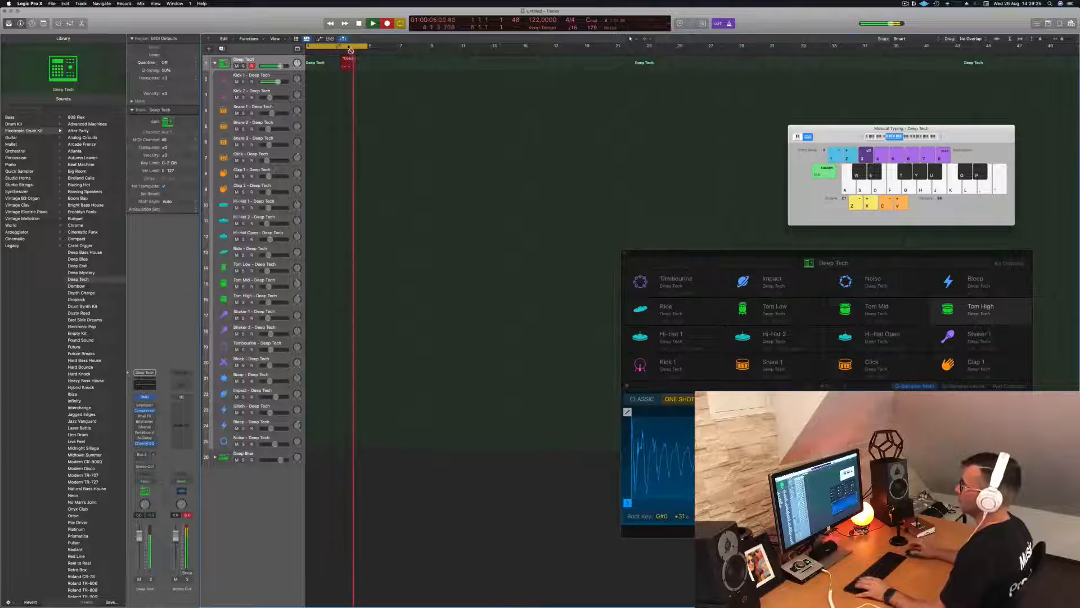
- Stop recording, then move the new Deep Tech region to bar 1 and open it in the Piano Roll
key(space)
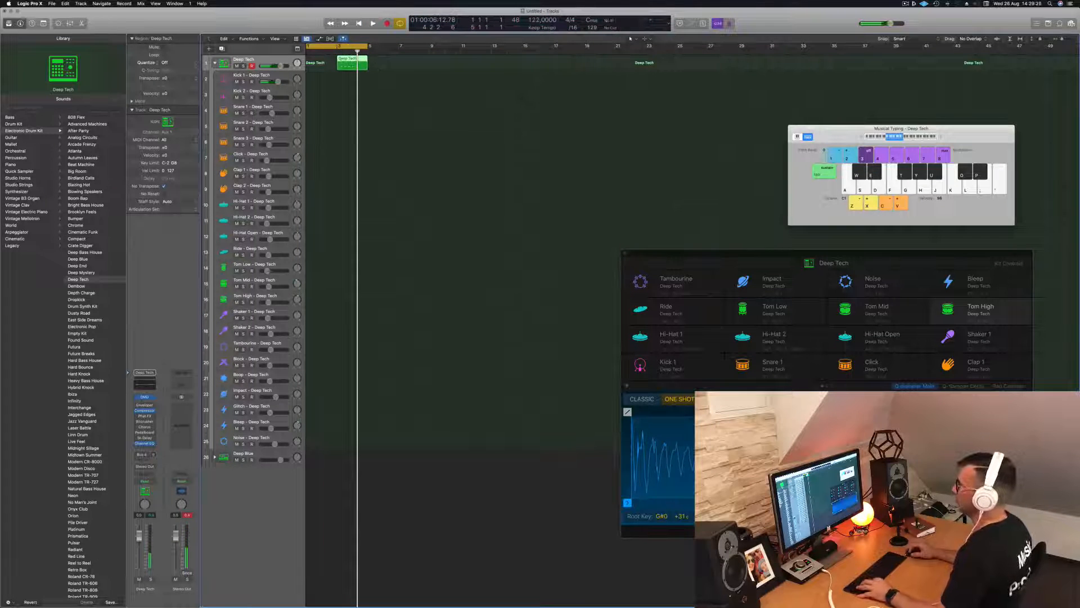
drag(349, 62, 318, 64)
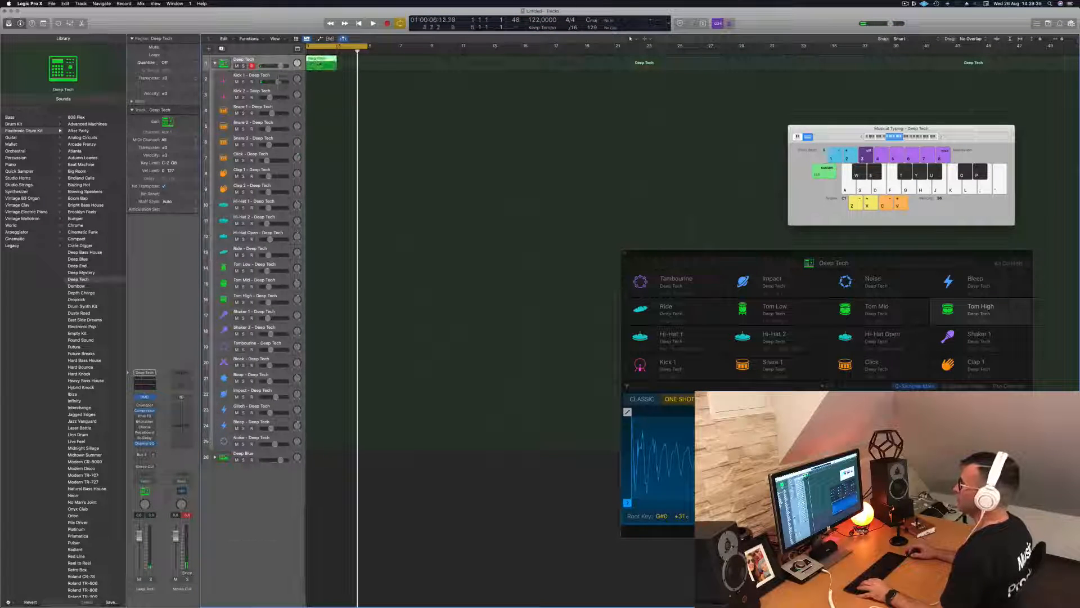
double_click(315, 64)
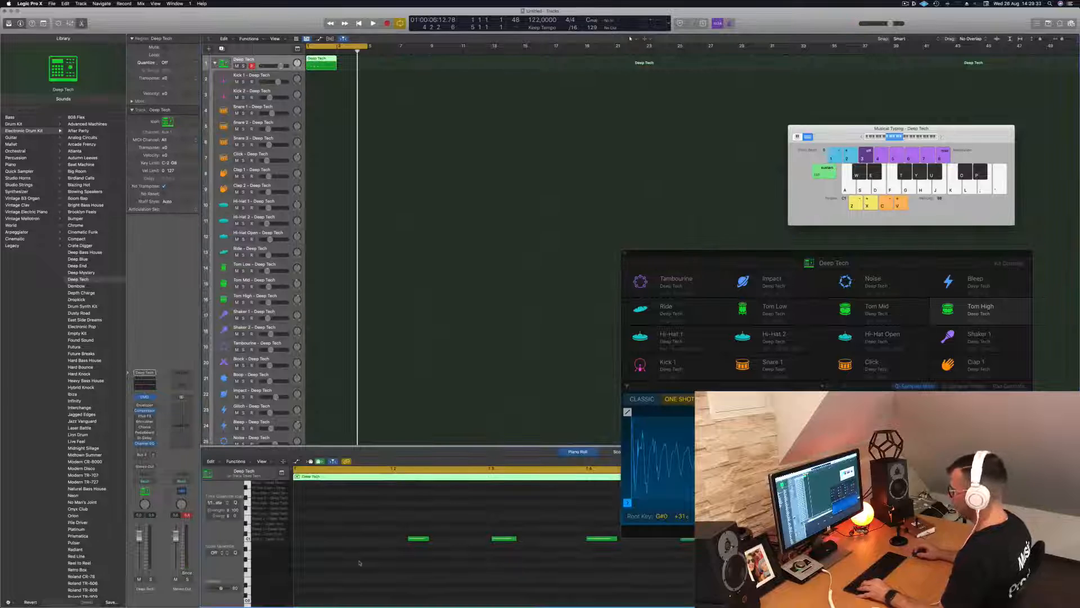
- Nudge the four recorded notes earlier to start at bar 1 and line up the last three with beats 2, 3 and 4
drag(441, 544, 696, 569)
key(alt+Left)
key(alt+Left)
key(alt+Left)
key(alt+Left)
key(alt+Left)
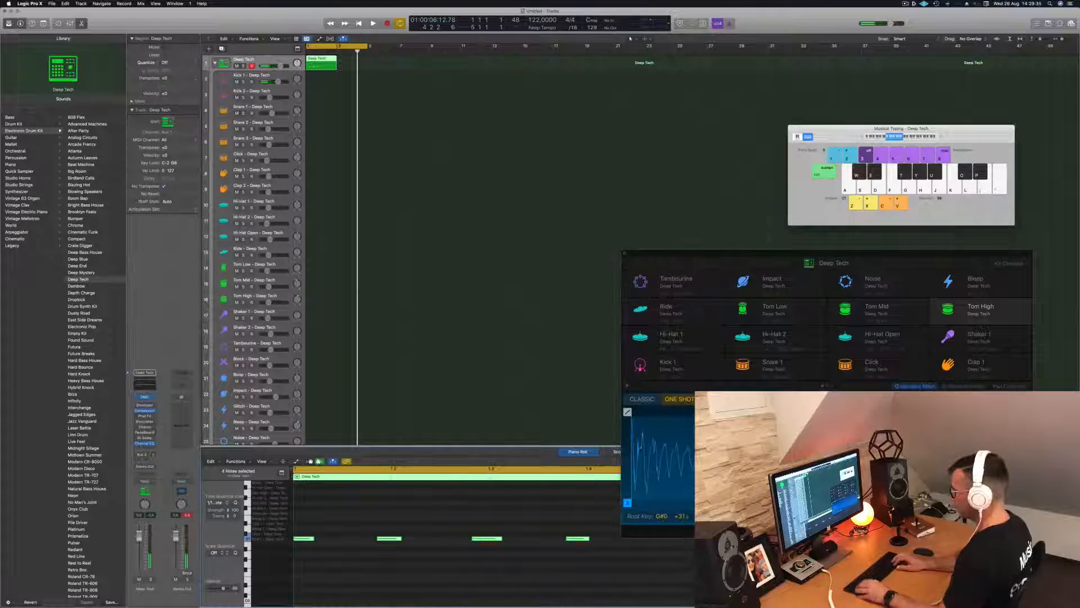
drag(352, 518, 622, 553)
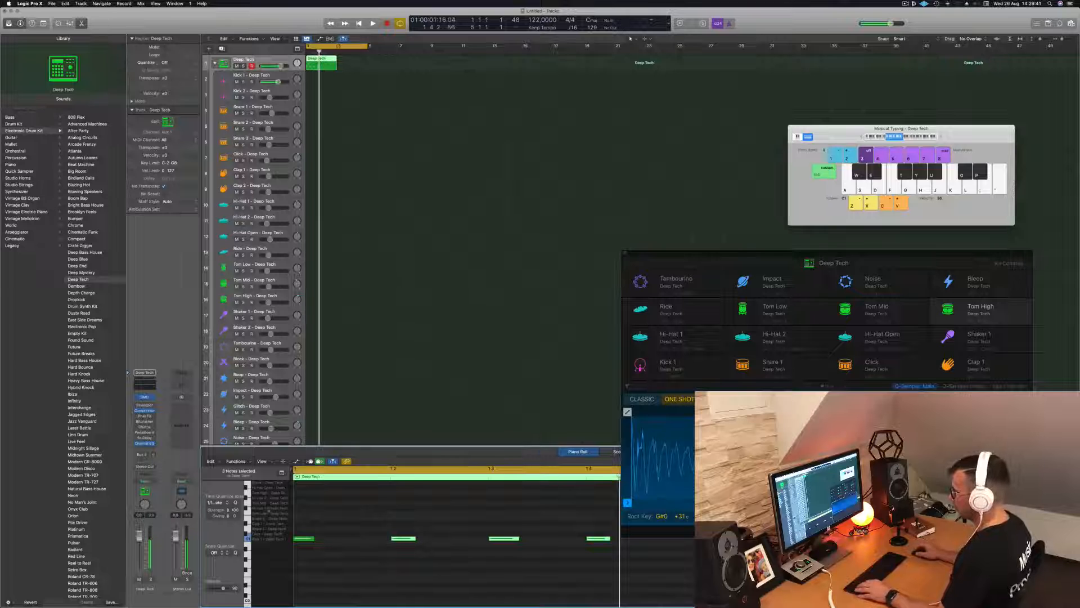
- Copy the four notes into the second bar of the region and play back the pattern
scroll(263, 508, up, 4)
scroll(276, 551, down, 2)
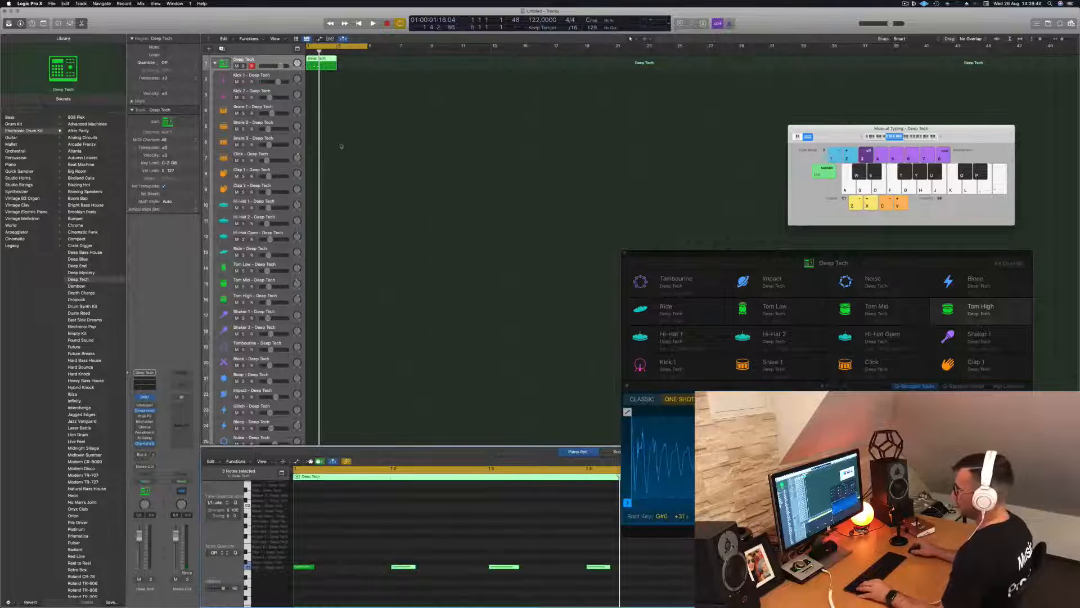
scroll(381, 533, down, 4)
drag(522, 557, 299, 569)
drag(375, 571, 547, 571)
key(space)
- Duplicate the two-bar region to bar 3 and copy both regions onto the Kick 1 track
drag(321, 60, 351, 63)
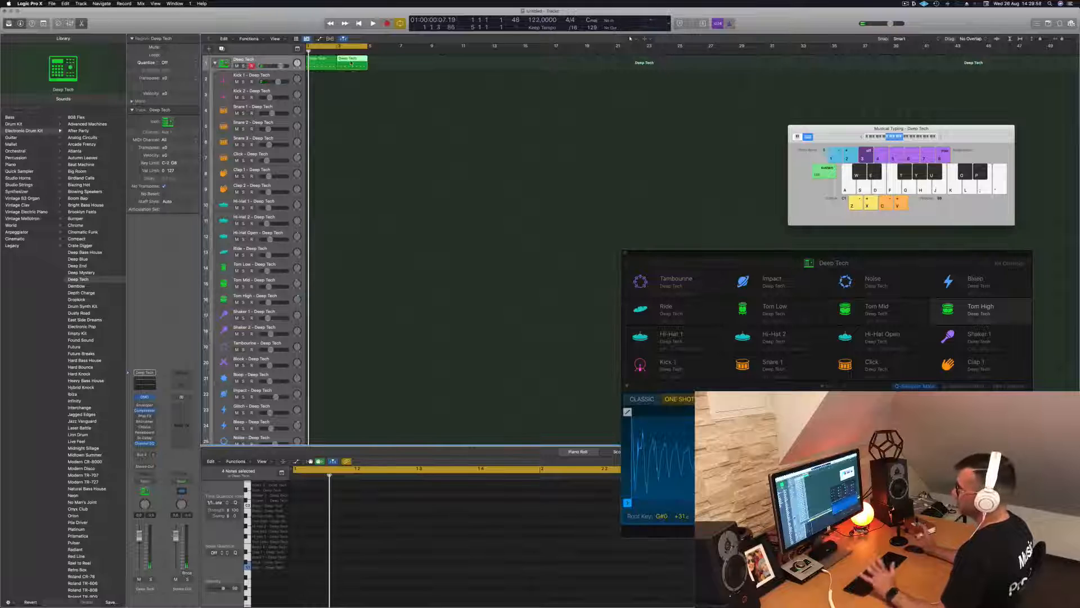
shift+click(325, 61)
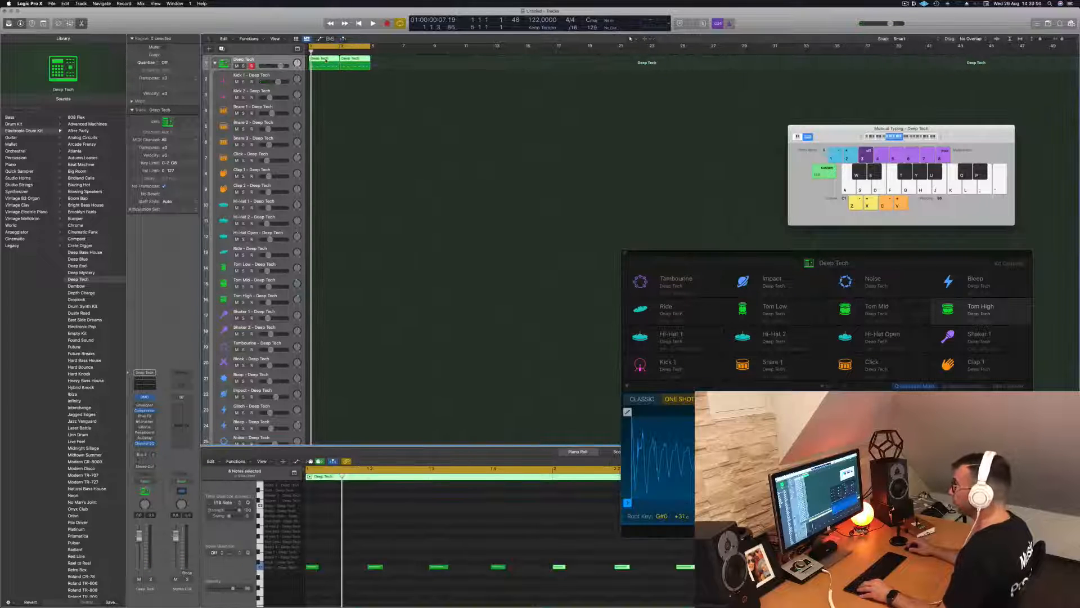
drag(325, 60, 325, 76)
click(267, 75)
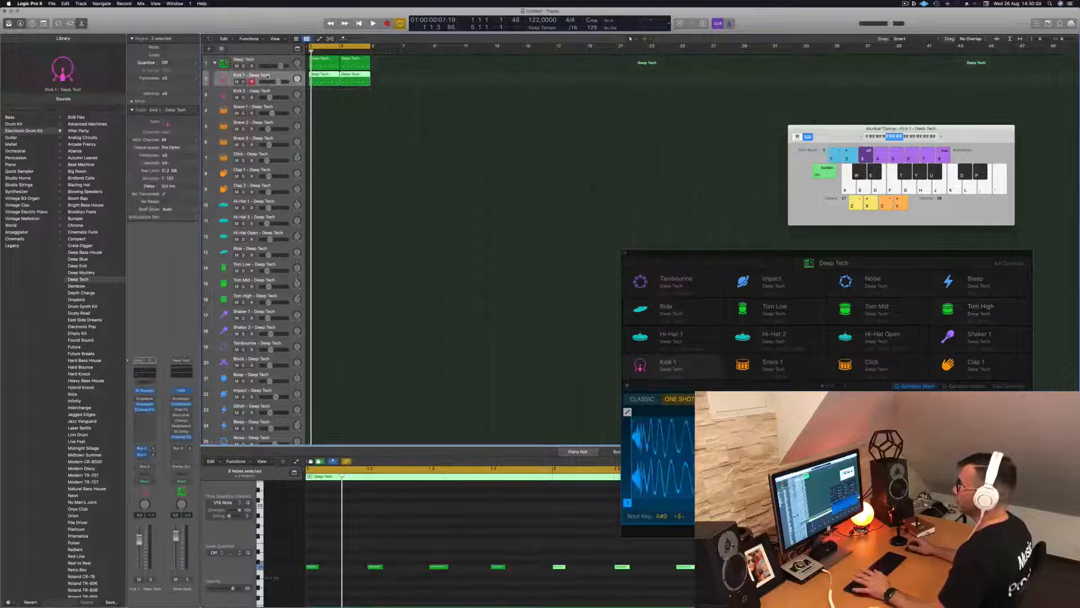
- Transpose all notes in both Kick 1 regions down two semitones and play back the result
key(space)
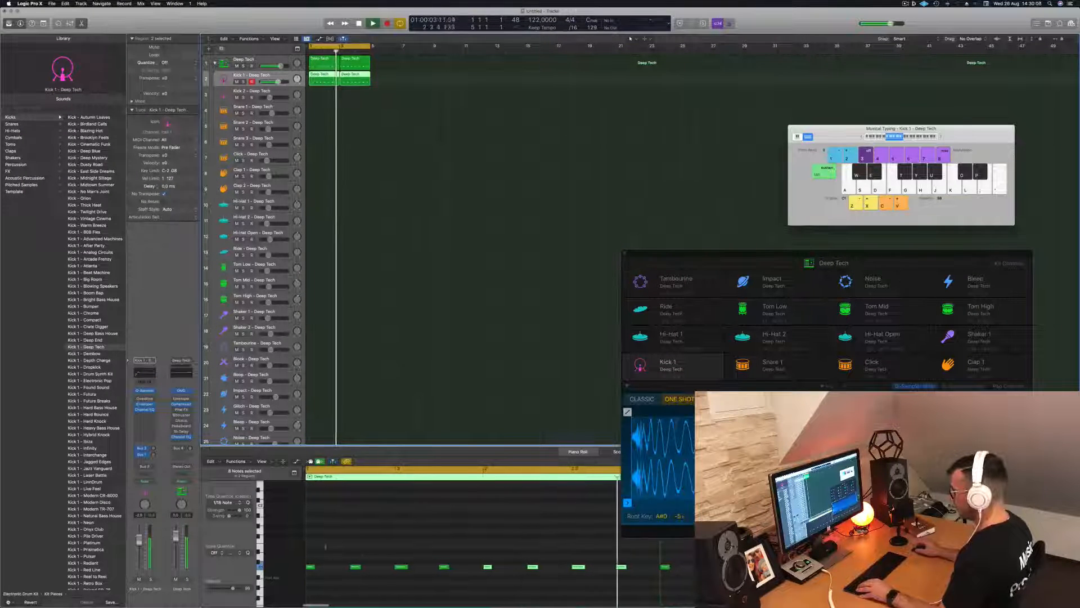
click(340, 582)
key(space)
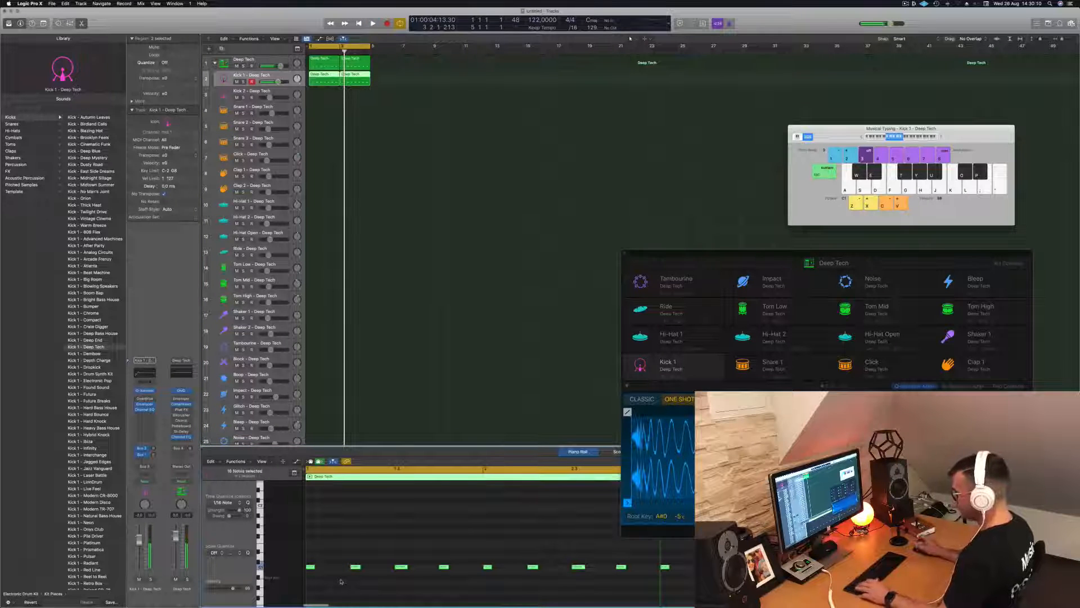
key(alt+Down)
key(alt+Down)
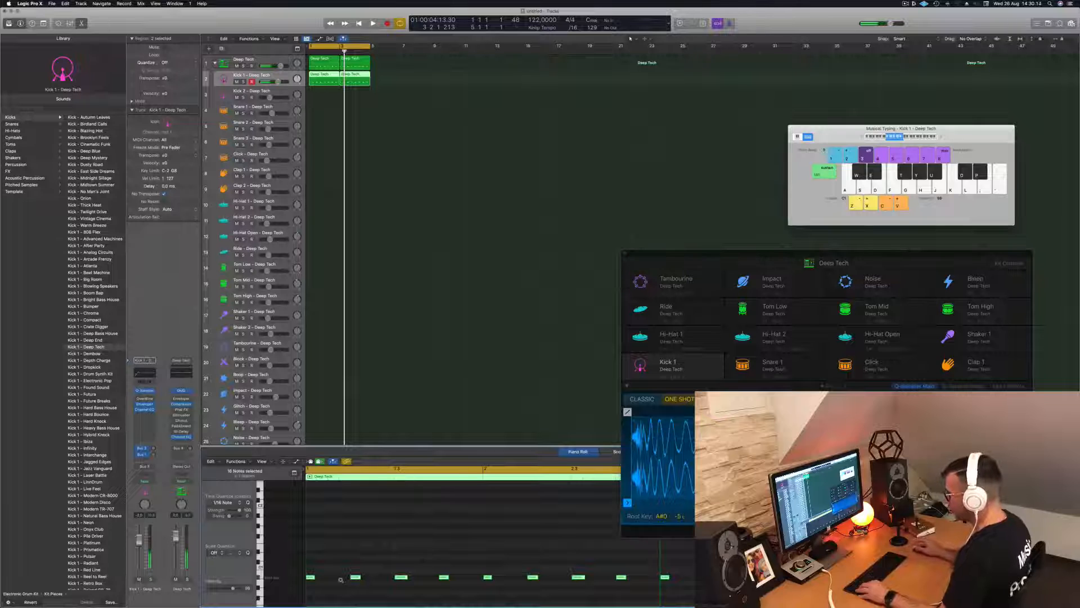
key(space)
key(space)
key(space)
key(space)
click(425, 102)
key(space)
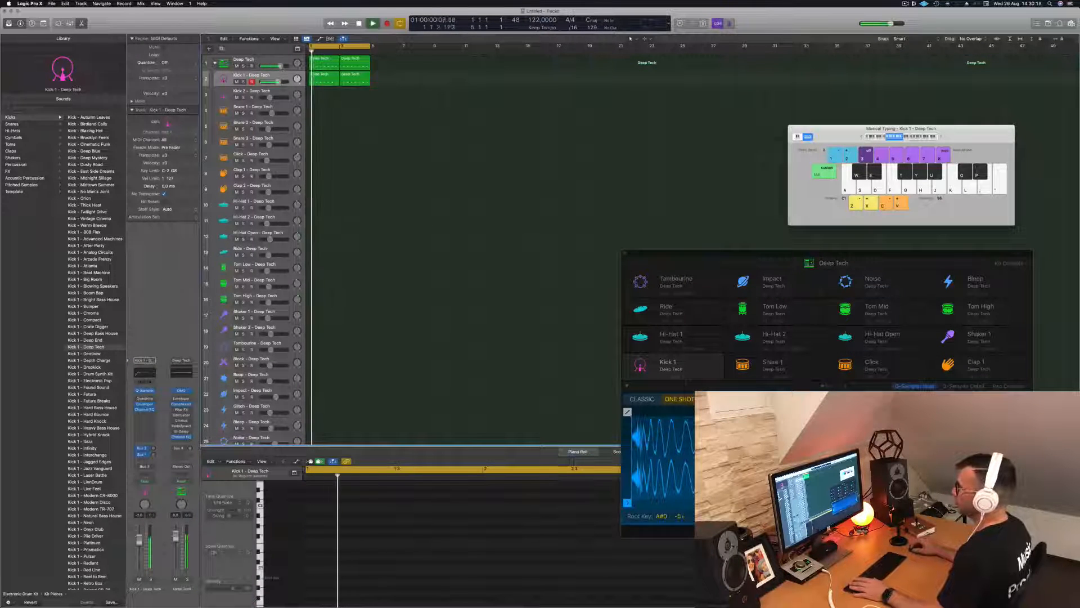
- Select both Kick 1 regions, slightly increase the Kick 1 track's height and play the pattern
key(super+a)
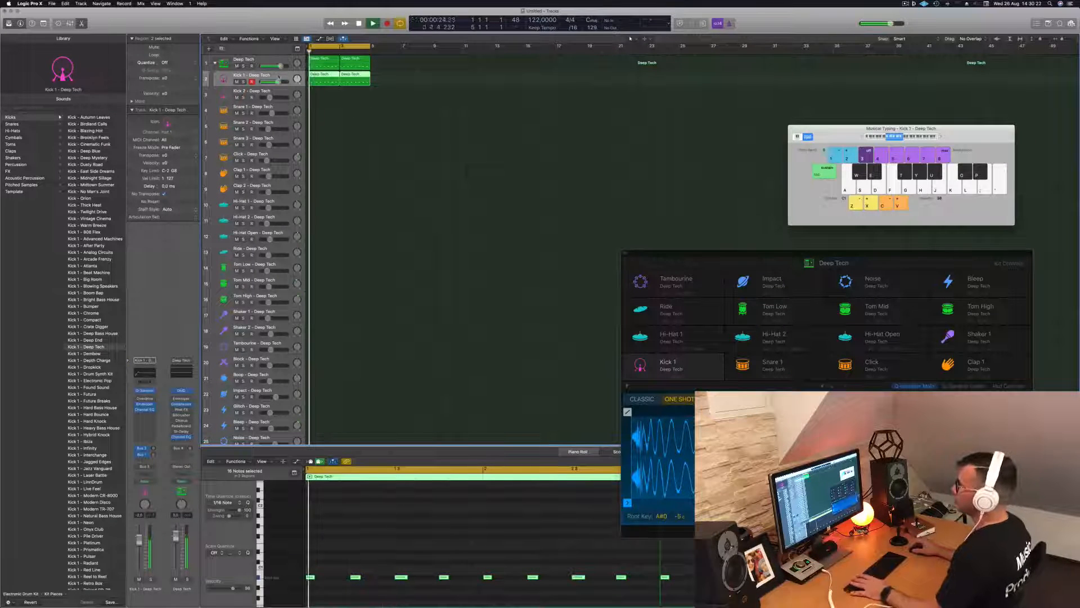
drag(259, 85, 260, 90)
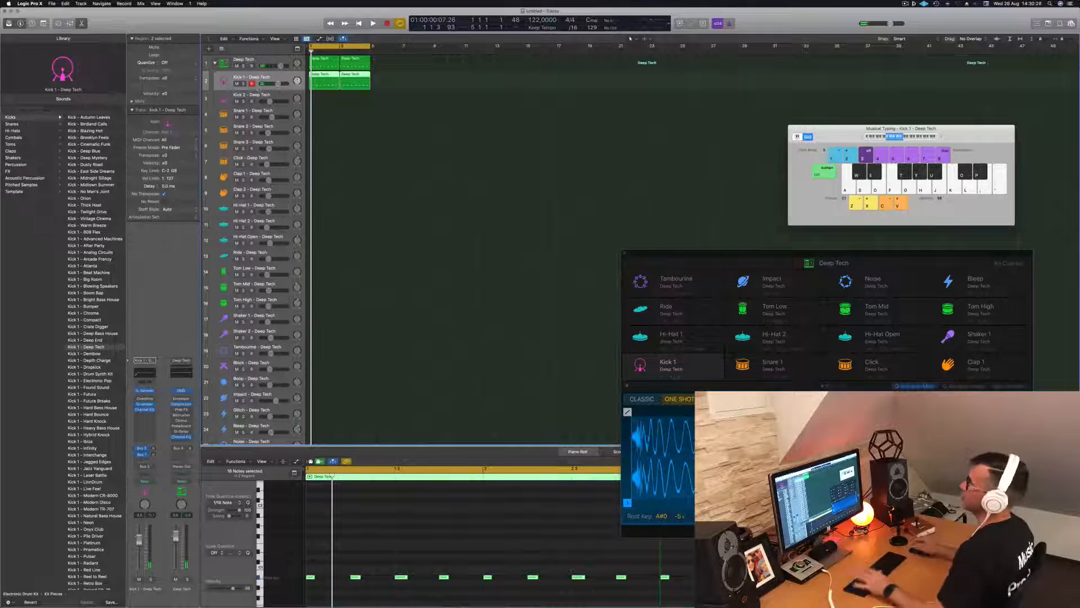
key(space)
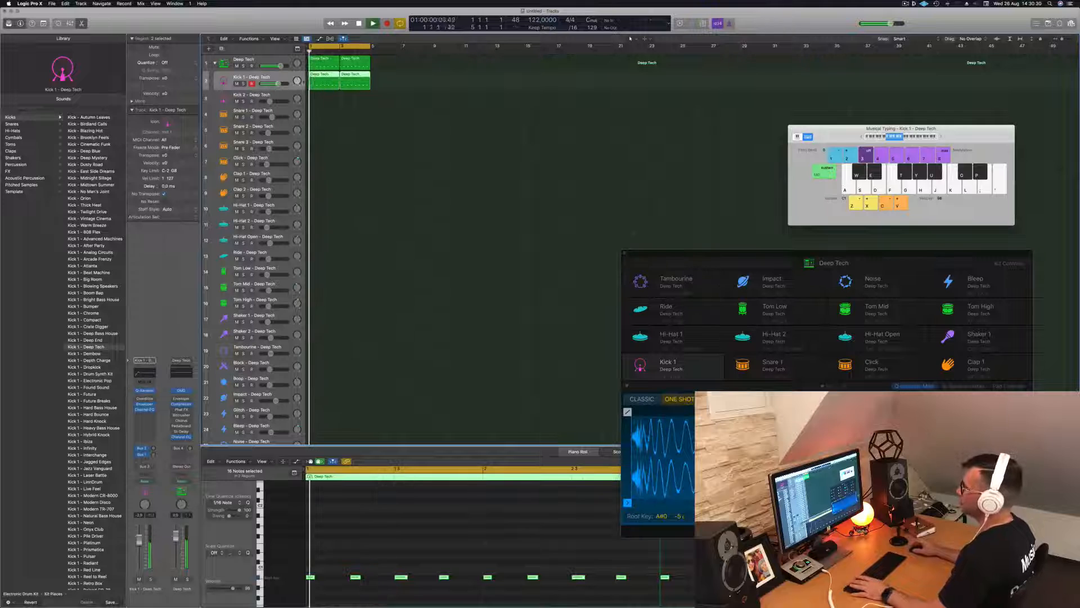
key(space)
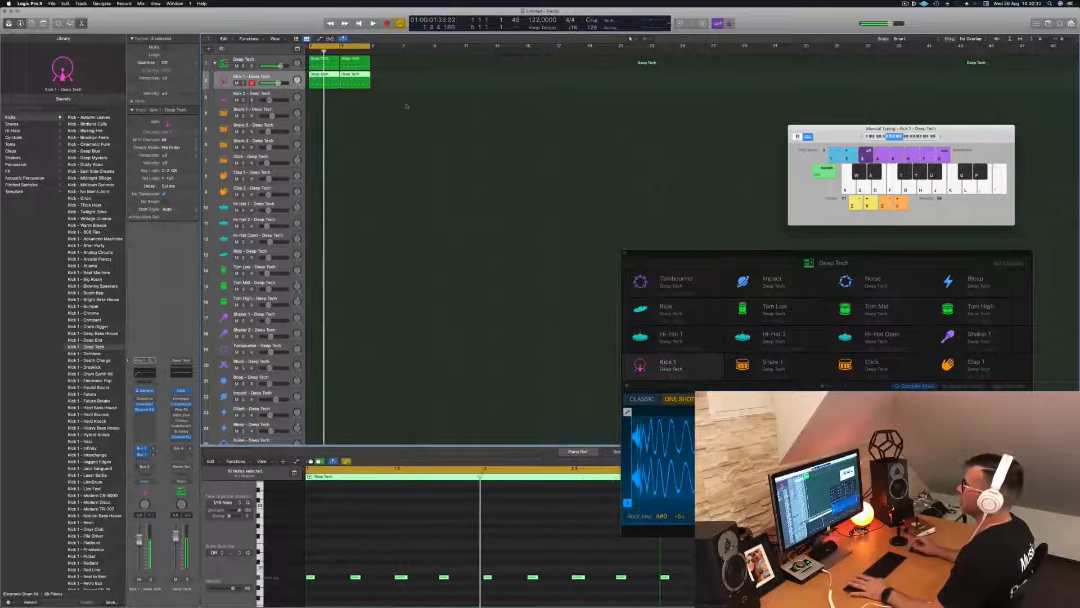
- Copy the first Deep Tech region onto the Kick 2 track and transpose its notes down four semitones
click(320, 63)
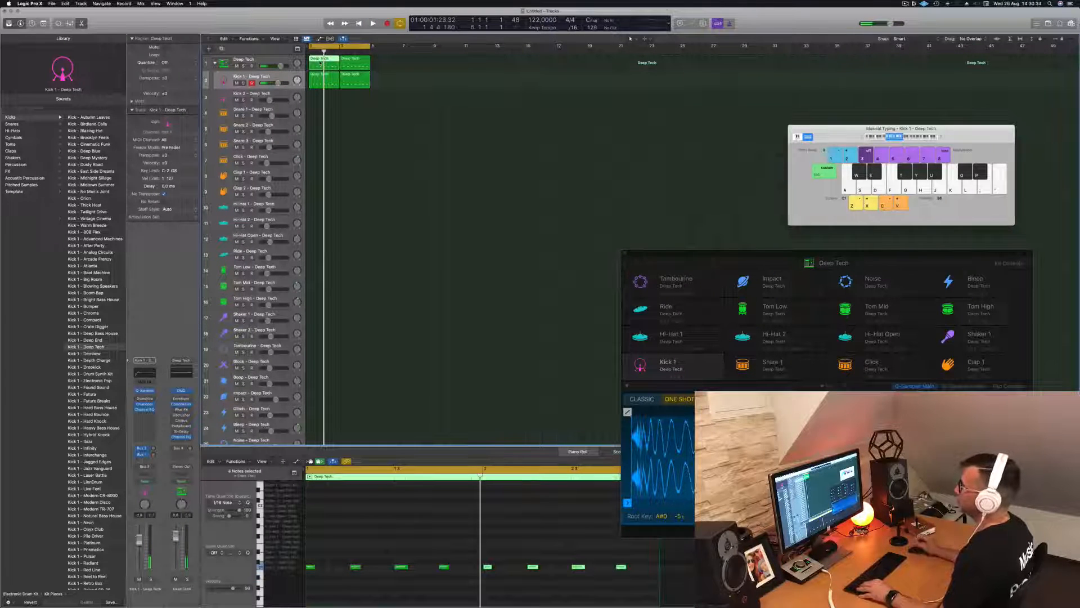
key(space)
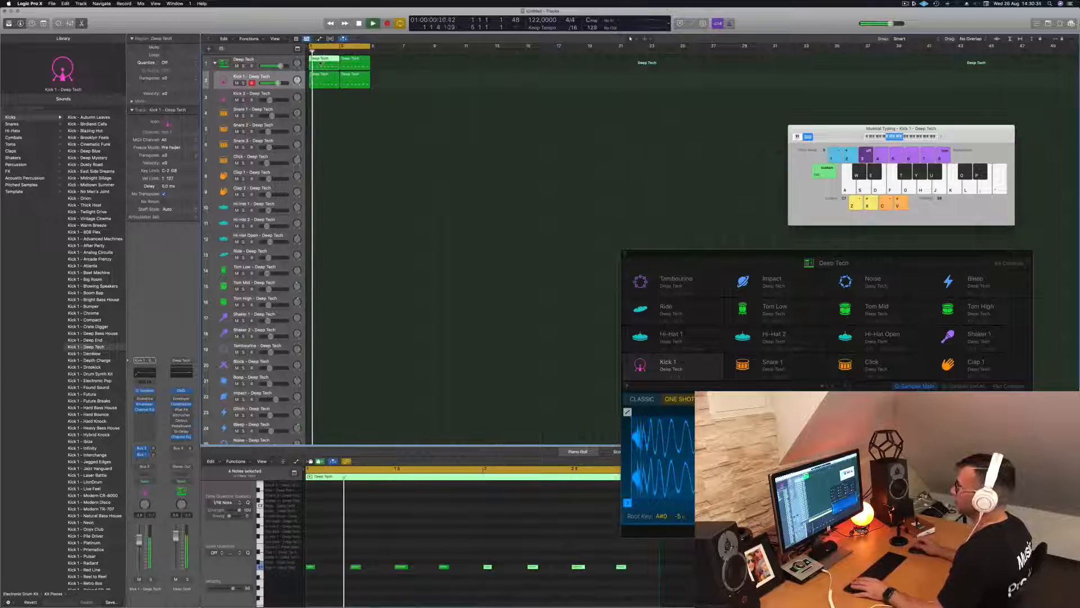
drag(320, 104, 320, 101)
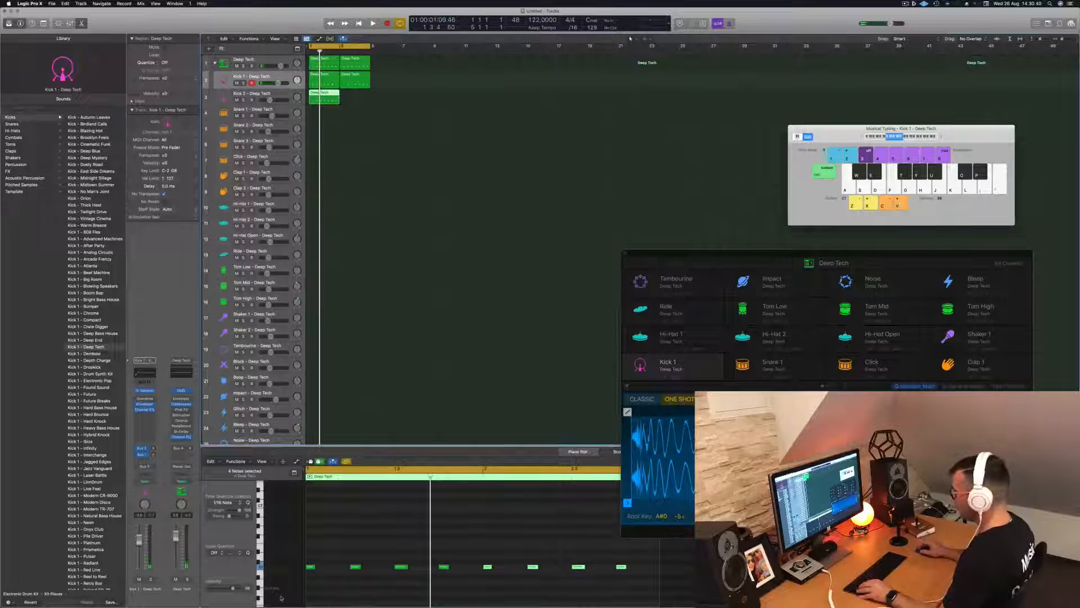
drag(314, 557, 625, 579)
key(alt+Down)
key(alt+Down)
key(alt+Down)
key(alt+Down)
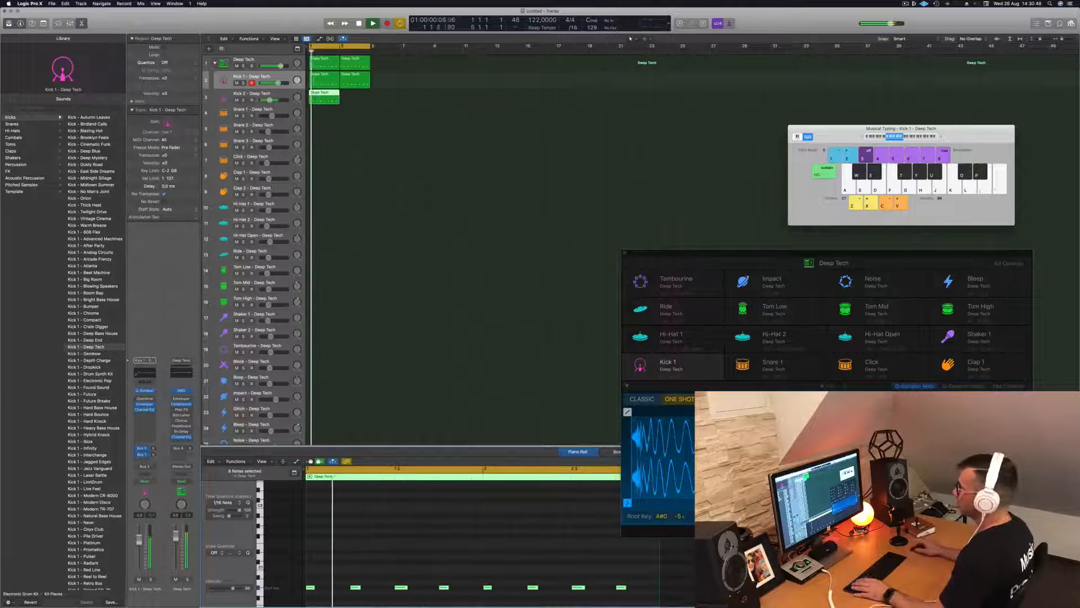
- Select the Kick 2 track, move the Drum Machine Designer window fully into view and show the Kick 2 pad controls
click(273, 94)
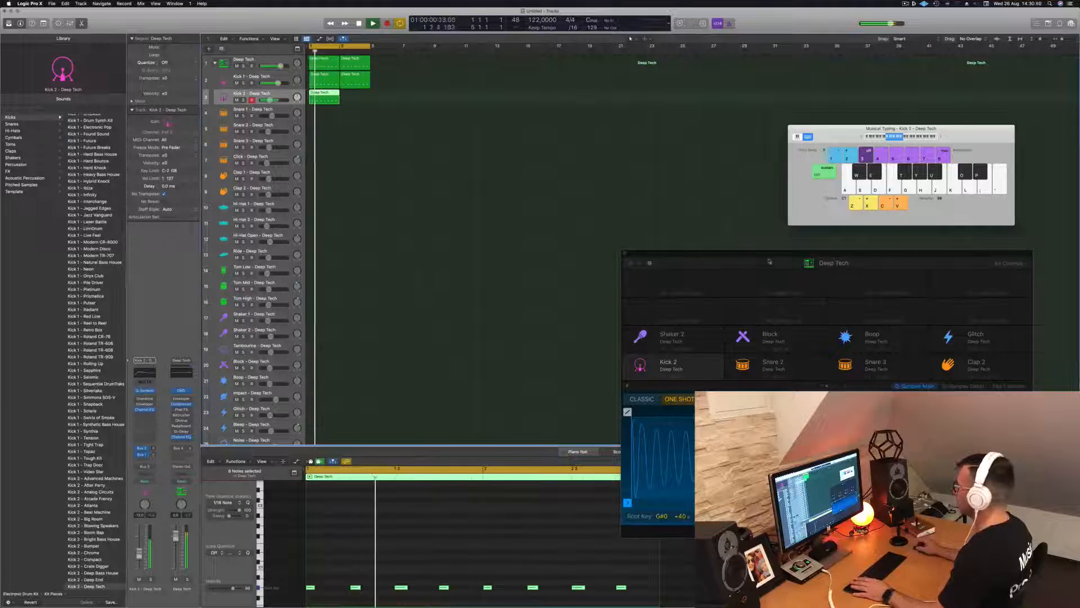
click(709, 251)
drag(740, 256, 567, 109)
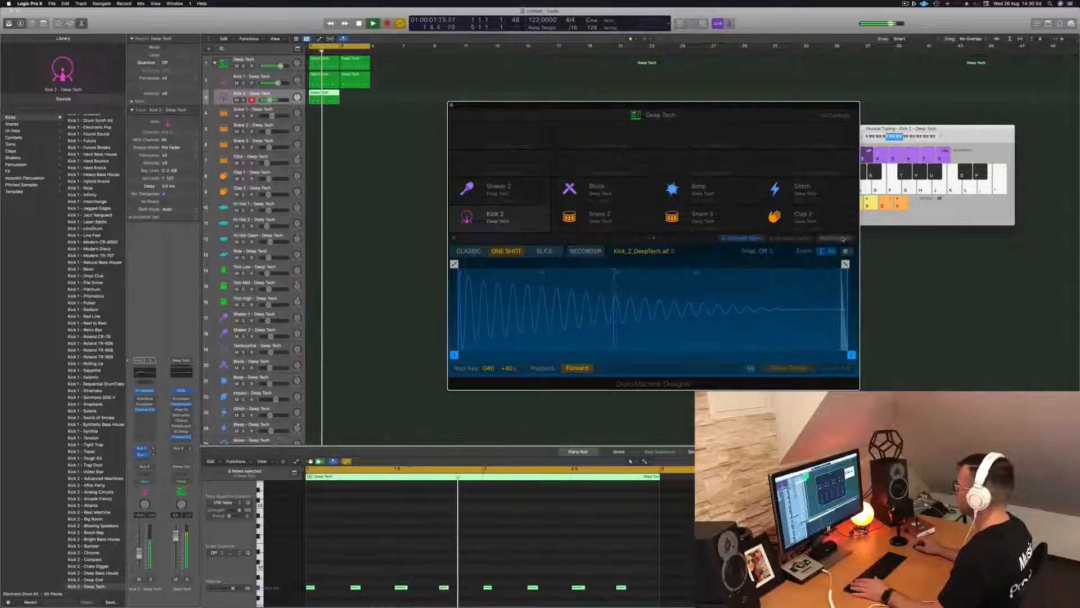
click(791, 239)
click(791, 239)
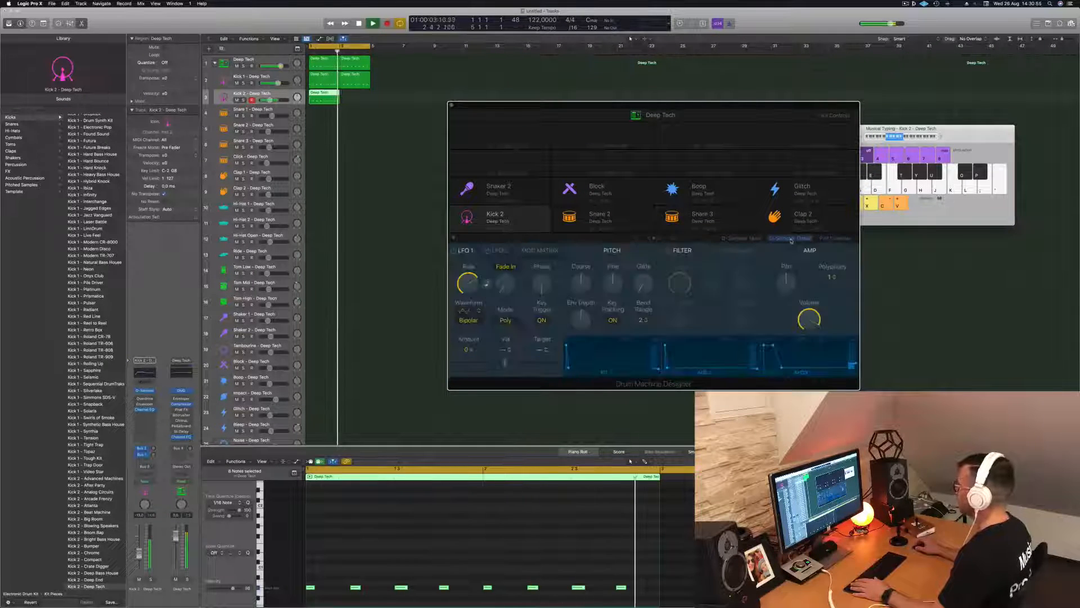
click(830, 240)
key(space)
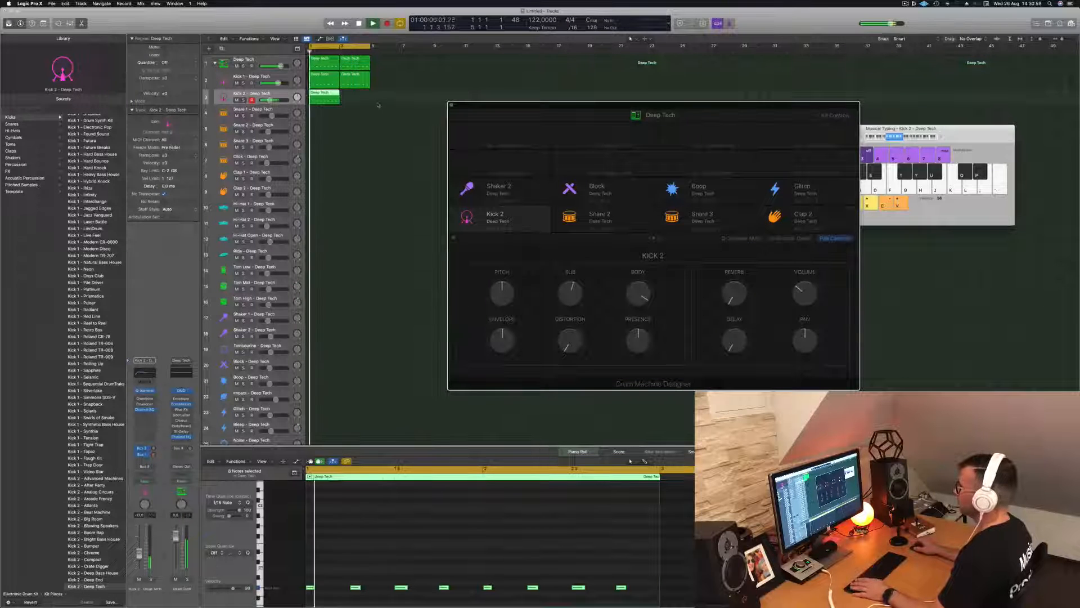
- Duplicate the Kick 2 region to bar 3 and play the layered kicks
drag(319, 93, 350, 97)
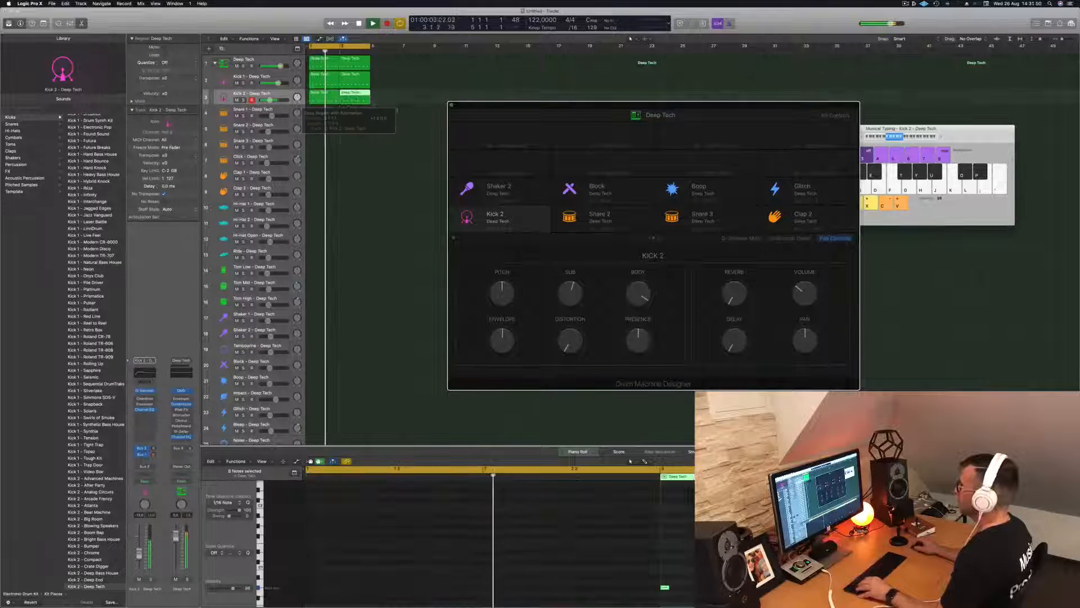
mouse_move(542, 108)
mouse_down()
mouse_move(499, 112)
mouse_move(559, 106)
mouse_up()
key(space)
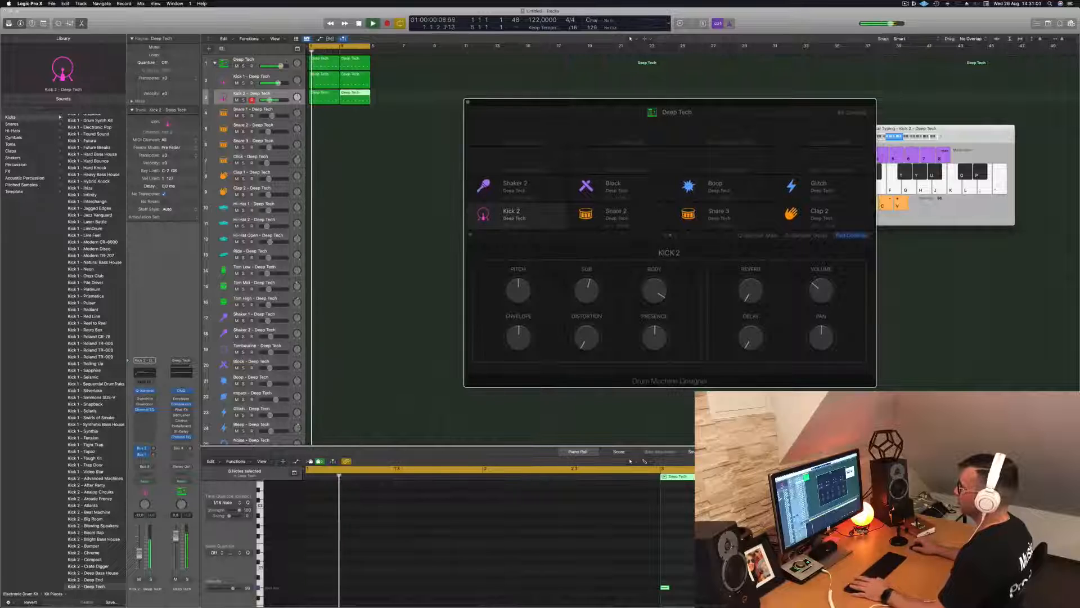
- Examine the Compressor settings on the main Deep Tech track during playback and close the plug-in
click(275, 61)
key(space)
key(space)
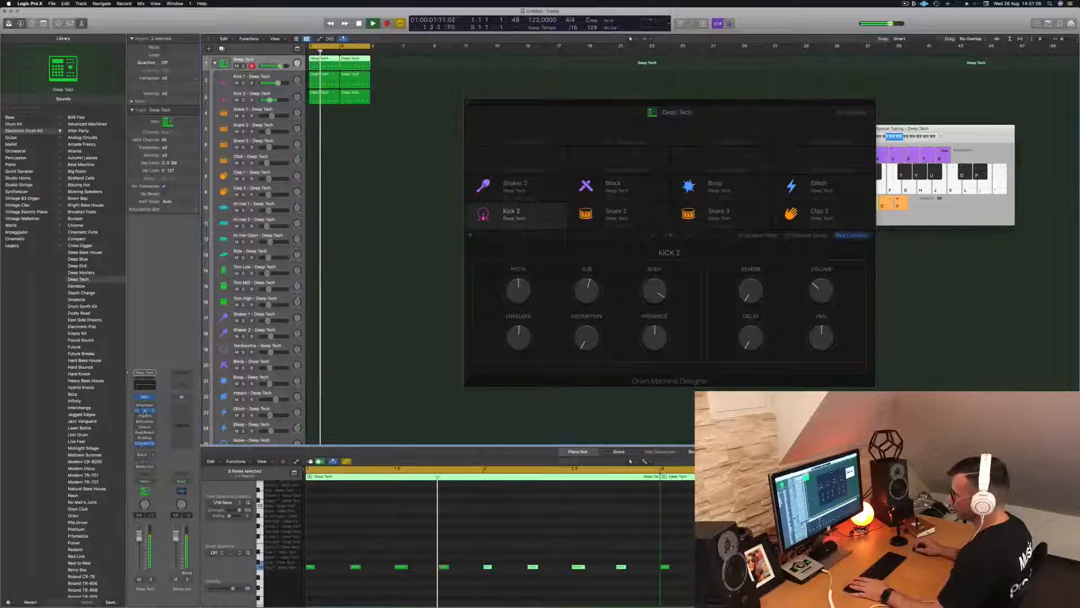
click(145, 411)
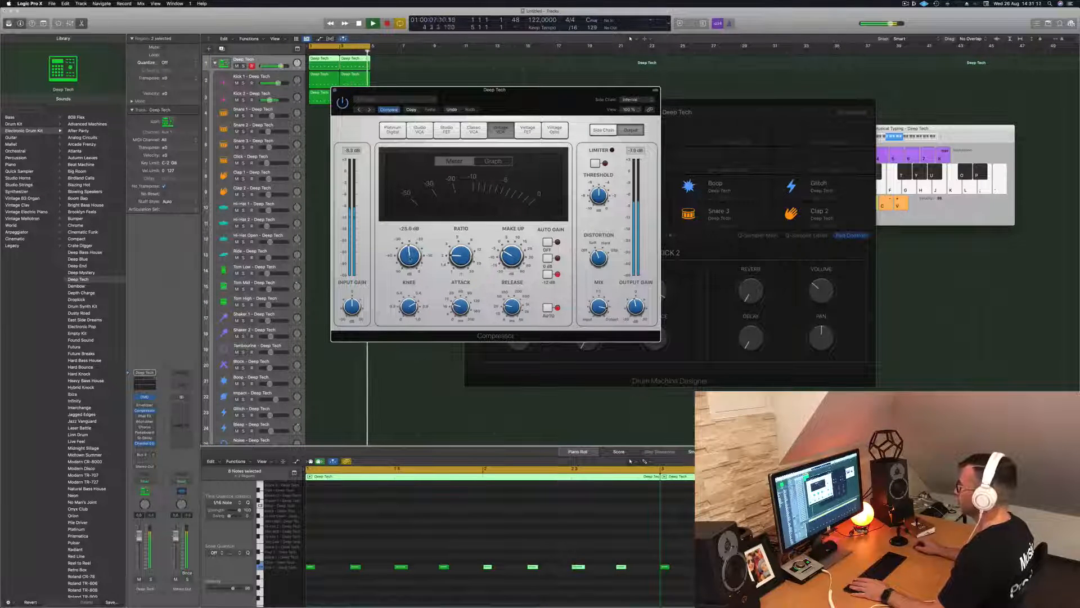
mouse_move(513, 307)
mouse_down()
mouse_move(526, 339)
mouse_move(515, 275)
mouse_move(514, 293)
mouse_up()
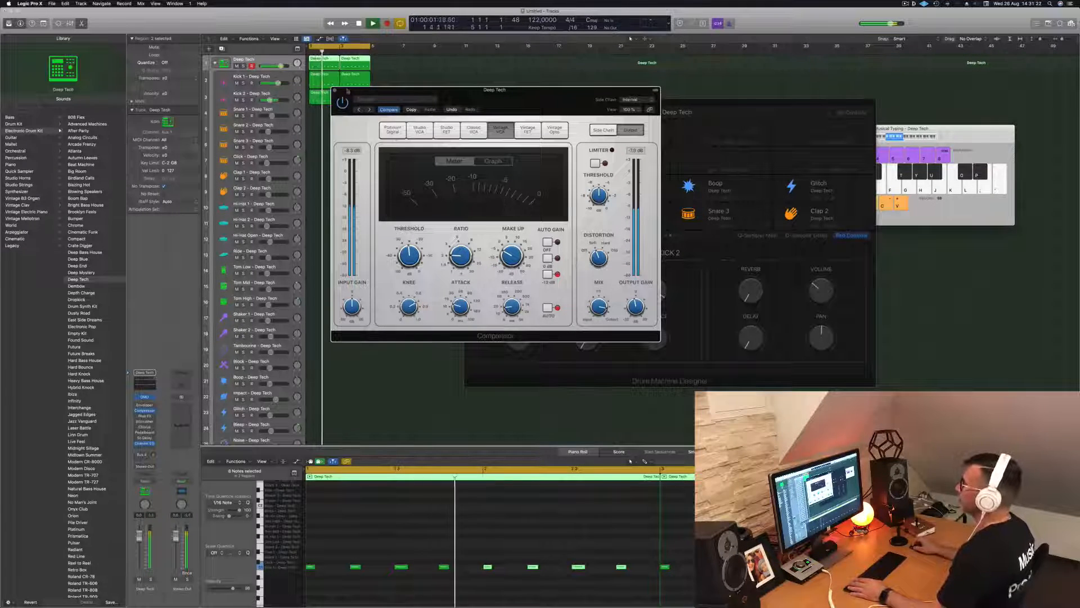
click(334, 90)
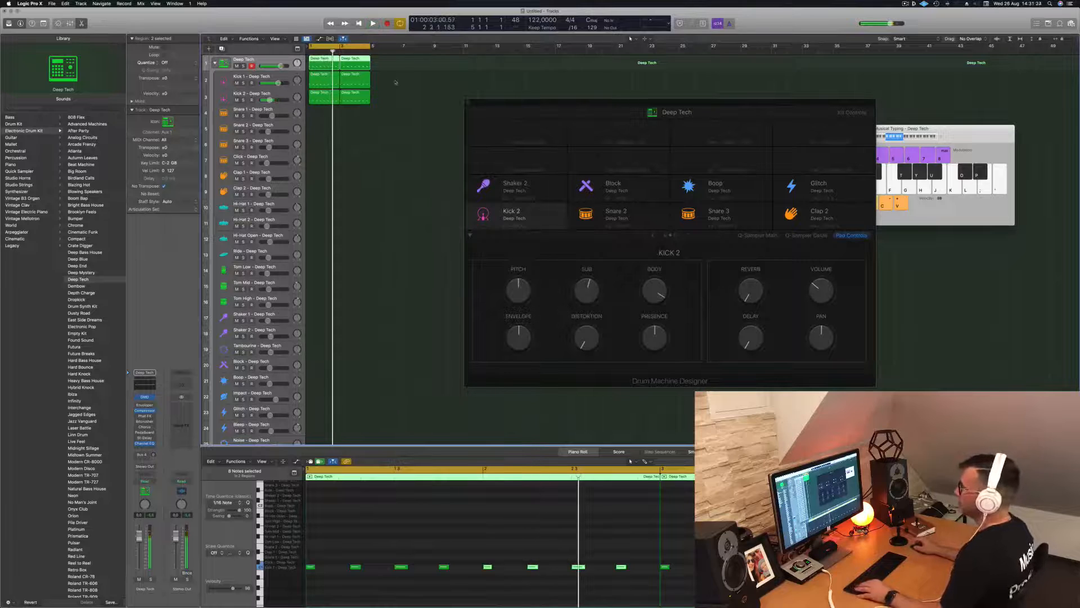
- Move the first region of the main Deep Tech track onto the Tom Low track
click(375, 80)
click(321, 67)
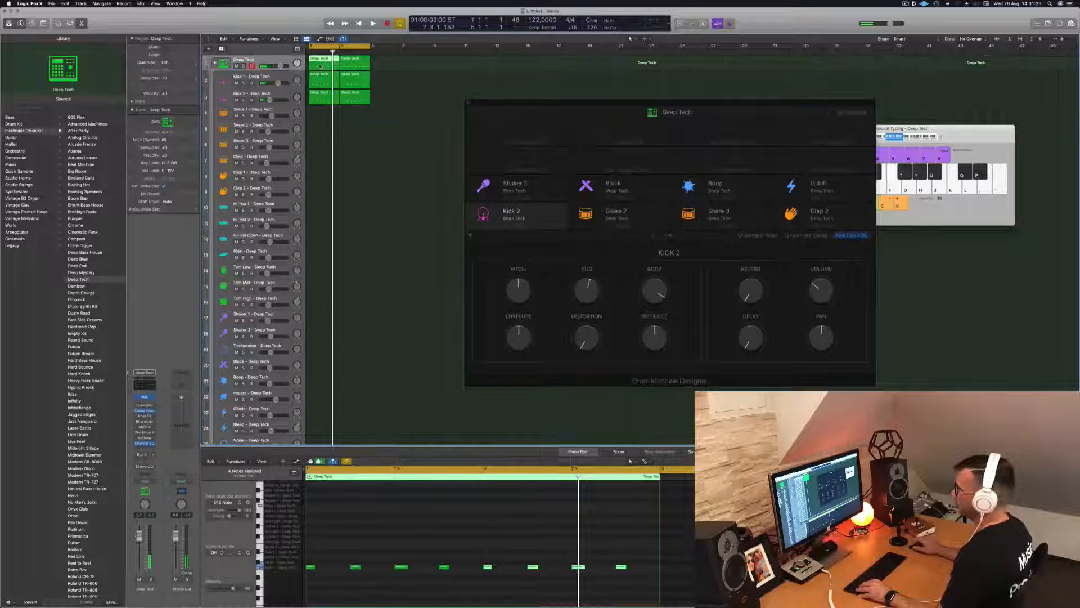
drag(322, 67, 321, 270)
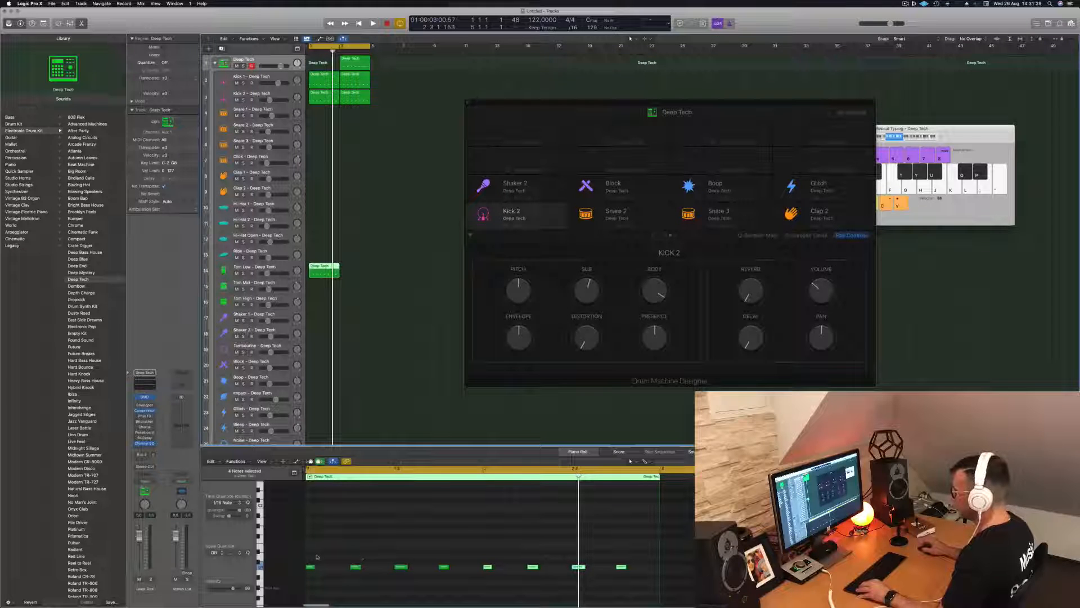
- Delete every note in the Tom Low region except the fourth and the eighth
drag(319, 556, 427, 587)
key(Delete)
drag(481, 554, 574, 582)
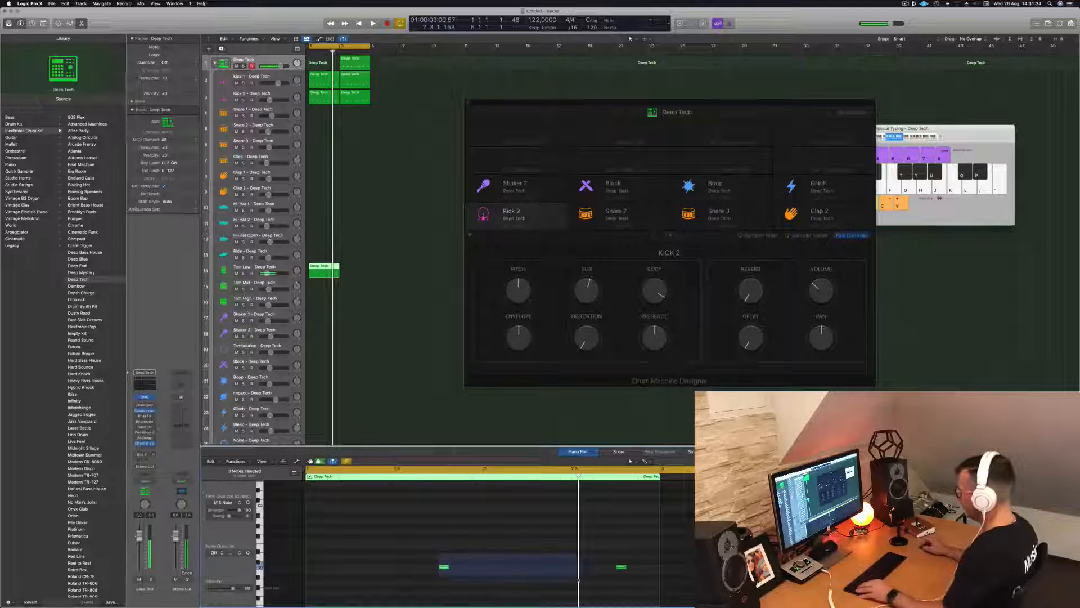
key(Delete)
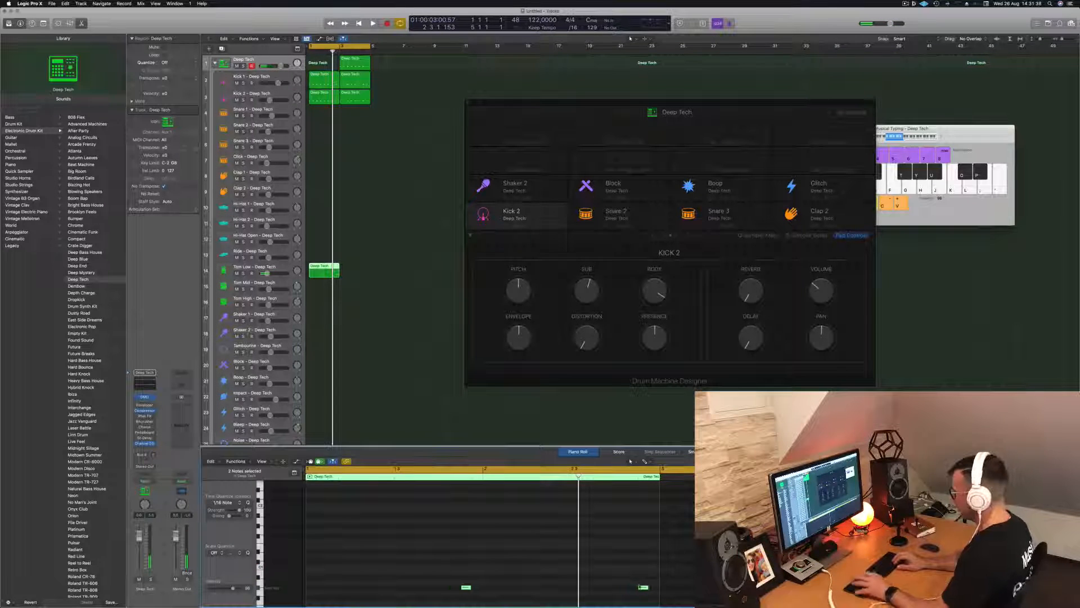
- Duplicate the Tom Low region to bar 3 and play the pattern with the added tom
key(space)
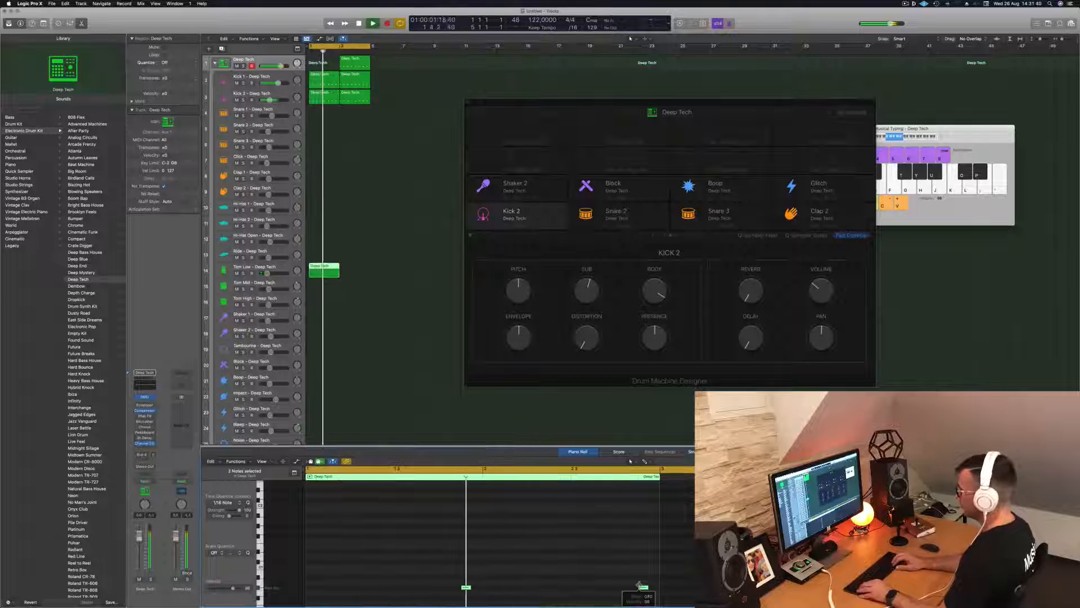
key(space)
drag(325, 271, 356, 274)
key(space)
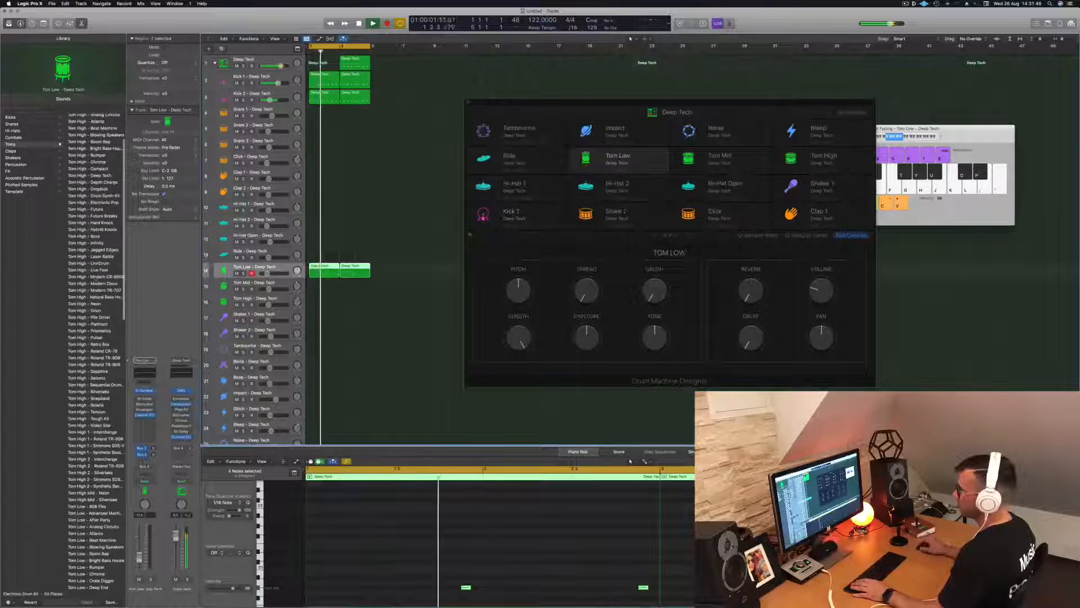
key(space)
- Try the Tom Low 2 - Tough Kit and Tom Low 2 - Sapphire sounds on the low tom track during playback
scroll(87, 299, down, 10)
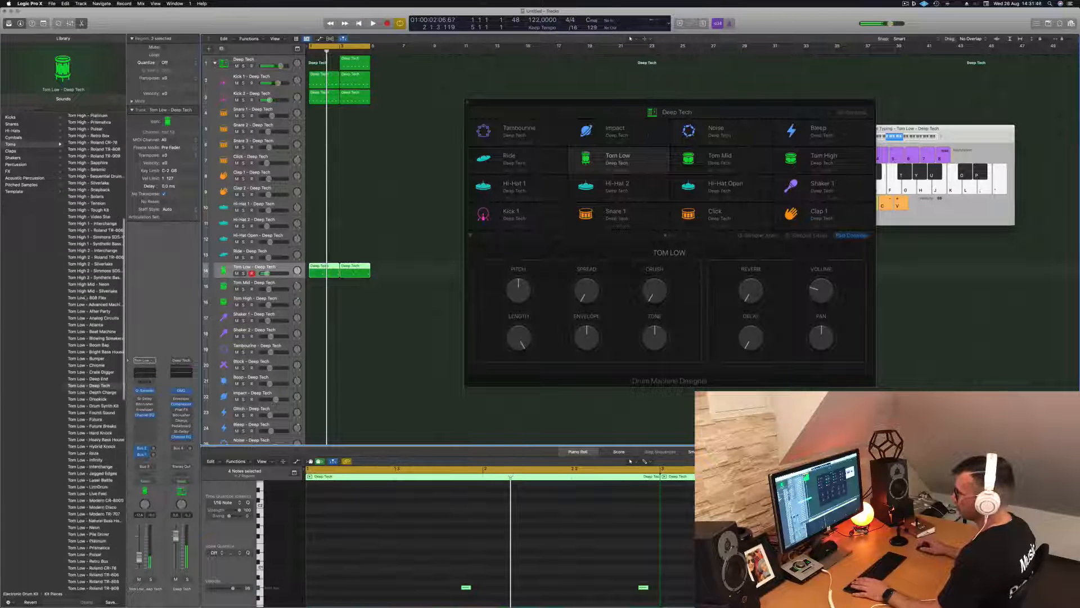
scroll(85, 298, down, 9)
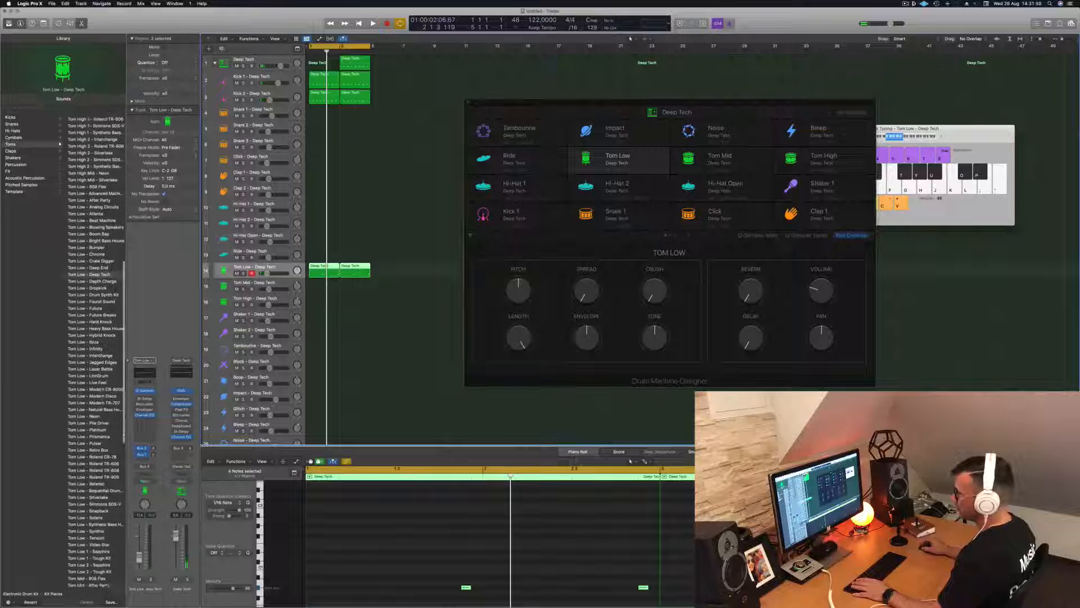
scroll(96, 398, down, 1)
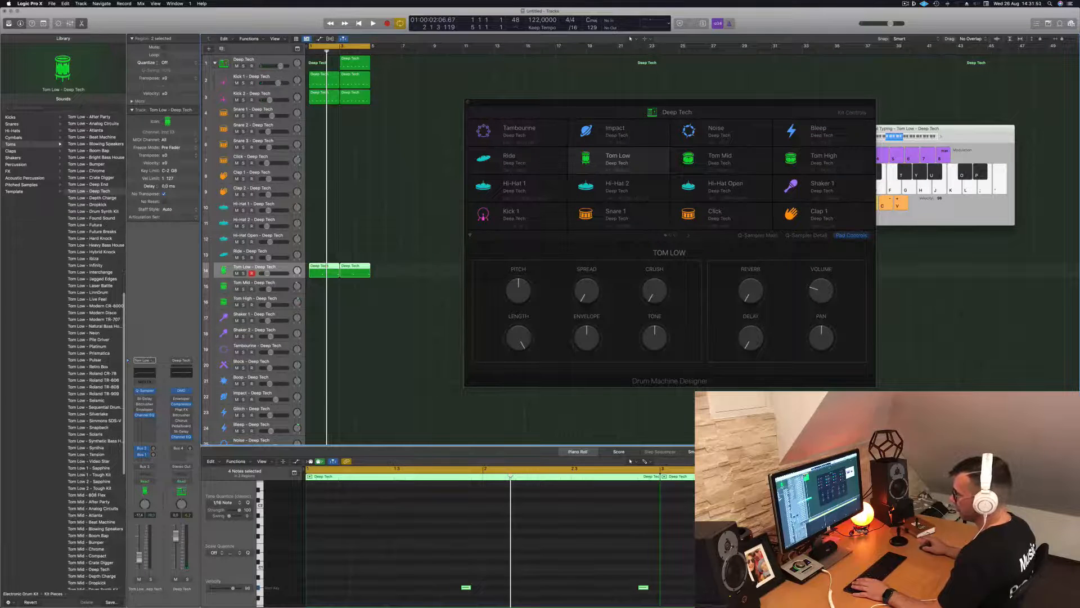
click(81, 489)
key(space)
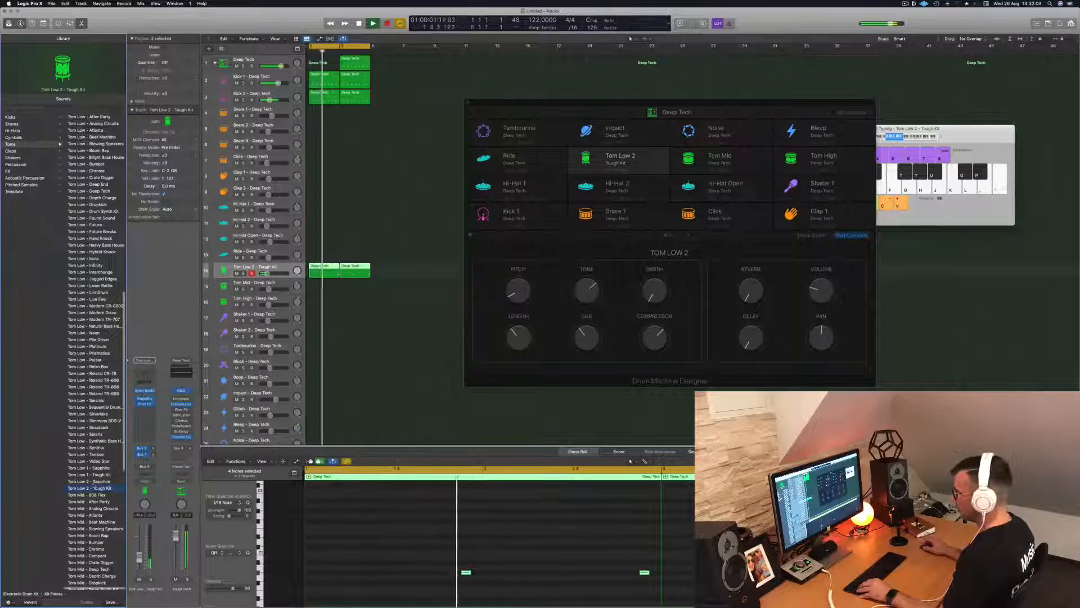
click(90, 482)
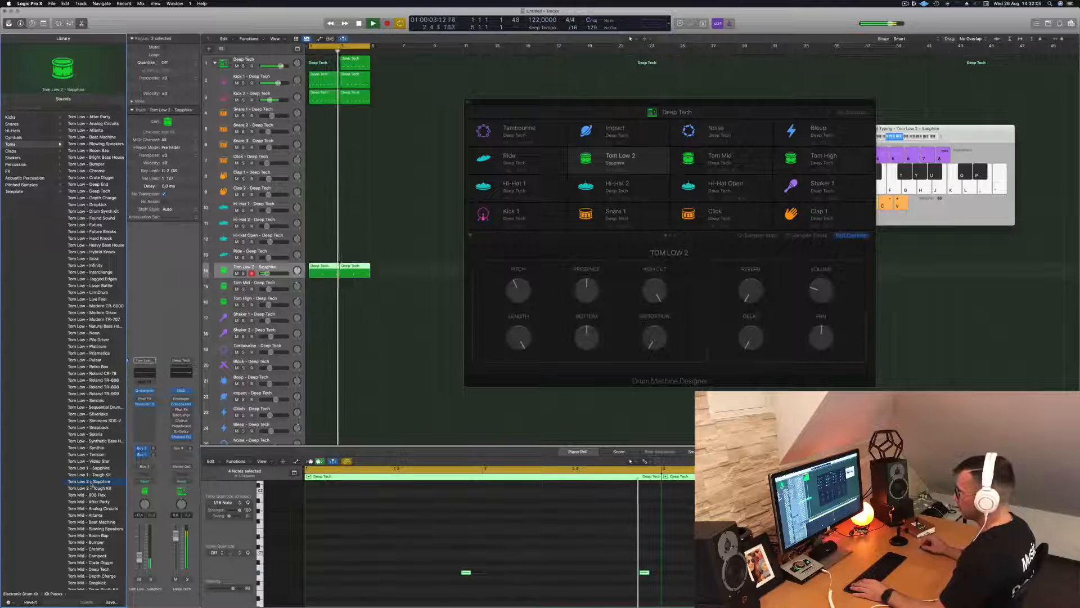
- Try the Tom Low 1 - Tough Kit sound on the low tom track and replace it with Tom Low 1 - Sapphire
drag(364, 529, 691, 601)
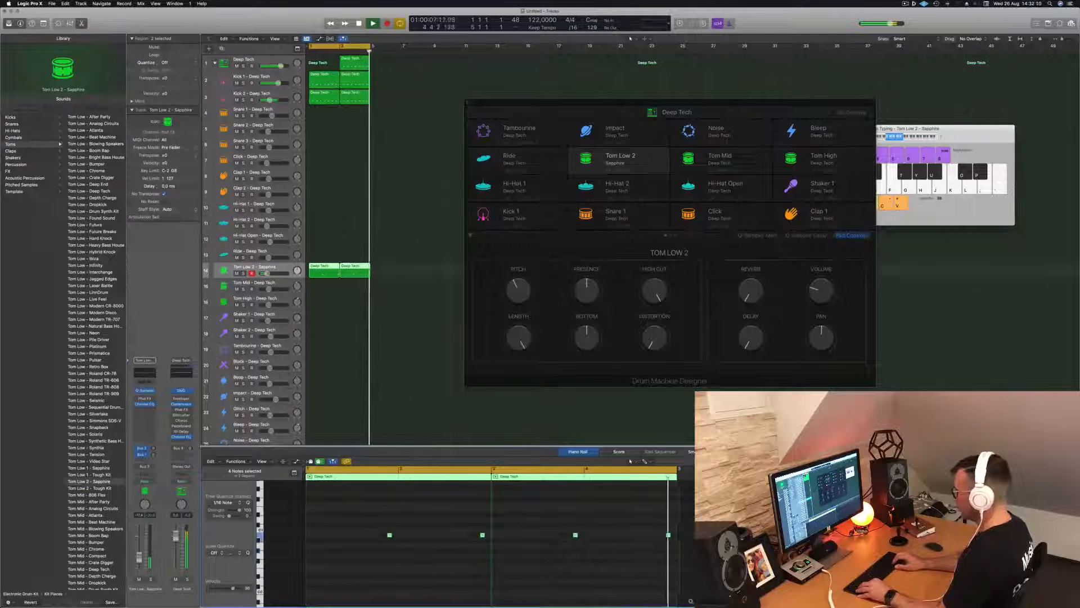
scroll(331, 573, up, 8)
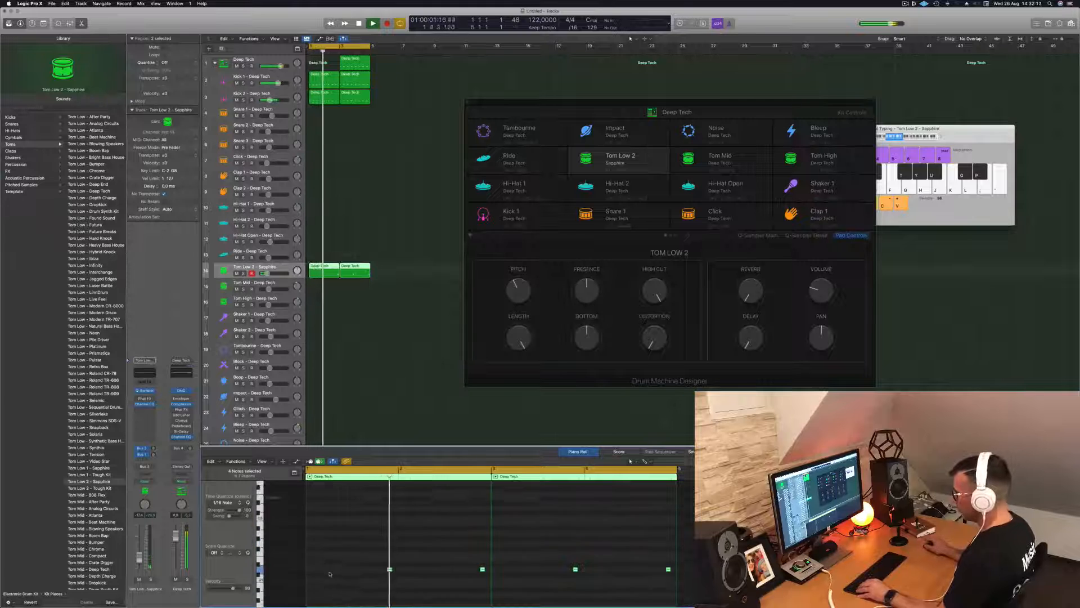
scroll(335, 572, down, 3)
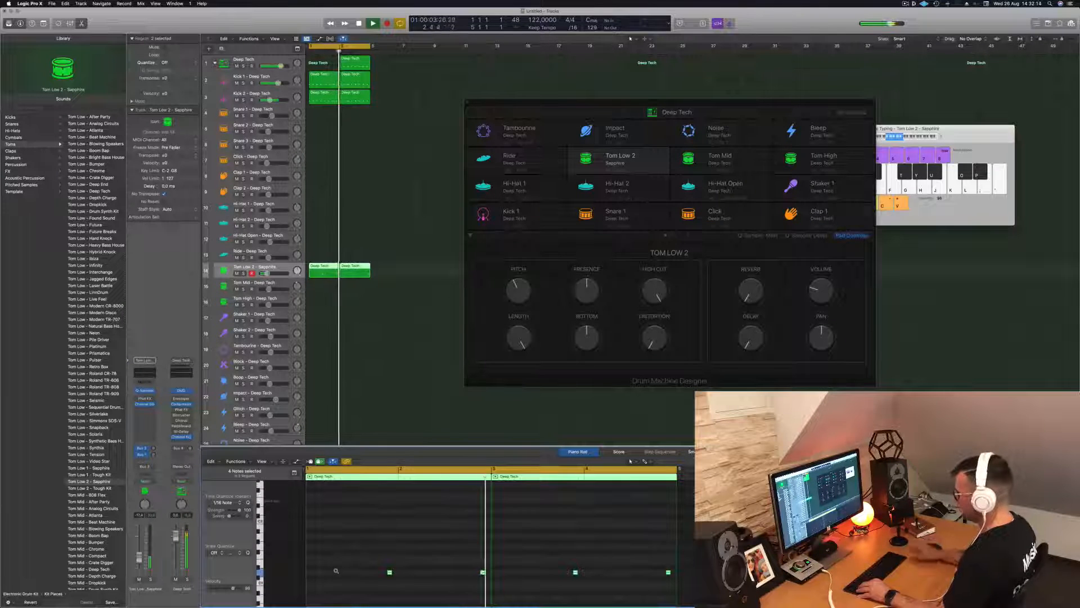
scroll(336, 571, down, 3)
scroll(336, 571, down, 1)
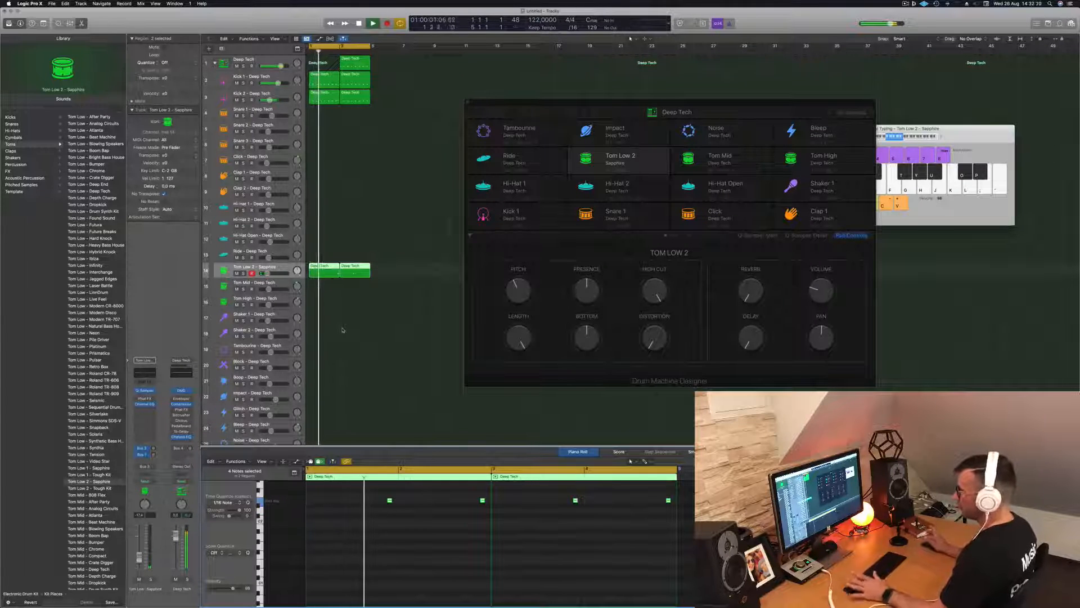
click(92, 474)
click(93, 467)
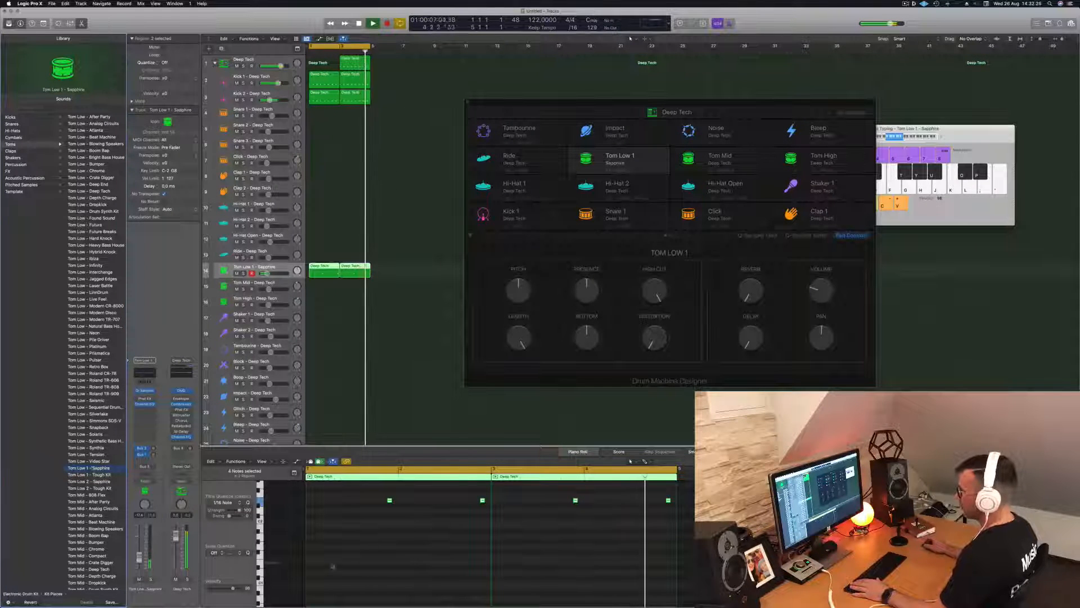
drag(357, 495, 676, 516)
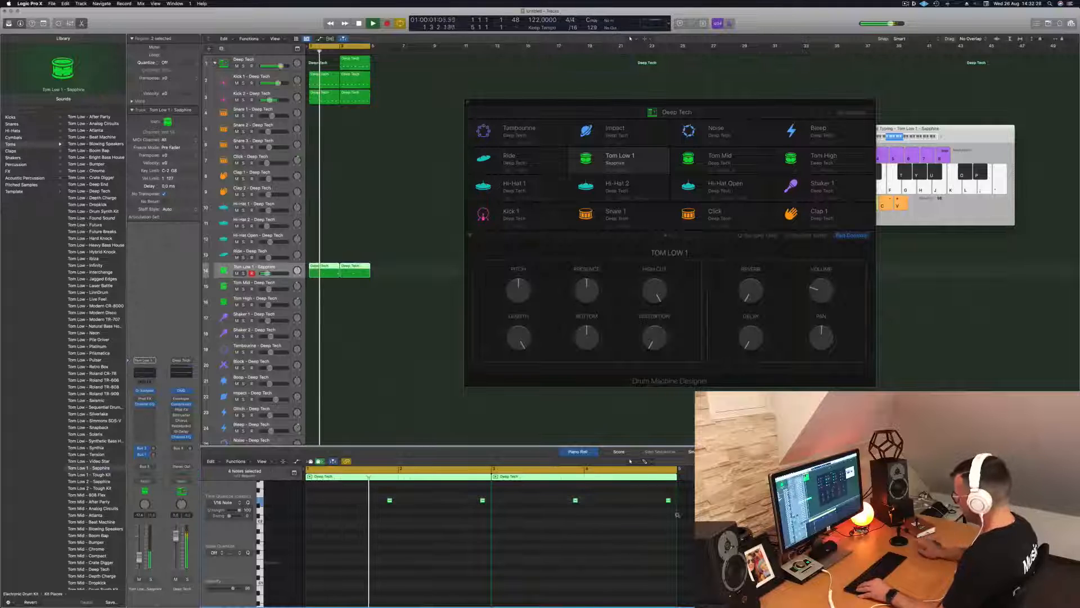
key(alt+shift+Down)
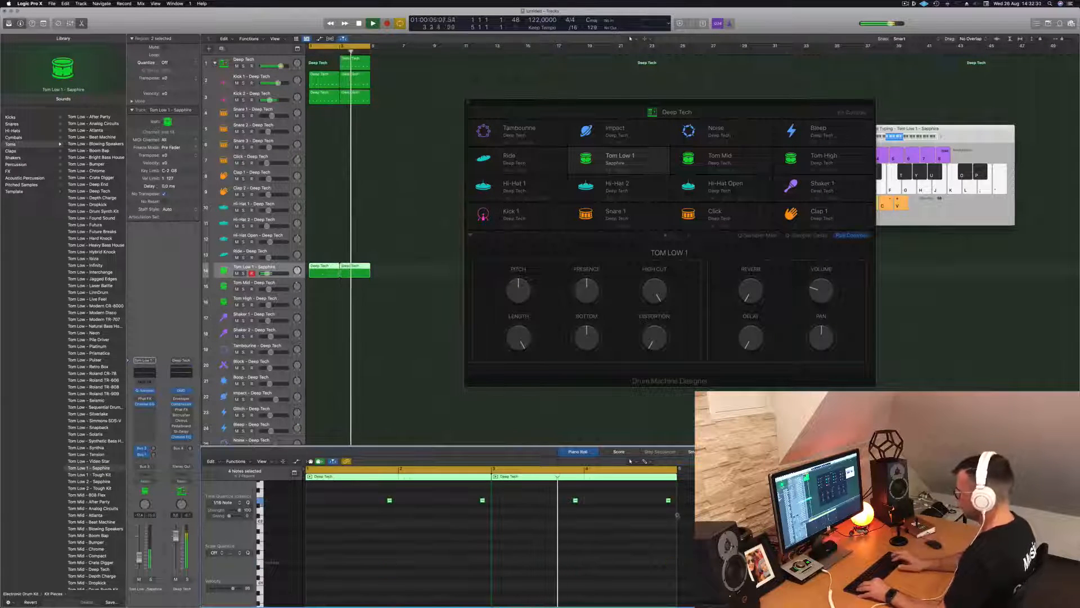
key(Return)
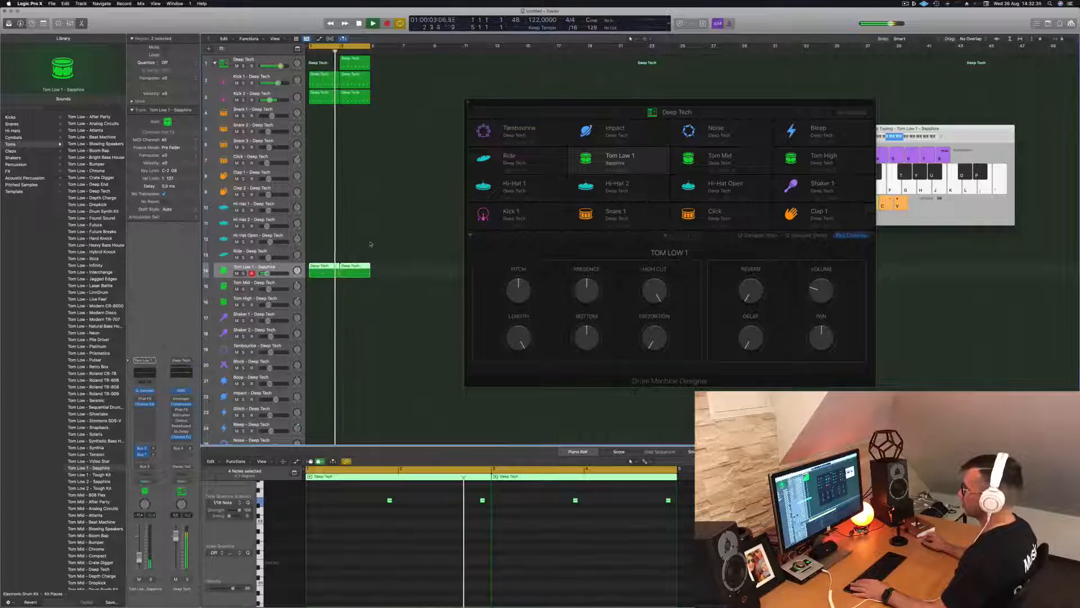
- Copy the first low tom region onto the Tom Mid track at bar 1
scroll(369, 314, down, 1)
click(399, 266)
scroll(392, 265, down, 1)
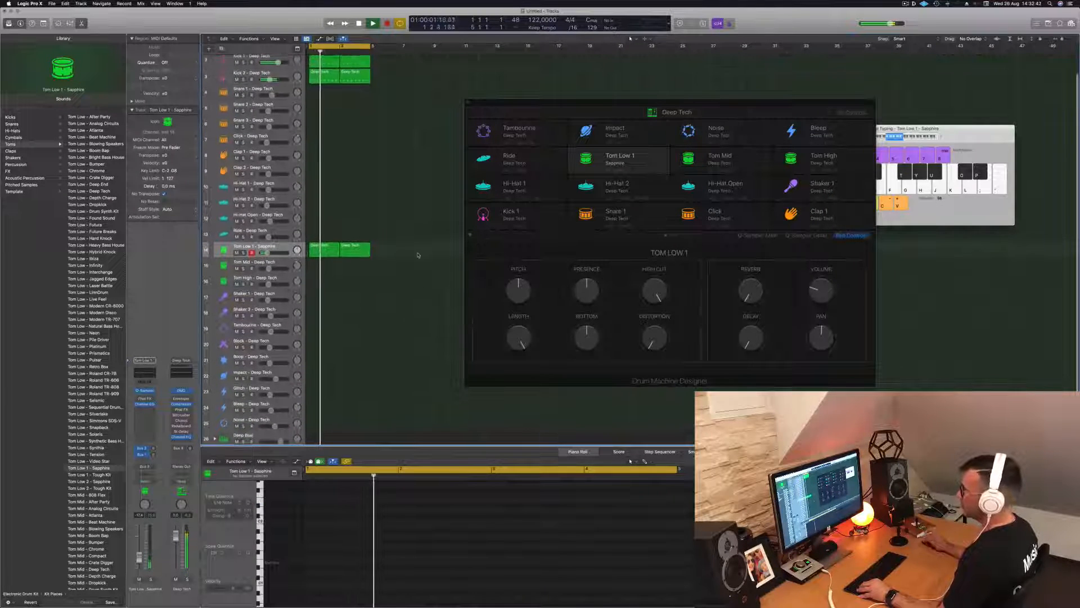
scroll(401, 241, up, 1)
drag(325, 254, 317, 268)
- Nudge both notes of the copied Tom Mid region earlier to the start of each bar
drag(336, 485, 543, 535)
key(alt+Left)
key(alt+Left)
key(alt+Left)
key(alt+Left)
key(alt+Left)
key(alt+Left)
key(alt+Left)
key(alt+Left)
key(alt+Left)
key(alt+Left)
key(alt+Left)
key(alt+Left)
key(alt+Left)
key(alt+Left)
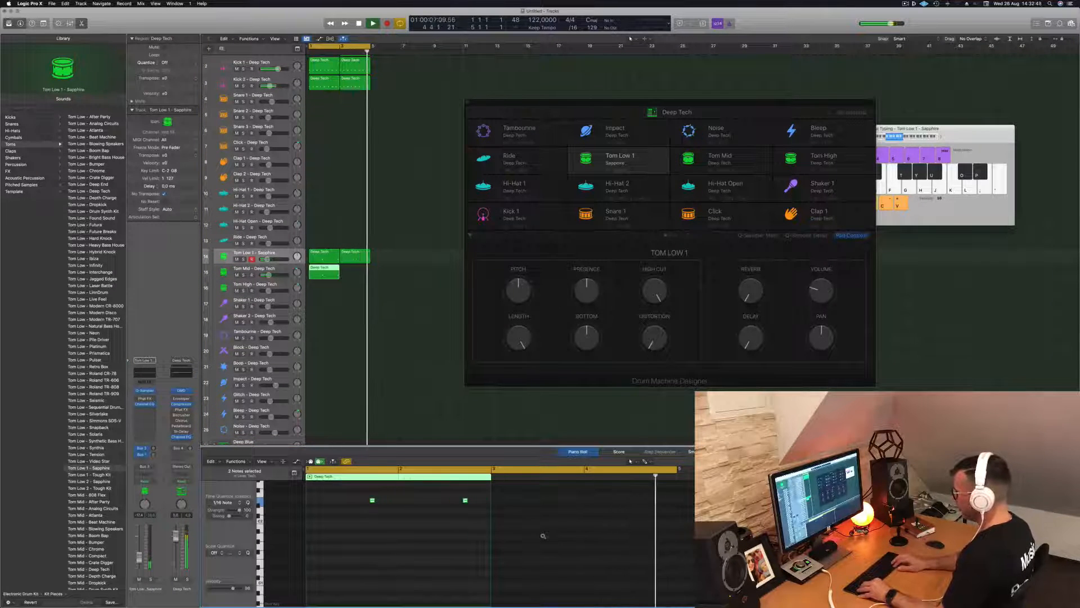
- Transpose the two Tom Mid notes down in pitch step by step during playback
key(alt+Down)
key(alt+Down)
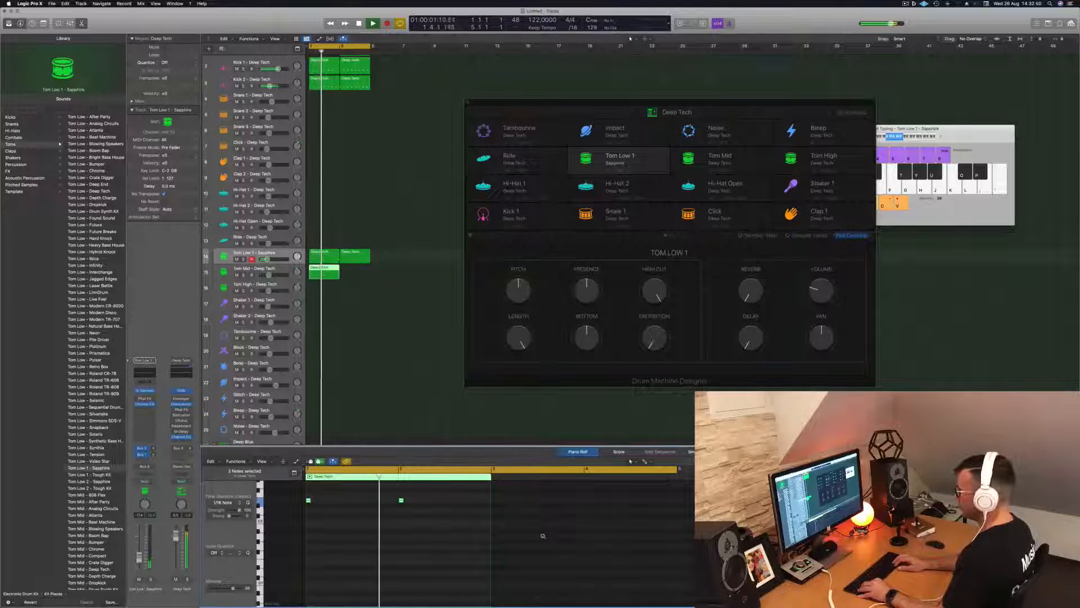
key(alt+Down)
key(alt+Down)
key(alt+Down)
key(alt+Down)
key(alt+Down)
key(alt+Down)
key(alt+Down)
key(alt+Down)
key(alt+Down)
key(alt+Down)
key(alt+Down)
key(alt+Down)
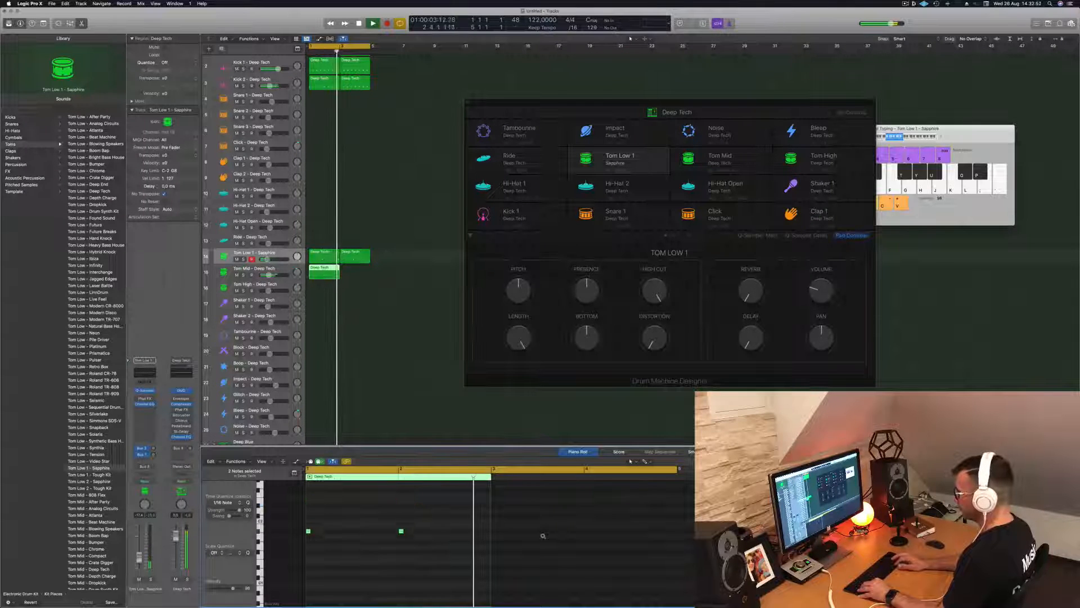
key(alt+Down)
key(alt+Down)
key(alt+Down)
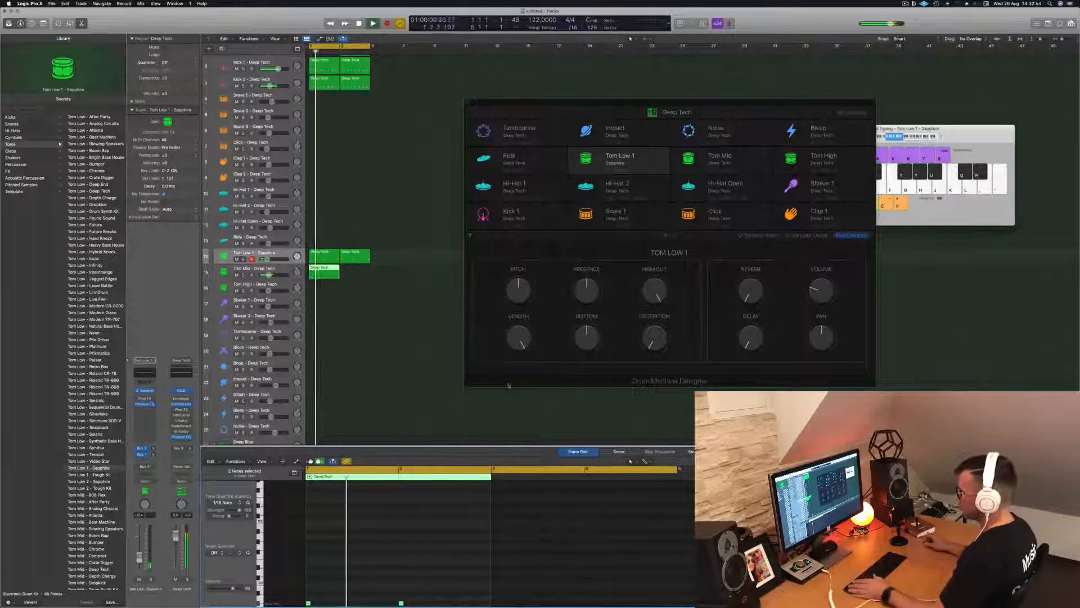
- Shift the two Tom Mid notes half a beat after each bar start, lower their pitch and select the Tom Mid track
drag(425, 594, 317, 570)
scroll(318, 569, up, 4)
drag(445, 509, 304, 533)
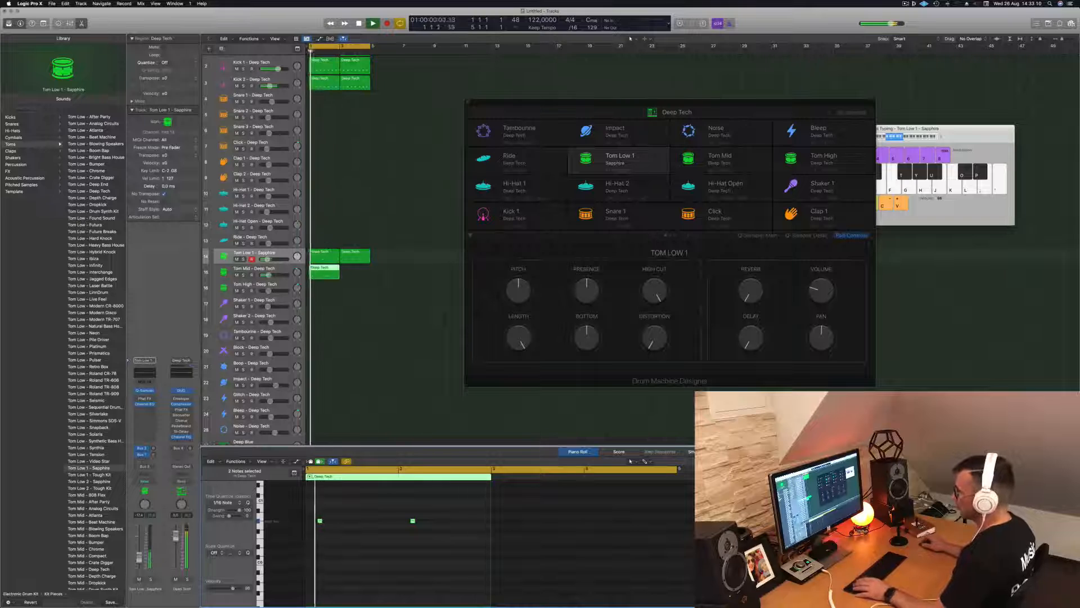
click(280, 268)
drag(447, 507, 310, 538)
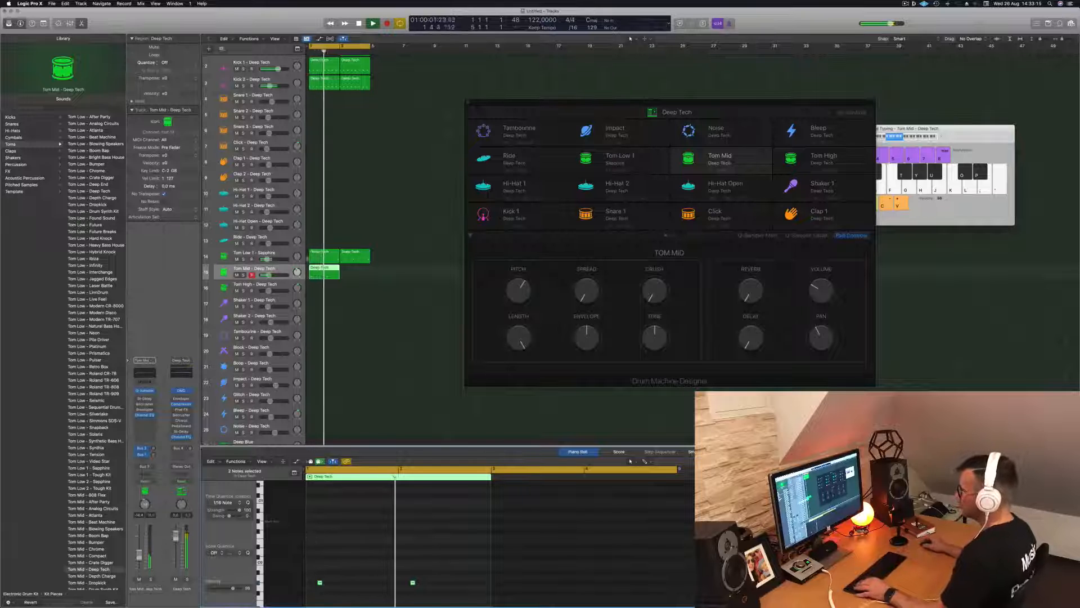
- Duplicate the Tom Mid region to bar 3
drag(321, 269, 355, 274)
click(281, 271)
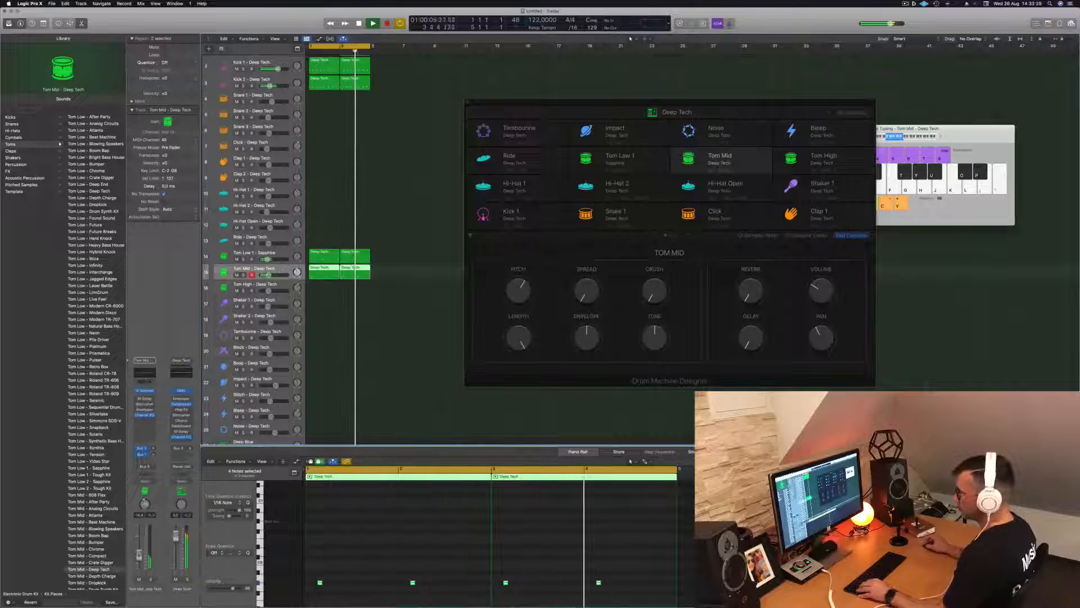
scroll(355, 335, down, 5)
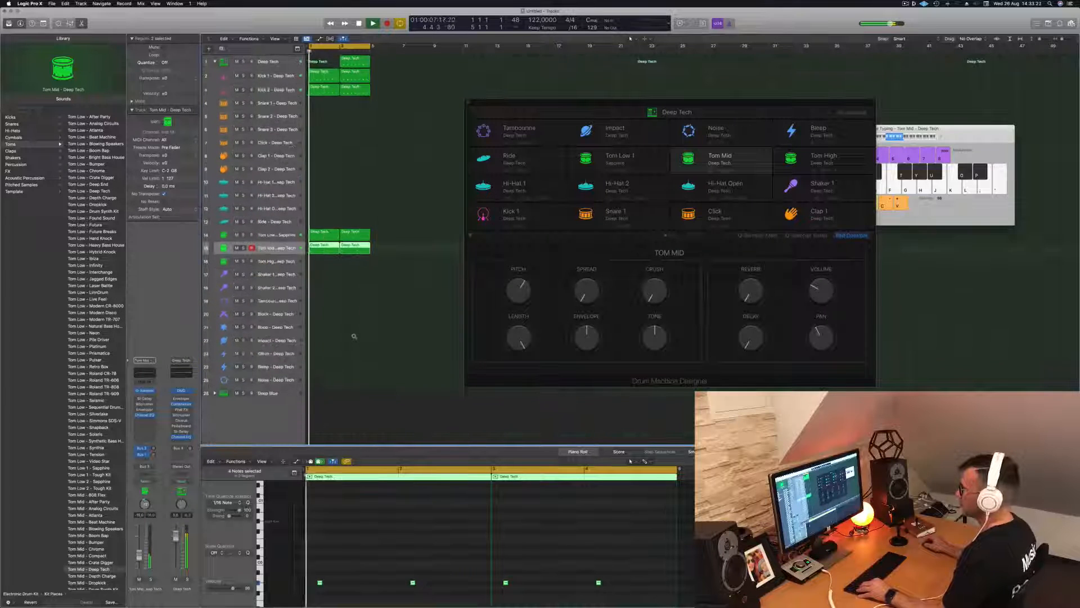
scroll(370, 109, down, 3)
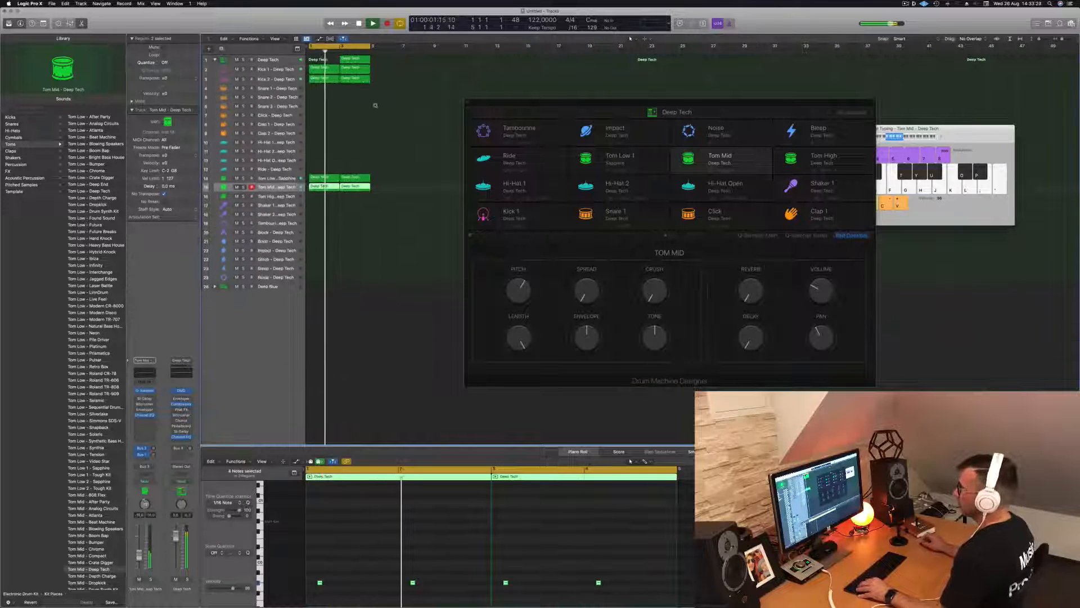
- Select the main Deep Tech track and open its Enveloper plug-in
click(273, 59)
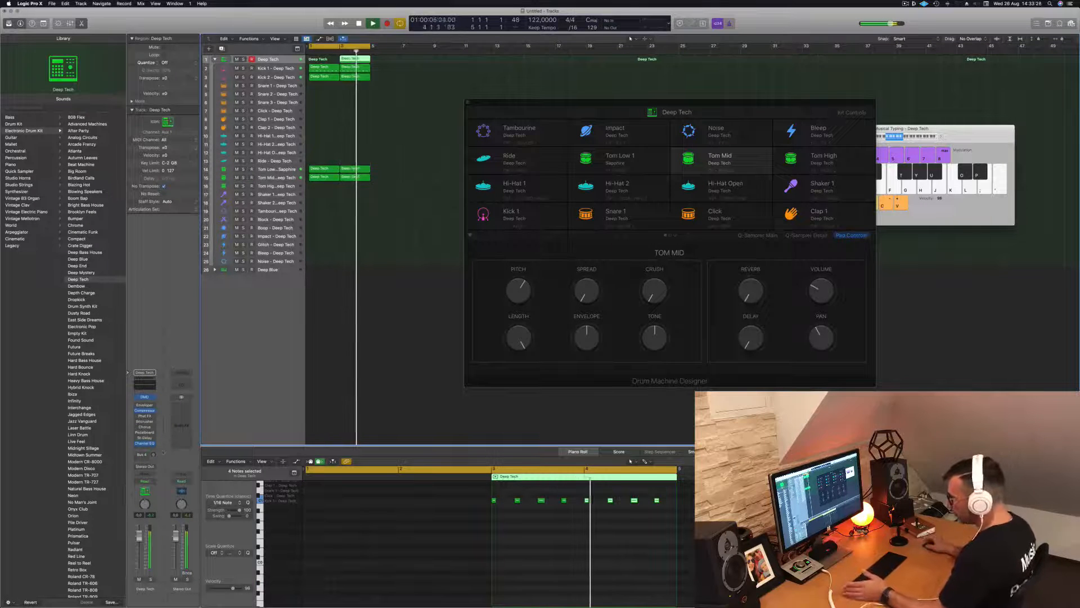
click(144, 405)
click(137, 405)
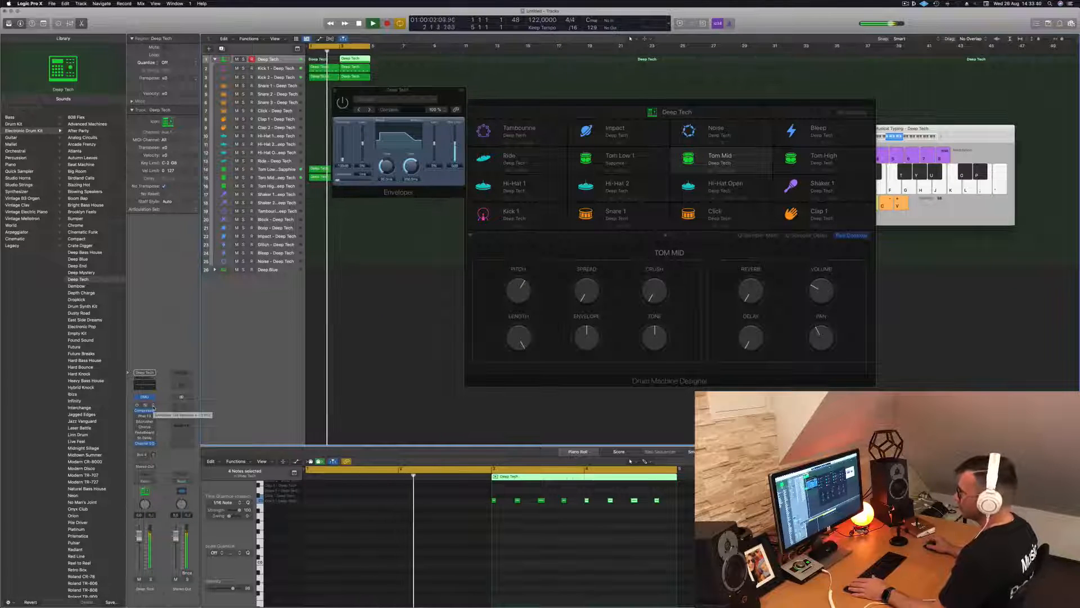
- Replace the Phat FX plug-in on the main Deep Tech track with SubBass
click(153, 416)
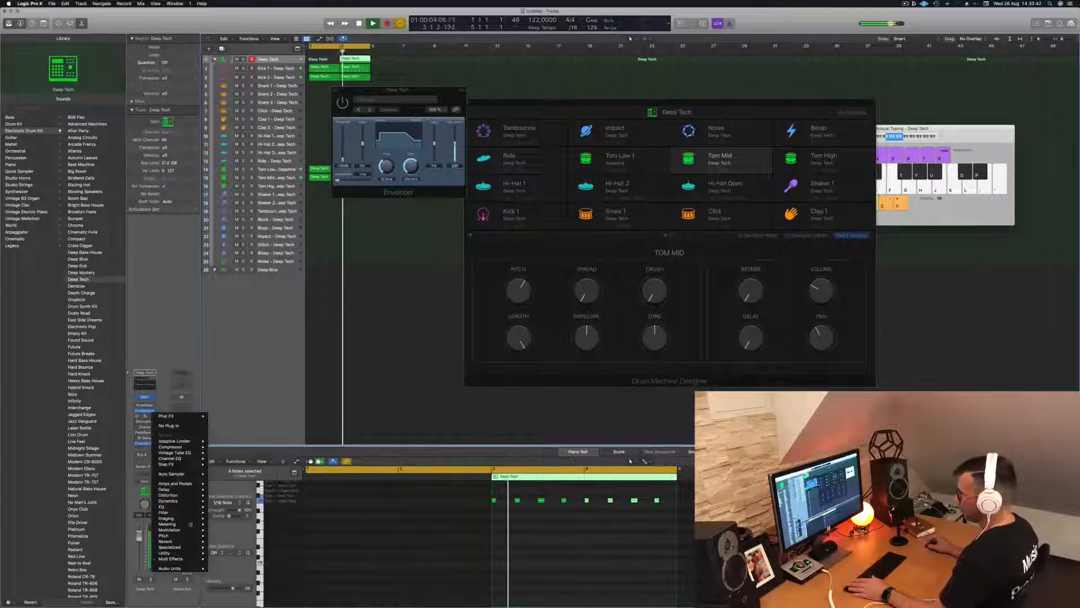
mouse_move(179, 554)
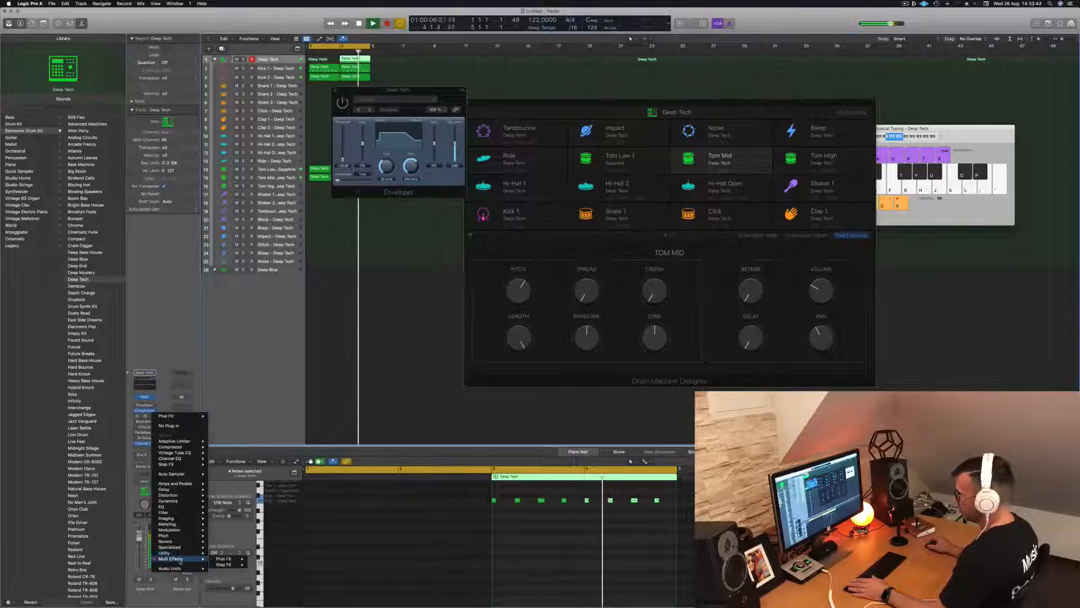
mouse_move(225, 559)
click(264, 558)
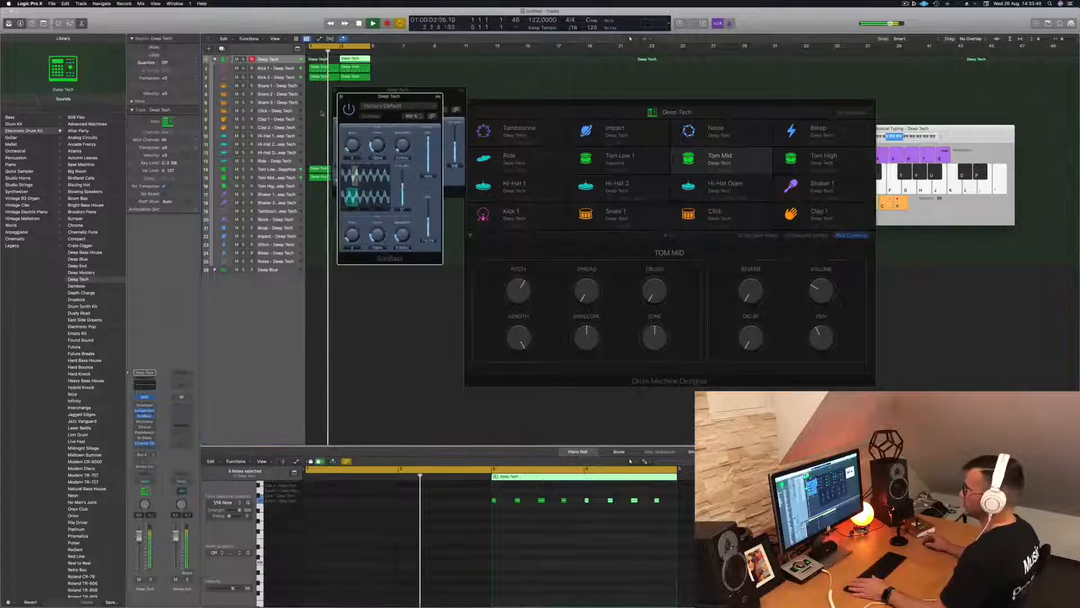
- Try the Kick Warmer and Sub Pressure presets in the main Deep Tech track's SubBass plug-in
click(371, 122)
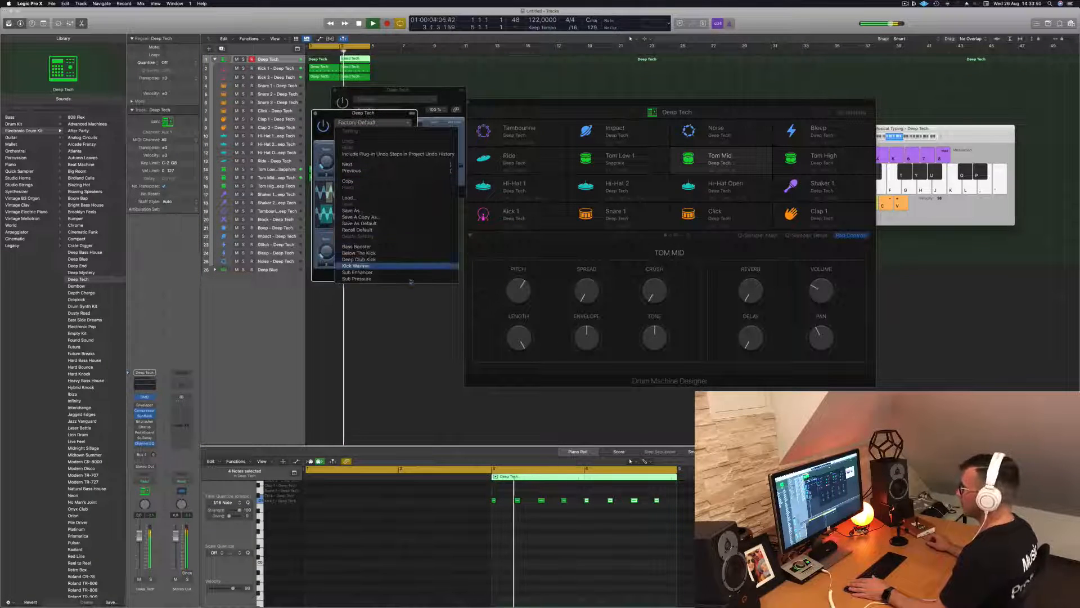
click(395, 270)
drag(359, 123, 380, 176)
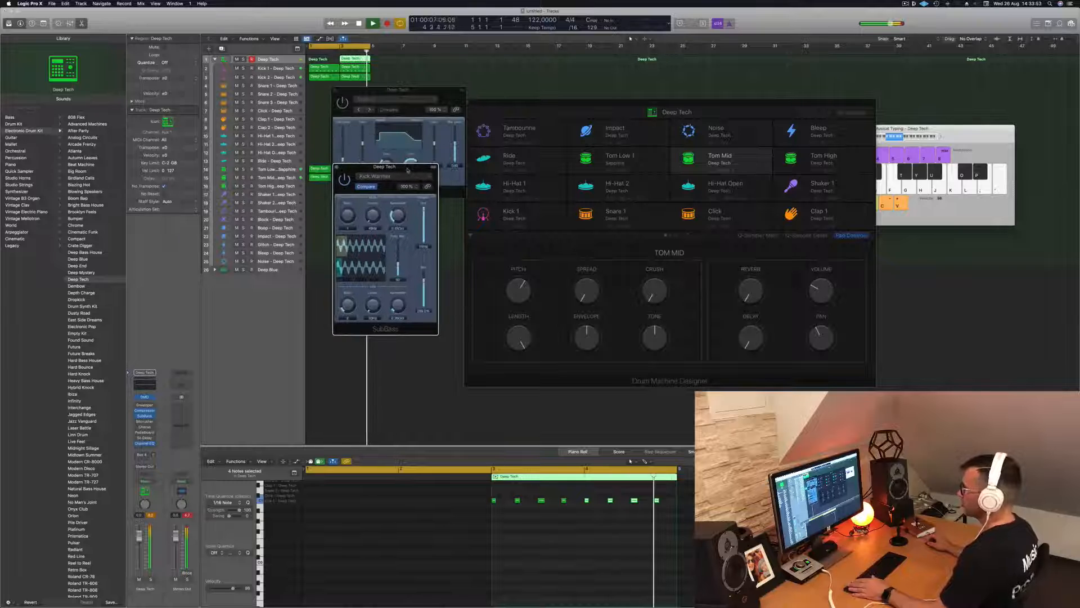
click(373, 176)
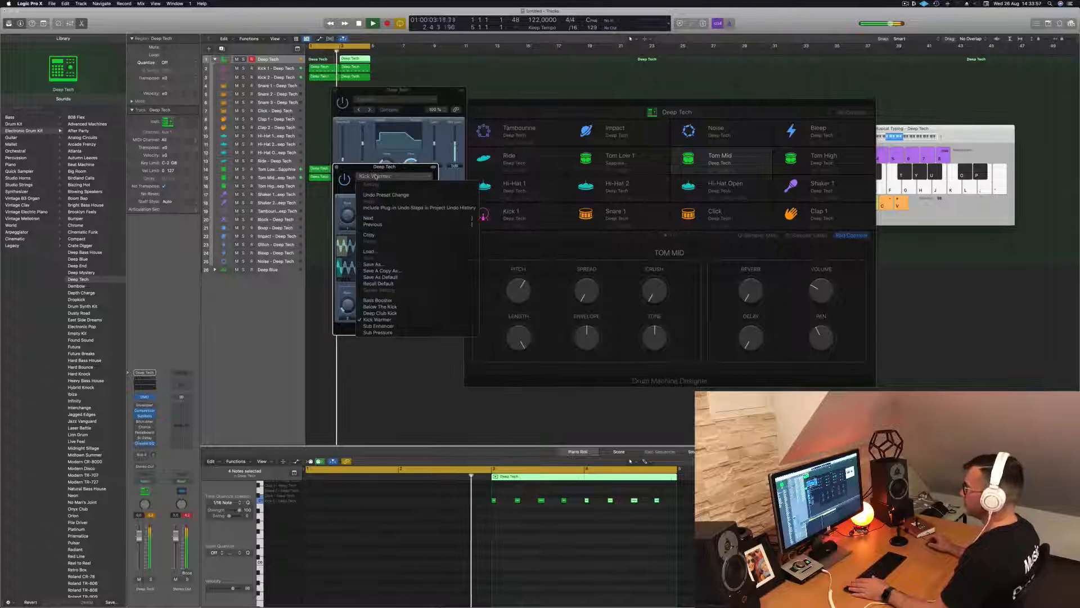
click(394, 332)
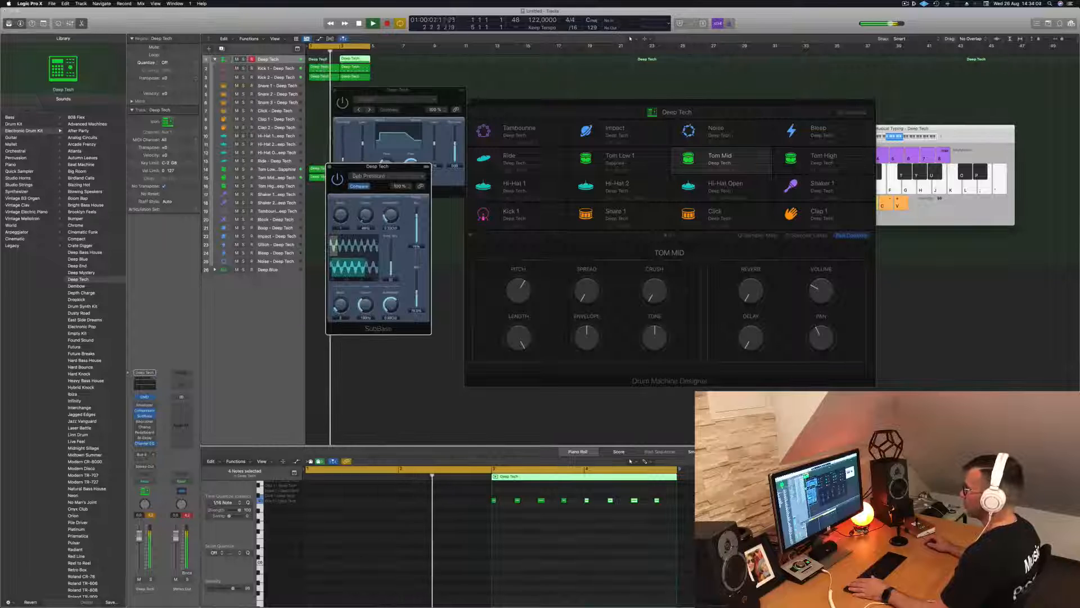
- Load the Bass Booster preset in SubBass and lower the main Deep Tech track's volume
click(406, 177)
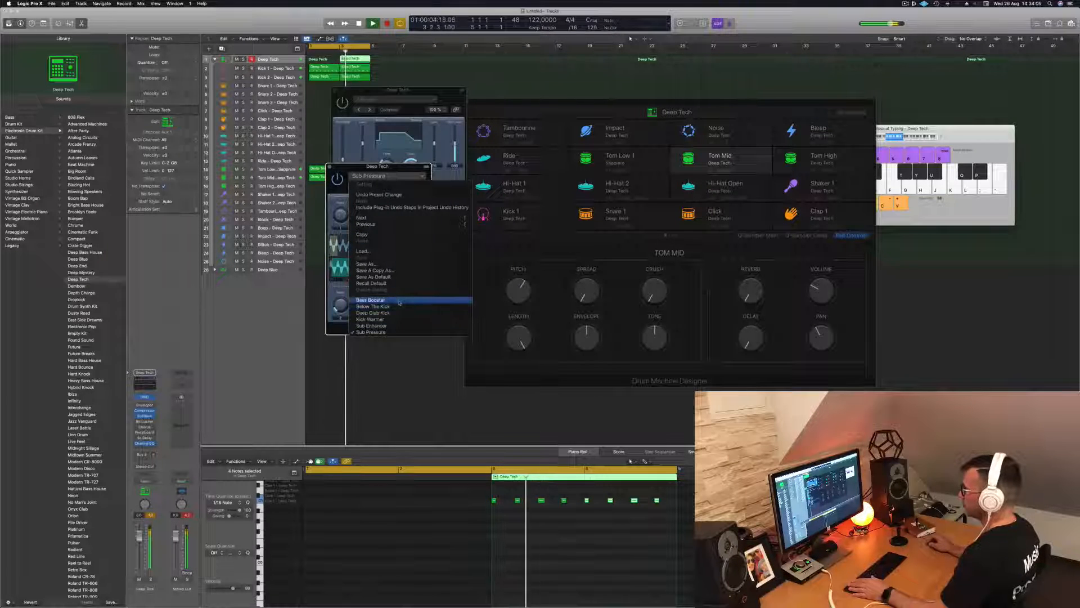
click(370, 300)
drag(401, 172, 432, 186)
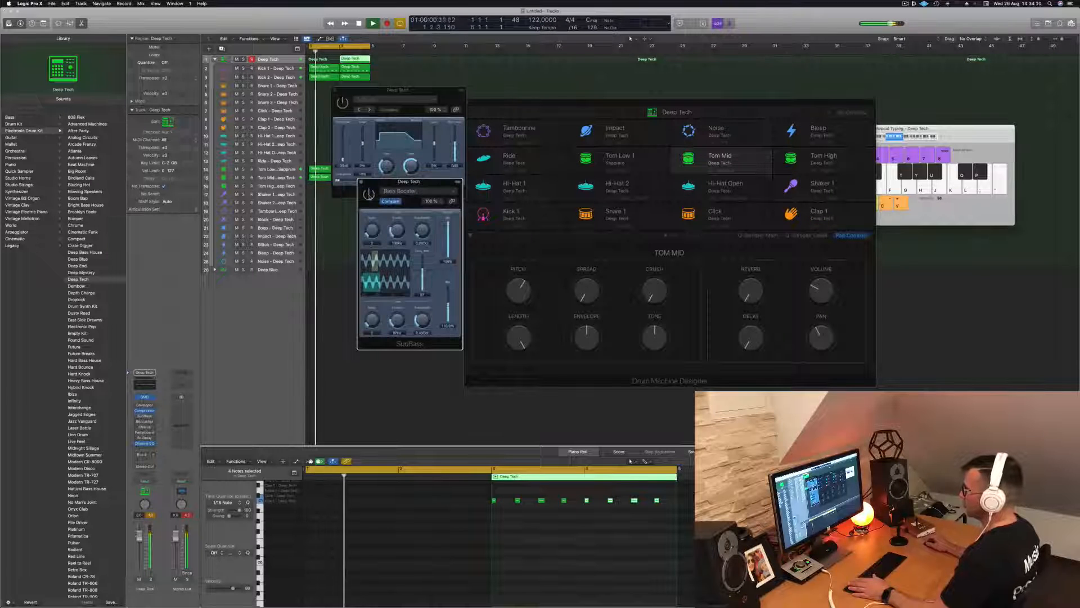
click(150, 515)
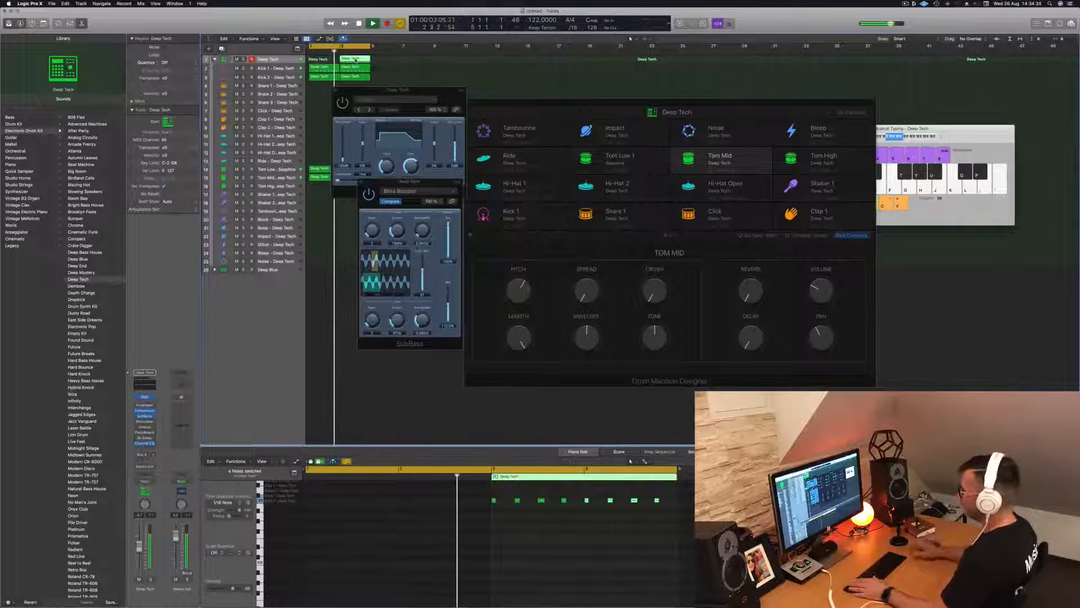
click(336, 90)
click(335, 91)
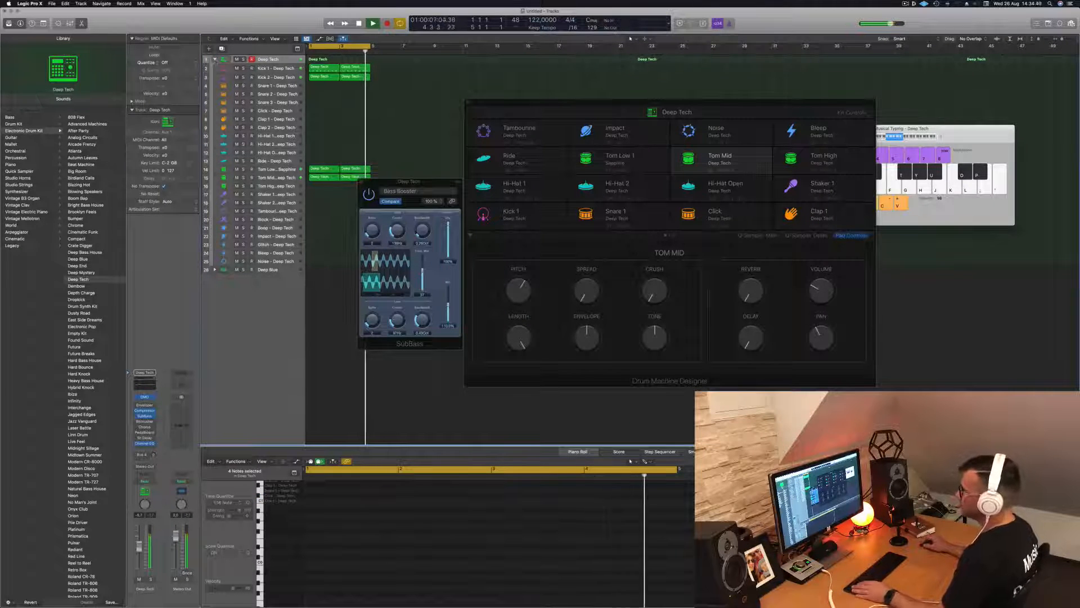
- Collapse the Deep Tech track stack and expand the Deep Blue track stack
click(215, 59)
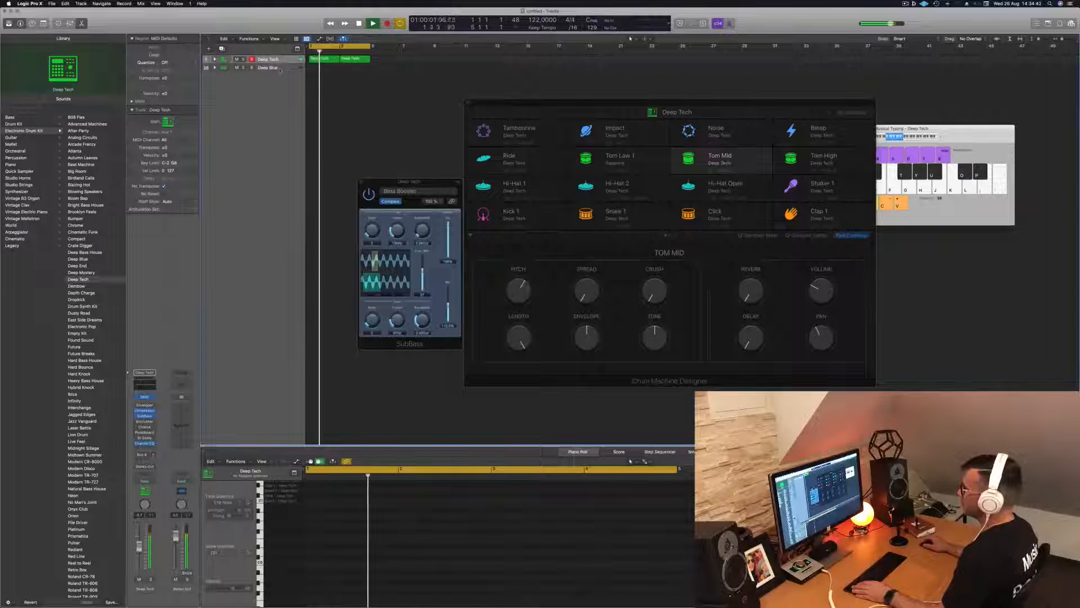
click(214, 68)
click(214, 67)
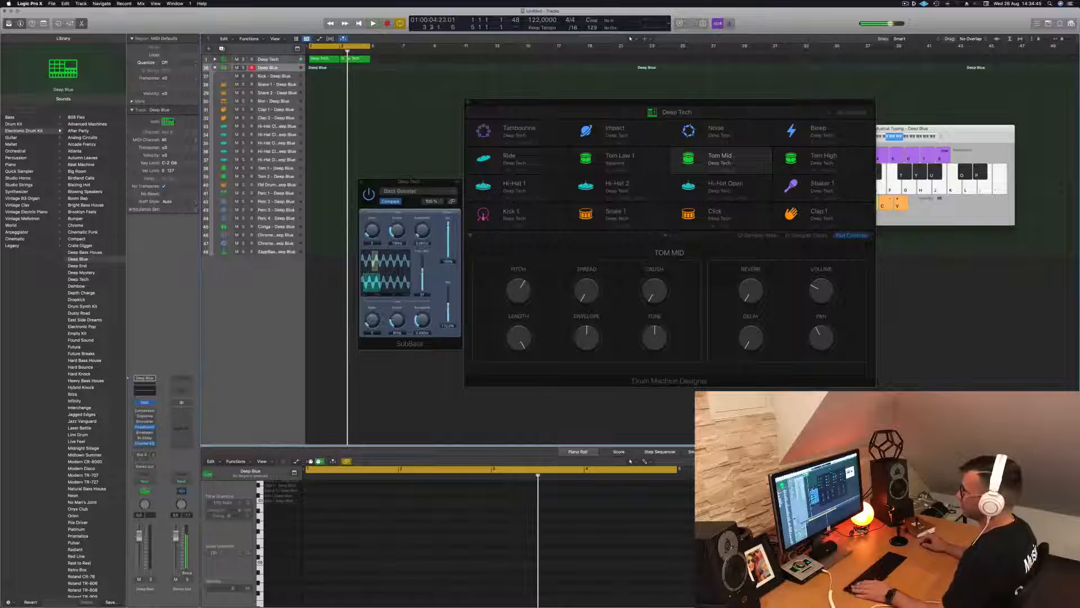
- Copy the first Deep Tech Kick 1 region onto the Deep Blue Kick track at bar 1
click(326, 59)
drag(326, 61, 318, 86)
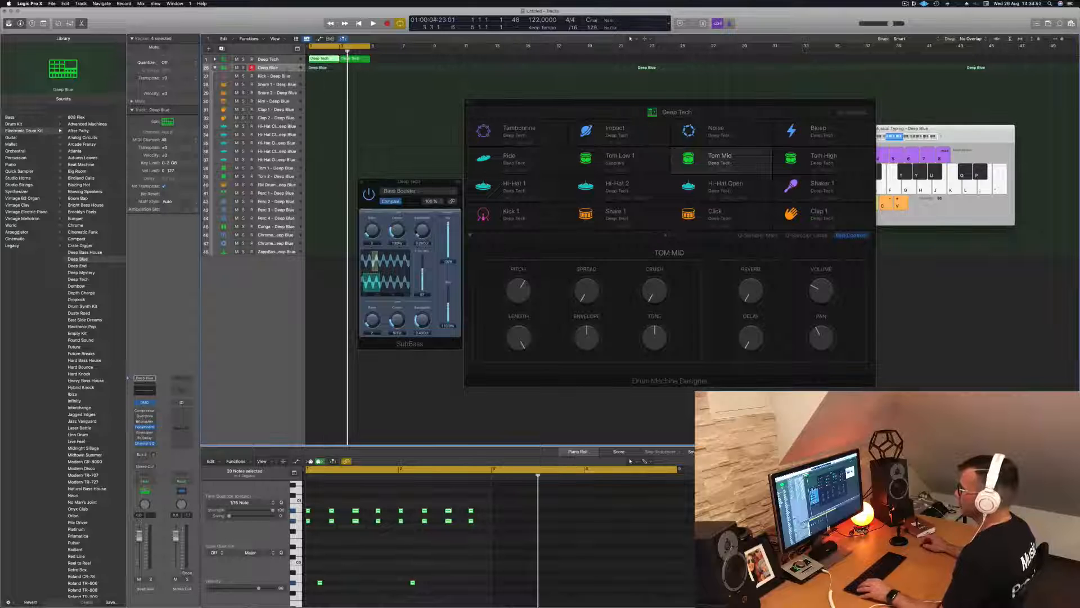
click(214, 59)
click(339, 106)
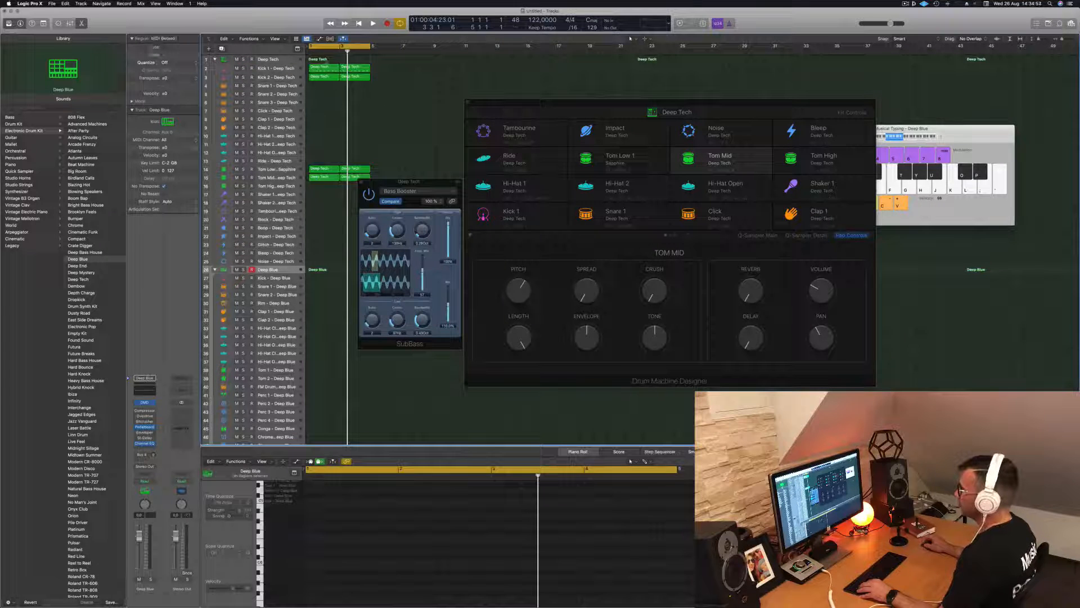
click(328, 66)
drag(319, 68, 318, 278)
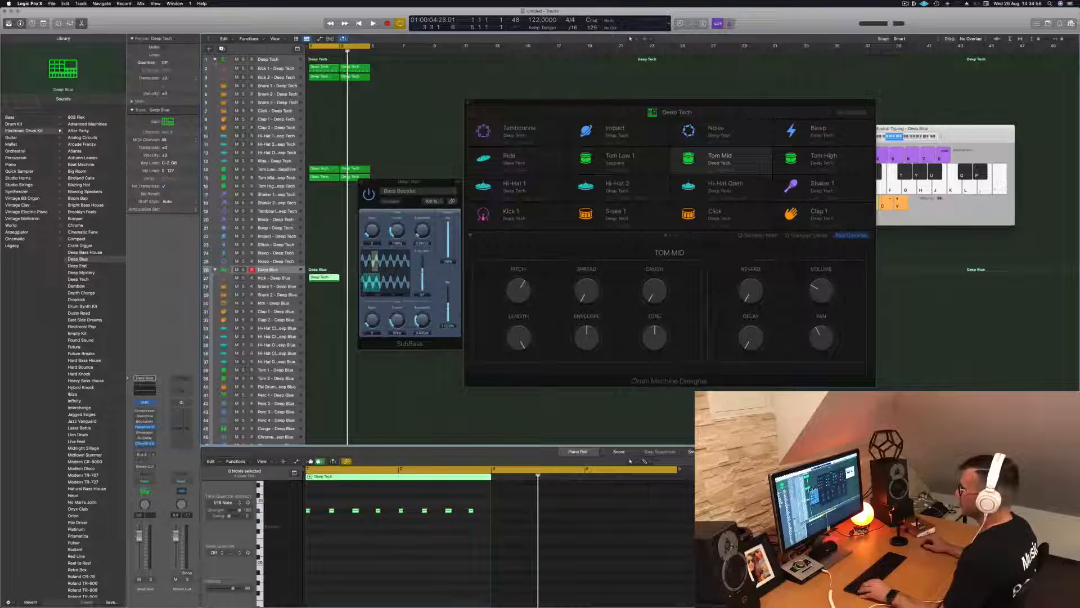
- Raise the low-cut filter in the main Deep Blue track's Channel EQ to about 200 Hz
click(215, 59)
click(282, 68)
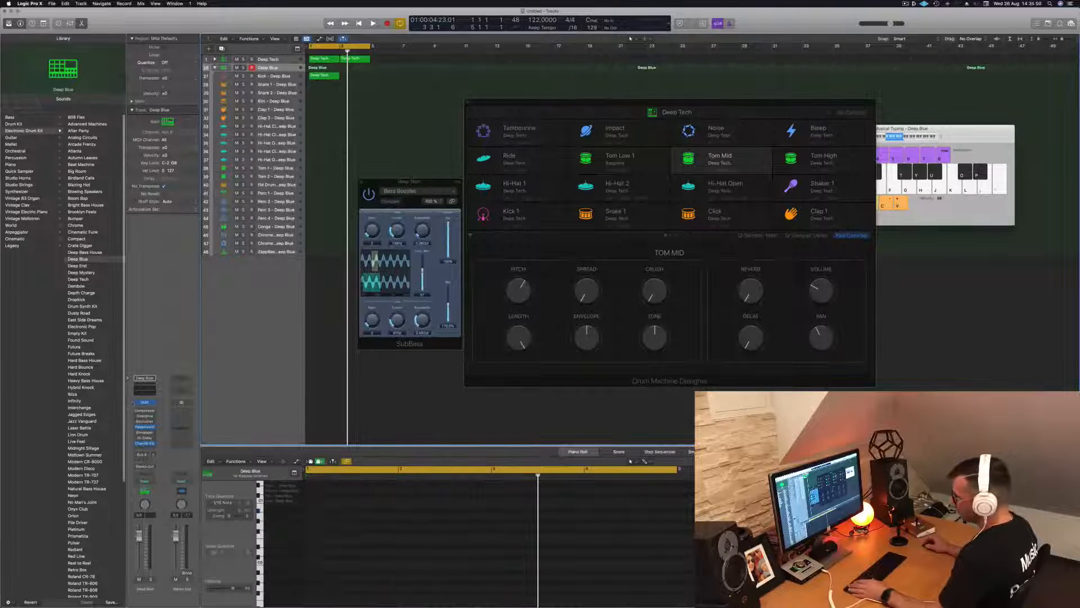
click(142, 388)
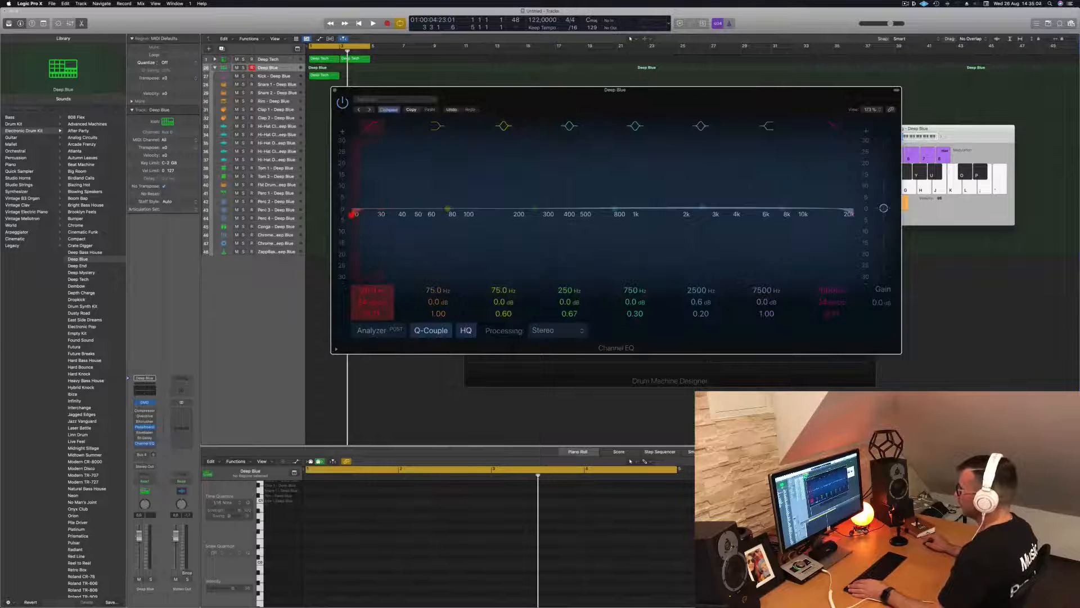
drag(373, 214, 519, 214)
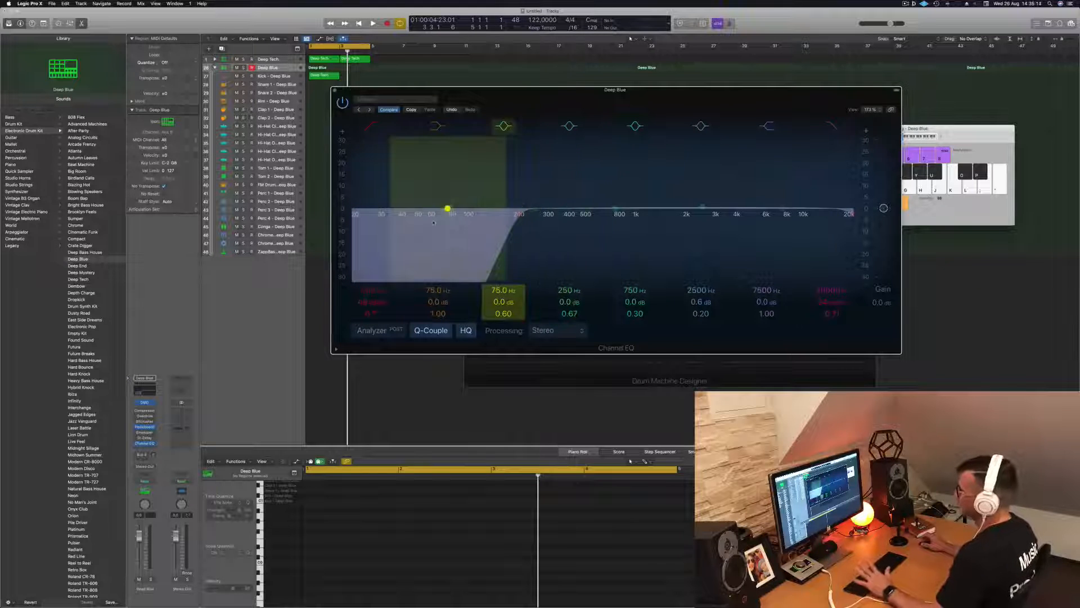
click(334, 91)
- Select the Deep Blue Kick track and lower the pitch of its copied notes while listening to the groove
key(space)
key(Down)
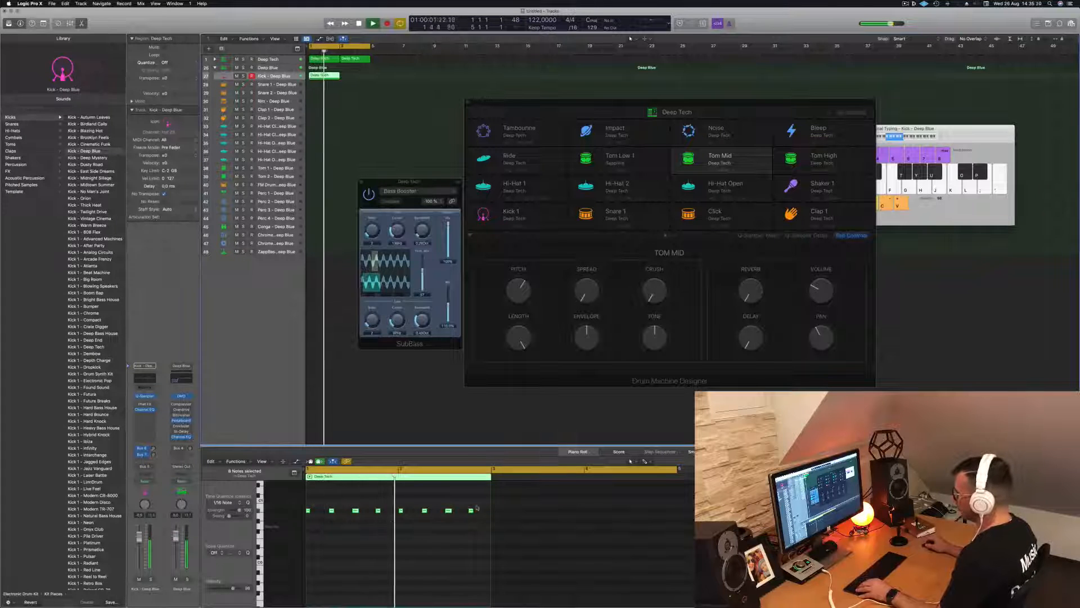
key(space)
key(space)
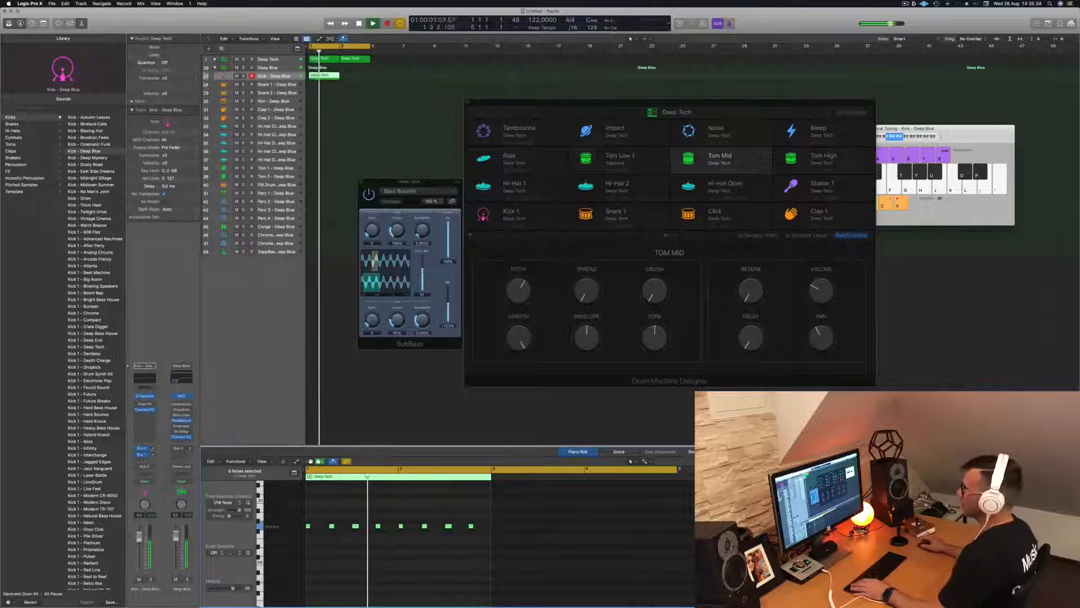
- Copy the Deep Blue Kick region onto the Snare 1 track and delete the regions on the Kick track
scroll(316, 120, up, 3)
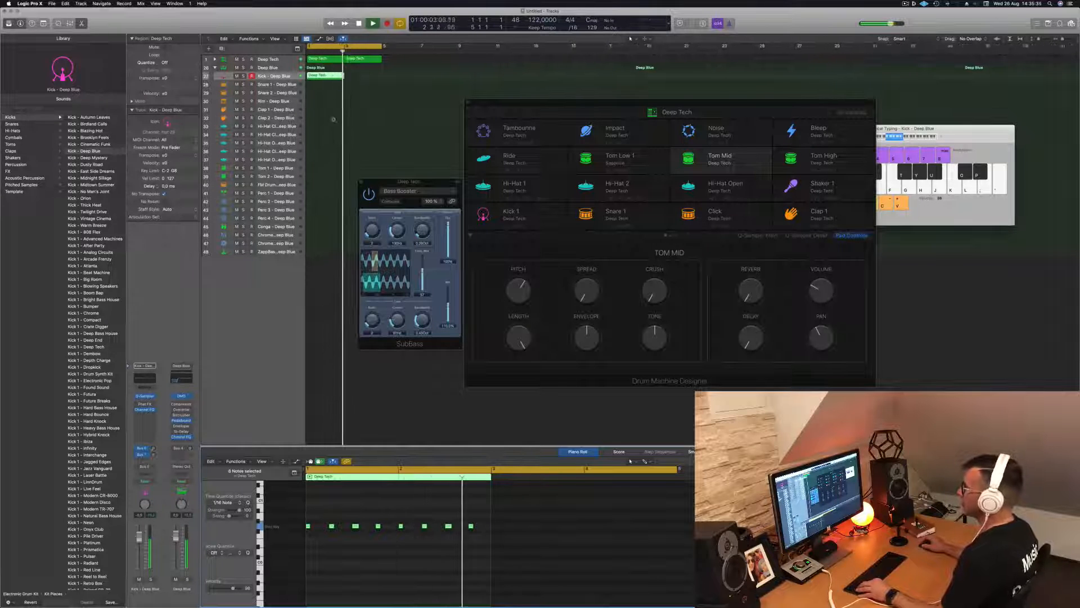
mouse_move(338, 75)
mouse_down()
mouse_move(374, 80)
mouse_move(325, 84)
mouse_up()
click(333, 102)
click(324, 75)
drag(397, 80, 332, 75)
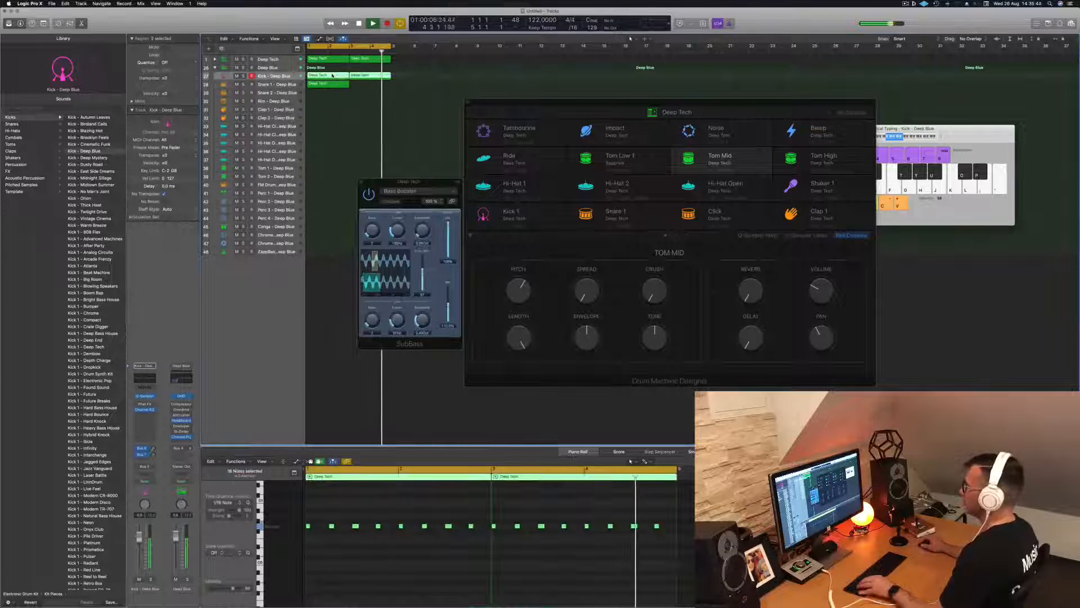
key(Delete)
key(space)
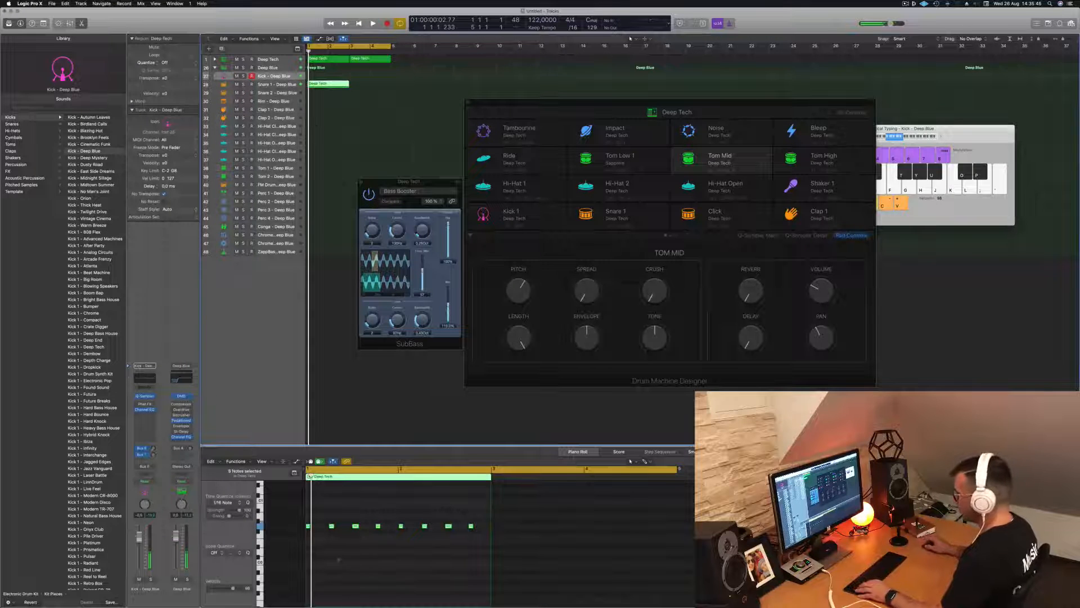
- Remove the Snare 1 notes on beats 1 and 3 of each bar and duplicate the region to bar 3
click(306, 533)
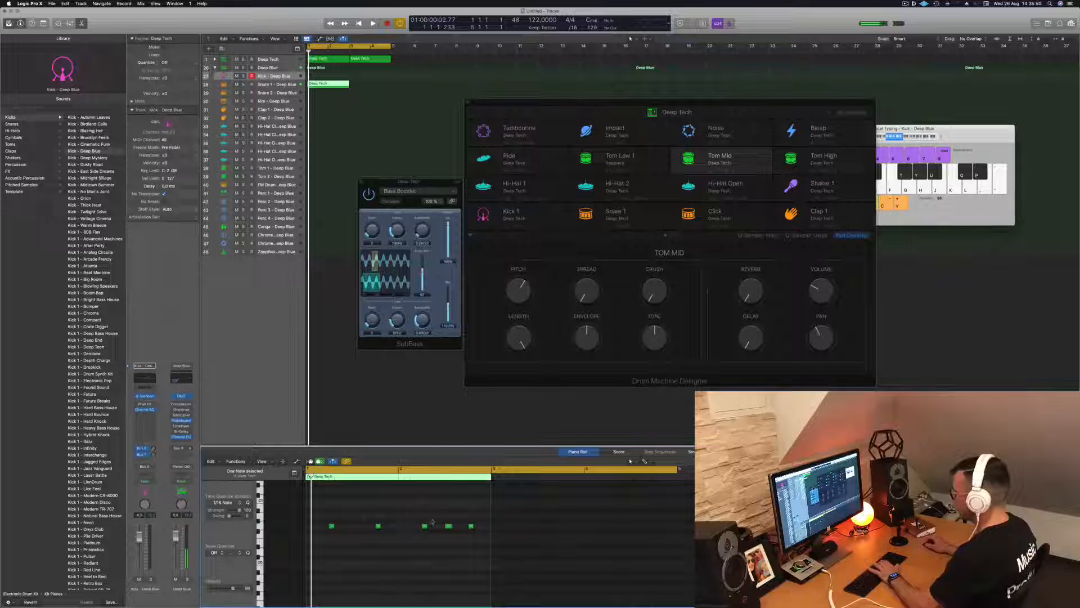
key(space)
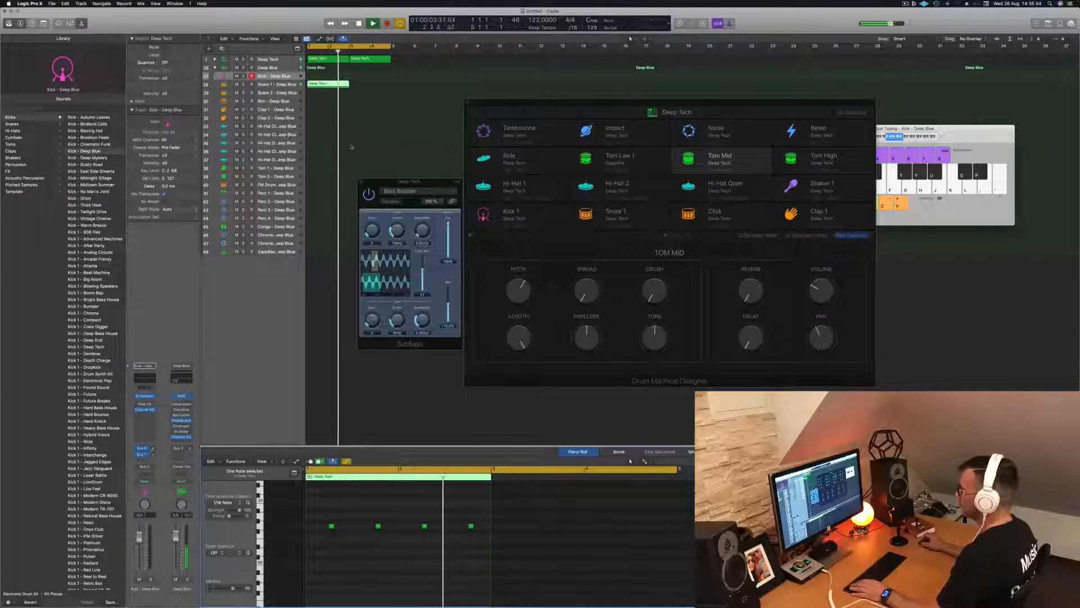
drag(329, 85, 371, 90)
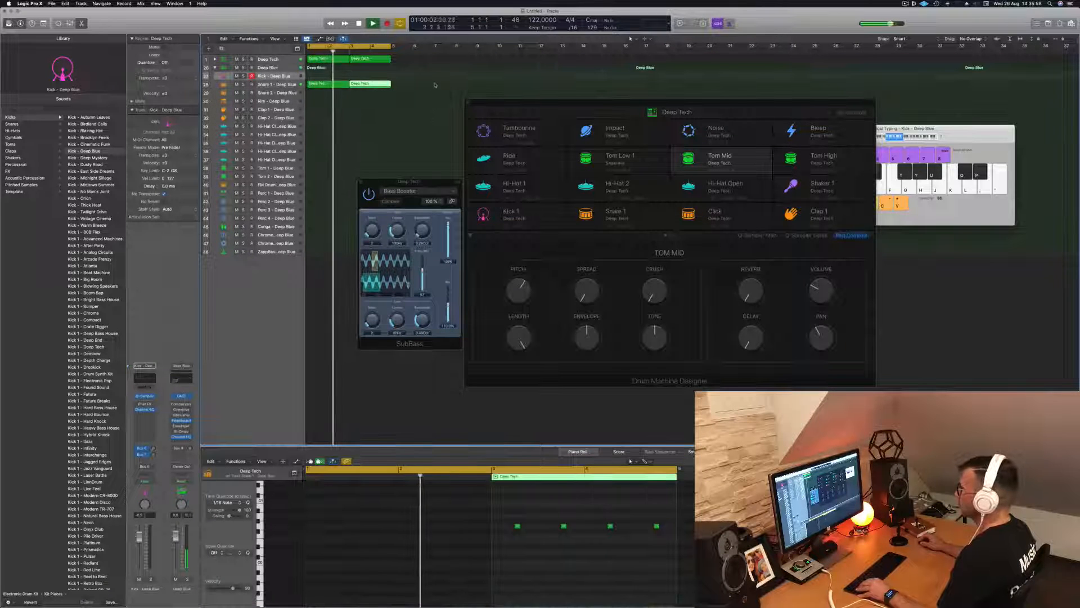
- Raise the pitch of all notes in both Deep Blue Snare 1 regions
drag(318, 542, 694, 501)
key(alt+Up)
key(alt+Up)
key(alt+Up)
key(alt+Up)
key(alt+Up)
key(alt+Up)
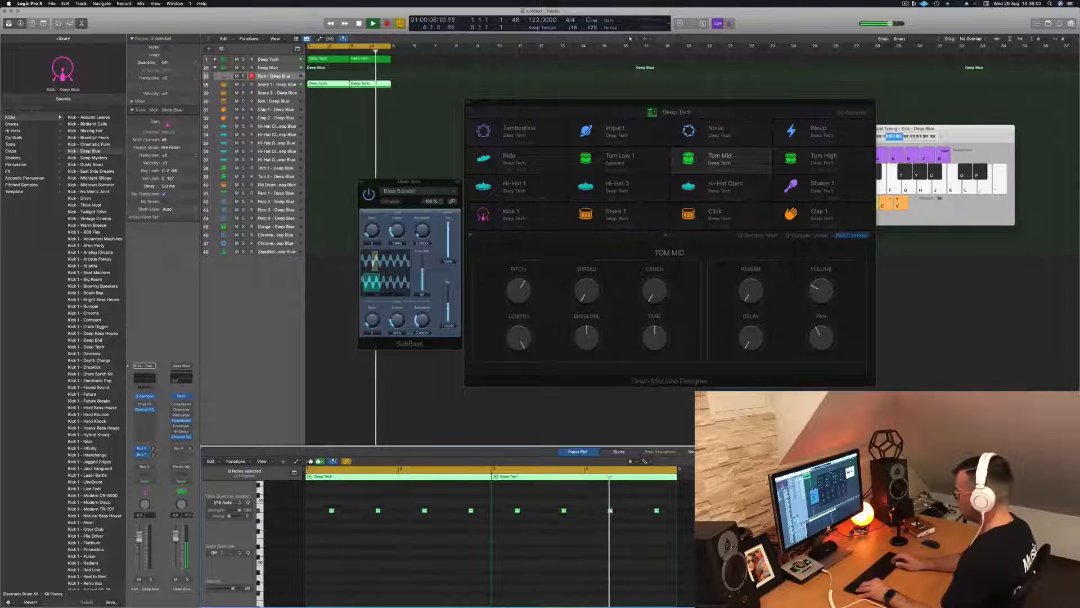
scroll(430, 577, up, 6)
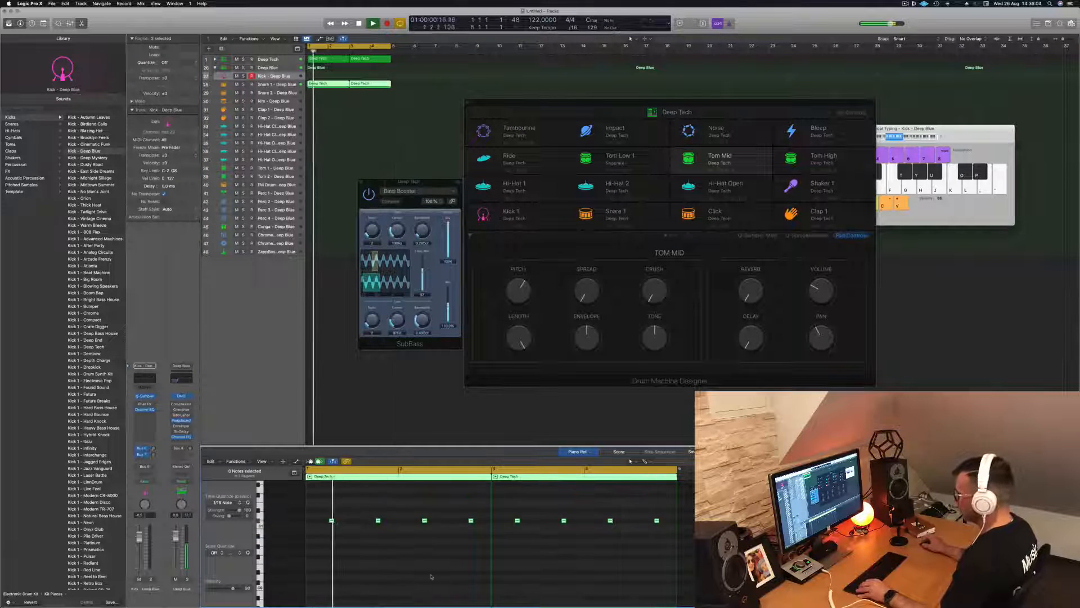
key(alt+Up)
key(alt+Up)
key(alt+Up)
key(alt+Up)
key(alt+Up)
key(alt+Up)
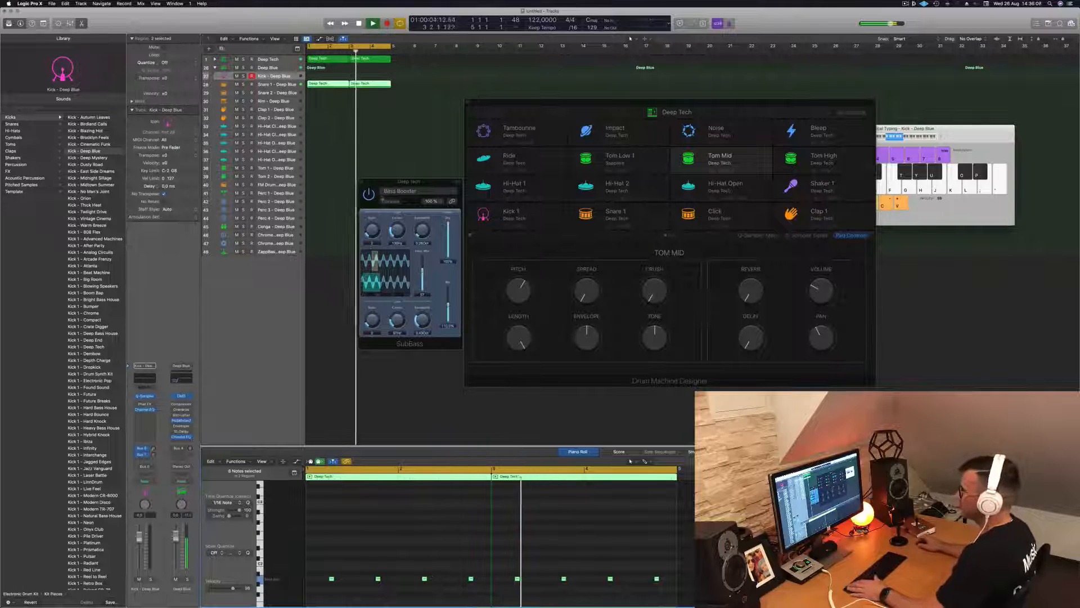
- Copy the first Snare 1 region onto the Deep Blue Hi-Hat Open 1 track at bar 1
scroll(369, 545, up, 2)
scroll(377, 549, down, 3)
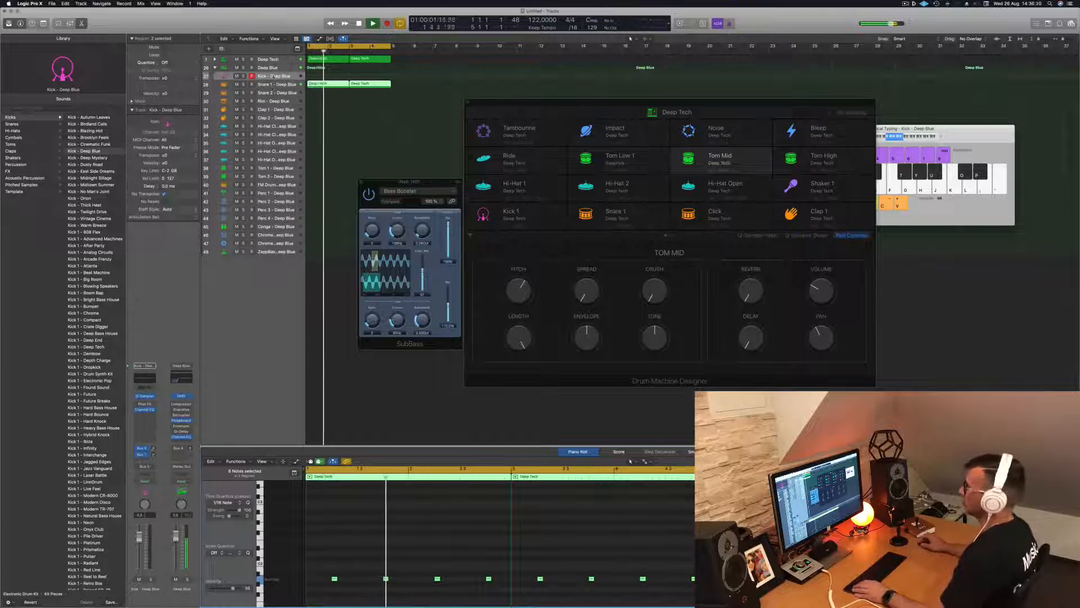
click(339, 119)
click(319, 83)
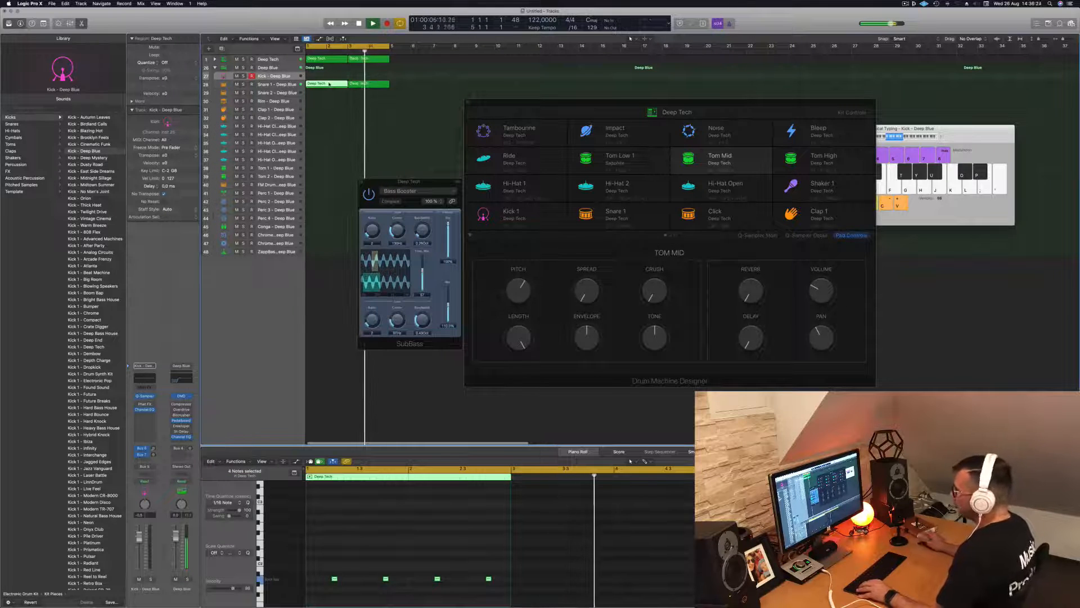
drag(329, 84, 327, 142)
- Raise the pitch of the copied hi-hat notes and arrange them so one falls on every offbeat of both bars
drag(329, 572, 504, 585)
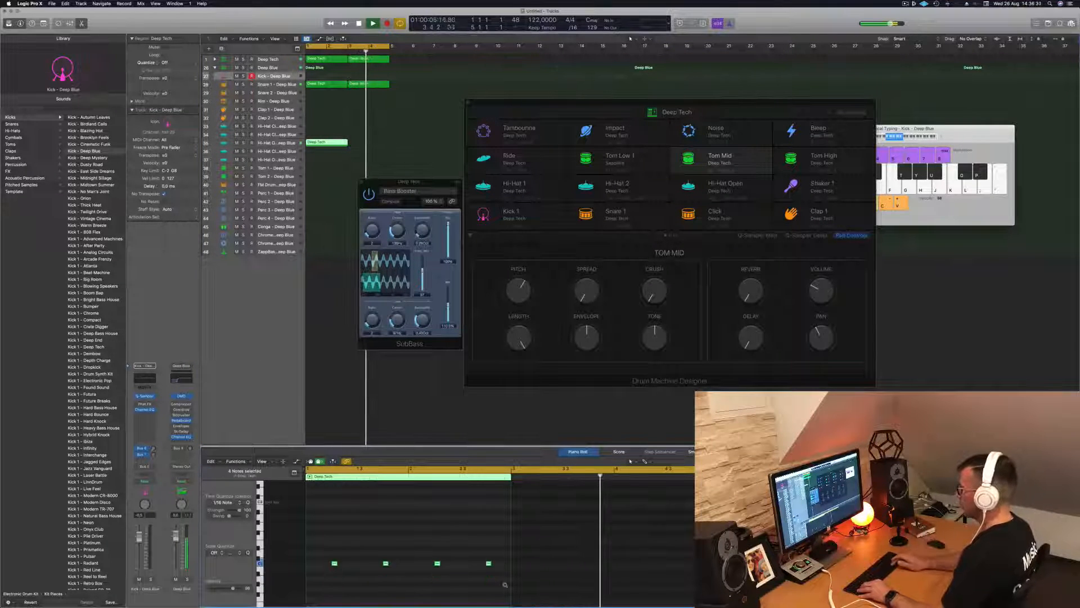
key(alt+Up)
key(alt+Up)
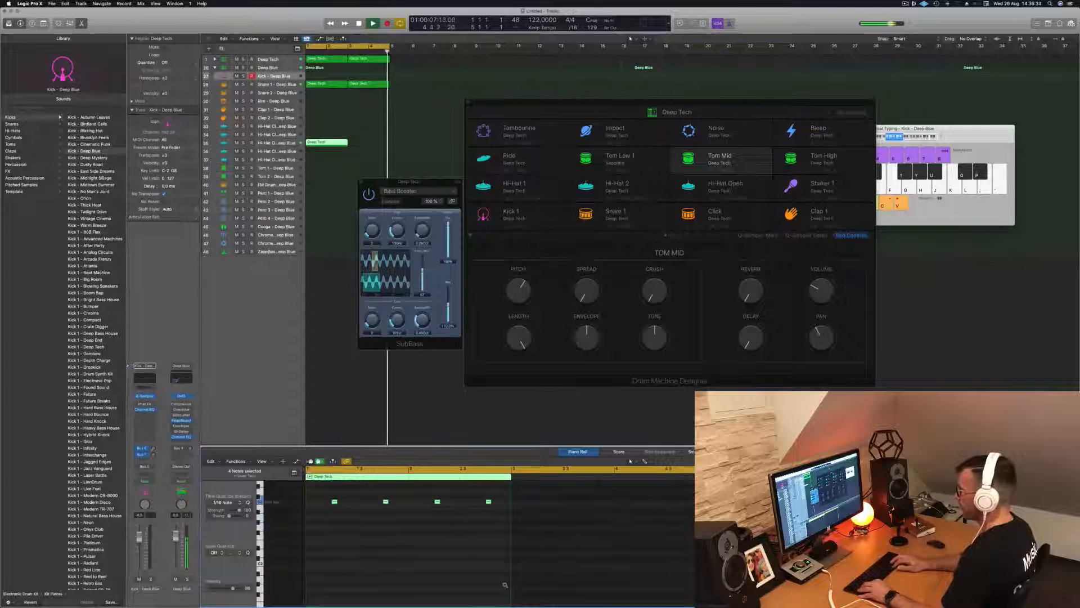
click(505, 584)
drag(505, 508, 348, 508)
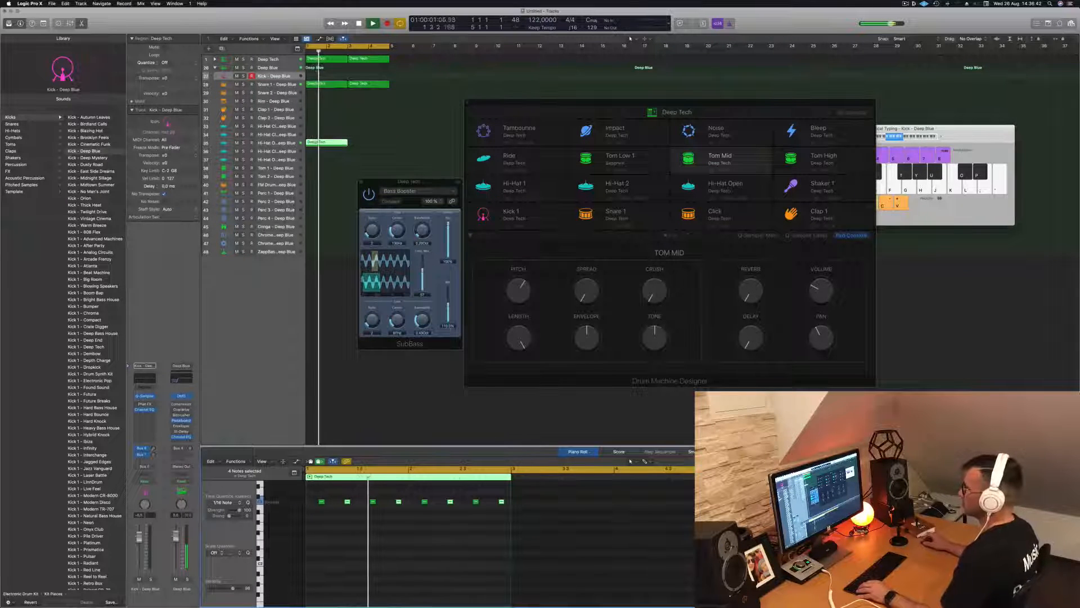
- Duplicate the open hi-hat region to bar 3 and change the track's sound to Hi-Hat Open - Deep End
drag(337, 145, 372, 147)
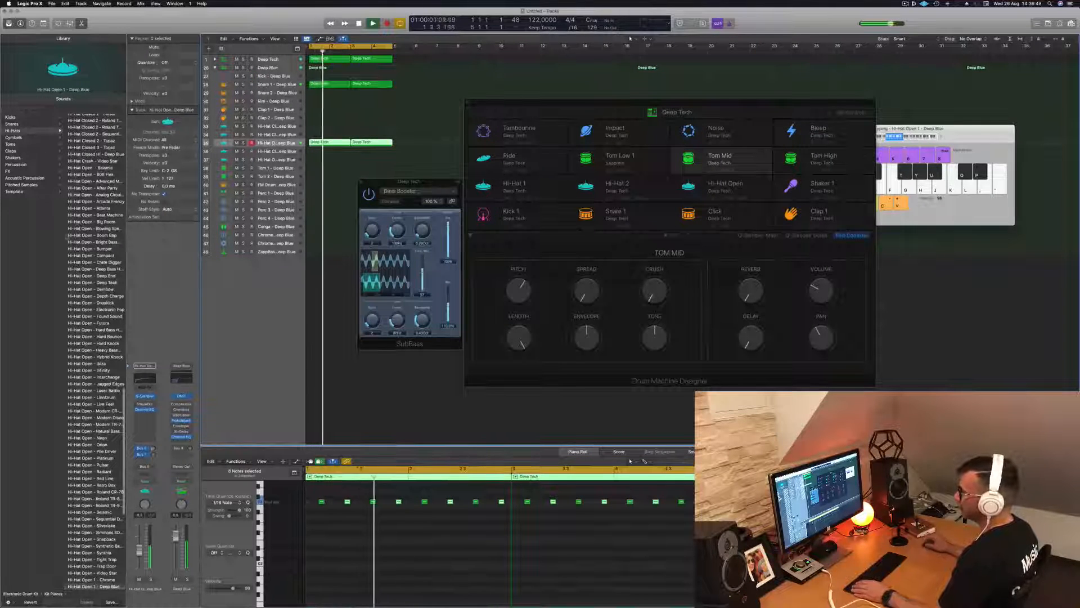
click(105, 282)
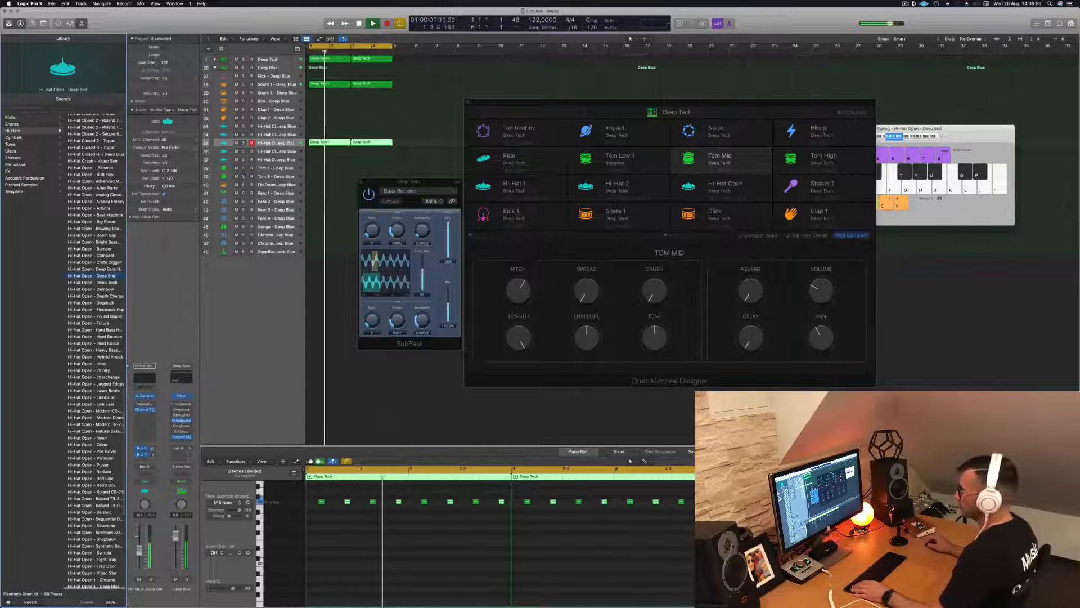
drag(382, 184, 728, 161)
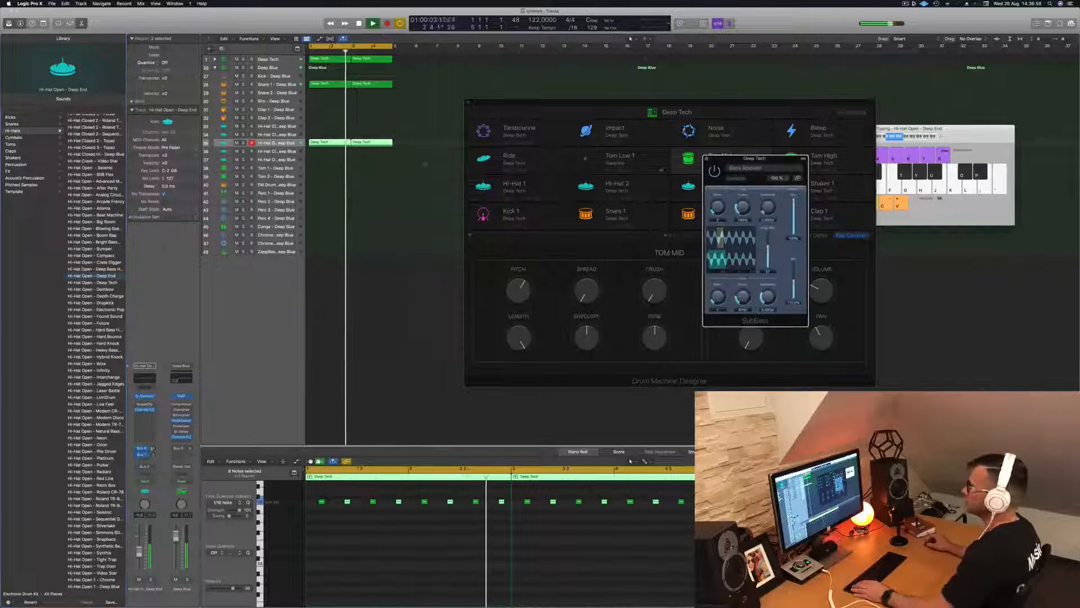
- Copy the first open hi-hat region onto the Hi-Hat Closed 1 track at bar 1 and shift all its notes two sixteenths earlier onto the beats
scroll(344, 197, down, 1)
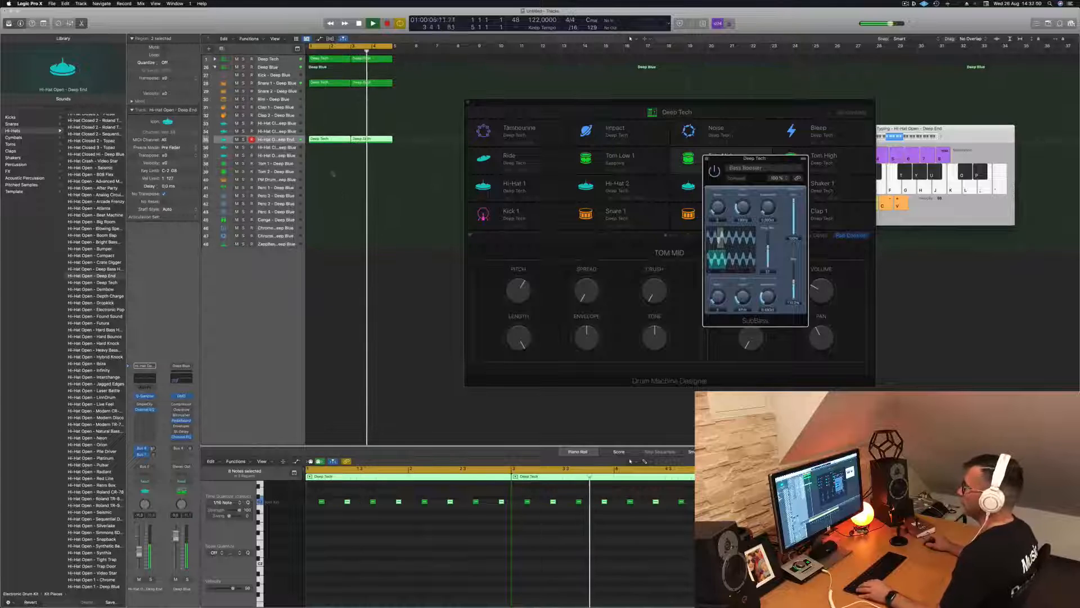
click(324, 140)
drag(325, 140, 324, 127)
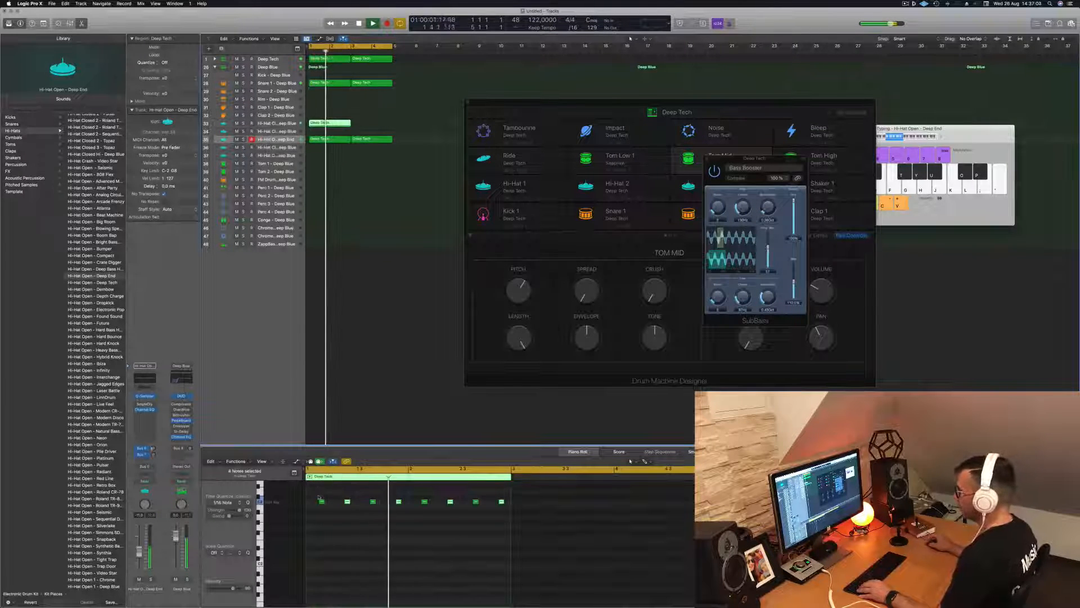
drag(316, 494, 511, 514)
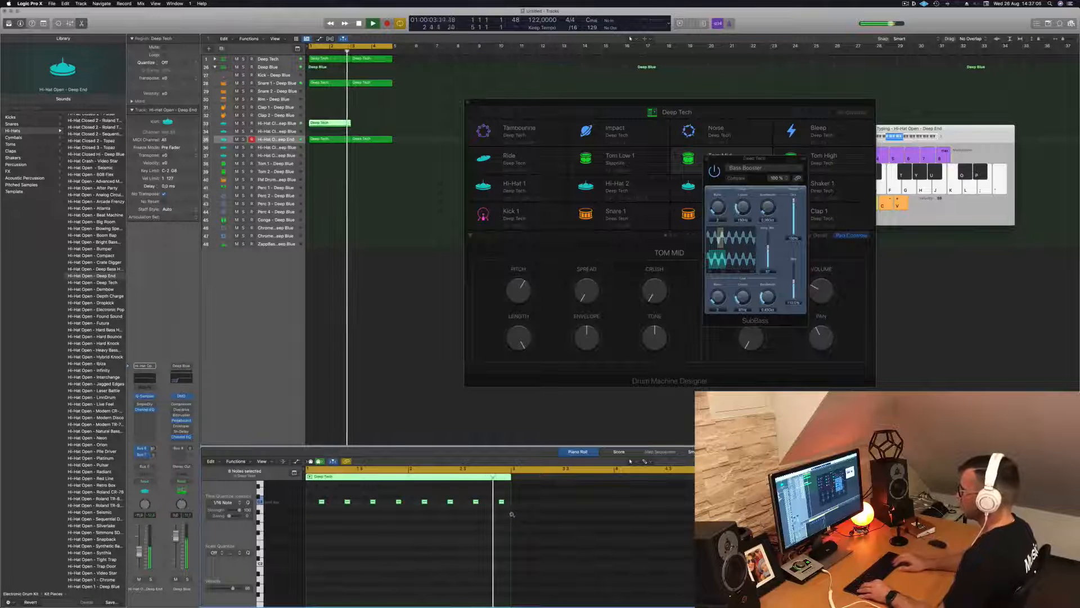
key(alt+Left)
key(alt+Left)
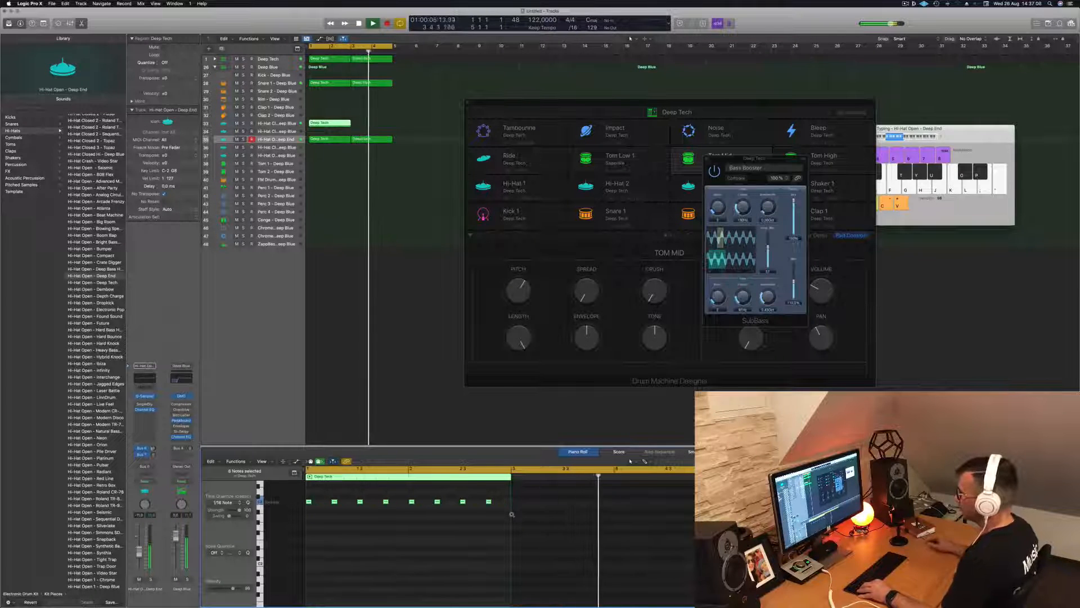
- Copy the closed hi-hat notes to the last sixteenth of each beat and duplicate the region to bar 3
drag(315, 502, 330, 507)
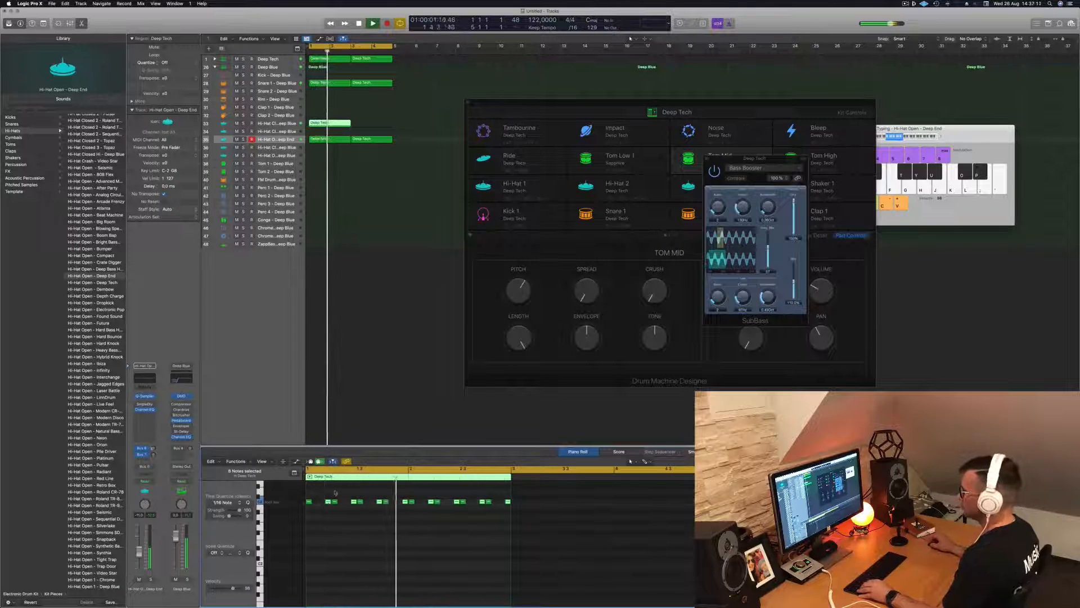
drag(330, 125, 373, 125)
click(280, 124)
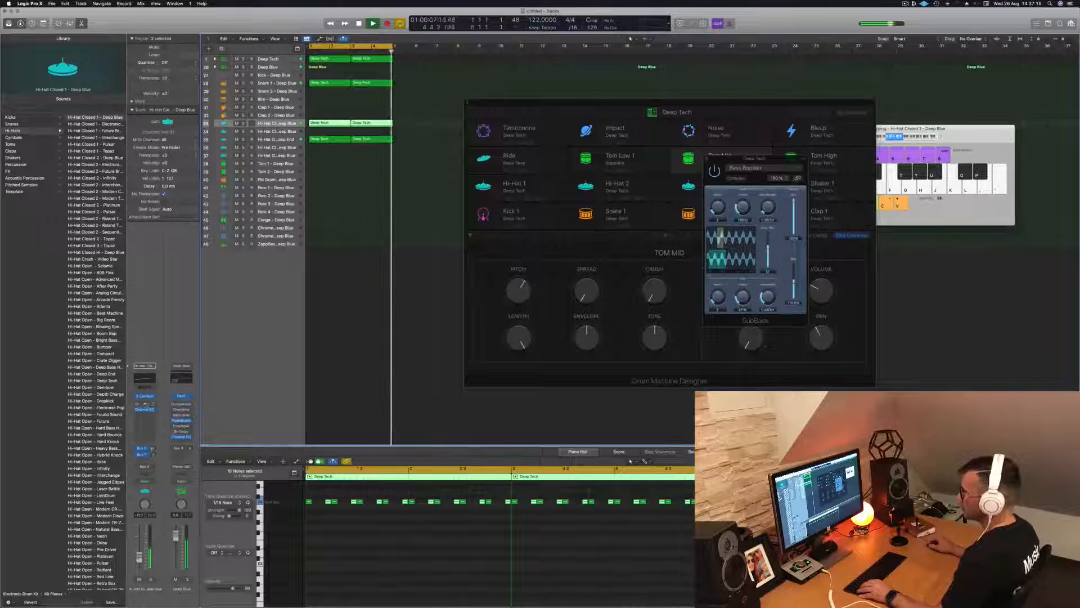
- Try the 8 Samples preset in the Sample Delay plug-in of the Hi-Hat Closed 1 track
click(137, 405)
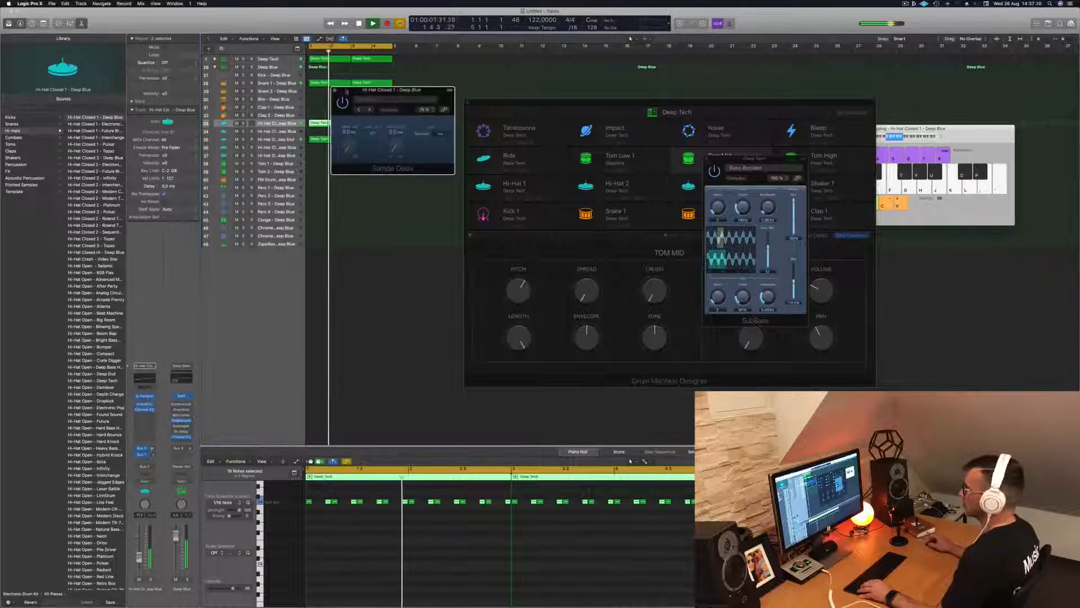
click(388, 100)
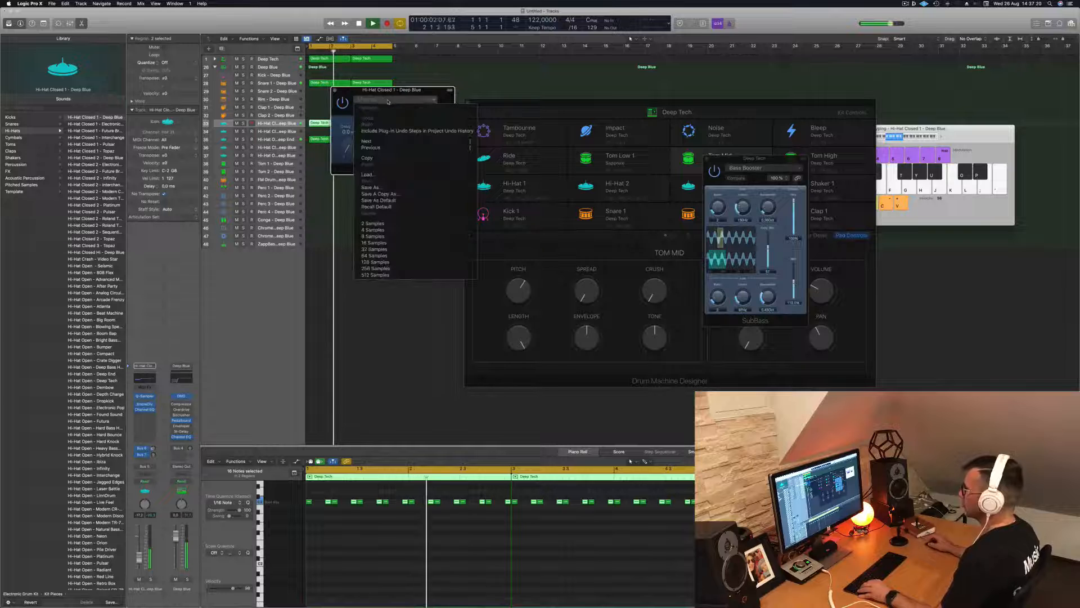
click(375, 236)
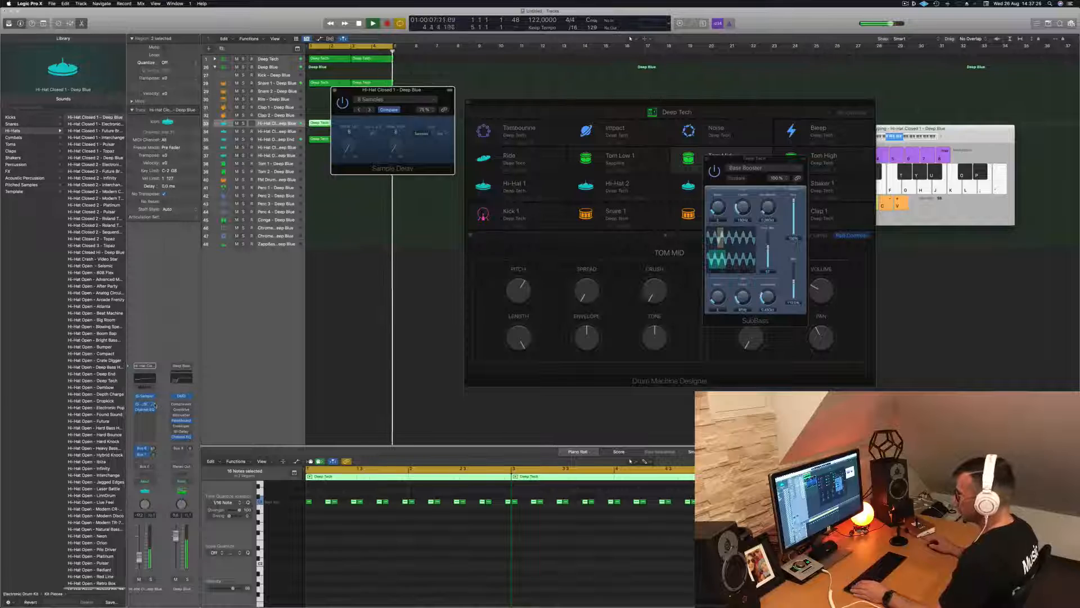
- Replace the Sample Delay on the Hi-Hat Closed 1 track with a stereo Stereo Delay, keep its factory settings and close its window
click(145, 403)
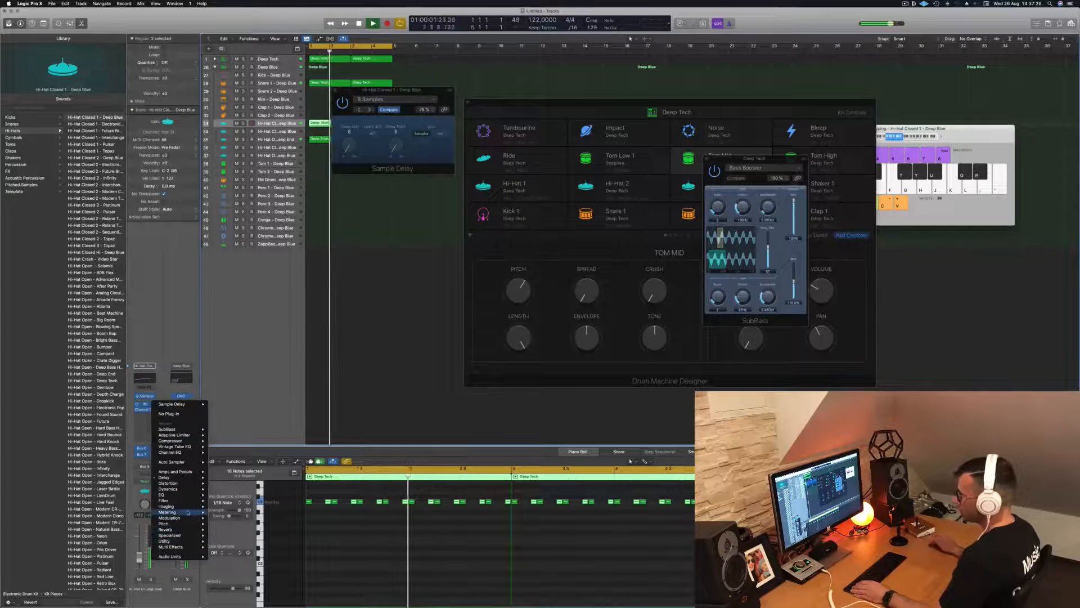
mouse_move(196, 477)
mouse_move(236, 494)
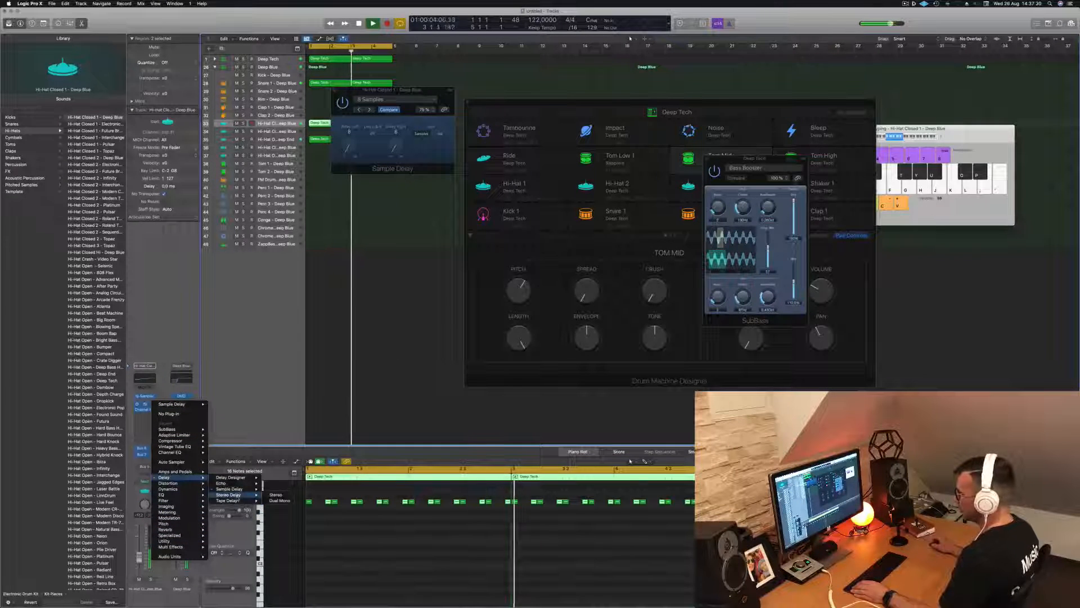
click(275, 494)
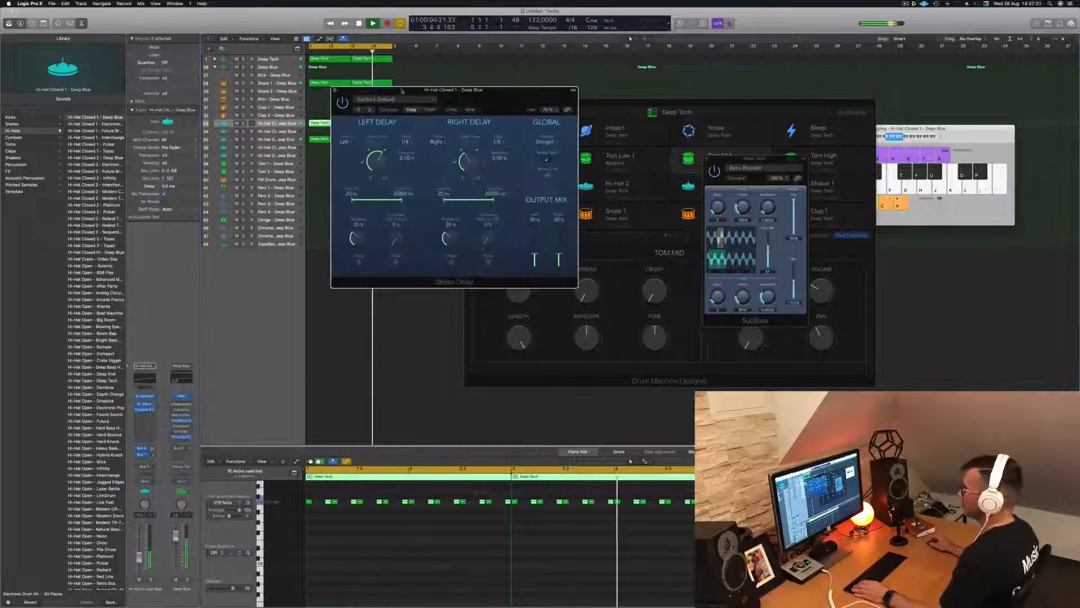
drag(333, 91, 436, 160)
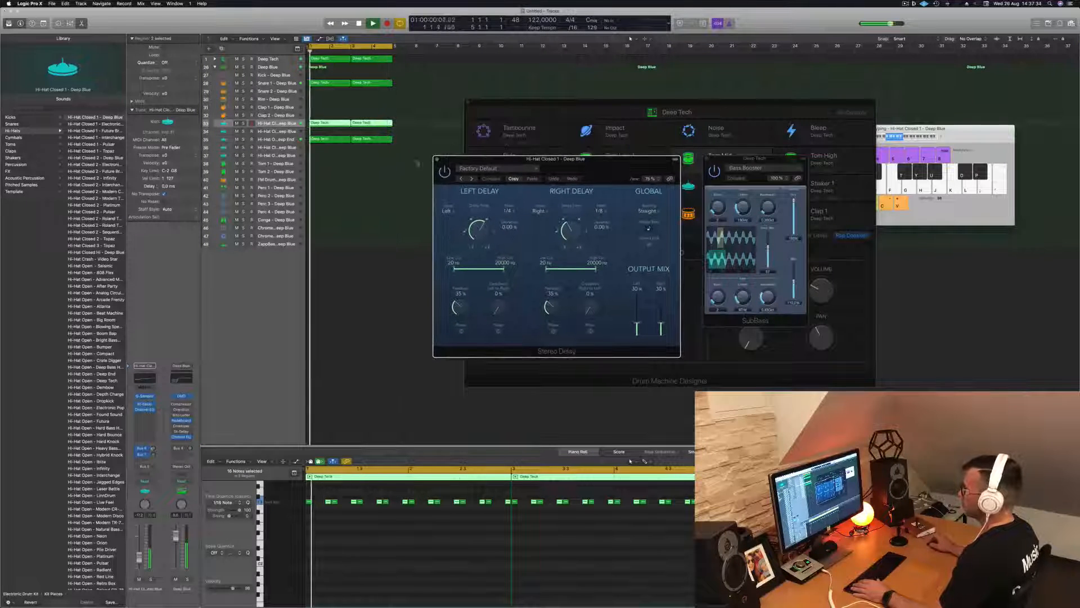
click(436, 159)
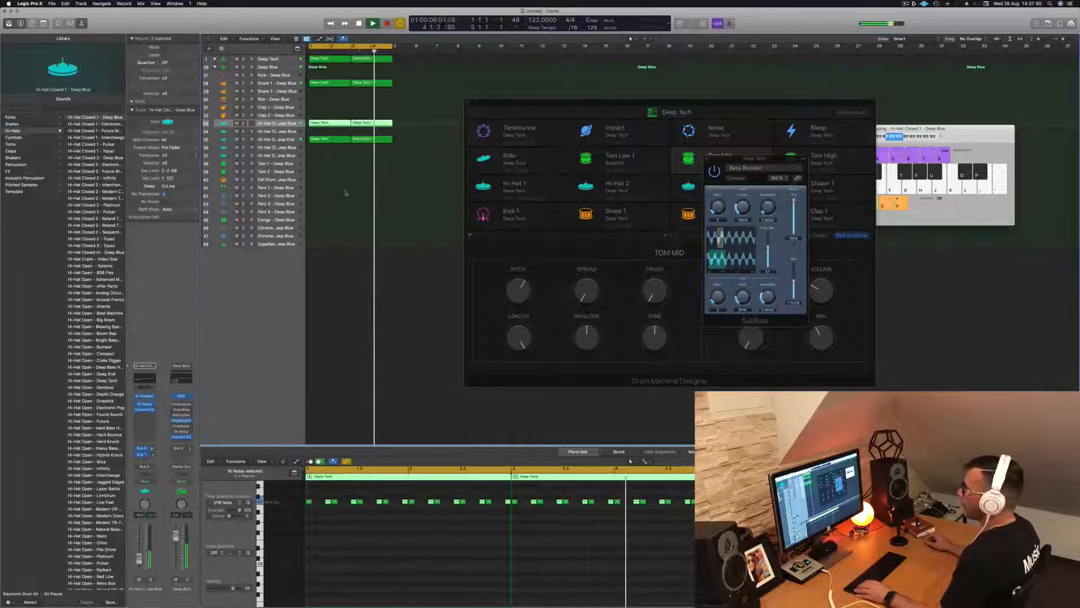
- Copy the first Hi-Hat Closed 1 region onto the Perc 1 track at bar 1 and stop playback
click(326, 123)
drag(325, 130, 327, 195)
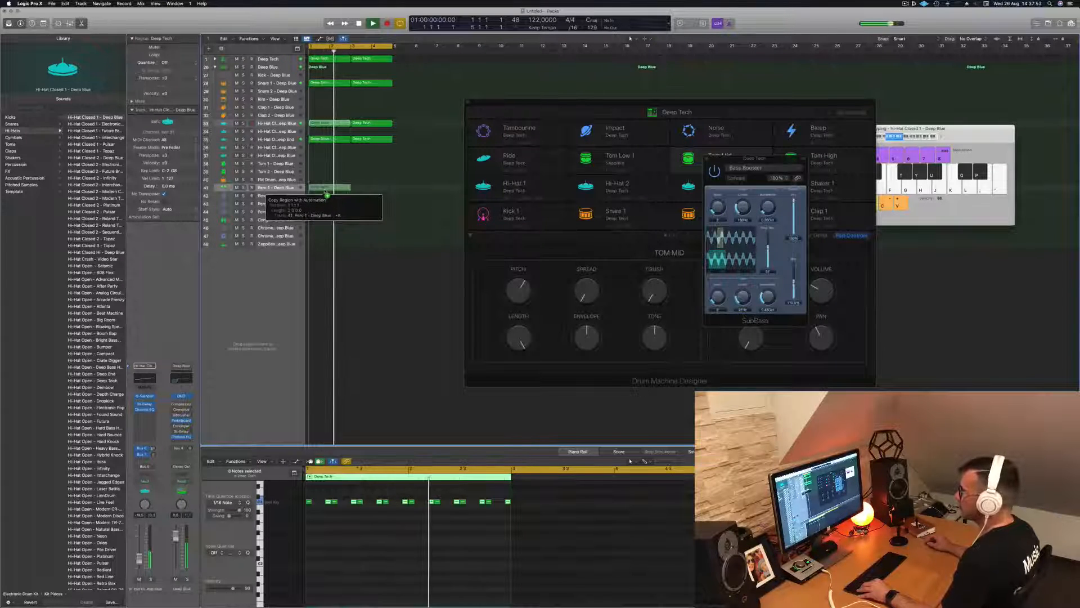
drag(325, 192, 325, 192)
key(space)
- Widen the track header area and increase the height of the tracks
scroll(314, 215, right, 1)
drag(307, 56, 362, 55)
scroll(312, 279, up, 5)
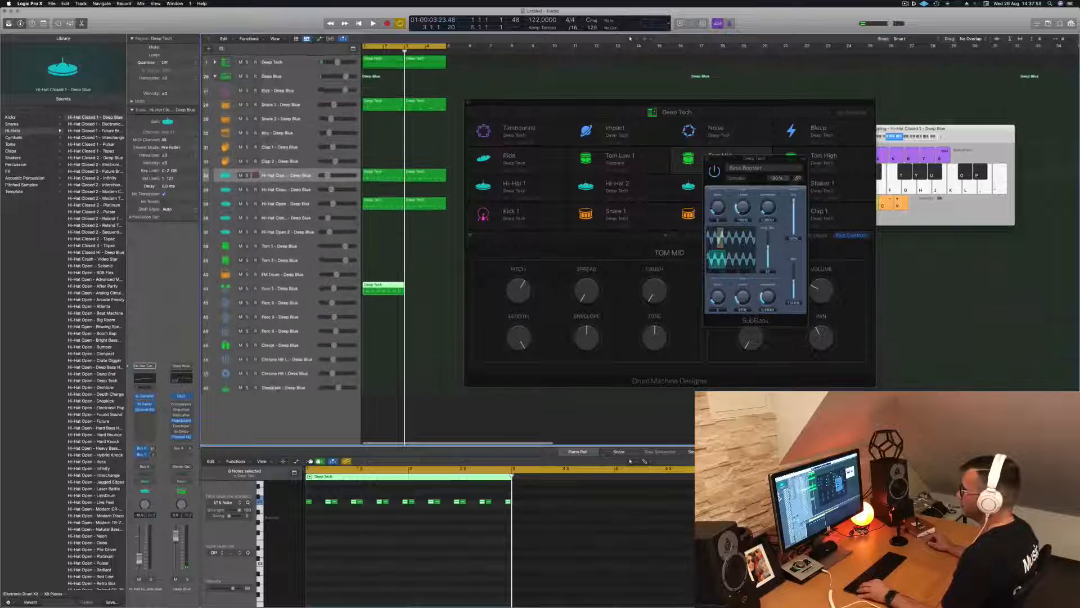
scroll(311, 278, up, 3)
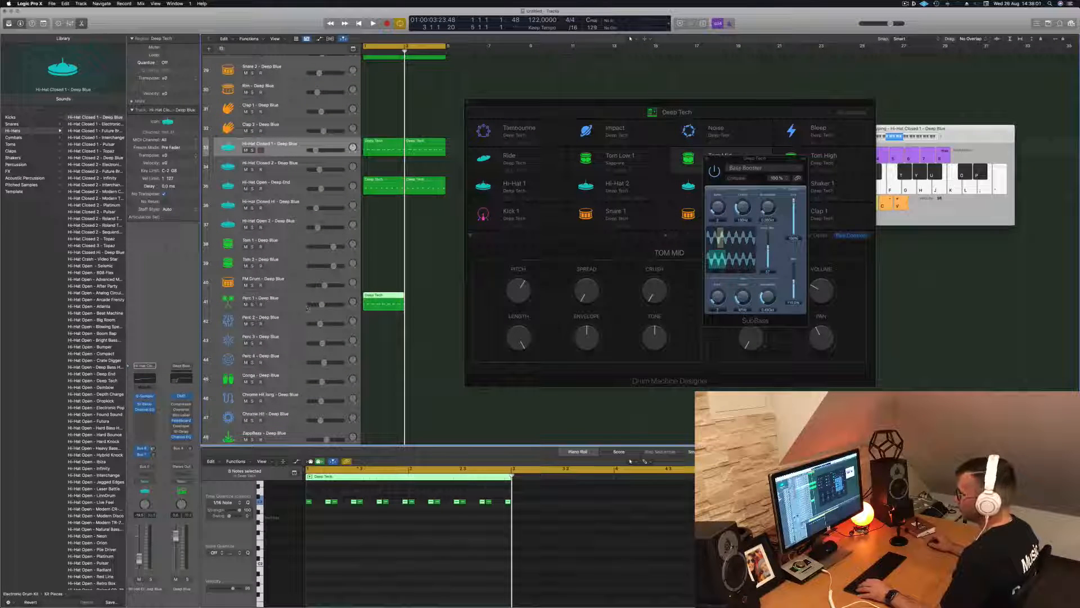
scroll(292, 329, down, 2)
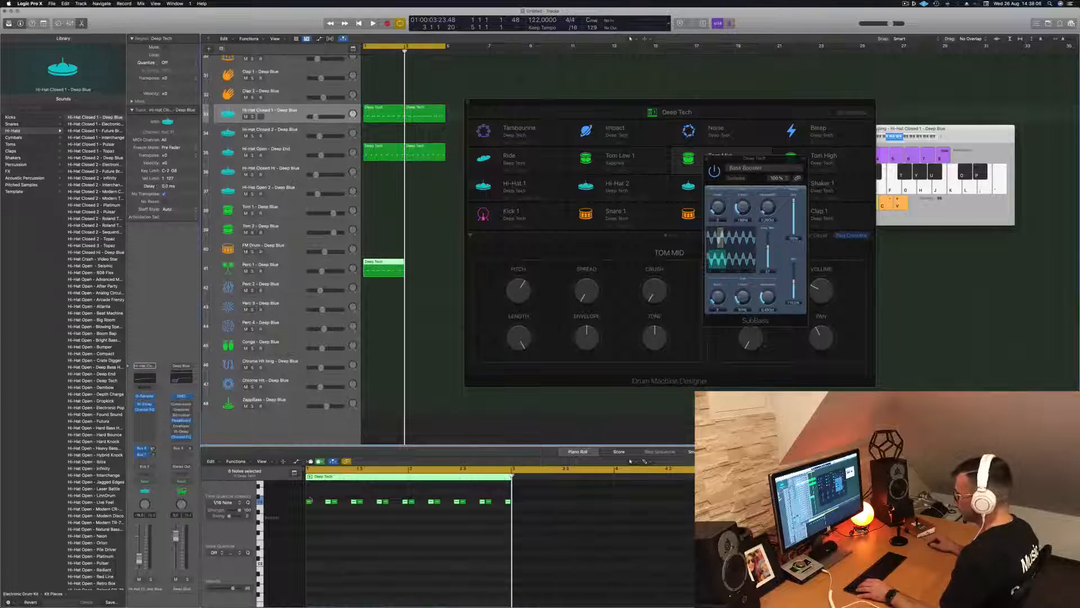
- Shift all notes of the Perc 1 region two sixteenths later and duplicate the region to bar 3
key(space)
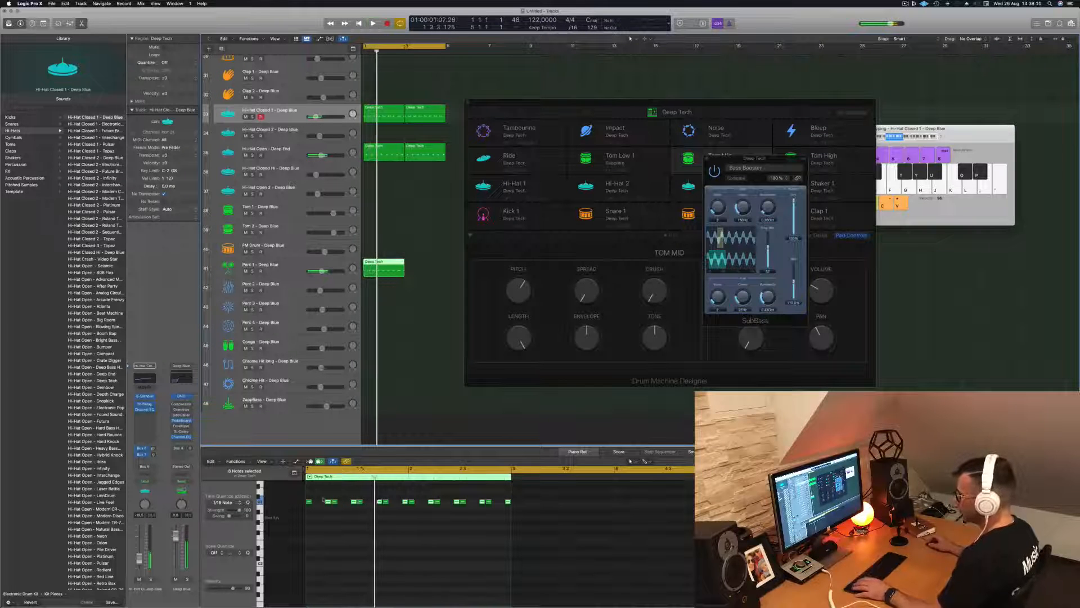
click(453, 509)
key(super+a)
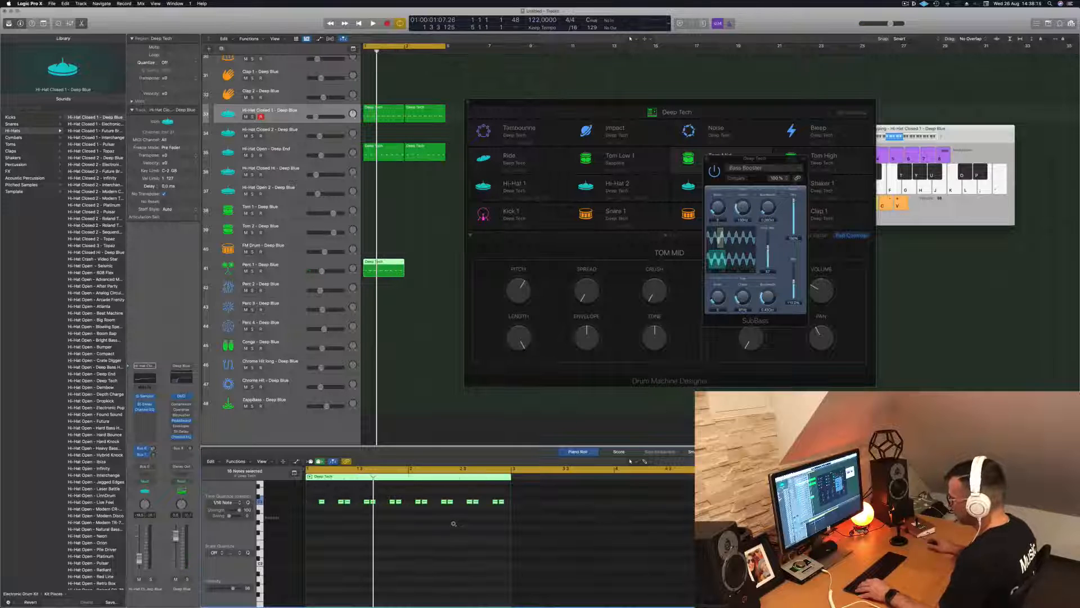
key(space)
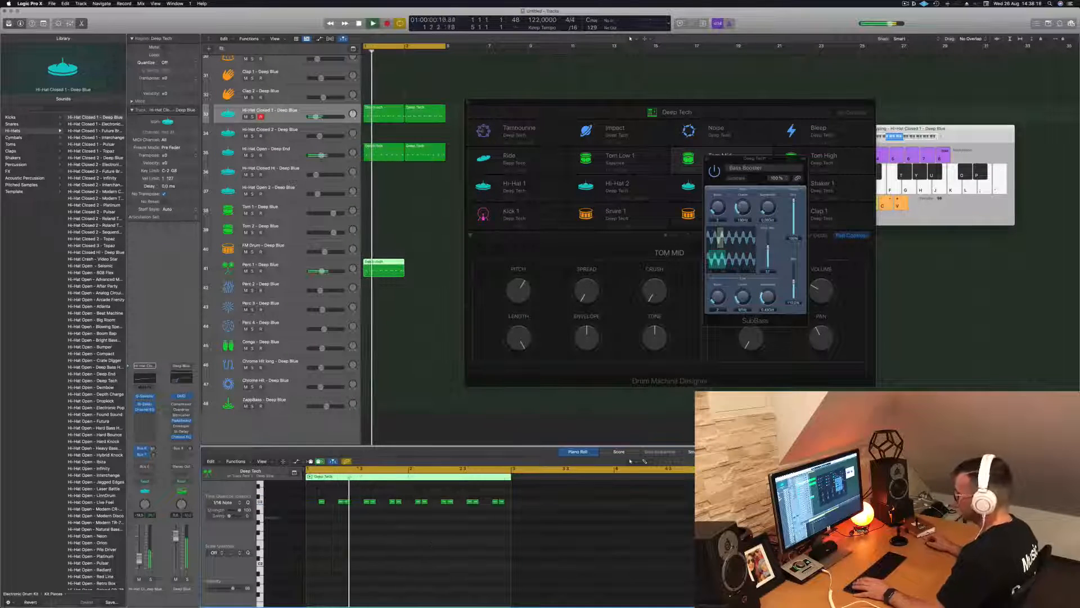
drag(379, 264, 422, 267)
- Browse the percussion and shaker sounds for the Perc 1 track and change its sound to Shaker - 808 Flex during playback
click(279, 267)
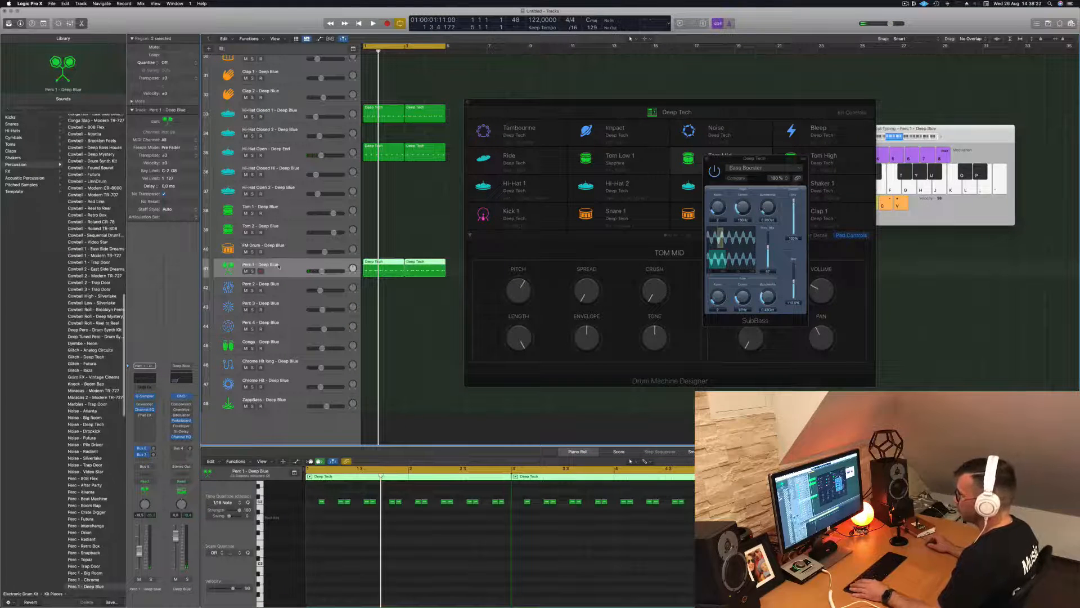
scroll(92, 255, up, 15)
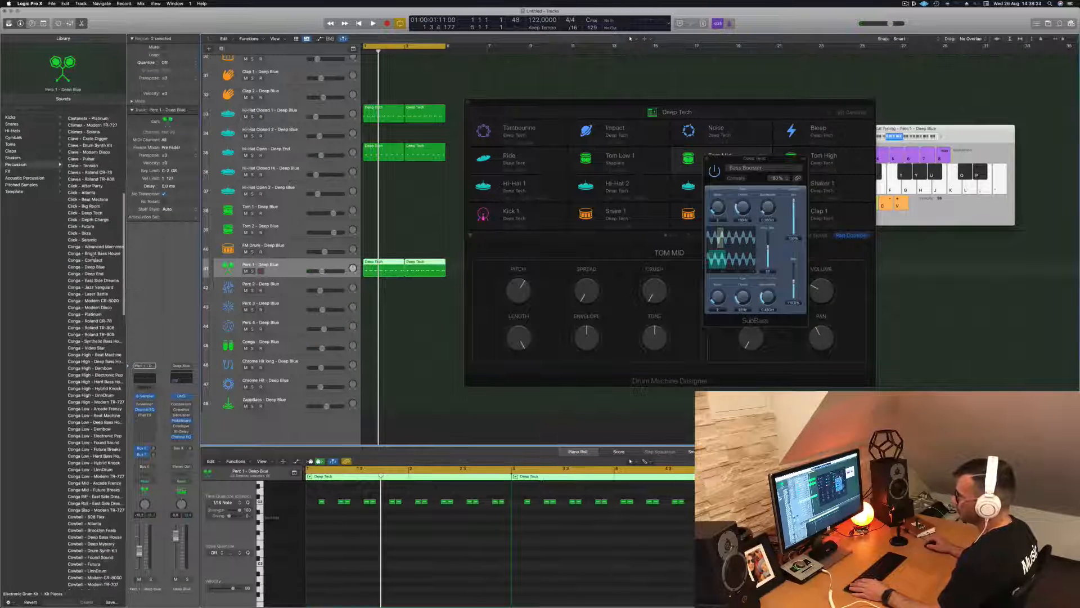
scroll(93, 256, up, 7)
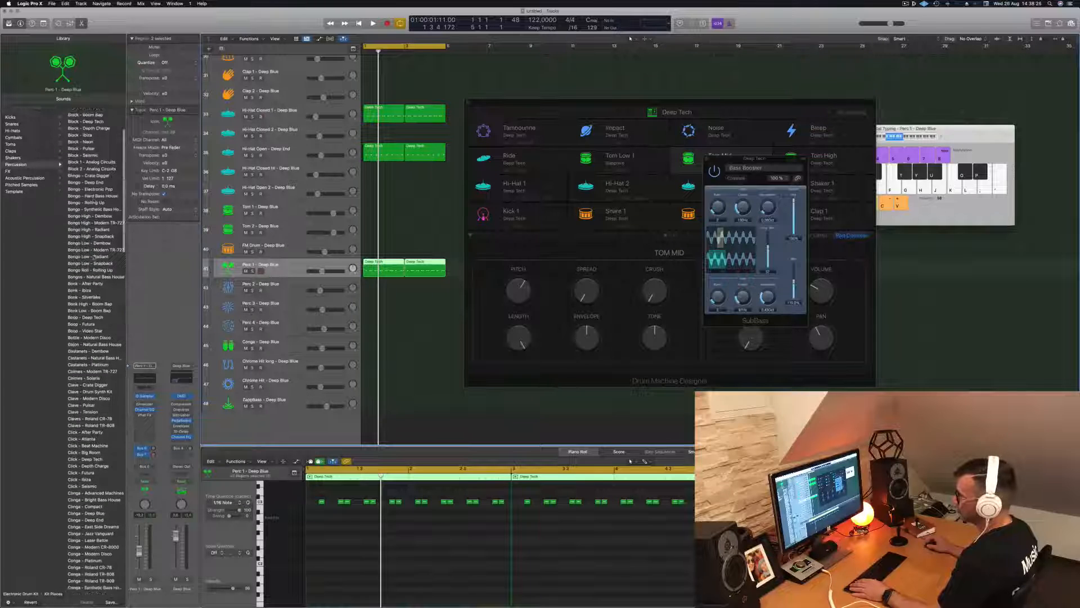
scroll(95, 256, down, 6)
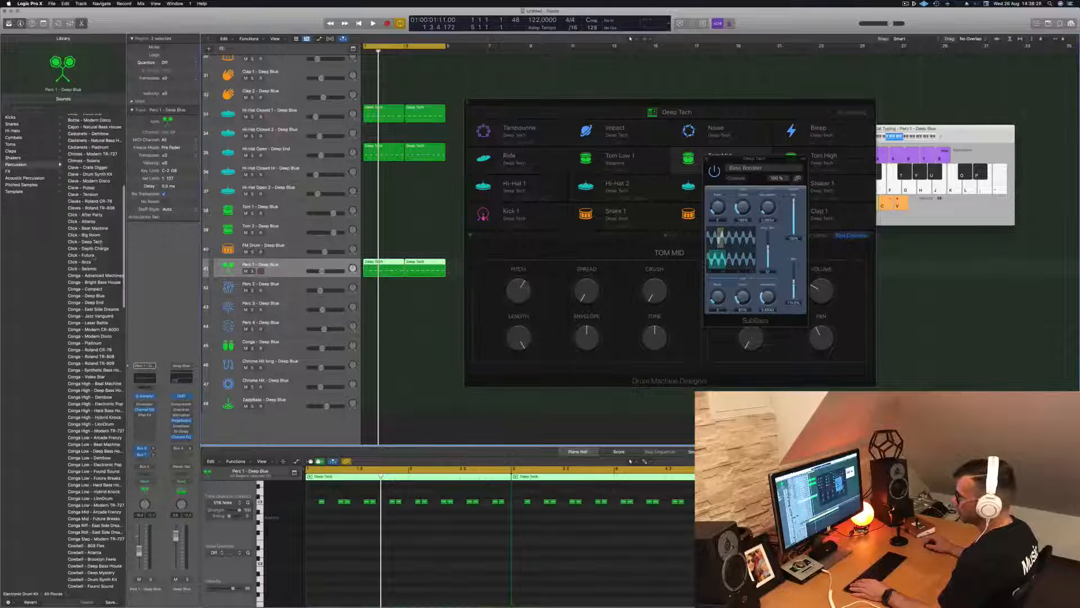
click(14, 158)
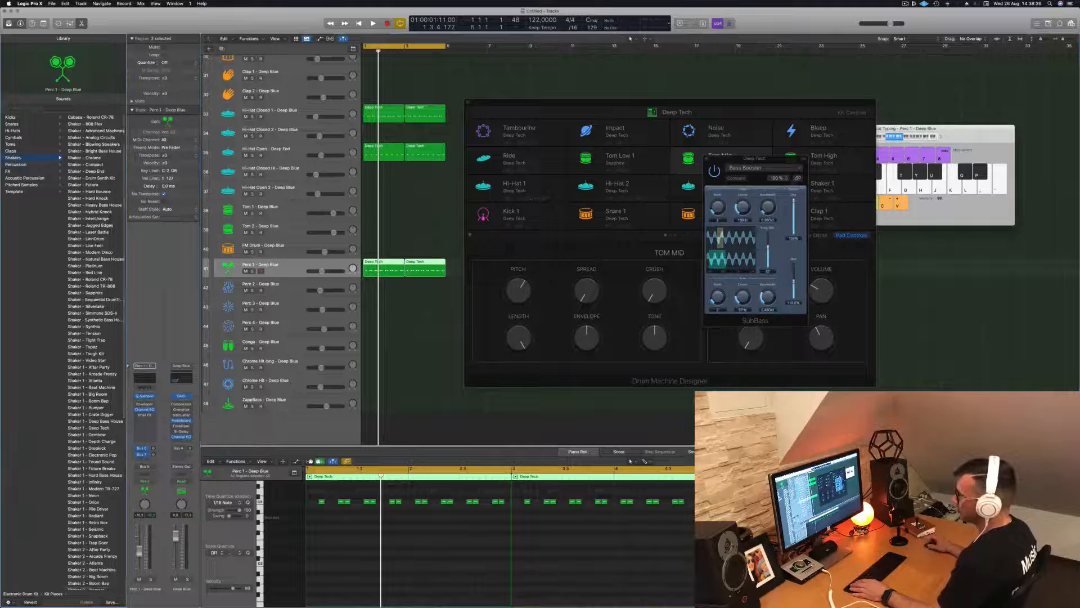
scroll(112, 231, down, 5)
scroll(103, 146, up, 5)
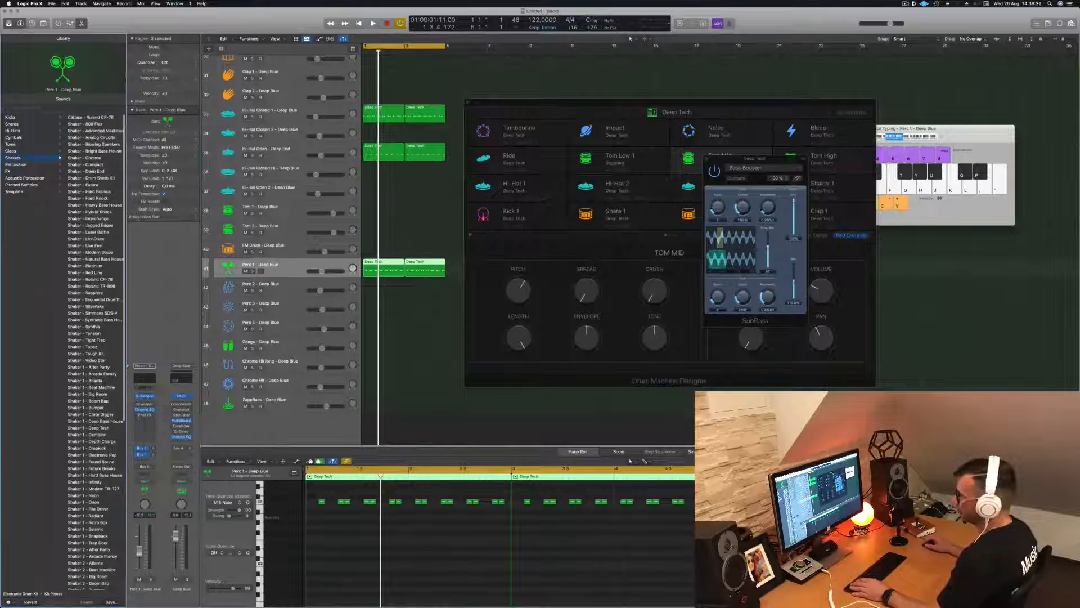
key(space)
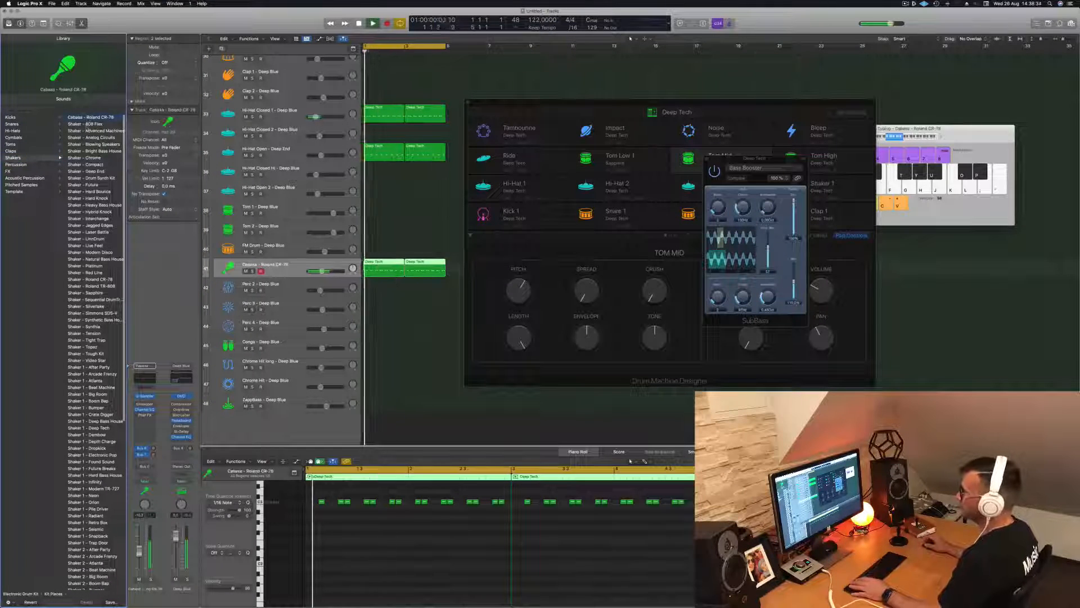
key(Down)
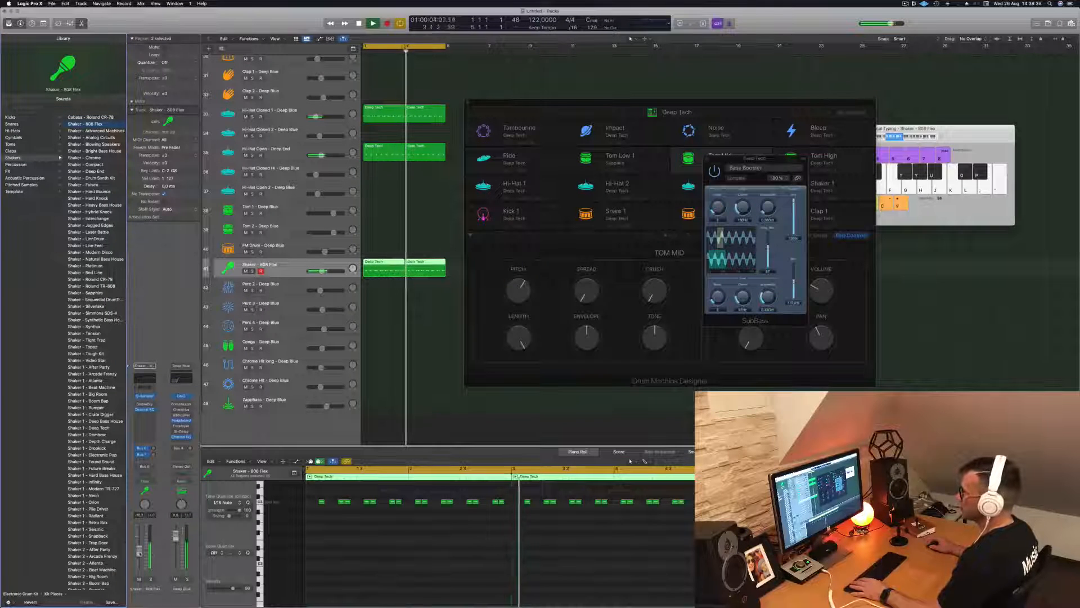
- Lower the shaker track's volume slightly and add a note one sixteenth before the first note of its first region
click(329, 554)
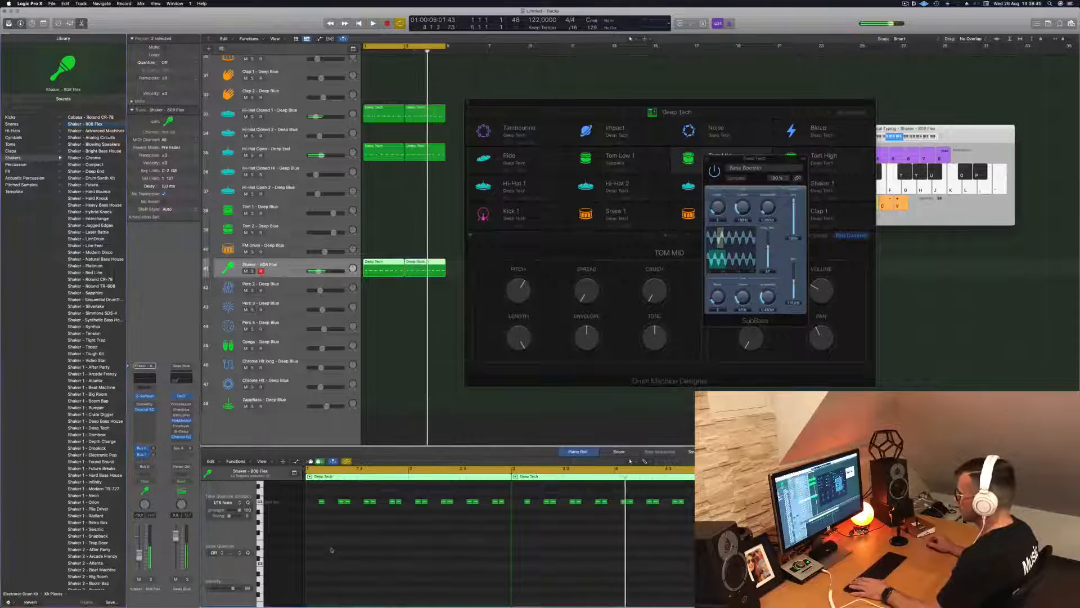
click(317, 503)
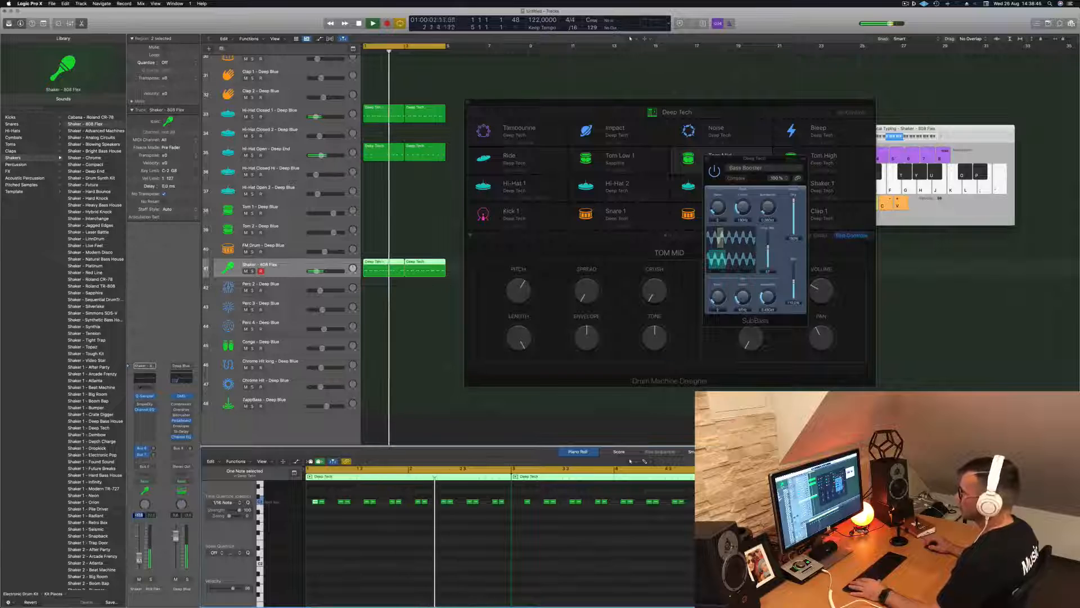
- Change the shaker track's sound to Shaker - Analog Circuits and close the SubBass plug-in window
click(96, 131)
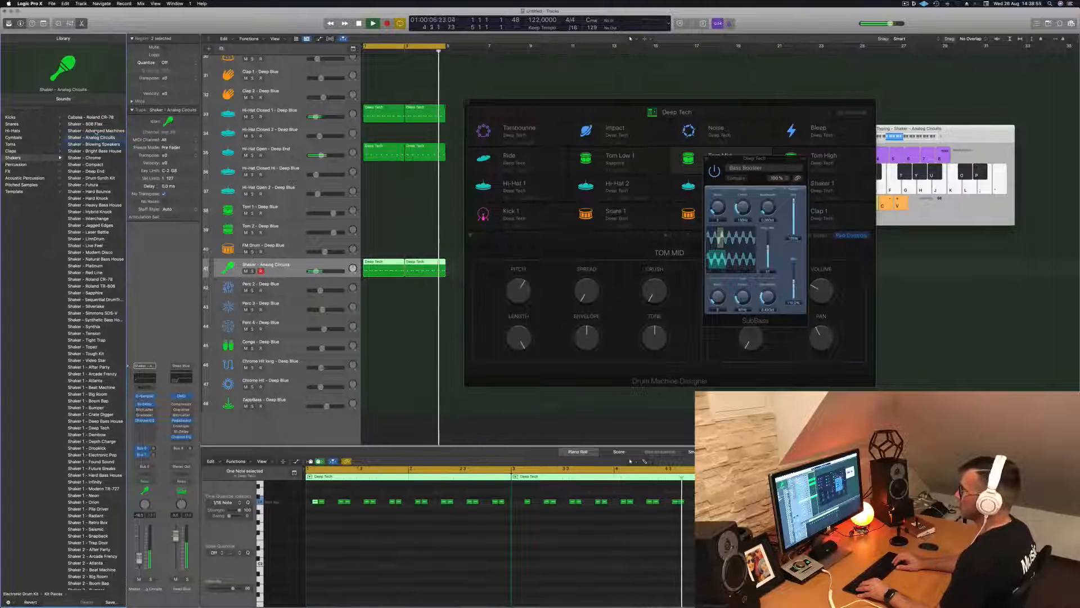
key(Down)
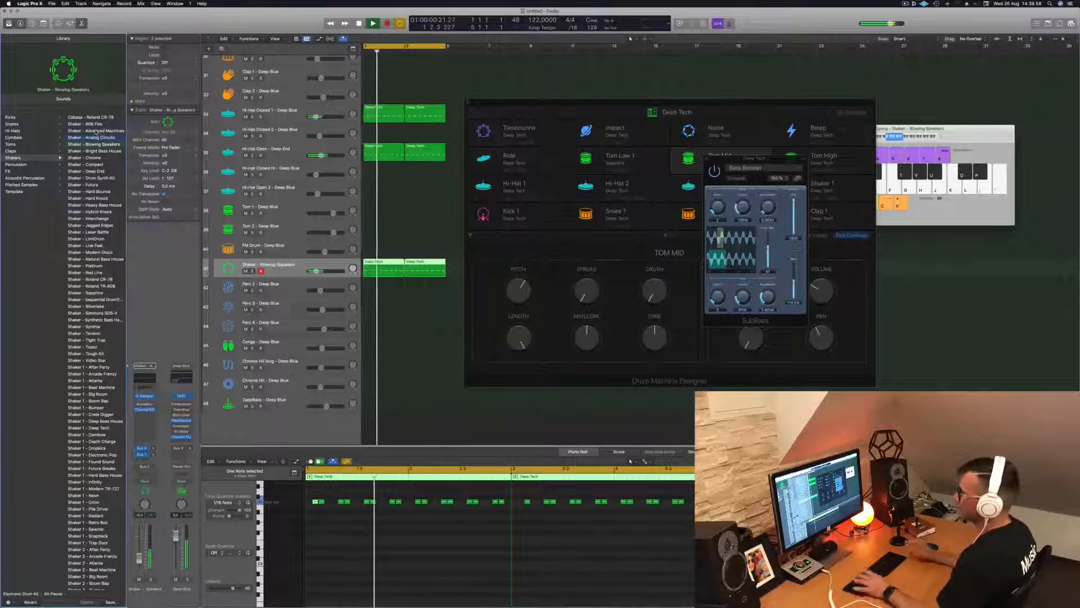
key(Up)
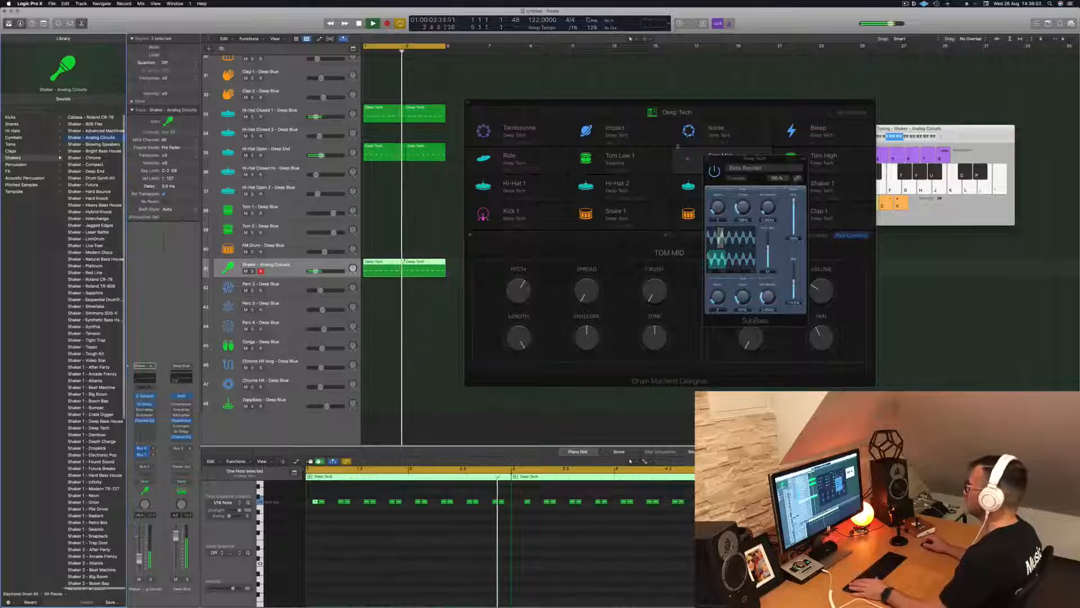
click(707, 160)
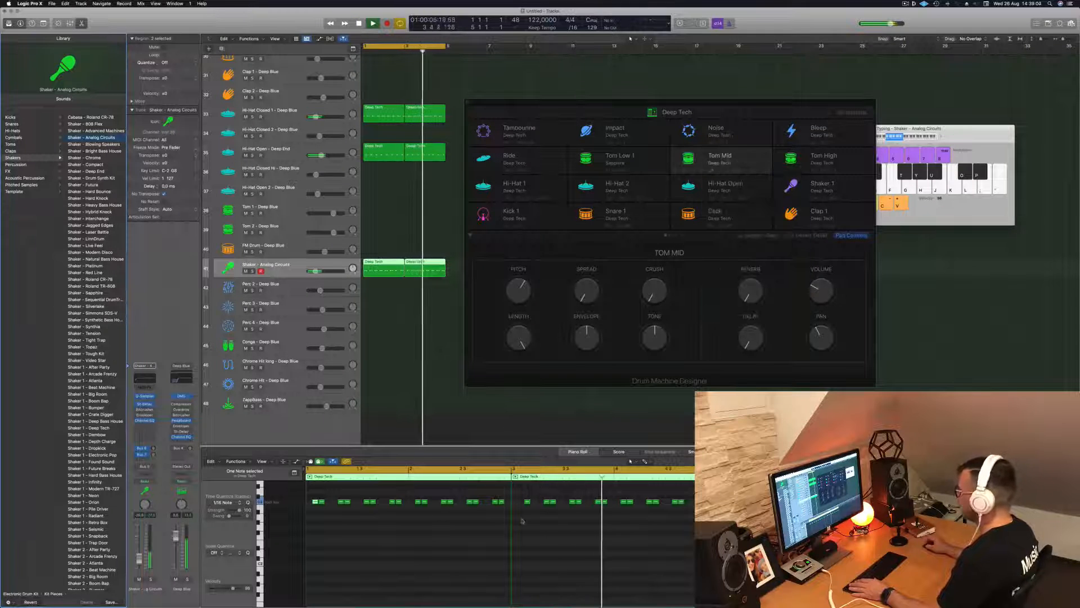
- Add a note one sixteenth before the first note of the shaker's second region and close the drum kit window
key(space)
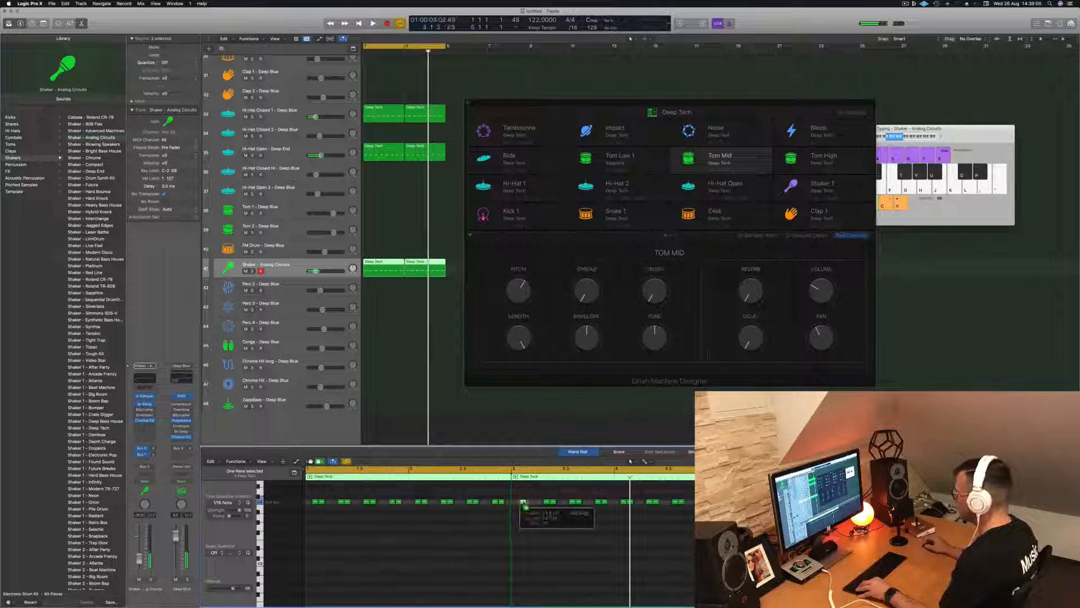
key(space)
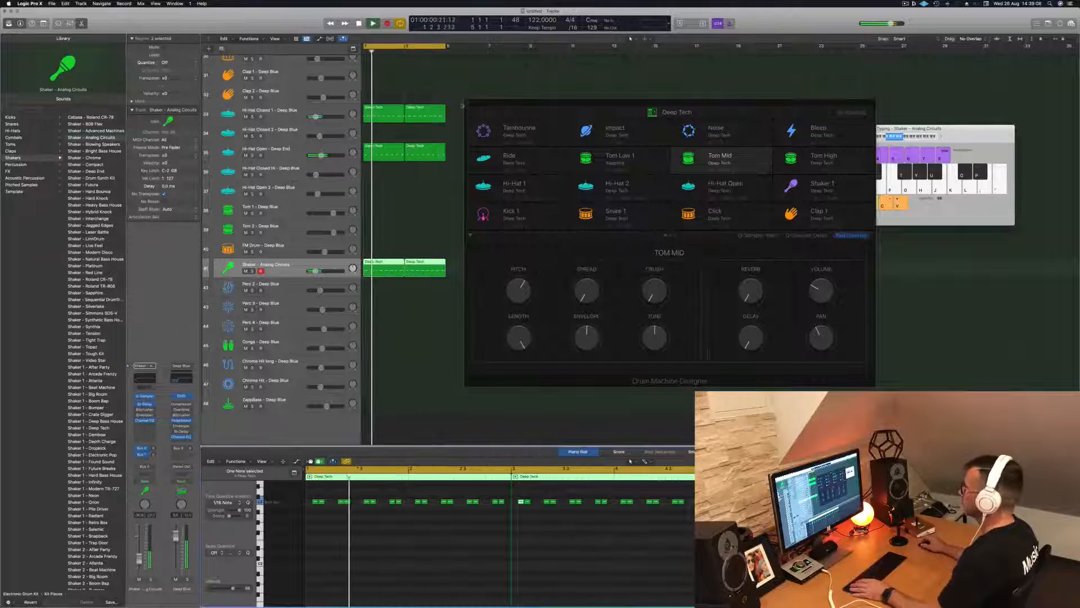
click(468, 105)
- Adjust the threshold of the Deep Blue stack's Compressor slightly during playback and close the plug-in window
scroll(492, 218, down, 3)
scroll(495, 226, down, 5)
scroll(501, 235, down, 3)
click(293, 68)
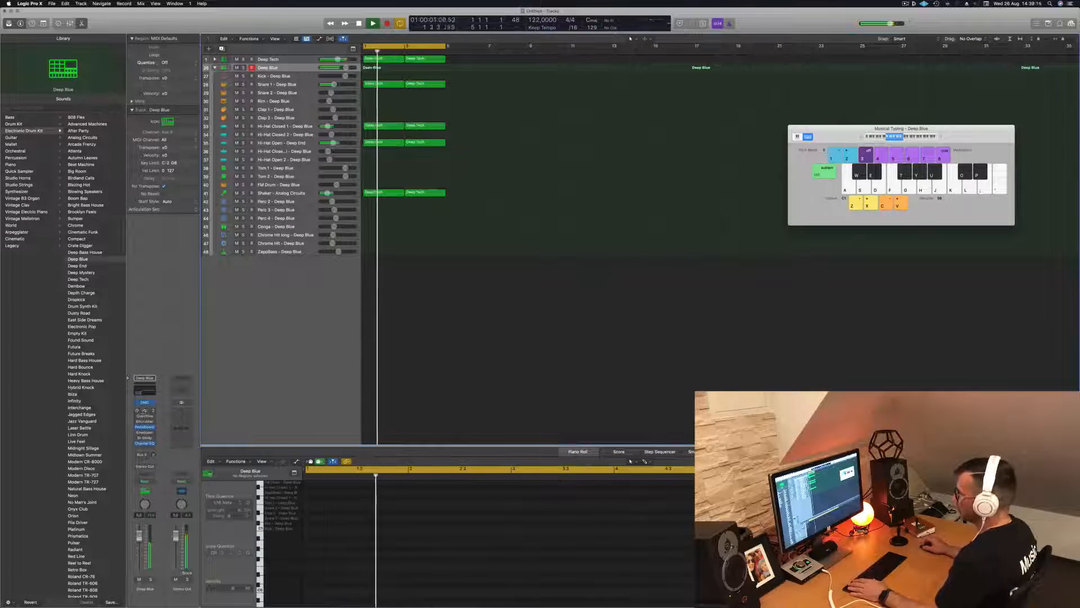
click(145, 410)
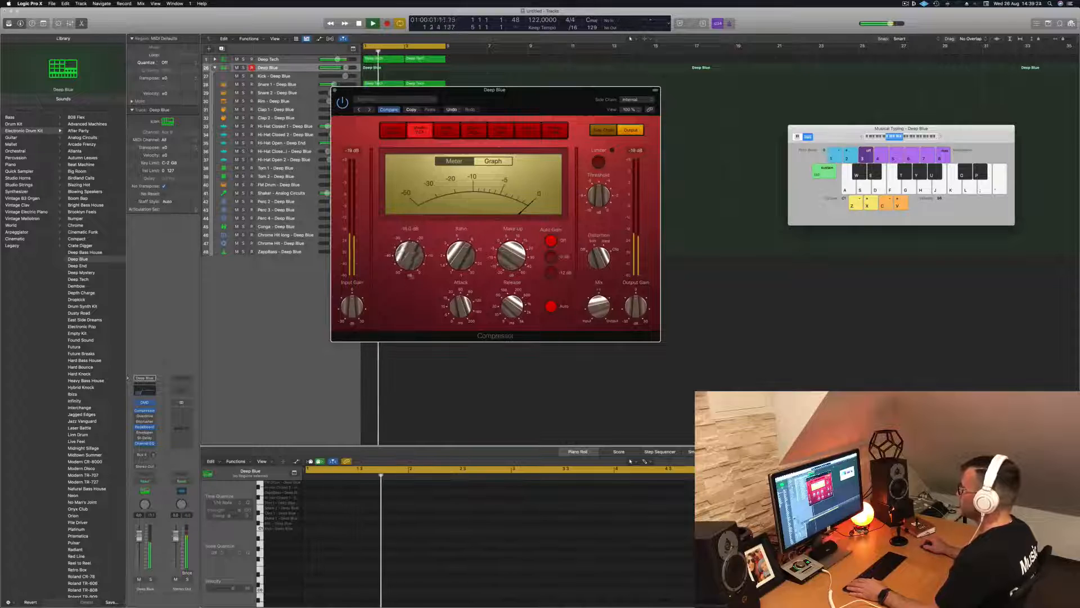
drag(407, 253, 407, 257)
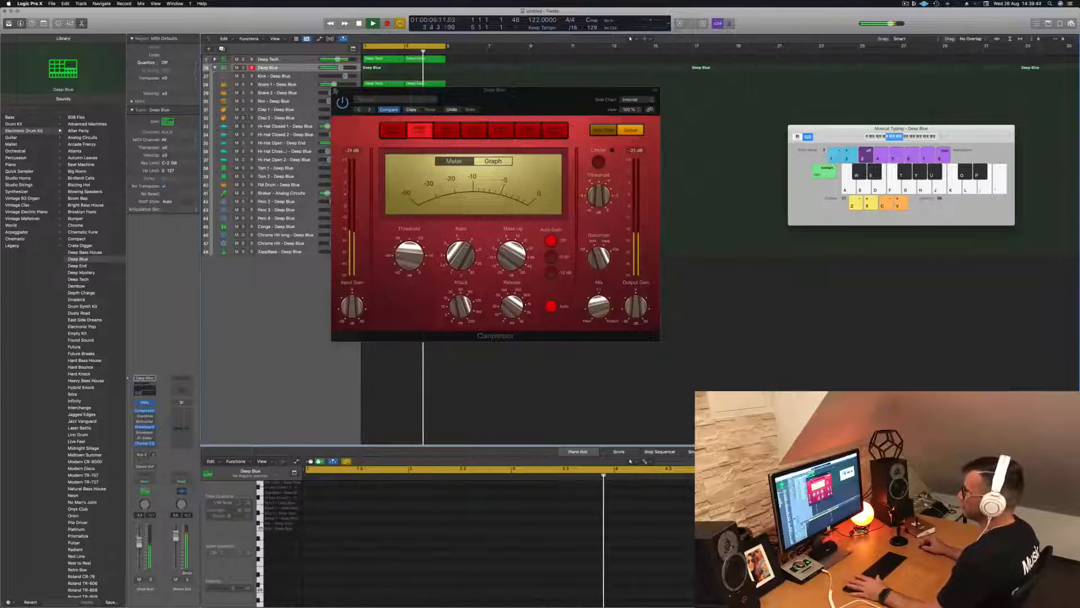
click(335, 90)
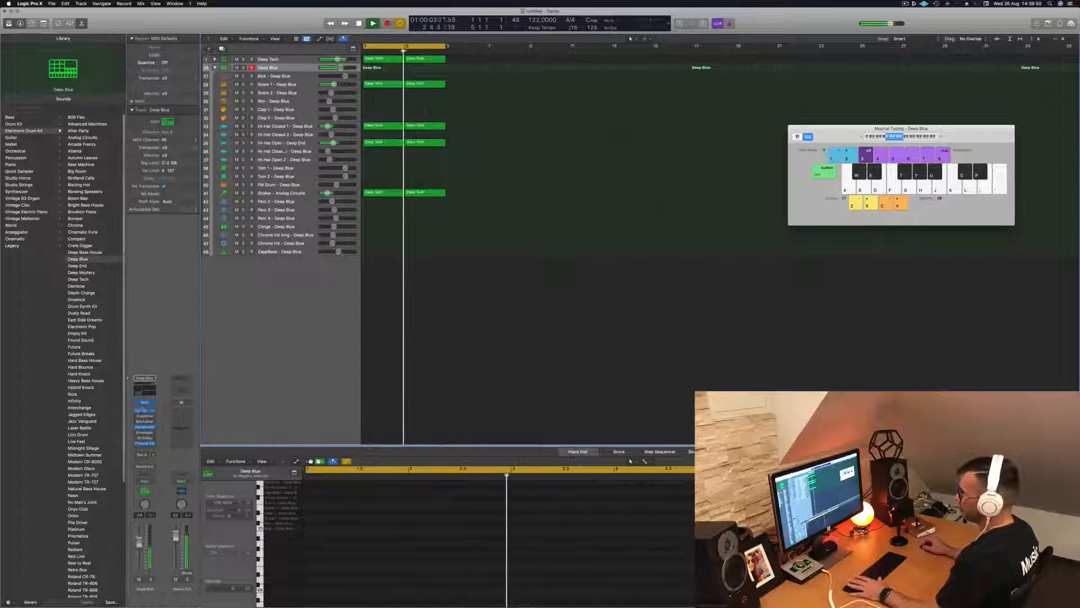
- Set the Deep Blue stack to Touch automation, nudge the low-cut frequency in its Channel EQ and close the plug-in
click(152, 390)
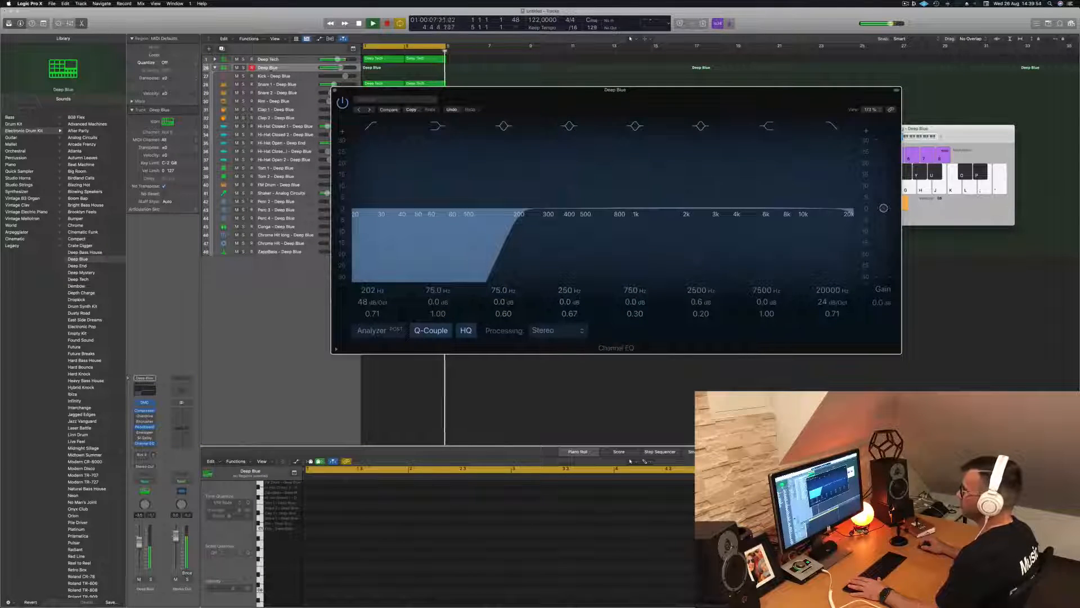
click(271, 68)
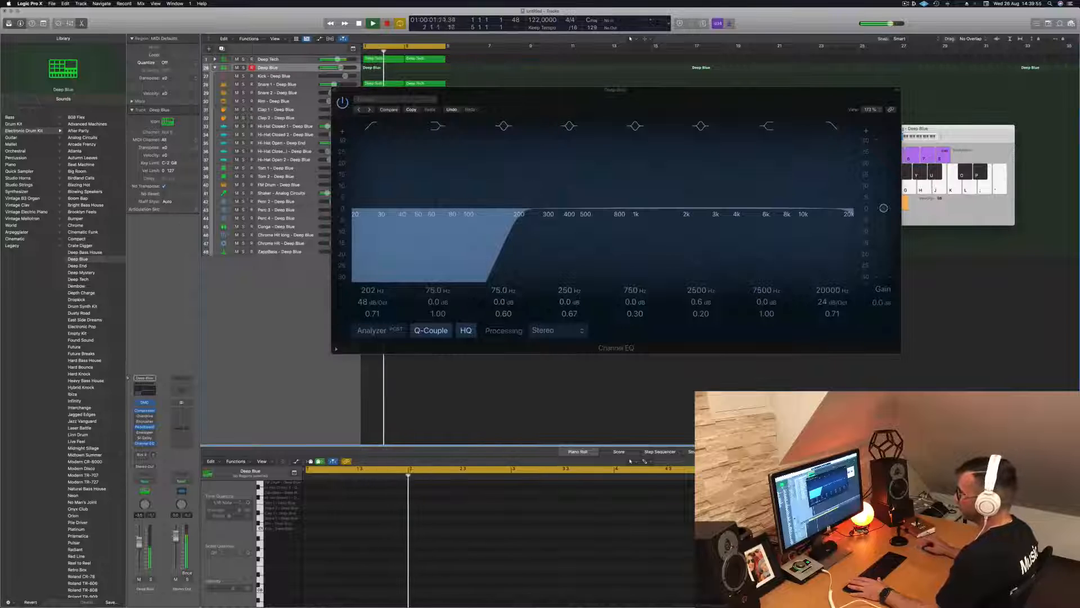
click(145, 481)
click(144, 487)
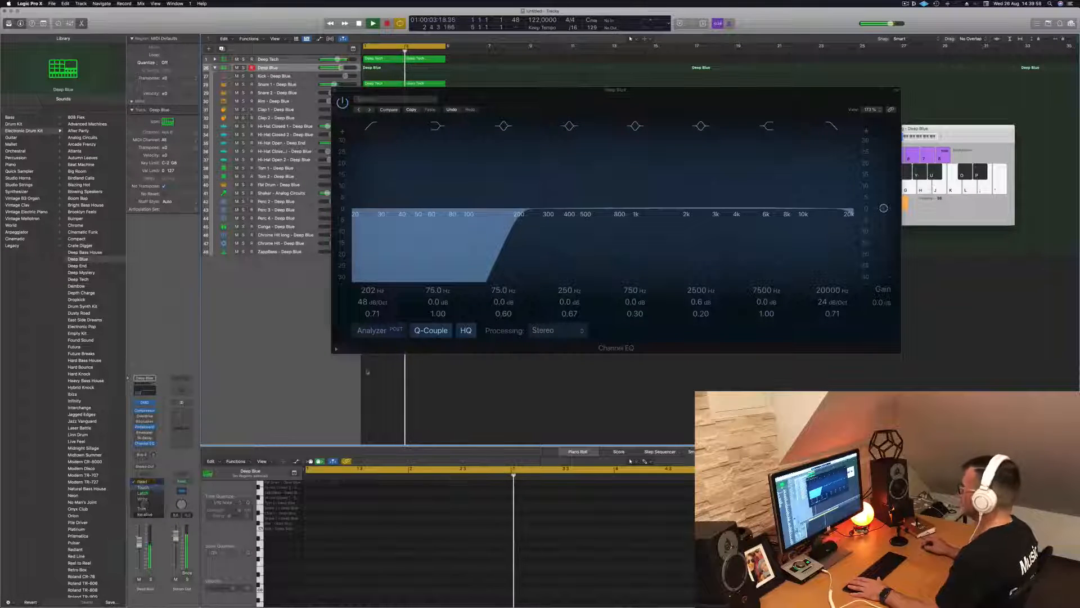
click(521, 214)
mouse_move(520, 213)
mouse_down()
mouse_move(558, 214)
mouse_move(519, 213)
mouse_up()
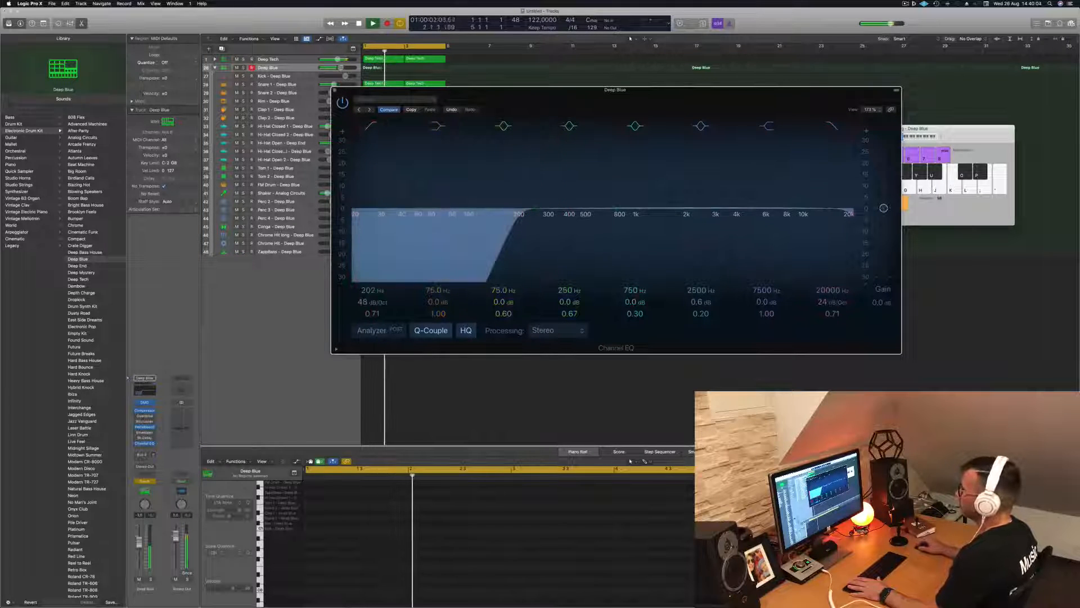
click(334, 90)
- Stop playback, hide the Musical Typing keyboard and show the track automation
key(space)
key(space)
key(space)
click(214, 67)
click(215, 67)
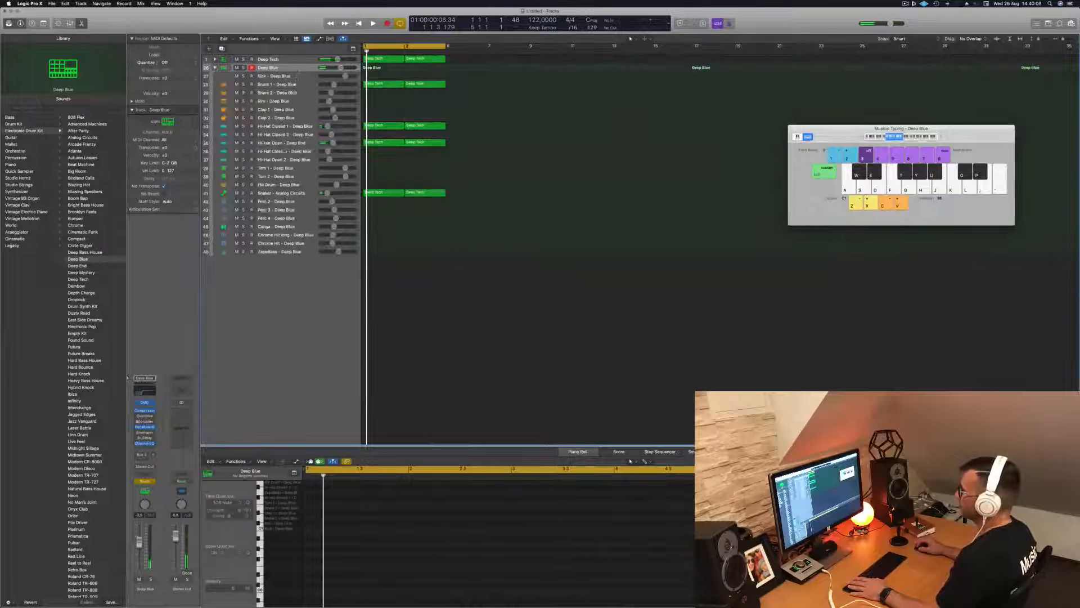
key(a)
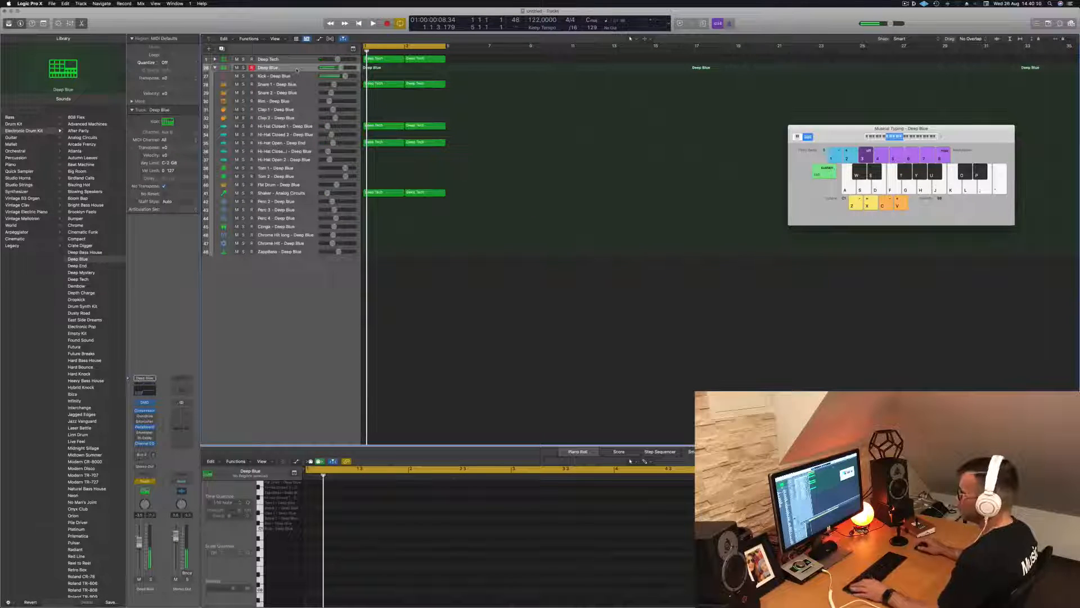
key(a)
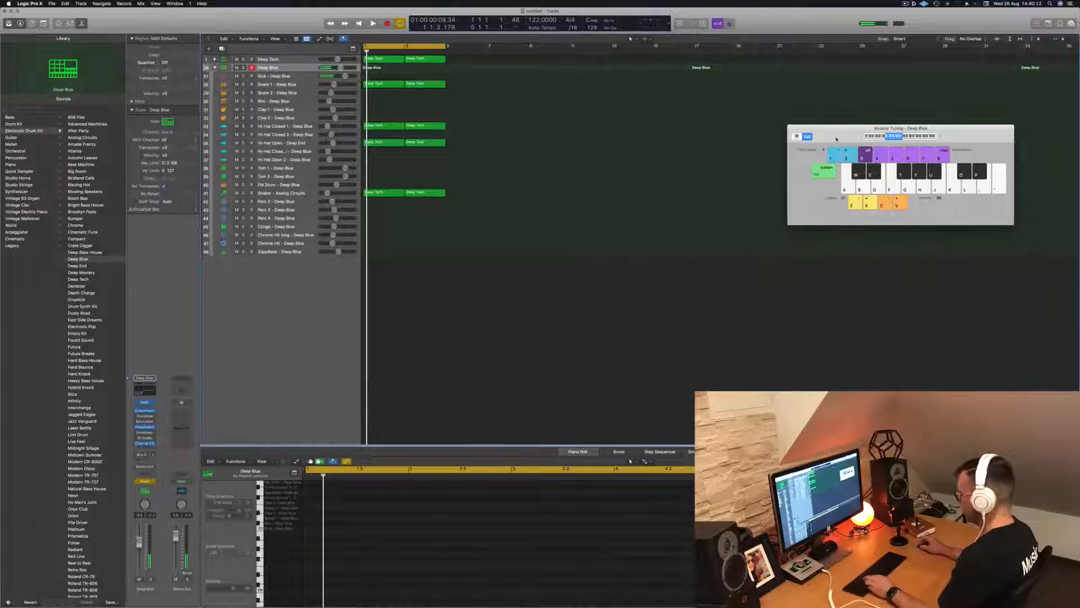
key(super+k)
key(a)
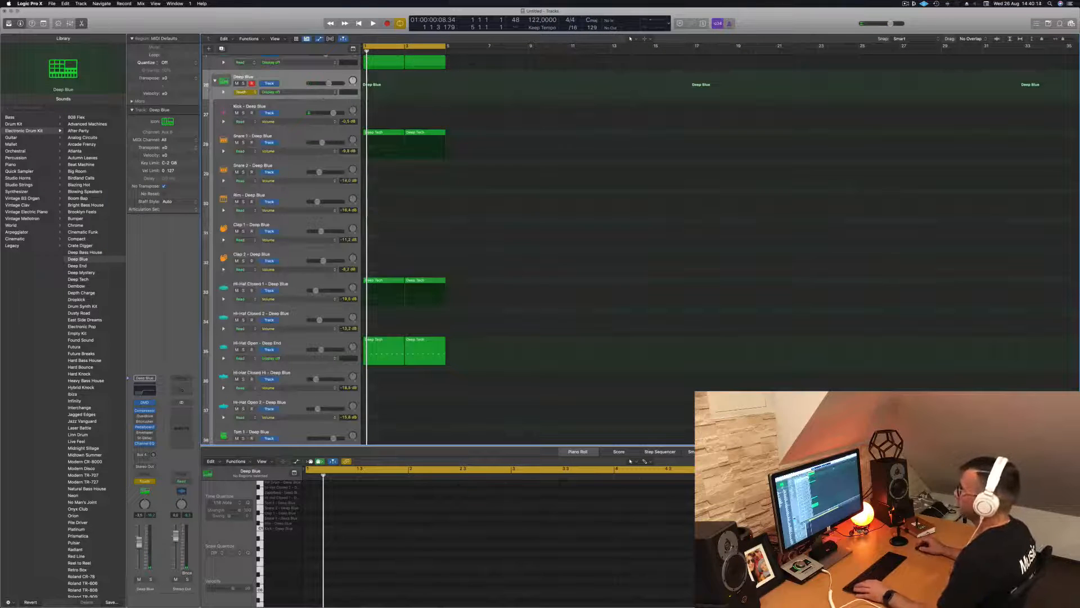
- Display the Channel EQ Low Cut Frequency automation on the Deep Blue stack and set its automation mode to Read
click(308, 92)
click(327, 182)
click(241, 92)
click(243, 86)
drag(448, 94, 320, 86)
key(space)
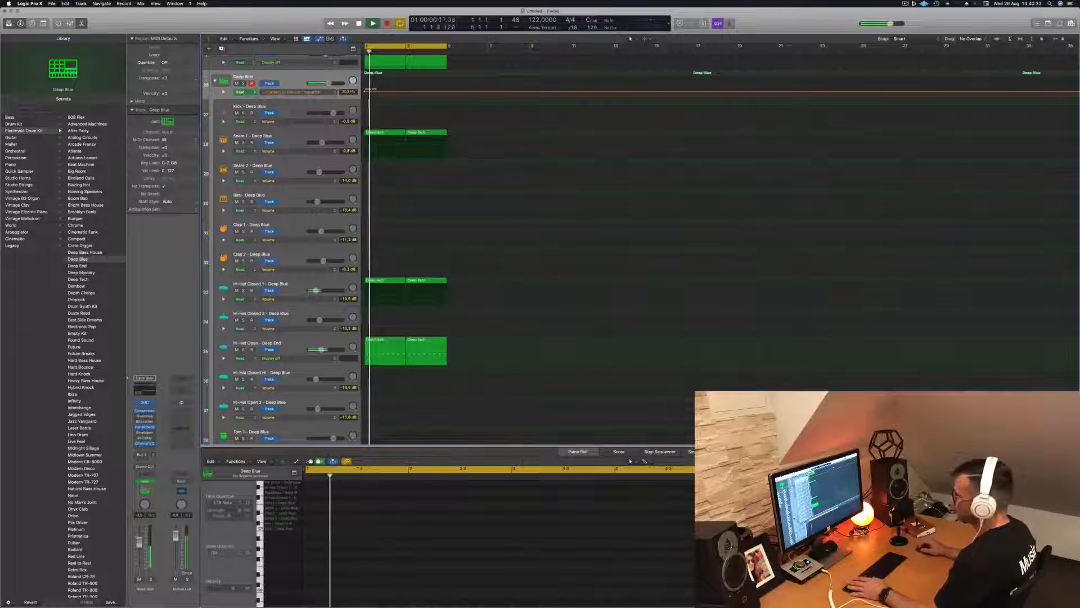
- Draw low-cut frequency automation rising to a peak at bar 3 and falling back by bar 5, and audition it with the EQ visible
key(v)
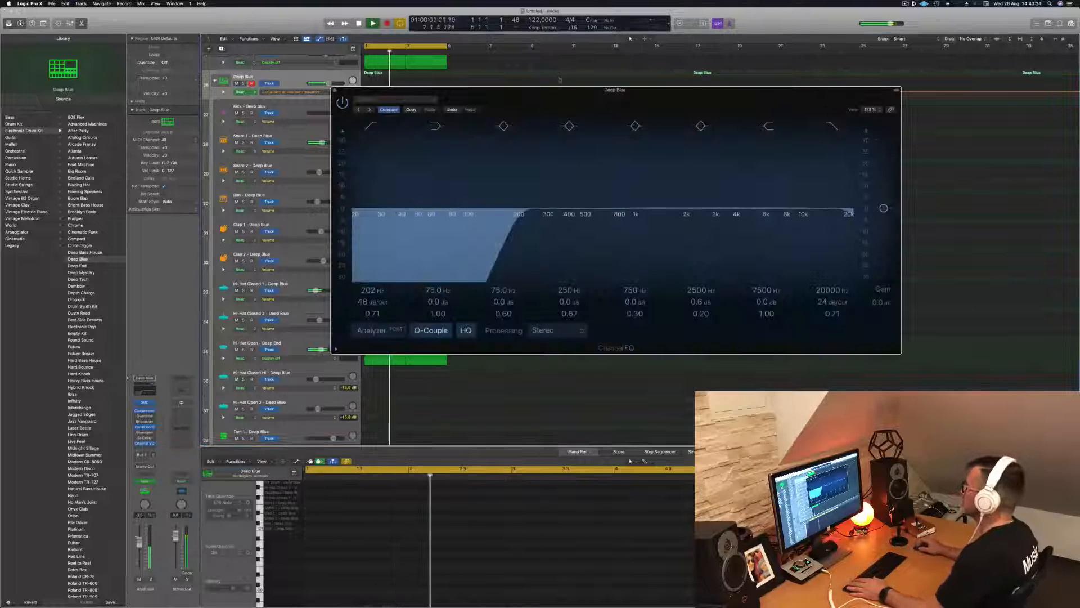
drag(552, 98, 751, 124)
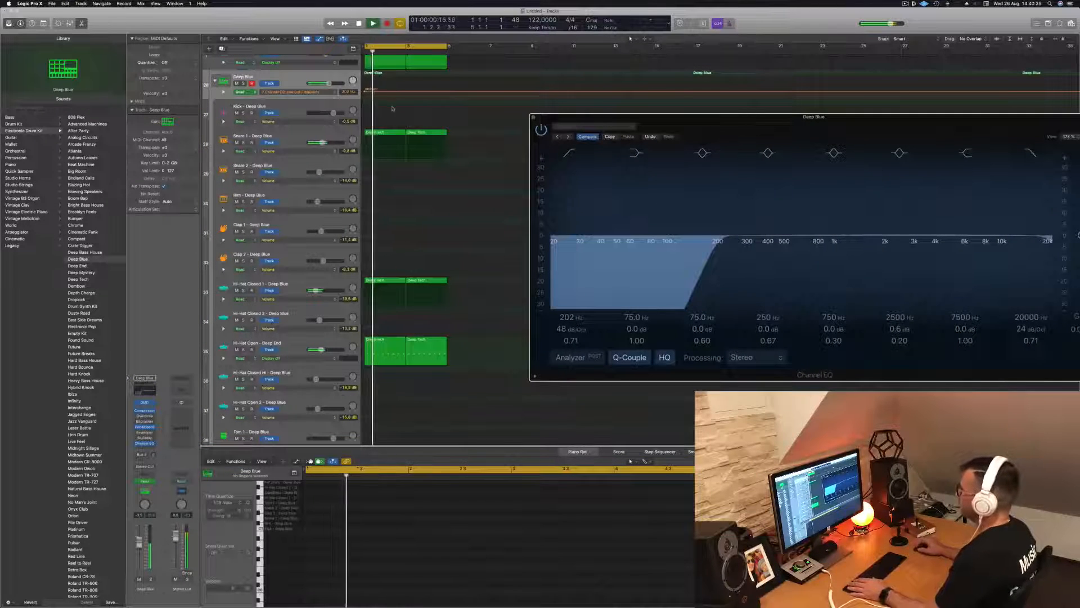
key(space)
click(404, 91)
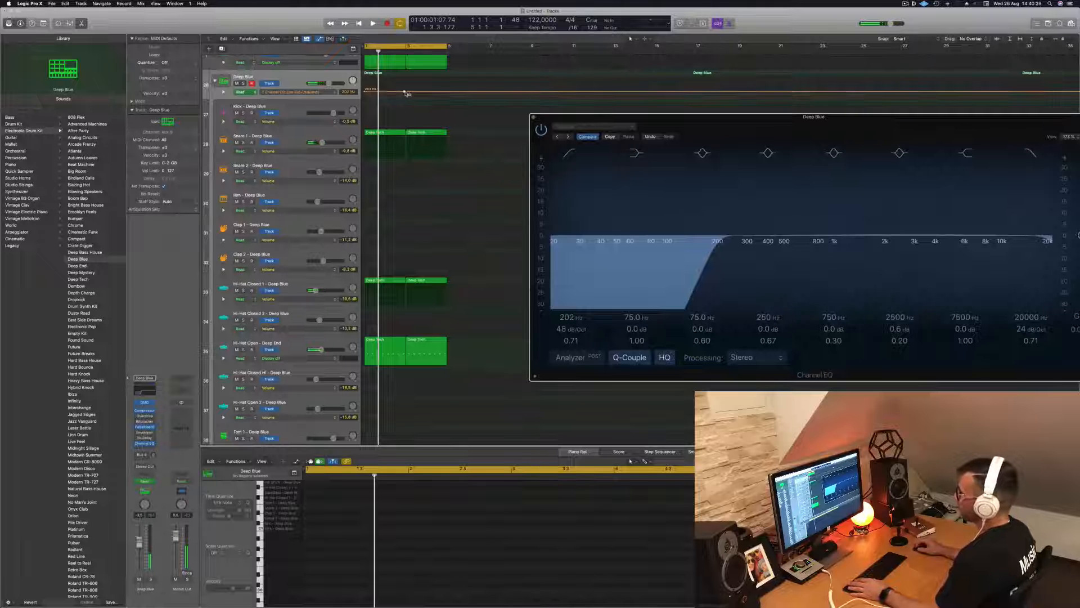
drag(405, 92, 407, 78)
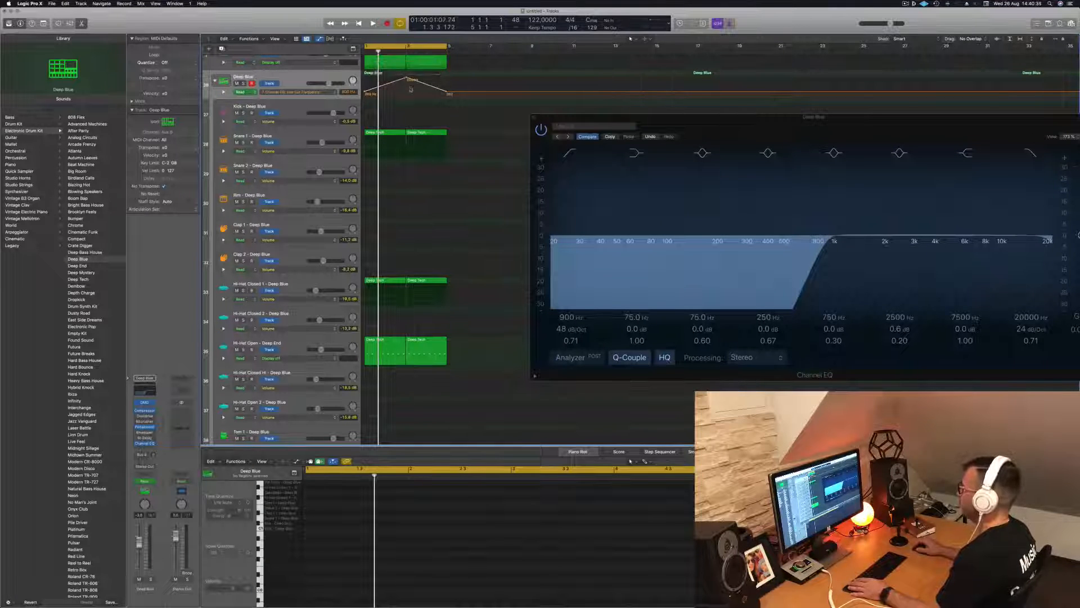
key(space)
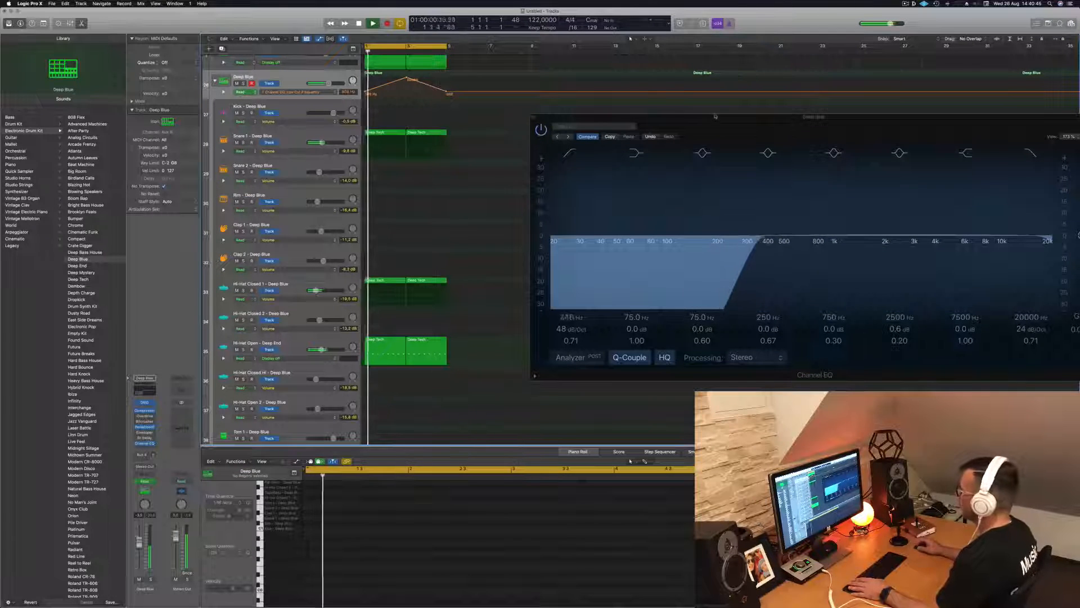
drag(711, 118, 524, 157)
key(space)
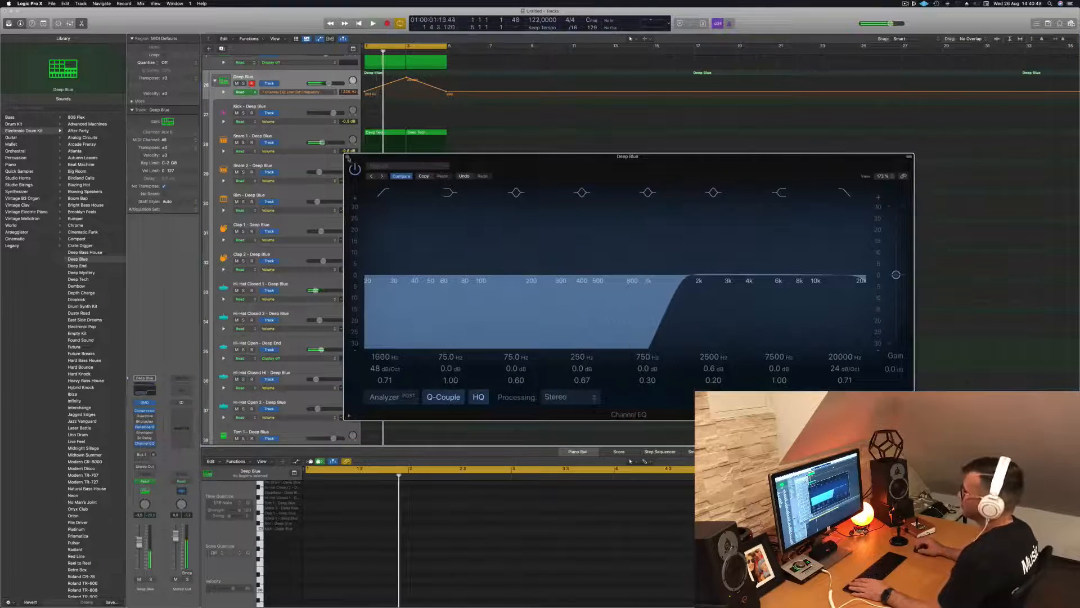
- Close the Channel EQ window, hide the track automation and play the groove briefly
click(346, 156)
key(a)
scroll(308, 141, down, 5)
scroll(312, 129, down, 1)
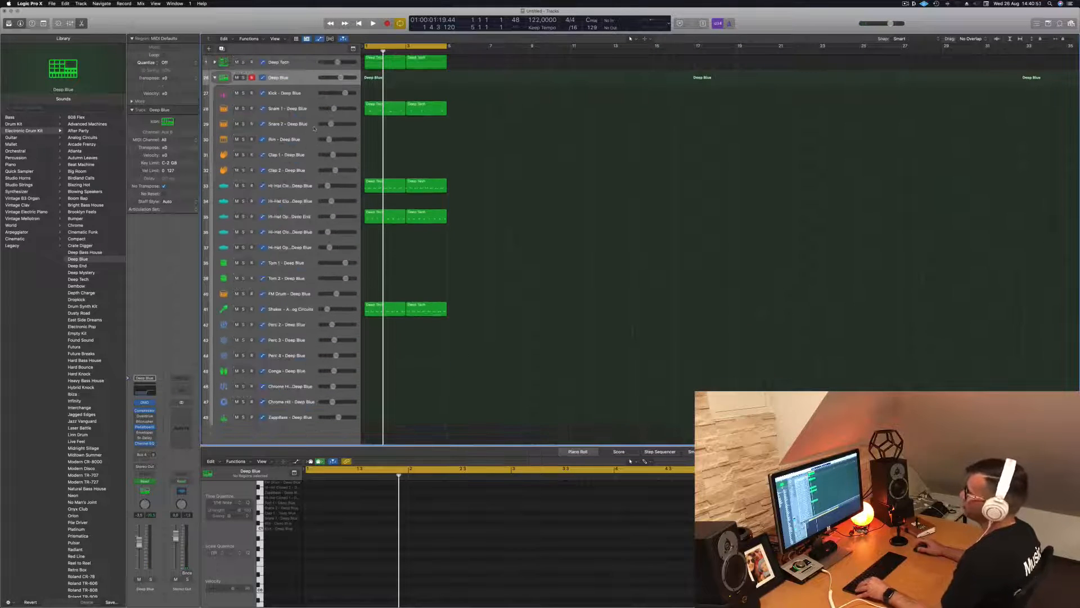
scroll(302, 145, down, 1)
key(space)
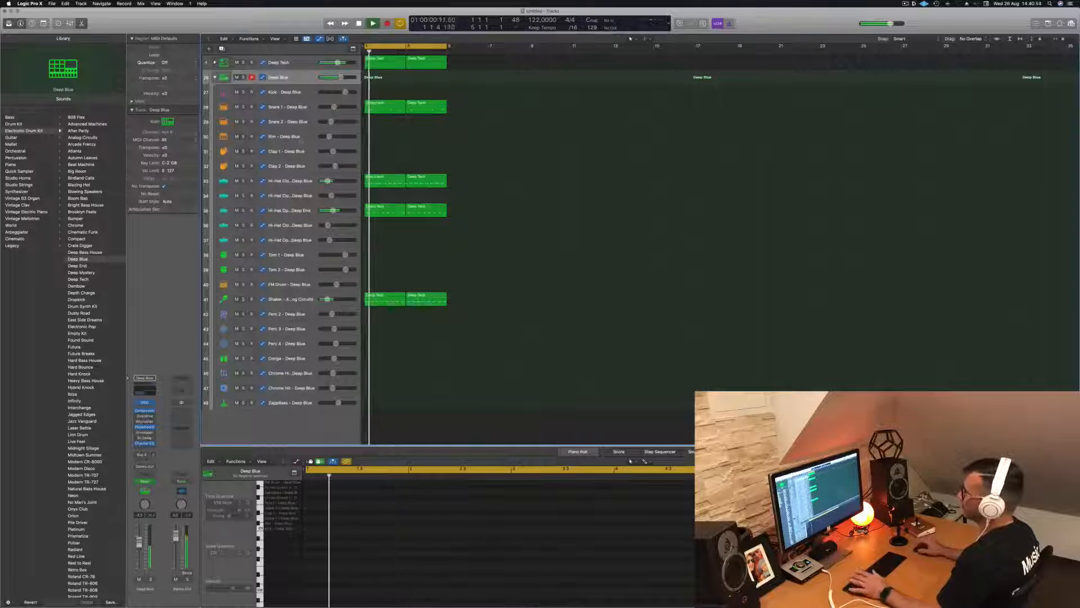
key(space)
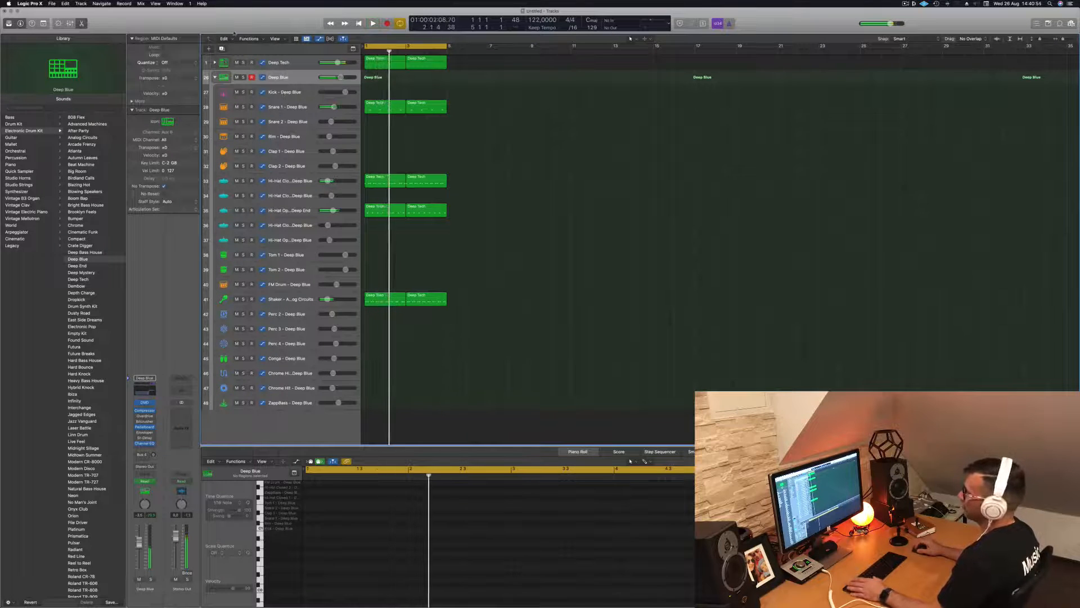
- Show the toolbar and turn on Track Zoom to enlarge the selected Deep Blue track during playback
key(ctrl+alt+super+t)
click(125, 42)
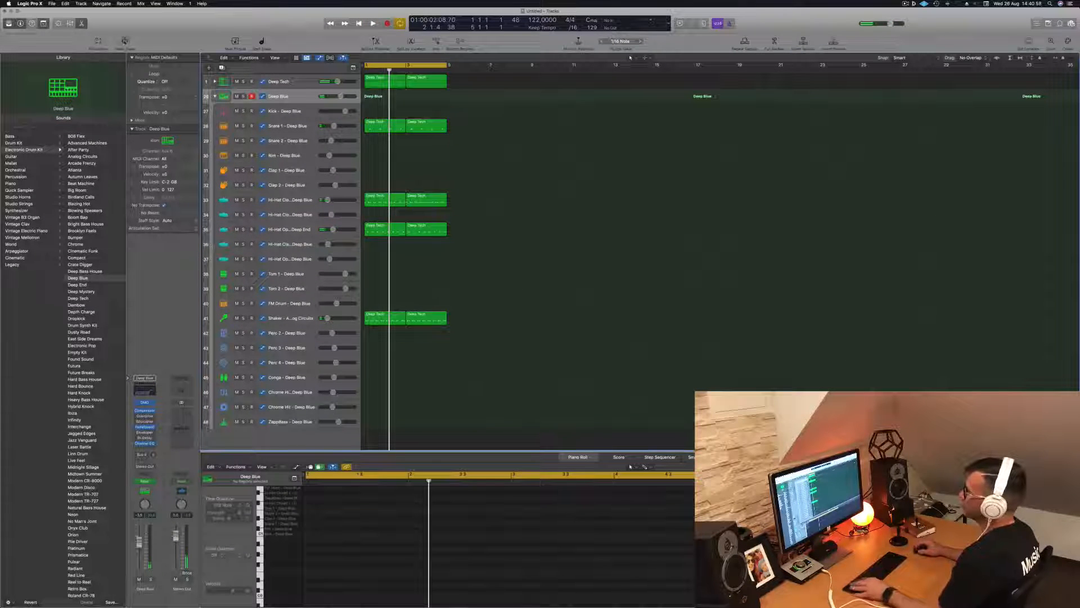
key(space)
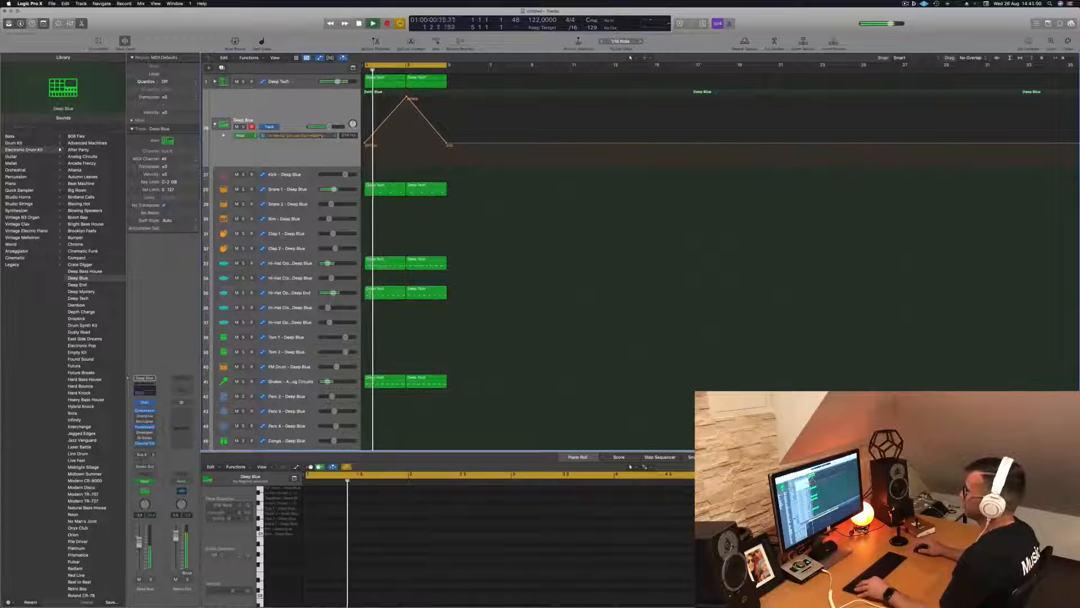
key(super+Up)
key(super+Up)
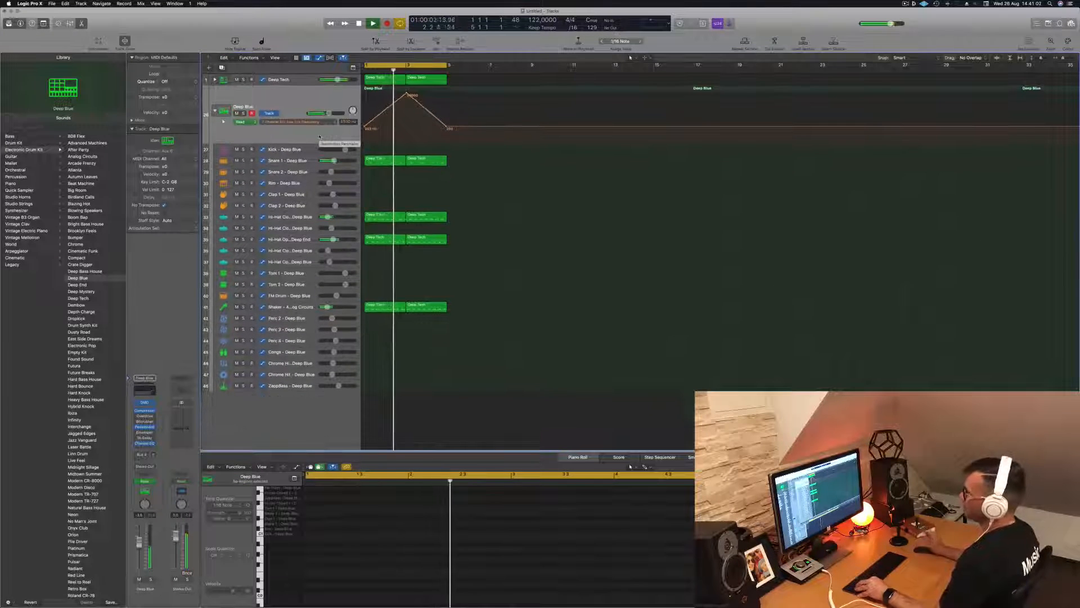
- Collapse the Deep Blue track stack and stop playback
key(space)
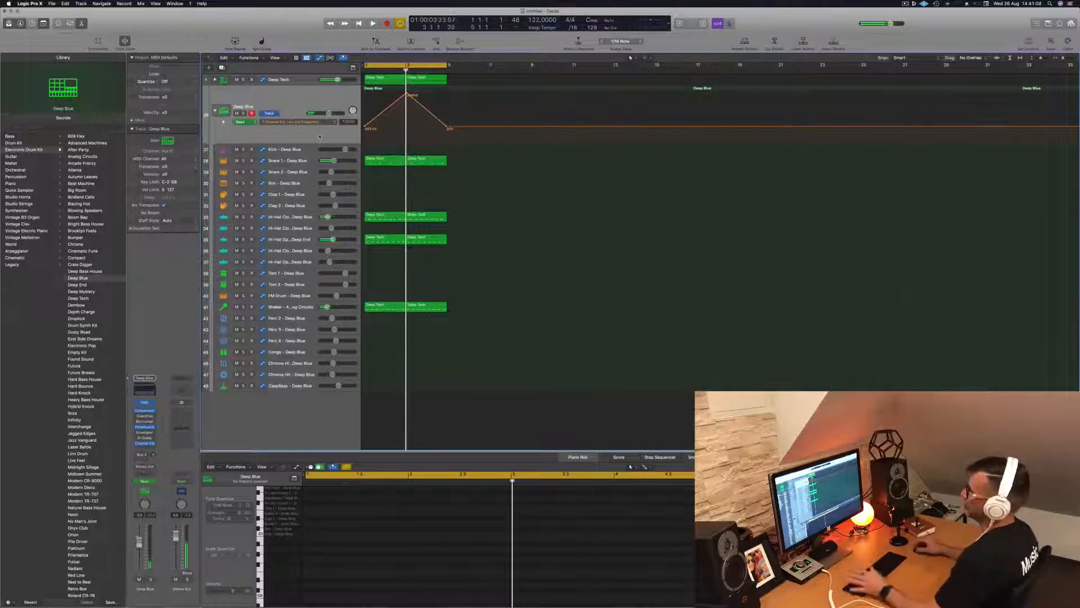
key(space)
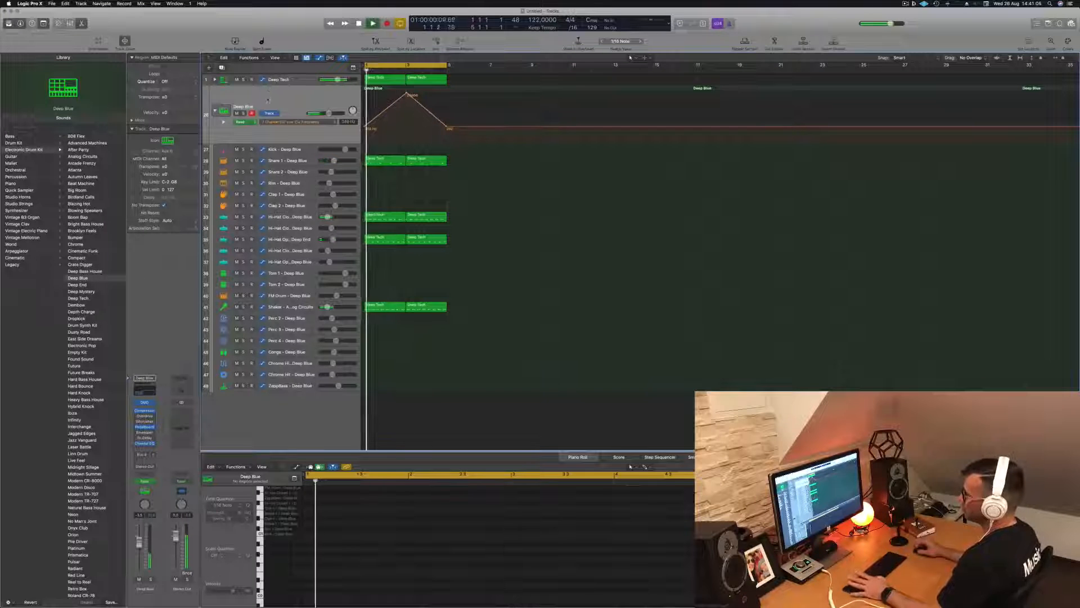
click(215, 112)
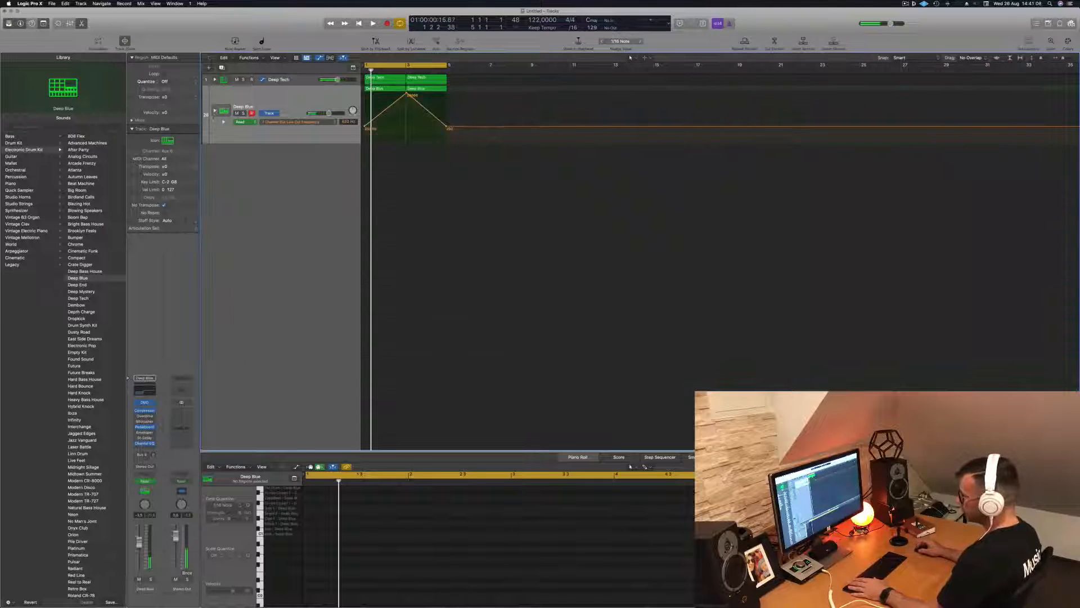
click(266, 205)
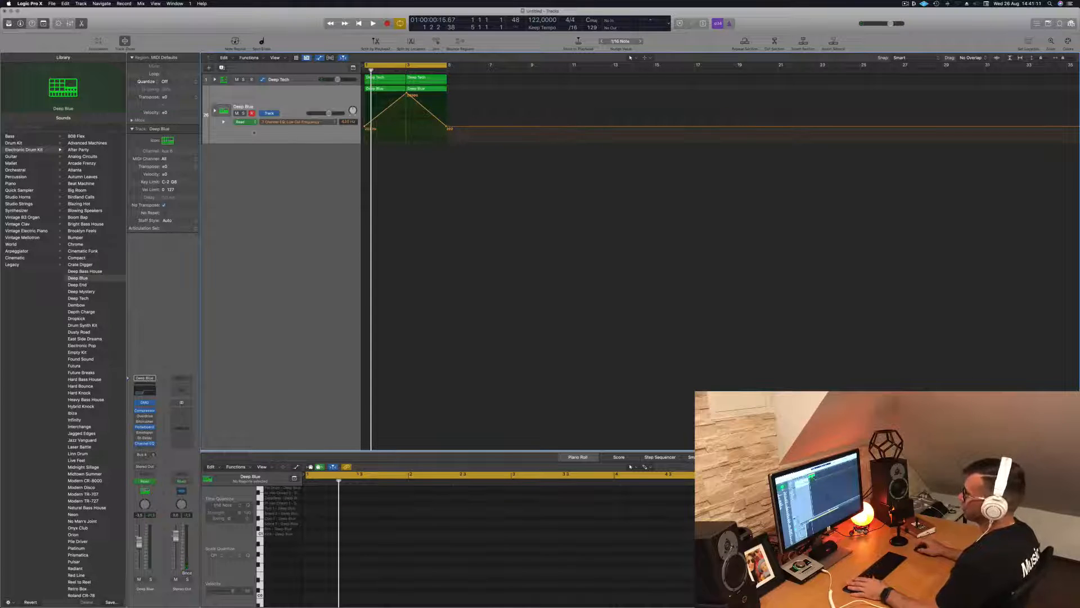
- Create two new software instrument tracks using the Alchemy instrument plug-in
click(210, 68)
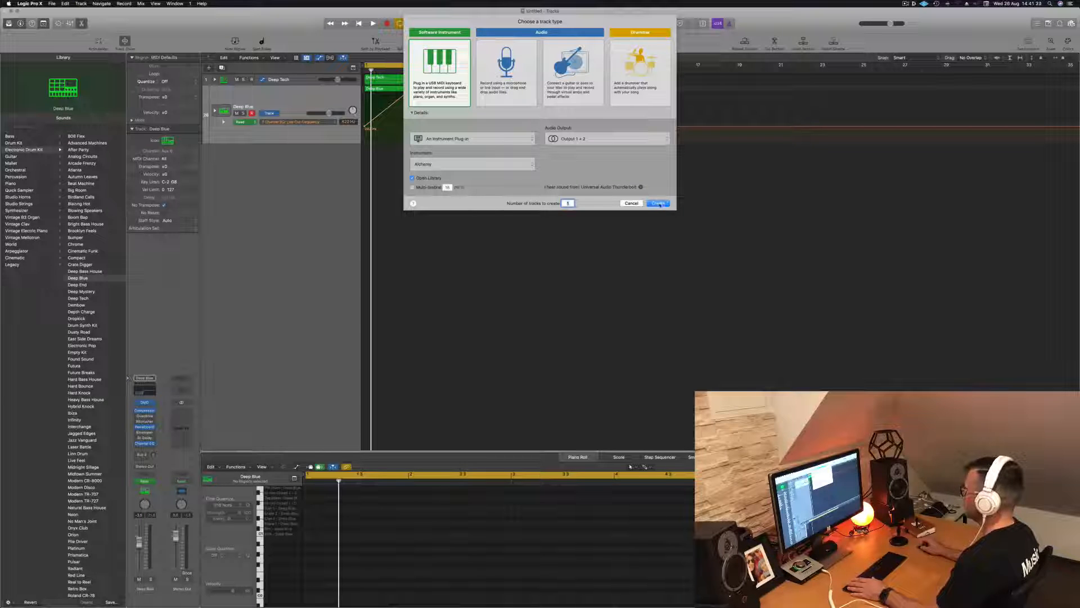
key(Return)
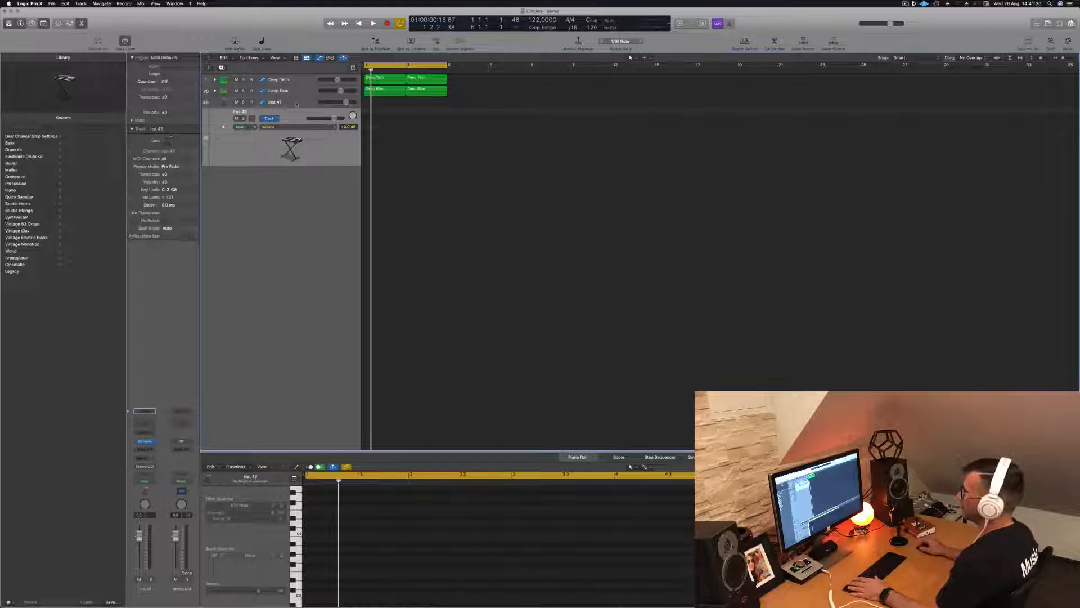
right_click(296, 104)
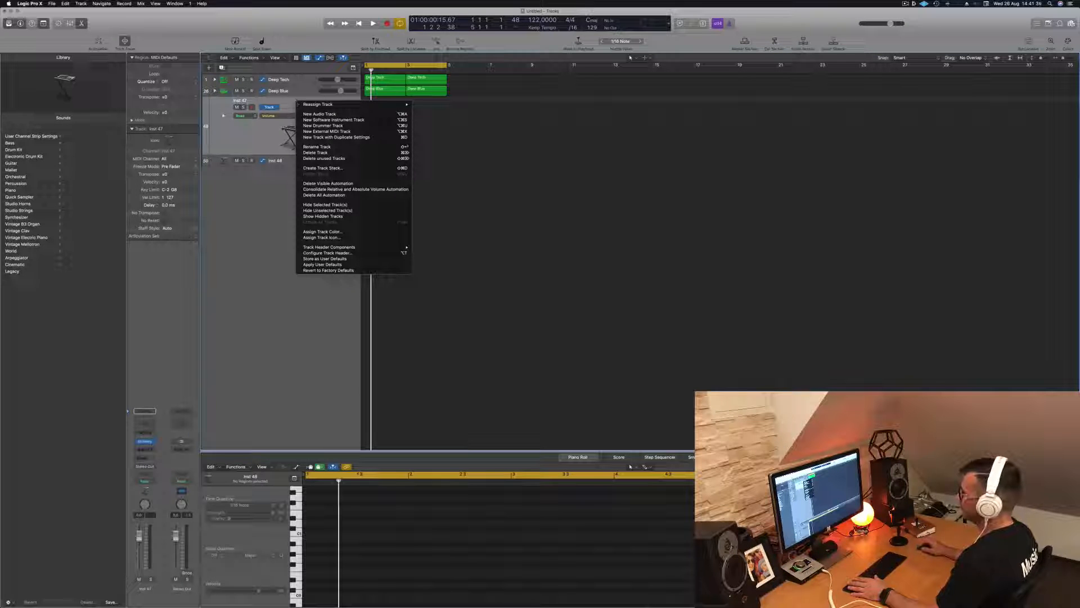
click(280, 273)
right_click(279, 274)
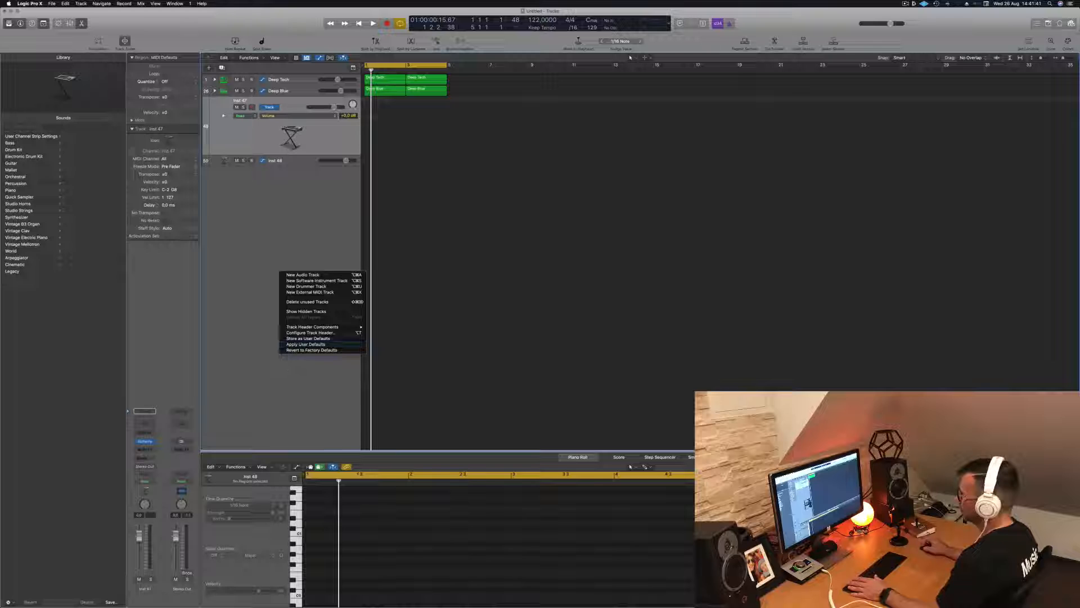
click(263, 332)
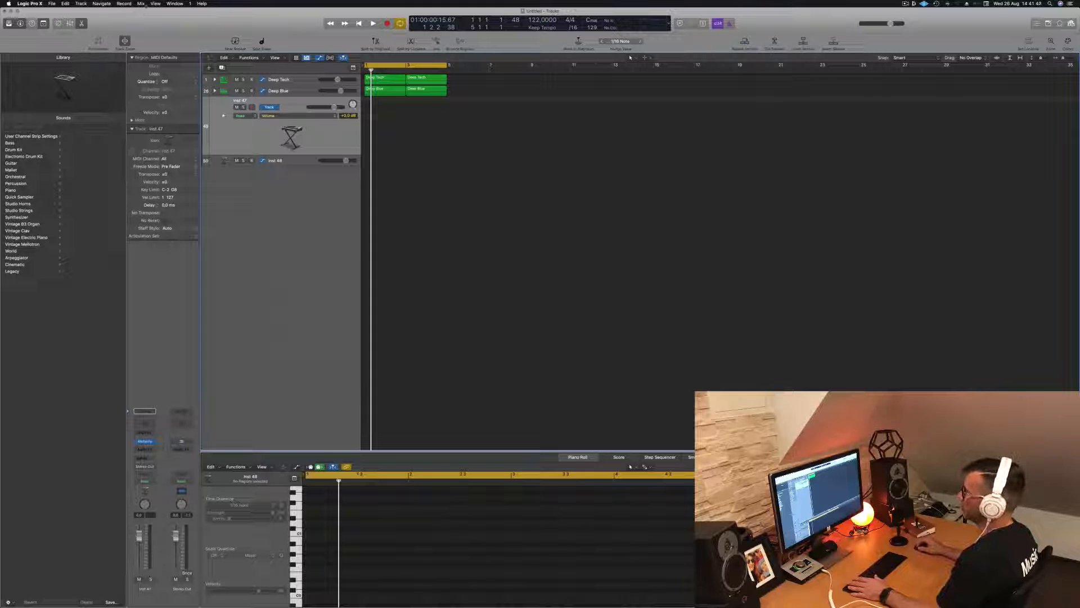
click(51, 4)
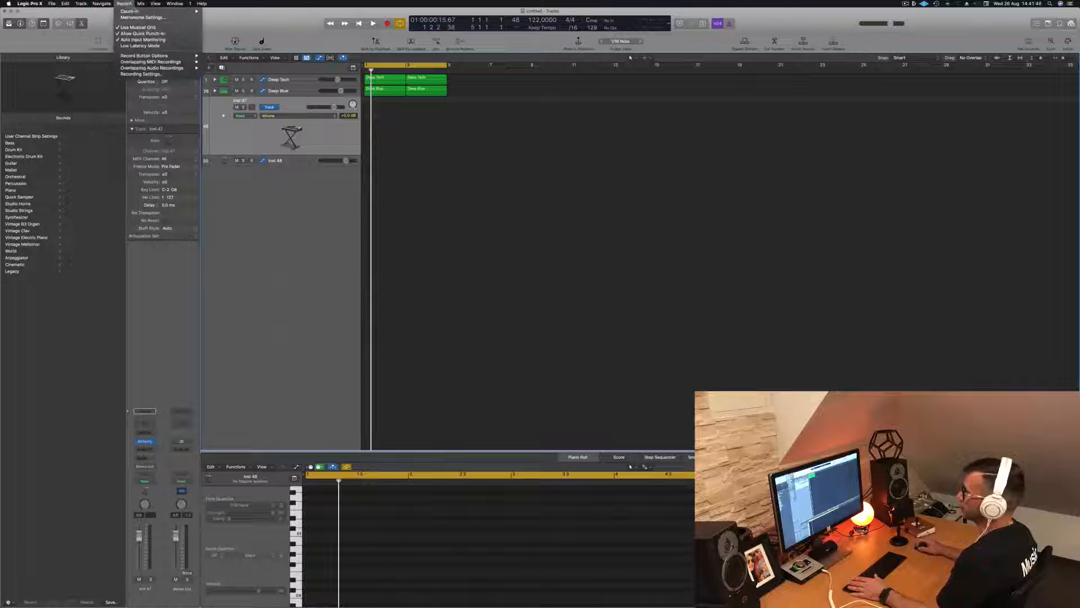
mouse_move(141, 3)
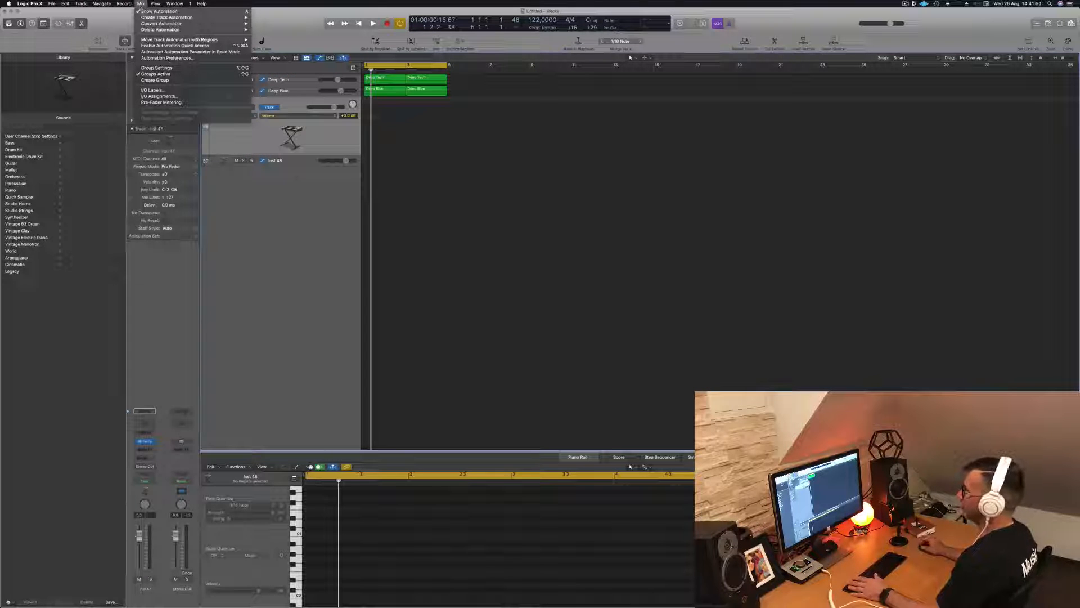
right_click(273, 247)
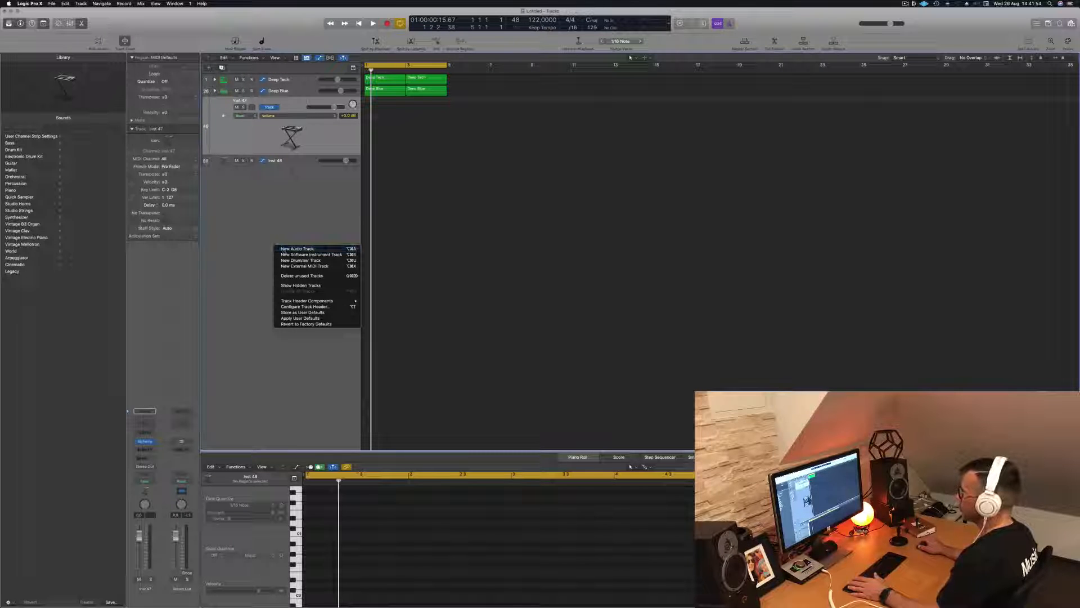
- Group the two new Alchemy instrument tracks into a summing track stack
right_click(297, 105)
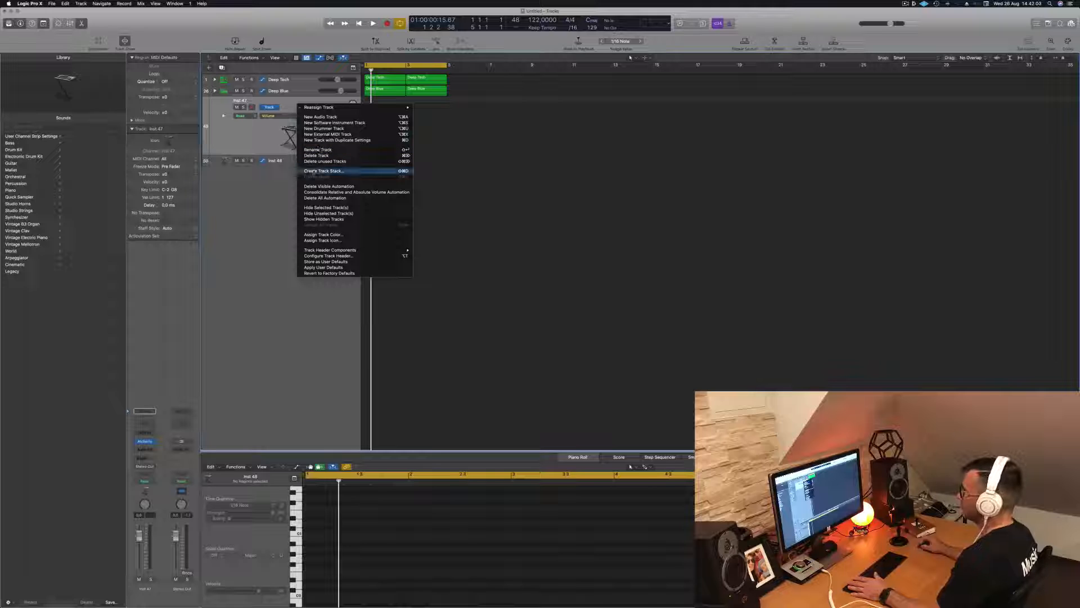
click(315, 171)
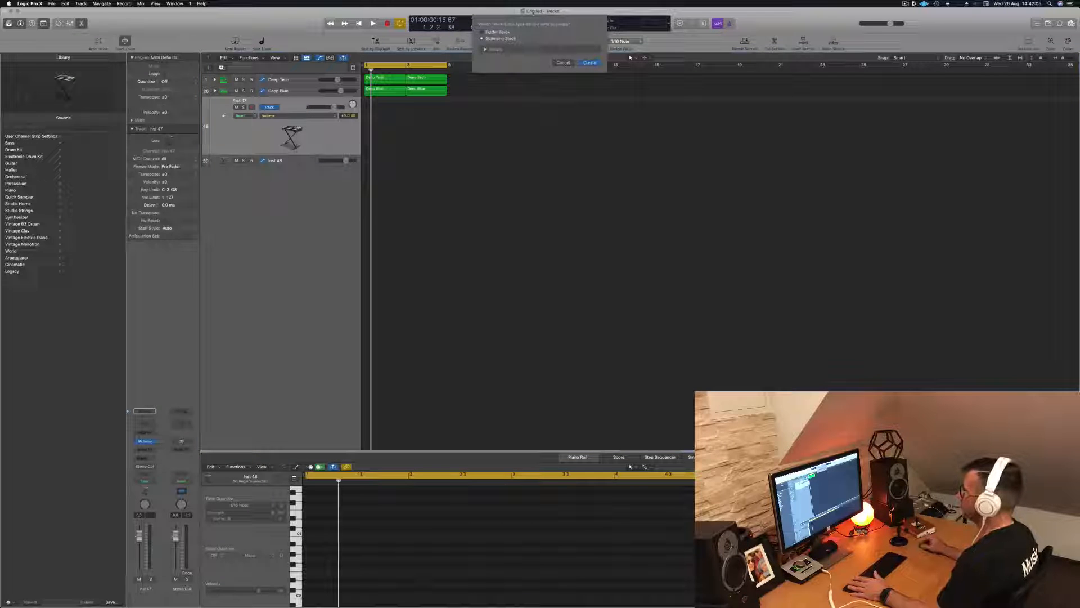
click(589, 63)
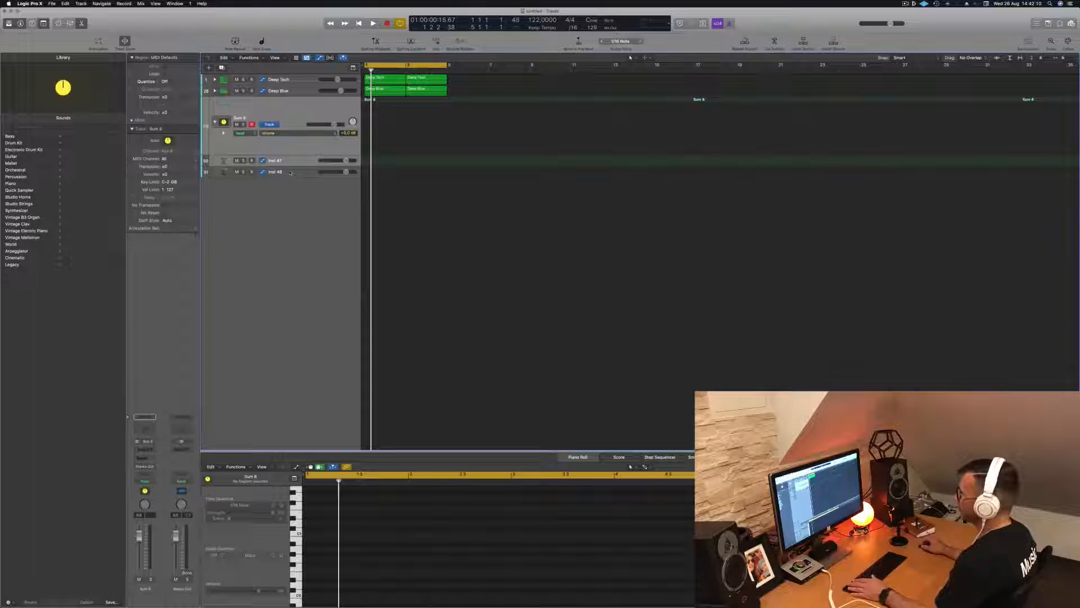
- Reorder the two instrument tracks inside the new stack so that Inst 48 sits above Inst 47
click(290, 174)
drag(291, 160, 282, 114)
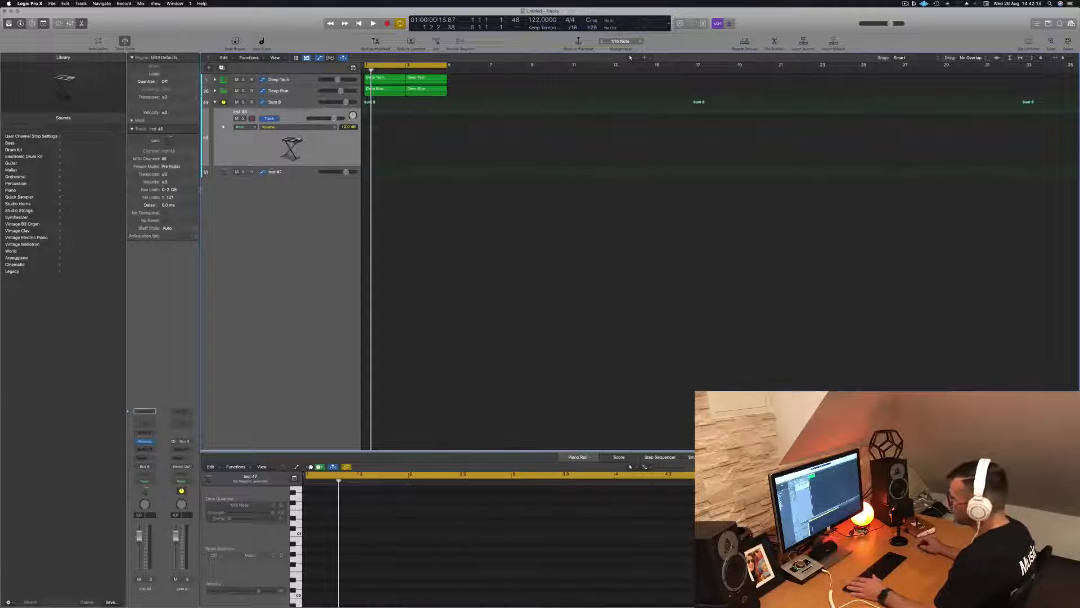
click(303, 103)
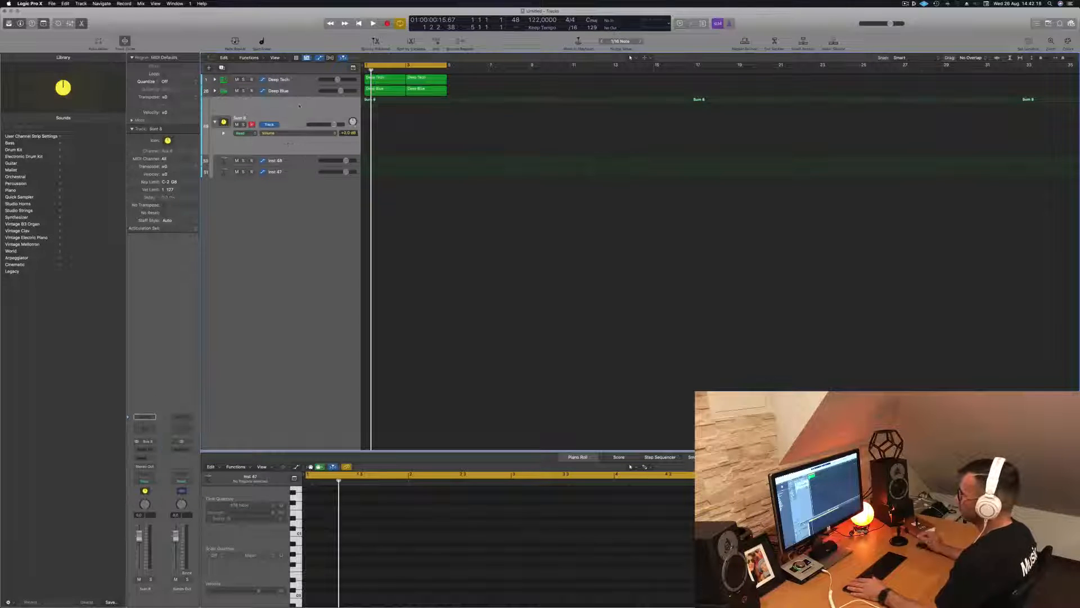
click(285, 163)
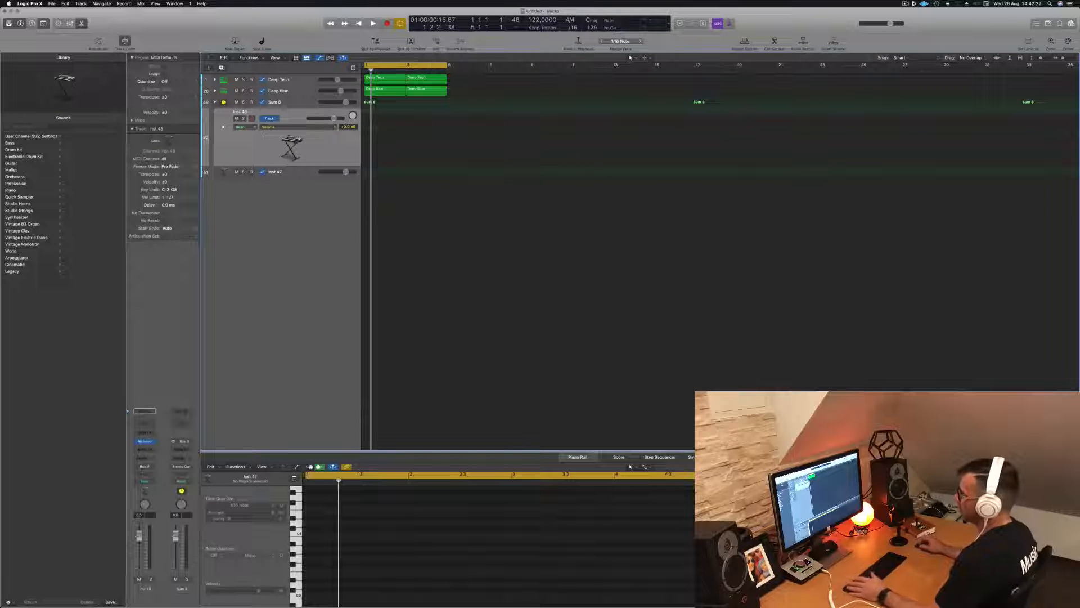
- Rename the new summing stack BASS BUSS
double_click(280, 104)
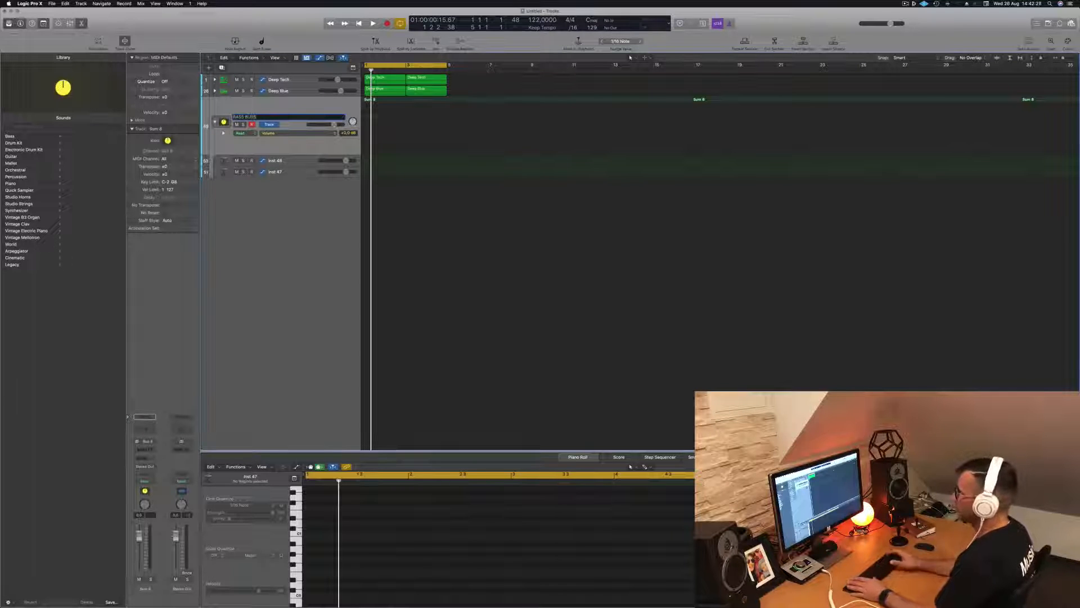
key(Return)
- Play the drum groove briefly while switching between the two bass instrument tracks, ending on Inst 48
key(space)
click(291, 161)
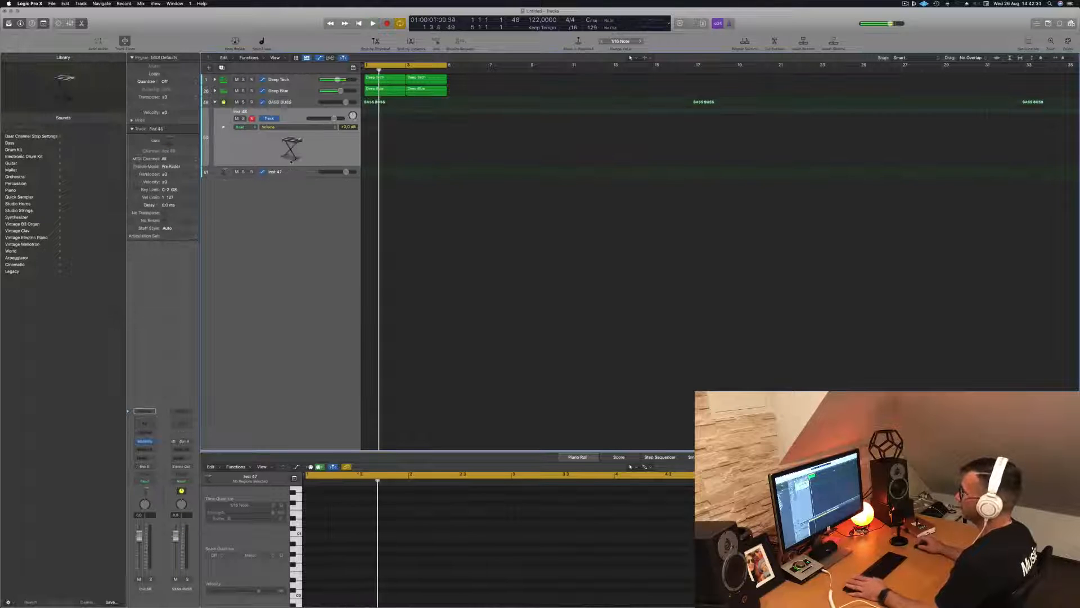
click(297, 173)
click(308, 115)
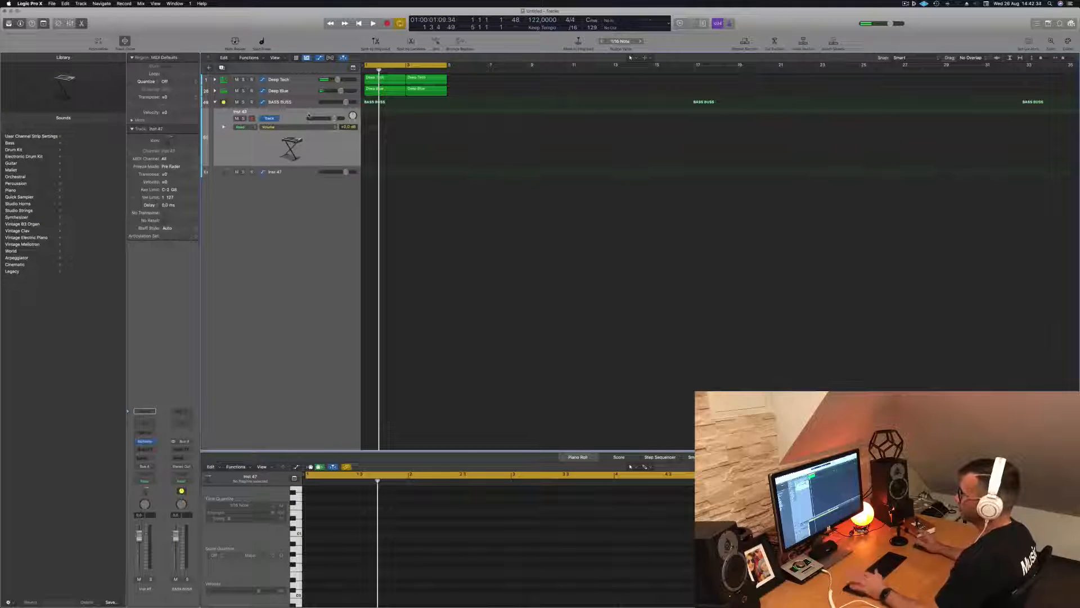
key(space)
key(space)
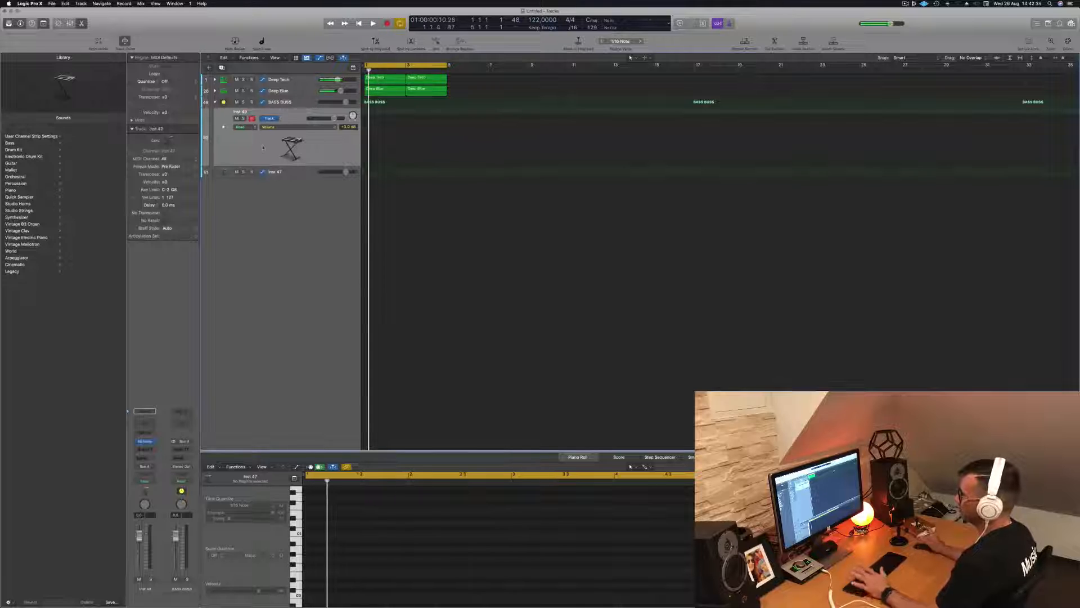
key(space)
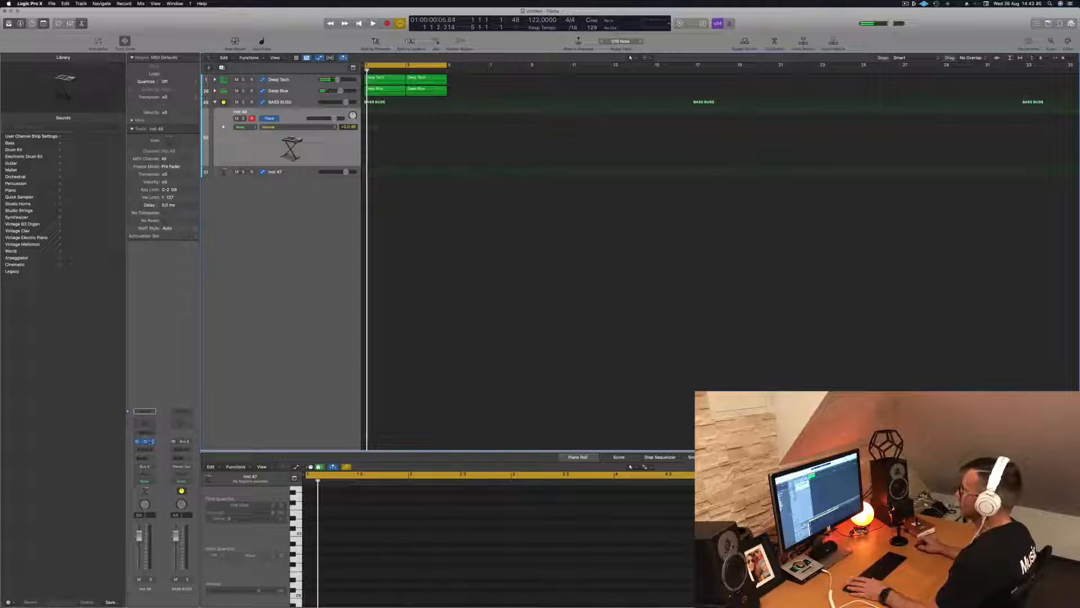
- Open Alchemy on Inst 48, load the Bass preset 1963 Semi-Acoustic Thumb and show Musical Typing to try it
click(146, 441)
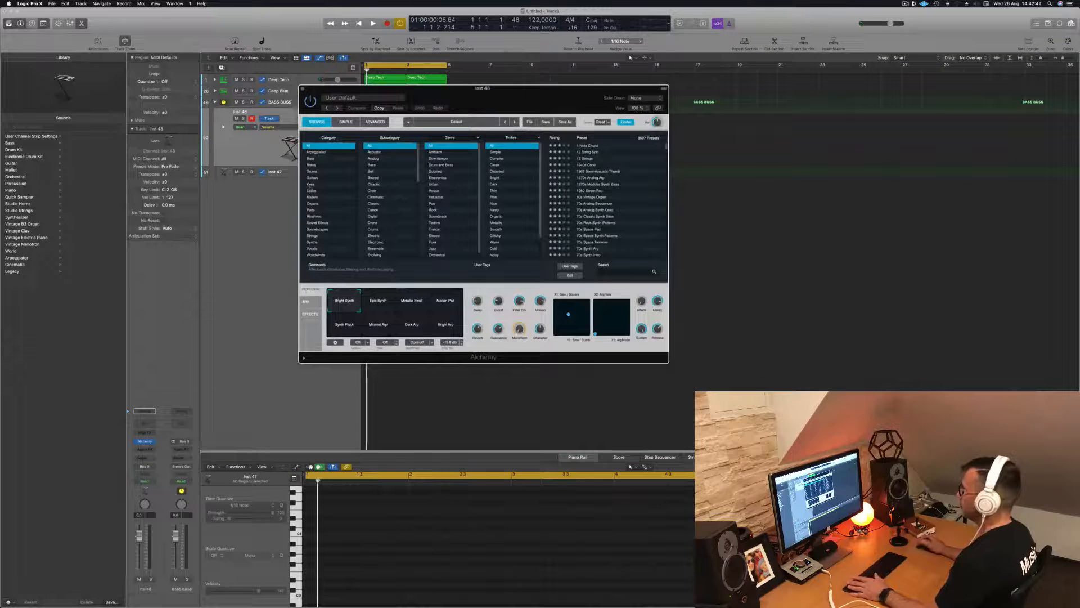
click(315, 158)
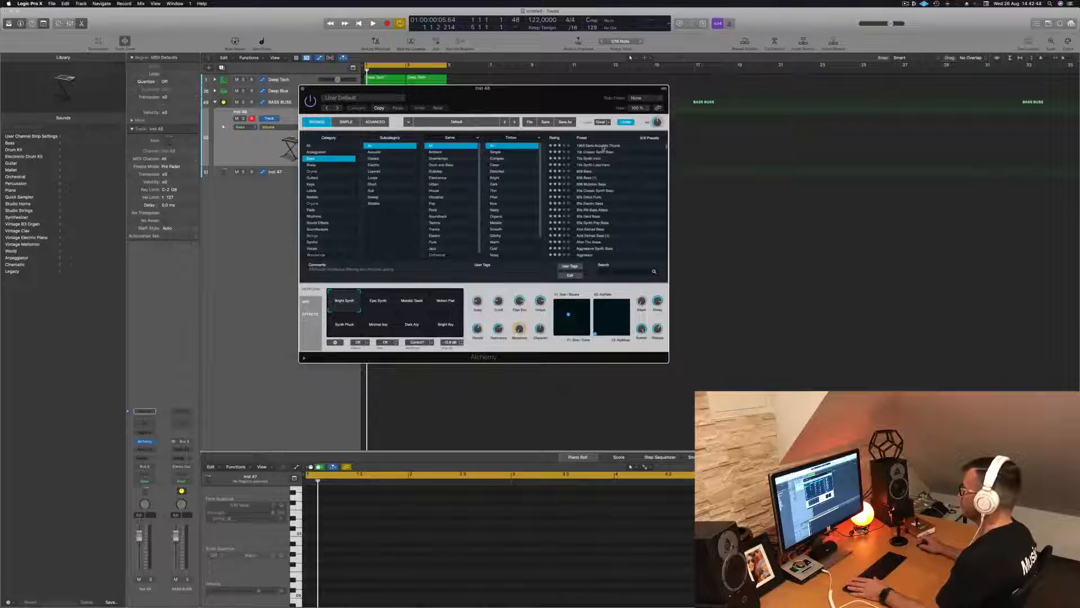
click(601, 146)
key(super+k)
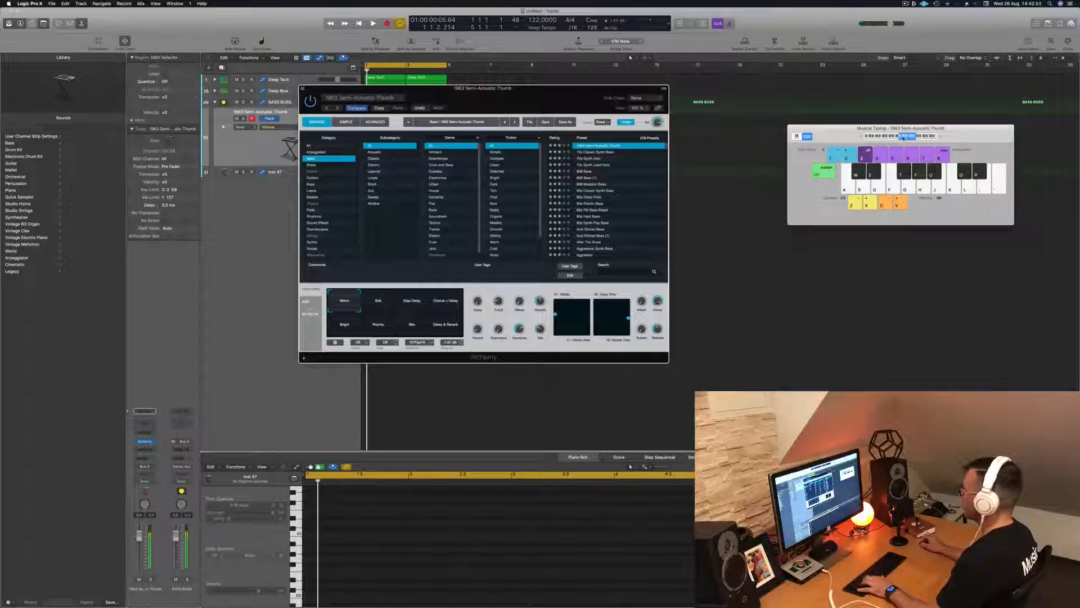
- Load the 70s Synth Intro bass preset in Alchemy and play a note to audition it
click(264, 171)
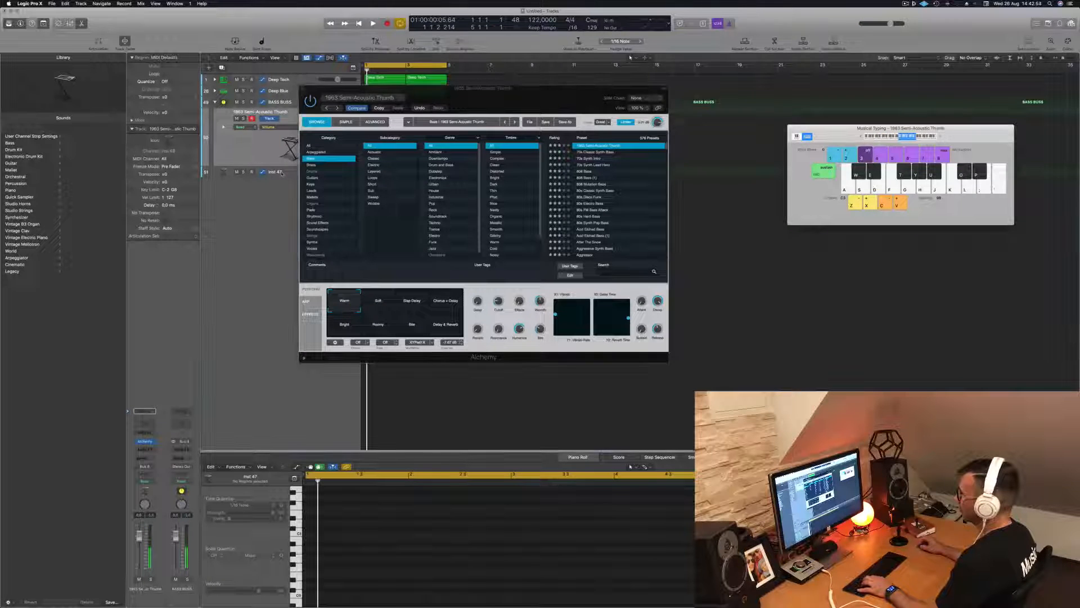
click(280, 114)
click(588, 159)
key(f)
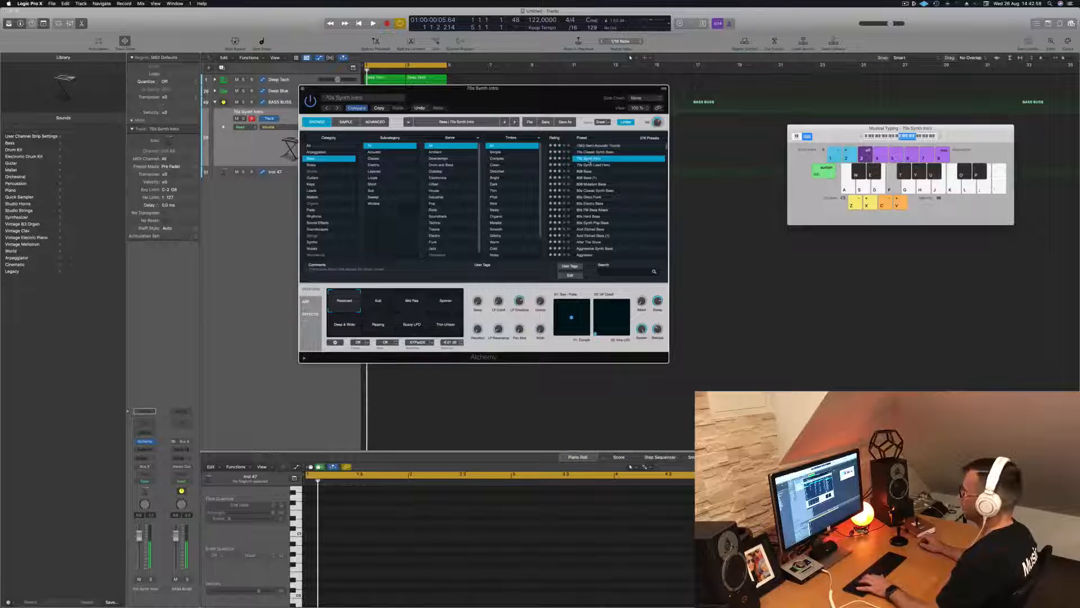
- Move the Alchemy window clear of the track headers and play several notes of the bass sound
drag(529, 99, 608, 179)
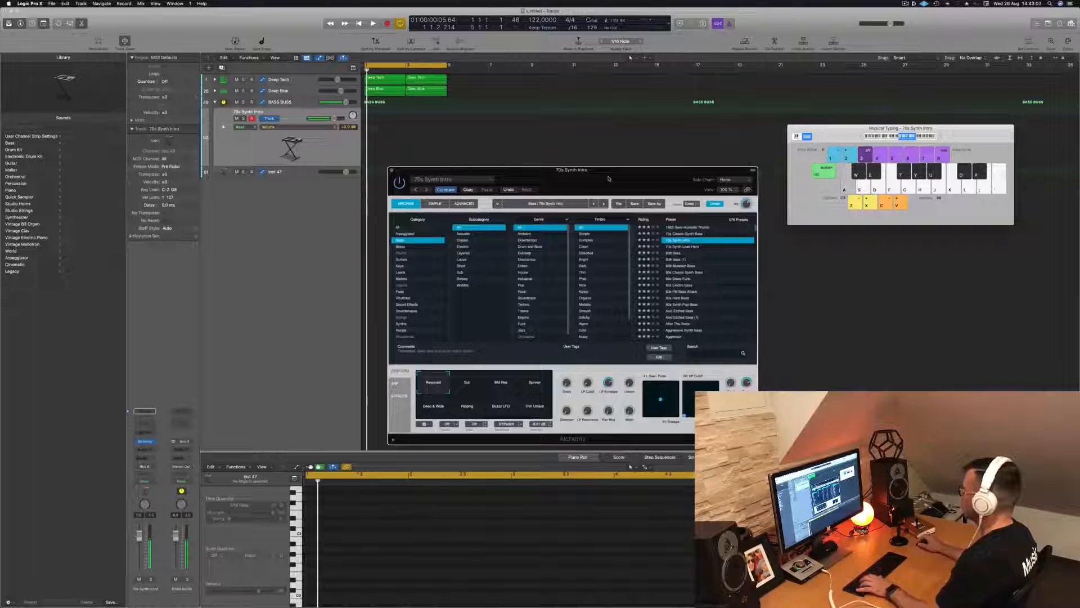
key(h)
key(d)
key(f)
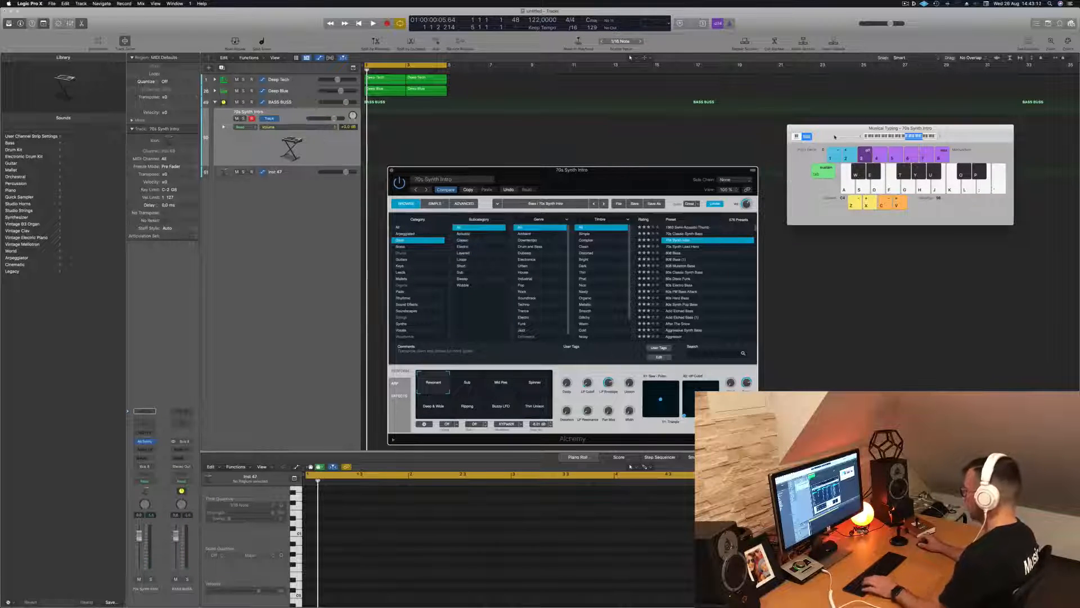
- Close Musical Typing and play the drum groove to listen to it
key(super+k)
key(d)
key(d)
key(super+a)
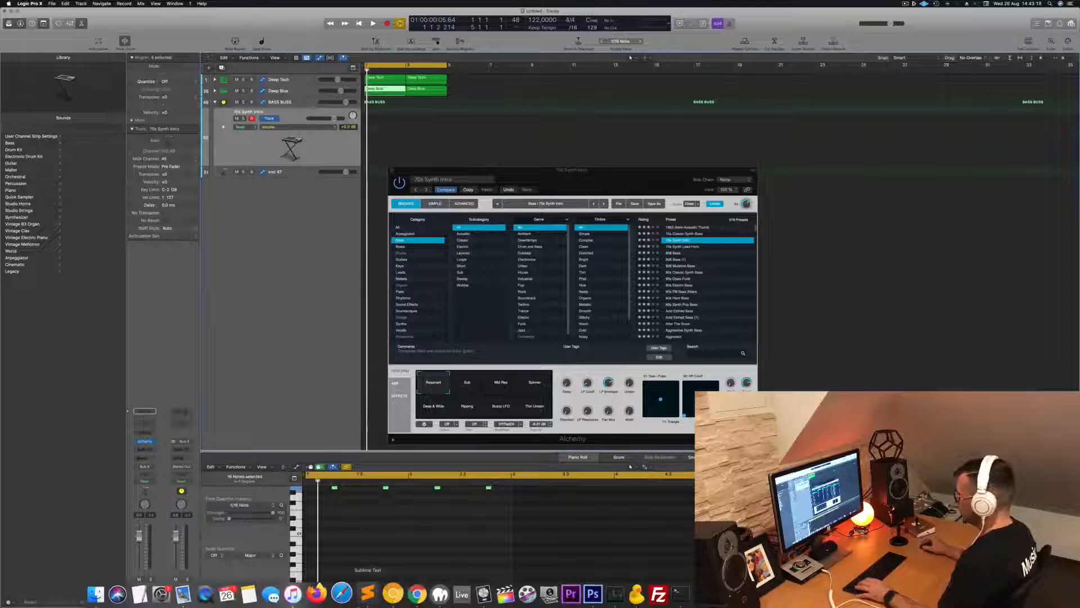
key(space)
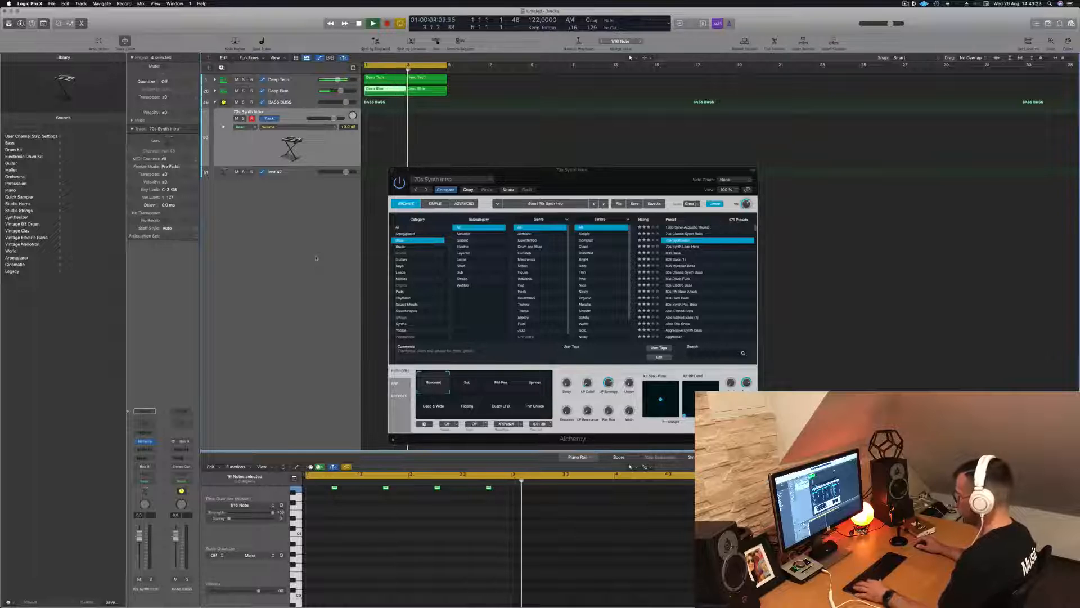
- Show the mixer, play the groove briefly and shift the Alchemy window slightly
key(x)
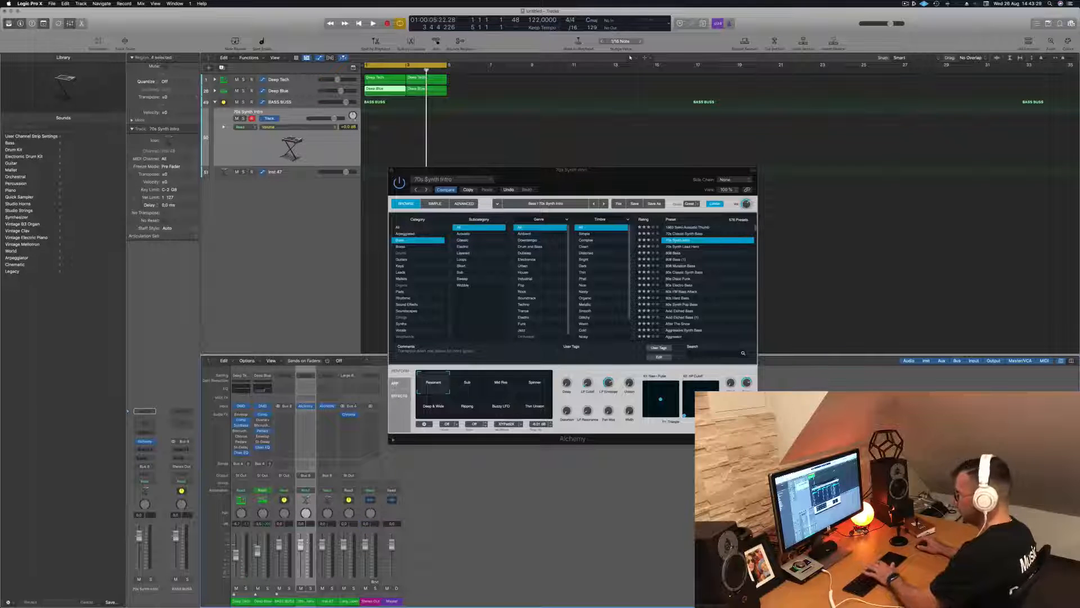
key(space)
key(space)
click(604, 148)
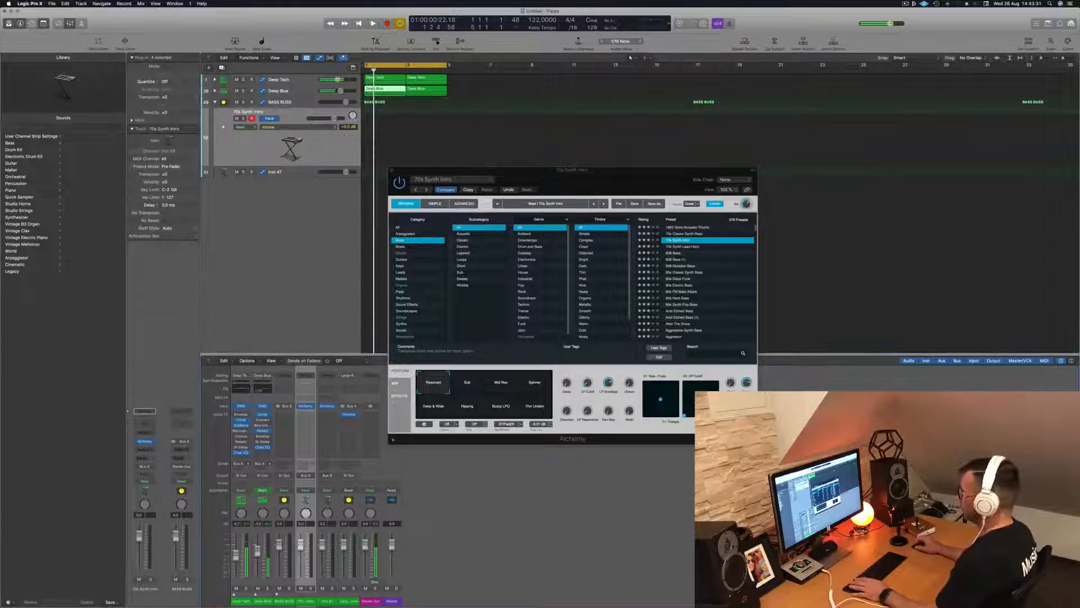
drag(604, 186, 616, 173)
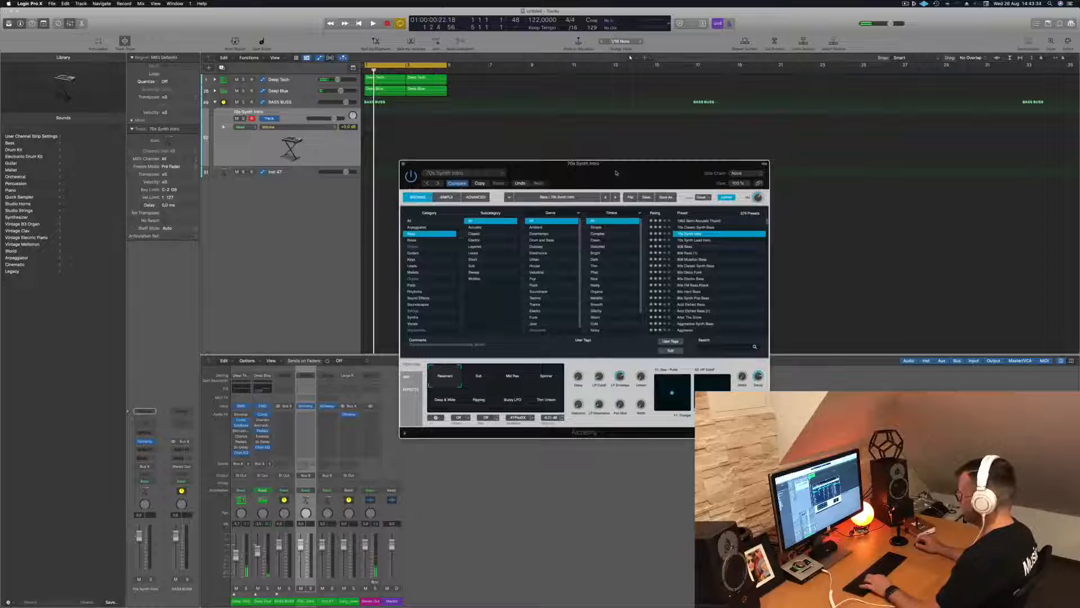
- Reopen Musical Typing and play bass notes while pulling the Stereo Out fader down and restoring its level
key(super+k)
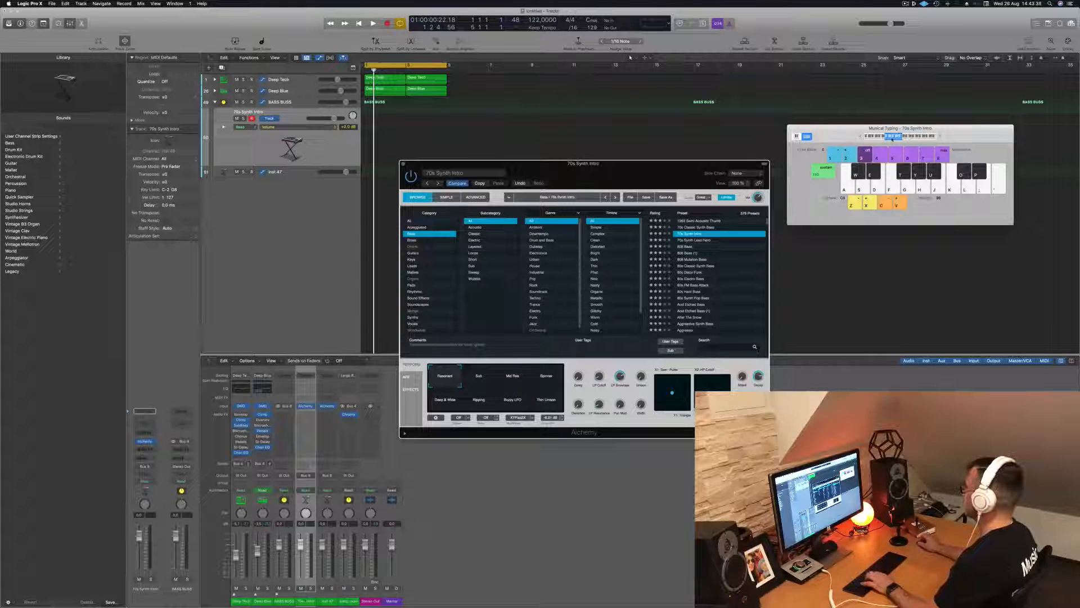
key(y)
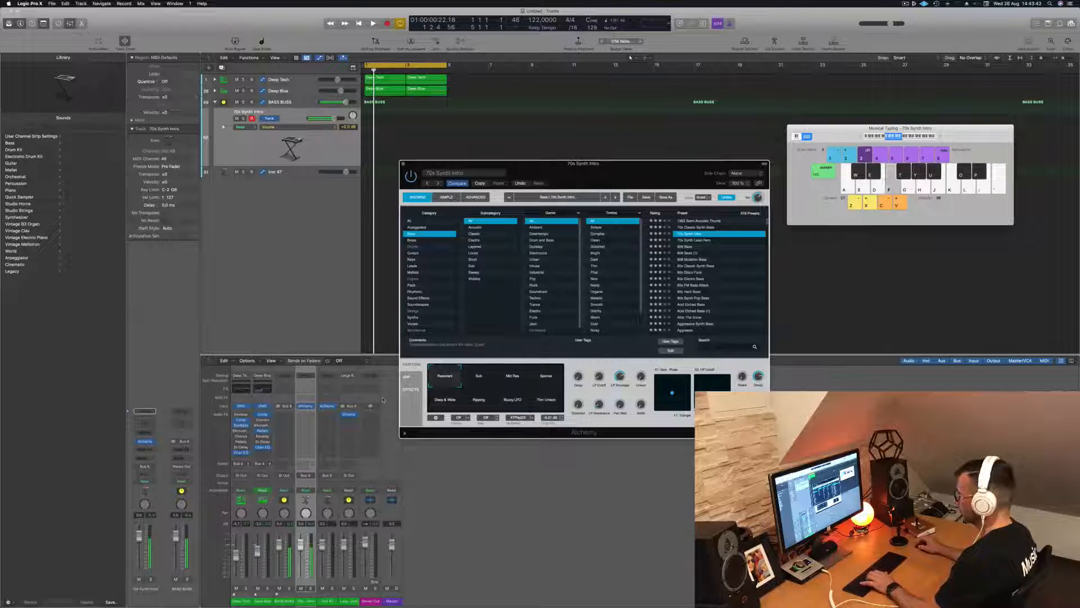
key(f)
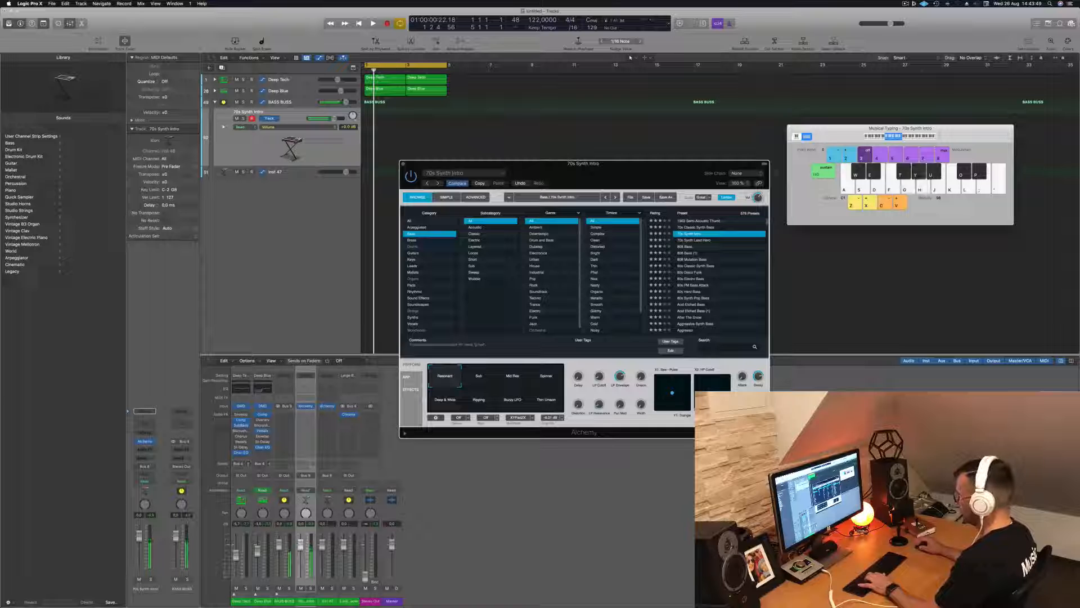
click(366, 546)
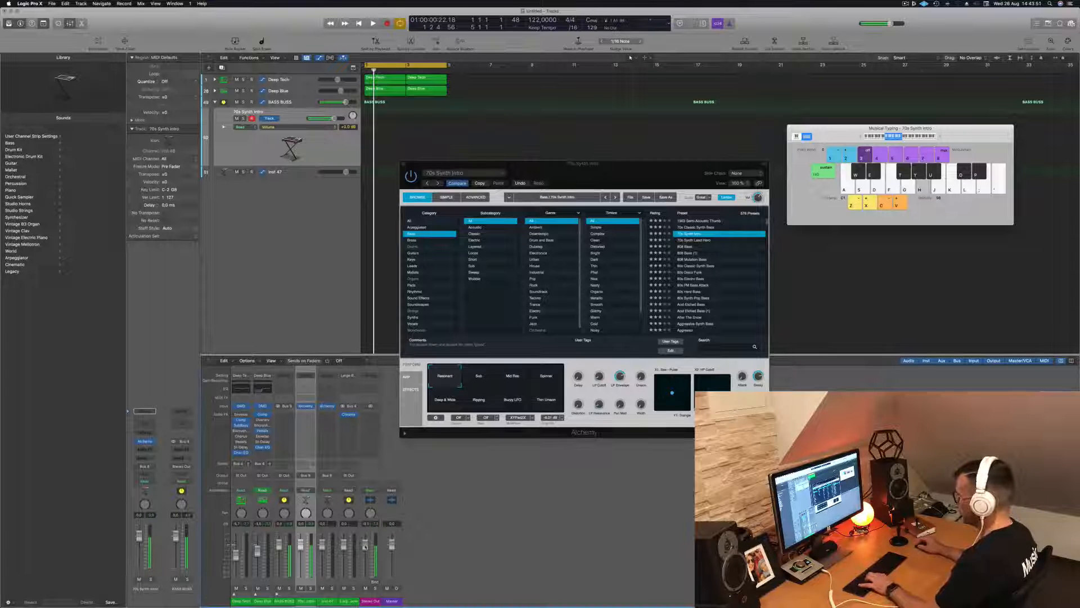
- Start the groove, move the Alchemy window aside and load the 70s Classic Synth Bass preset
key(space)
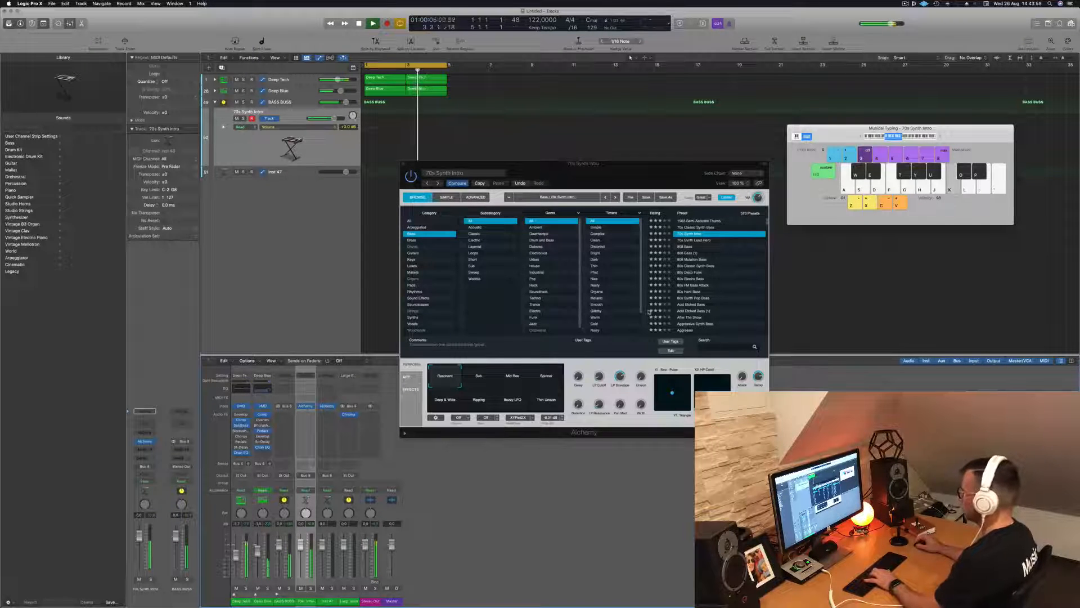
drag(620, 172, 682, 172)
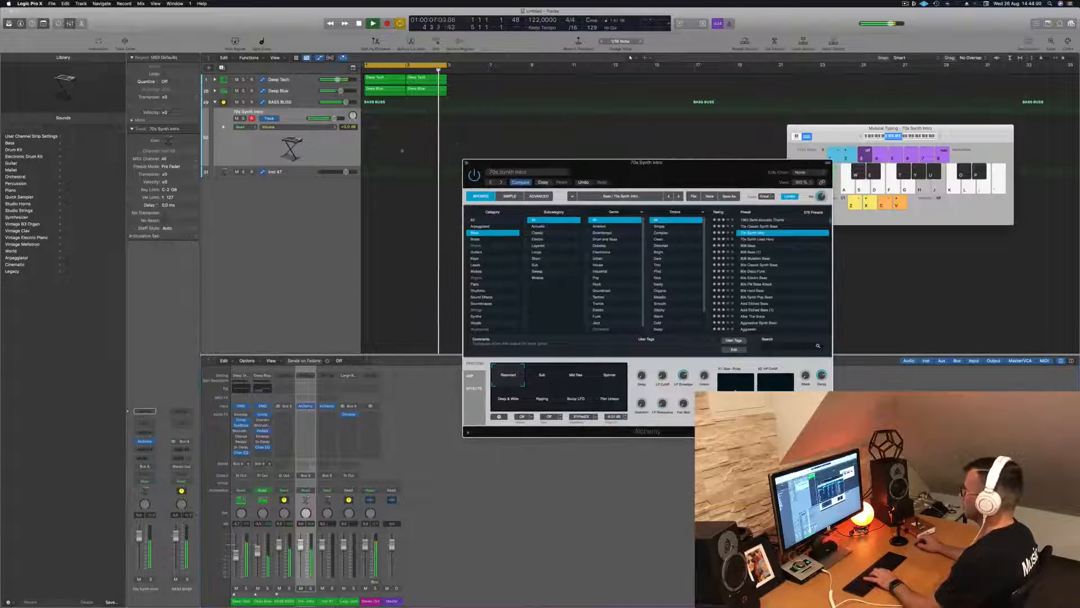
key(Down)
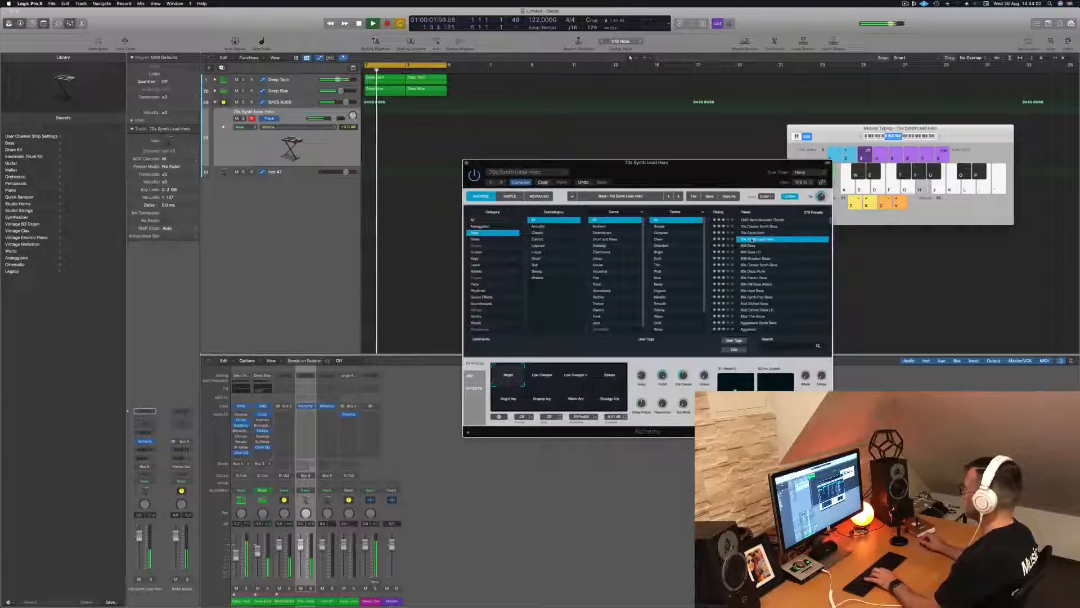
click(760, 226)
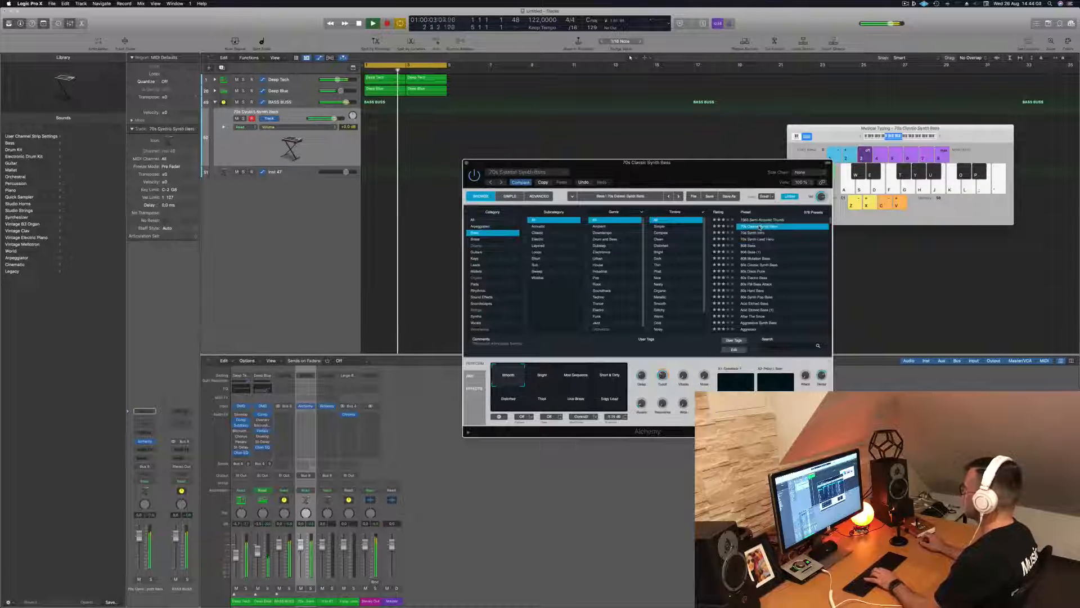
- Lower the 70s Classic Synth Bass channel to -14.0 dB and try out bass notes over the looping groove
drag(300, 544, 301, 562)
key(h)
drag(139, 553, 139, 556)
key(j)
key(k)
key(k)
key(l)
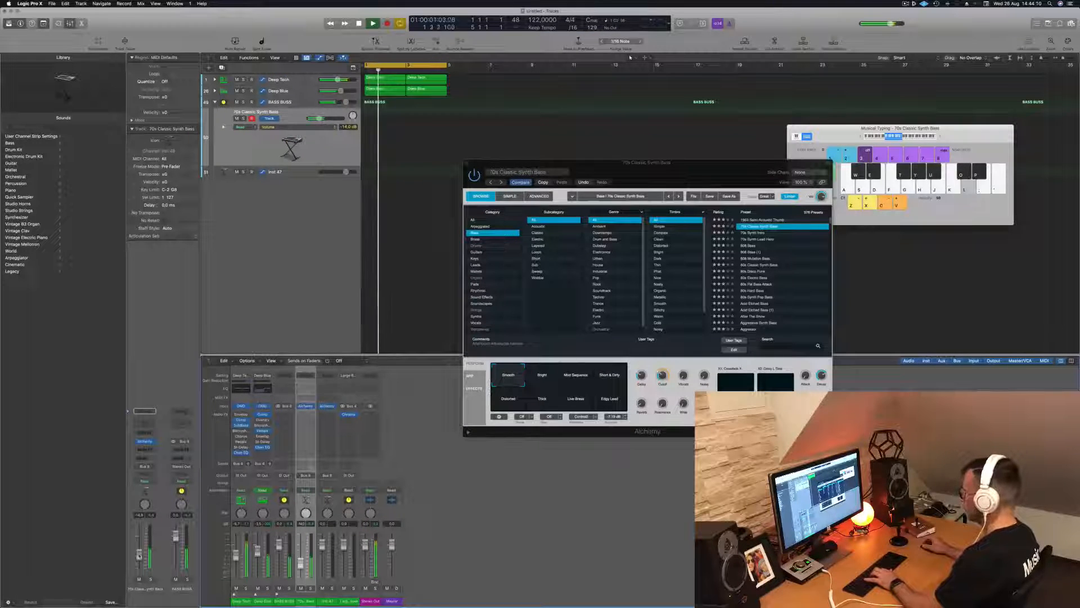
key(l)
key(l)
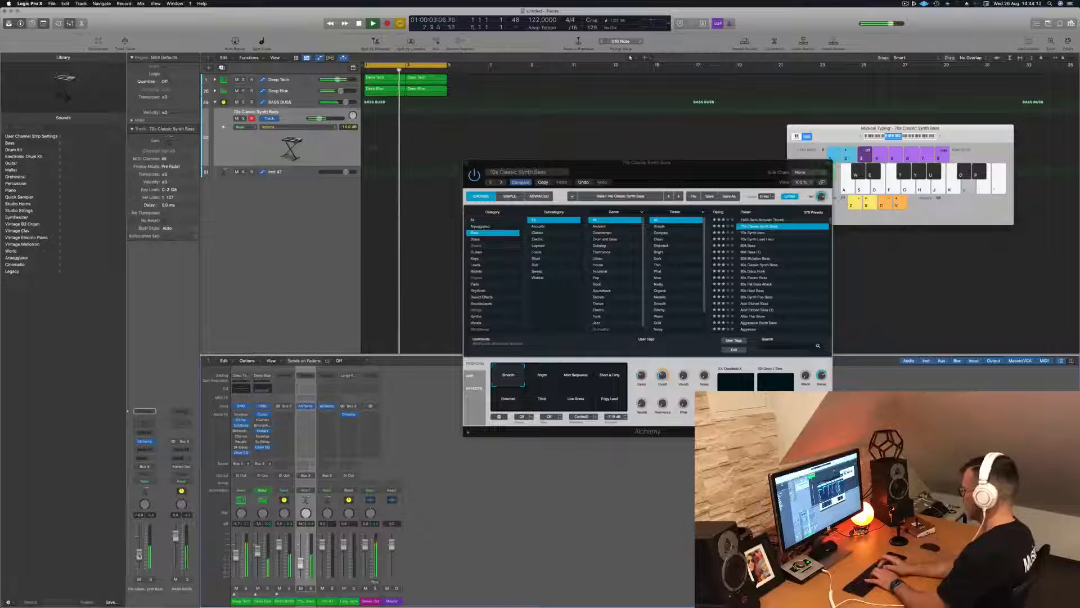
key(apostrophe)
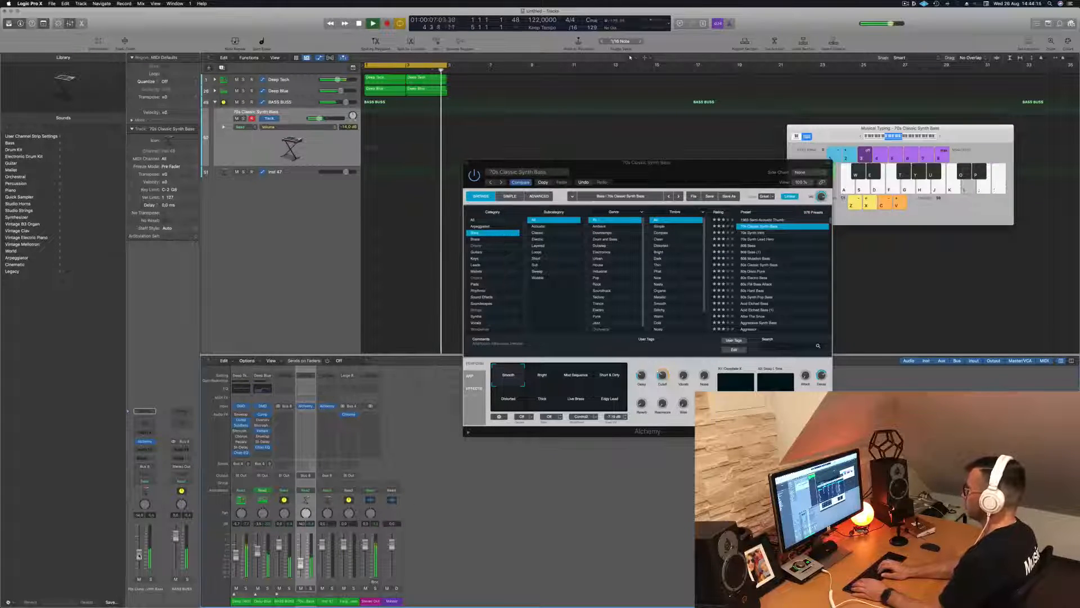
- Record a bass line on the 70s Classic Synth Bass track over the looping groove
key(r)
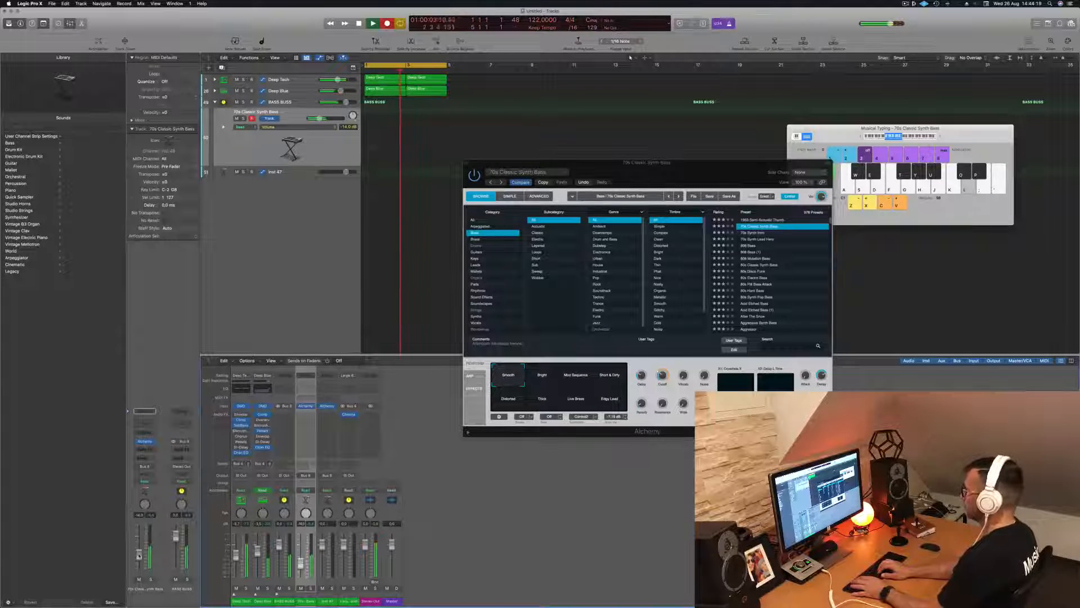
key(apostrophe)
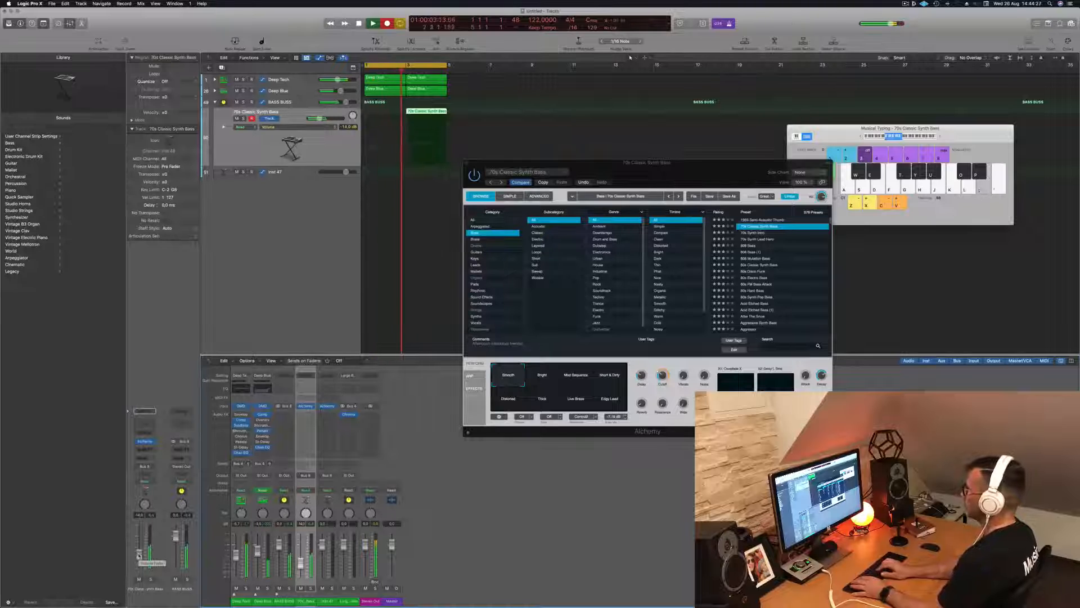
key(space)
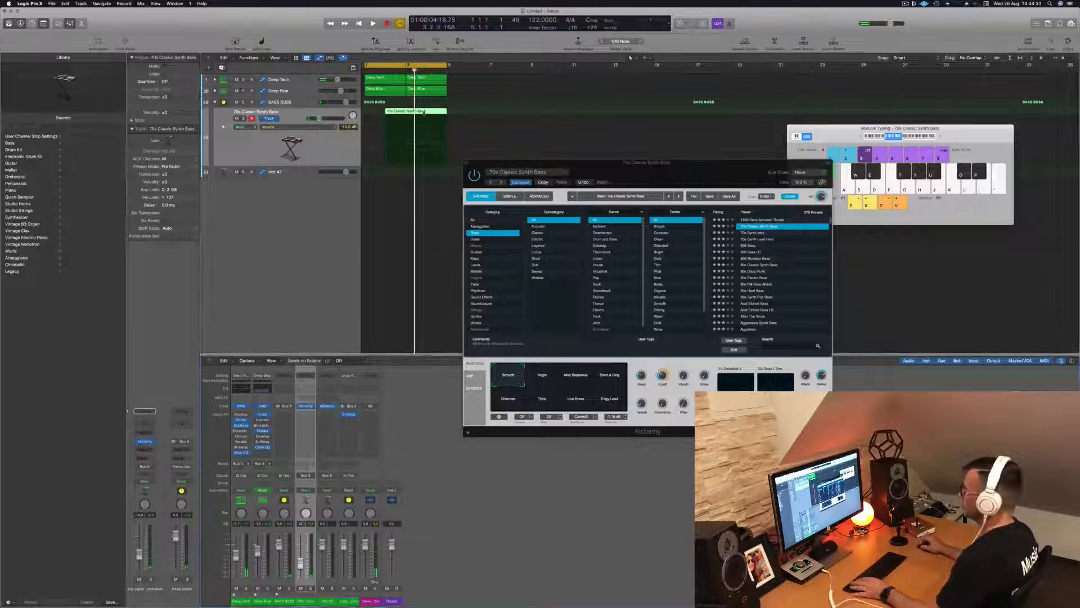
- Open the recorded bass region in the Piano Roll and extend its start back to bar 1 during playback
double_click(423, 112)
scroll(499, 520, down, 2)
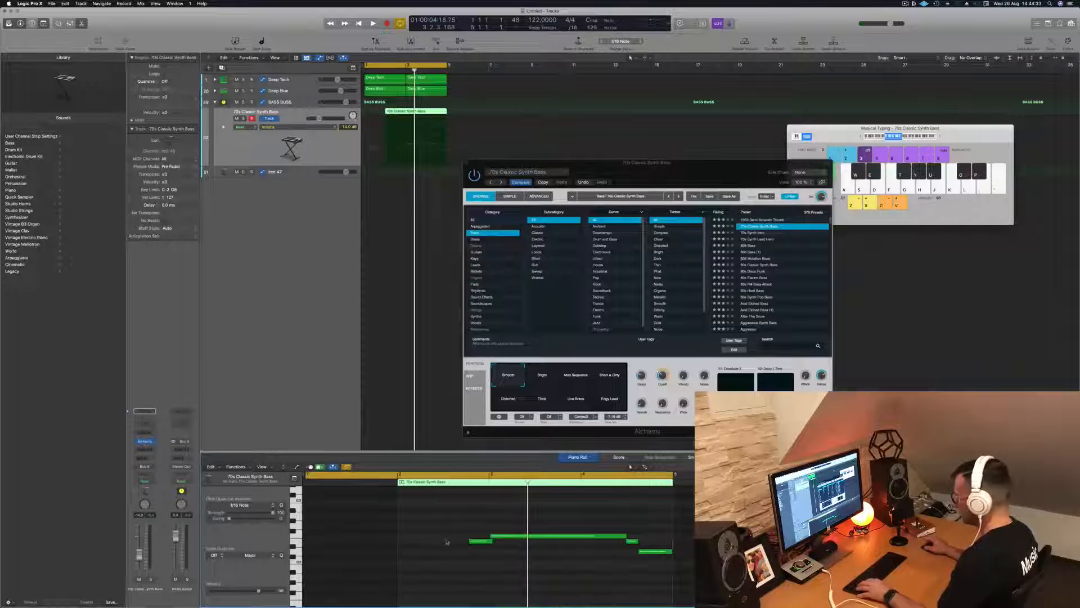
key(space)
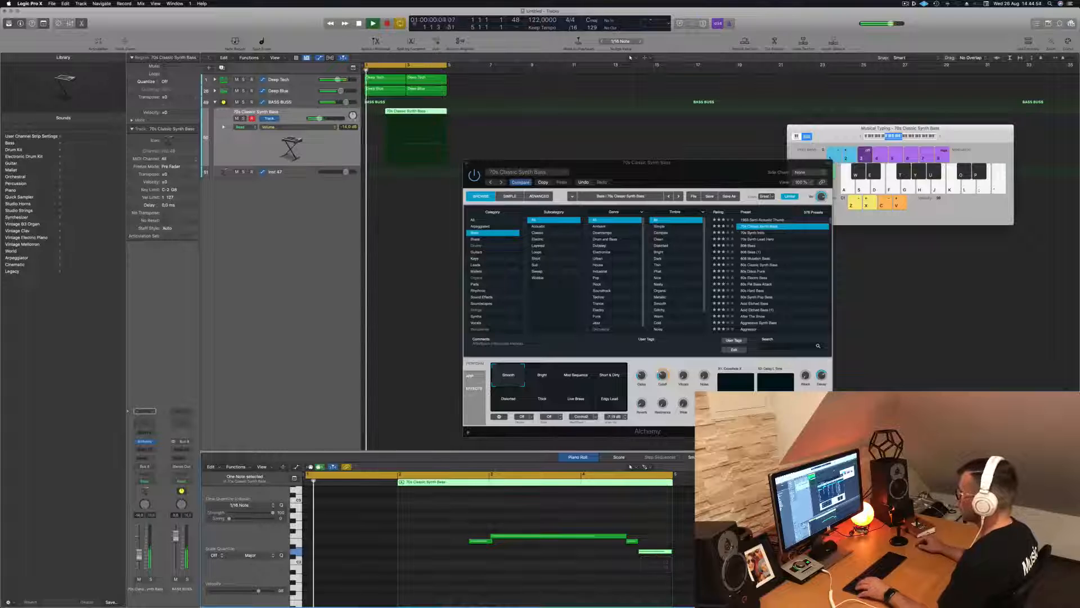
click(384, 129)
click(386, 112)
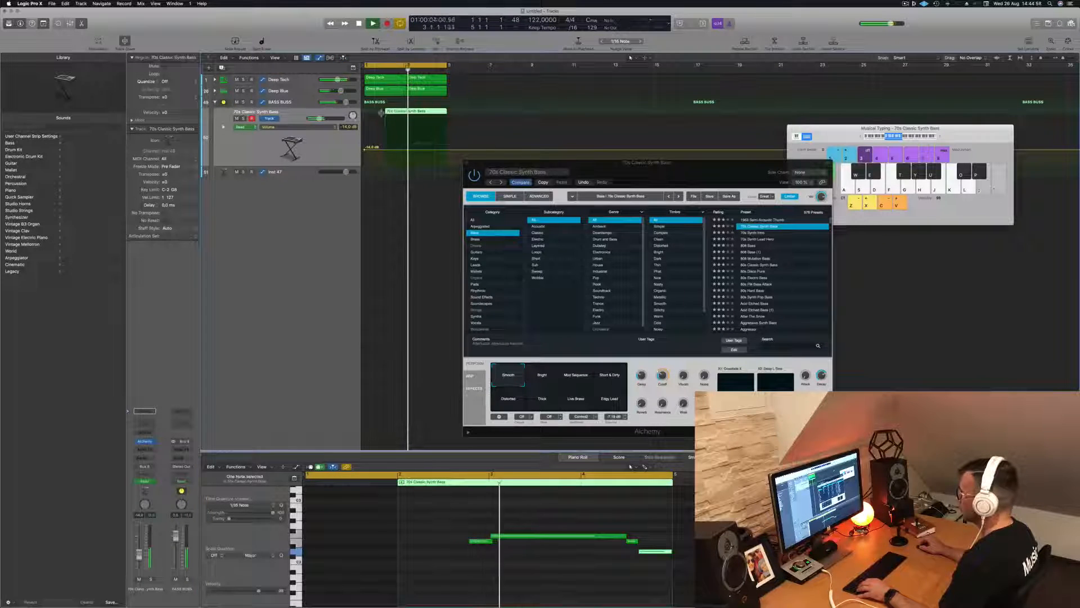
drag(386, 112, 365, 112)
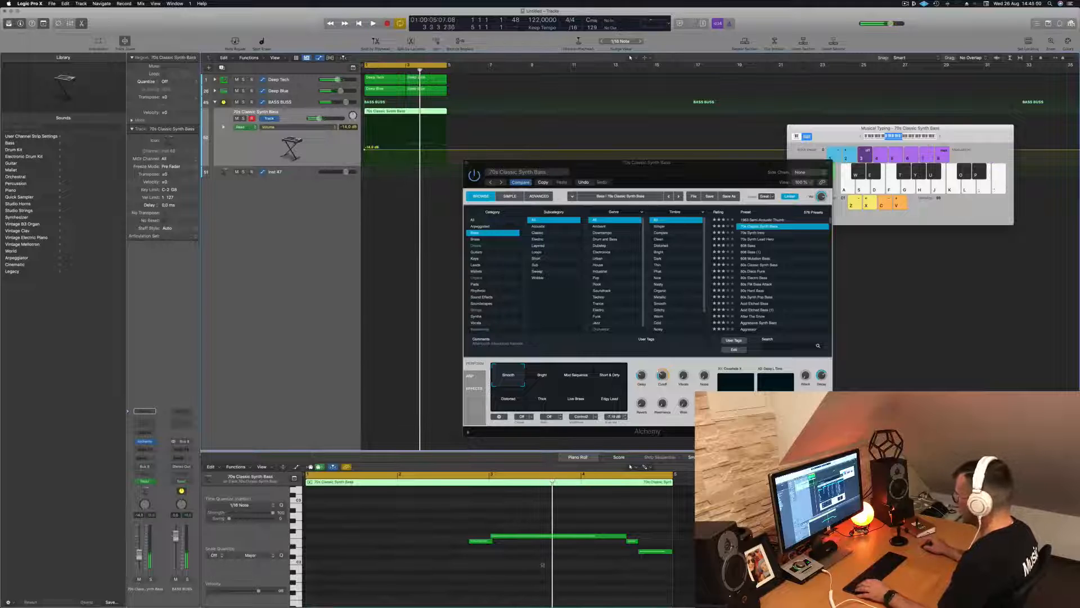
- Move the long bass note and the two notes following it to the start of the region and play the result
click(654, 552)
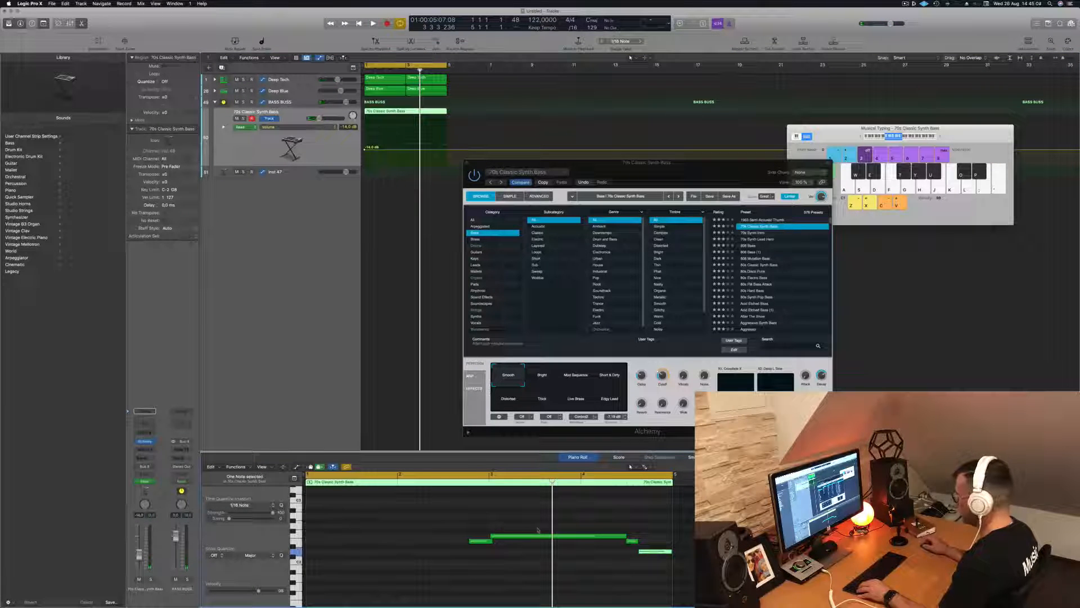
drag(510, 524, 682, 563)
drag(545, 537, 362, 537)
key(space)
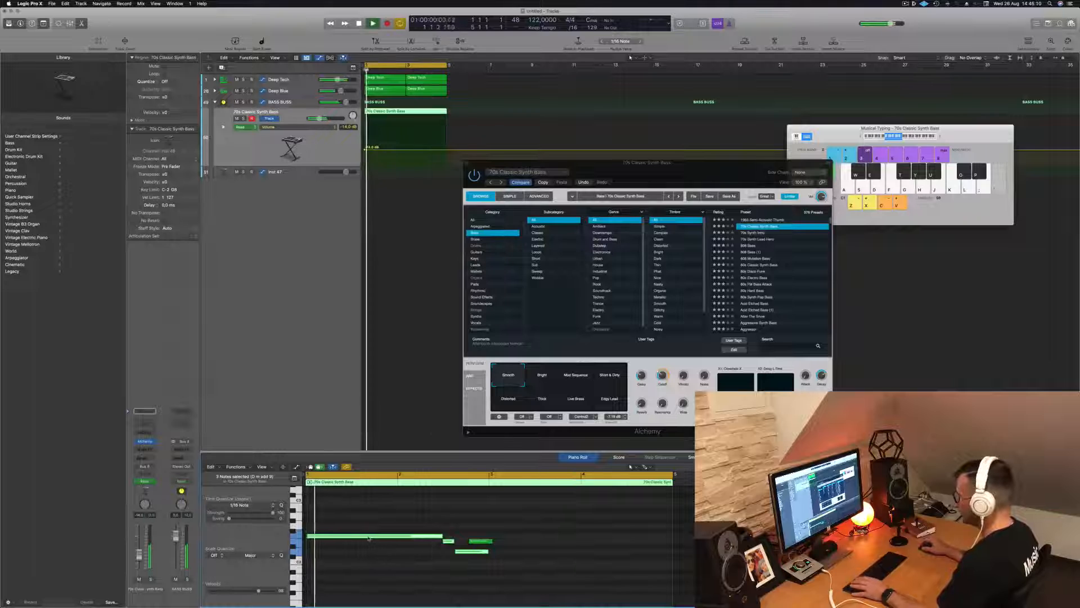
- Move the leftover short note to the region's end, lengthen the low note up to it and listen to the bass line
drag(482, 541, 649, 557)
click(529, 536)
key(super+a)
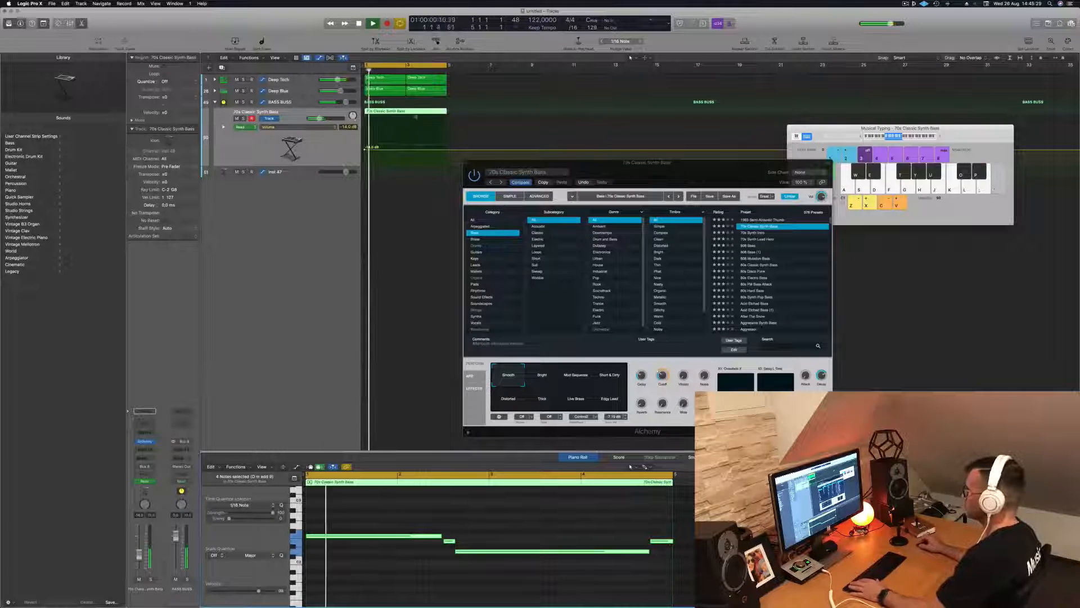
key(space)
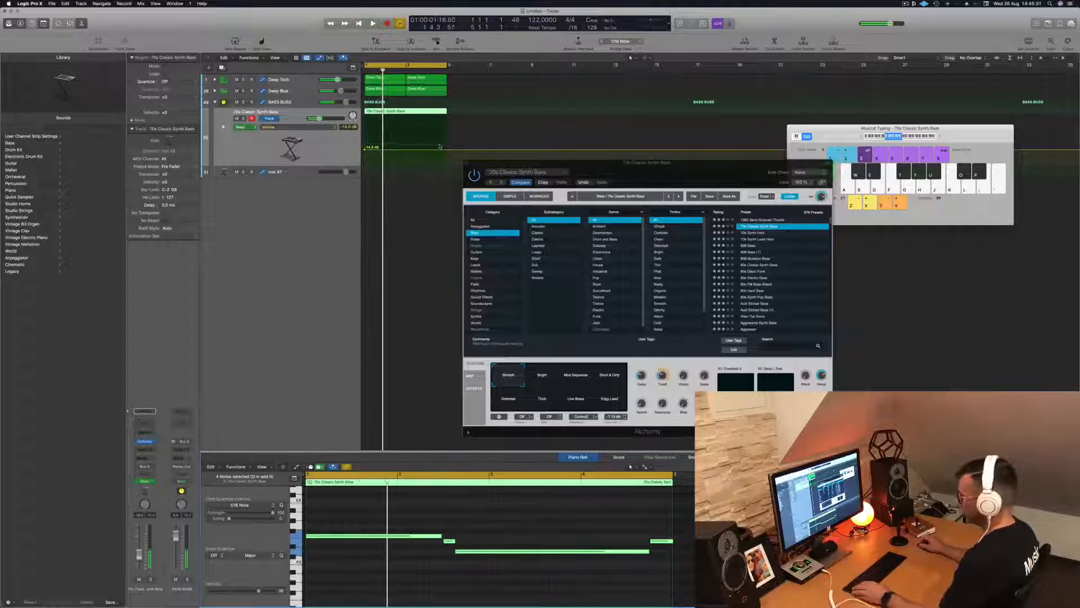
key(space)
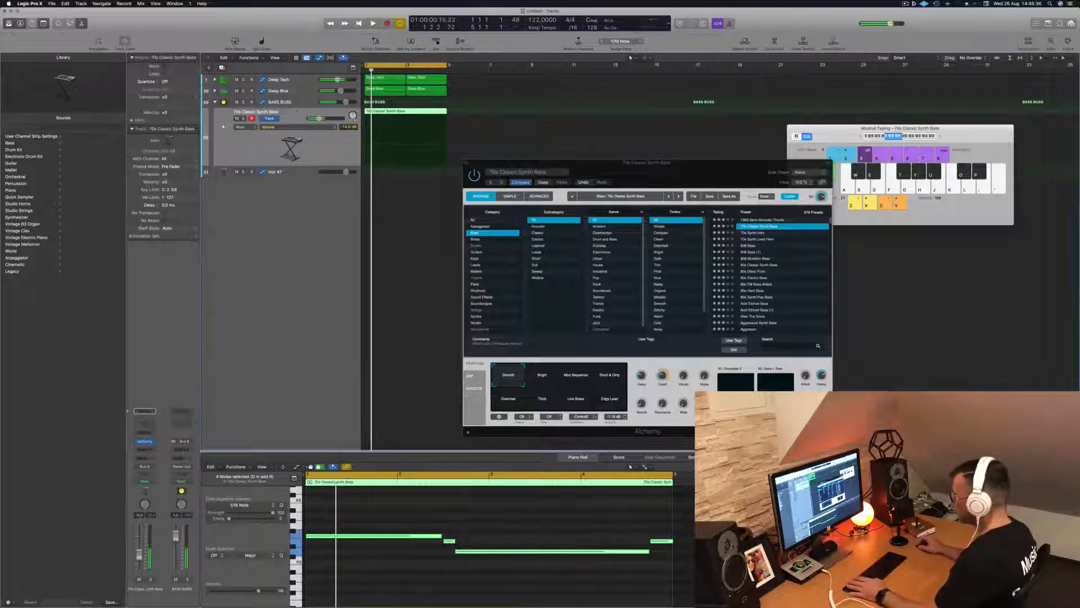
- Select the BASS BUSS stack and insert a Compressor on its channel strip
click(300, 103)
key(space)
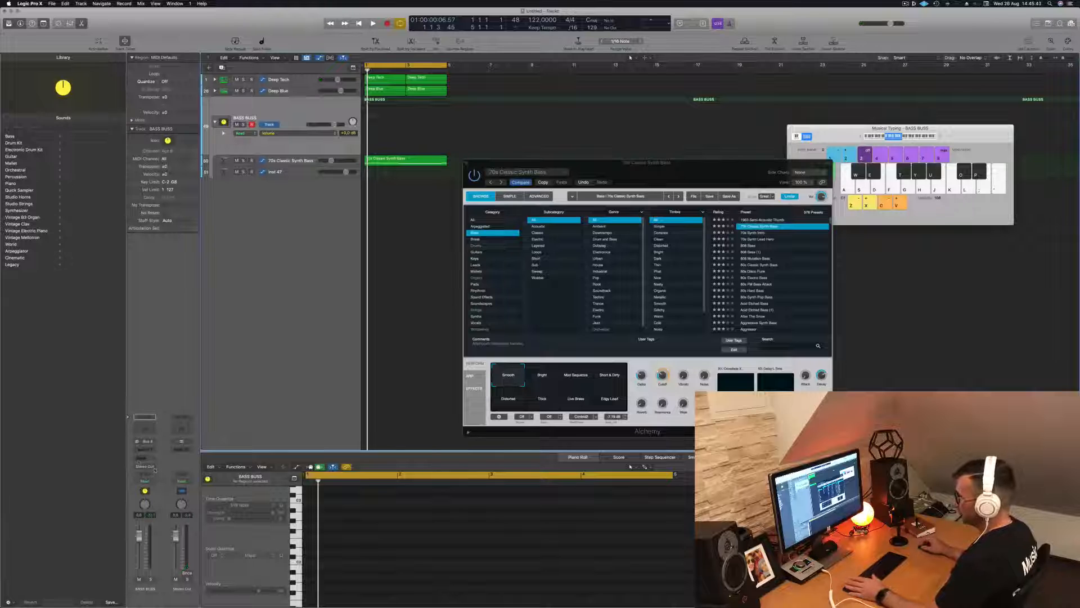
click(138, 448)
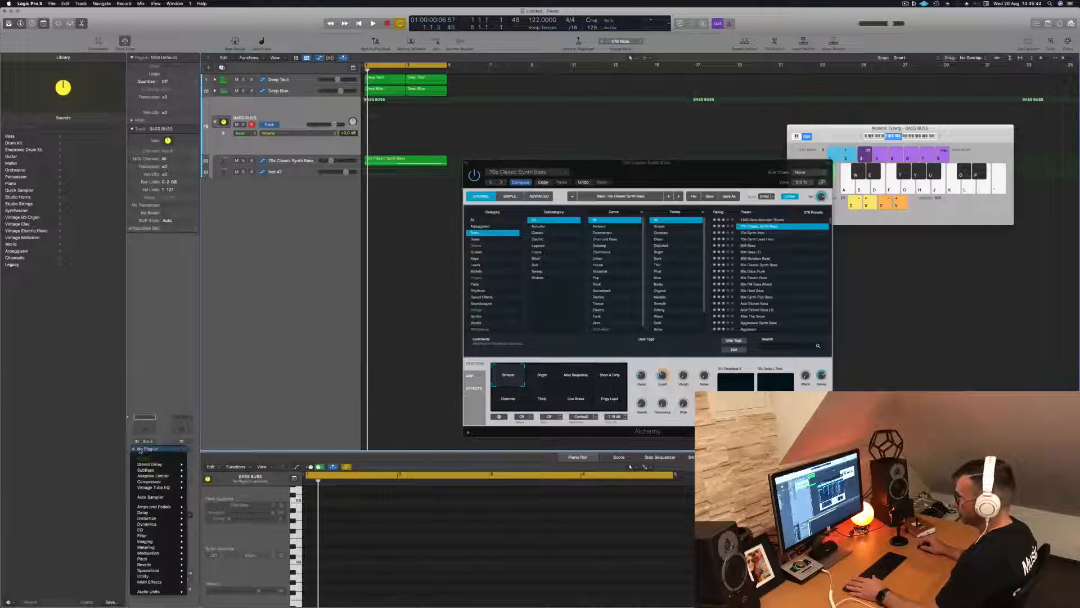
click(170, 398)
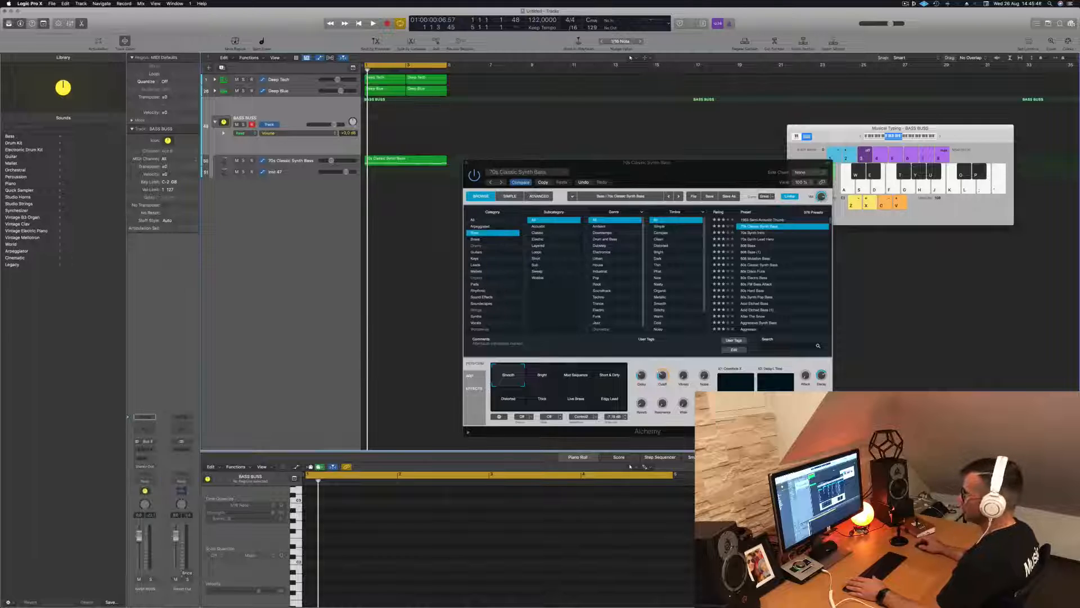
key(space)
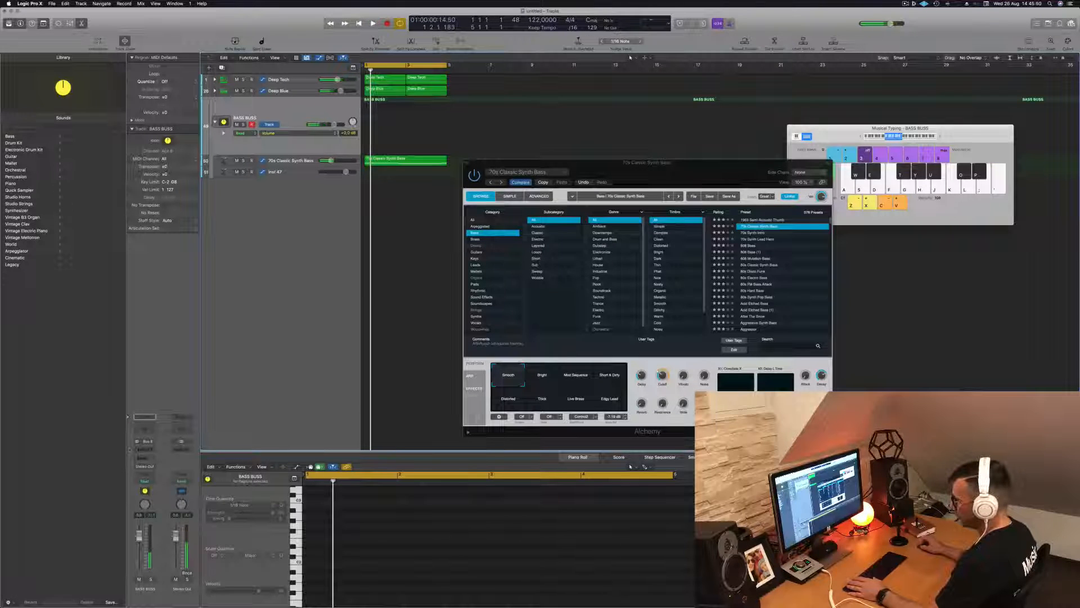
click(146, 449)
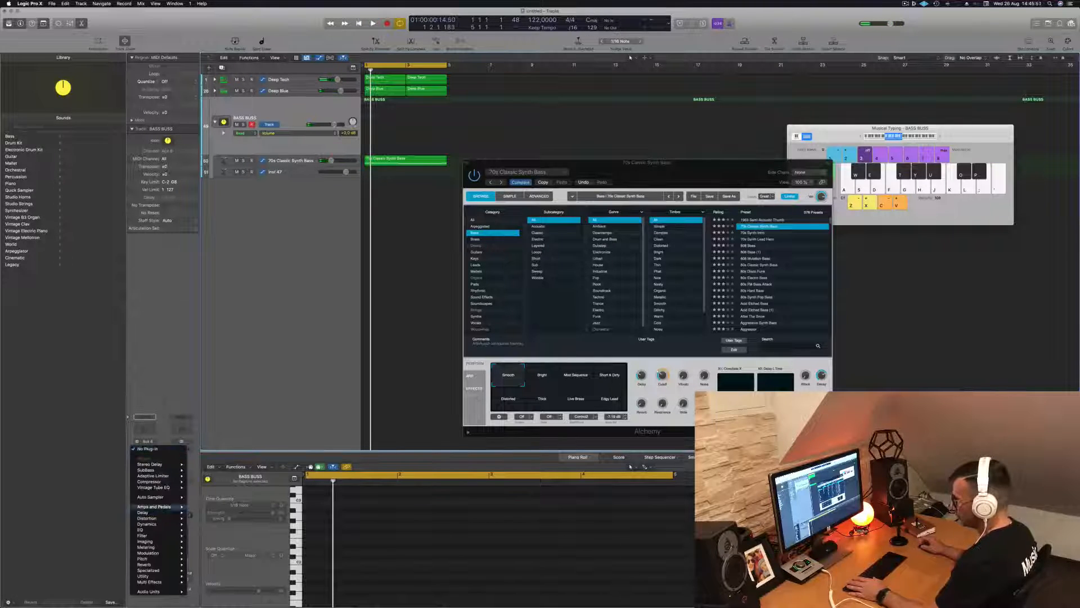
click(203, 482)
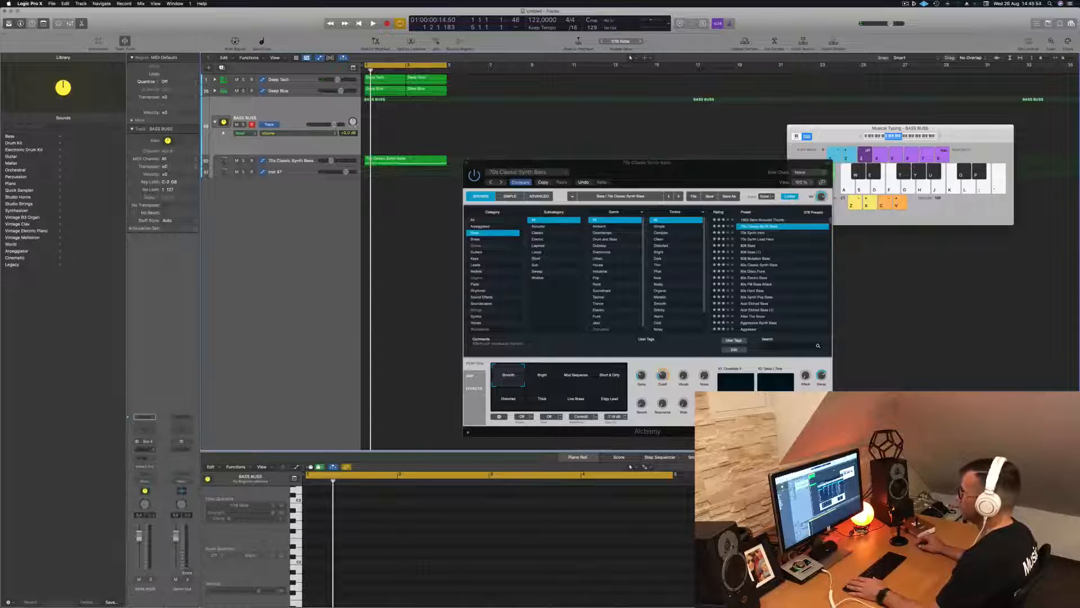
- Set the Compressor's side chain to Kick 1 - Deep Tech (Inst 1), move its window aside and start playback
click(636, 99)
mouse_move(633, 116)
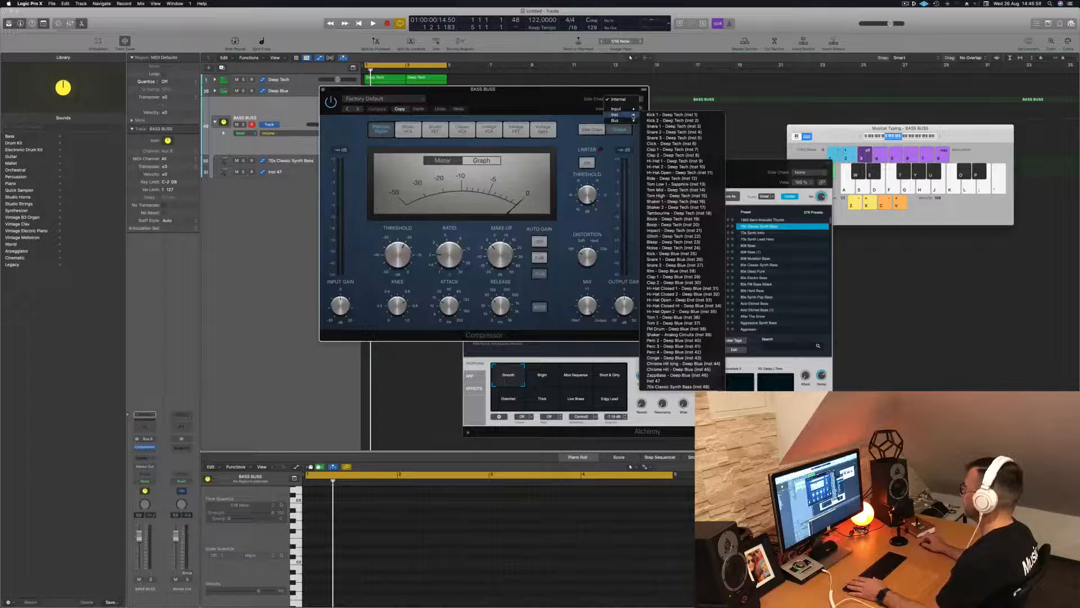
click(672, 115)
drag(483, 89, 756, 106)
key(space)
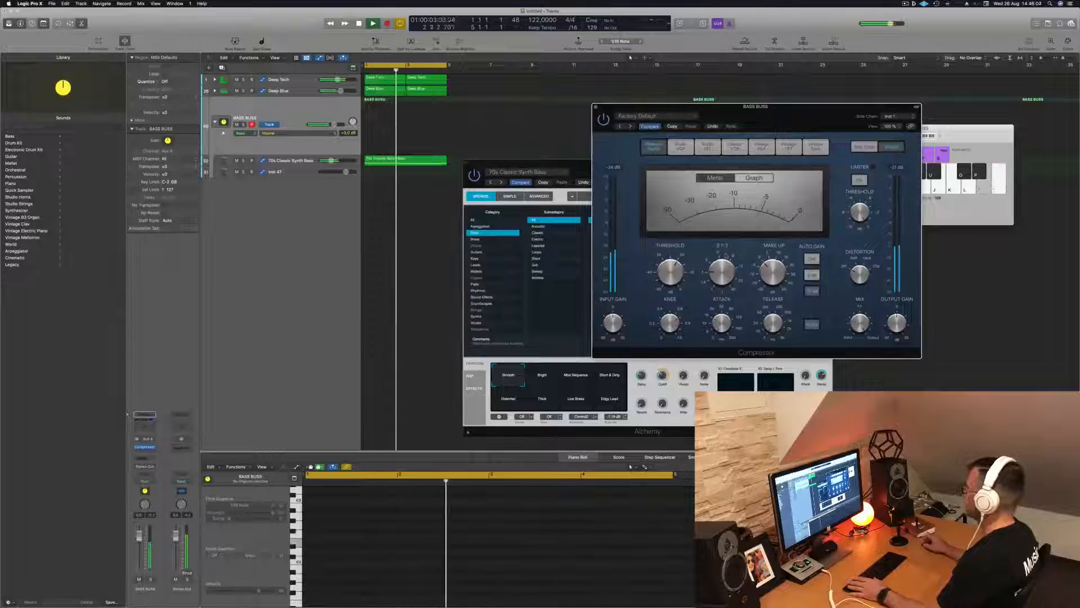
- Raise the ratio of the BASS BUSS Compressor and reposition its window while the groove plays
drag(721, 270, 722, 253)
drag(703, 106, 629, 151)
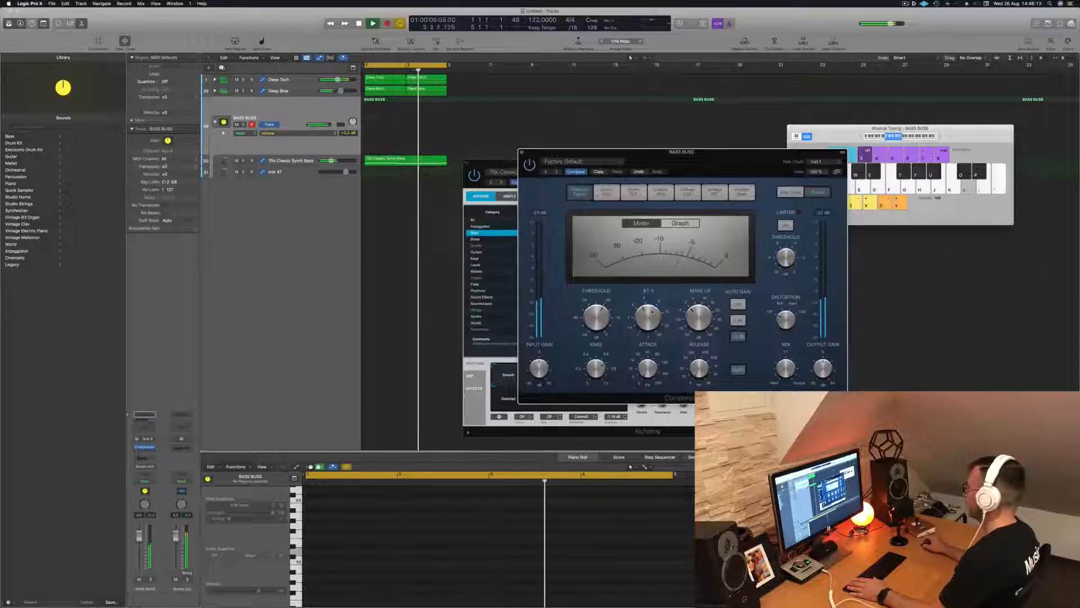
drag(725, 152, 764, 142)
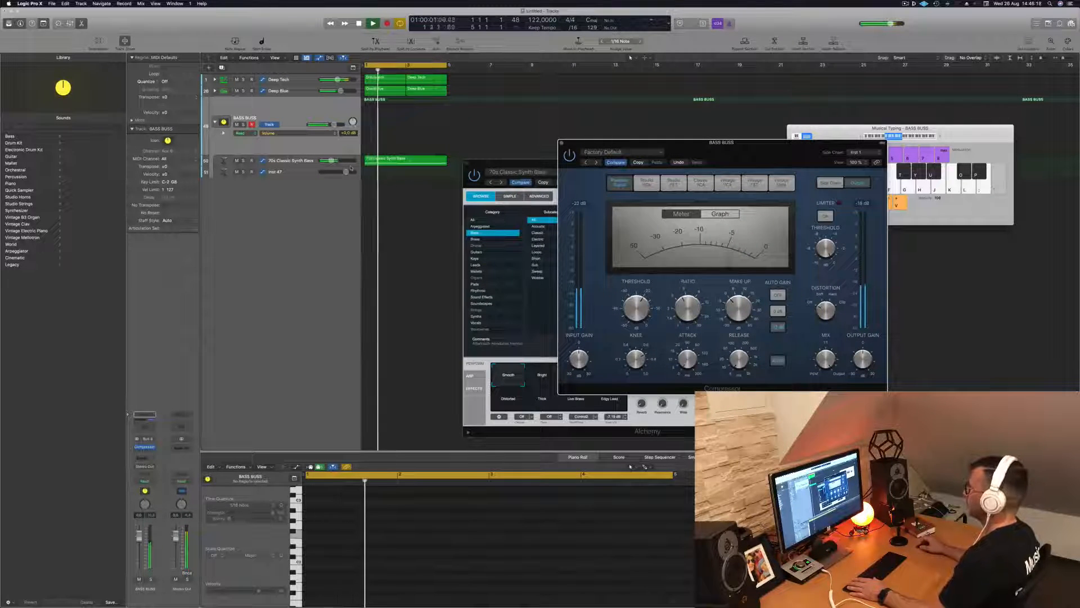
- Select the 70s Classic Synth Bass track and bring its Alchemy window to the front
click(290, 161)
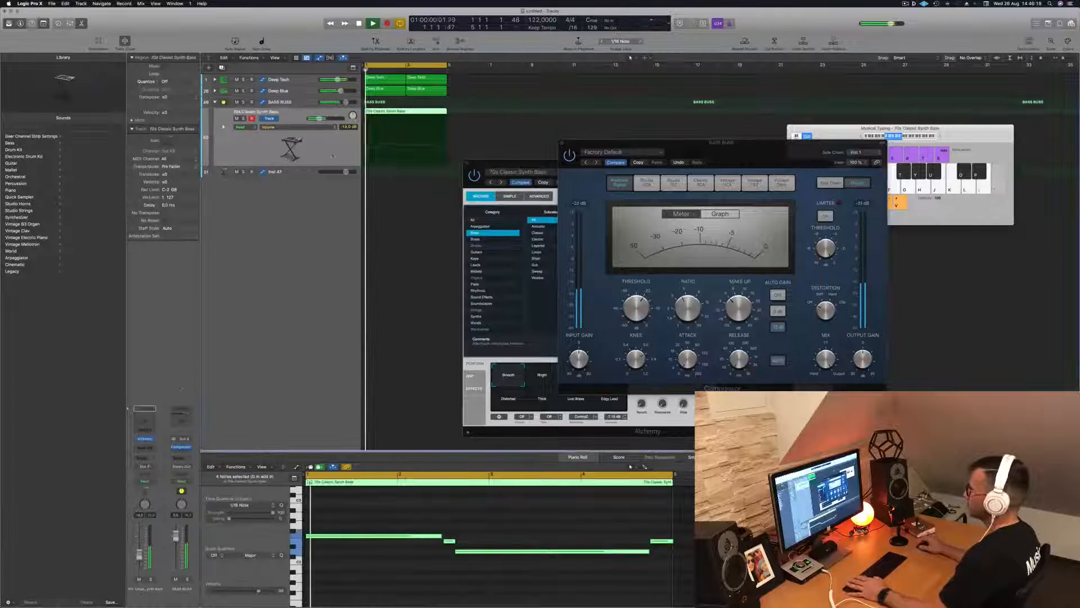
click(145, 439)
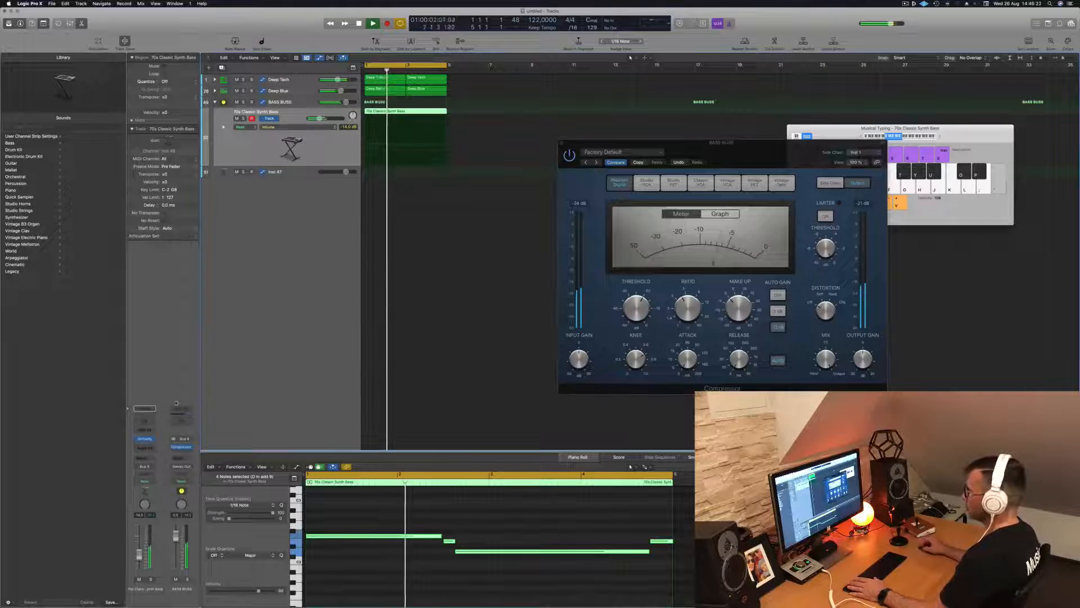
click(145, 439)
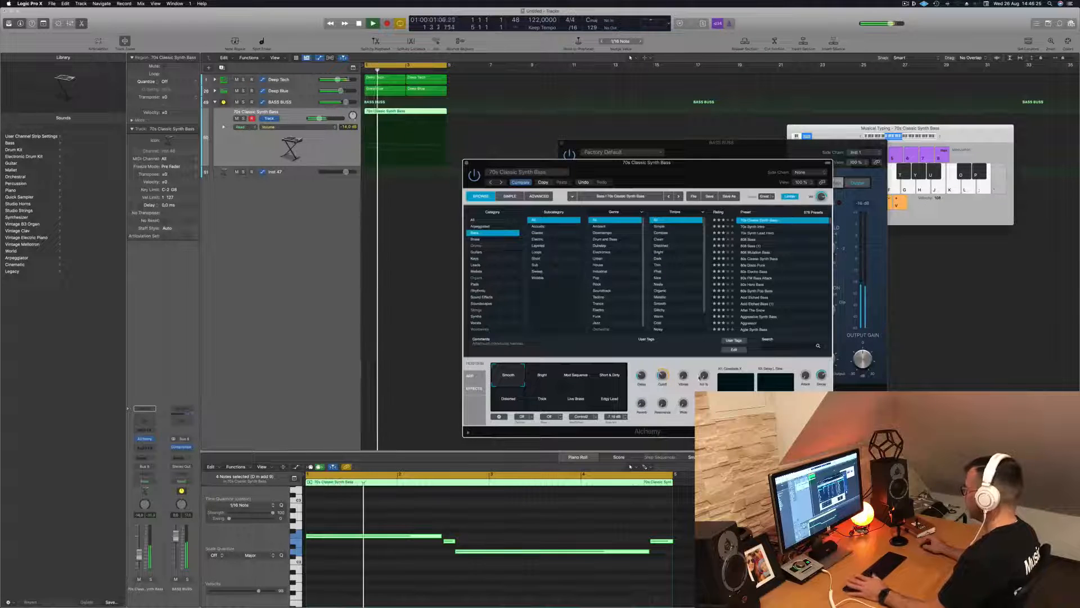
- Audition Alchemy's performance variations such as Short & Dirty and Live Brass, return to Smooth and replay from the beginning
click(541, 377)
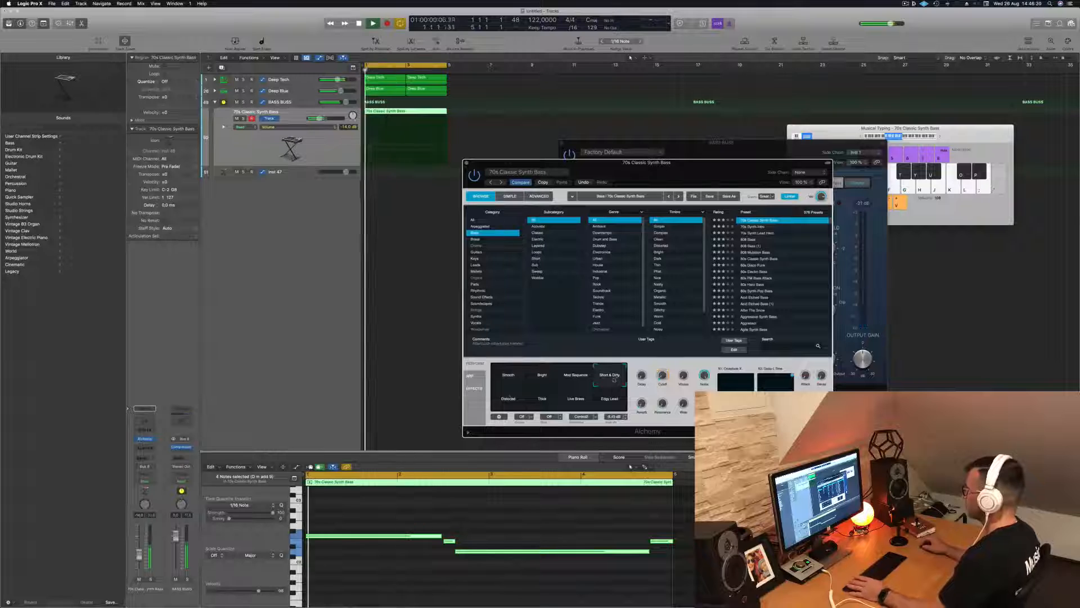
click(524, 404)
click(576, 400)
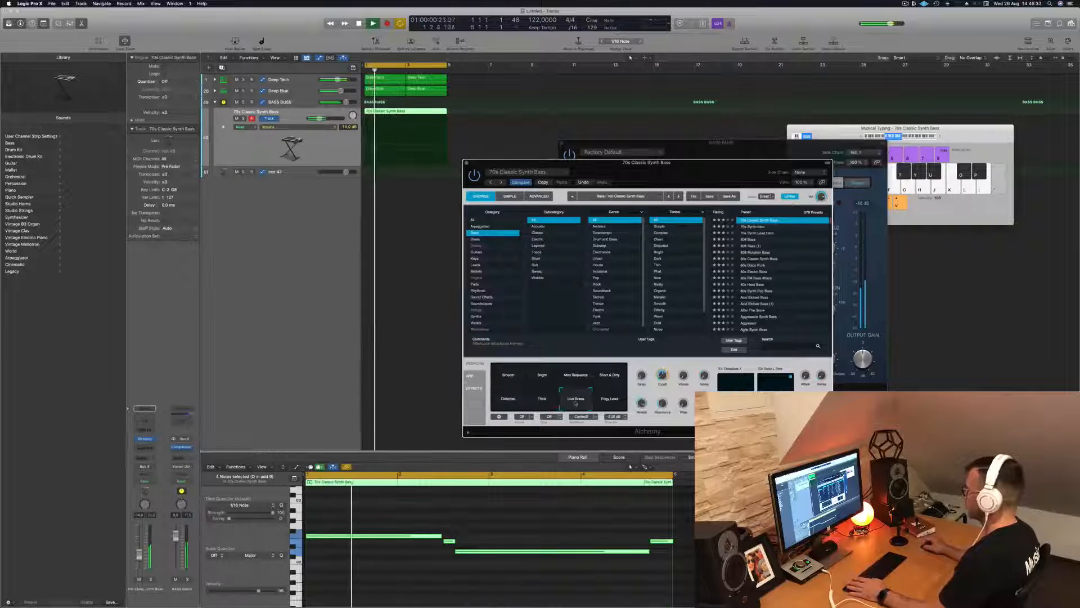
click(612, 404)
click(507, 375)
key(Return)
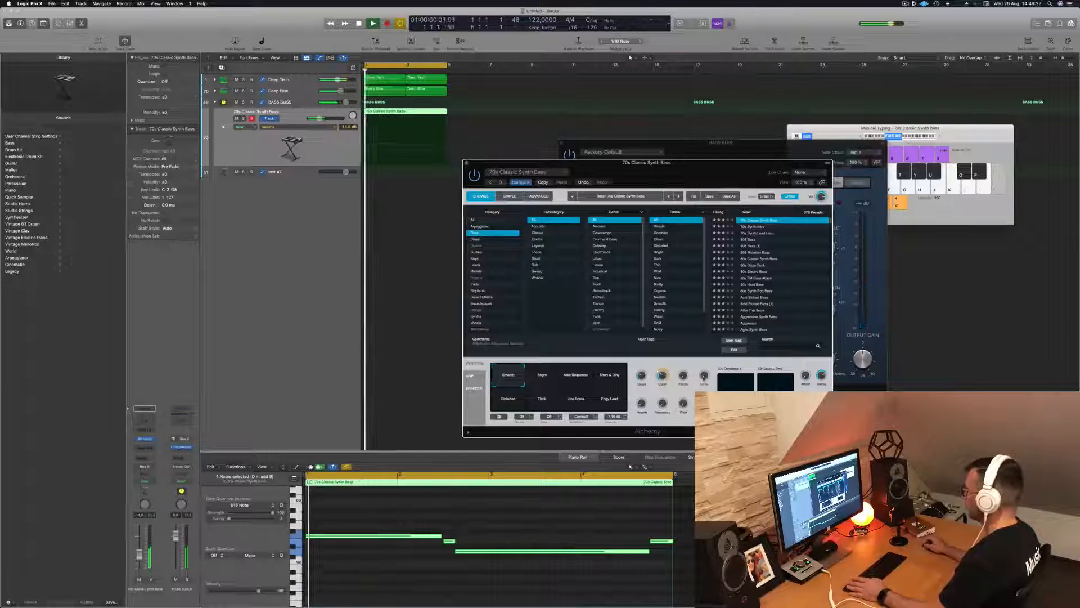
- Close the Alchemy window and copy the 70s Classic Synth Bass region onto the Inst 47 track below
key(Return)
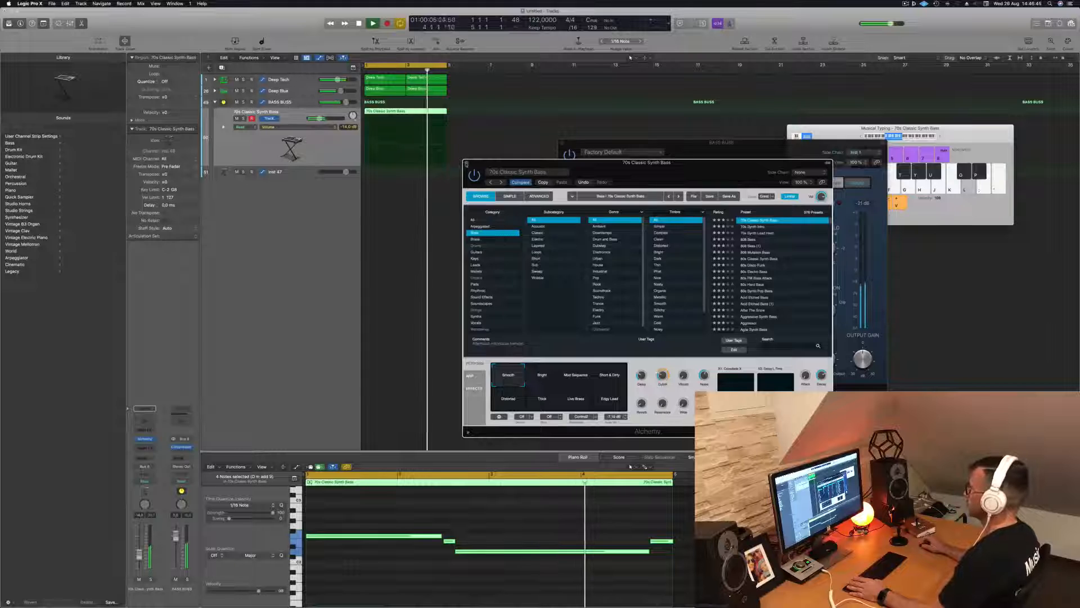
click(466, 162)
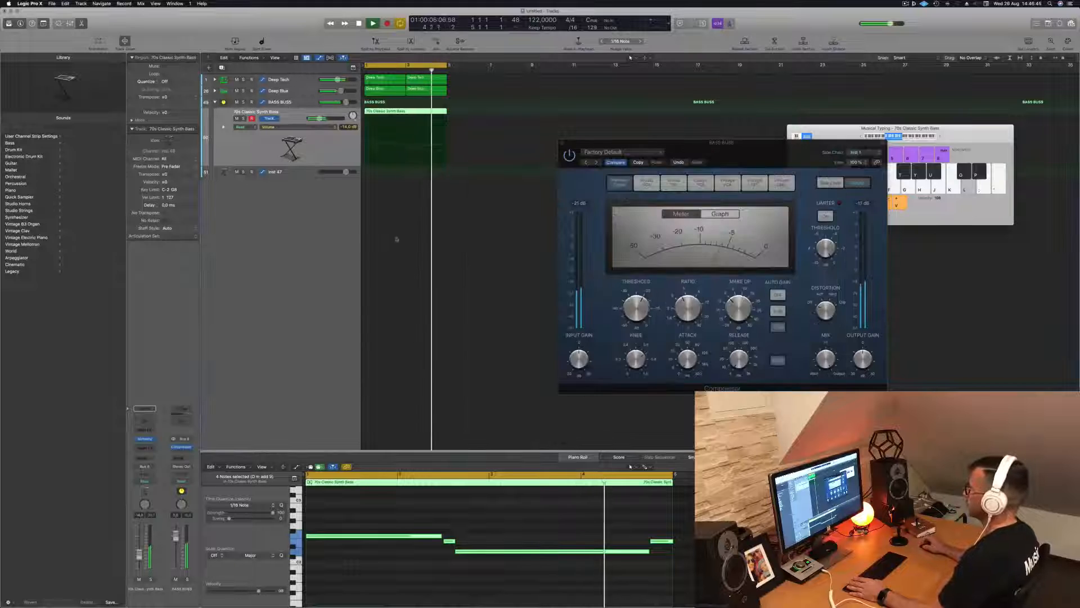
click(307, 173)
click(413, 113)
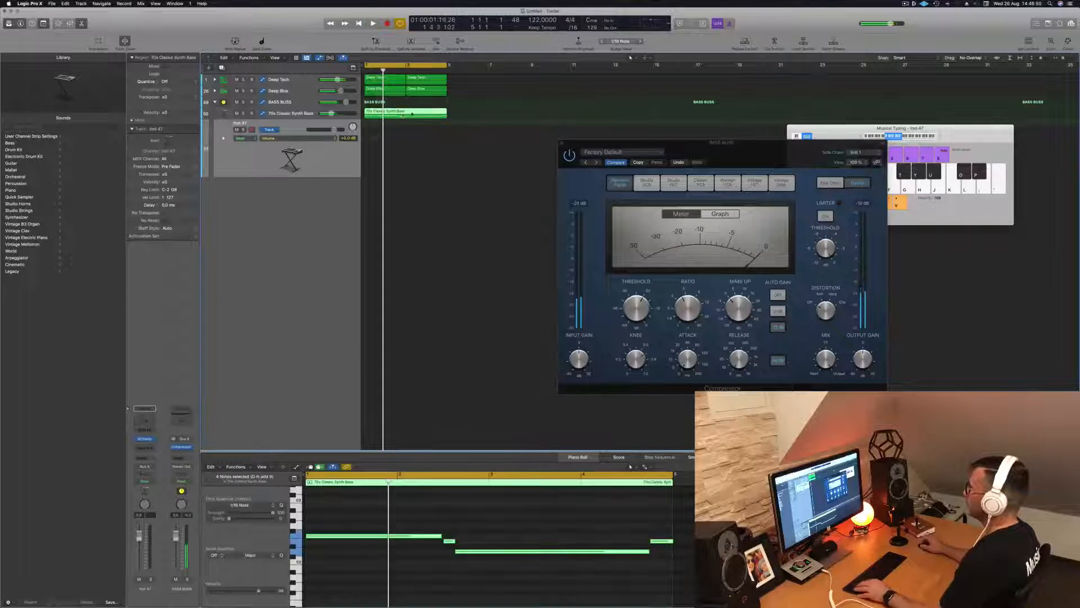
drag(403, 117, 403, 141)
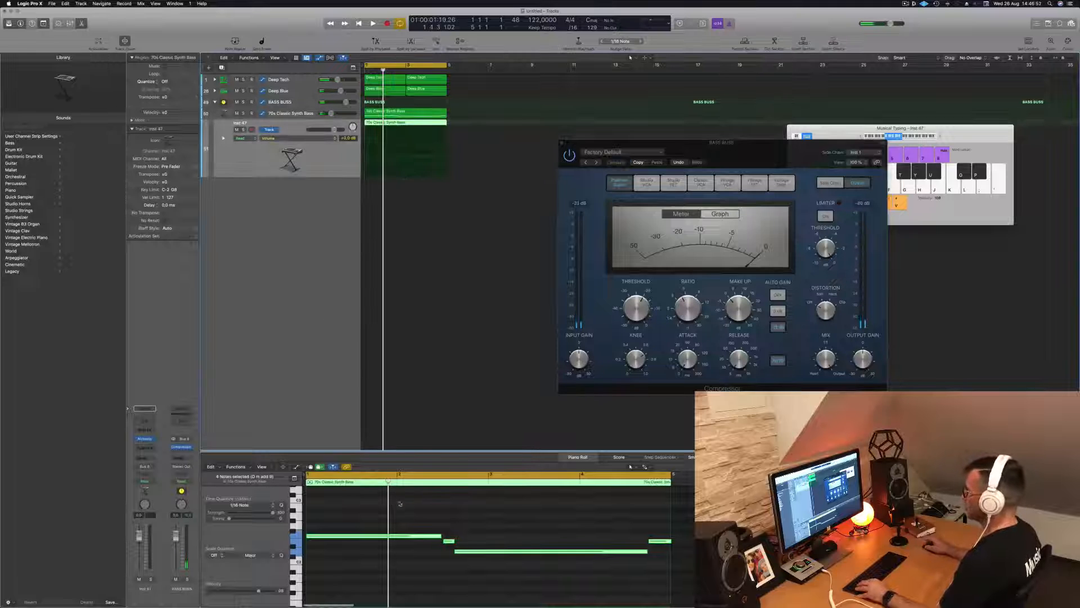
- Lower the Inst 47 track to about -9.2 dB and turn its region's first long note into eight short notes of the same pitch
click(415, 536)
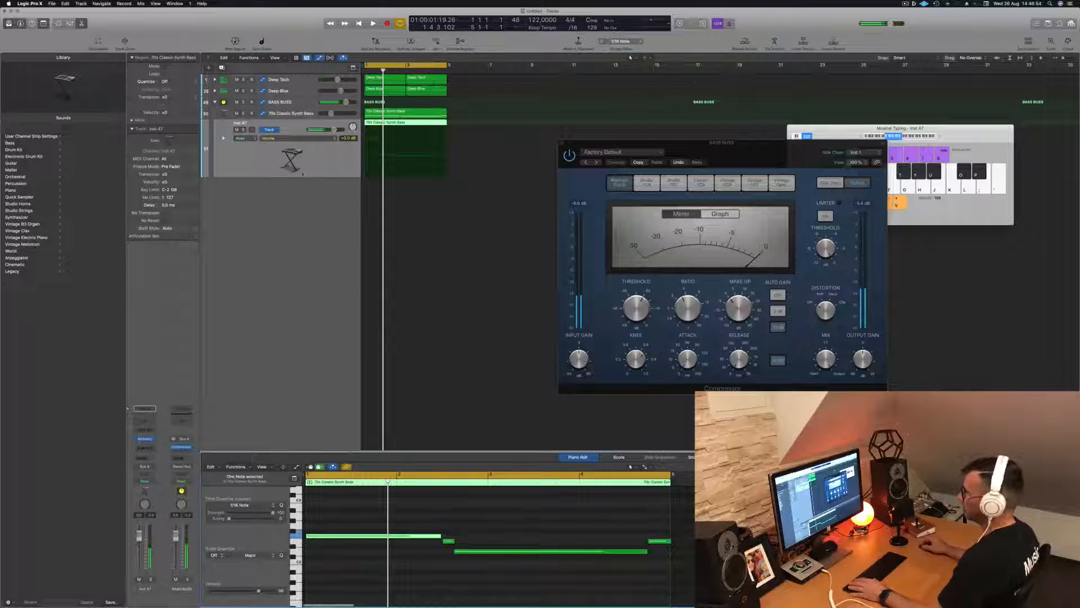
key(space)
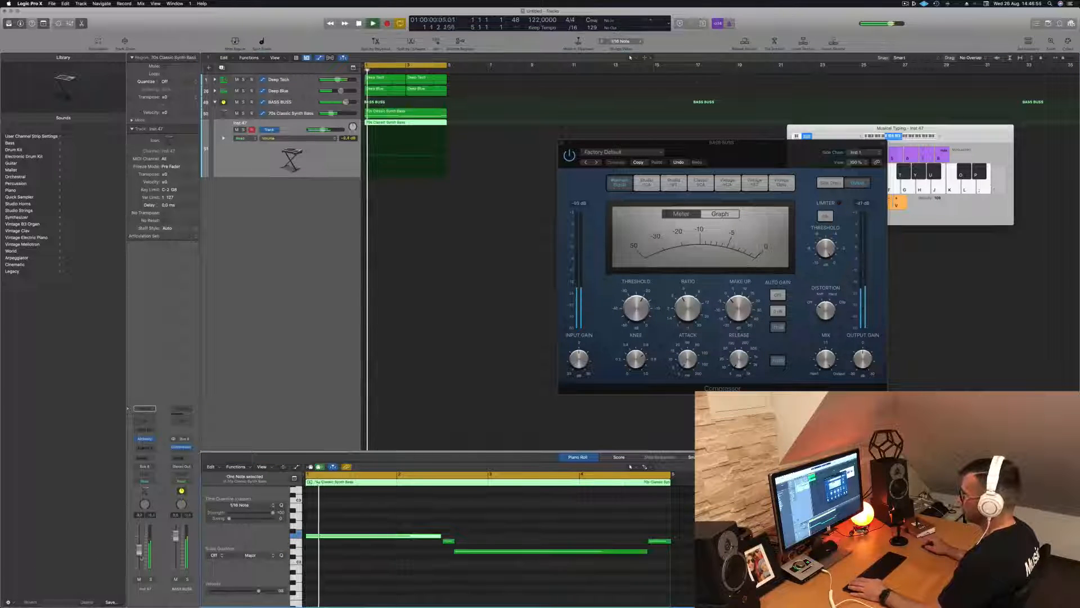
drag(439, 535, 387, 542)
scroll(312, 536, up, 1)
key(space)
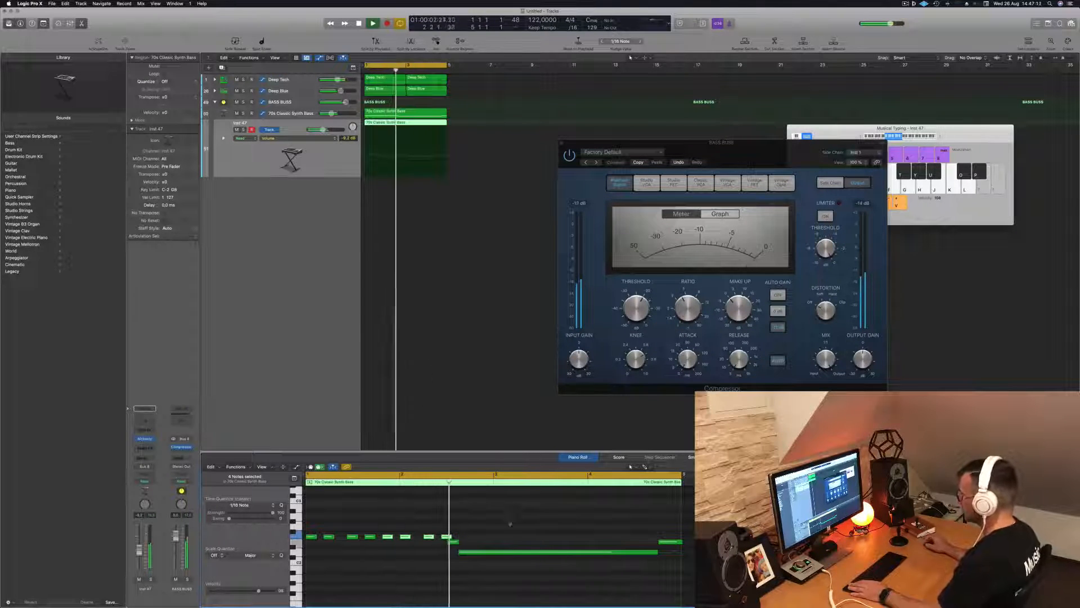
- Respace the end of the short-note row by removing the last note, moving the seventh earlier and copying it as the eighth
key(space)
click(446, 536)
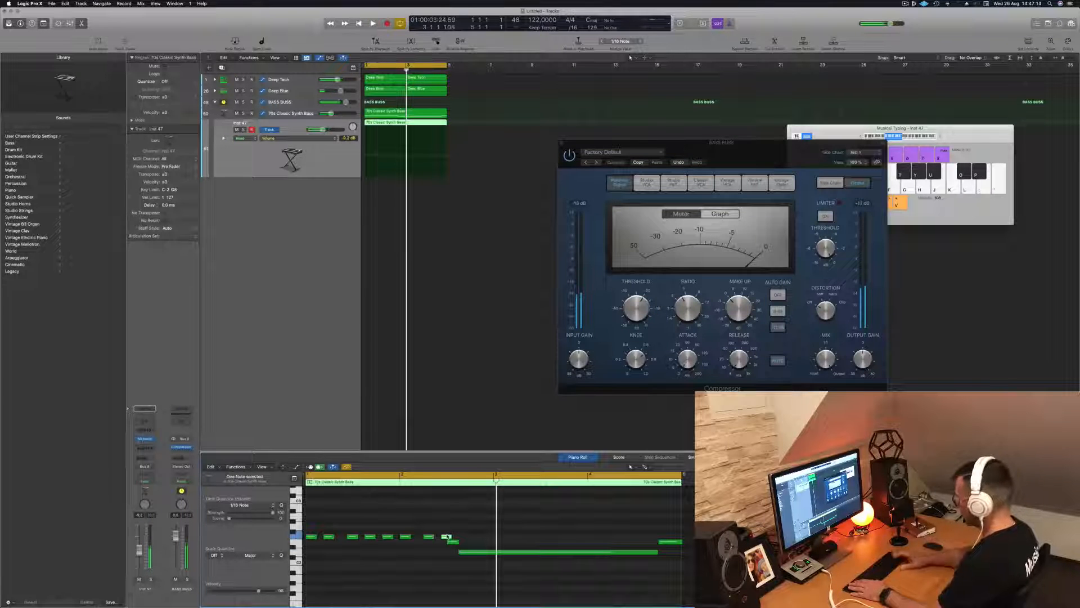
key(space)
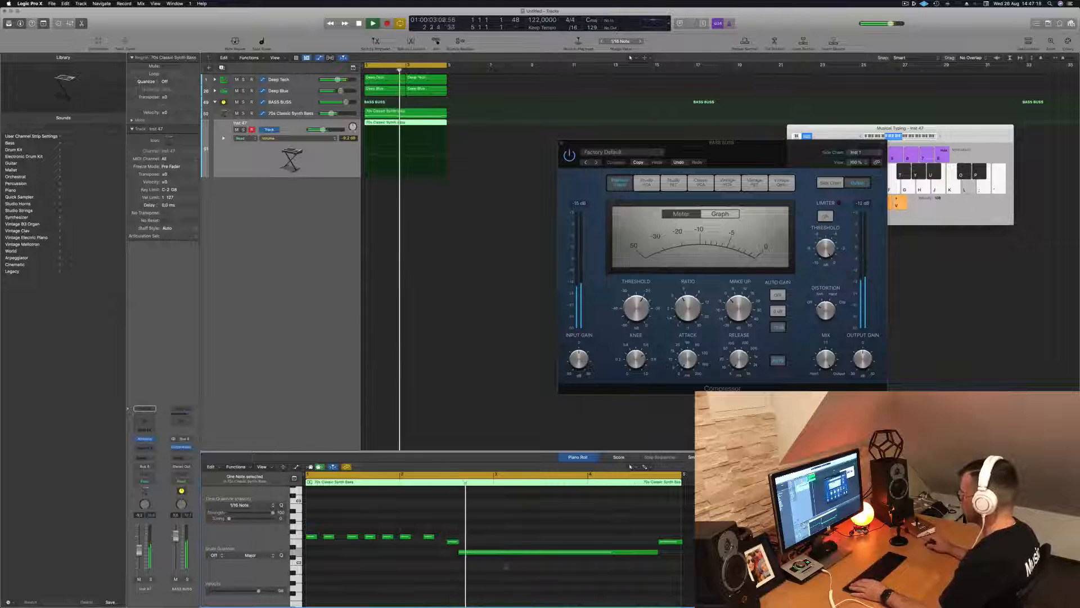
key(Return)
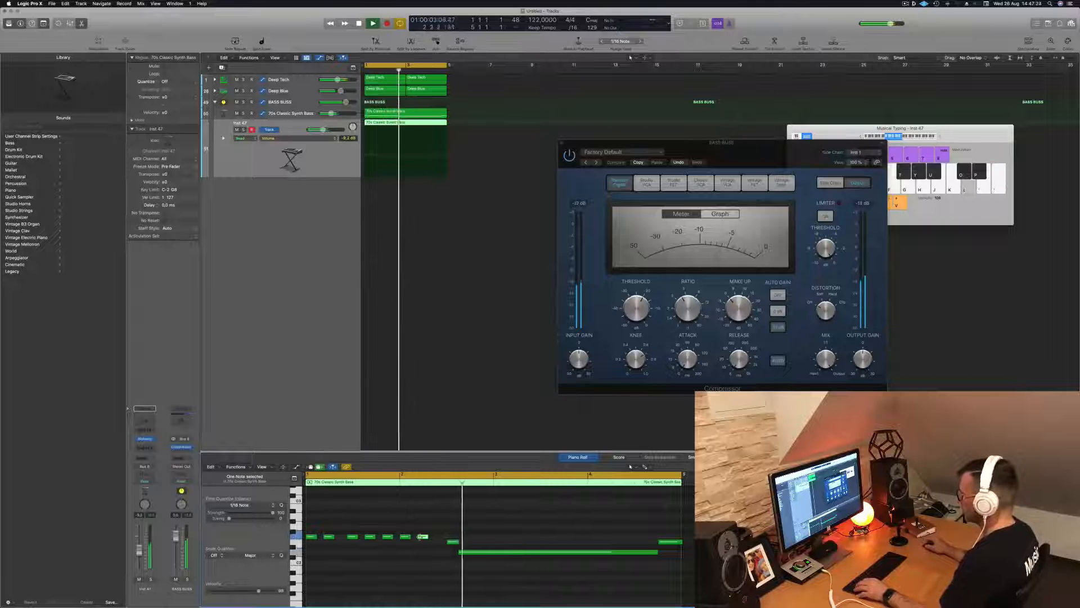
drag(428, 543, 443, 543)
key(Return)
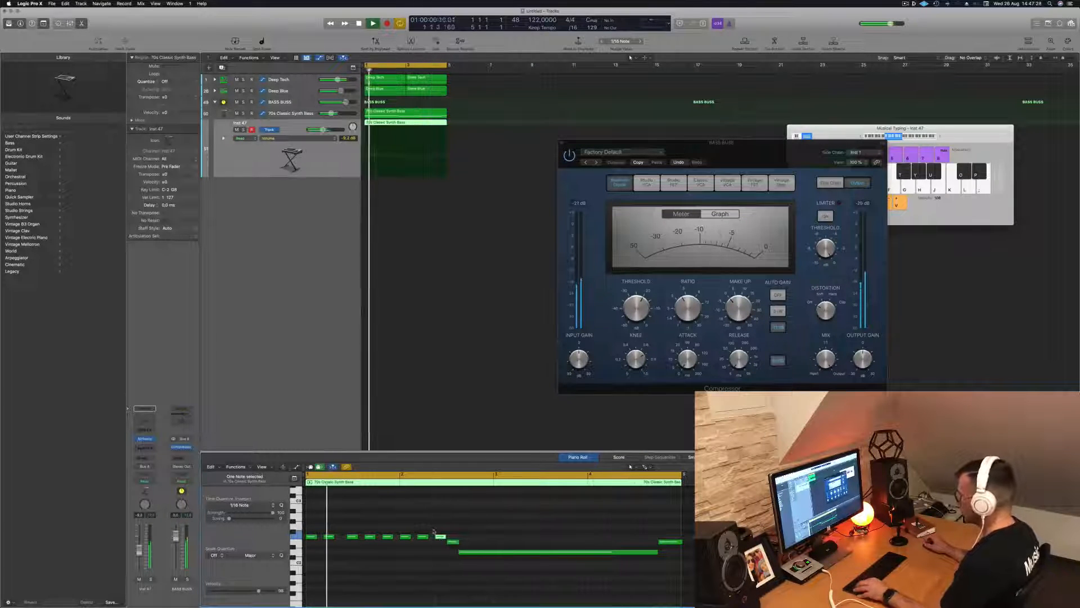
scroll(432, 403, down, 3)
scroll(442, 399, down, 1)
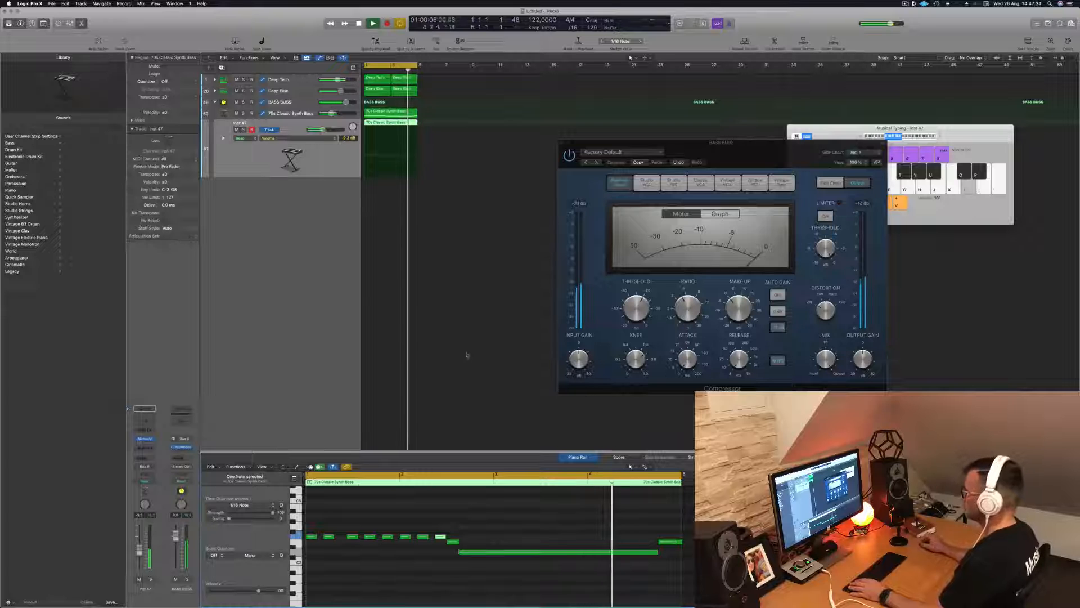
- Load the Bright Punchy Synth preset from the Brass category in Inst 47's Alchemy while the groove plays
click(145, 438)
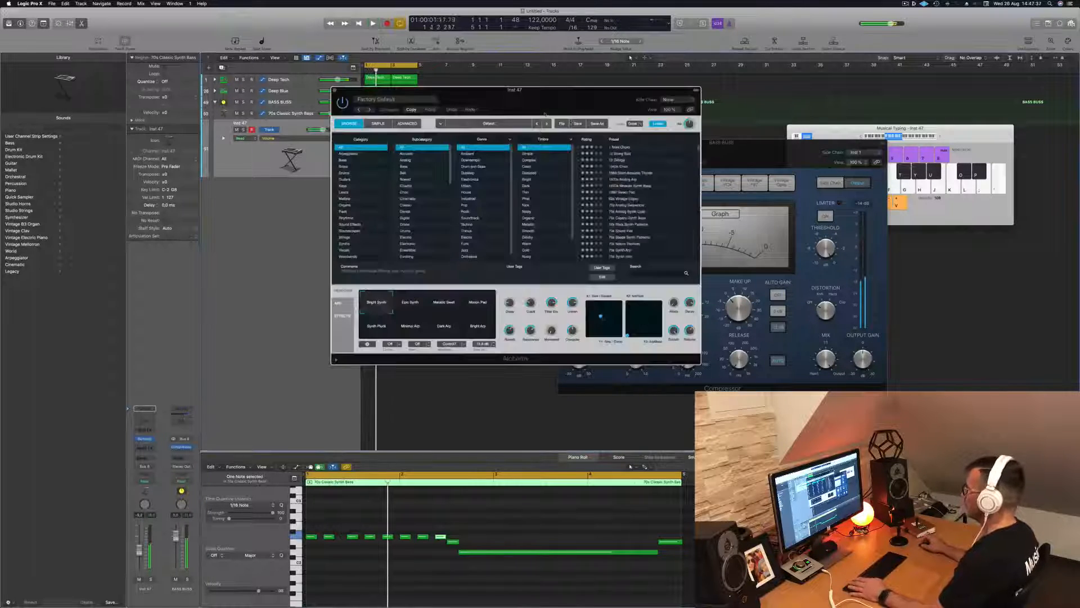
click(344, 166)
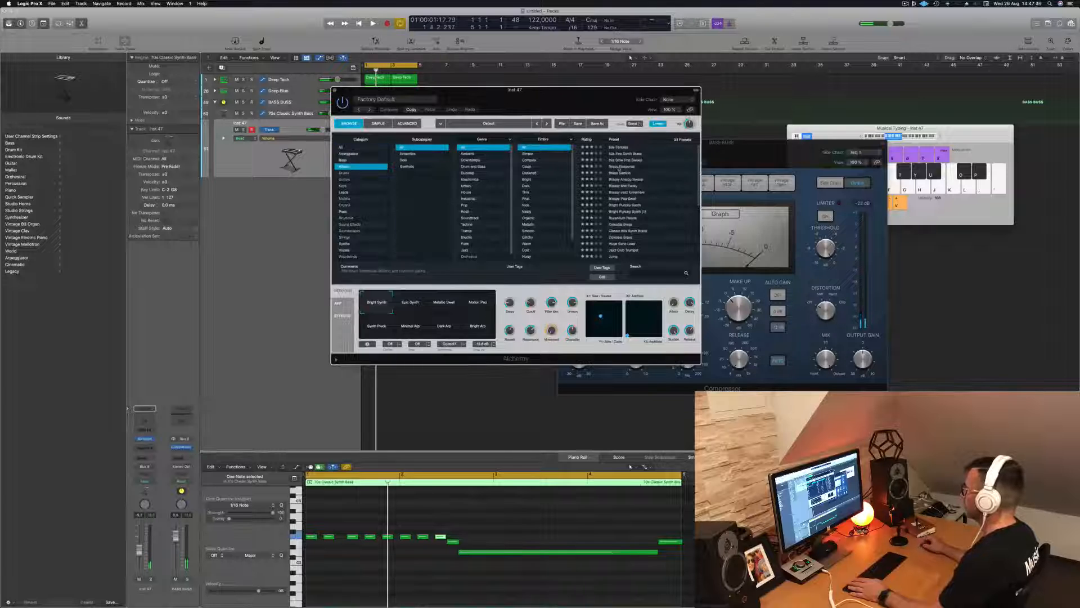
key(space)
drag(537, 91, 630, 120)
click(719, 234)
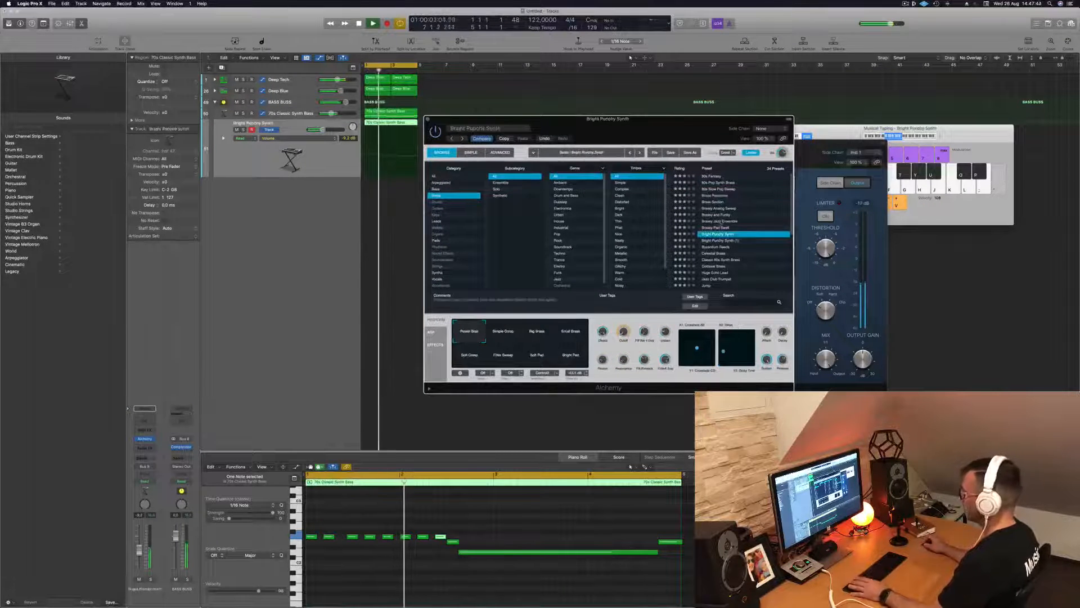
- Try all notes of the Bright Punchy Synth region one octave lower and return them to their original pitch
click(506, 515)
key(super+a)
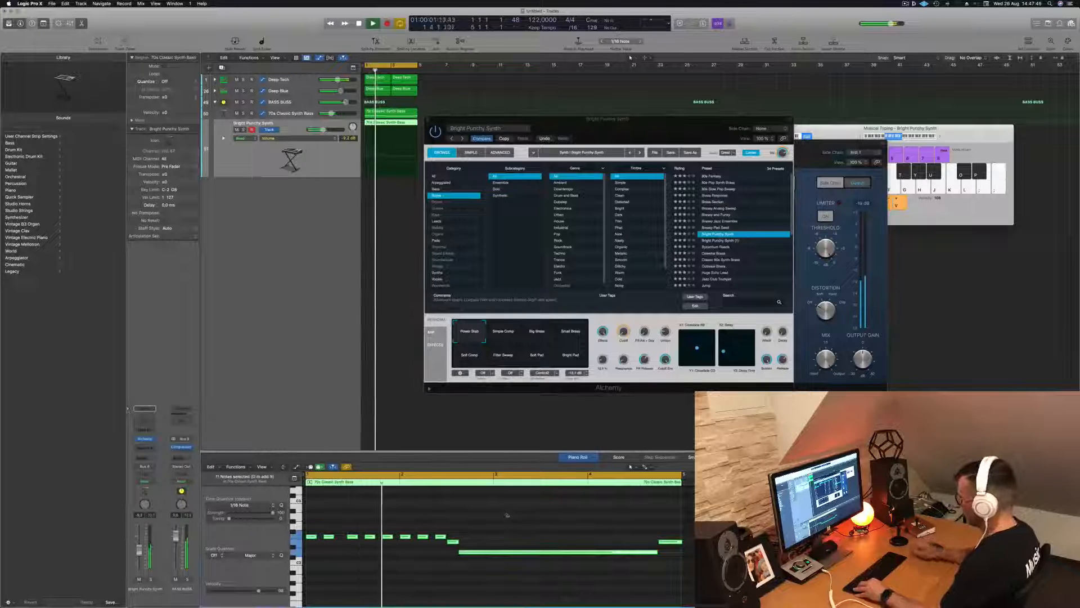
key(alt+shift+Down)
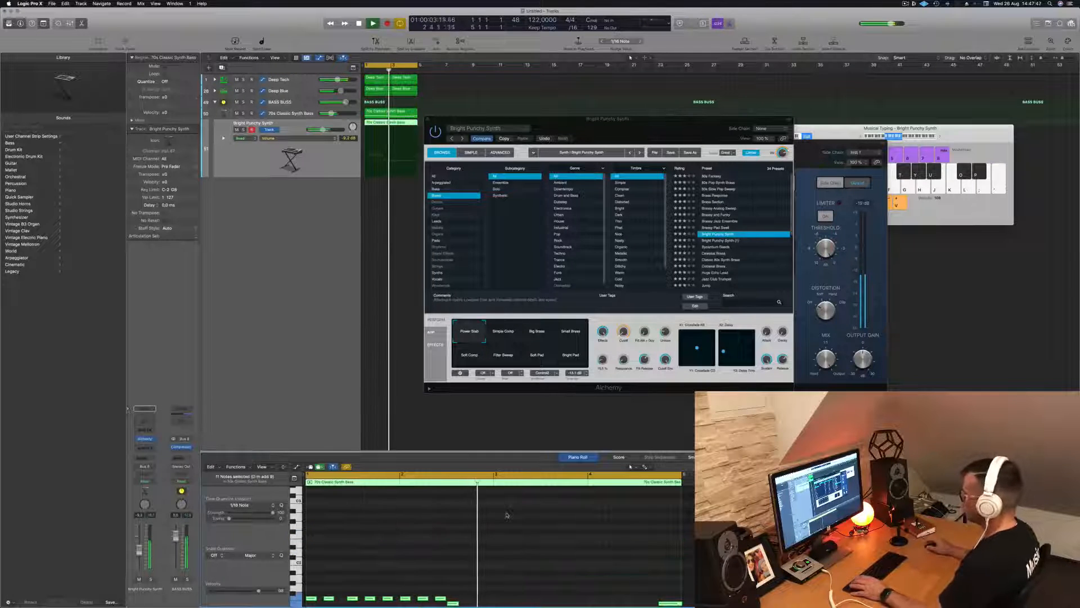
key(alt+shift+Up)
- Close the Alchemy window and move the BASS BUSS Compressor window away from the regions
drag(467, 128, 587, 103)
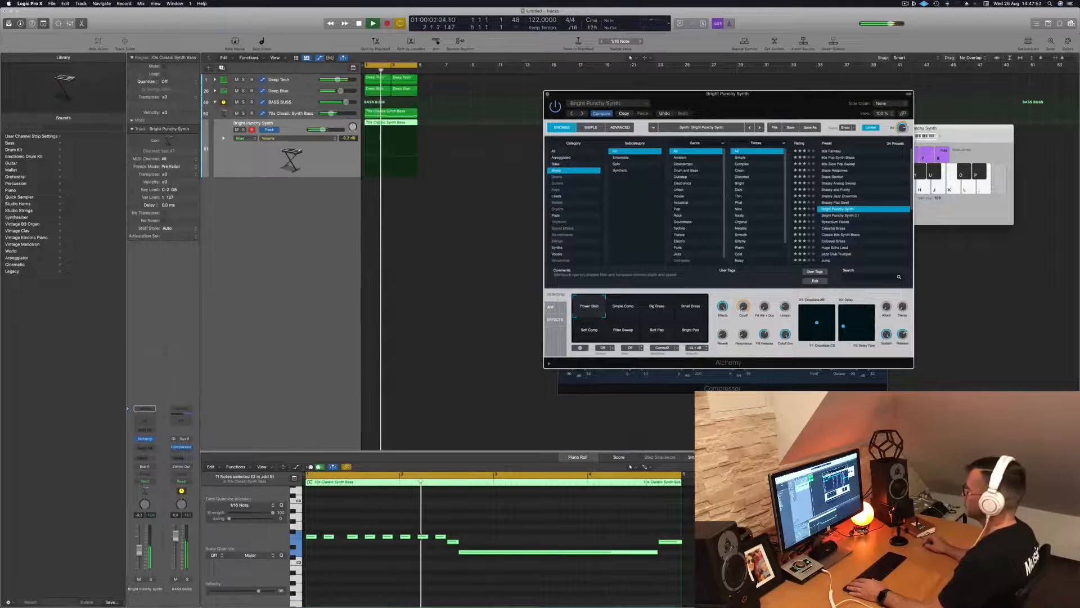
key(super+w)
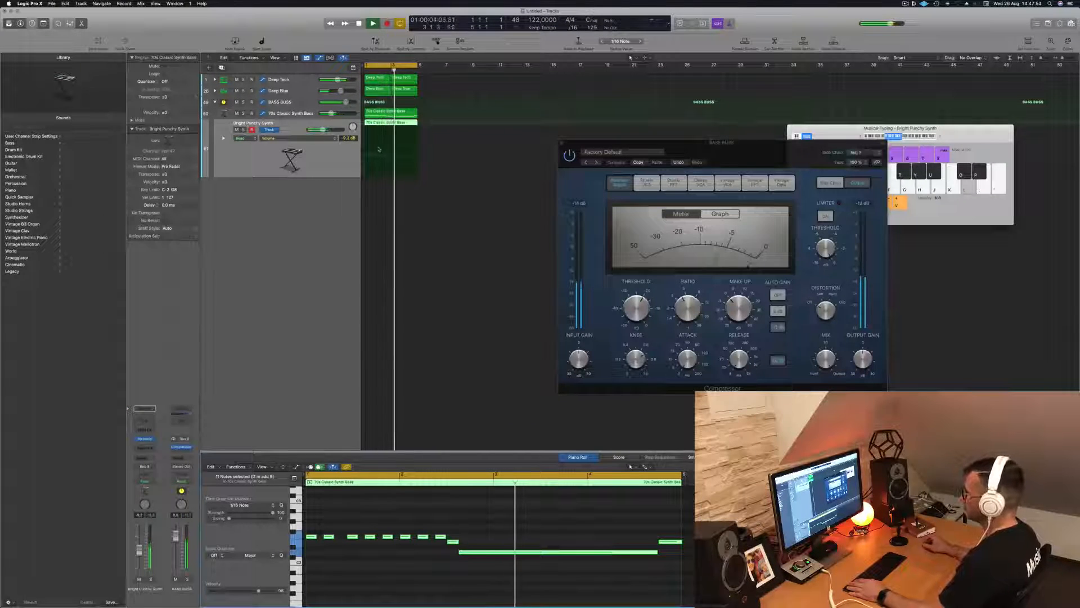
drag(672, 149, 775, 147)
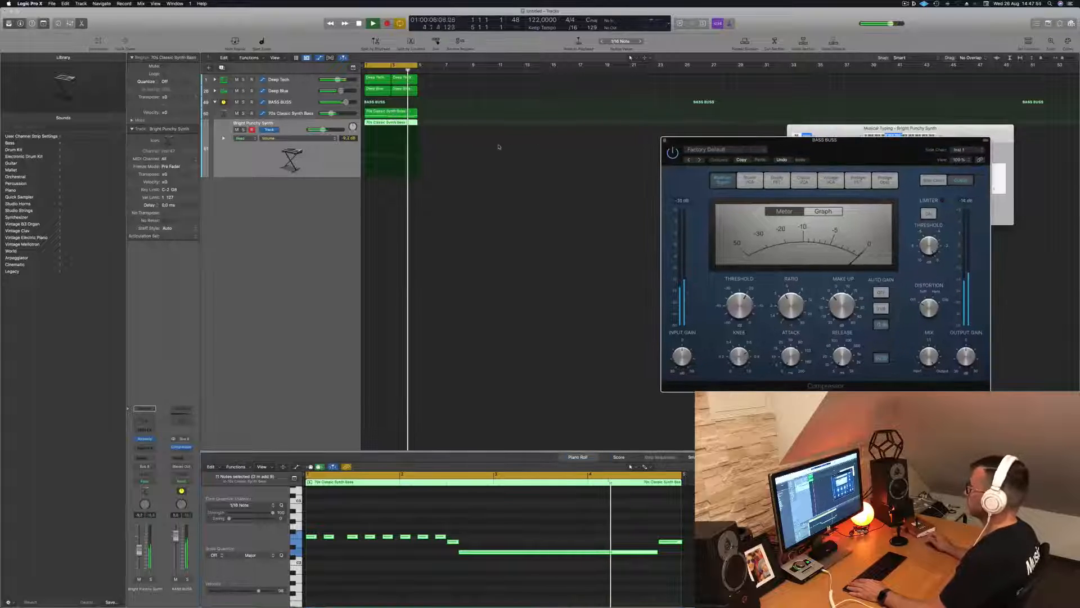
- Select all regions in the arrangement and repeat them three times
click(315, 164)
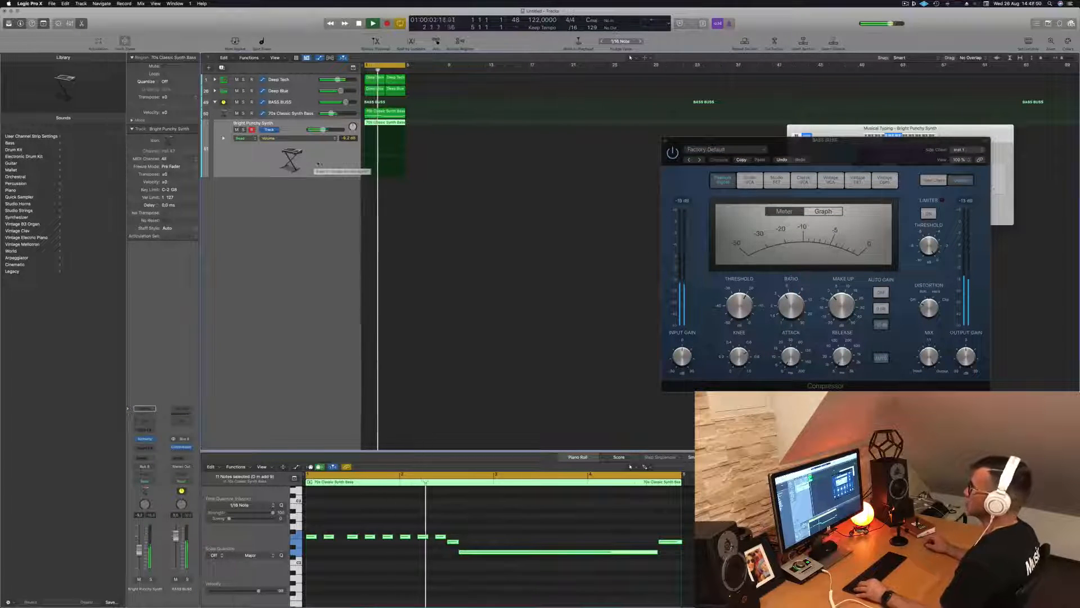
scroll(441, 125, left, 2)
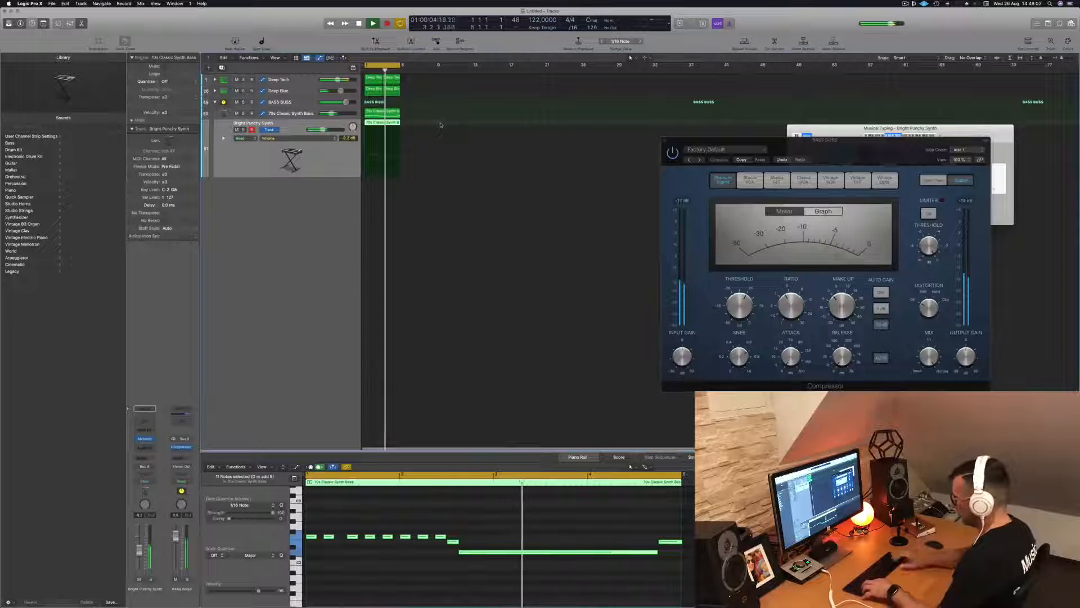
key(super+a)
key(super+r)
key(super+r)
key(super+r)
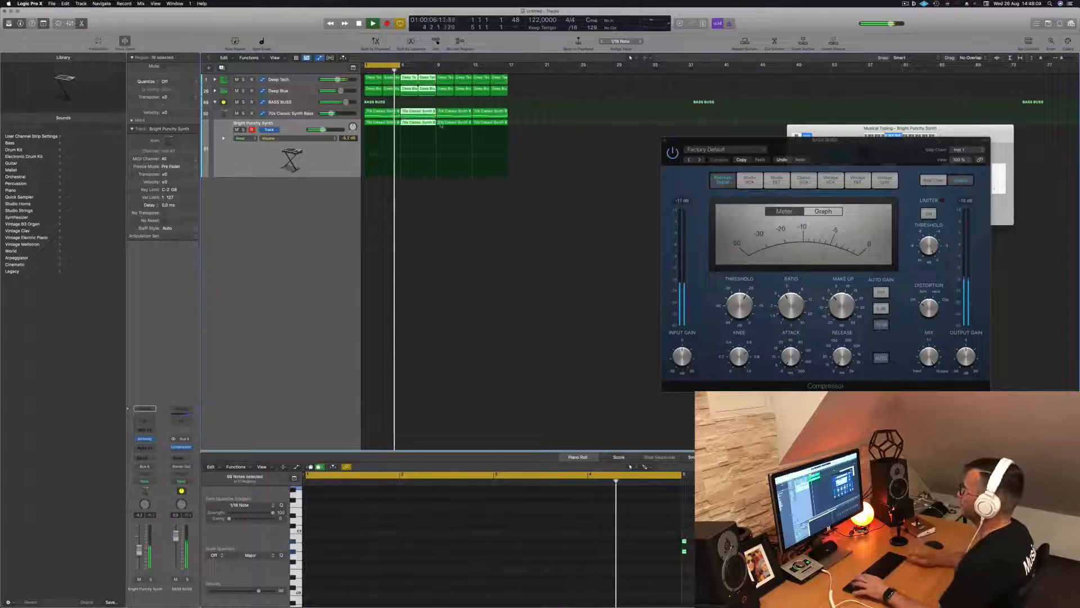
- Extend the cycle range to bar 17 so it covers all repeated regions, and select the Bright Punchy Synth track
key(space)
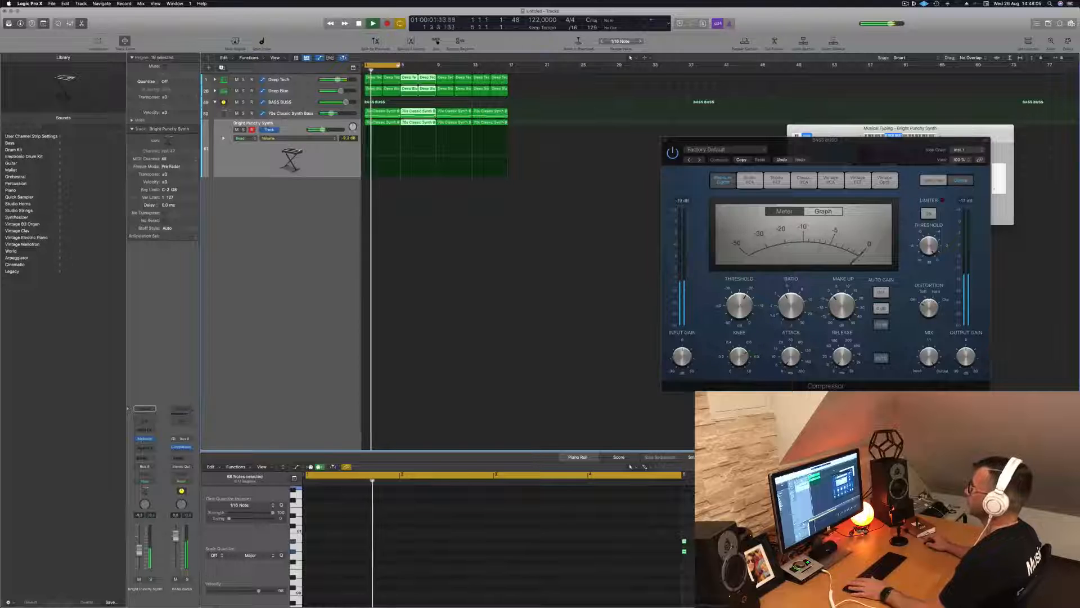
drag(399, 65, 509, 66)
key(space)
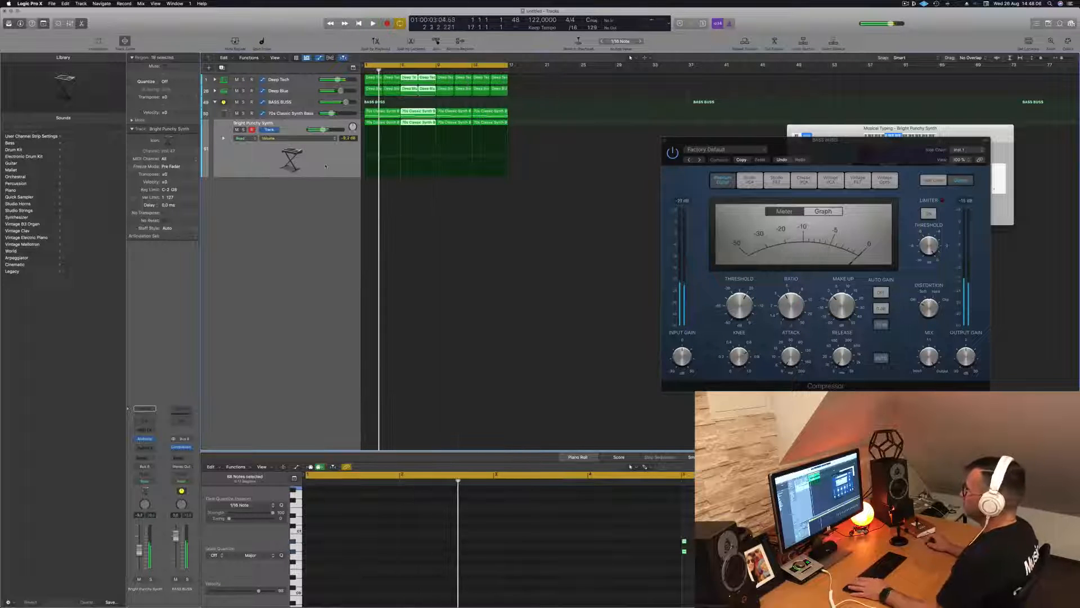
click(327, 166)
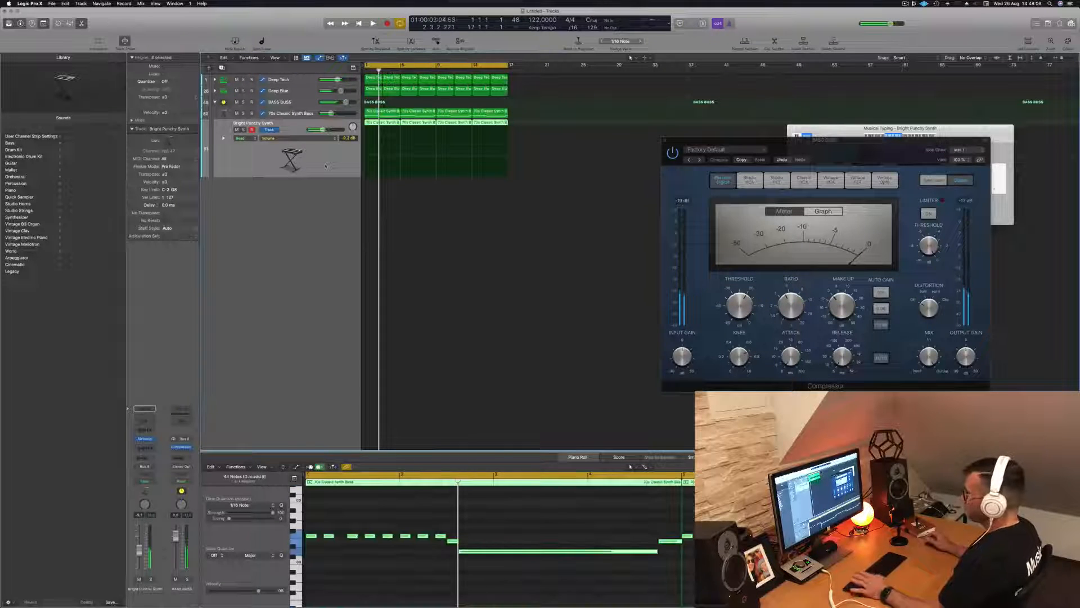
- Listen to the Bright Punchy Synth and 70s Classic Synth Bass tracks soloed, and turn both solos off
click(299, 101)
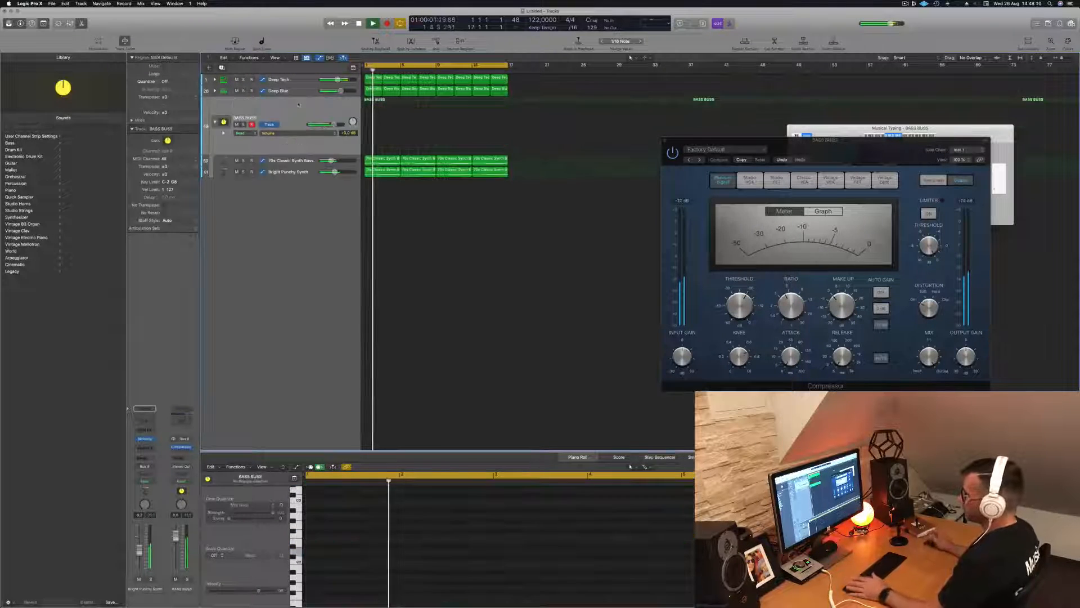
click(296, 172)
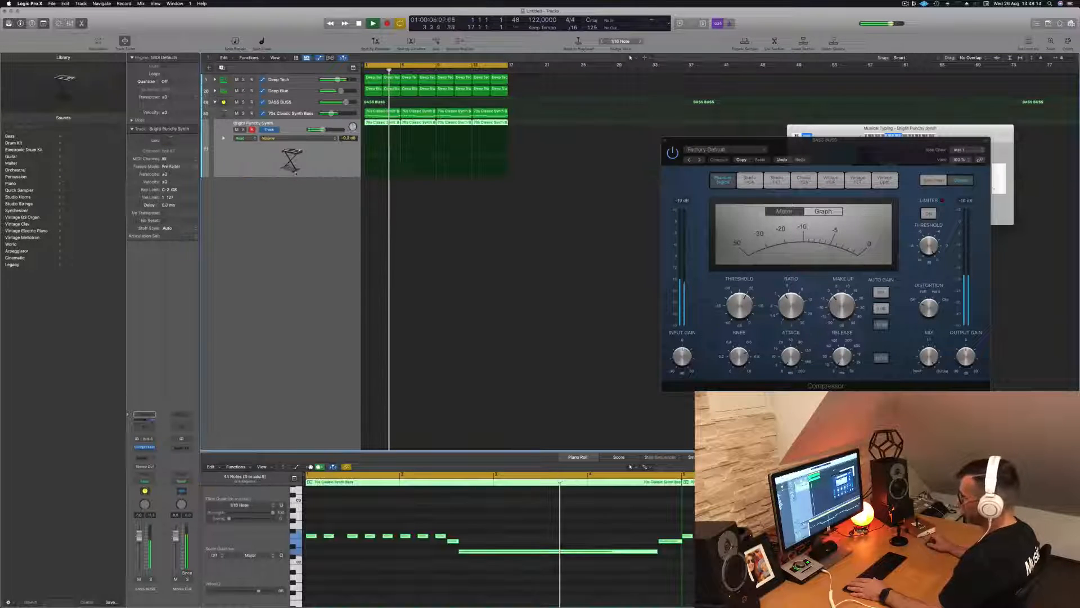
click(243, 129)
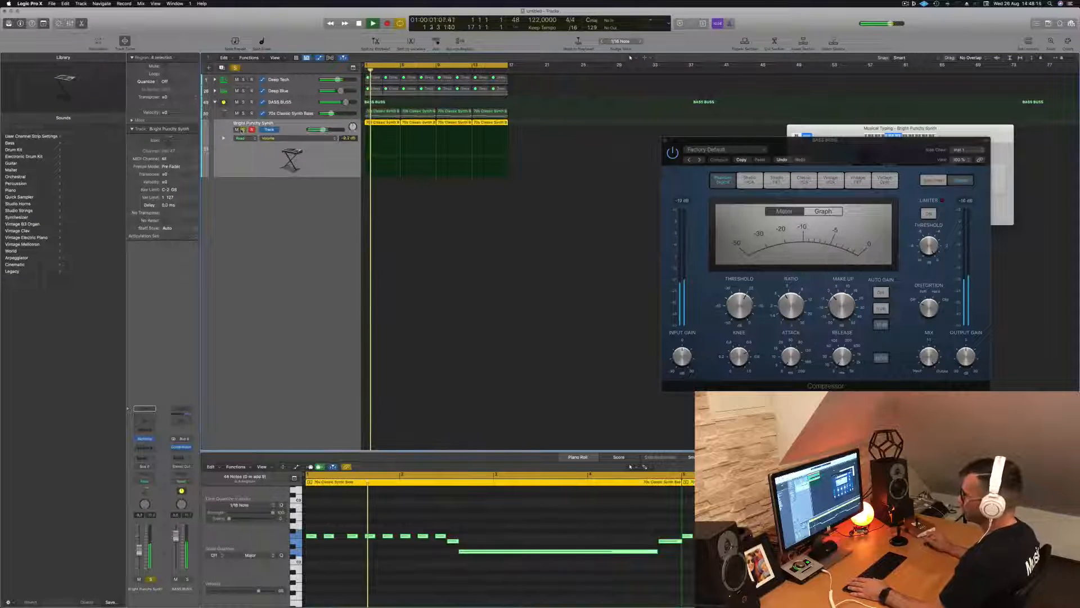
click(244, 113)
click(244, 114)
click(243, 129)
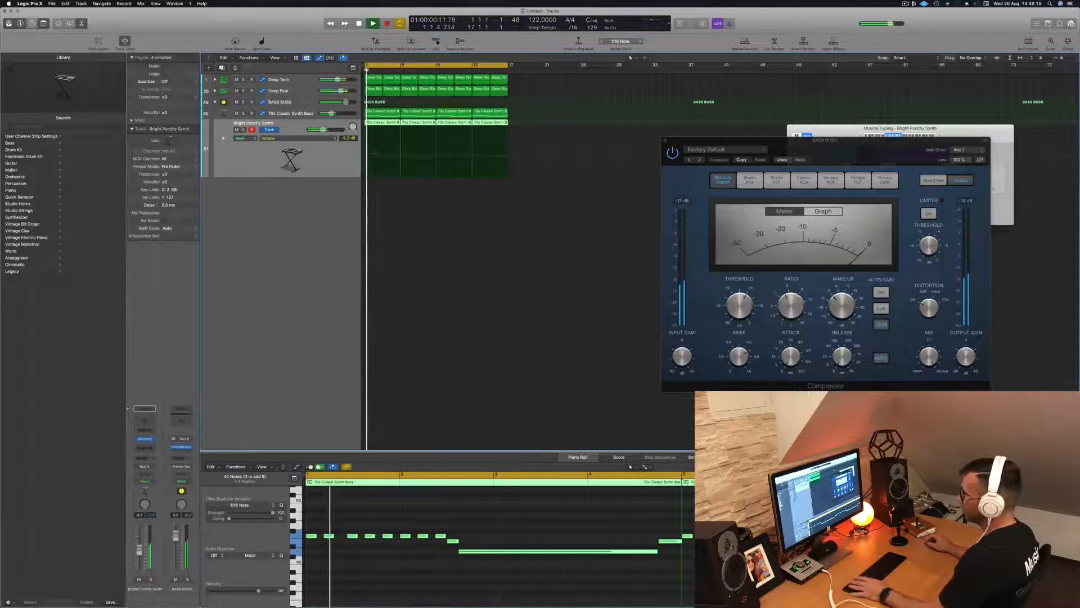
- Set the BASS BUSS track's automation mode to Touch and add a Channel EQ after its Compressor
click(293, 103)
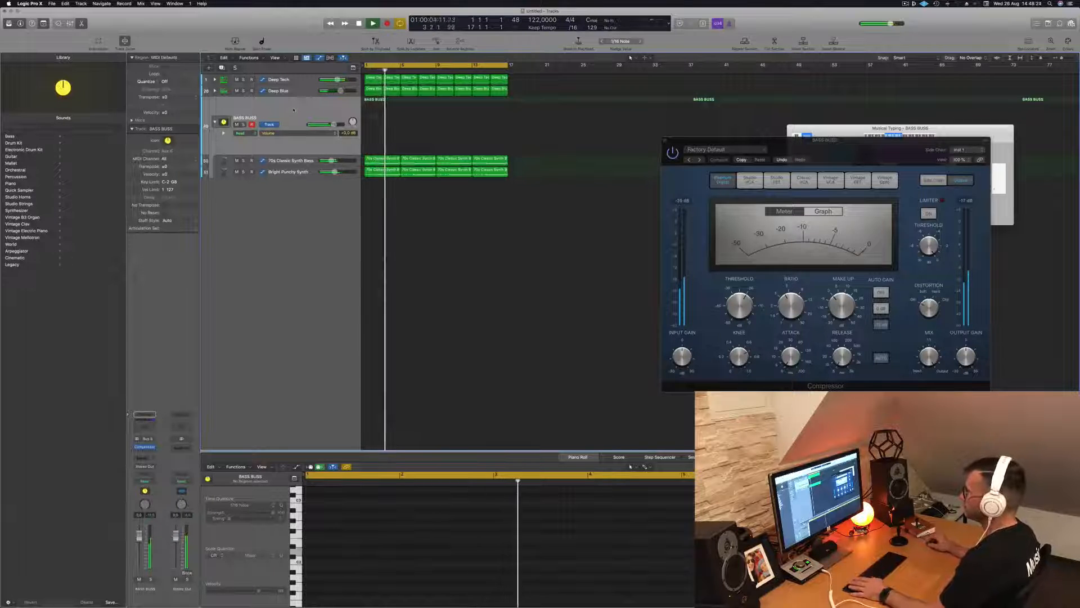
key(Return)
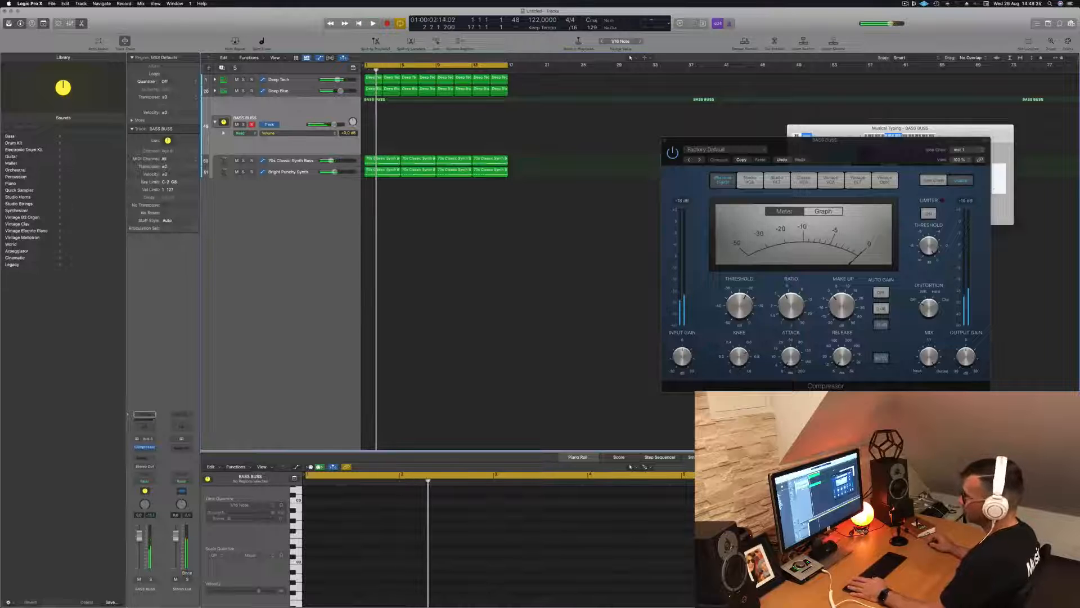
click(144, 482)
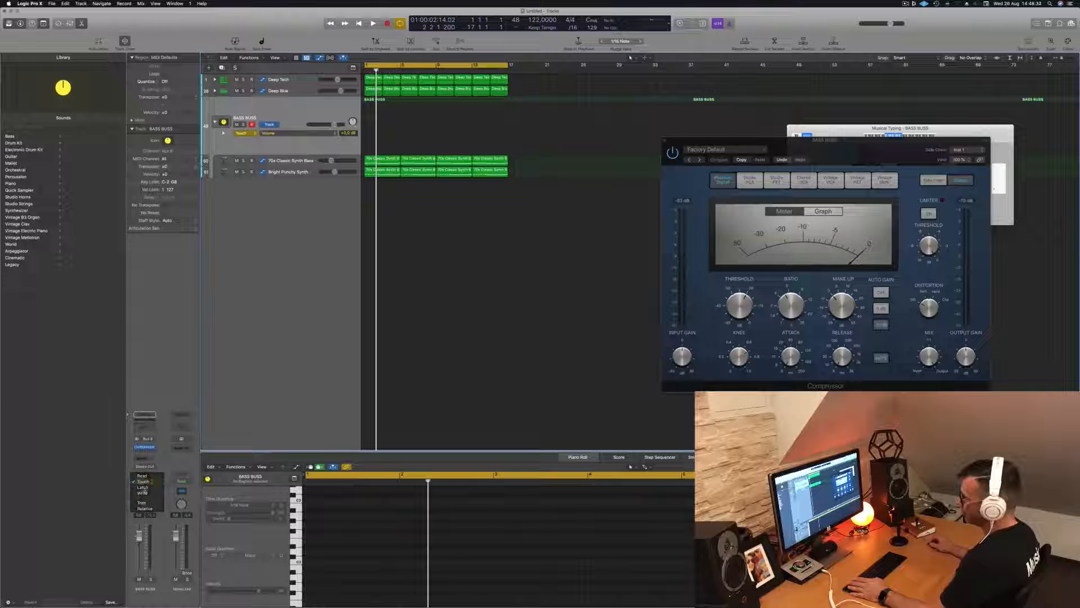
click(137, 482)
click(145, 447)
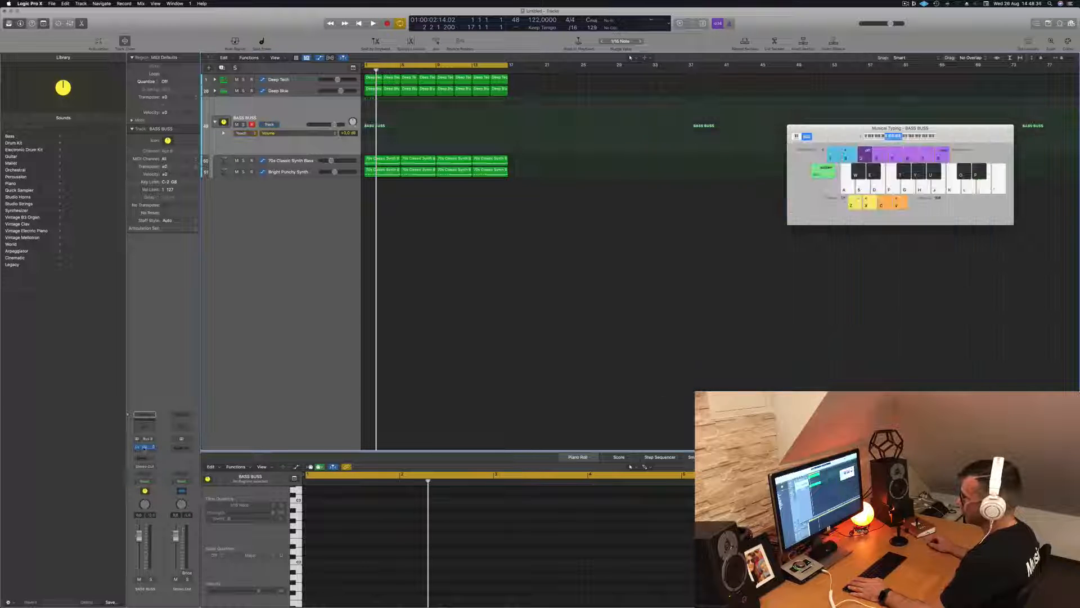
click(149, 427)
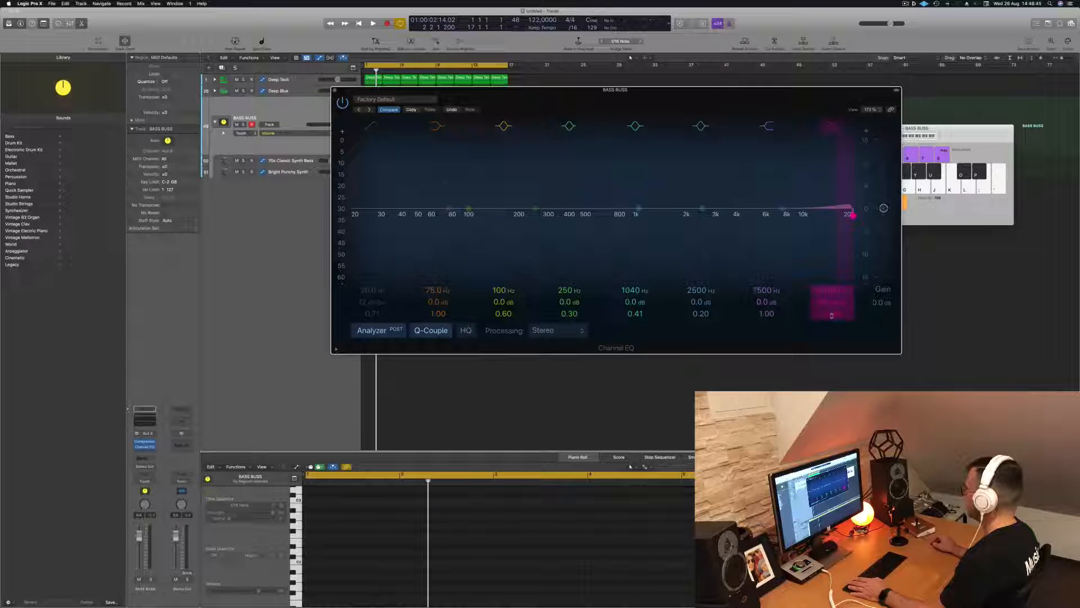
- Set the Channel EQ's 18300 Hz high cut to a 36 dB/Oct slope and move the plug-in window off the track headers
mouse_move(831, 294)
mouse_down()
mouse_move(831, 321)
mouse_move(831, 298)
mouse_up()
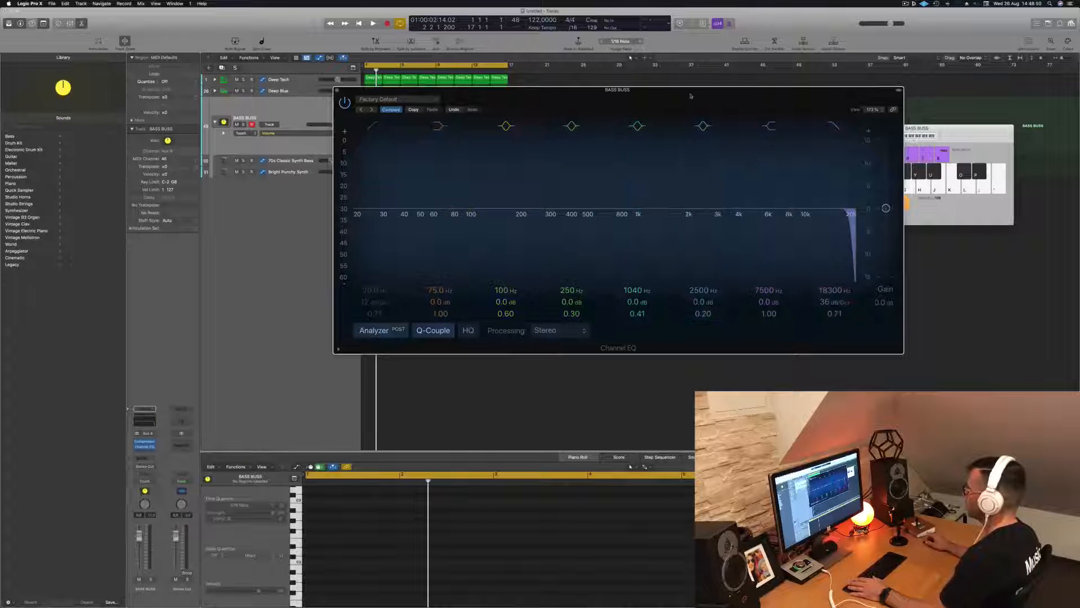
drag(660, 91, 803, 98)
- Turn on the BASS BUSS track's automation and record a downward sweep of the Channel EQ's high cut frequency during playback
key(space)
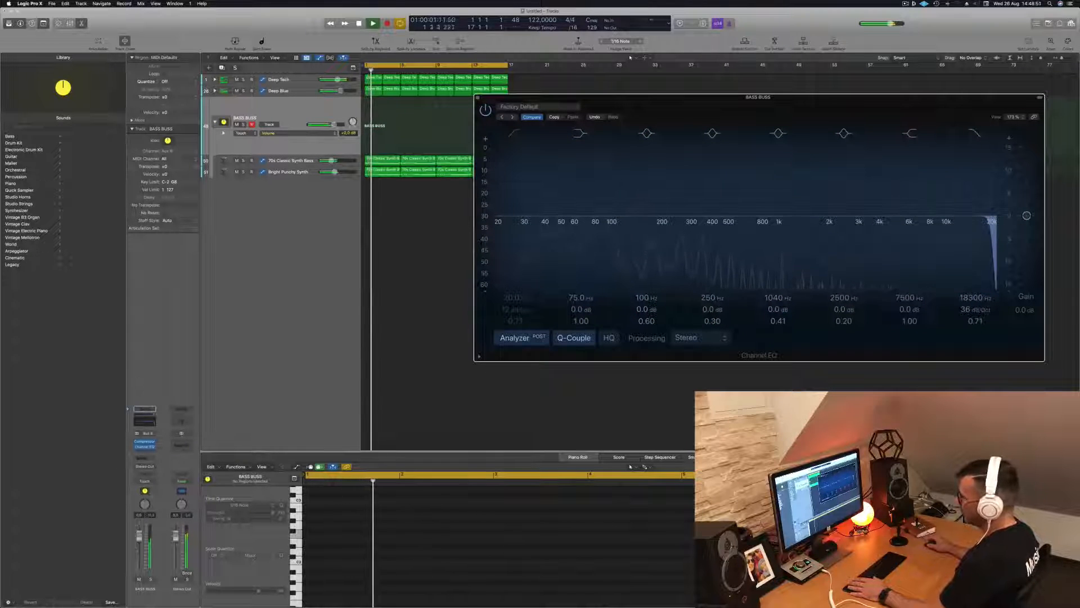
click(269, 124)
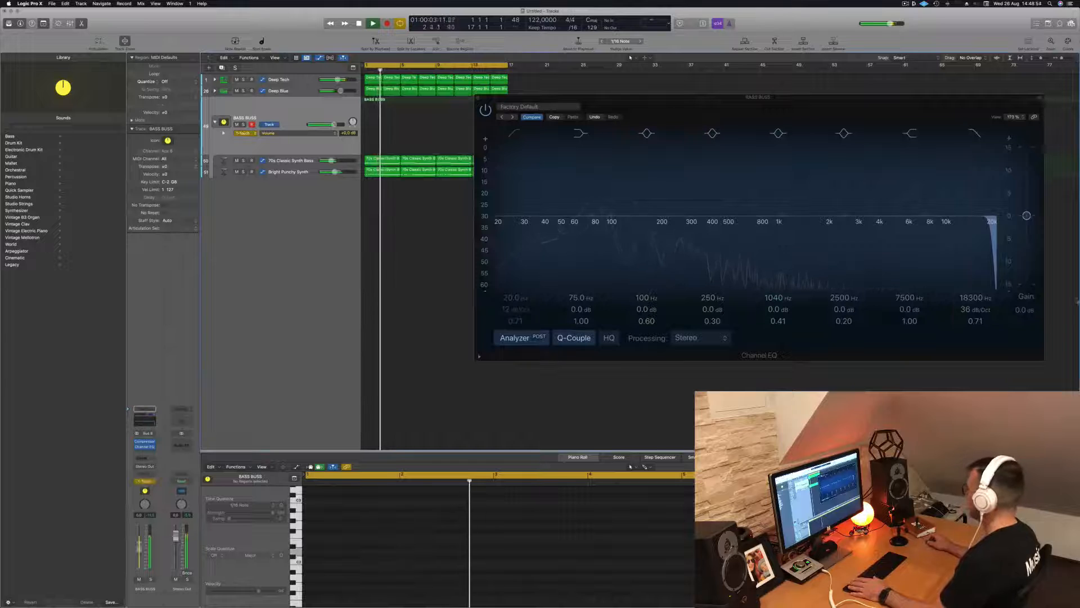
drag(978, 298, 978, 348)
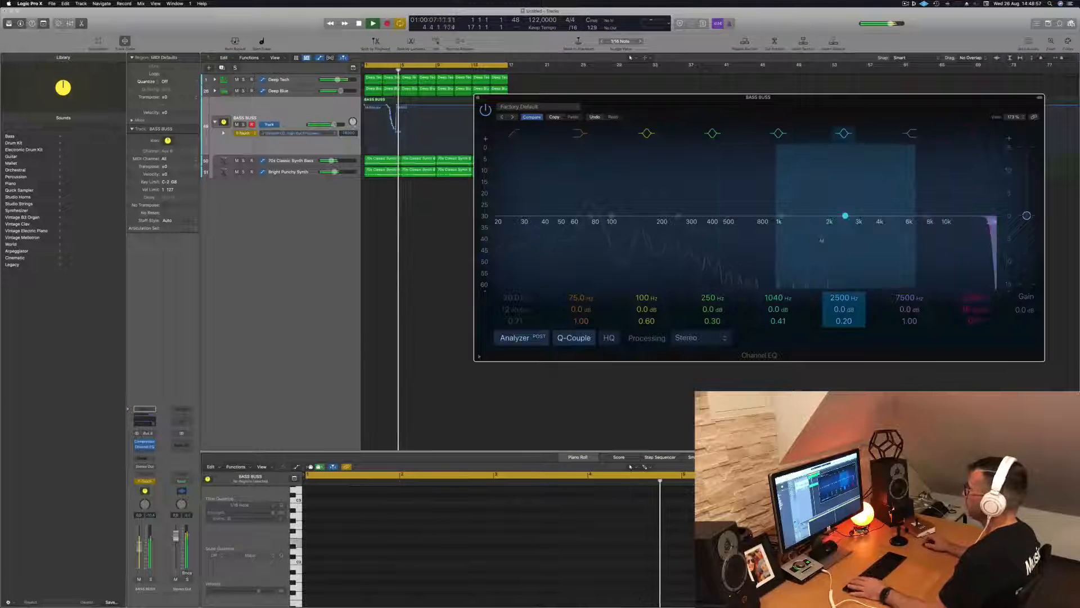
key(space)
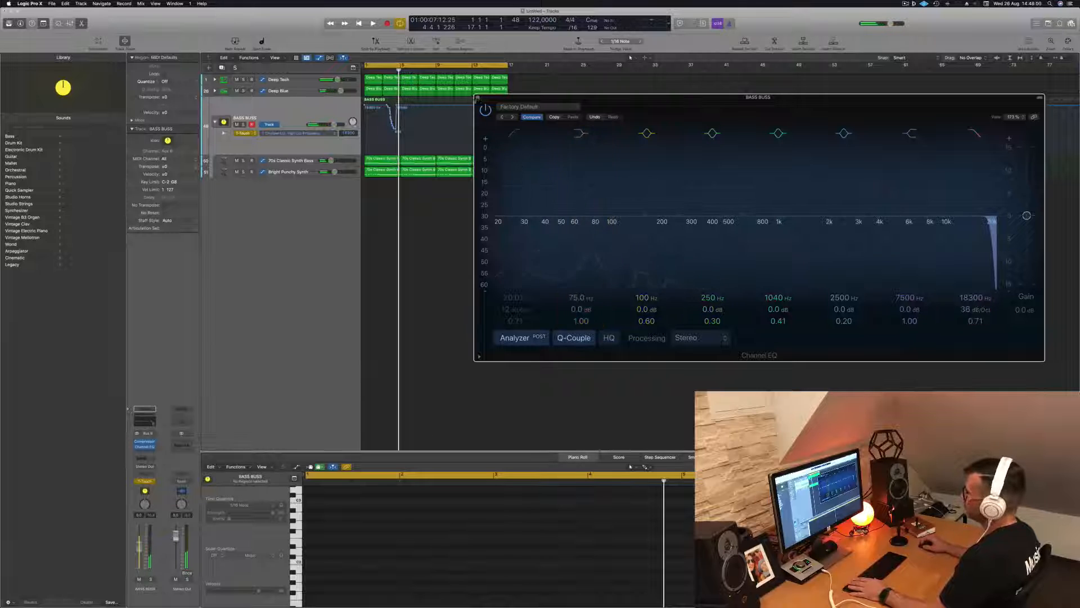
- Replace the recorded high cut sweep with a ramp rising from bar 1 to about bar 7, and set the automation mode to Read
click(478, 98)
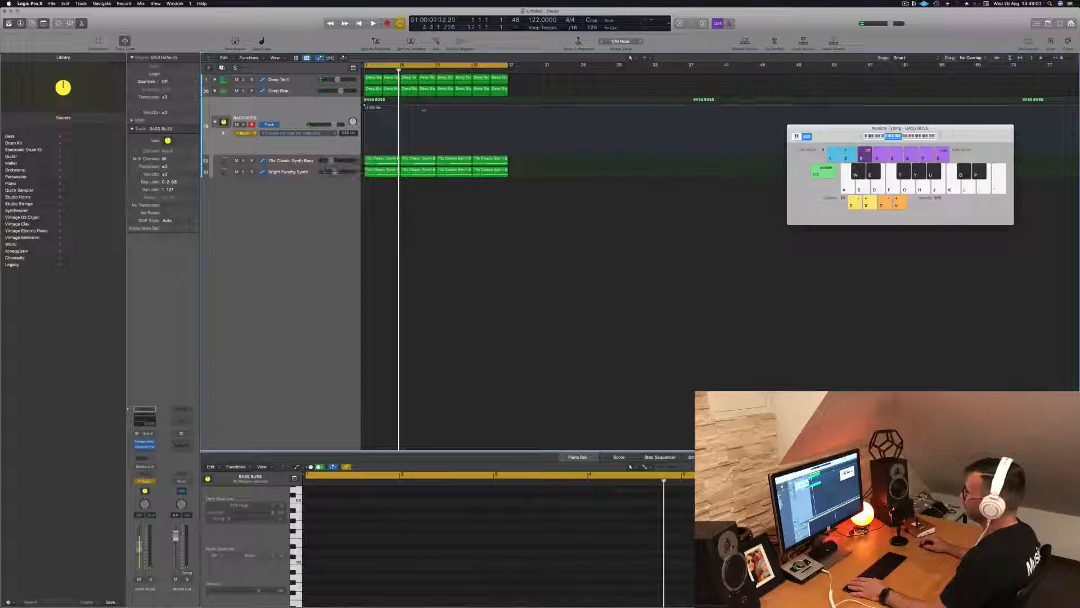
key(Return)
key(space)
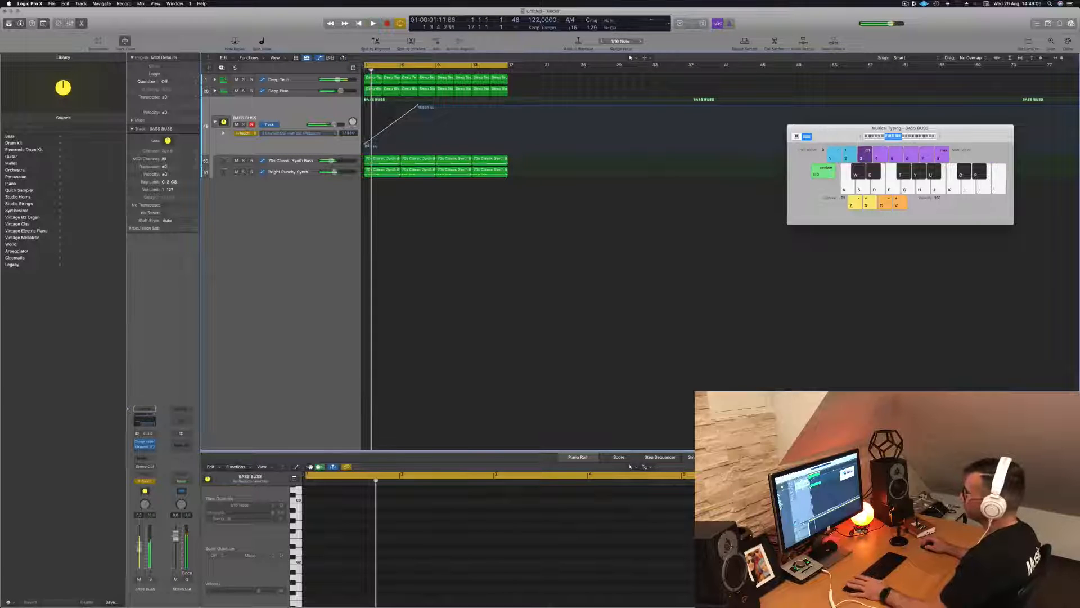
click(252, 133)
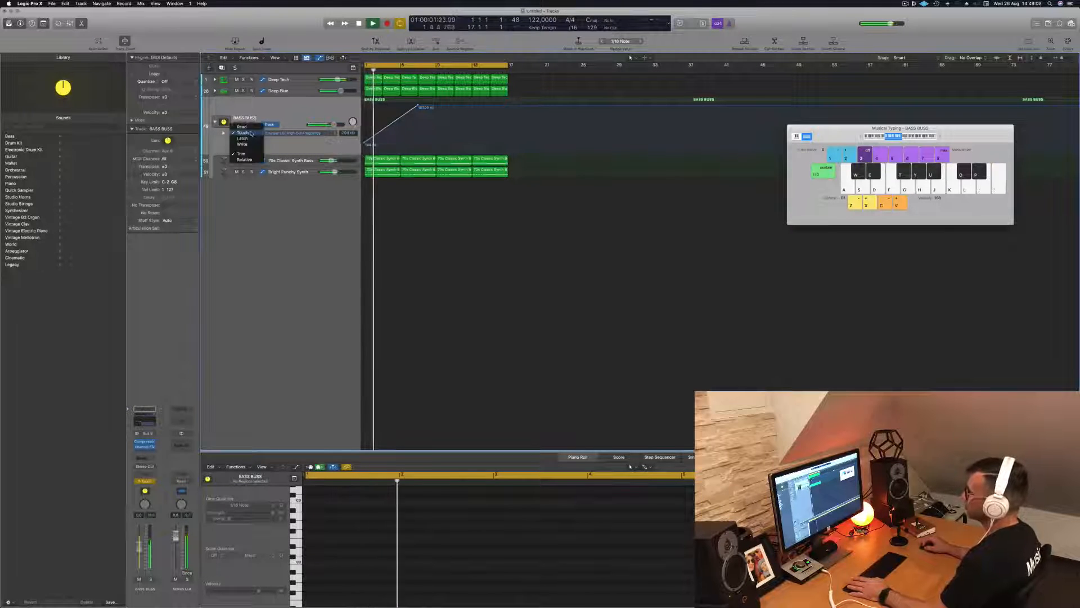
click(243, 127)
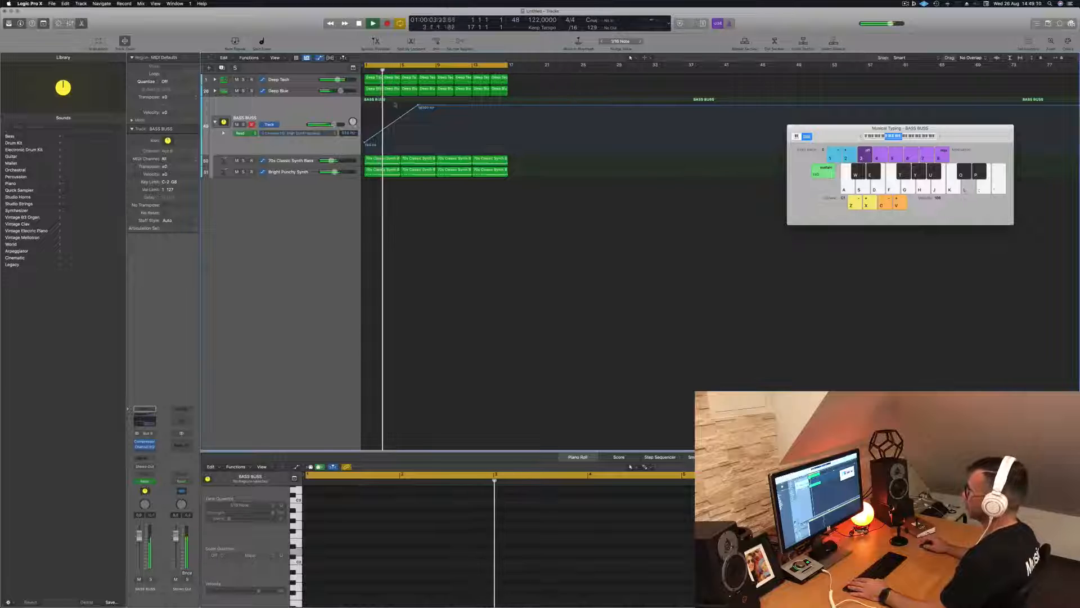
- Move the high cut automation's peak to about bar 9 and make the curve fall back to its low starting level by bar 17
key(Return)
click(417, 107)
key(Return)
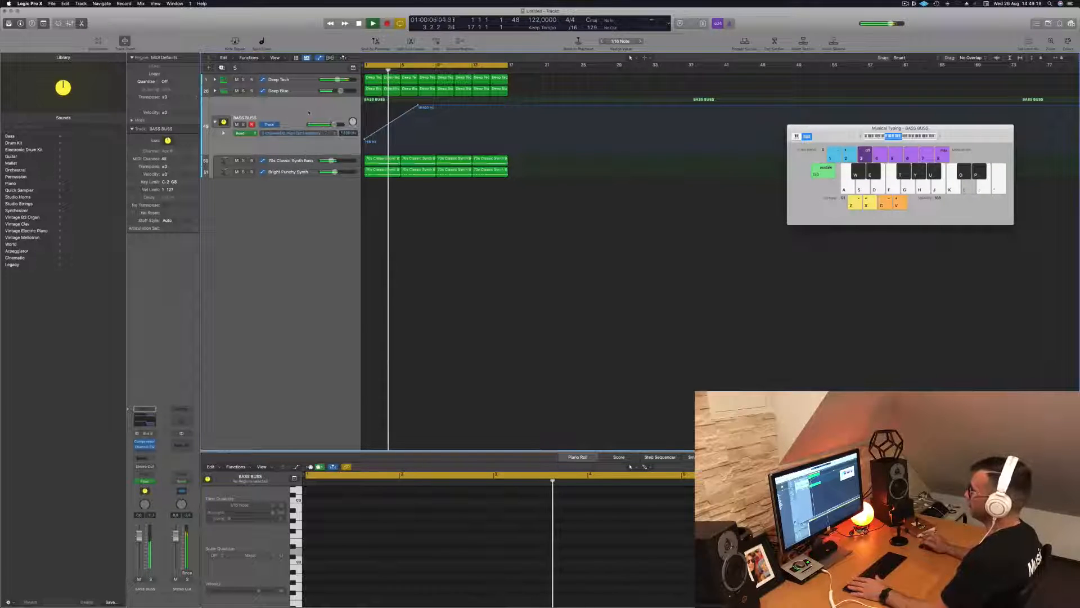
drag(419, 106, 437, 106)
drag(508, 106, 509, 133)
drag(508, 140, 509, 143)
- Save the project in the Logic folder under its episode name and play the filter sweep from the start
key(super+s)
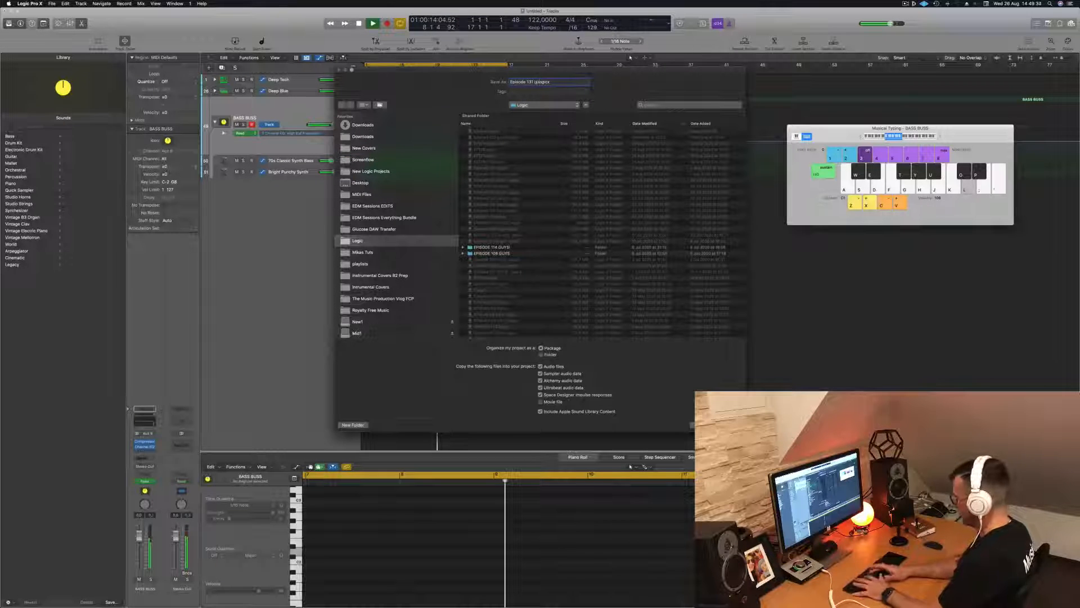
key(Return)
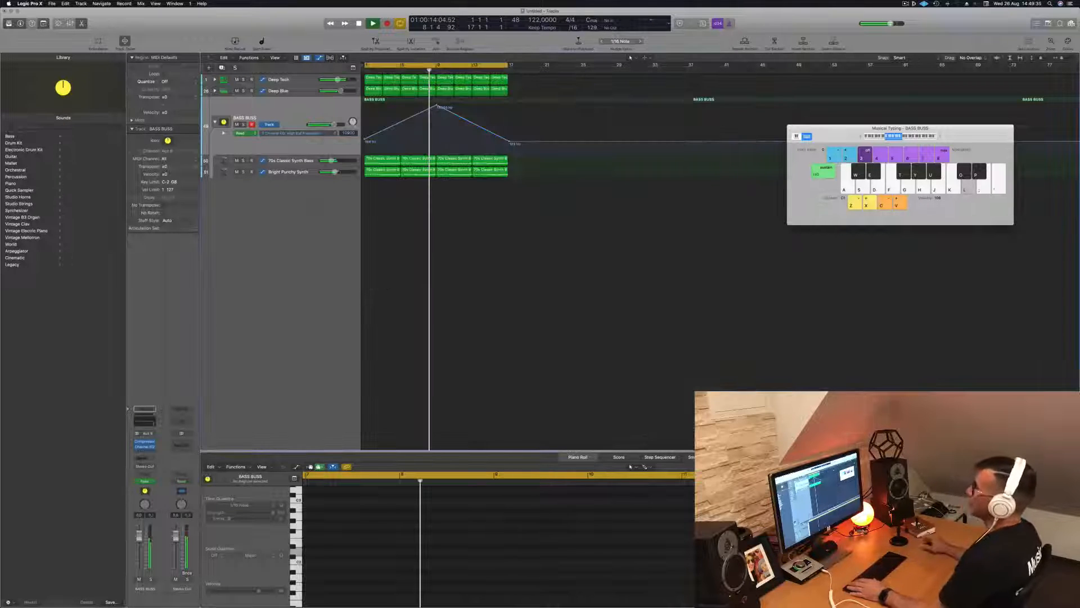
key(Return)
key(space)
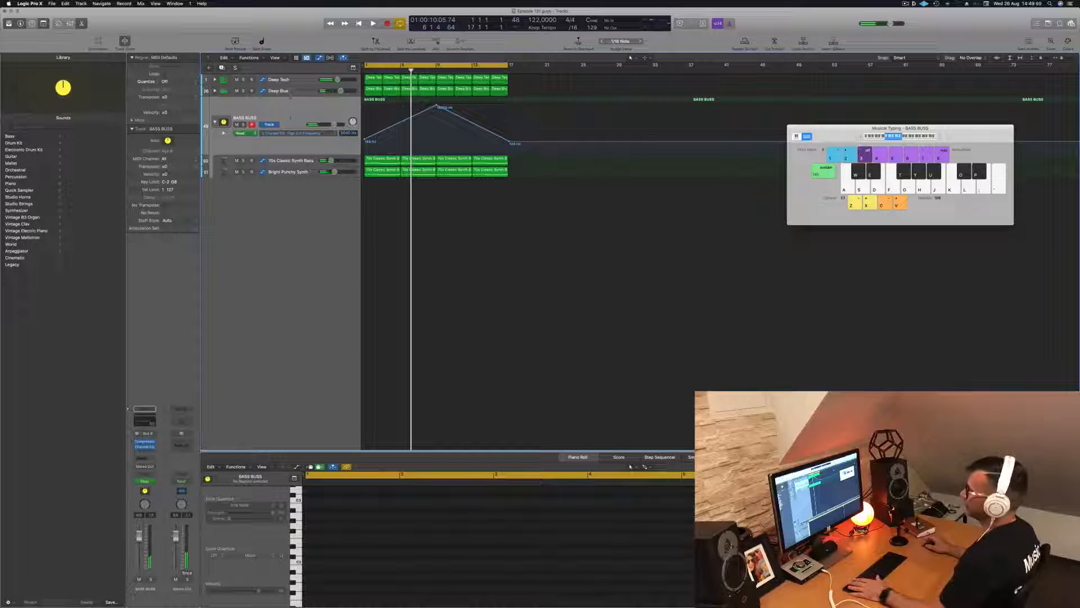
- Create a new software instrument track with Alchemy and add two more like it
key(alt+super+n)
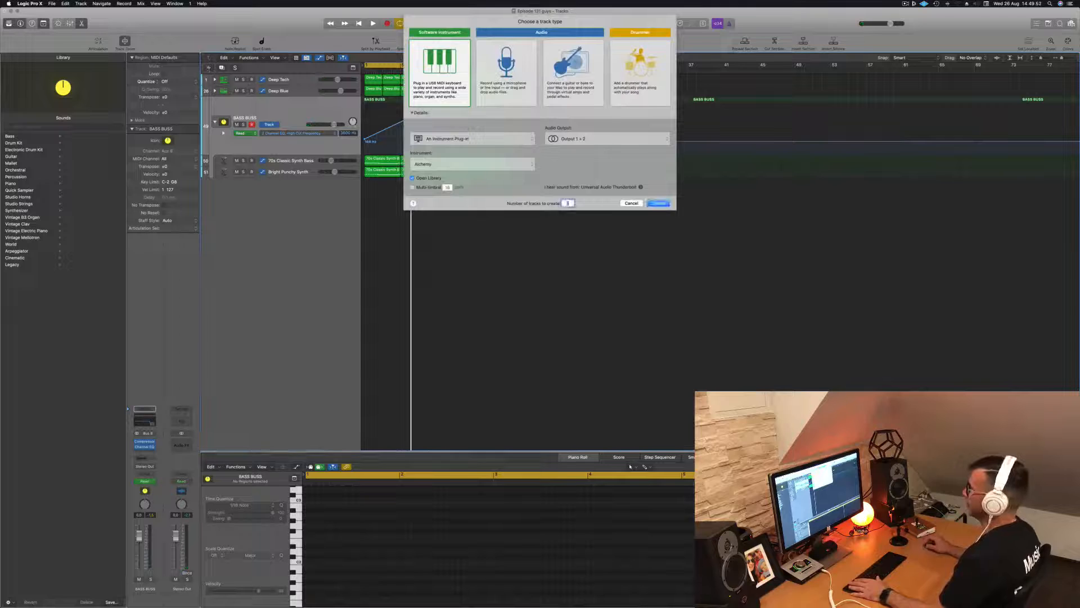
click(658, 203)
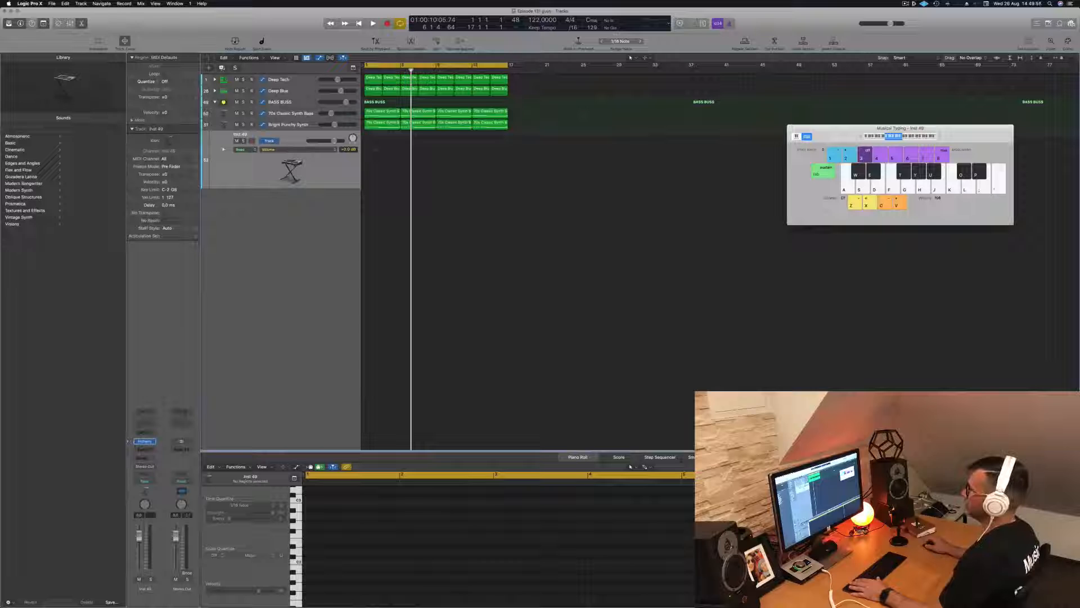
drag(246, 191, 246, 187)
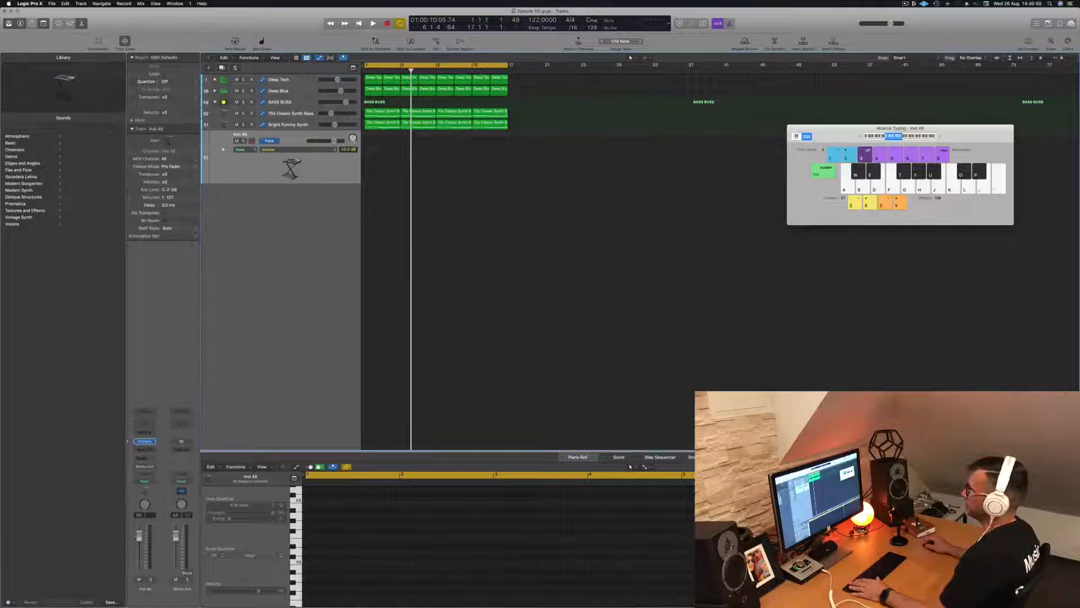
click(222, 68)
click(222, 68)
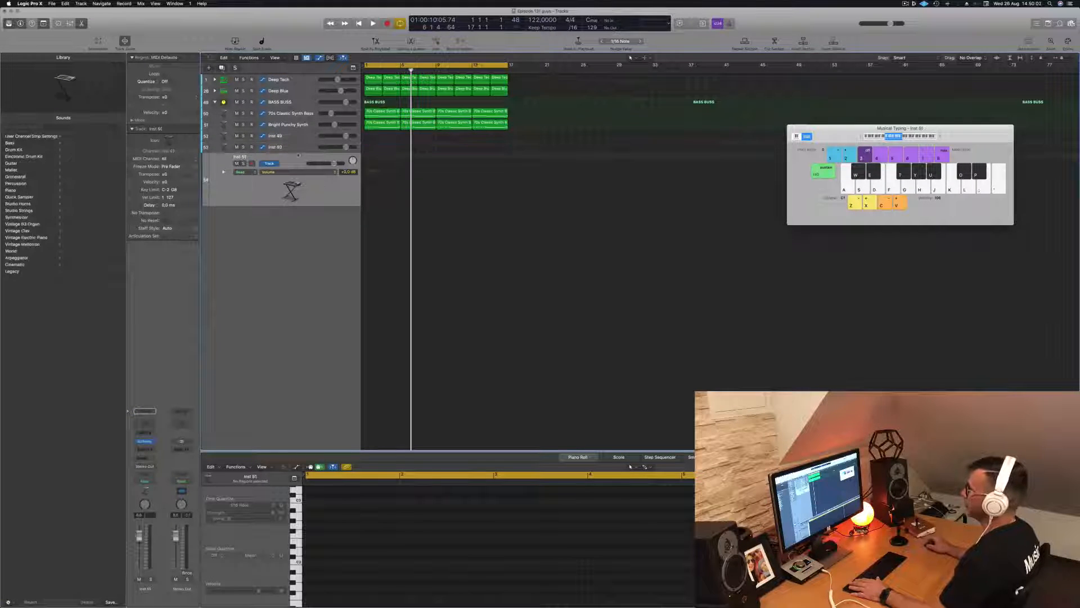
- Group the three new Alchemy tracks in a summing stack and rename the stack Melodic
click(295, 136)
right_click(296, 135)
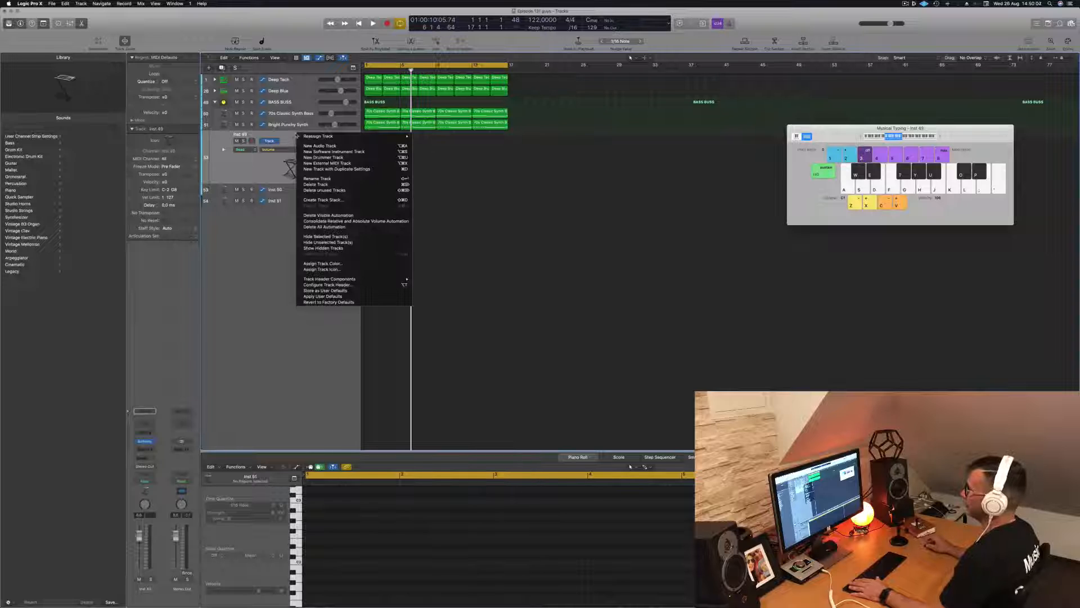
click(348, 201)
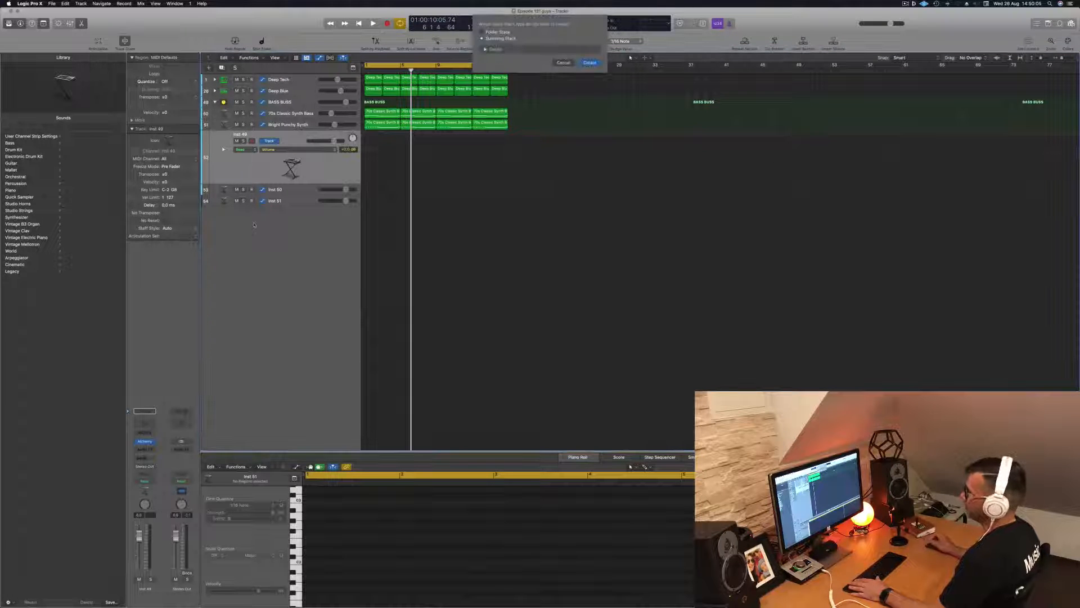
click(592, 63)
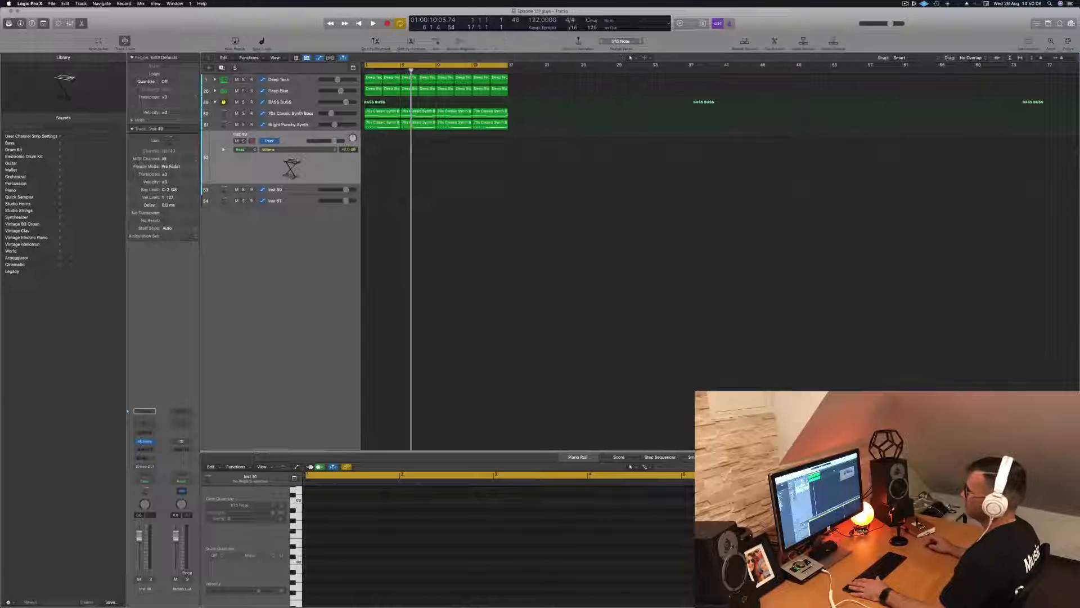
drag(292, 202, 291, 144)
drag(290, 215, 294, 151)
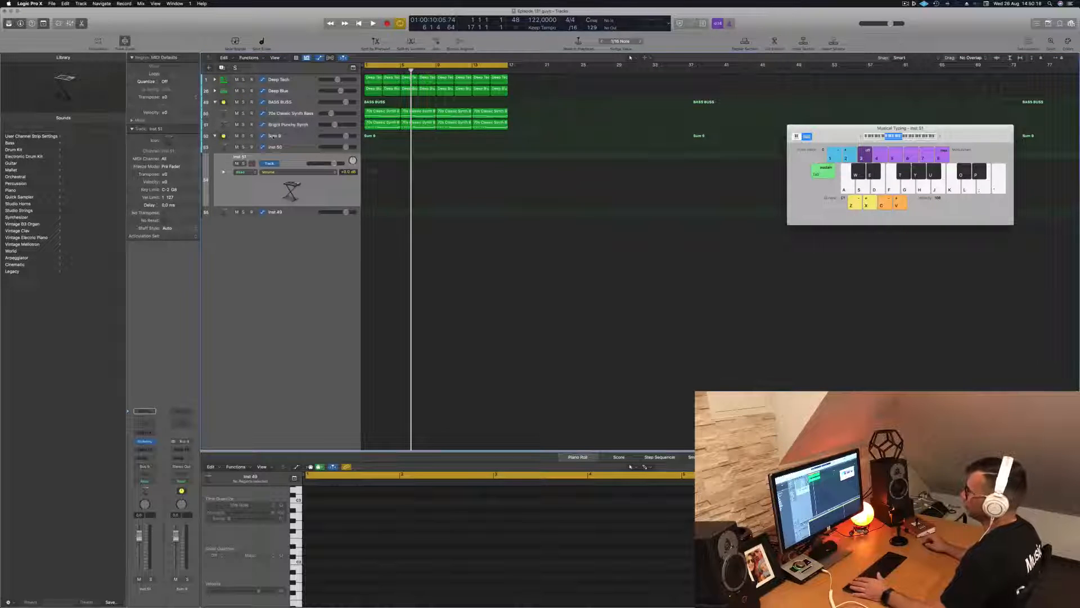
click(273, 136)
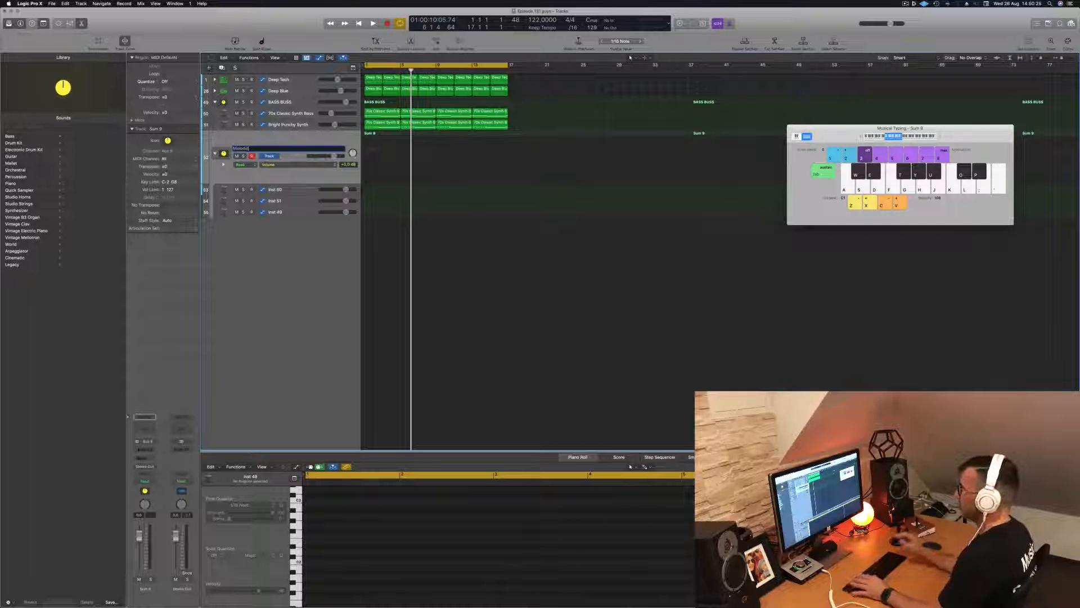
- Lower the volumes of the three instrument tracks inside the Melodic stack while playing the groove
key(space)
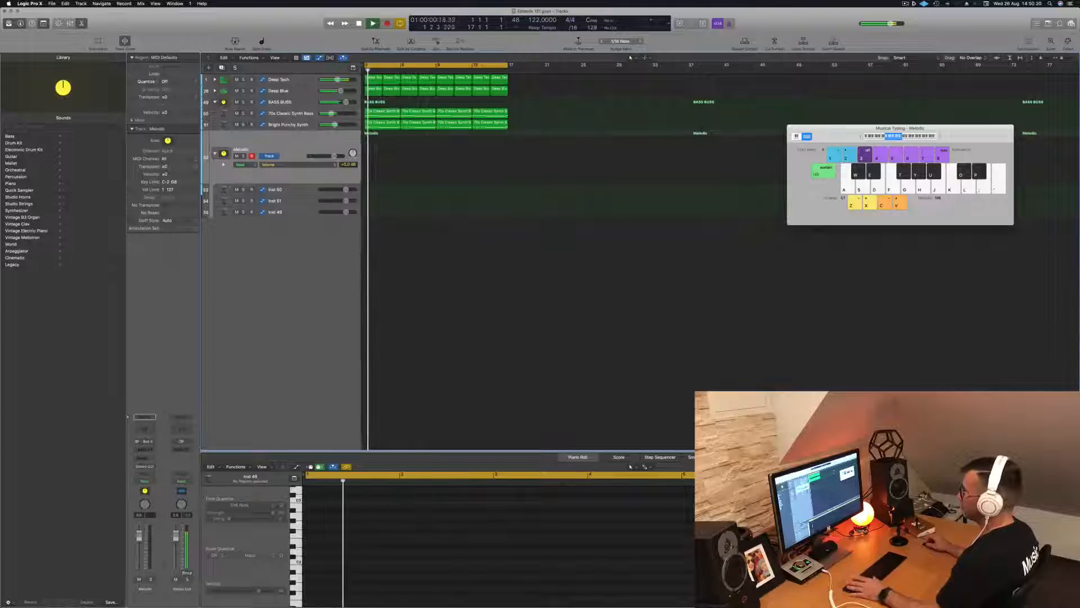
drag(345, 189, 320, 189)
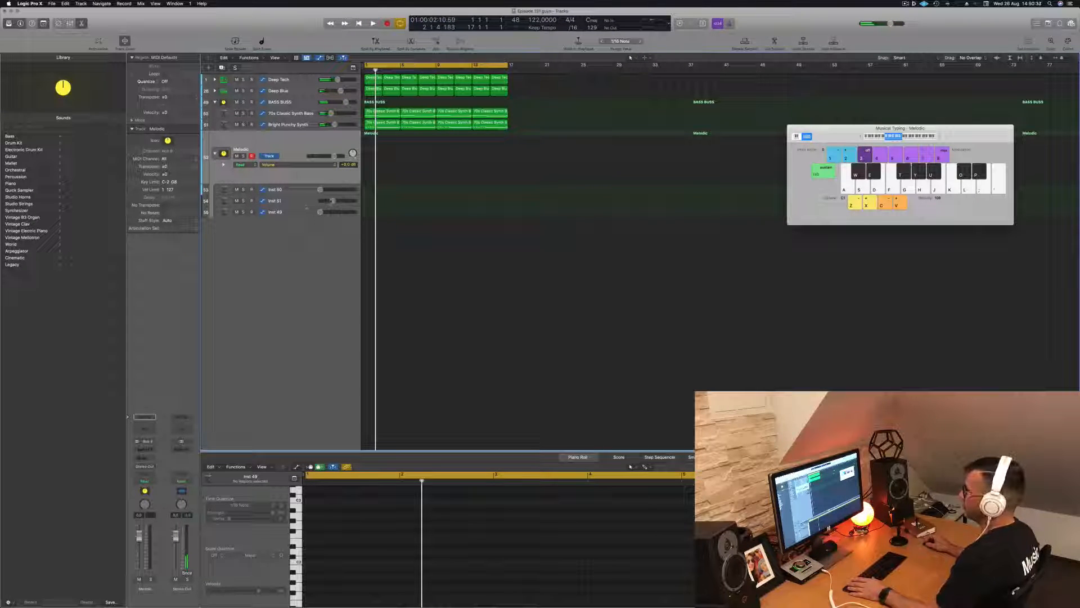
key(Return)
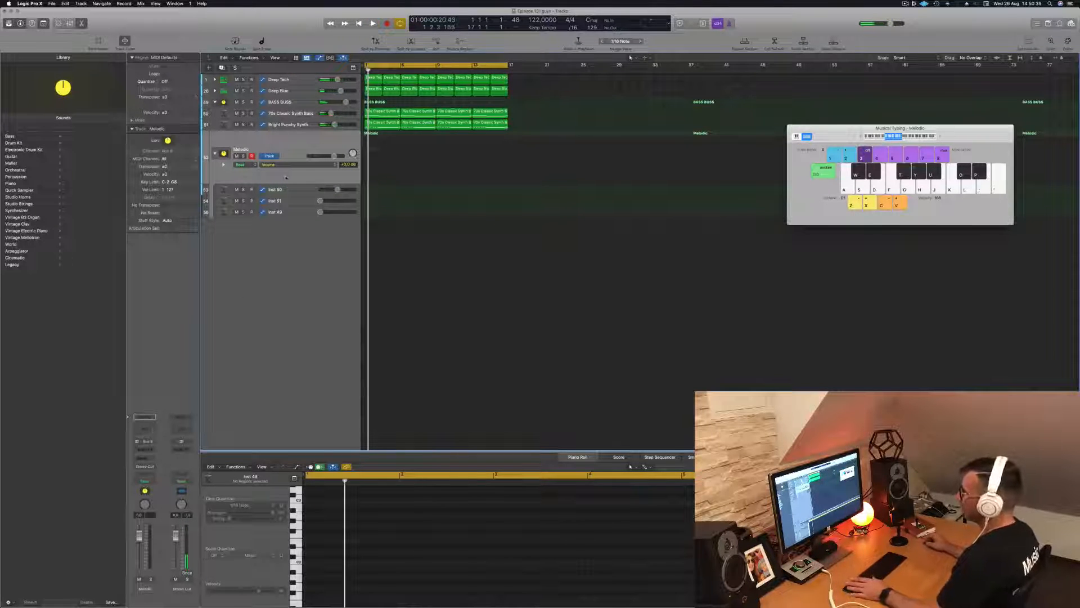
- Open Alchemy on the Inst 50 track, filter its presets to Organs, and set the track's volume to 0.0 dB
click(298, 193)
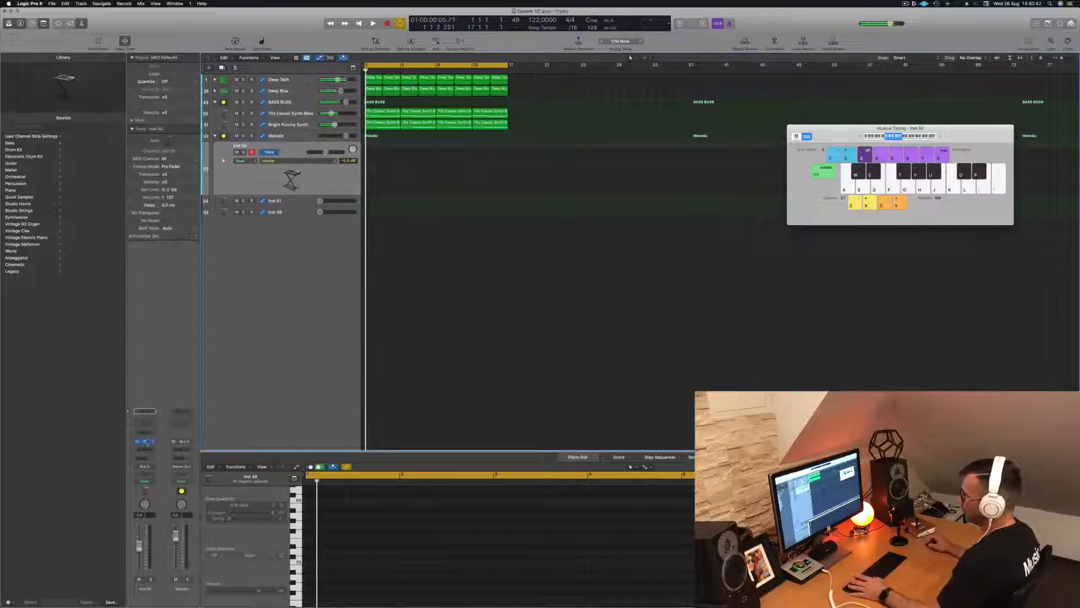
click(145, 441)
drag(513, 97, 591, 151)
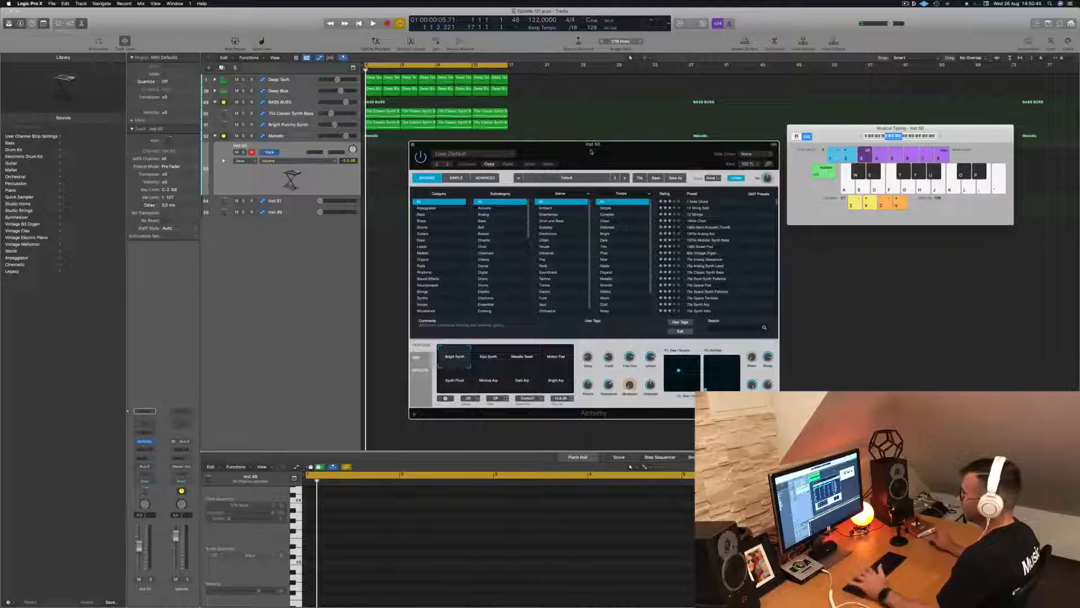
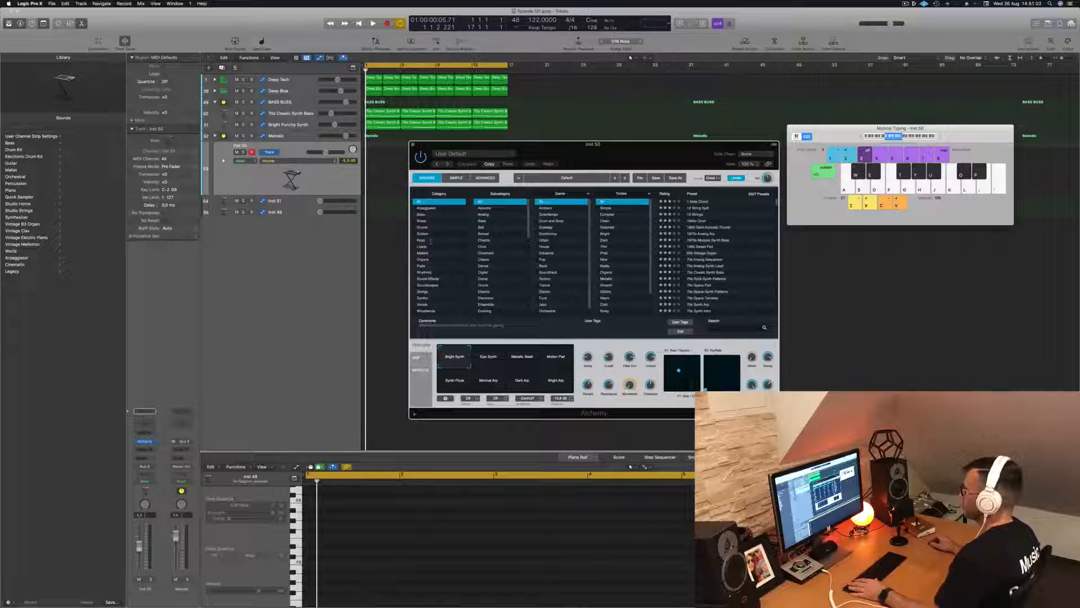
click(423, 260)
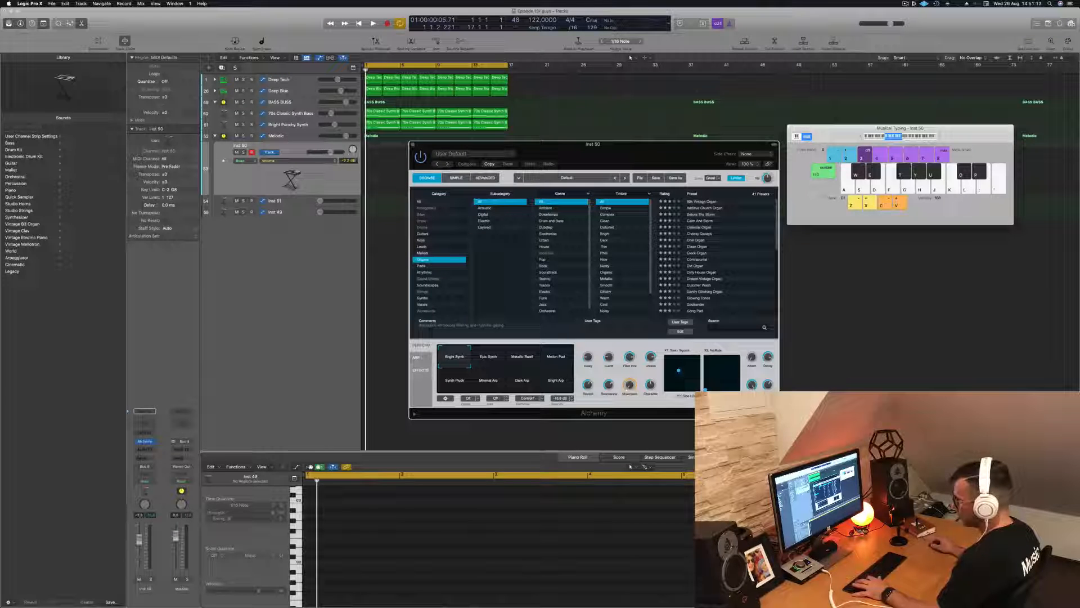
click(334, 152)
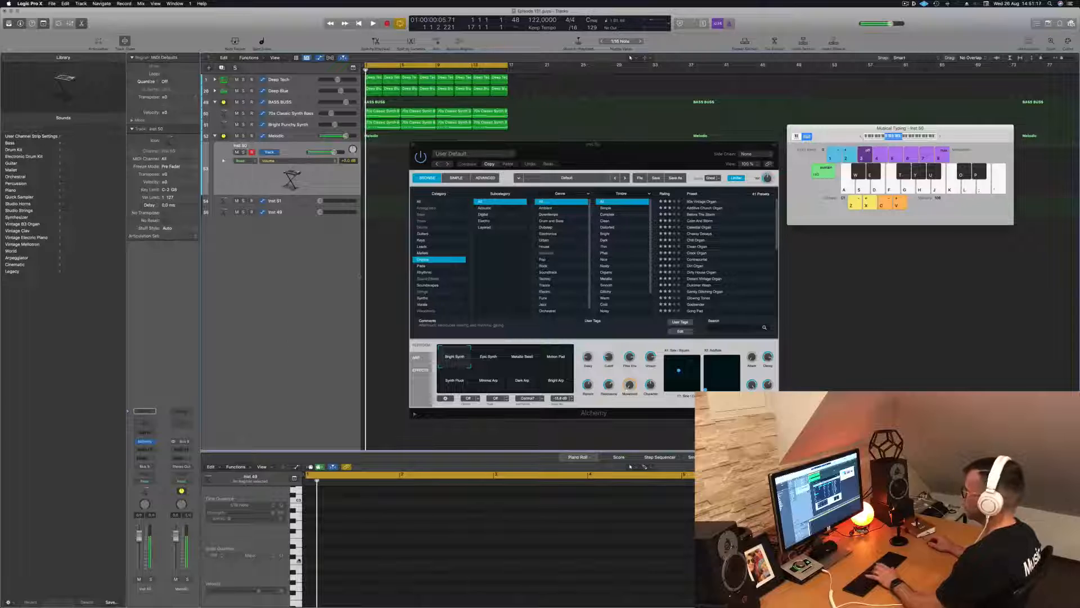
- Audition the Celestial Organ preset over the groove, and switch to the Cheesy Decays preset
click(700, 228)
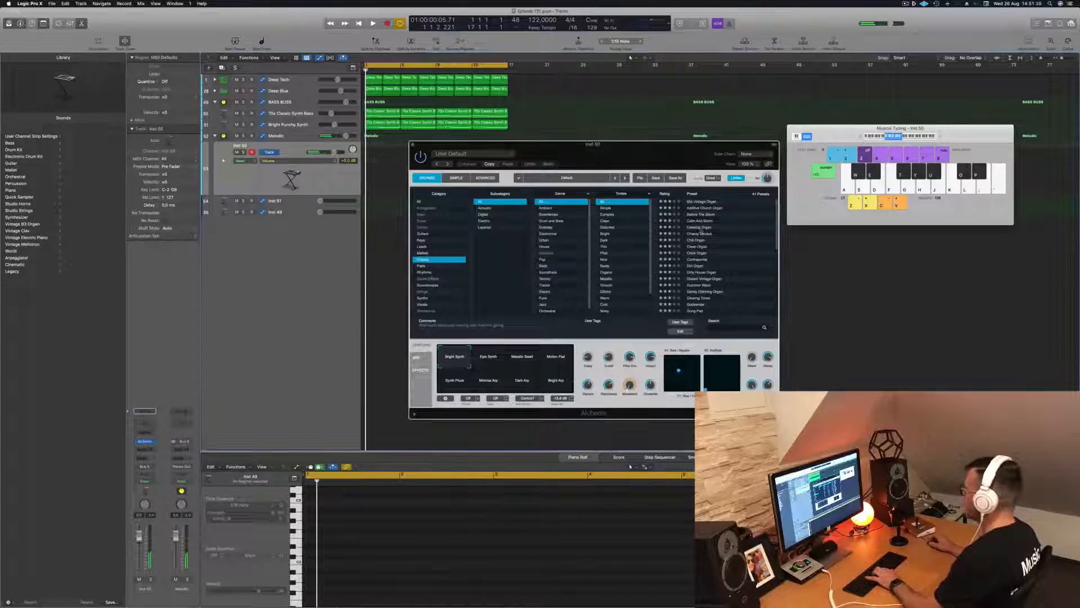
key(l)
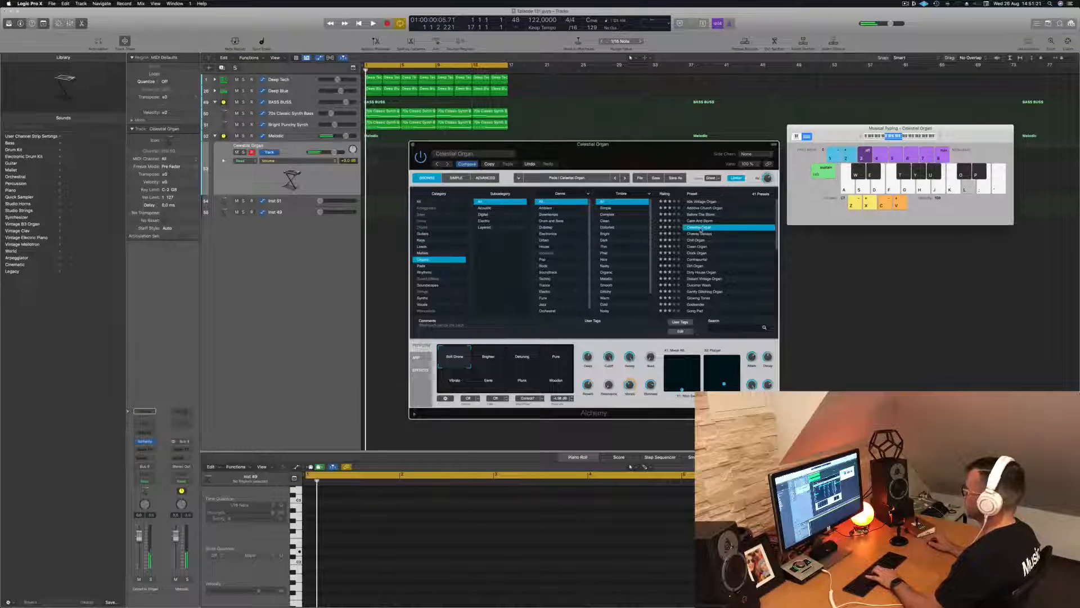
key(space)
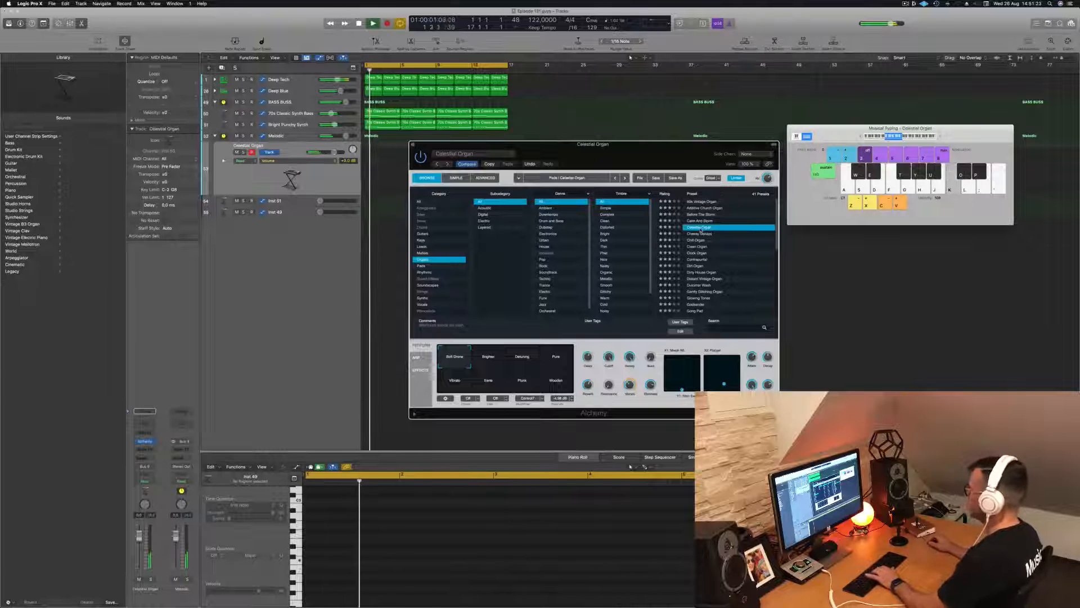
click(700, 234)
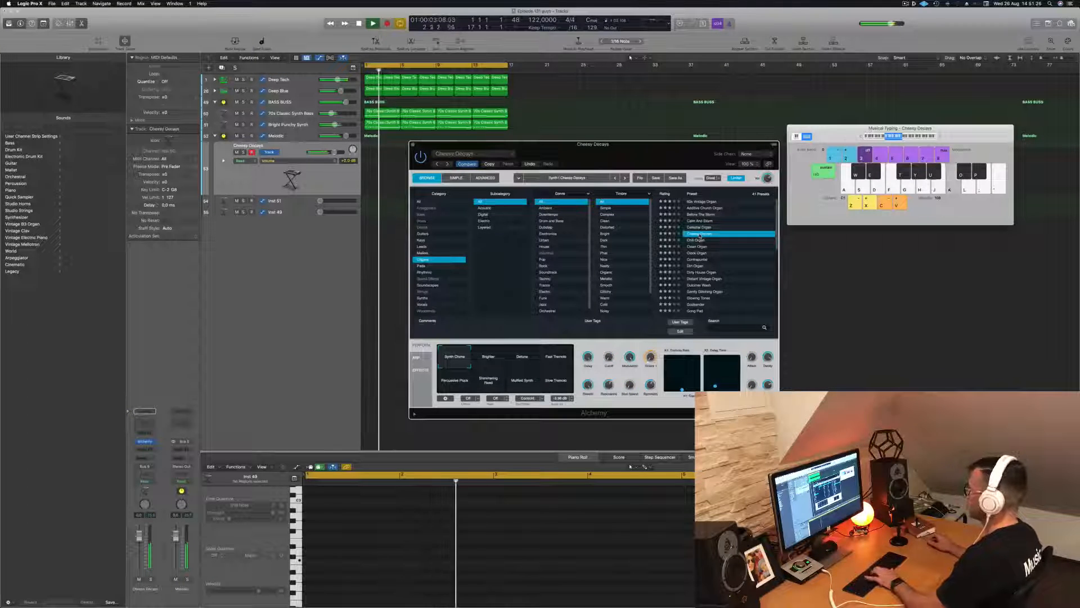
drag(672, 148, 806, 176)
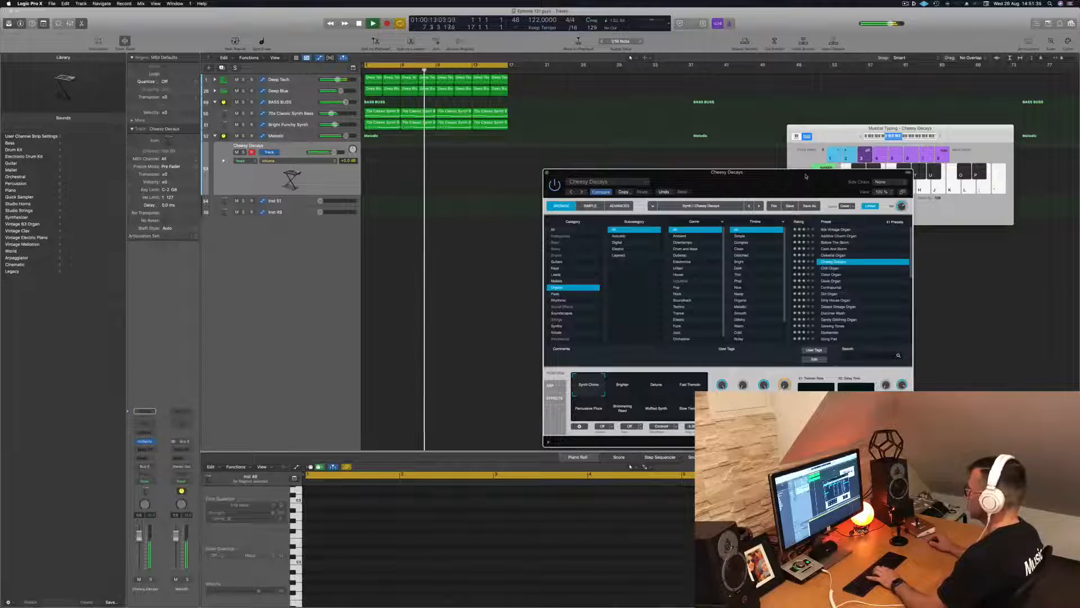
- Play test notes over the groove with the Cheesy Decays preset and the Chill Organ preset
key(apostrophe)
key(semicolon)
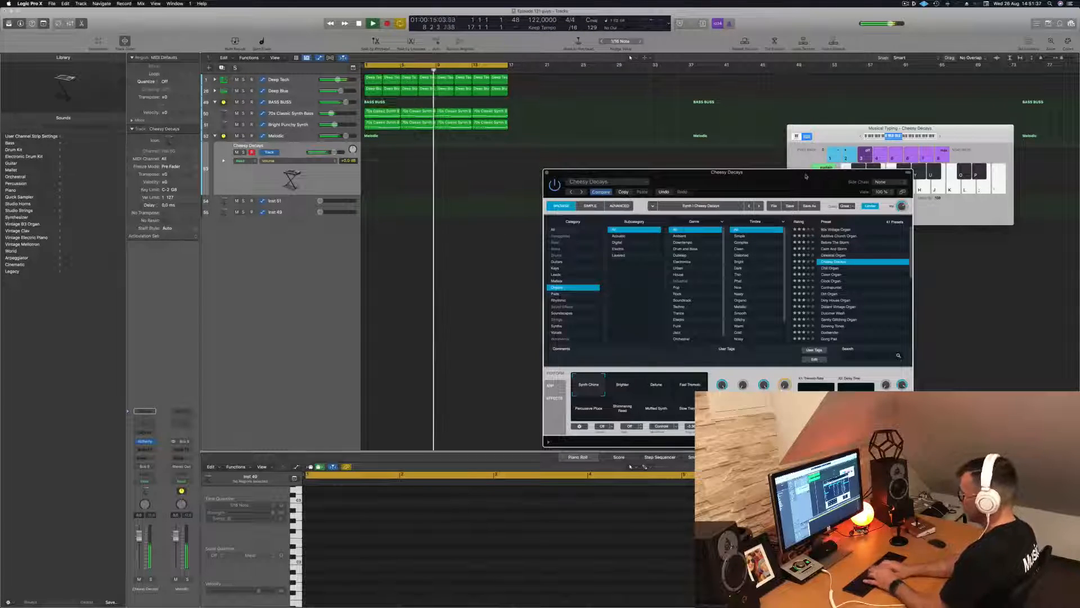
key(j)
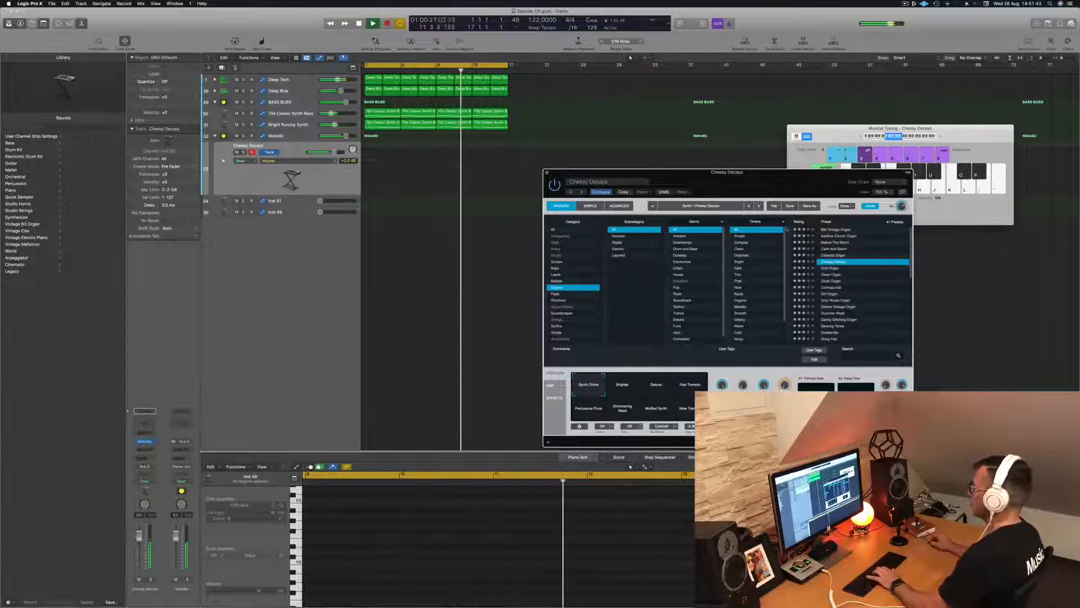
click(824, 268)
key(u)
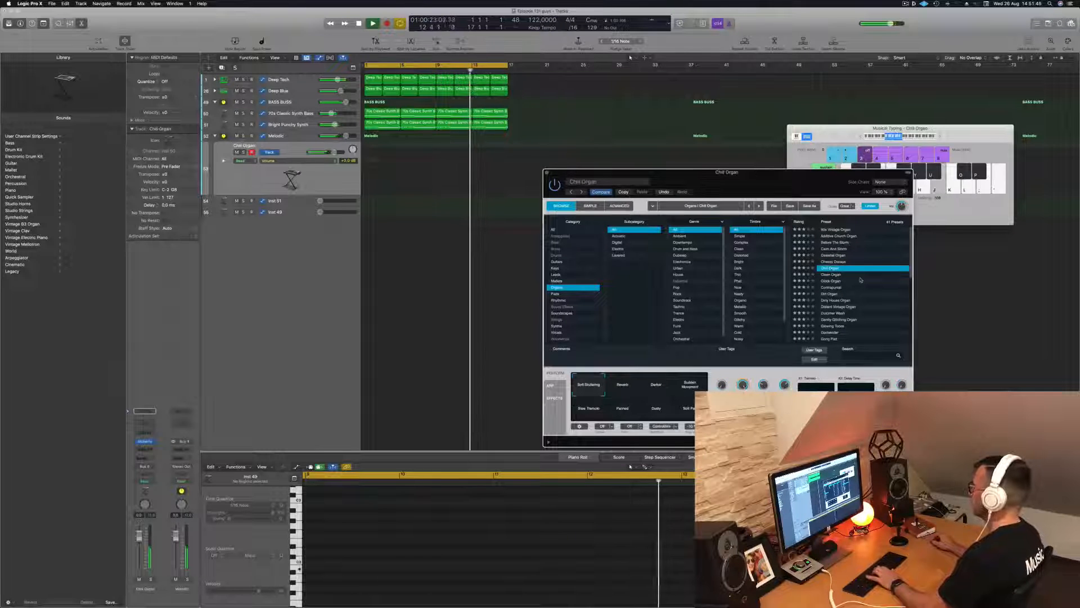
- Load the Gong Pad preset on the same track and try its second performance variation over the groove
scroll(860, 281, down, 3)
scroll(838, 269, down, 3)
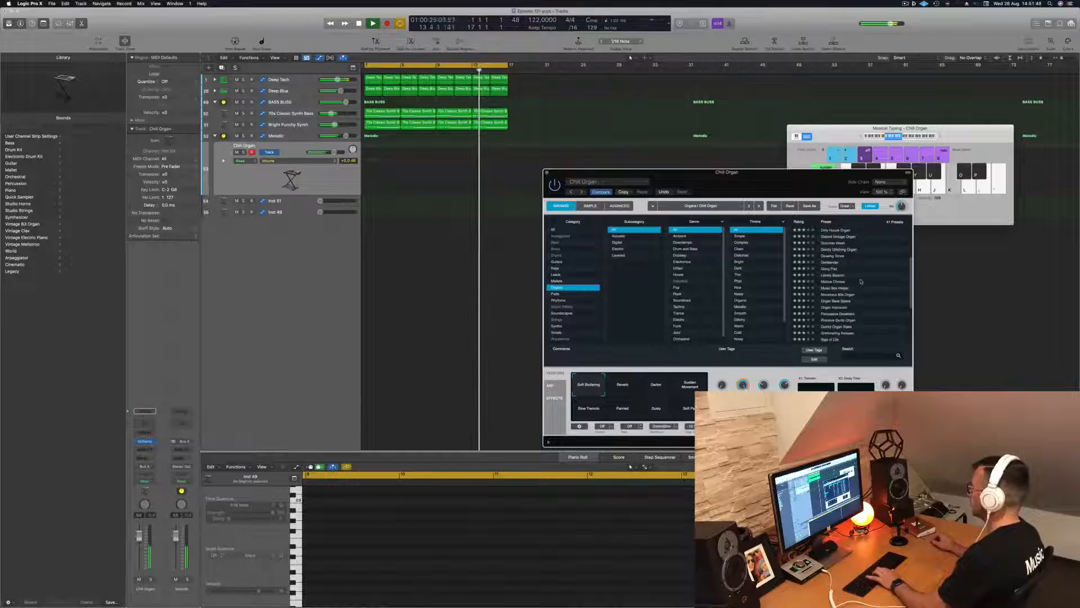
click(838, 269)
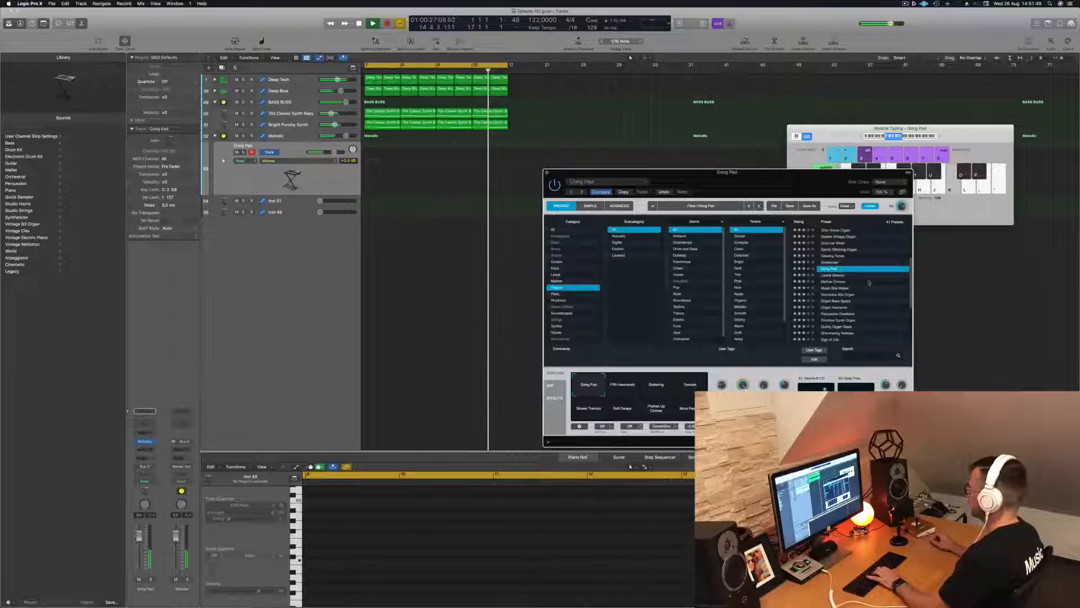
scroll(869, 282, down, 1)
scroll(869, 282, down, 3)
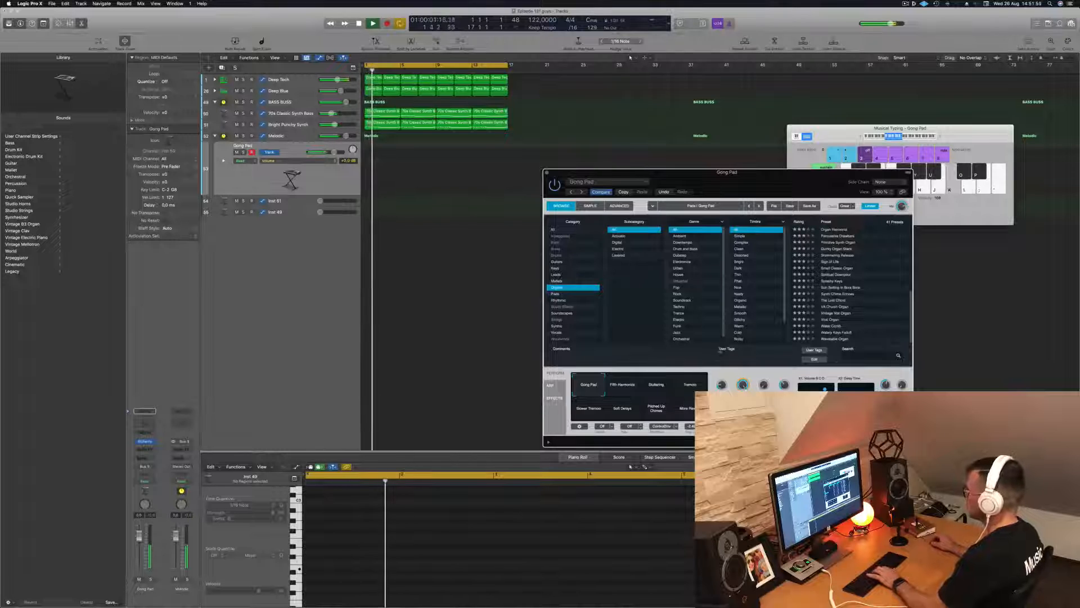
click(622, 384)
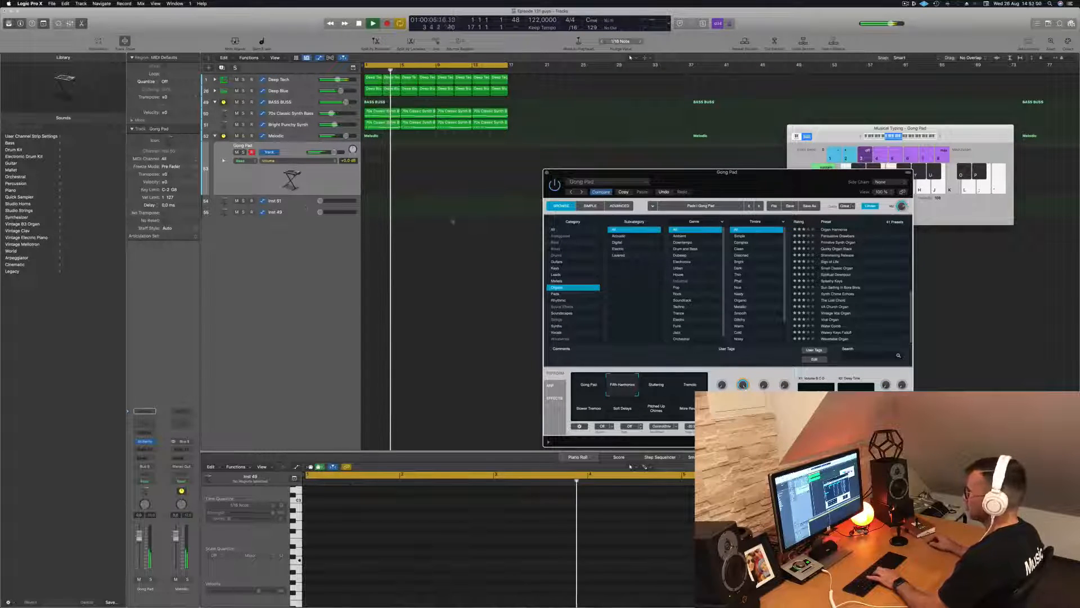
- Audition the Calm And Storm preset and neighbouring organ presets, and return to Cheesy Decays
scroll(841, 309, up, 4)
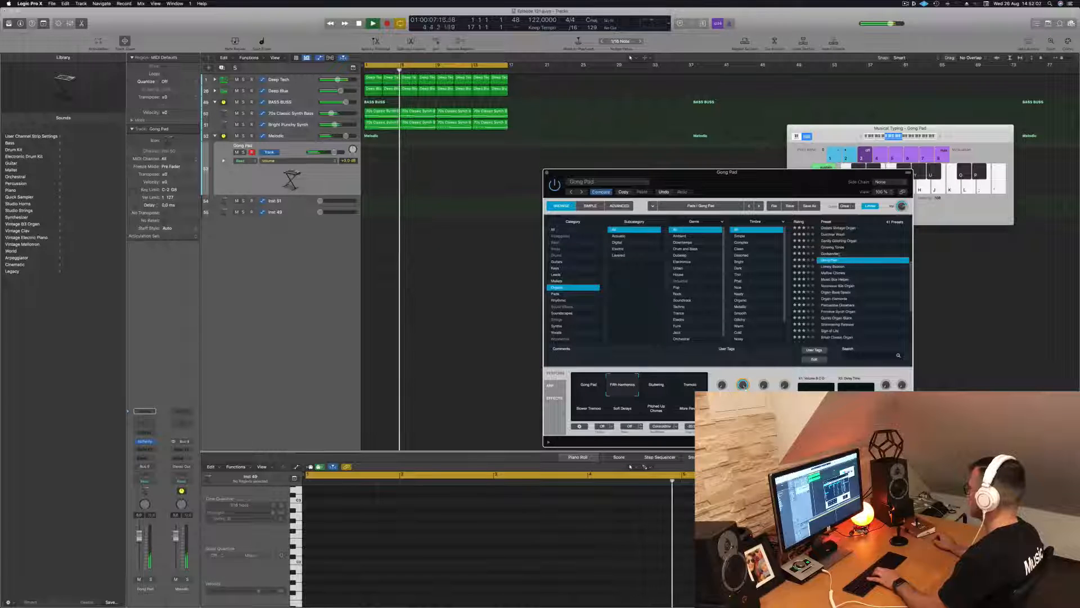
scroll(842, 310, up, 3)
scroll(842, 309, up, 3)
click(840, 249)
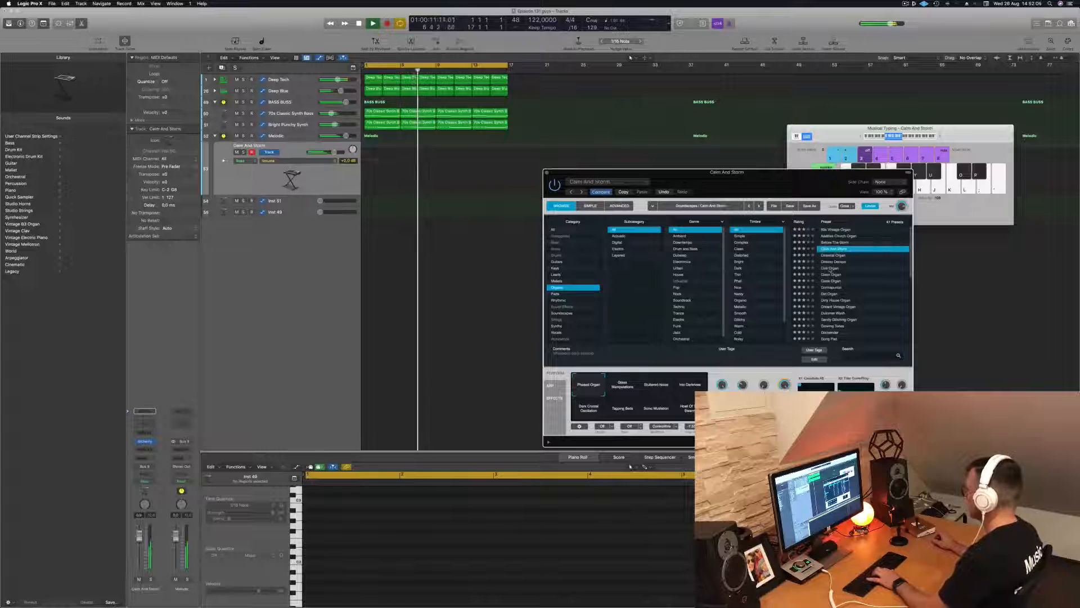
click(831, 269)
click(836, 256)
click(838, 262)
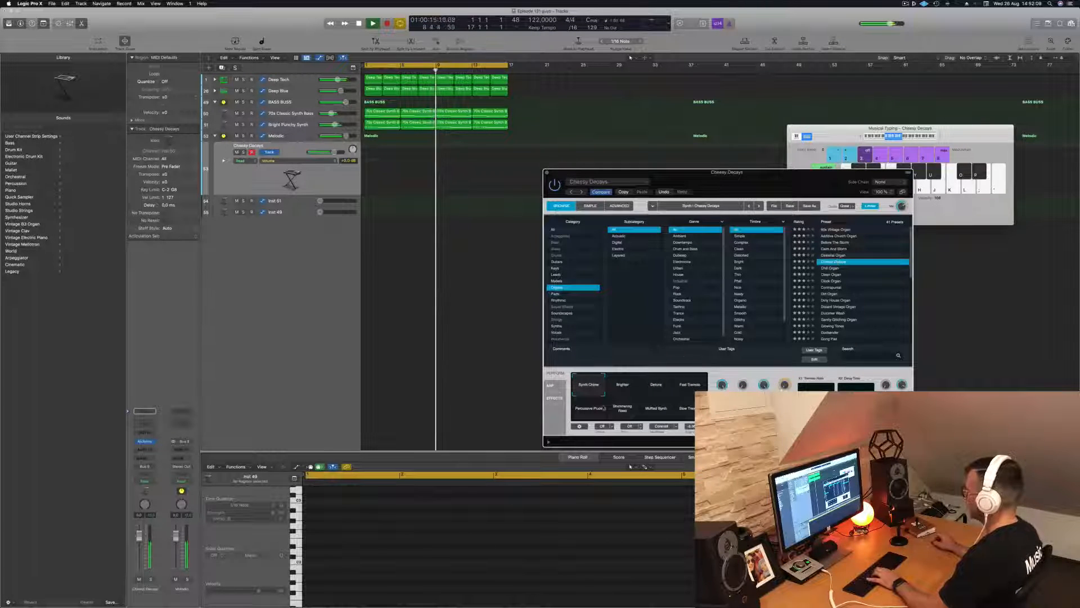
- Compare the Detune, Fast Tremolo, Muffled Synth, Brighter and other Cheesy Decays variations, and return to the first one
click(656, 385)
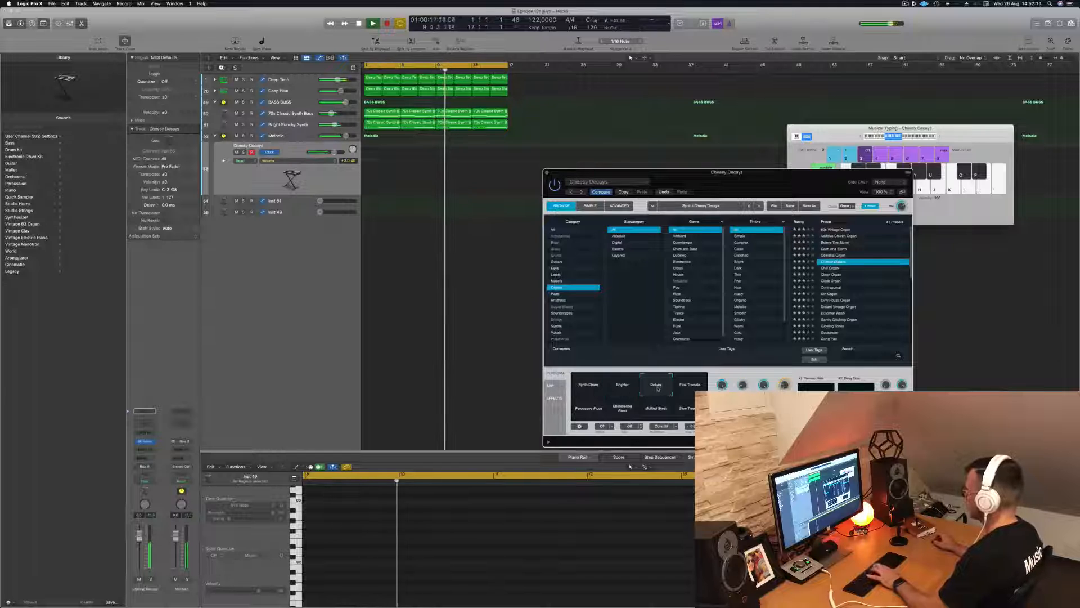
click(689, 384)
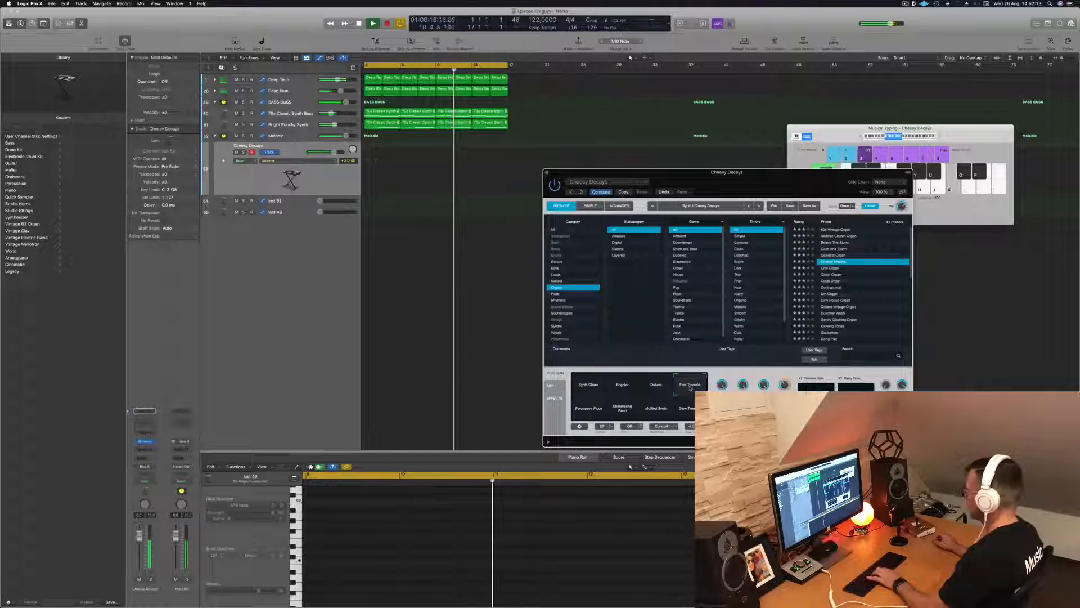
click(622, 408)
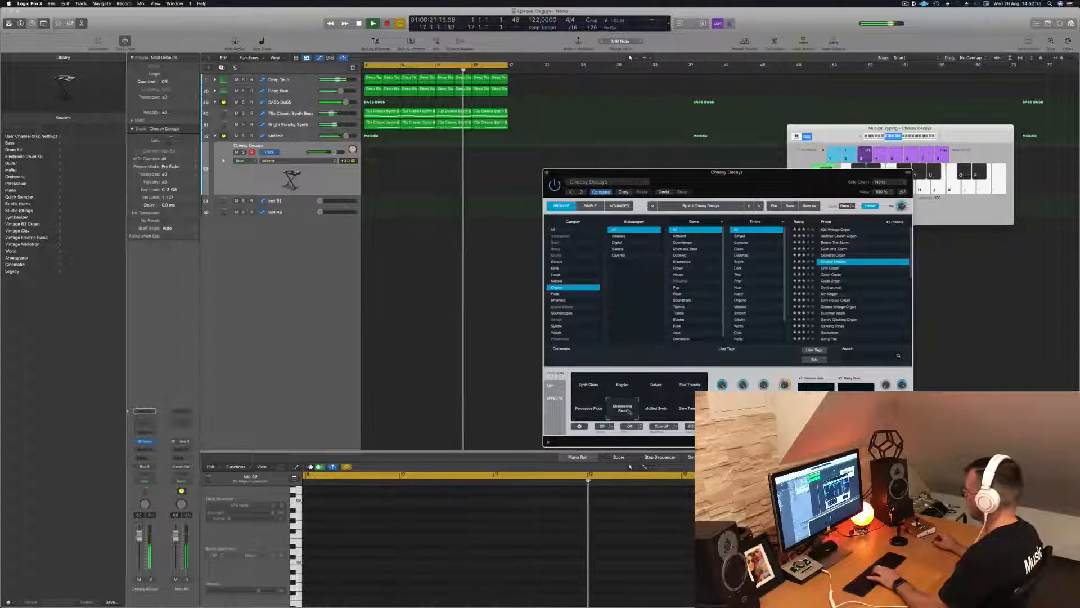
click(653, 409)
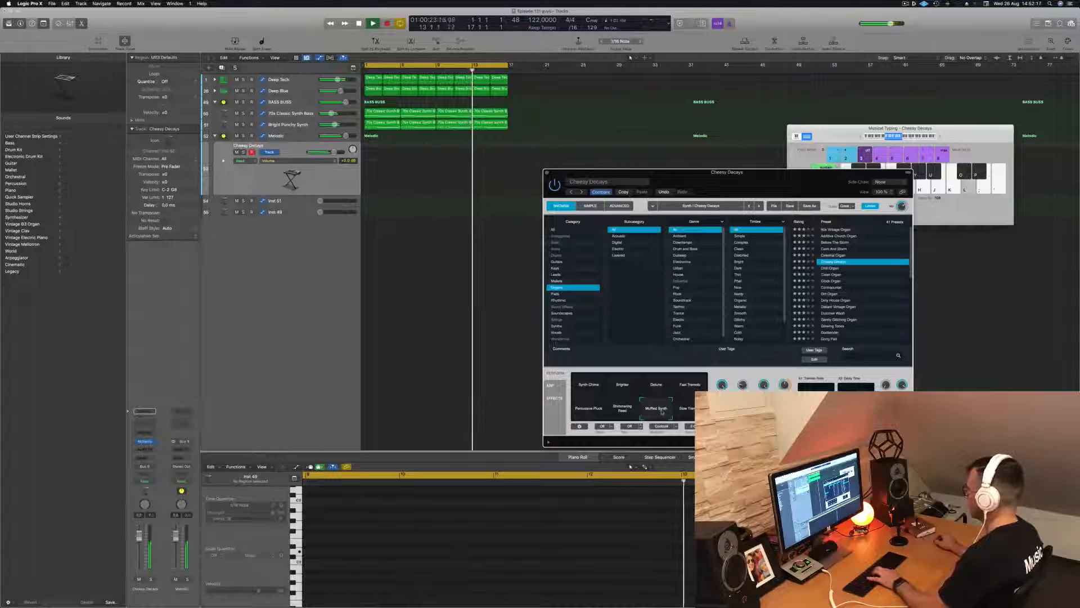
click(624, 410)
click(622, 384)
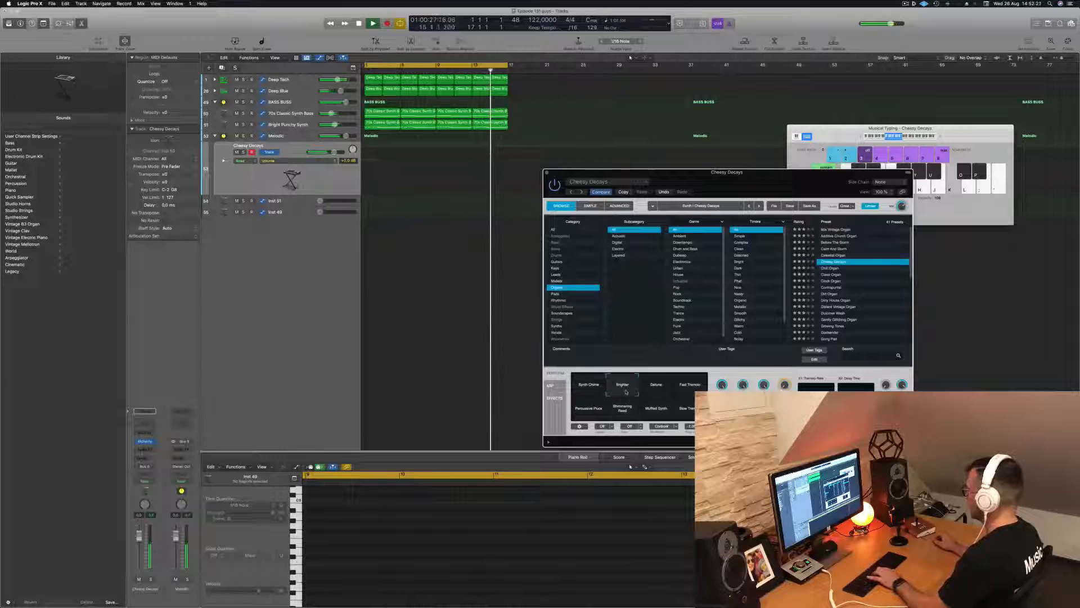
click(586, 386)
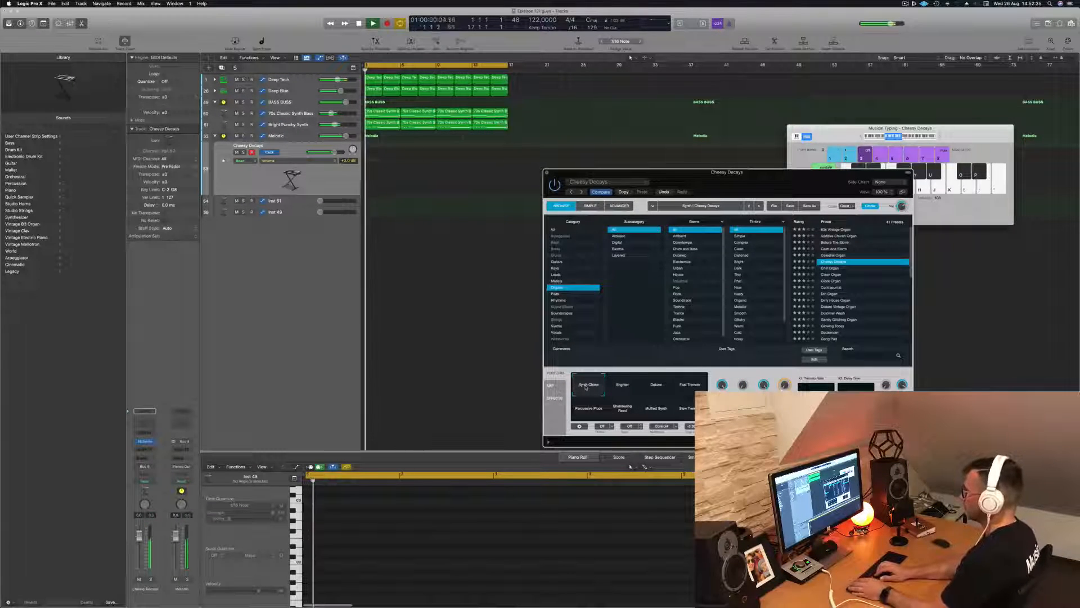
- Record a six-note phrase that descends and climbs back up on the Cheesy Decays track
key(r)
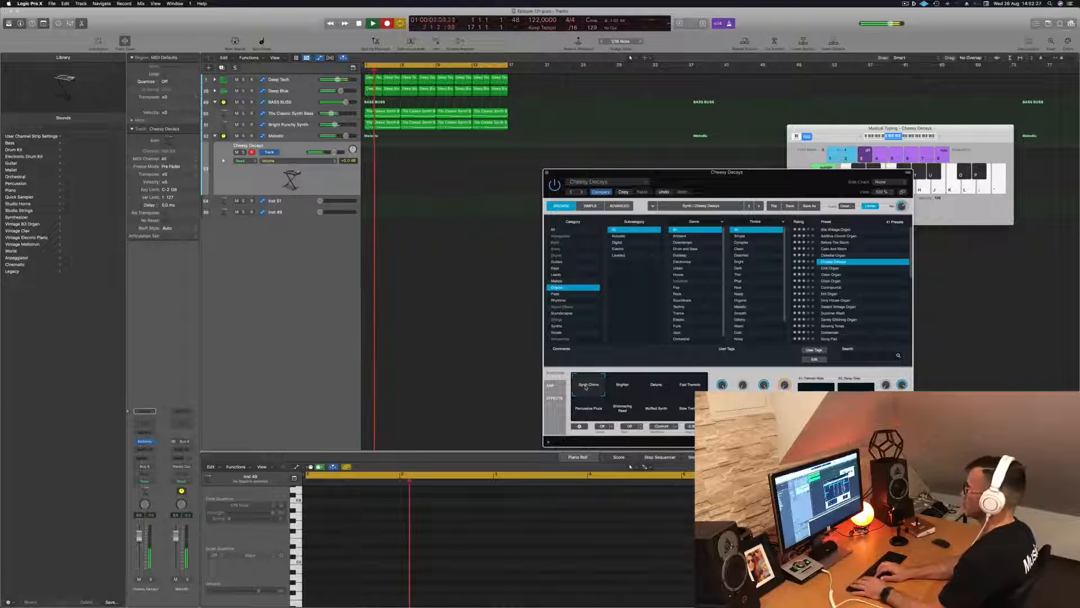
key(l)
key(k)
key(j)
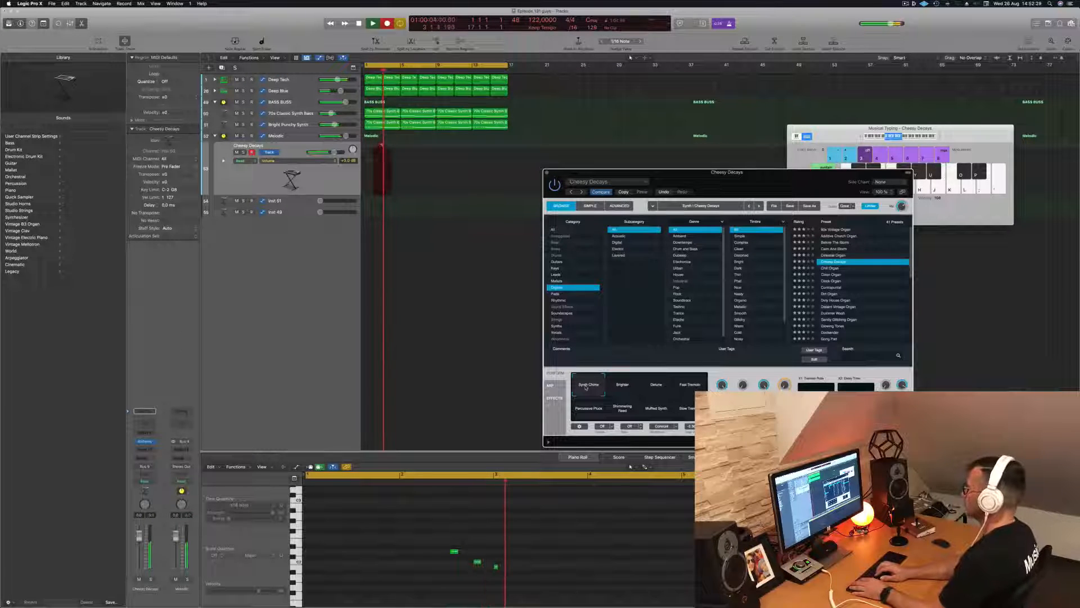
key(j)
key(k)
key(l)
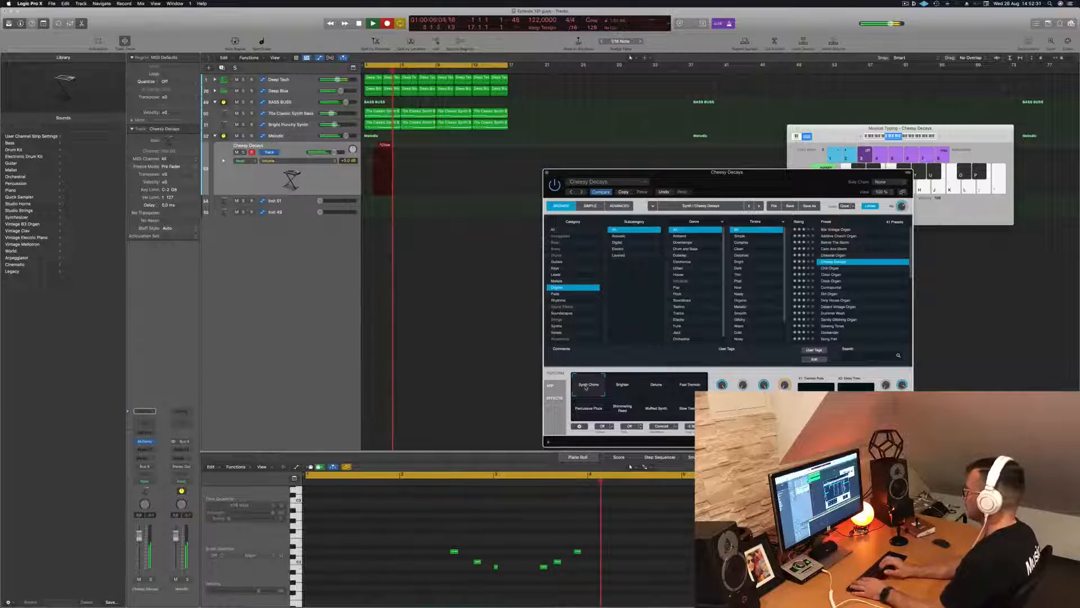
key(space)
- Move the recorded Cheesy Decays region one bar later to start at bar 3, and play it with the groove
key(space)
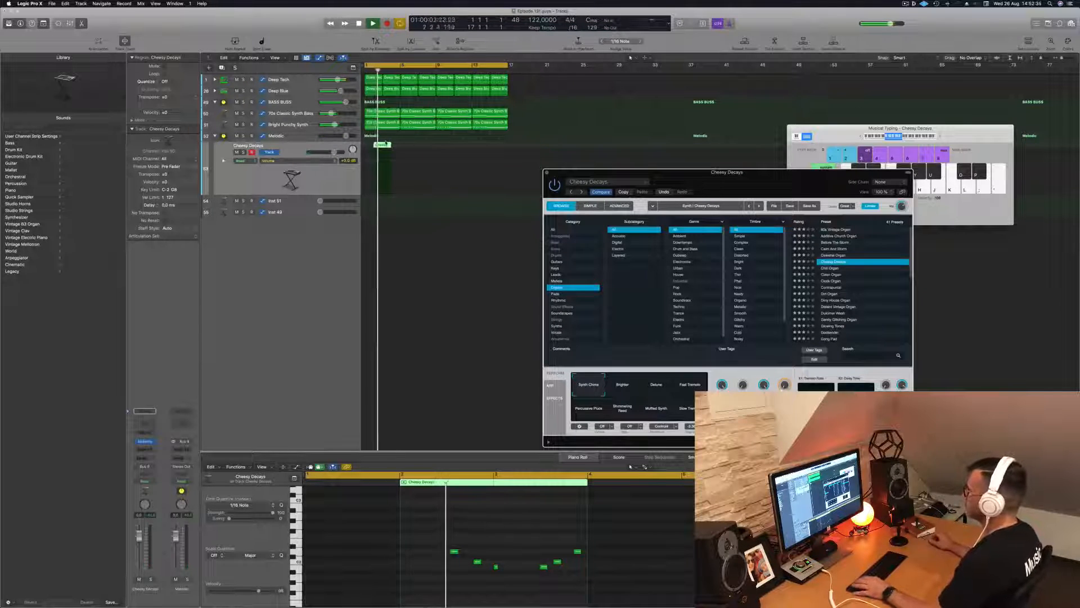
drag(383, 145, 389, 145)
key(space)
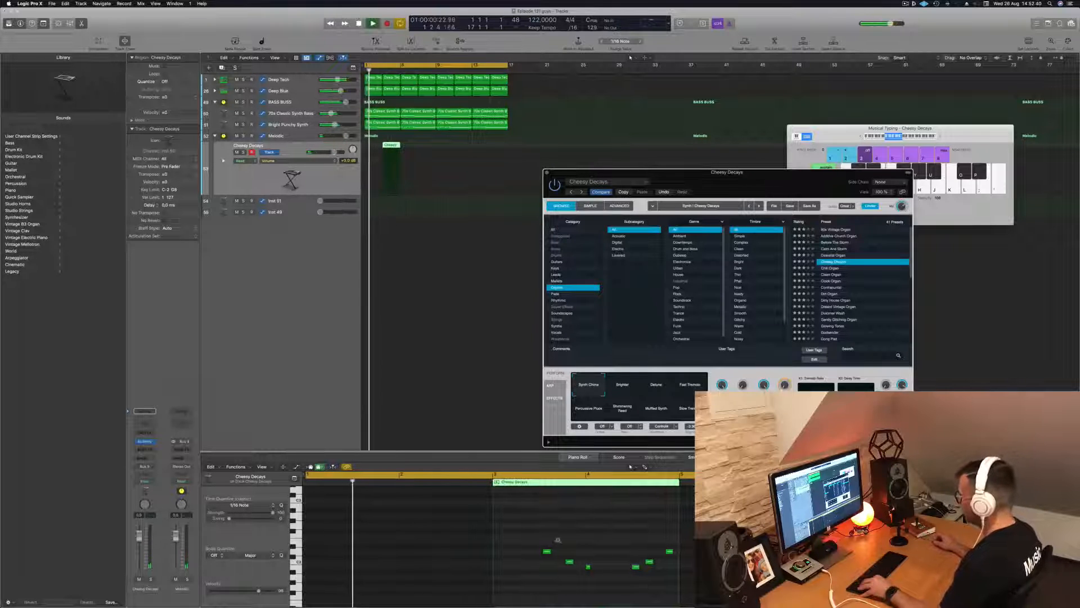
- Nudge all the recorded notes slightly earlier in the piano roll, and shift the third and last three notes back later
drag(506, 540, 647, 595)
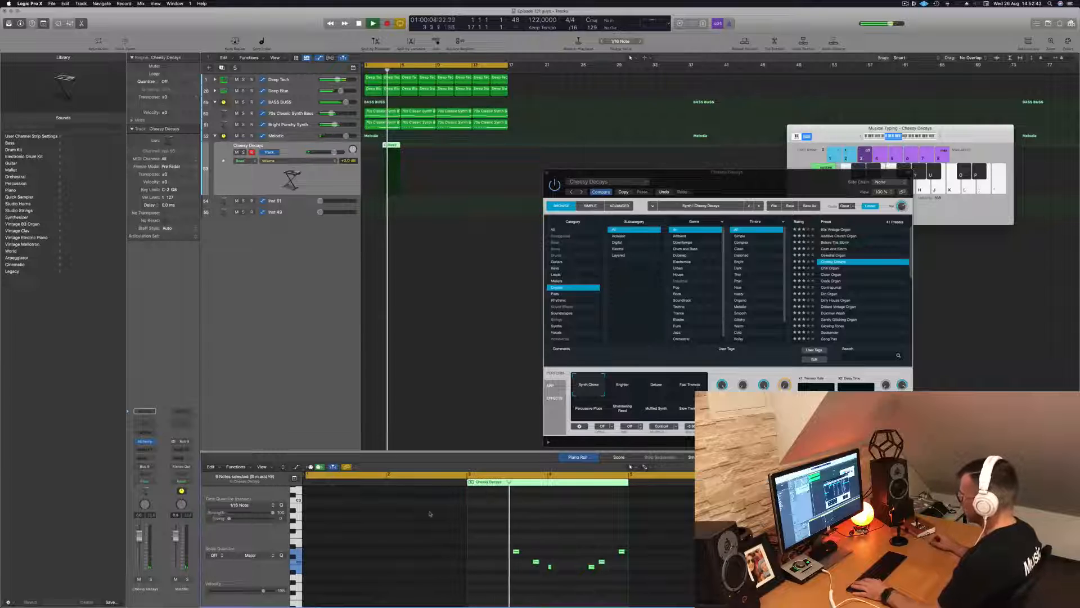
drag(508, 536, 600, 571)
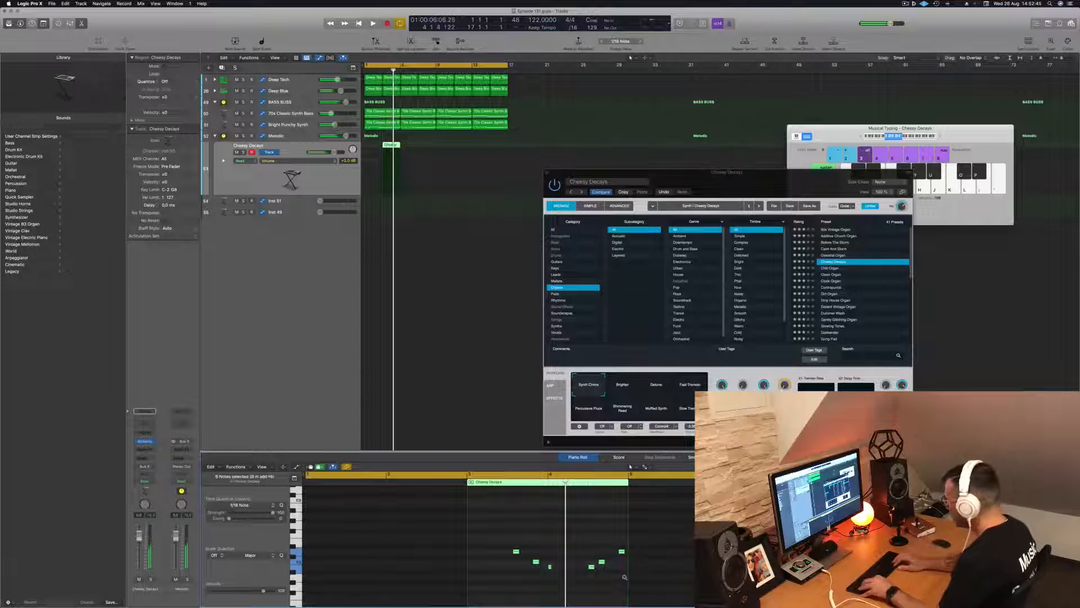
key(space)
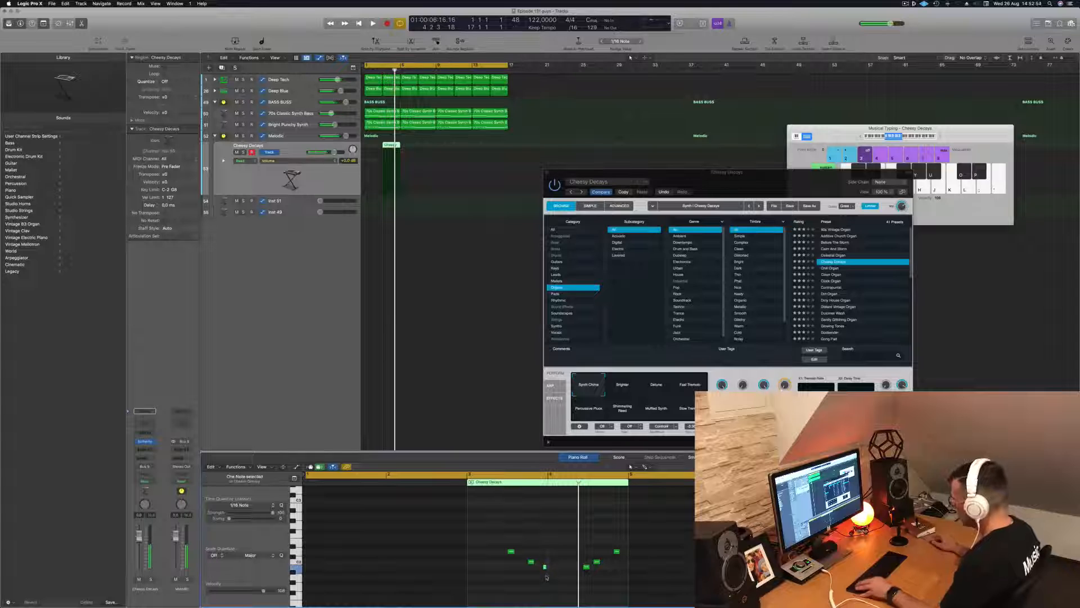
key(space)
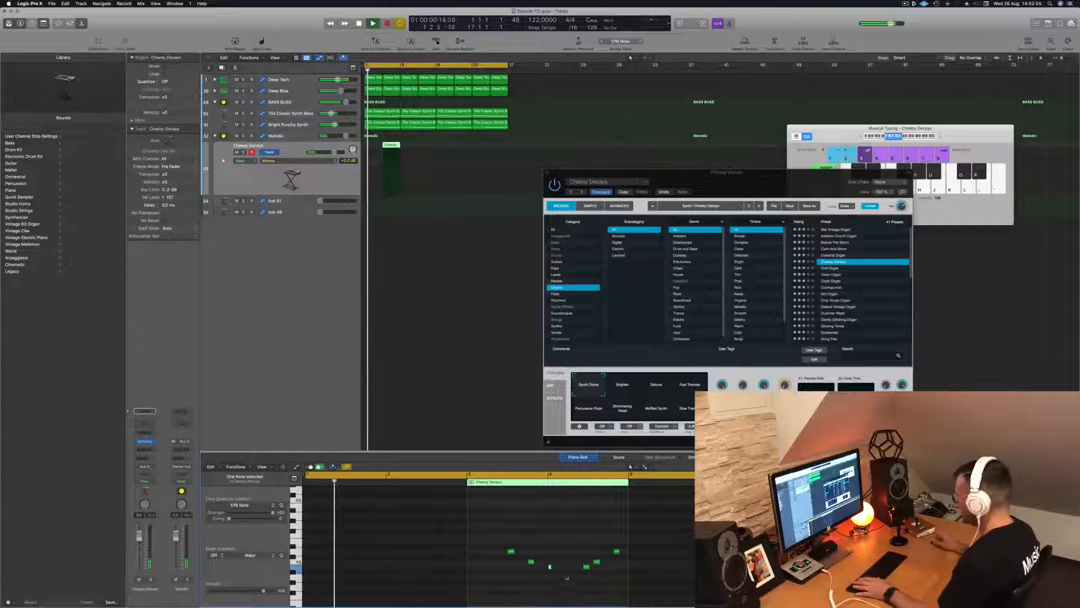
drag(577, 533, 631, 582)
key(alt+Right)
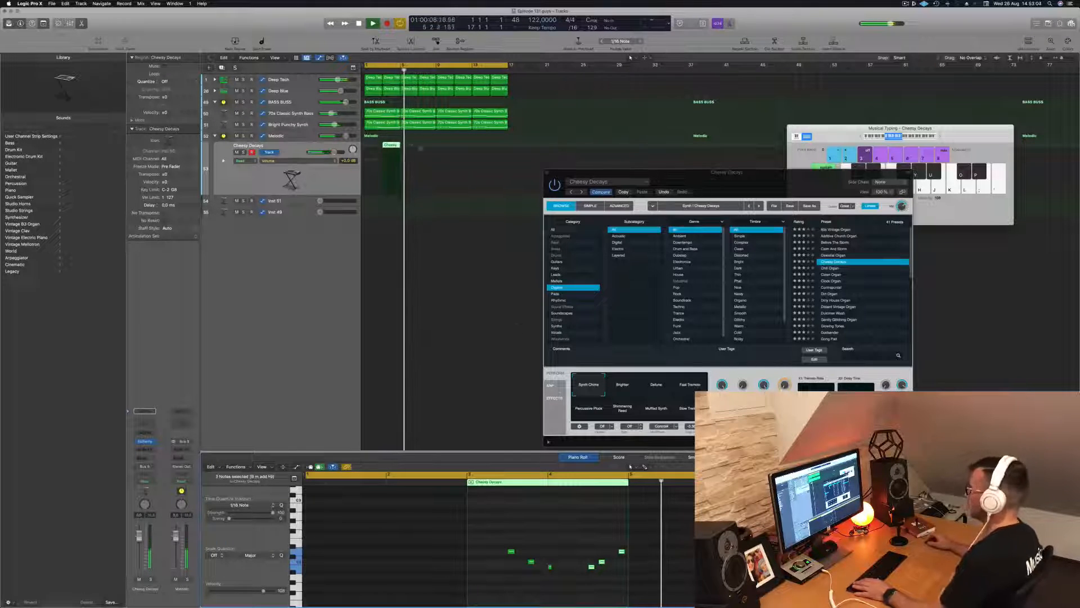
- Copy the Cheesy Decays region every four bars, to bars 7, 11 and 15
drag(394, 145, 463, 150)
shift+click(391, 147)
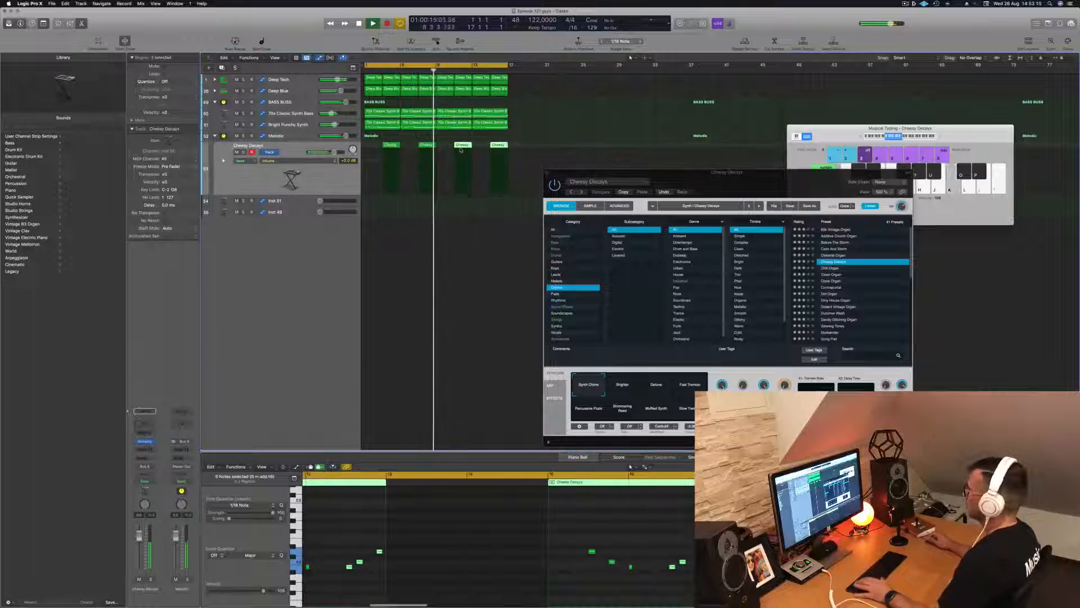
- Open Alchemy on the Inst 51 track, close the Cheesy Decays instrument window, and move the new window clear of the tracks
click(295, 200)
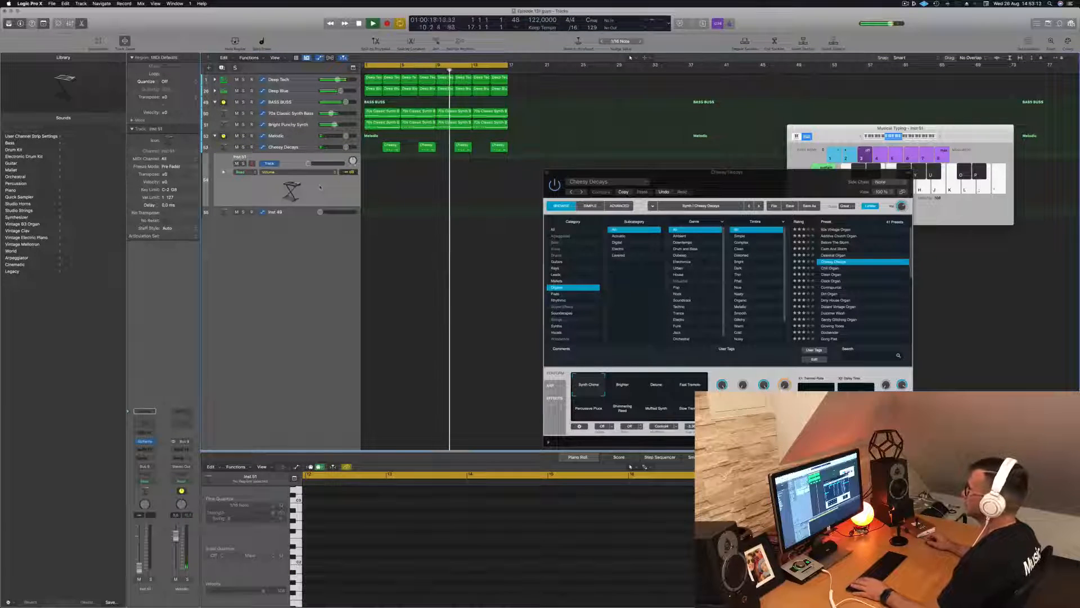
click(145, 442)
drag(776, 180, 879, 180)
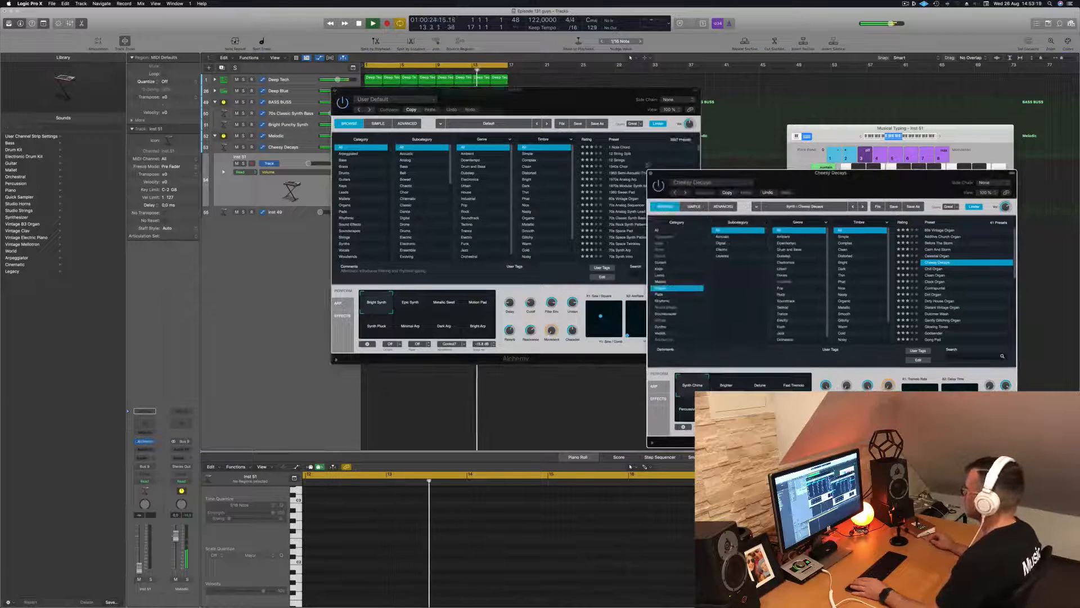
click(650, 173)
drag(559, 92, 702, 163)
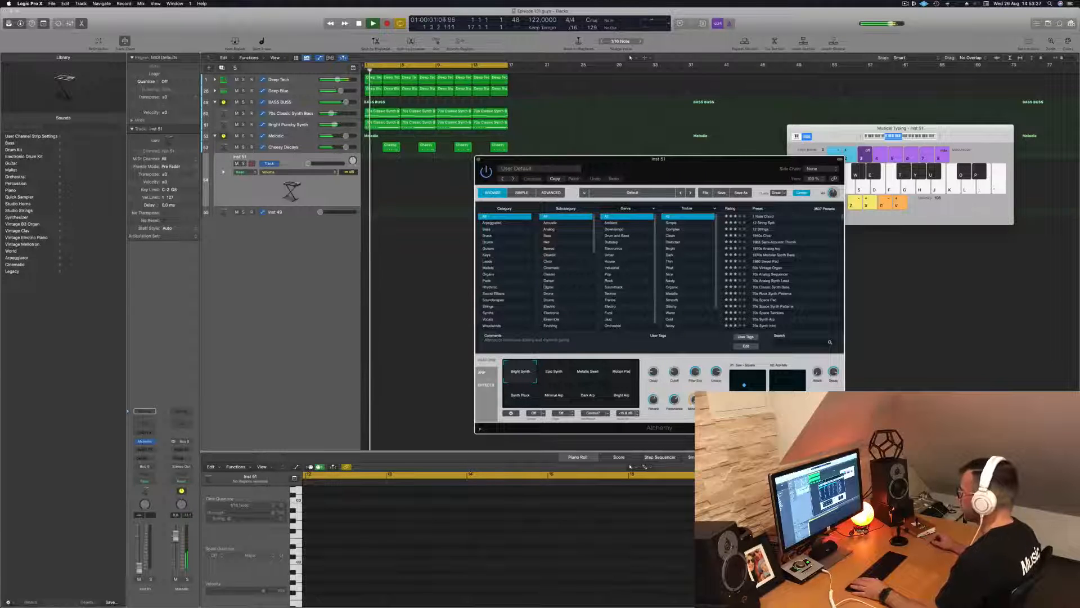
- Filter the Inst 51 Alchemy presets to the Plucked subcategory, raise the track's volume, and play a test note
scroll(696, 270, down, 3)
scroll(696, 270, up, 3)
scroll(697, 260, down, 3)
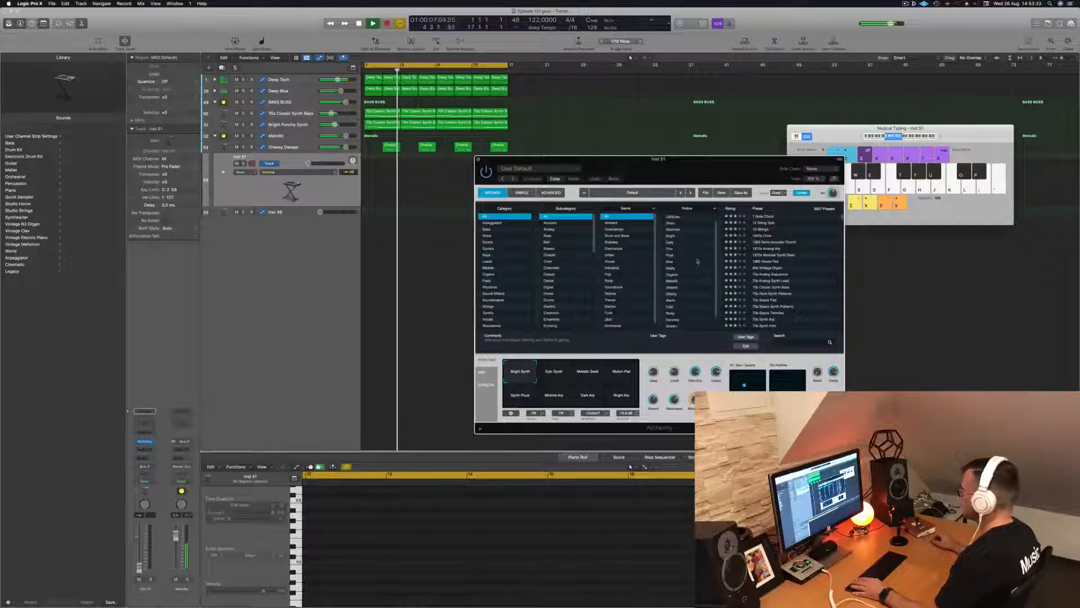
scroll(575, 242, down, 5)
scroll(575, 242, down, 8)
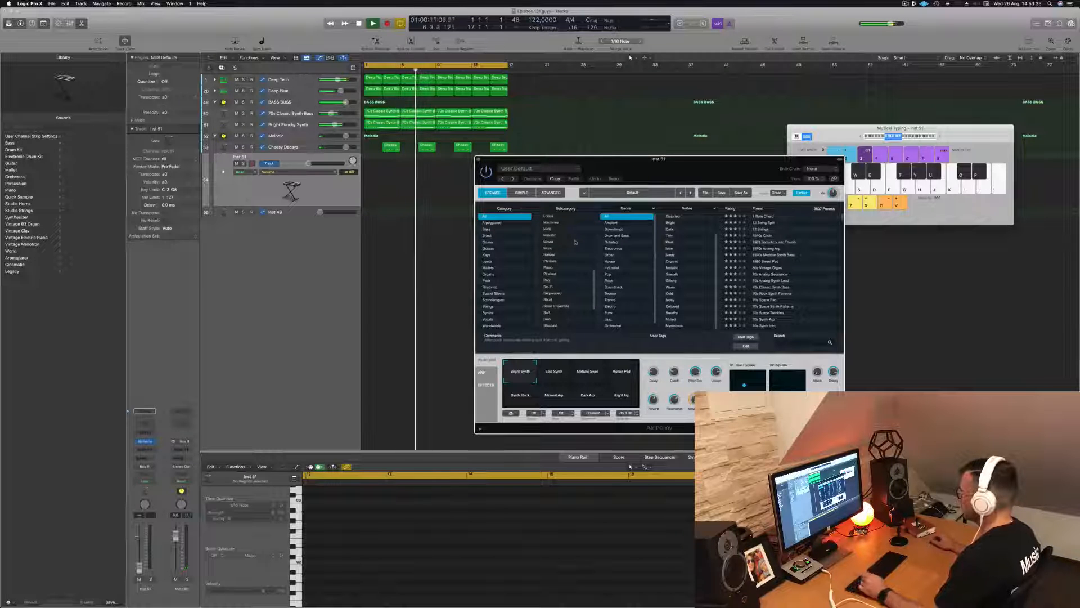
click(551, 274)
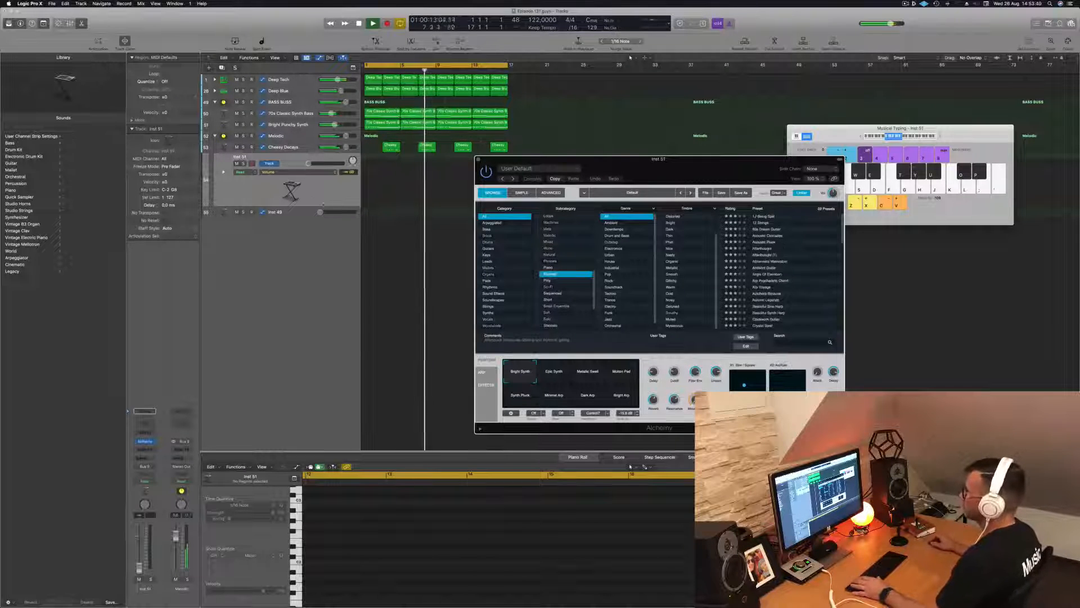
drag(307, 163, 328, 164)
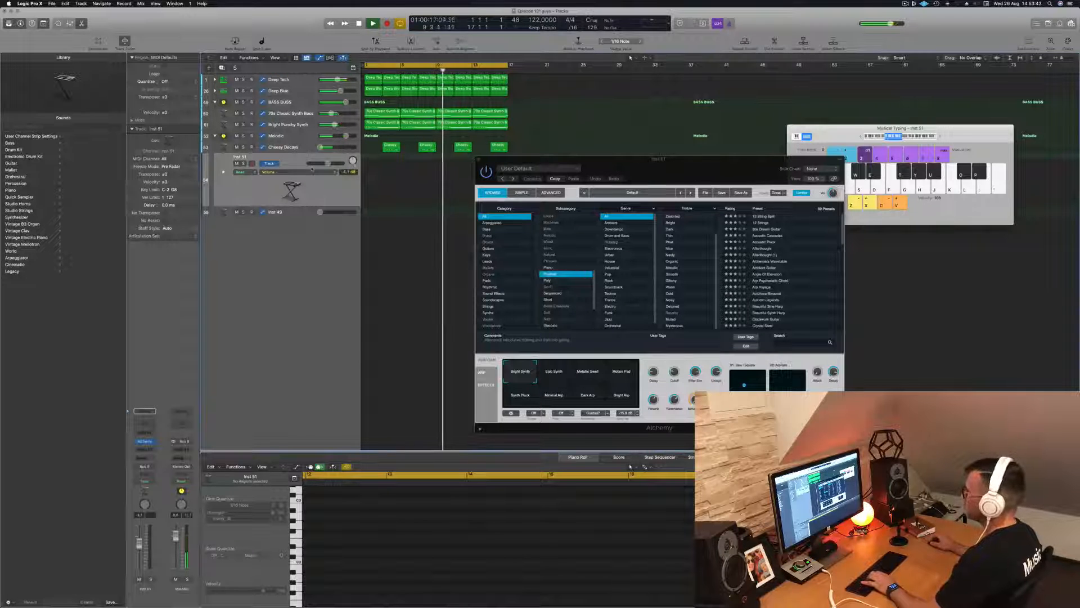
key(f)
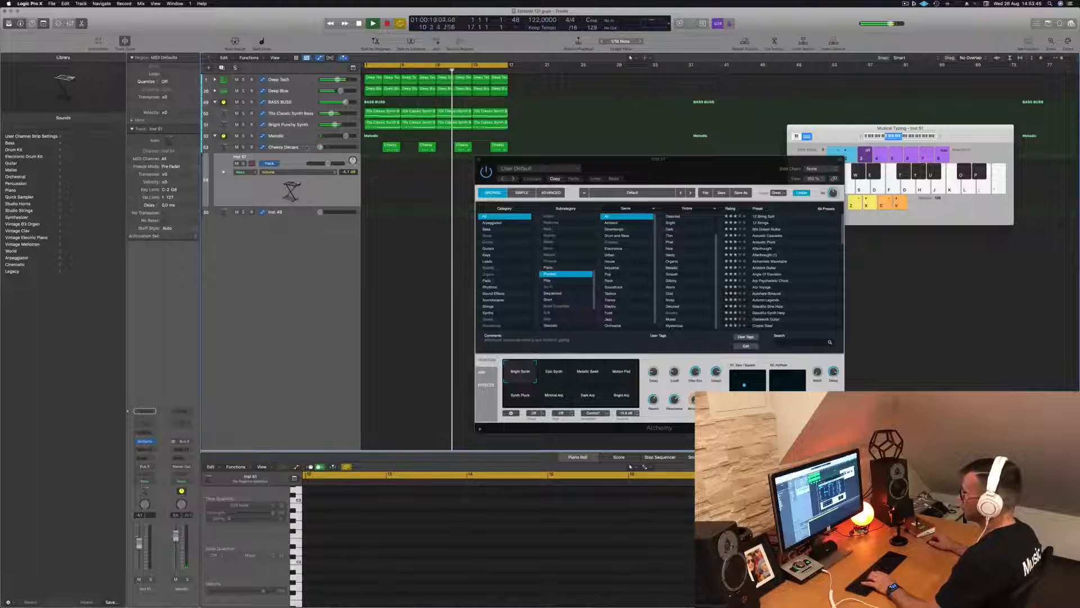
- Audition the Afterthought and Acoustic Pluck presets on the Inst 51 track, playing test notes in a higher keyboard octave
click(307, 147)
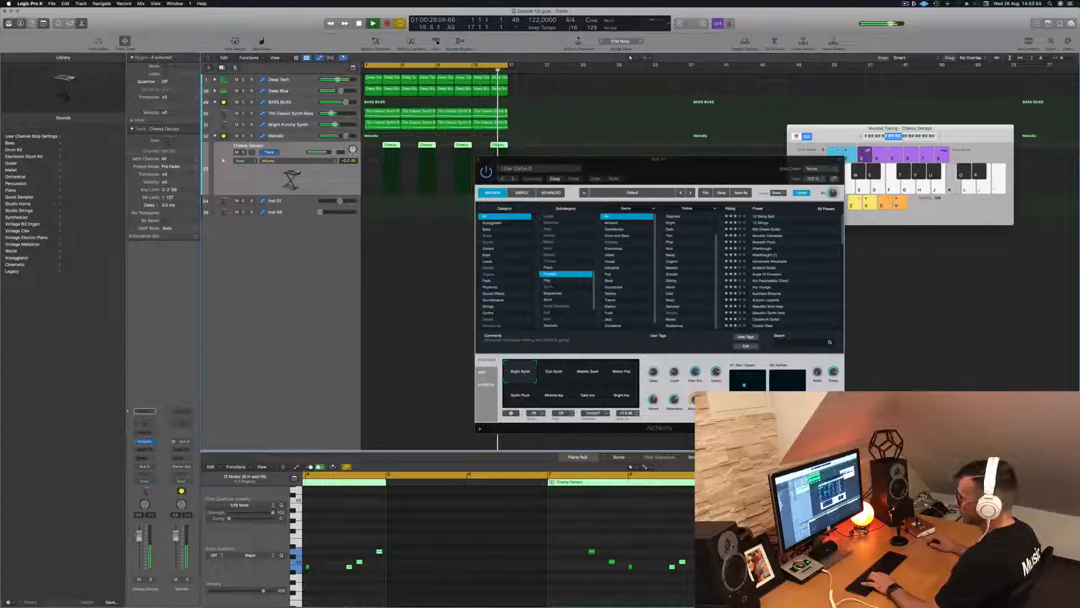
click(306, 200)
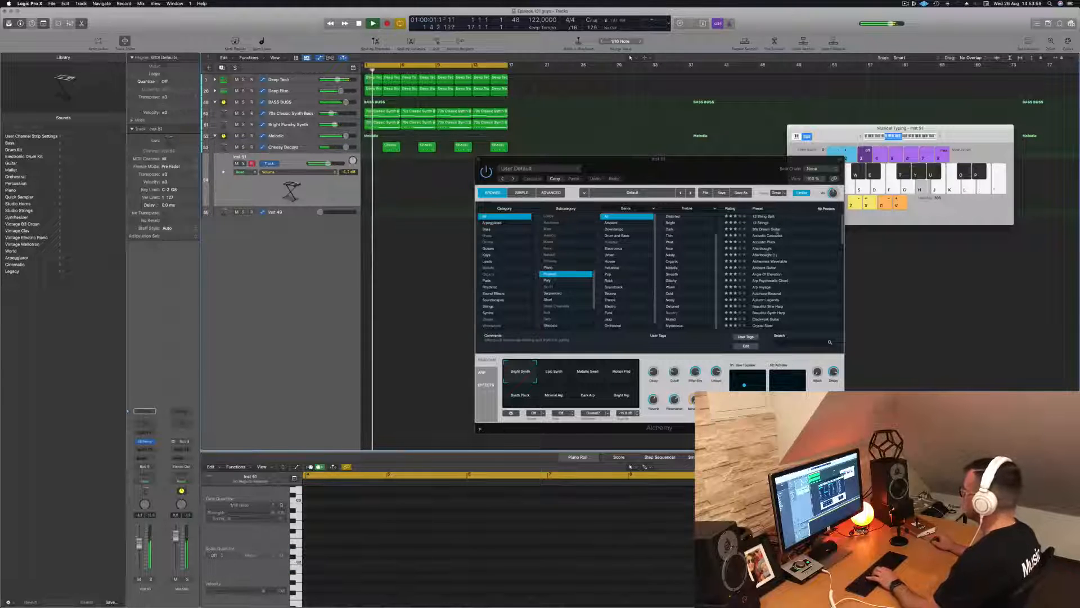
click(763, 248)
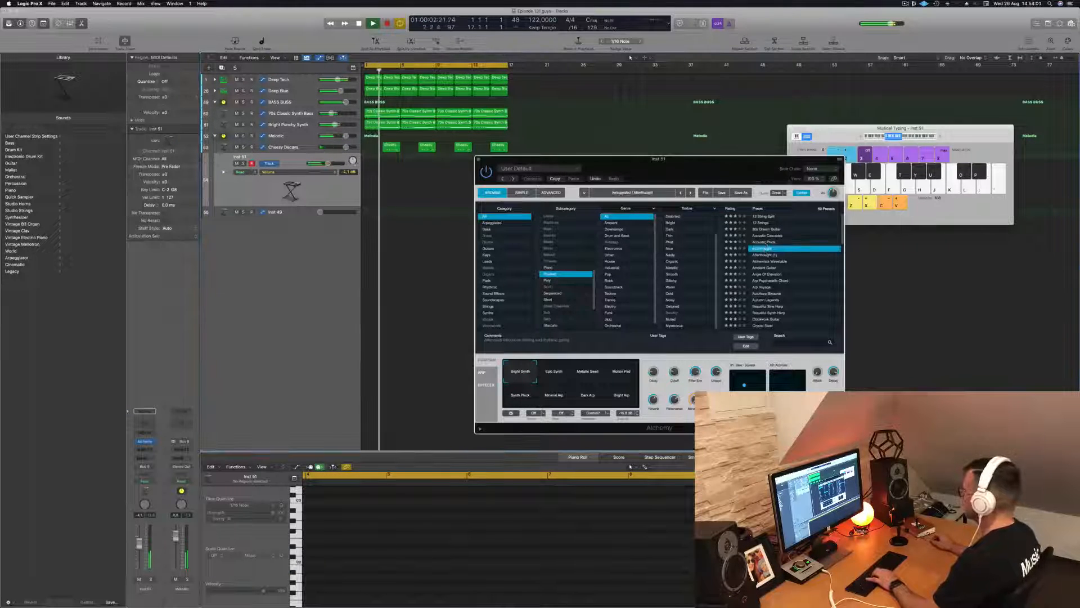
click(764, 242)
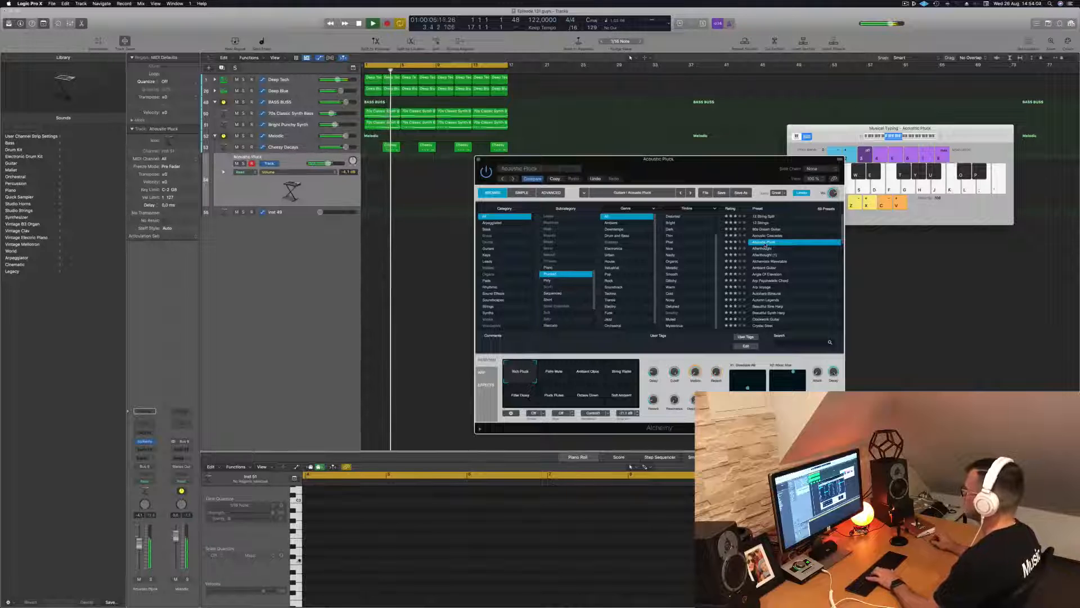
click(939, 137)
click(940, 137)
key(k)
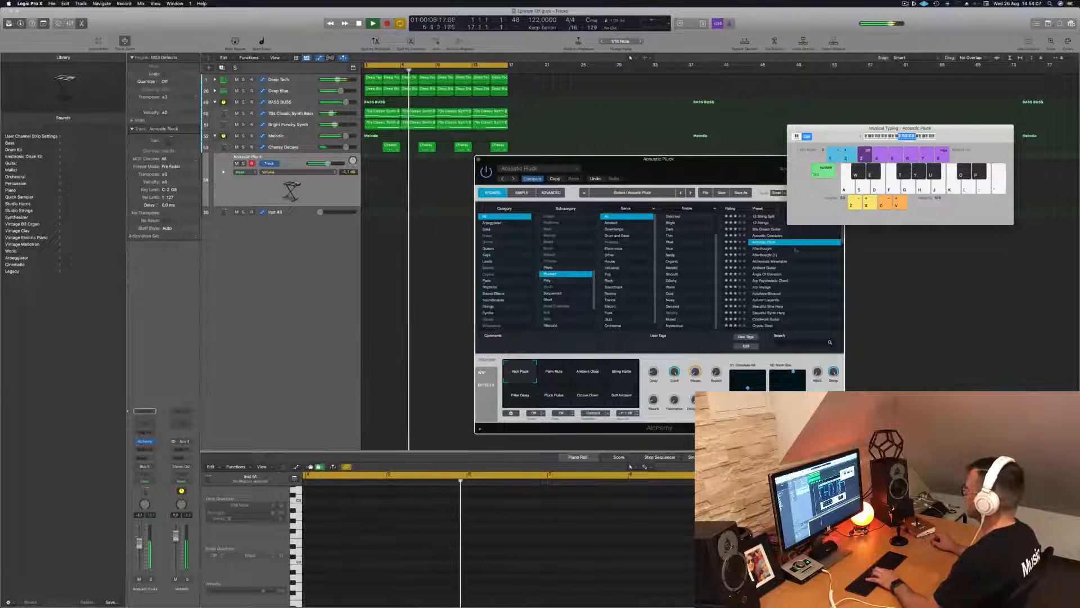
- Audition the following Plucked presets, including Angle Of Elevation, Arp Psychedelic Chord, Arp Voyage and Autoharp Binaural, through to Autumn Legends
click(780, 262)
key(k)
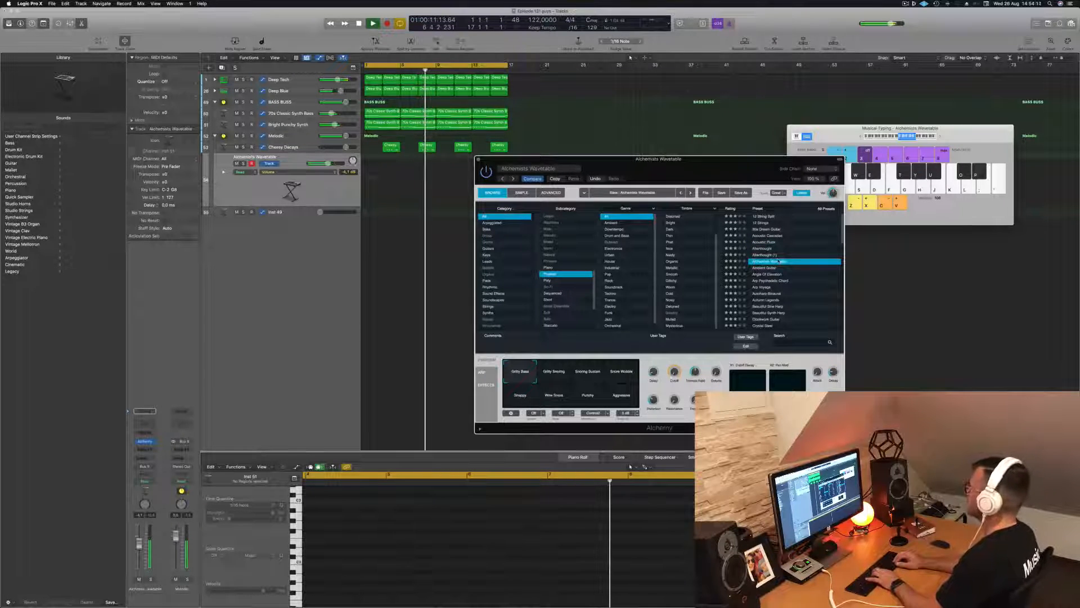
key(Down)
key(Down)
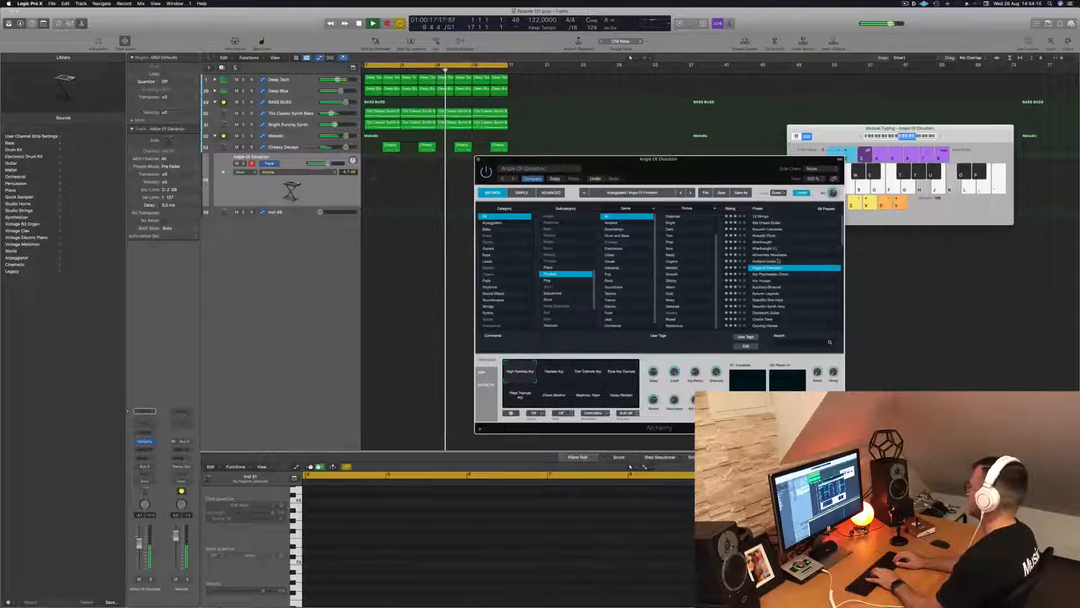
key(Down)
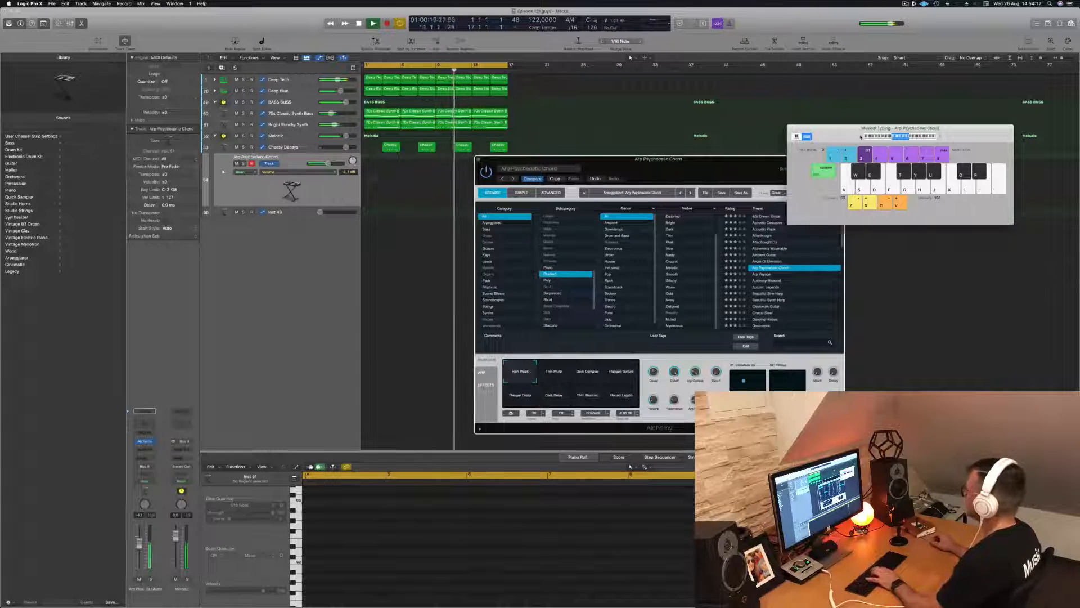
key(Down)
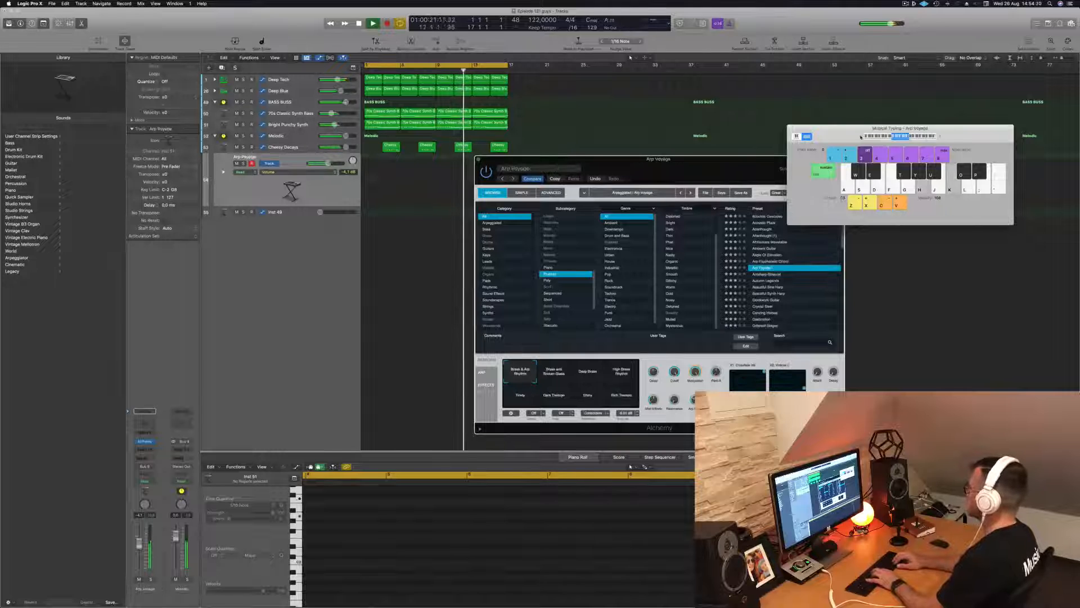
key(Down)
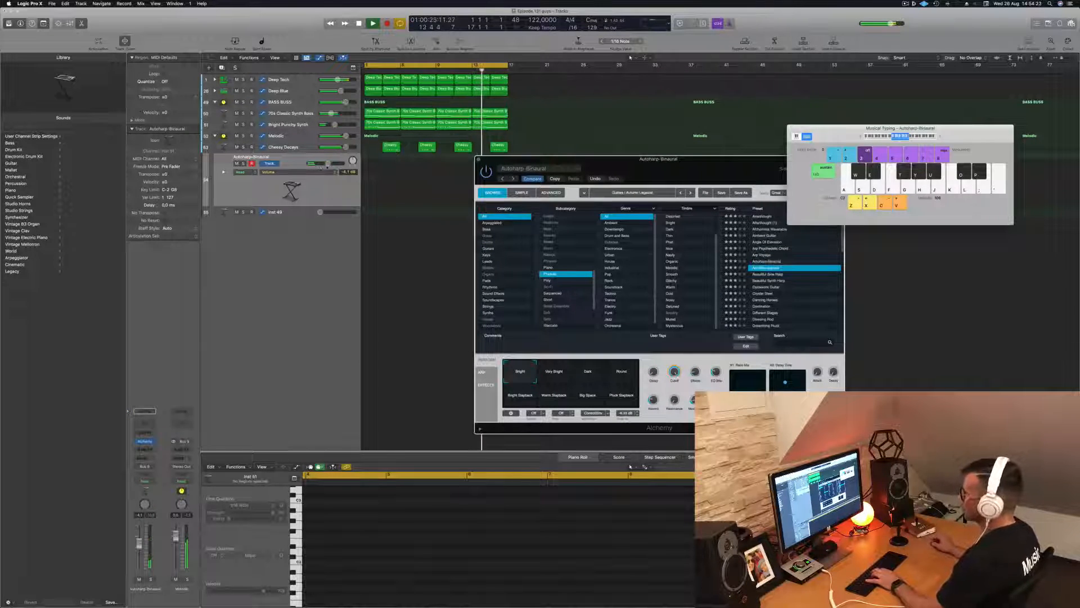
key(Down)
- Lower the track's volume slightly, try the Beautiful Sine Harp preset, and load Beautiful Synth Harp
click(321, 164)
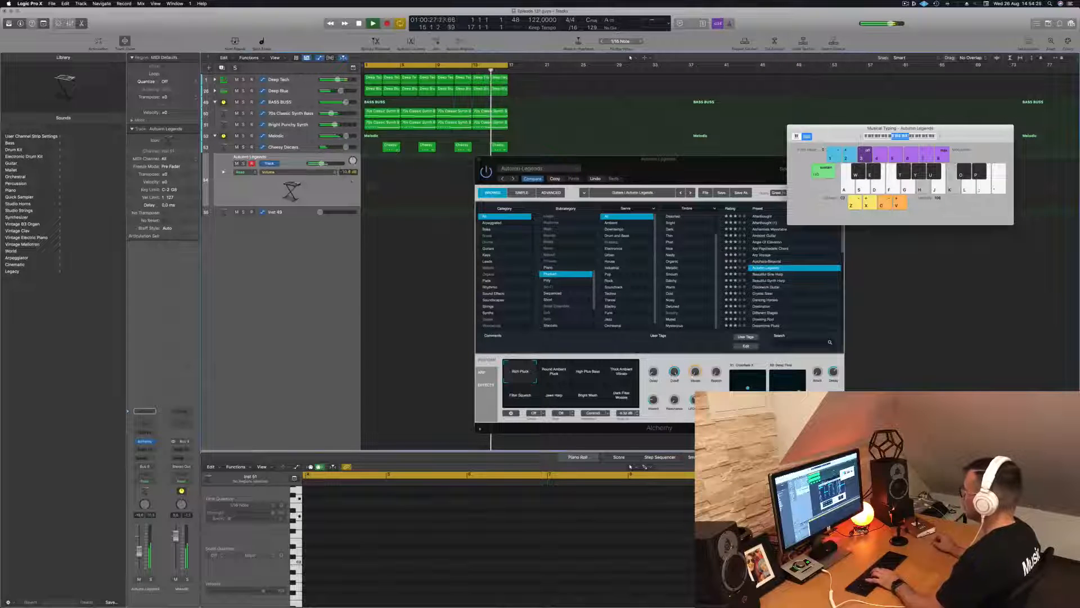
click(772, 274)
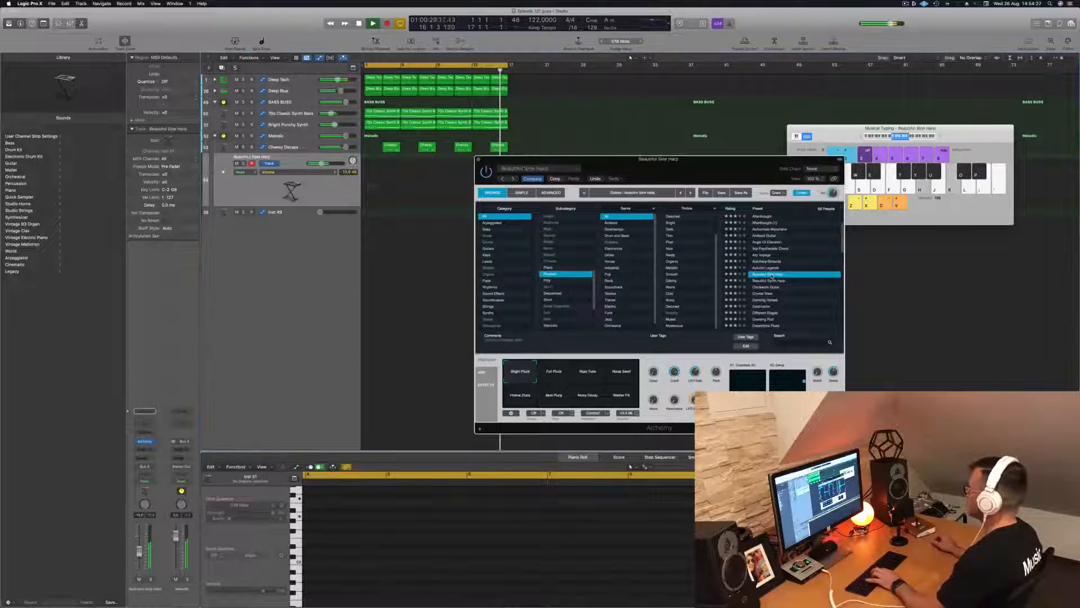
click(779, 281)
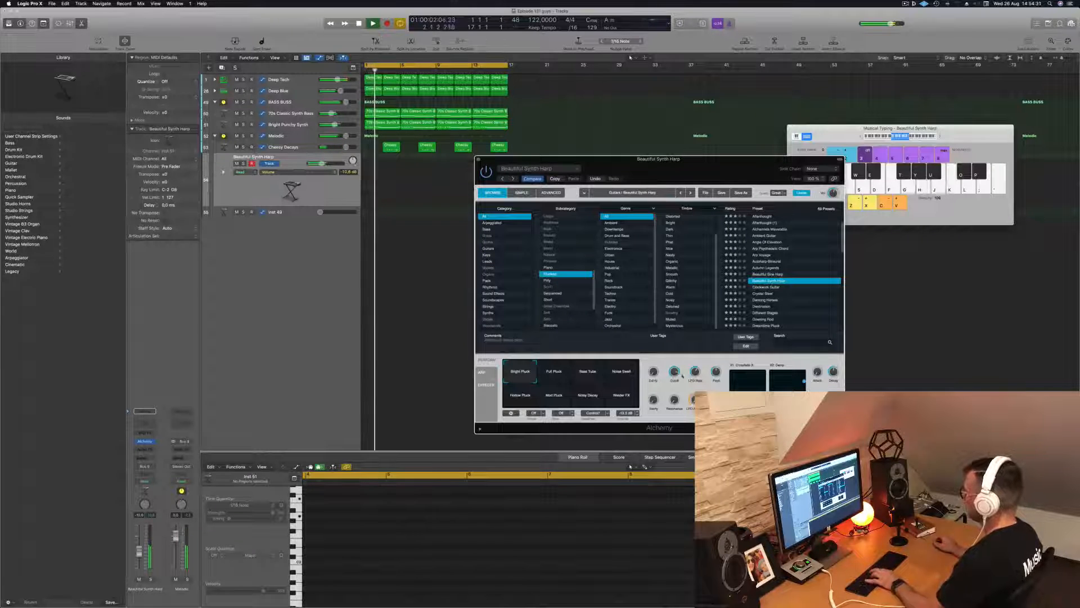
- Lower the cutoff of the Beautiful Synth Harp sound and play a few test notes over the loop
drag(678, 402, 677, 450)
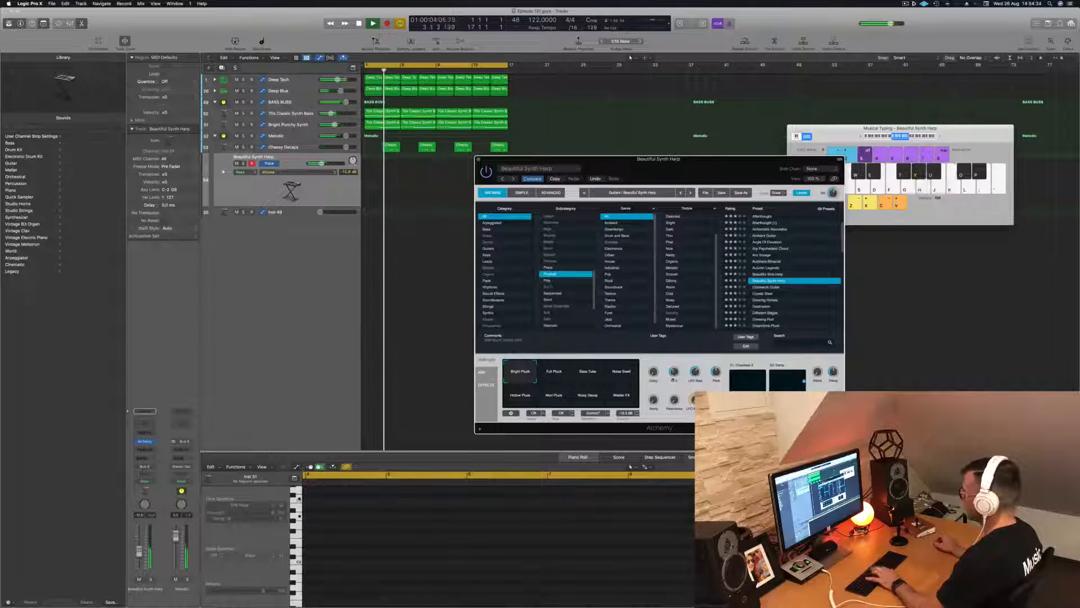
key(h)
key(h)
key(h)
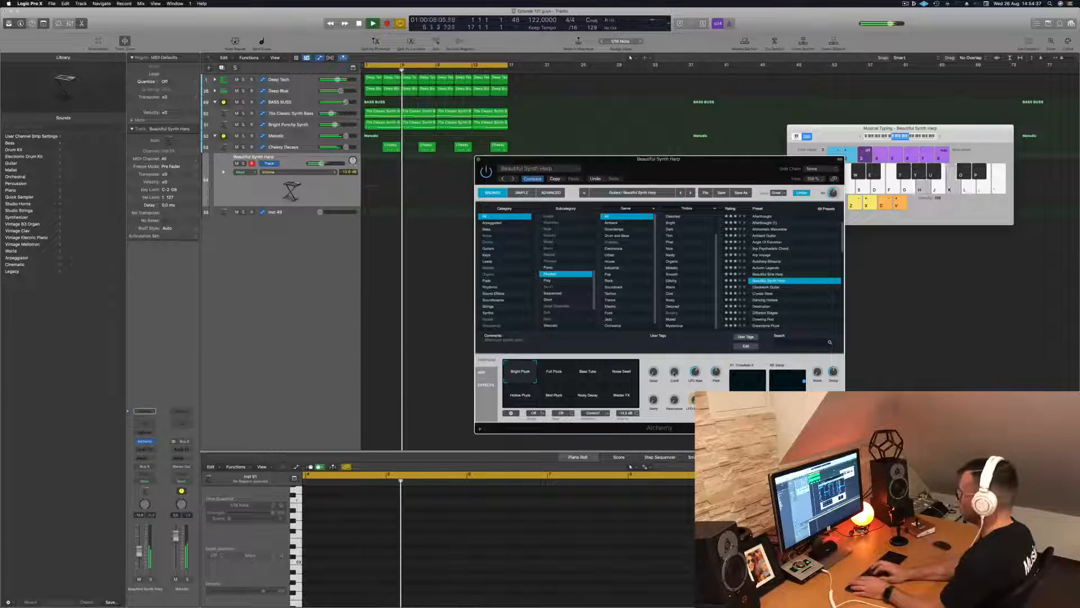
- Record a two-bar plucked melody on the Beautiful Synth Harp track with Musical Typing, starting at bar 9
key(h)
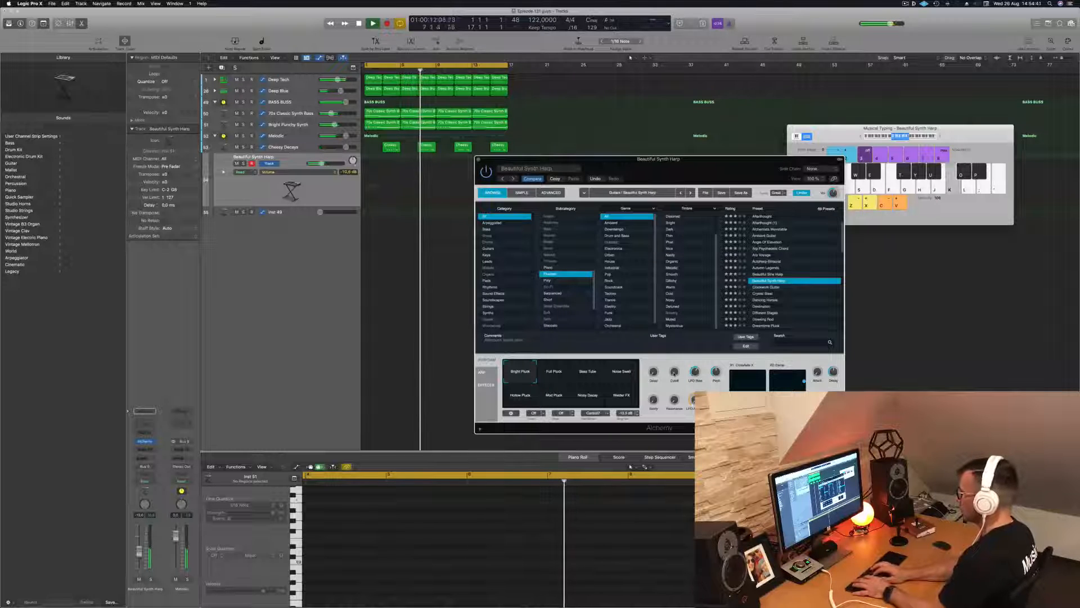
key(r)
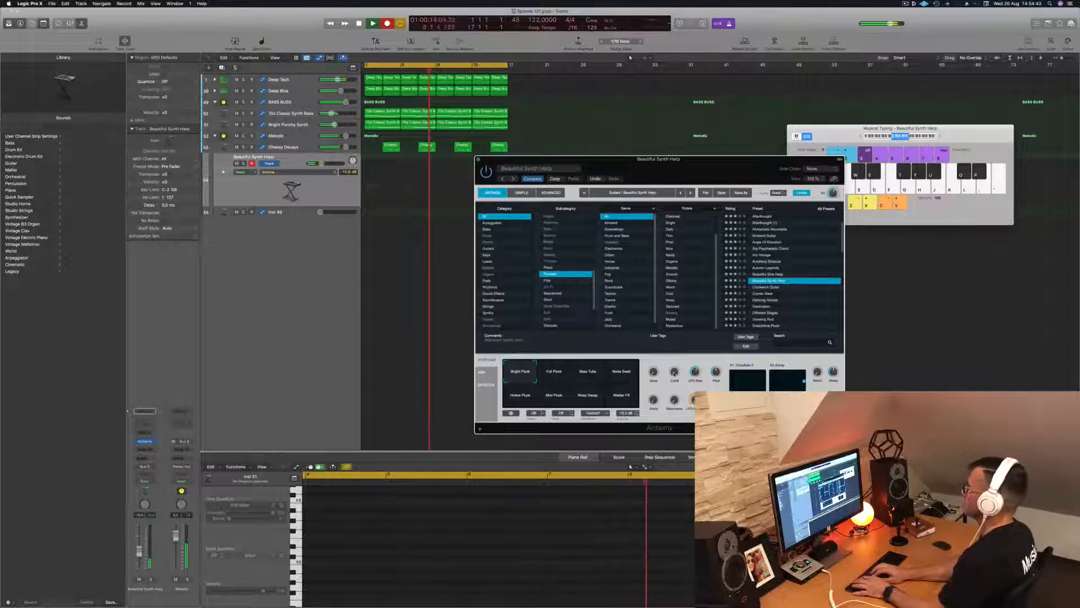
key(k)
key(k)
key(h)
key(k)
key(space)
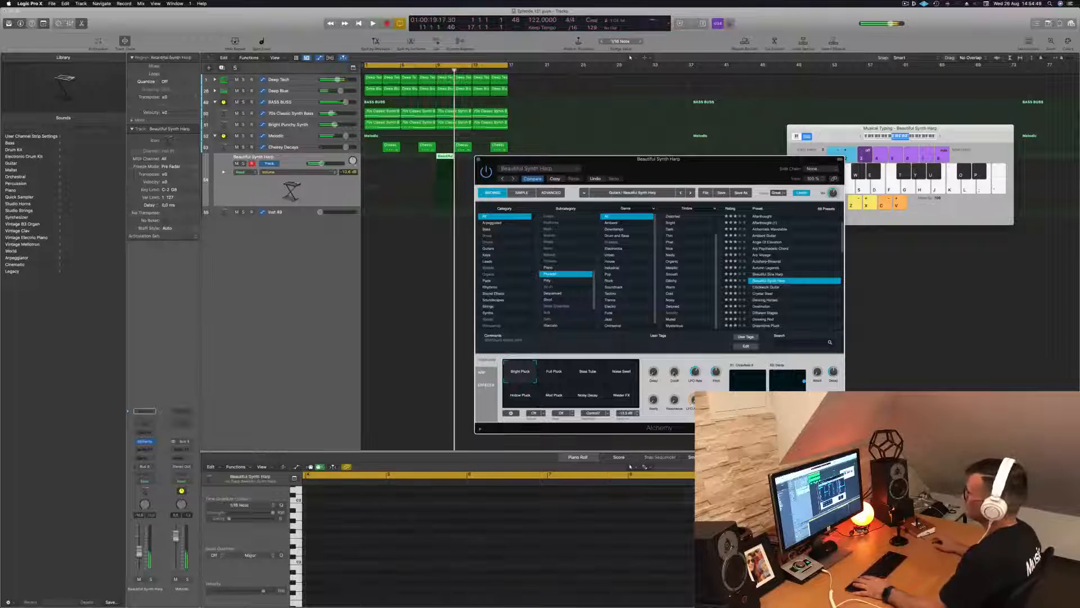
- Move the recorded harp region to bar 1 and check its notes in the piano roll during playback
drag(442, 157, 371, 159)
key(space)
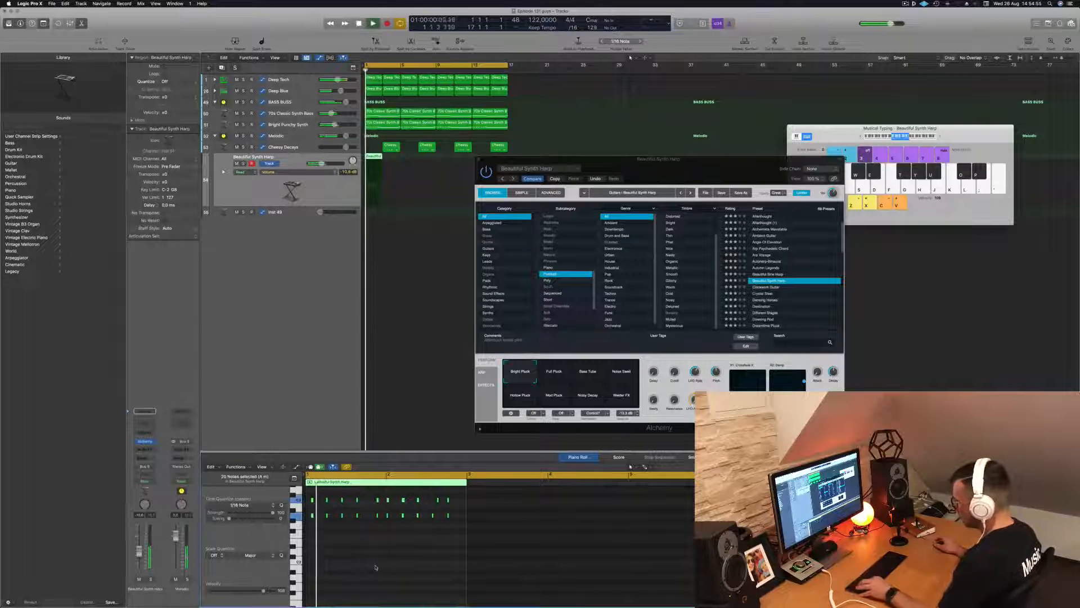
scroll(405, 567, up, 3)
scroll(421, 564, up, 2)
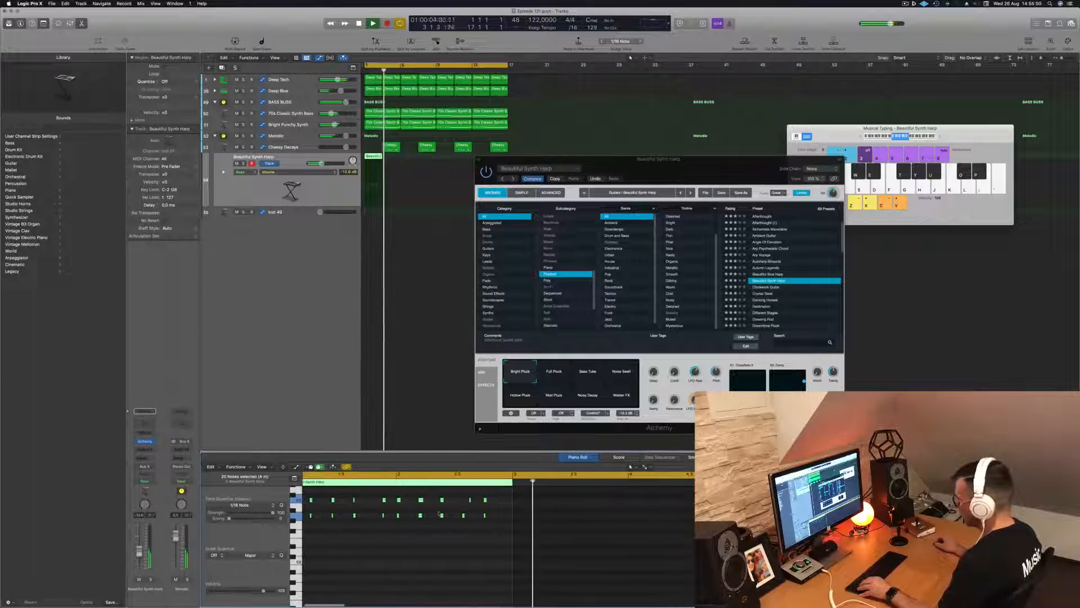
click(471, 500)
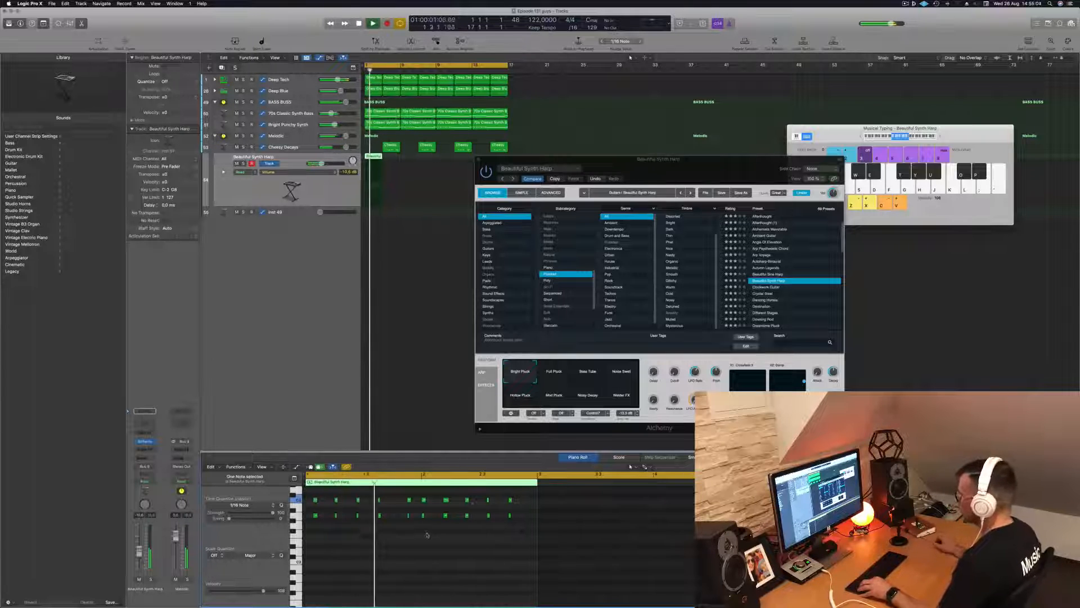
scroll(371, 540, down, 2)
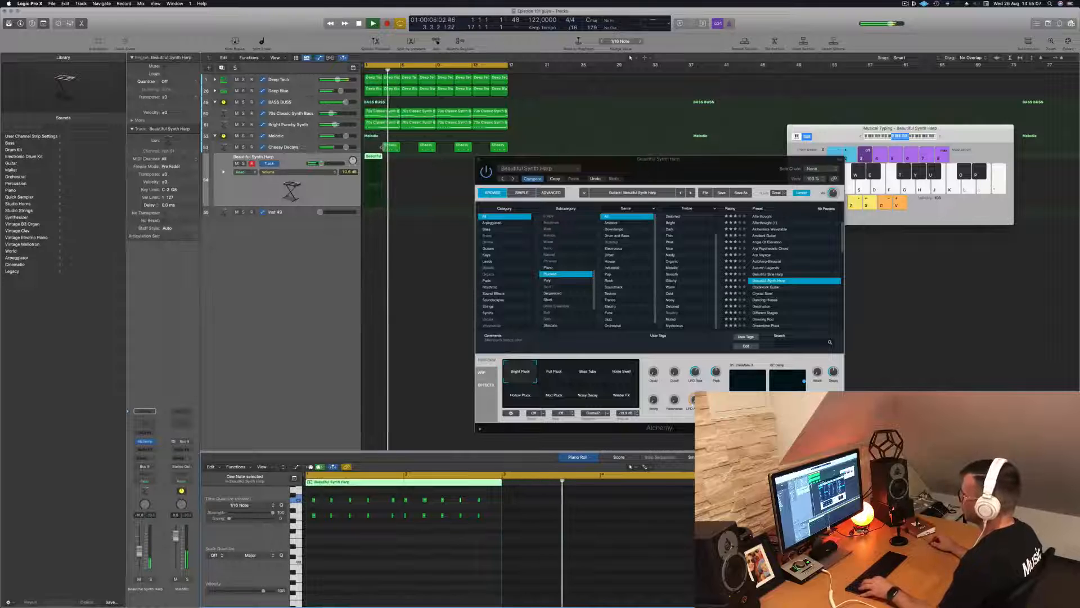
- Copy the two-bar harp region along its track to fill the loop up to bar 17, and play it back
drag(372, 157, 444, 162)
key(space)
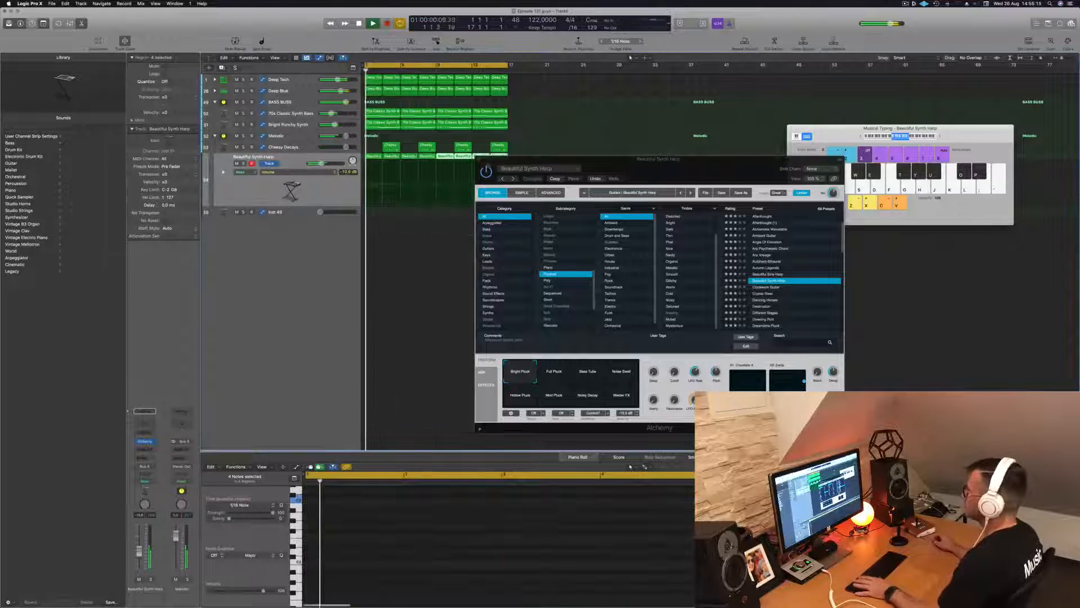
- Audition the harp sound's Noise Swell, Mod Pluck and Noisy Decay variations in Alchemy, and return to Bright Pluck
drag(640, 167, 665, 140)
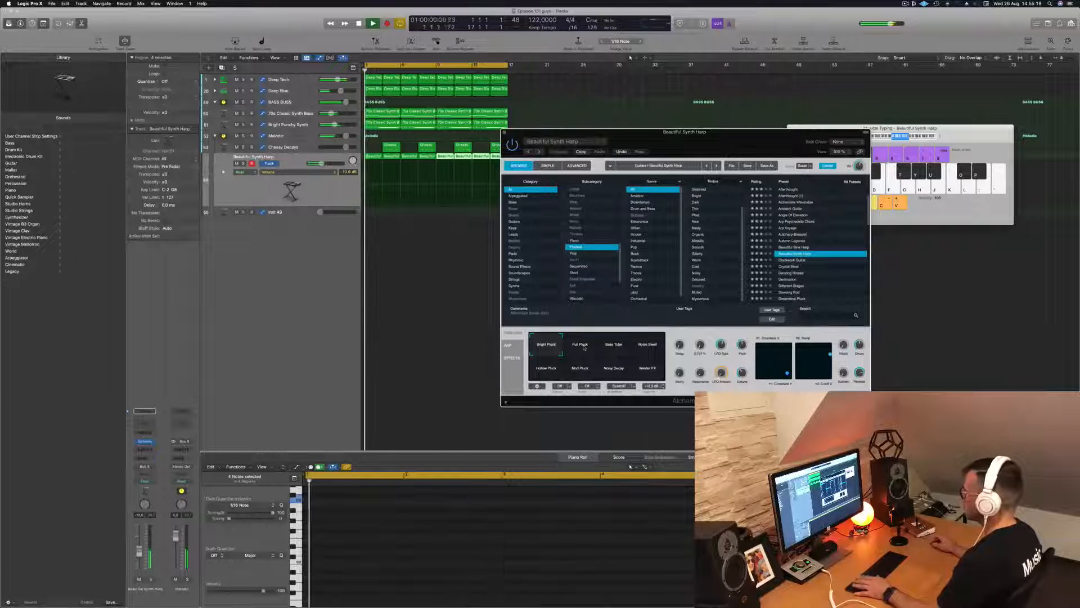
click(616, 347)
click(647, 346)
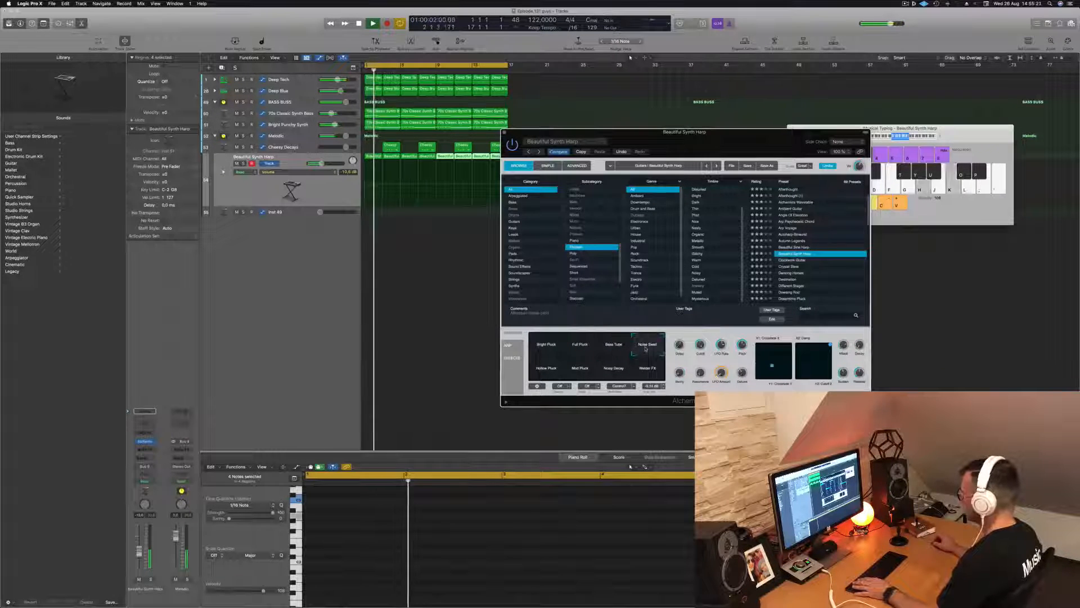
click(580, 369)
click(614, 370)
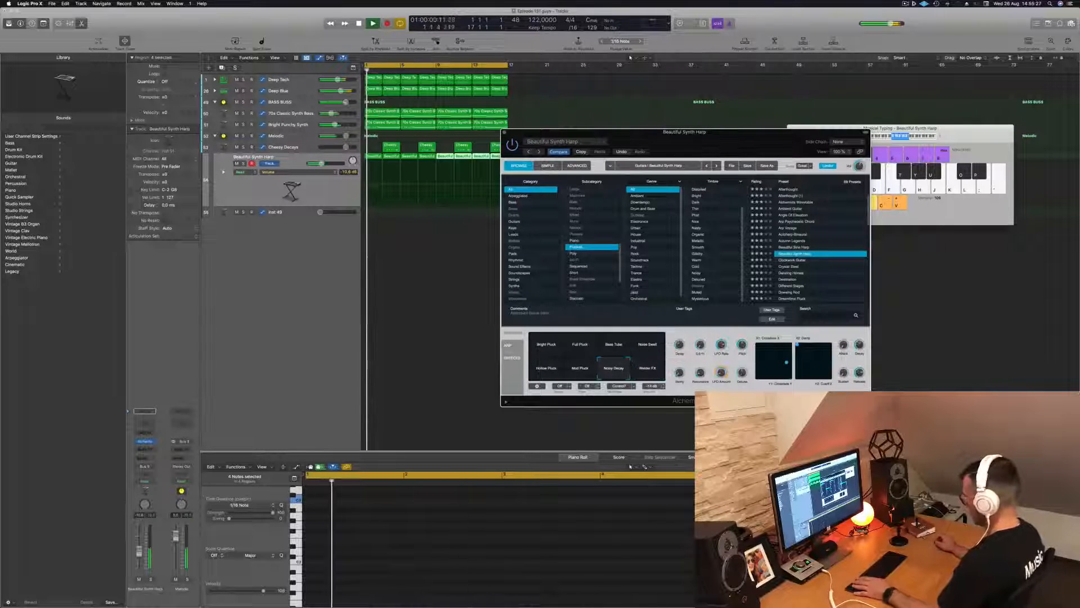
key(space)
key(space)
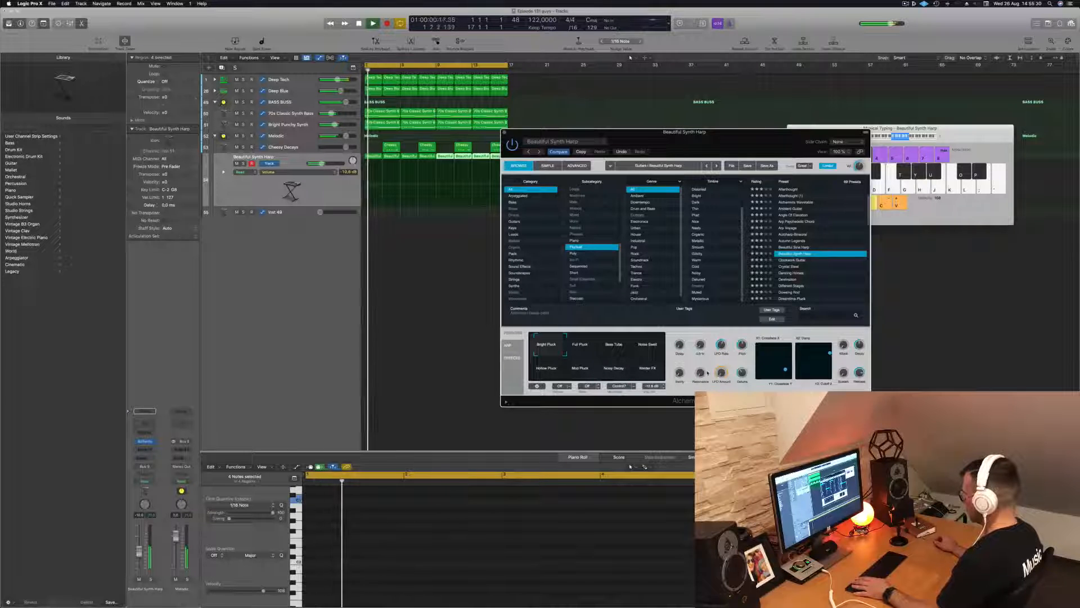
- Pull the puck of Alchemy's second XY pad down while the loop plays
key(space)
key(space)
drag(825, 356, 827, 376)
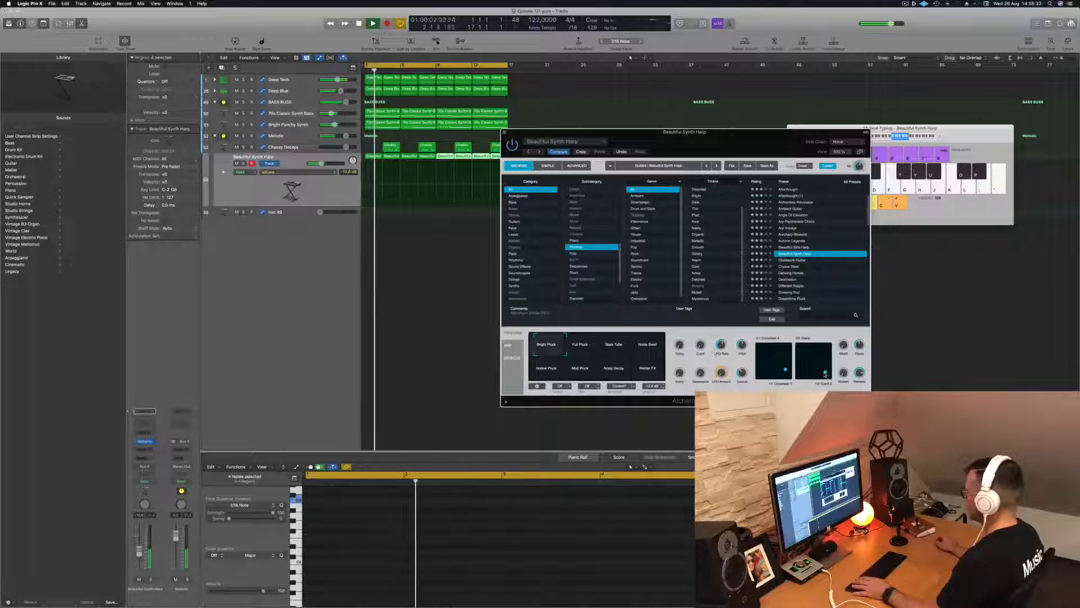
key(space)
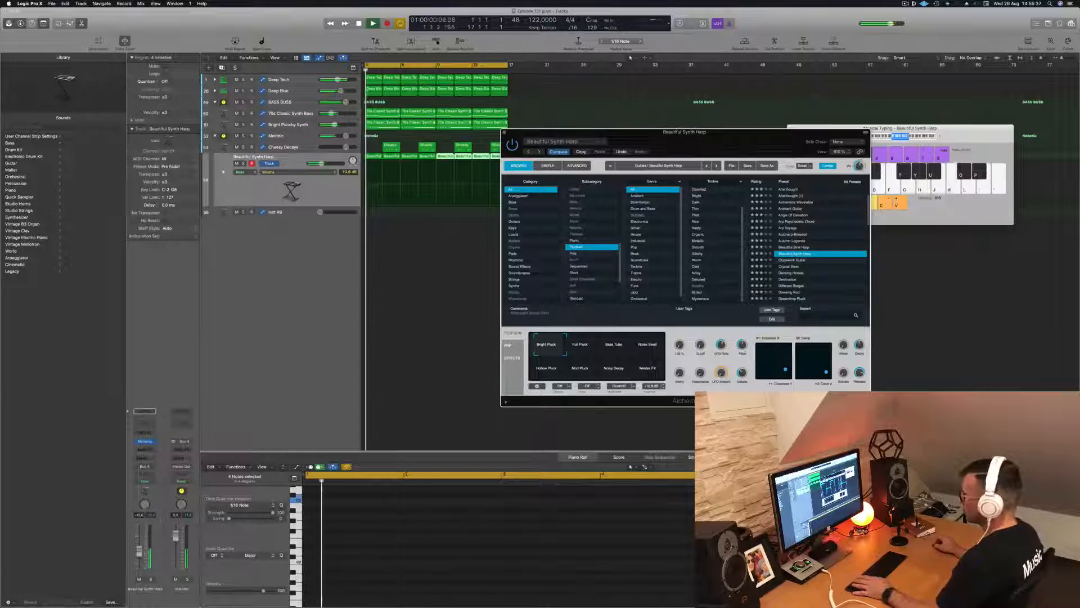
- Raise the Beautiful Synth Harp track's volume and close its Alchemy window, replaying the loop
click(424, 195)
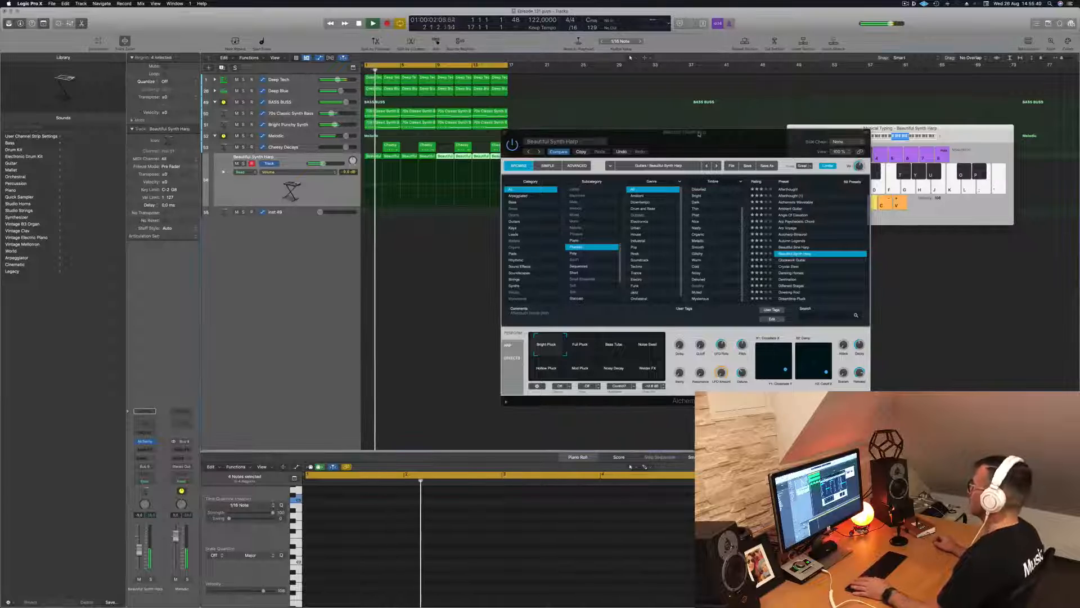
drag(699, 134, 664, 150)
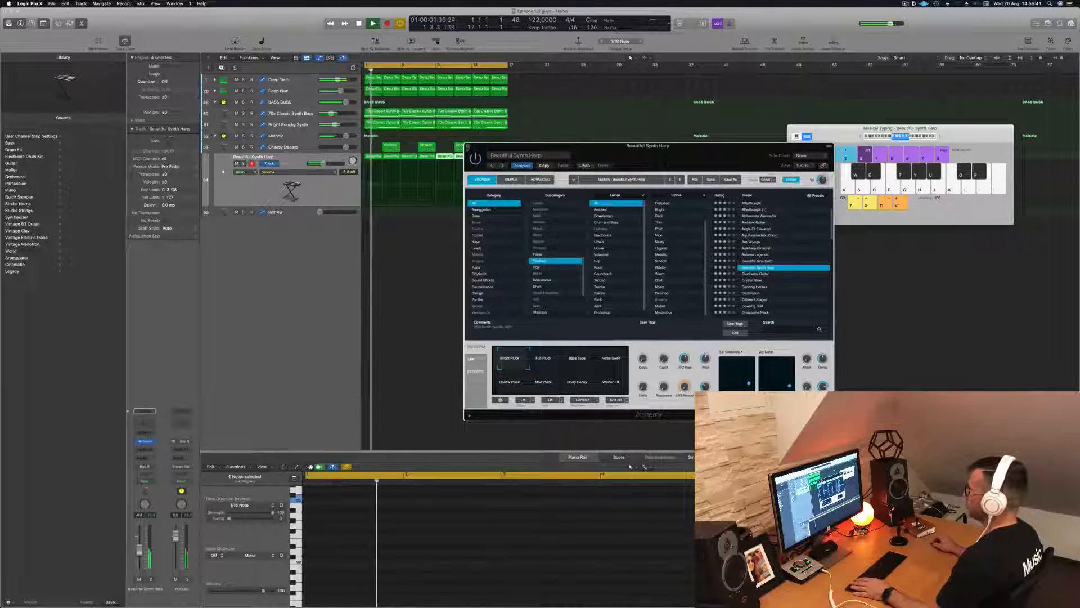
click(468, 147)
click(411, 257)
key(space)
key(space)
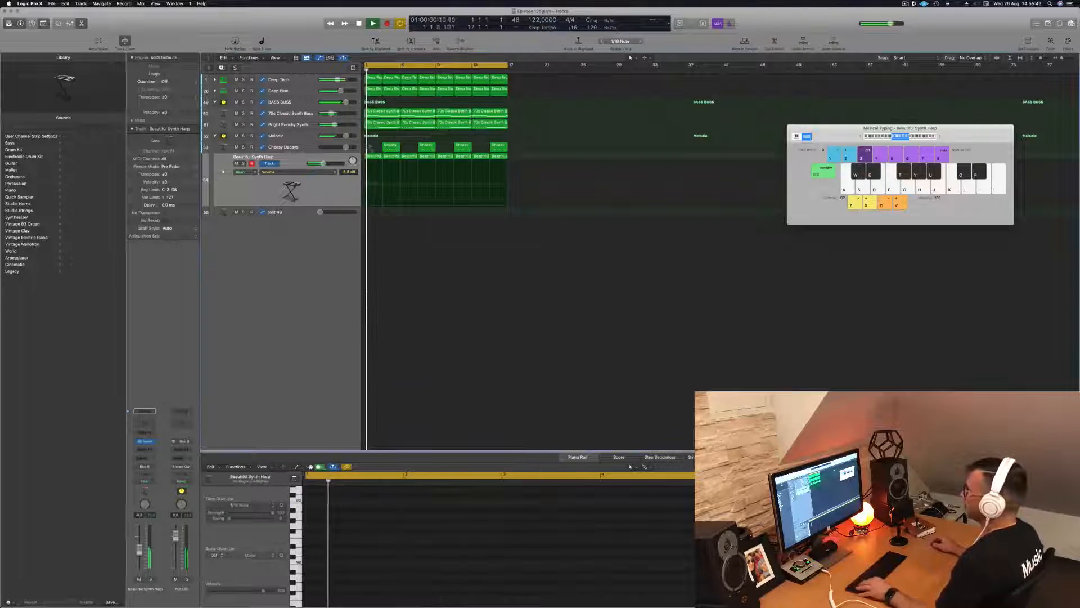
- Copy the first 70s Classic Synth Bass region to the start of the Inst 49 track
click(387, 112)
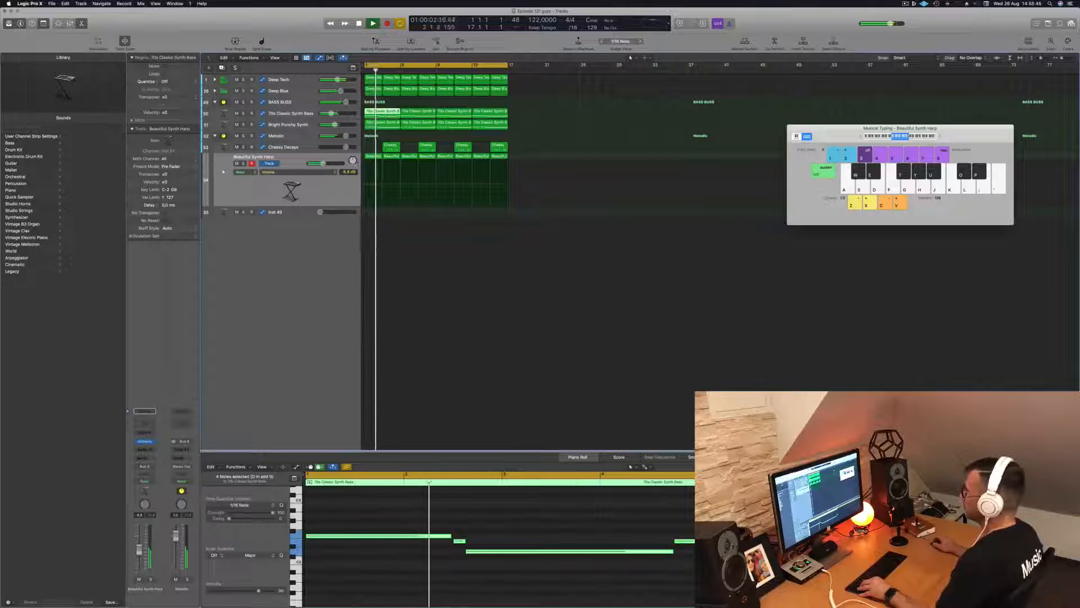
drag(383, 171, 368, 212)
key(space)
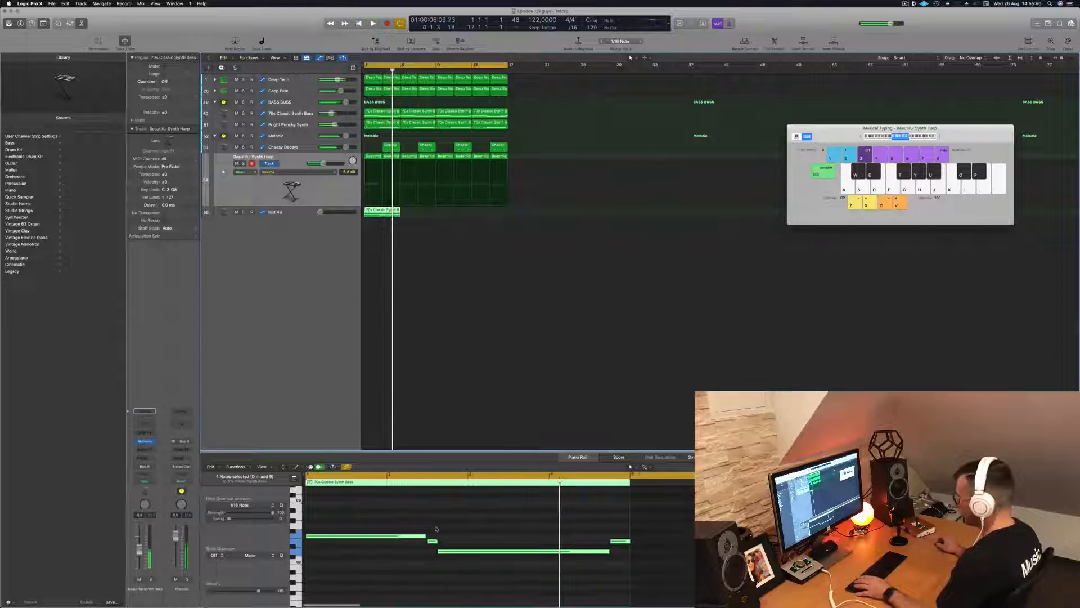
- Rework the copied region's notes into a two-note chord held for two bars and repeated over bars 3 and 4
click(432, 541)
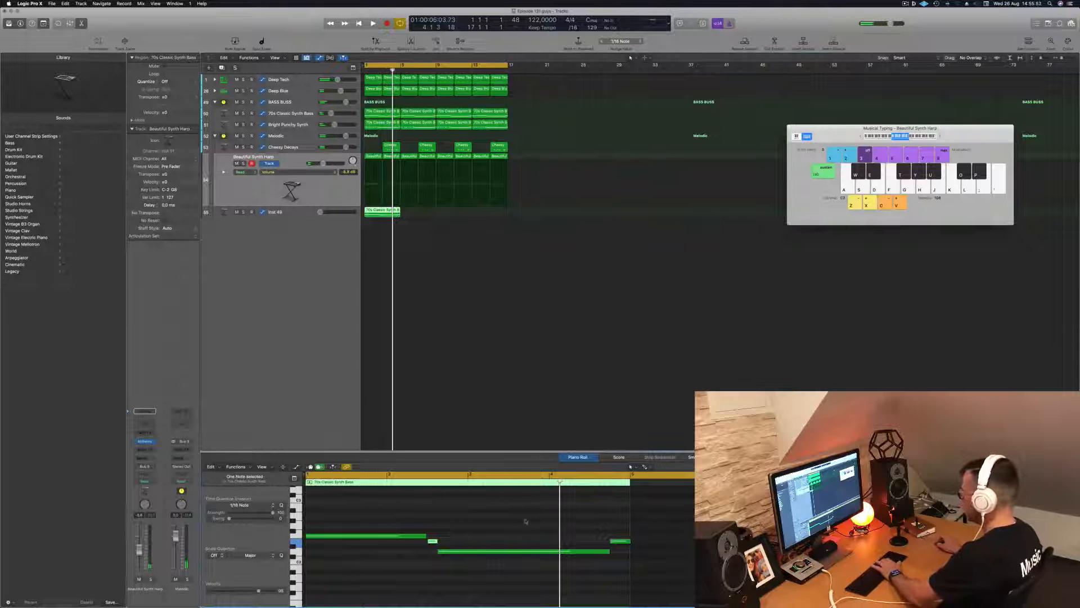
drag(497, 551, 364, 557)
click(388, 545)
drag(425, 535, 465, 549)
click(420, 560)
drag(386, 535, 550, 537)
- Copy the edited chord region along the Inst 49 track to fill the loop up to bar 17
drag(391, 211, 461, 218)
shift+click(389, 213)
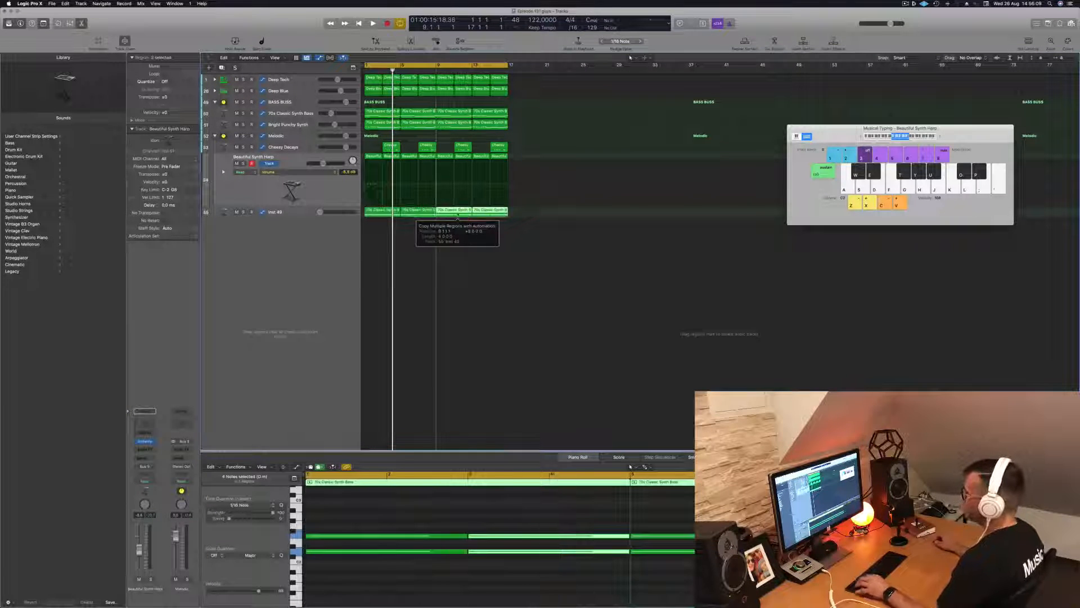
- Select the Inst 49 track and load Alchemy's 1970s Analog Arp preset from the Arpeggiated category
click(309, 174)
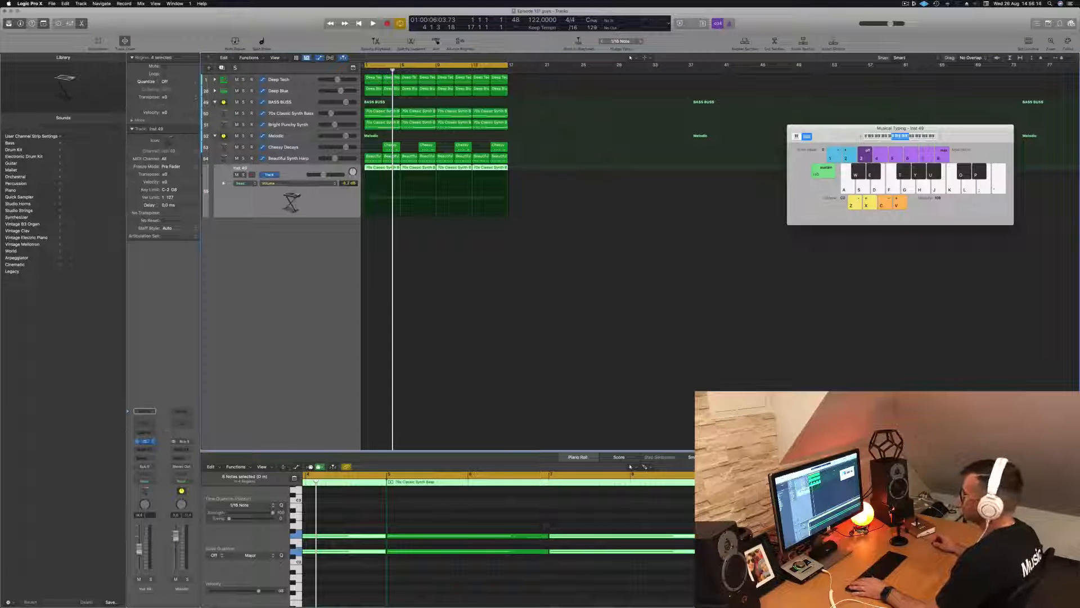
drag(406, 88, 470, 102)
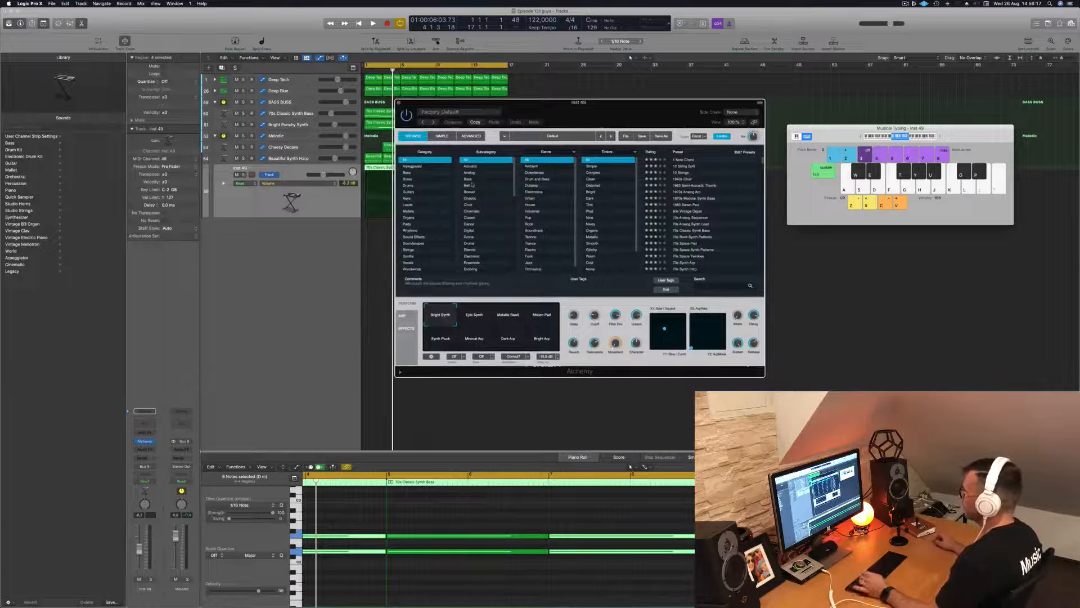
click(425, 167)
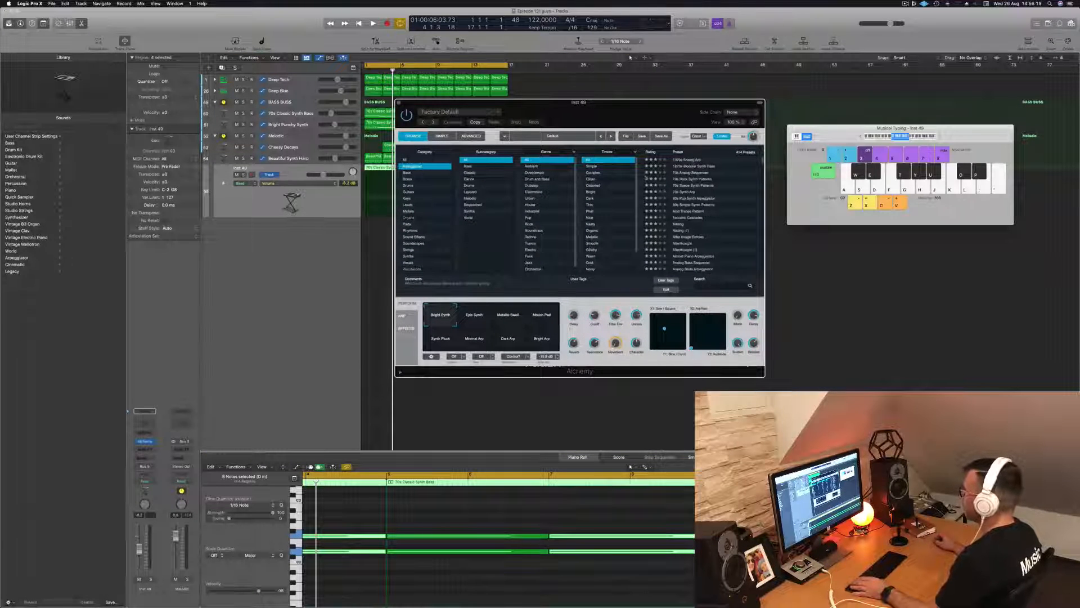
key(Down)
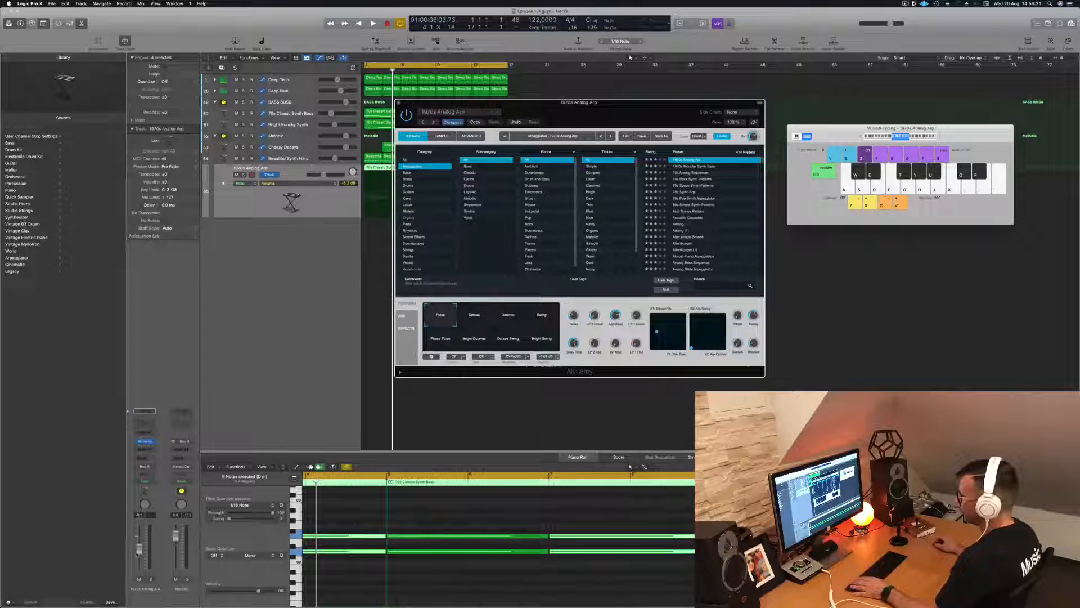
- Play the loop with the 1970s Analog Arp and lower its track volume, moving the Alchemy window off the regions
key(space)
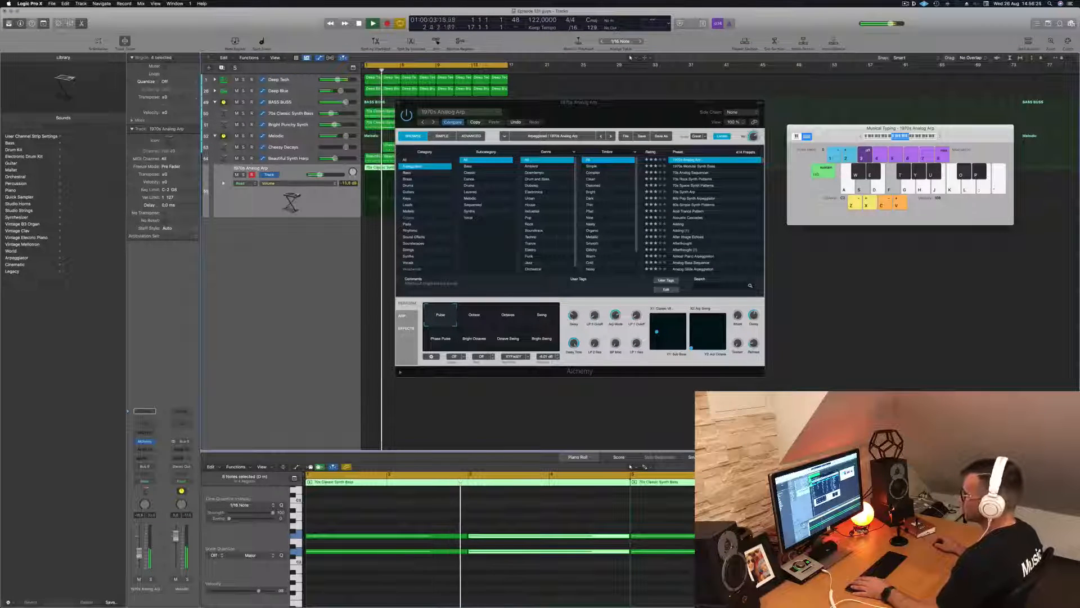
key(Return)
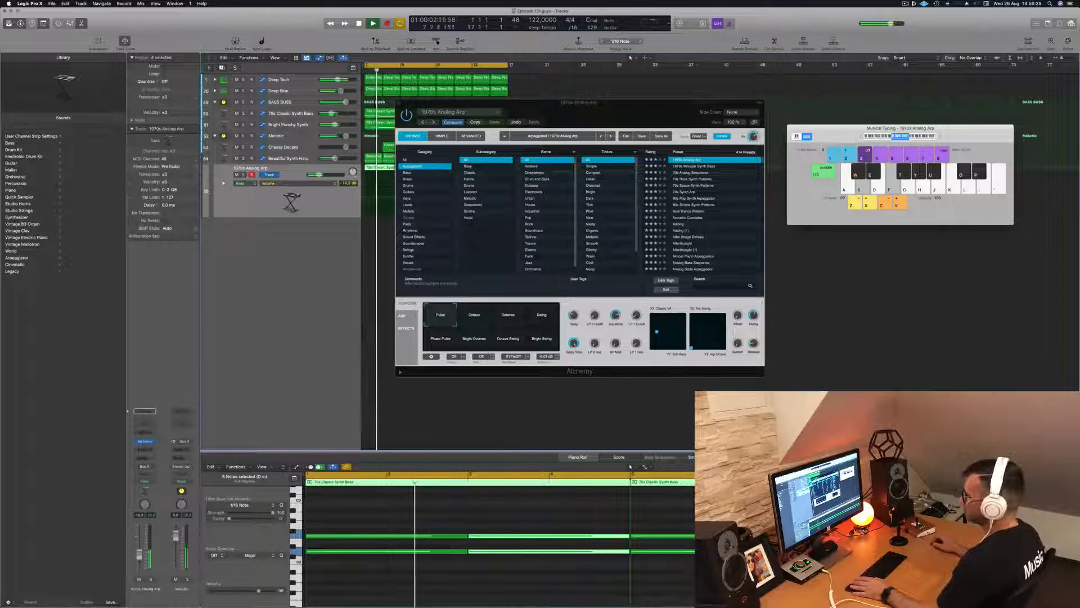
drag(506, 103, 592, 120)
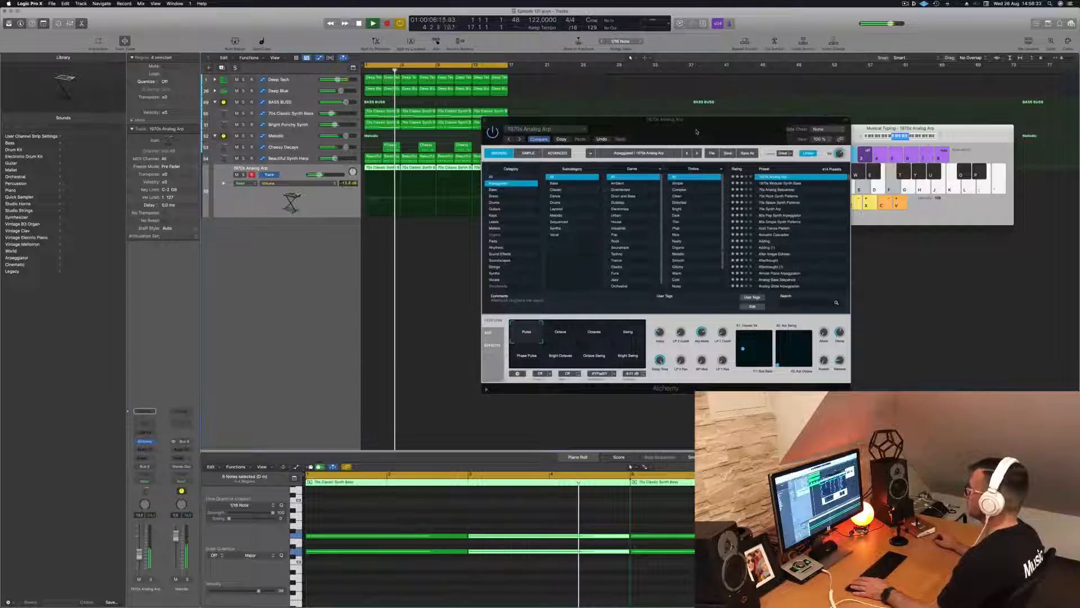
drag(691, 130, 780, 133)
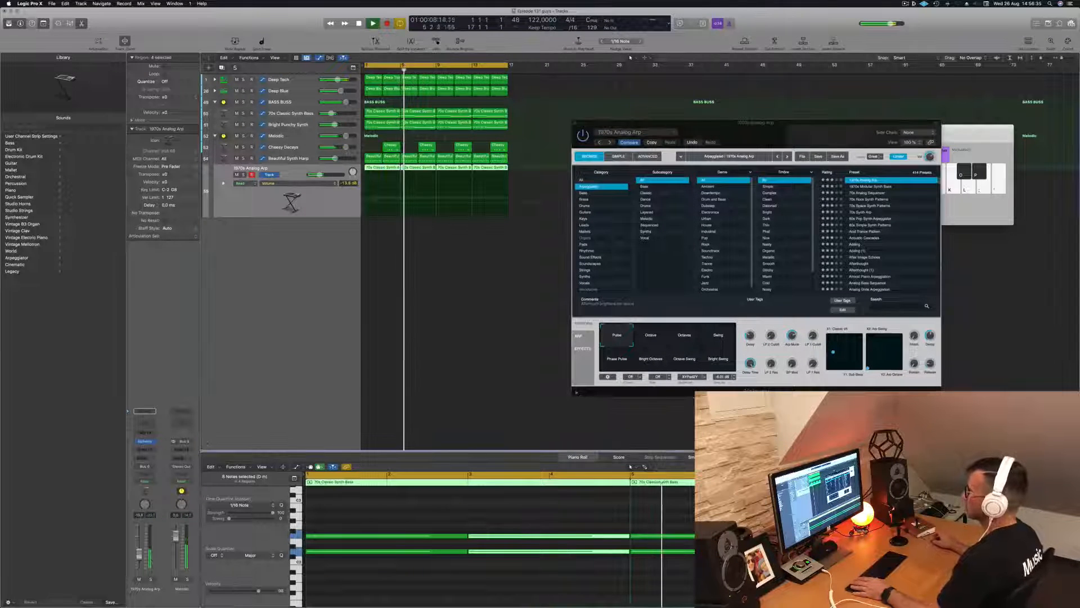
- Add a Channel EQ low cut on the Melodic bus and sweep its cutoff during playback, ending just below 300 Hz
click(296, 138)
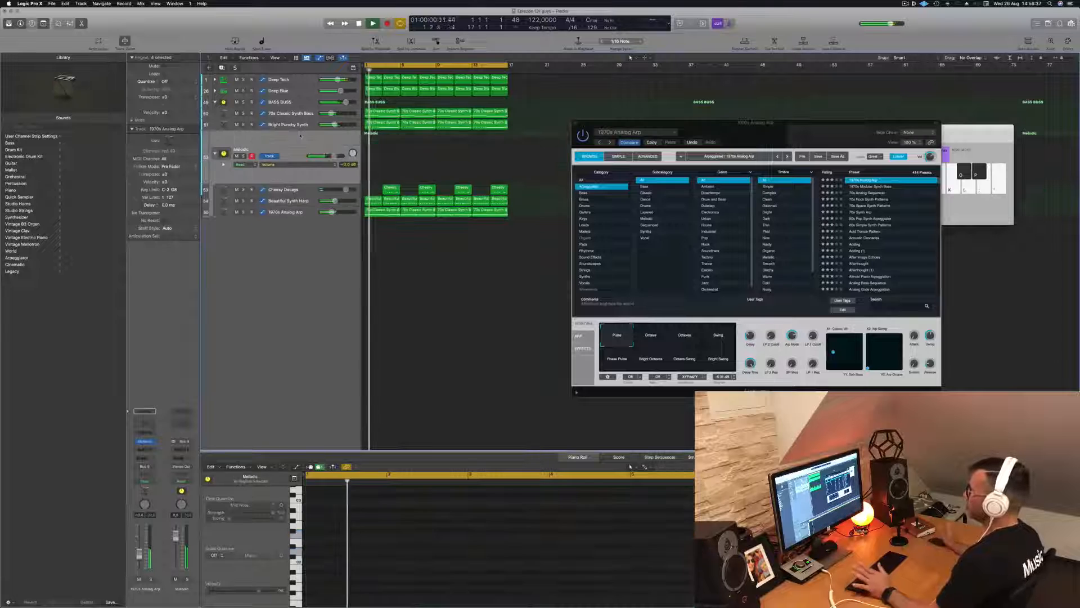
click(145, 417)
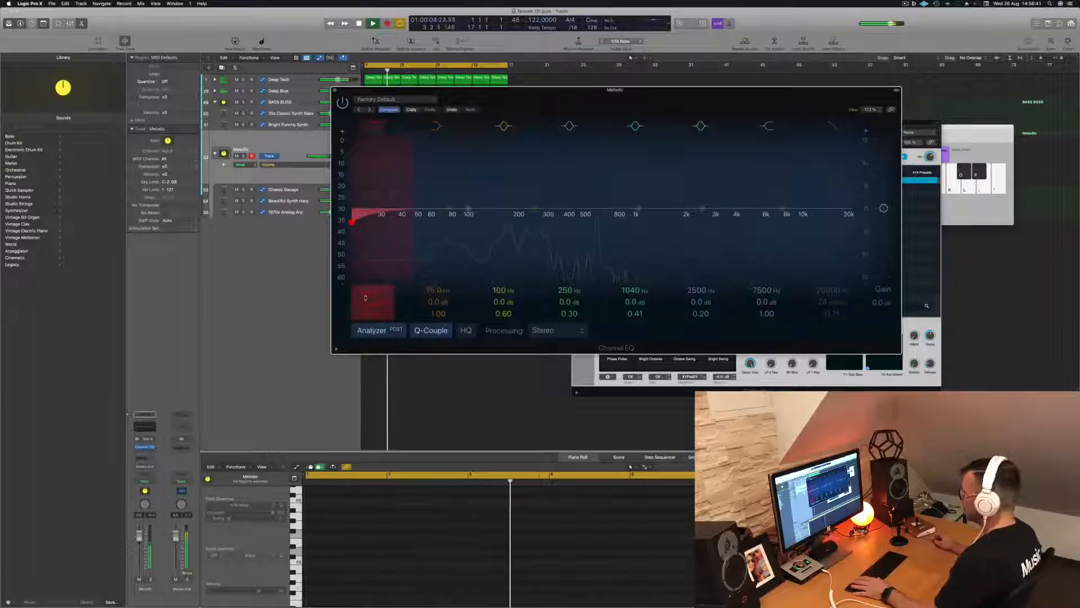
drag(351, 221, 595, 220)
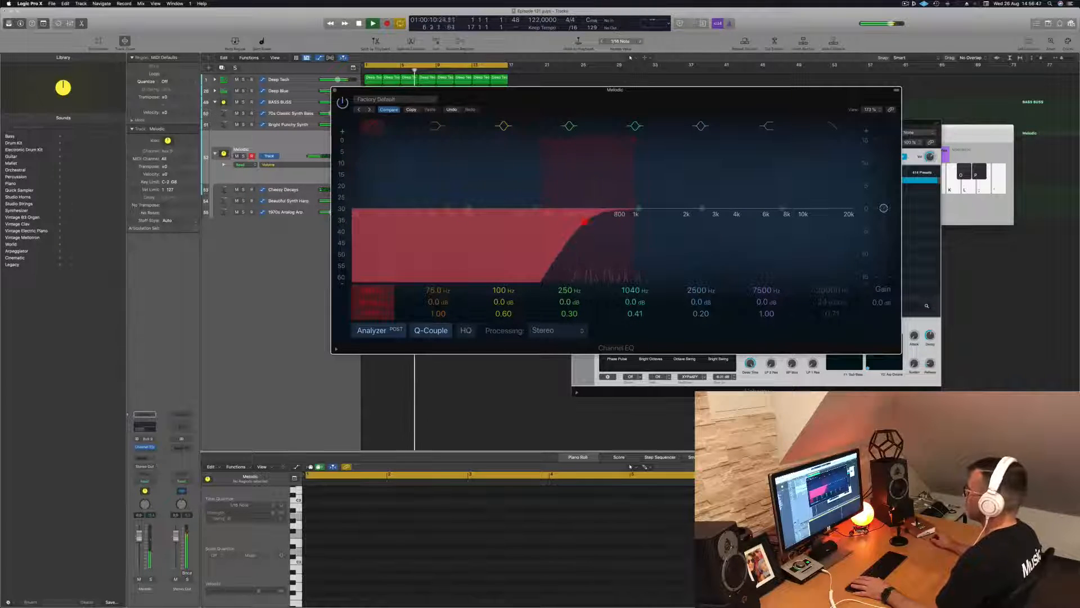
drag(580, 220, 570, 221)
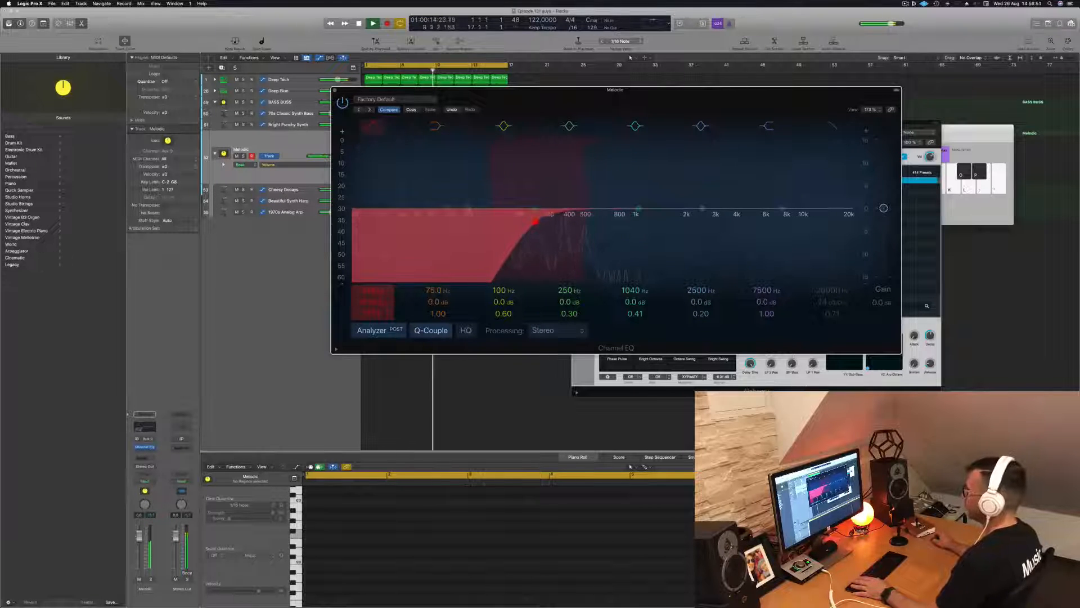
drag(533, 221, 631, 222)
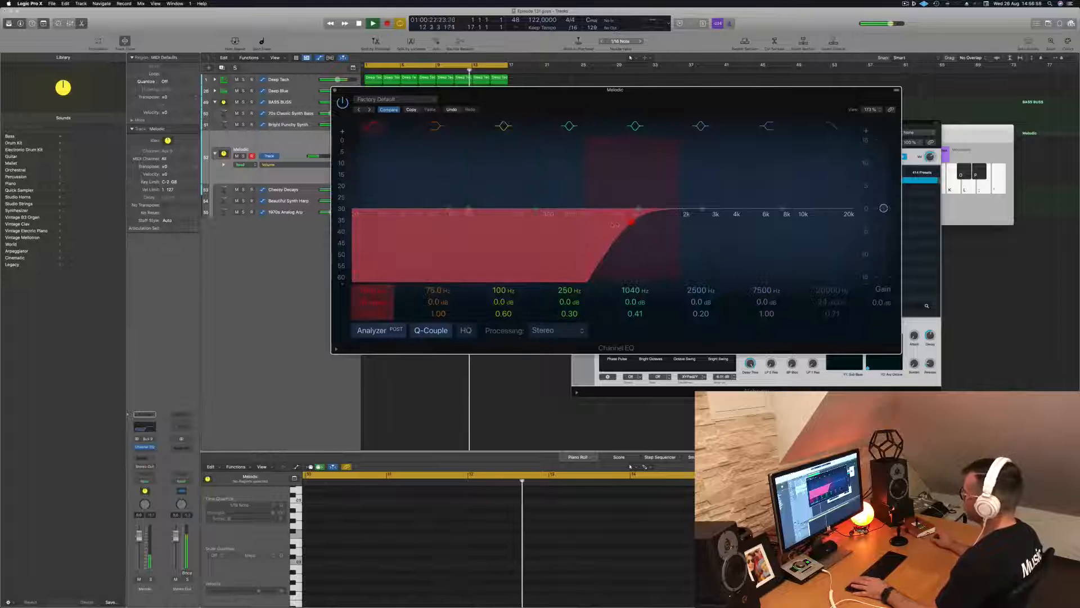
drag(631, 222, 532, 221)
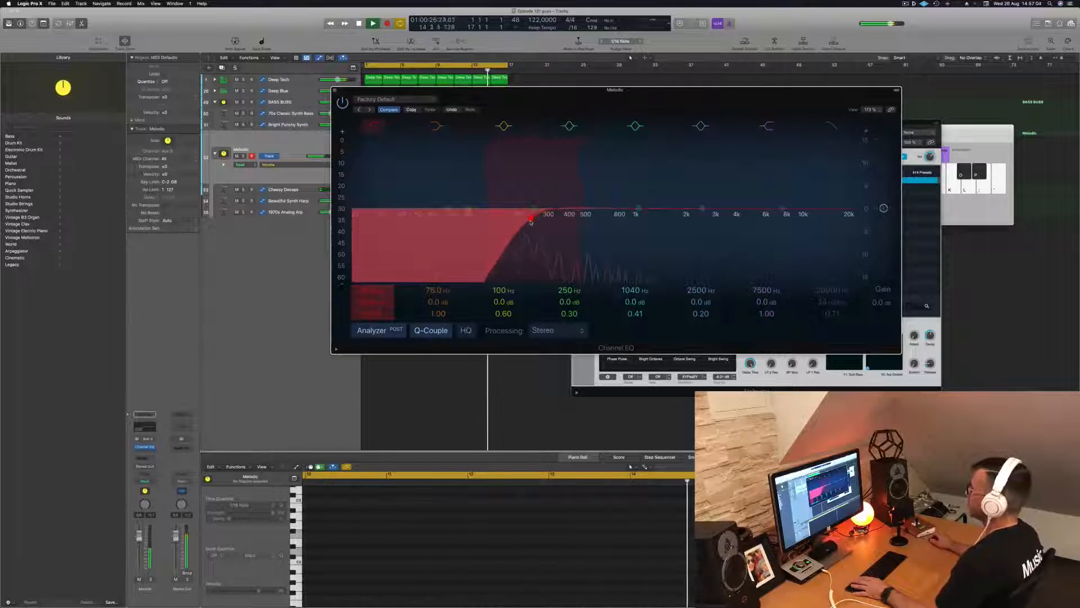
- Replay the loop from the start to hear the low cut on the Melodic bus
key(Return)
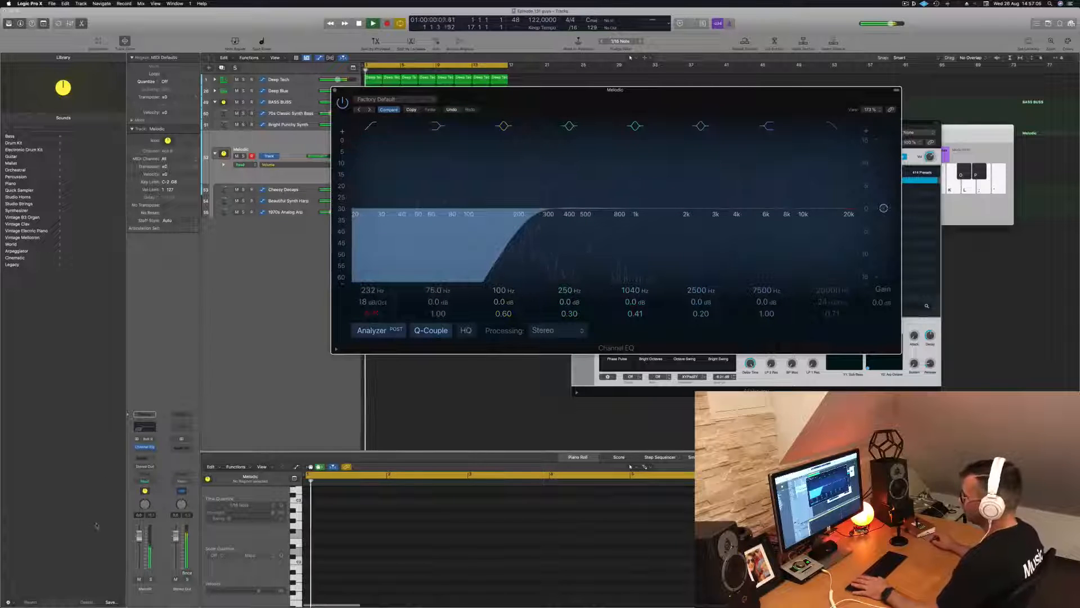
click(277, 149)
key(space)
key(space)
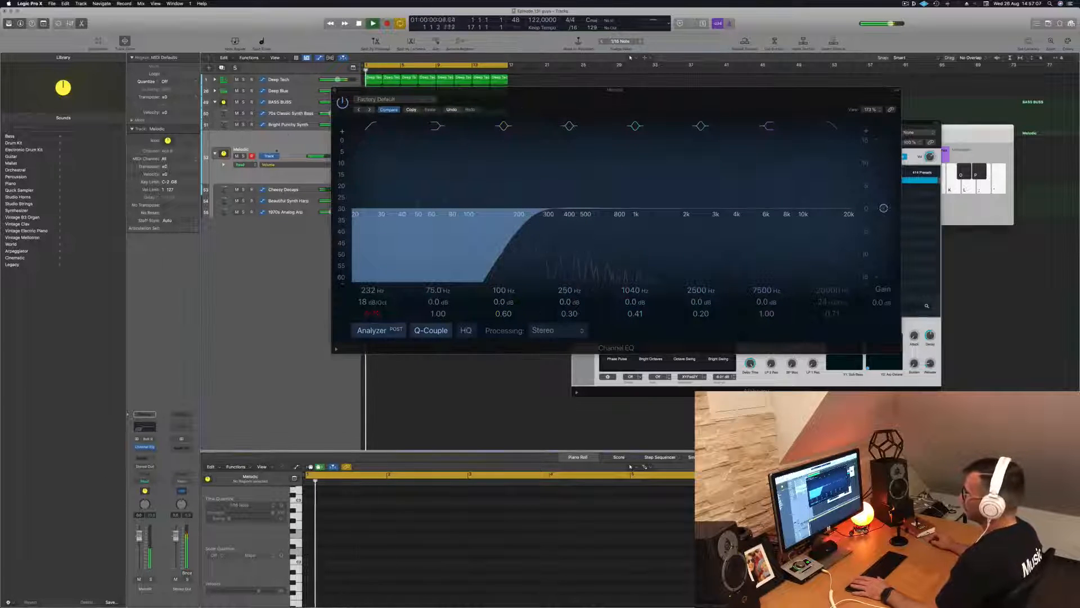
key(Return)
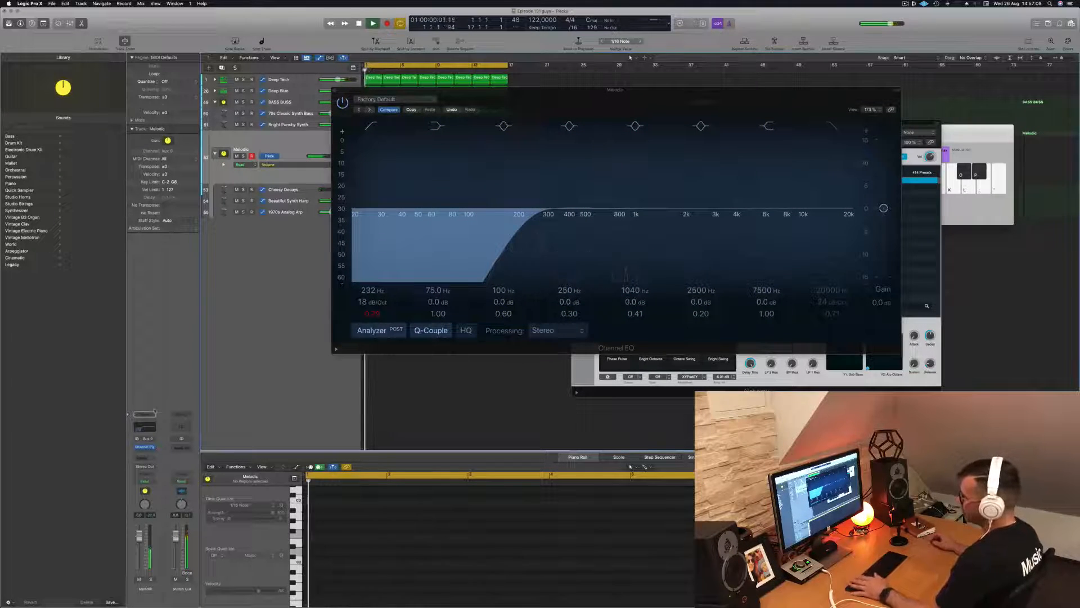
- Add a send to Bus 10 on the Melodic channel strip
click(138, 460)
mouse_move(143, 468)
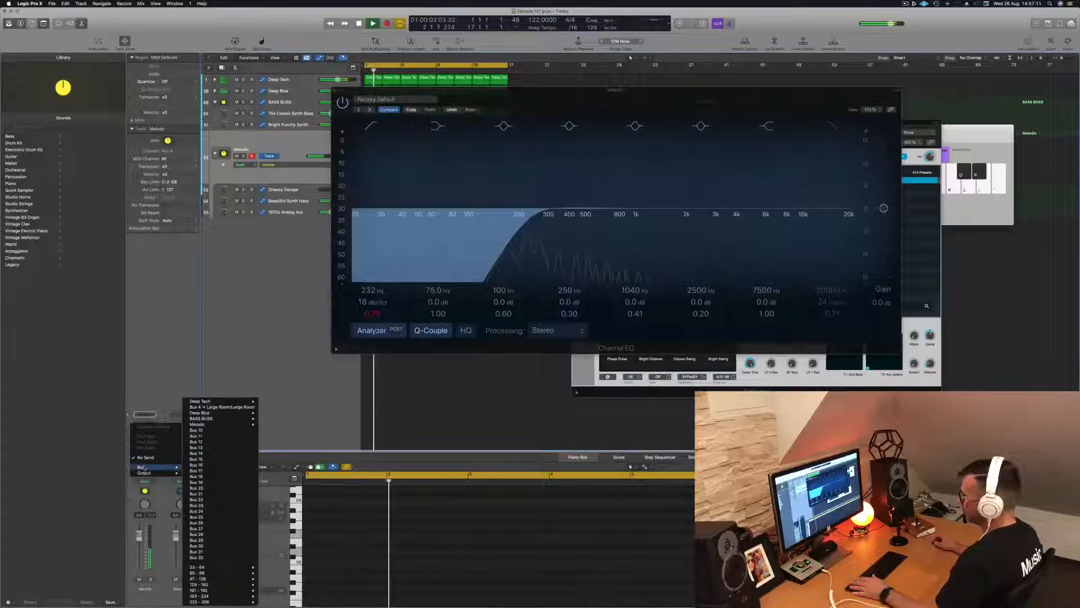
click(209, 431)
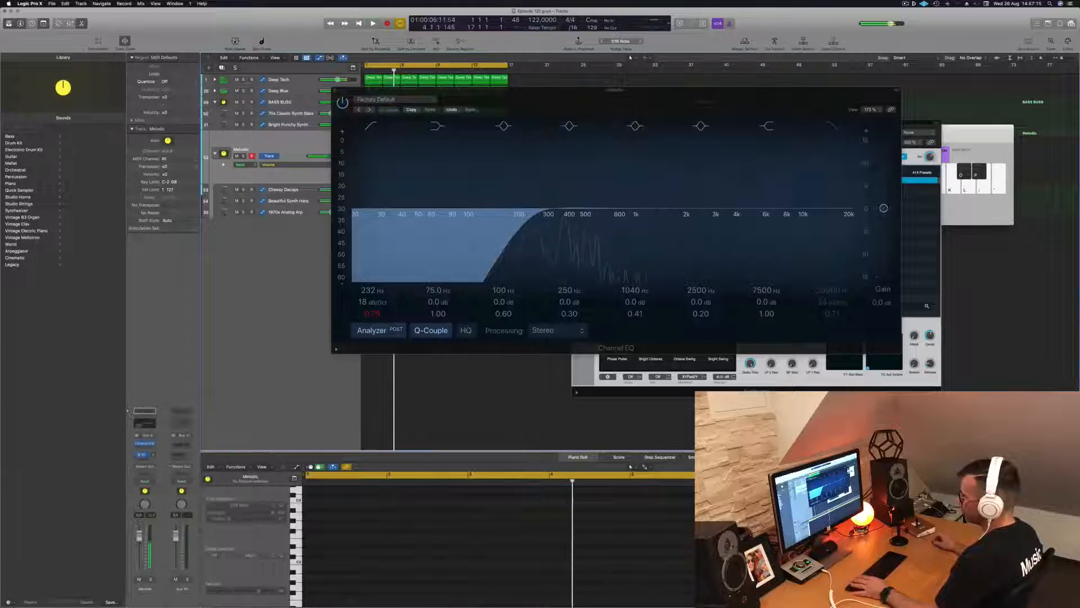
- Insert a SilverVerb on Aux 10 and arrange the reverb and Channel EQ windows so the regions can be seen
key(Return)
click(184, 444)
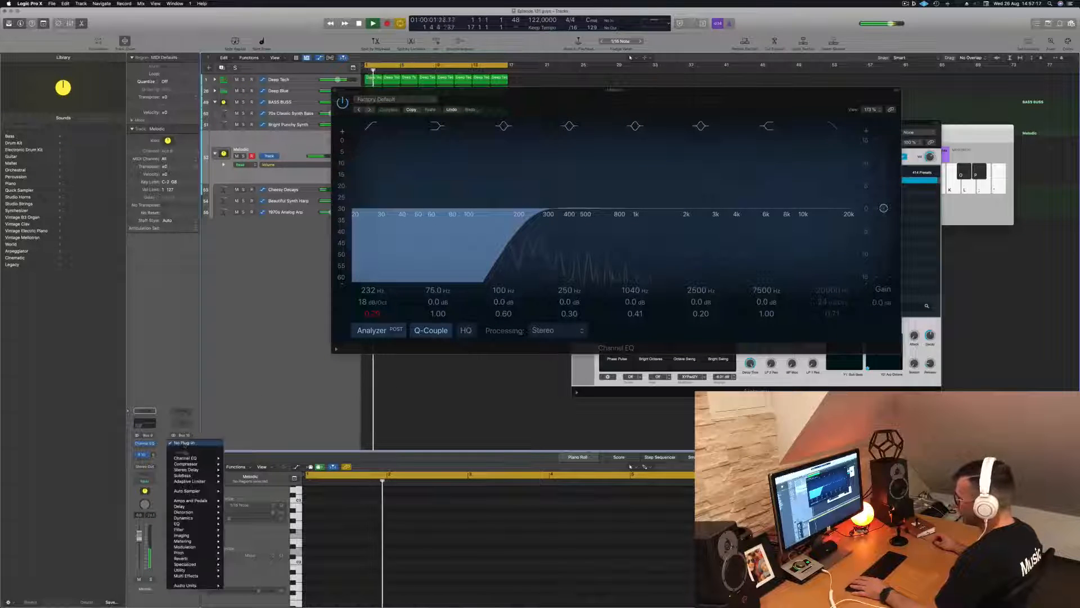
mouse_move(188, 524)
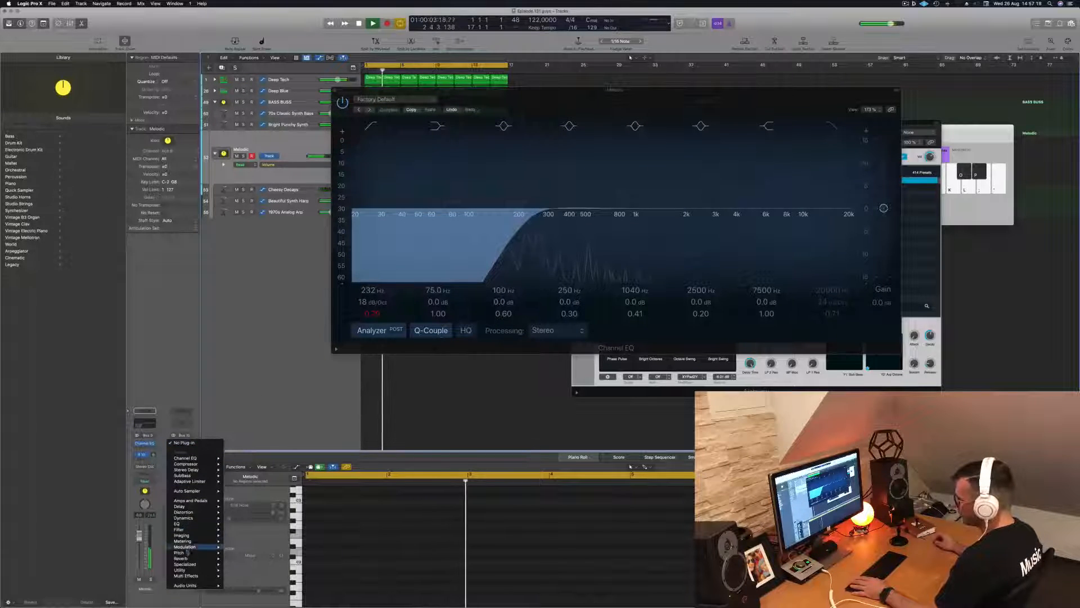
mouse_move(182, 558)
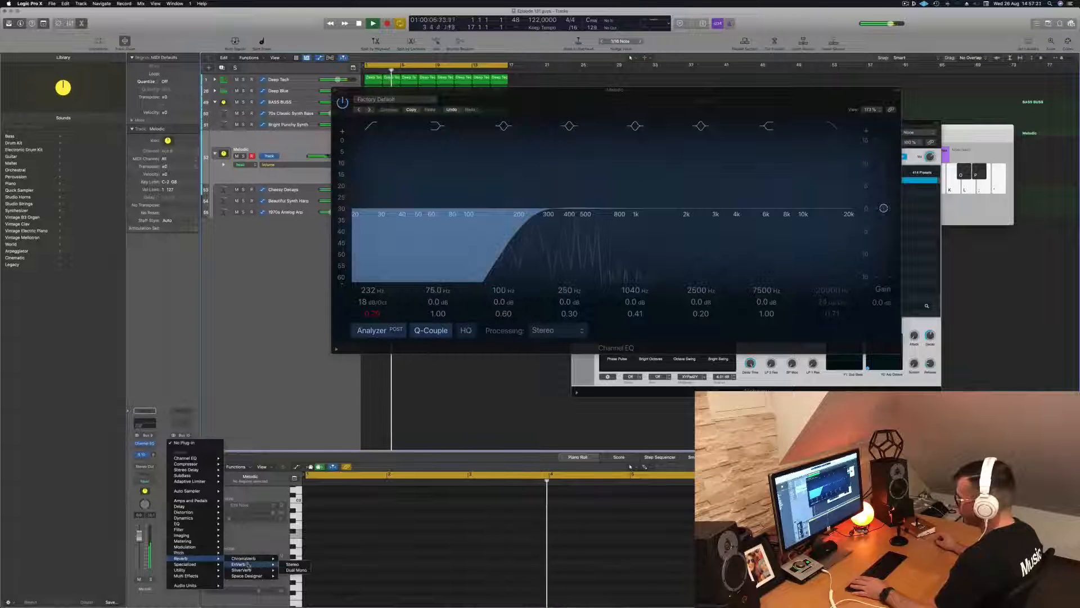
click(294, 570)
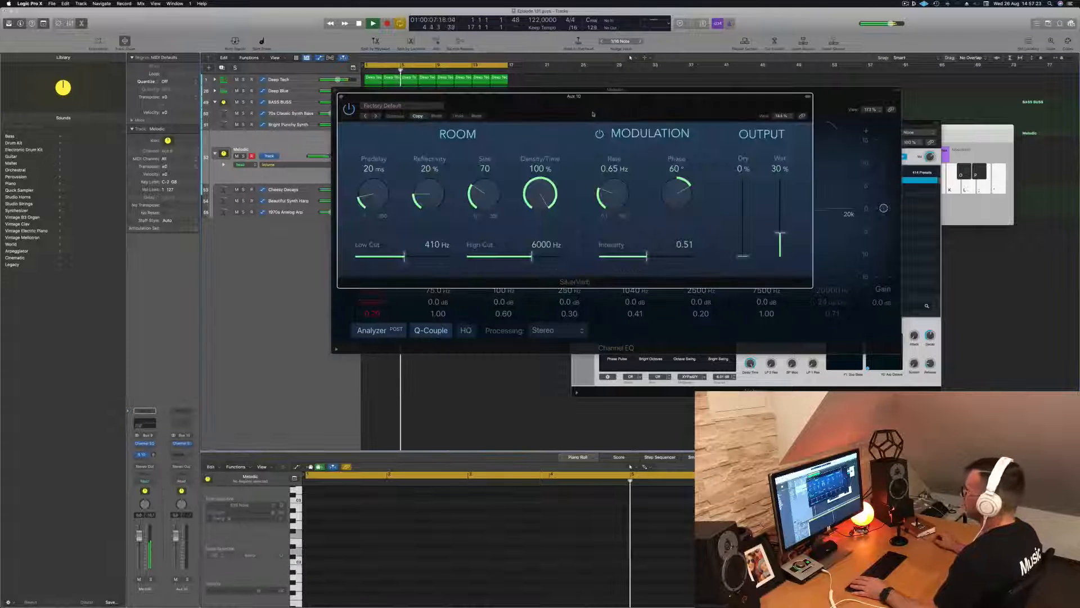
drag(617, 99, 467, 177)
key(space)
drag(656, 101, 1006, 98)
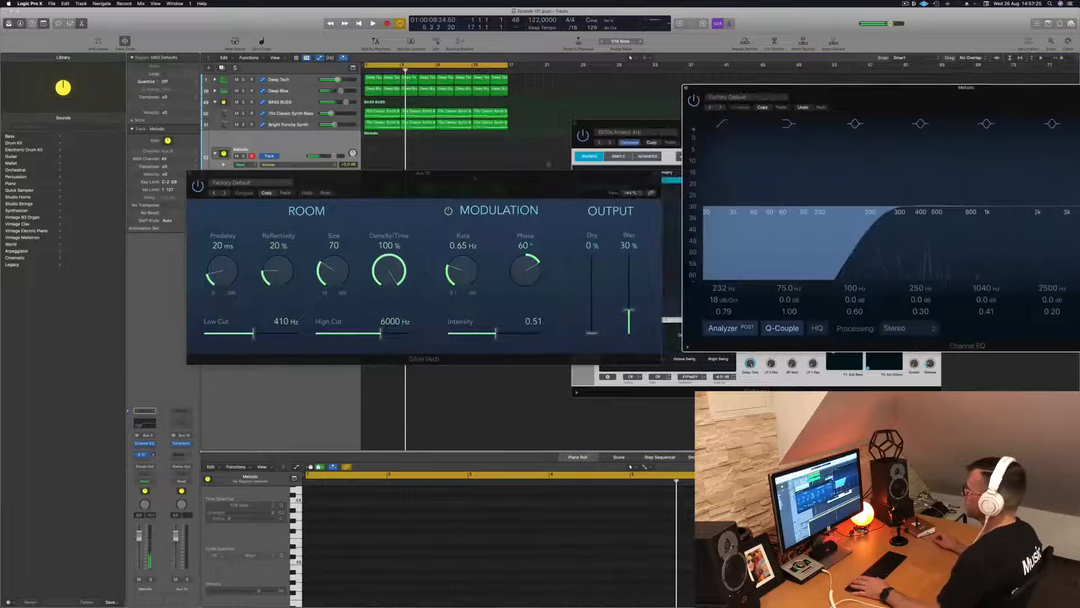
drag(489, 182, 631, 226)
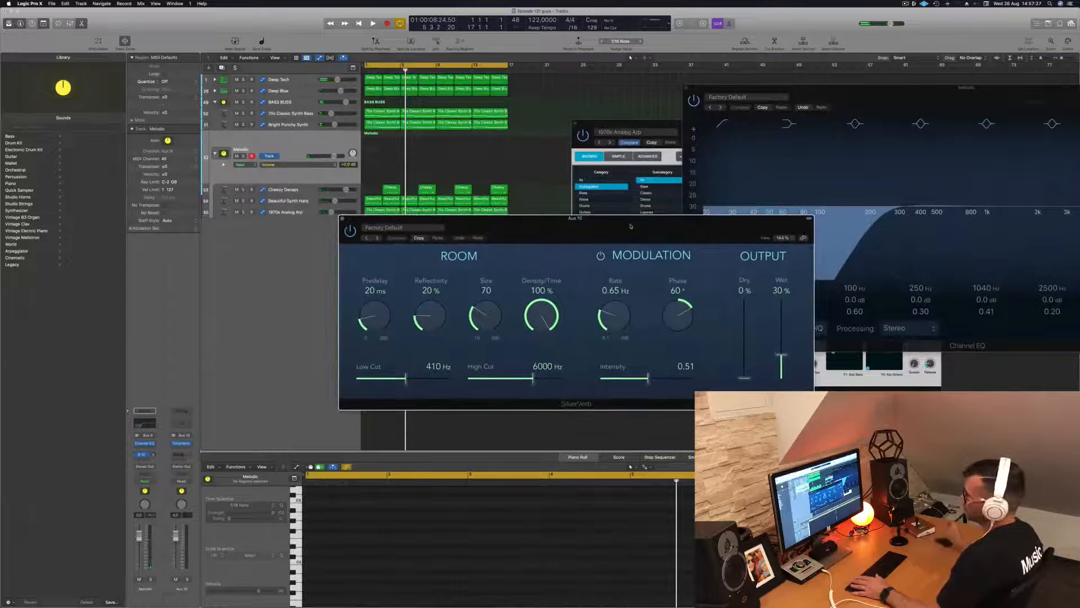
- Set SilverVerb's wet output to 100% and load its grandiose preset
key(space)
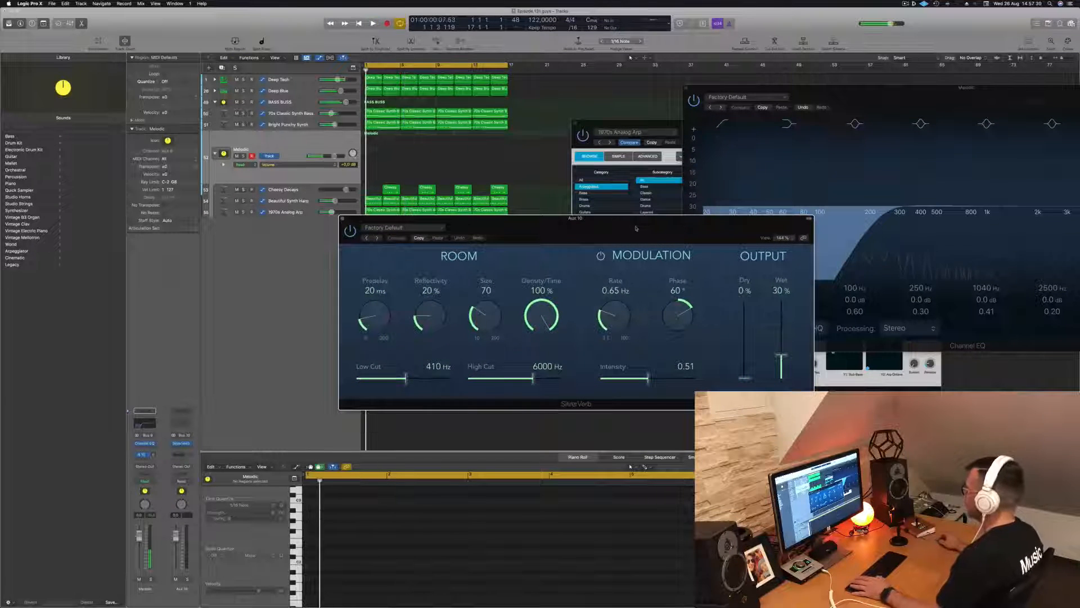
click(409, 228)
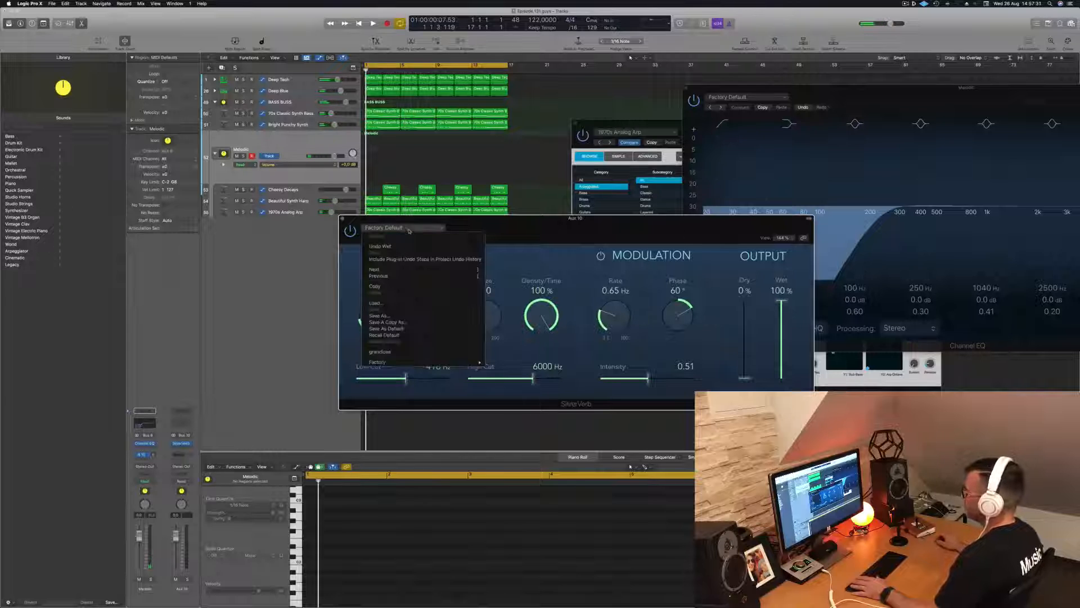
click(381, 351)
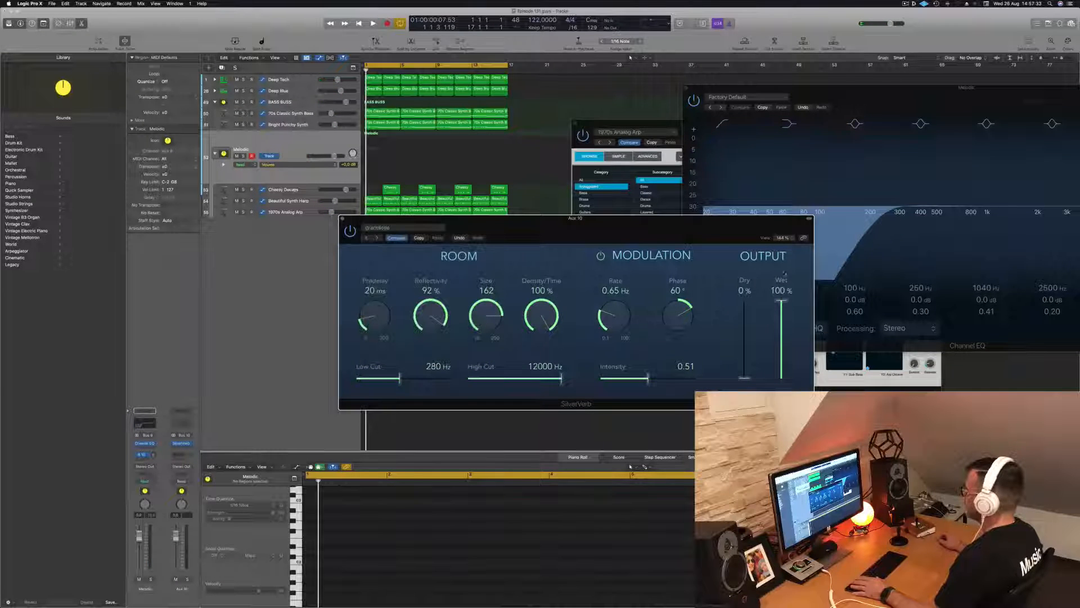
- Move the SilverVerb window off the regions and raise the Melodic send to Bus 10 during playback
drag(643, 239, 775, 238)
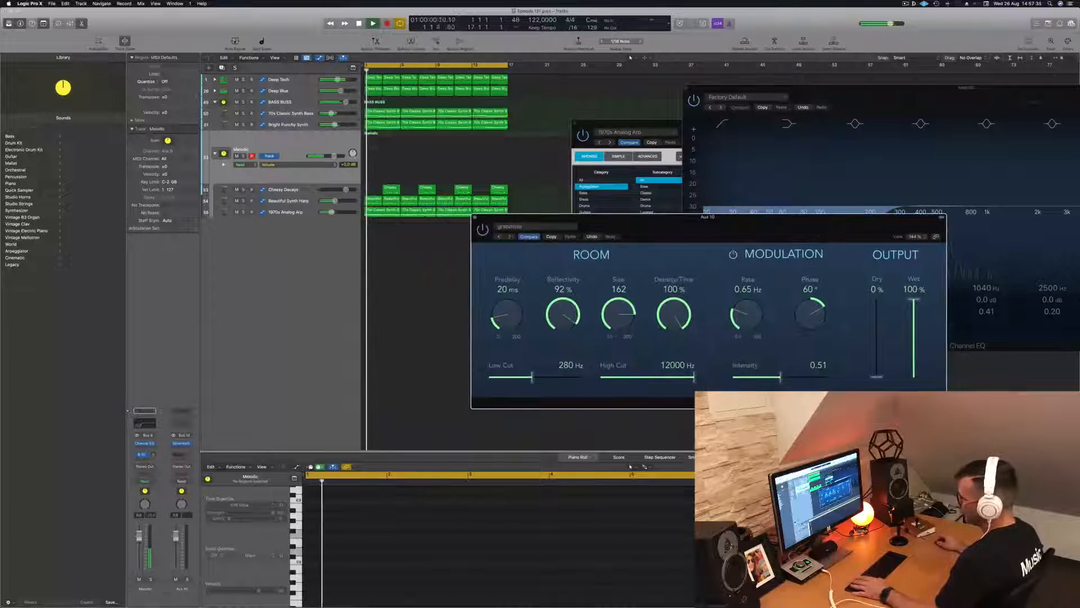
drag(154, 455, 153, 451)
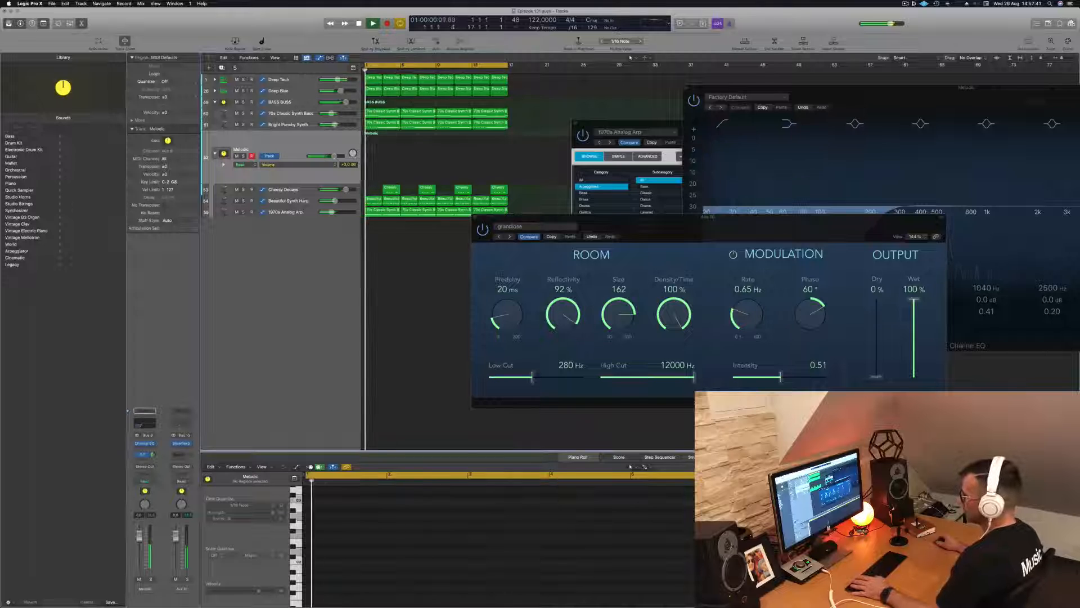
- Add a Channel EQ after SilverVerb on Aux 10 with a 12 dB/Oct low cut at about 488 Hz
click(181, 427)
key(space)
click(374, 129)
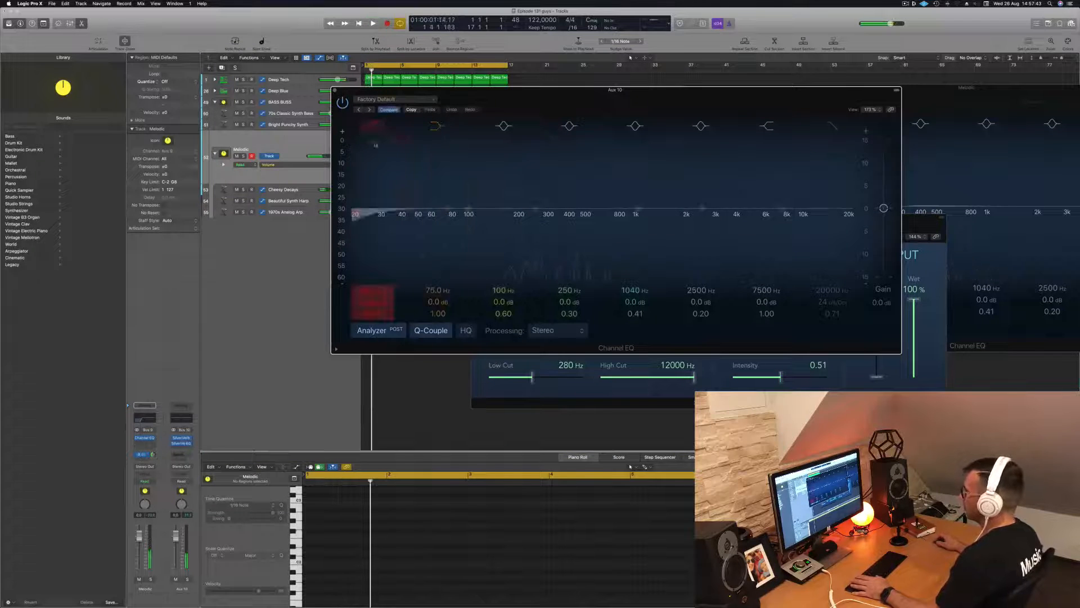
drag(410, 190, 576, 174)
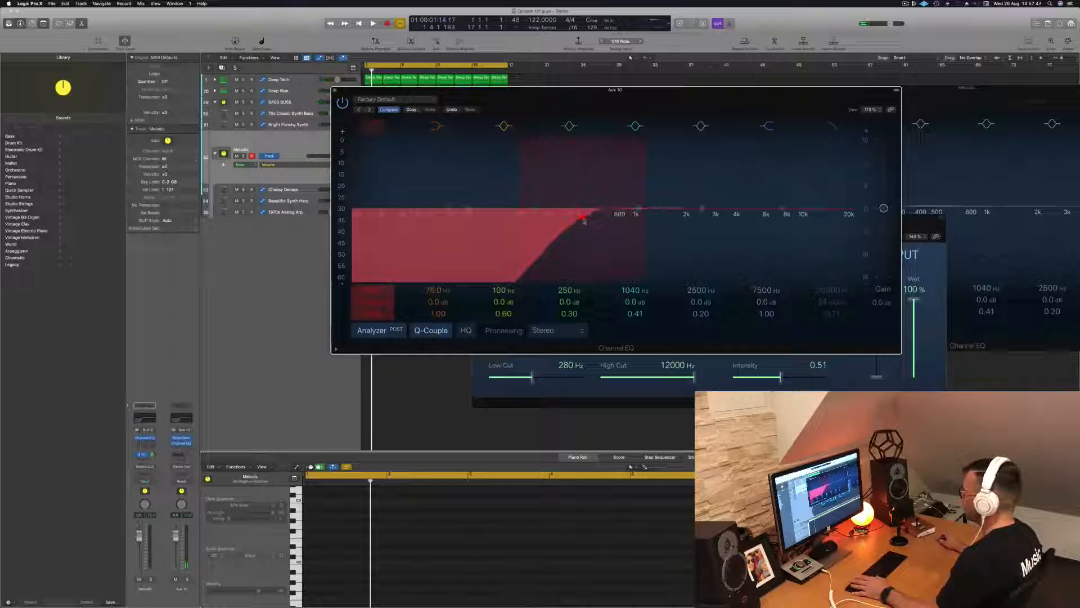
key(space)
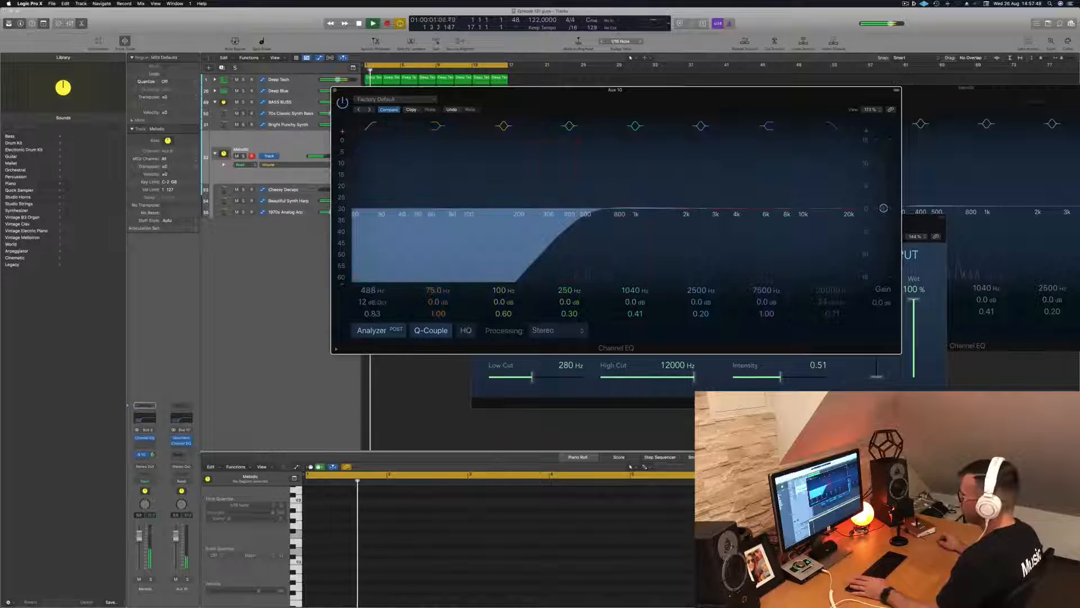
- Try different Bus 10 send levels against the filtered reverb during playback and move the Aux 10 EQ window aside
drag(153, 453, 154, 453)
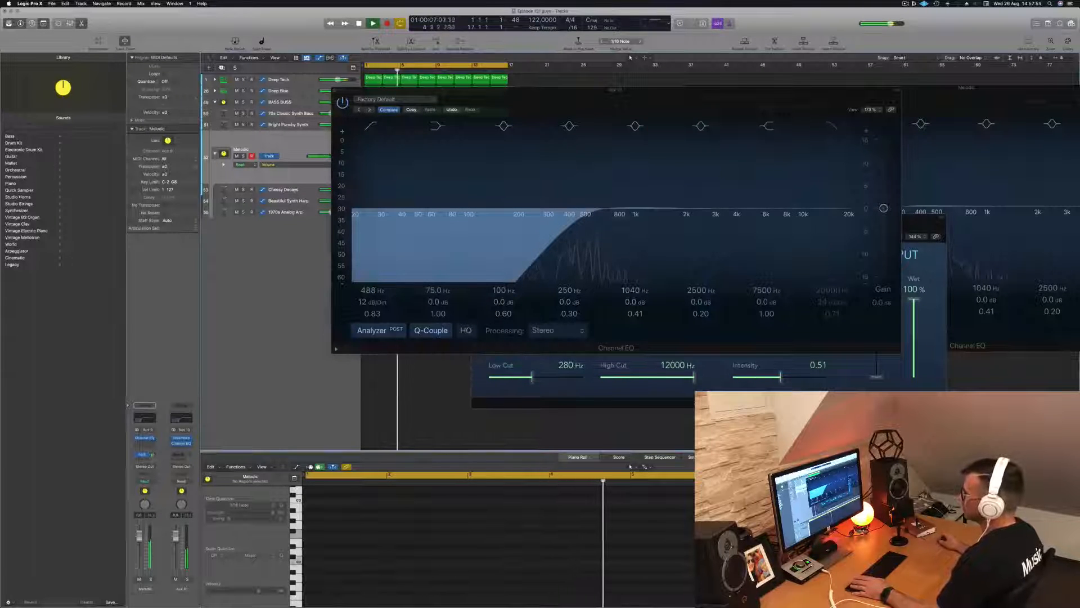
drag(579, 95, 912, 107)
key(space)
key(space)
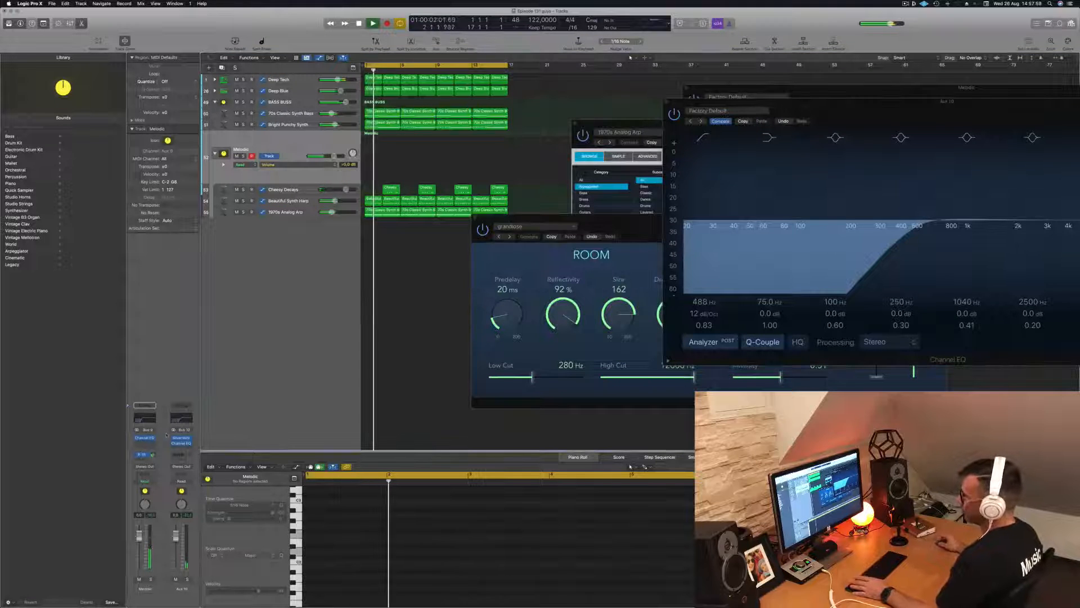
- Set the Melodic channel to Touch automation and record some movement of its Bus 10 send during playback
click(145, 481)
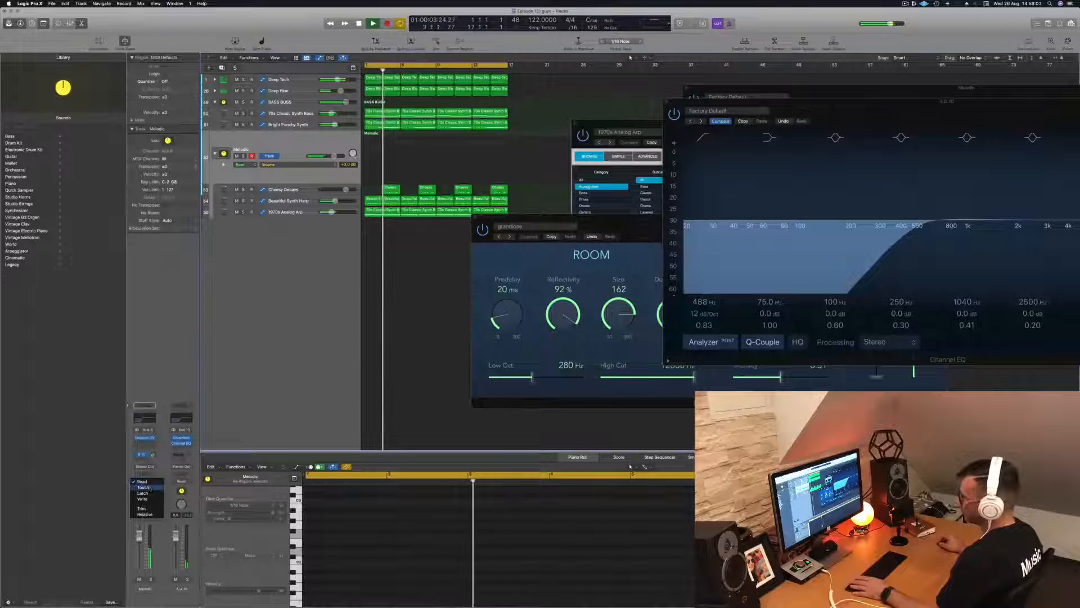
click(144, 488)
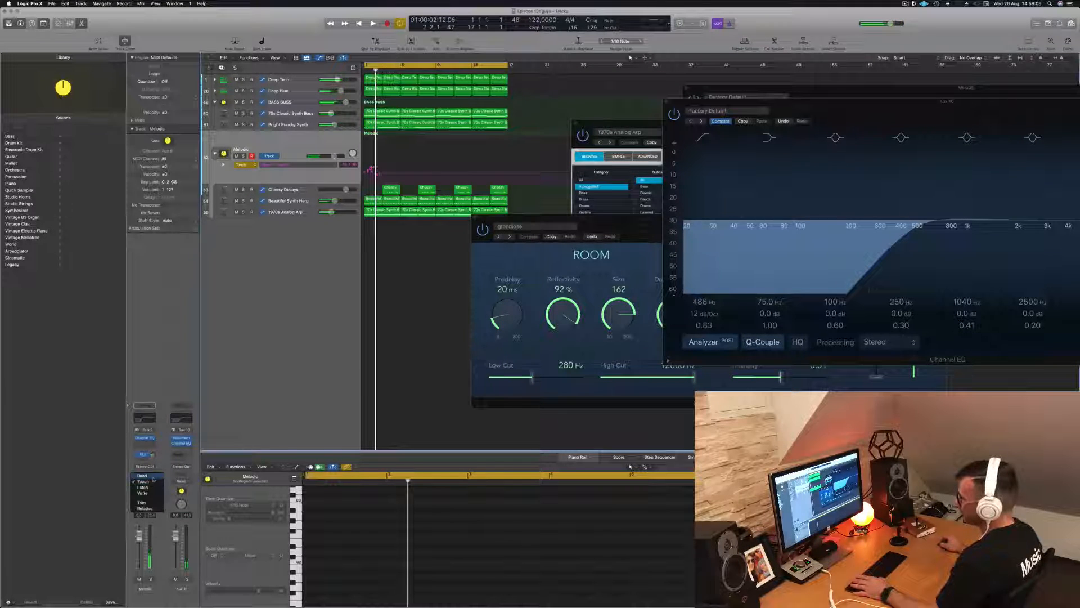
- Clear the recorded send points in Read mode, draw a send ramp rising from bar 1 to bar 17, and play it
drag(376, 173, 366, 174)
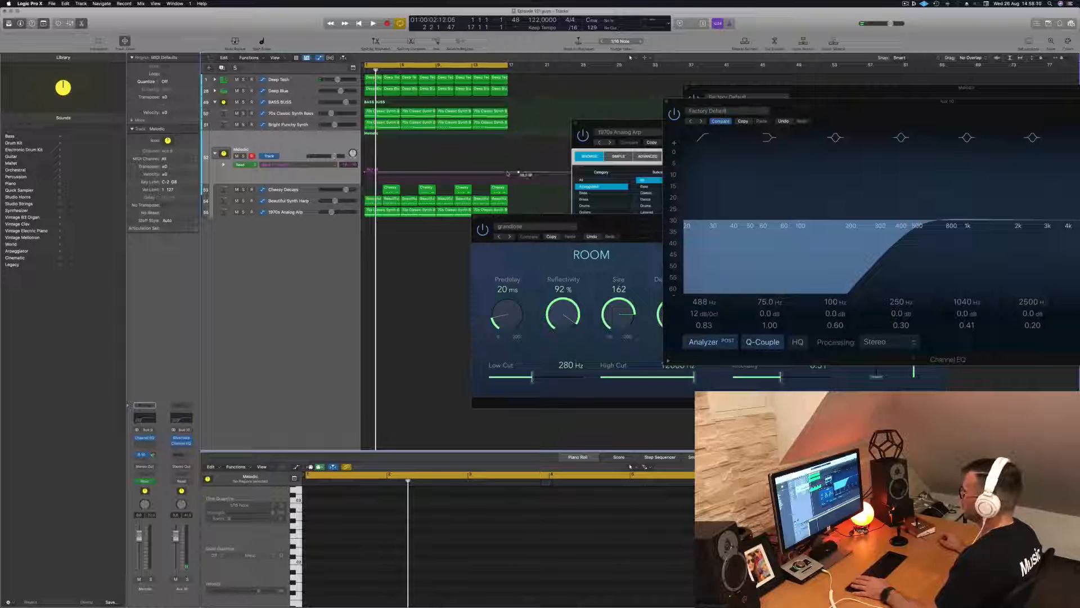
mouse_move(507, 173)
mouse_down()
mouse_move(507, 159)
mouse_move(517, 172)
mouse_move(508, 173)
mouse_up()
key(space)
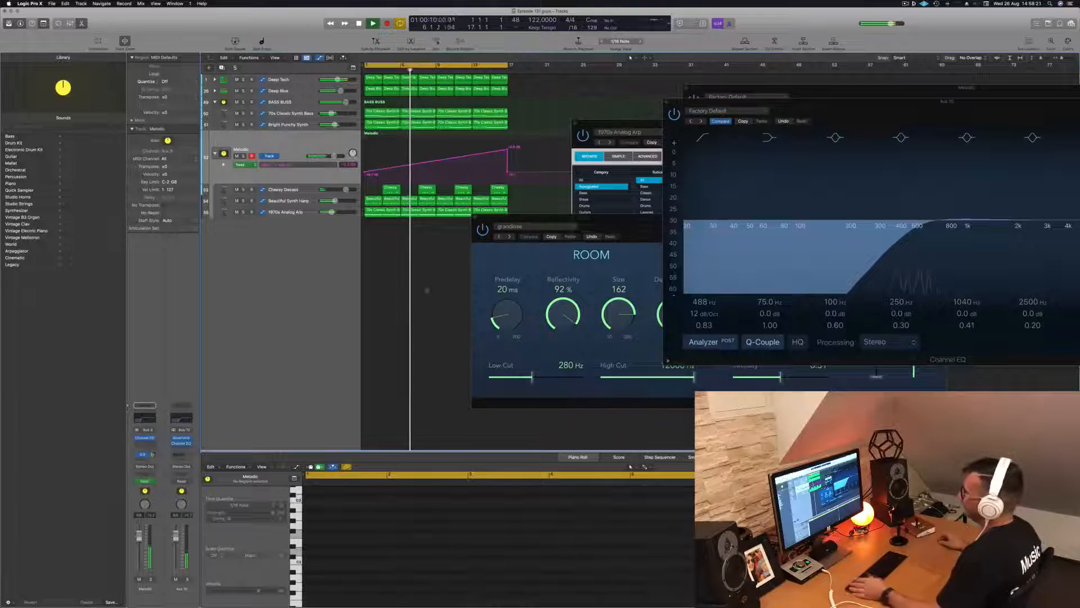
- Adjust the Aux 10 EQ's low-cut cutoff during playback and close the SilverVerb and Aux 10 EQ windows
drag(634, 226, 617, 286)
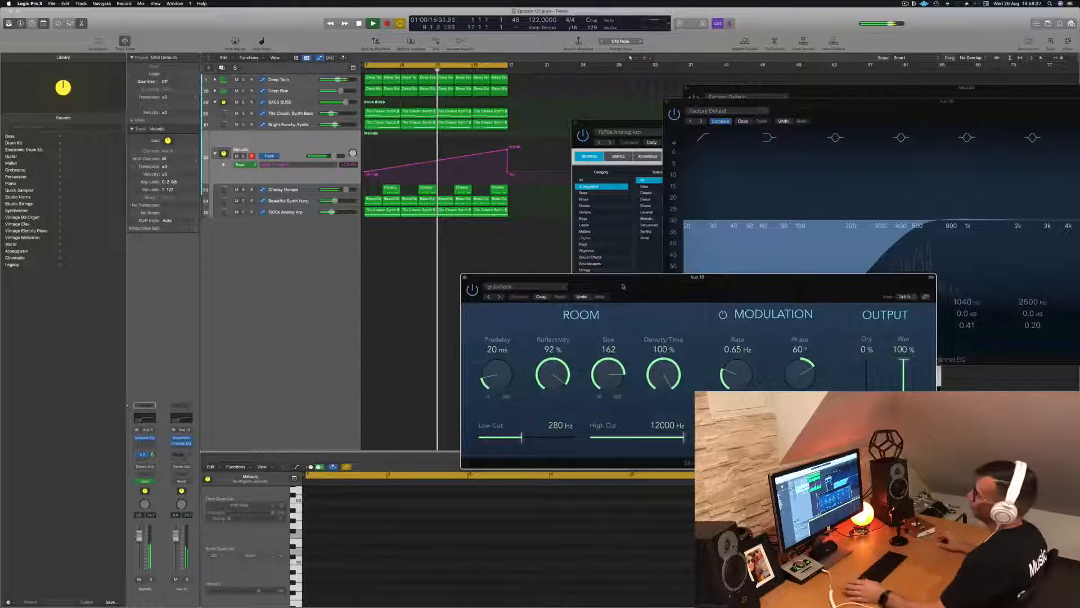
drag(623, 286, 543, 288)
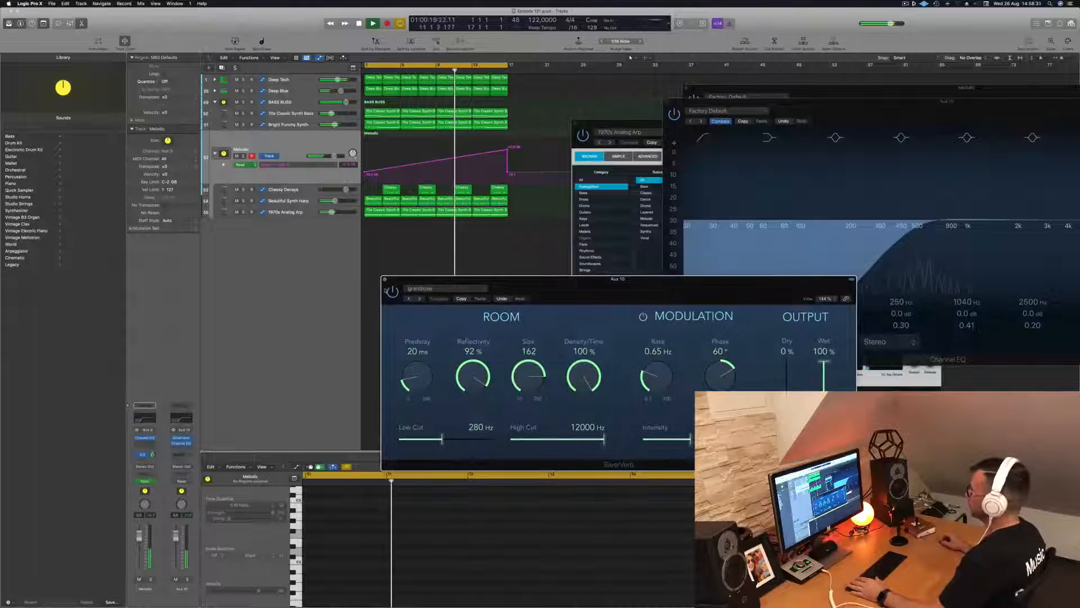
click(384, 280)
drag(838, 109, 713, 209)
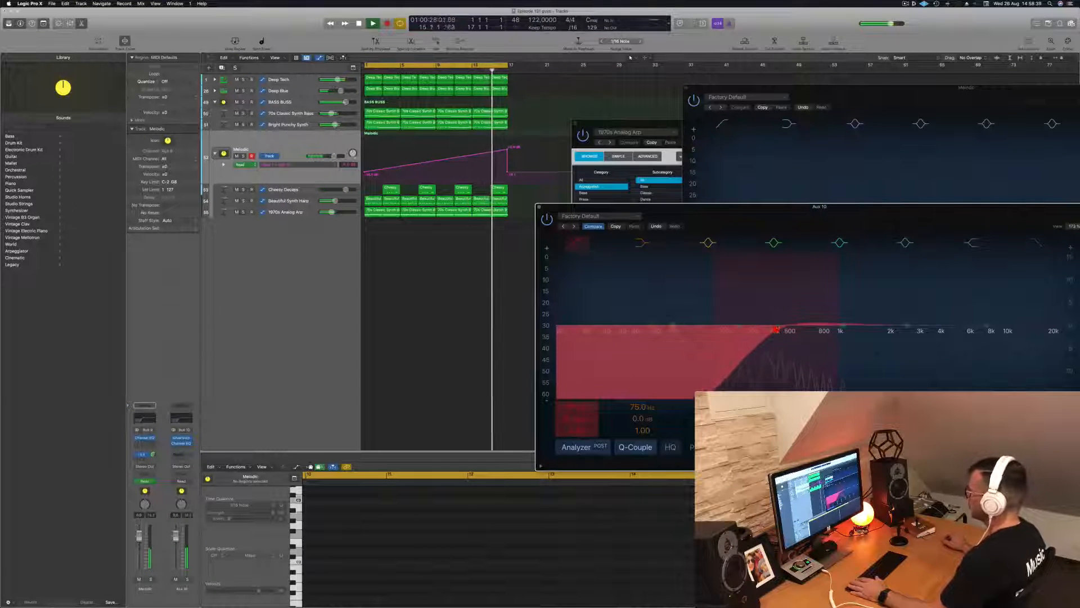
click(539, 209)
- Move the Alchemy window off the arrangement and replay the loop from the start with the send ramp
scroll(518, 198, down, 2)
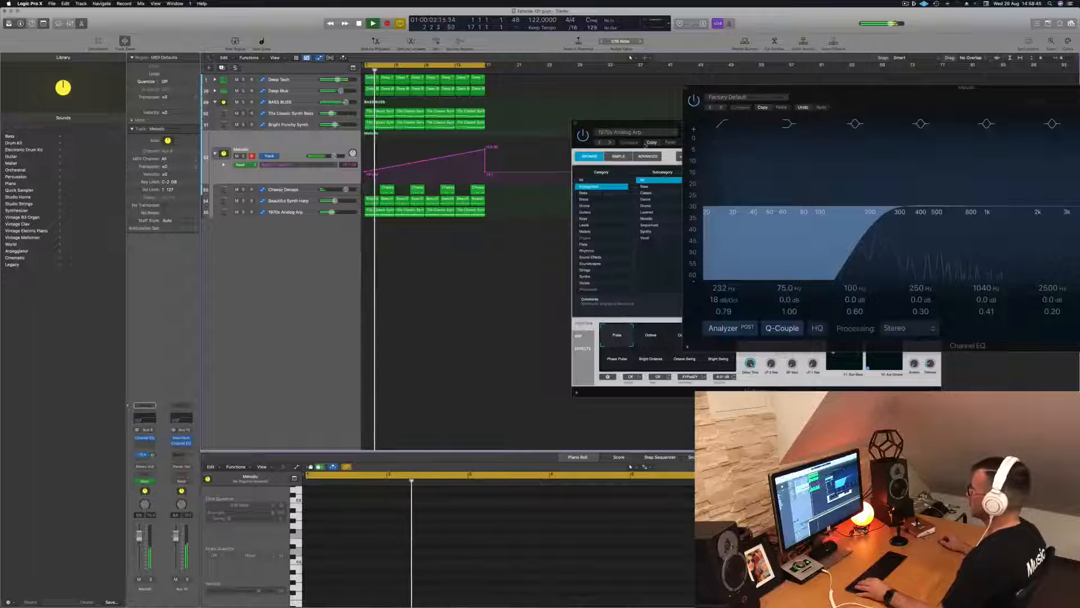
drag(643, 123, 811, 200)
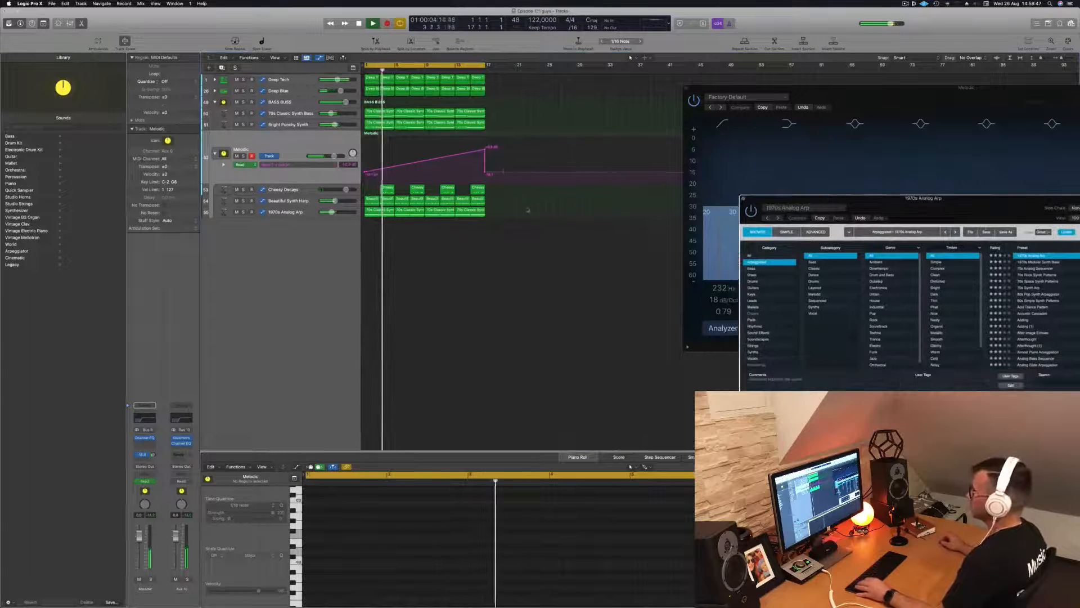
click(524, 284)
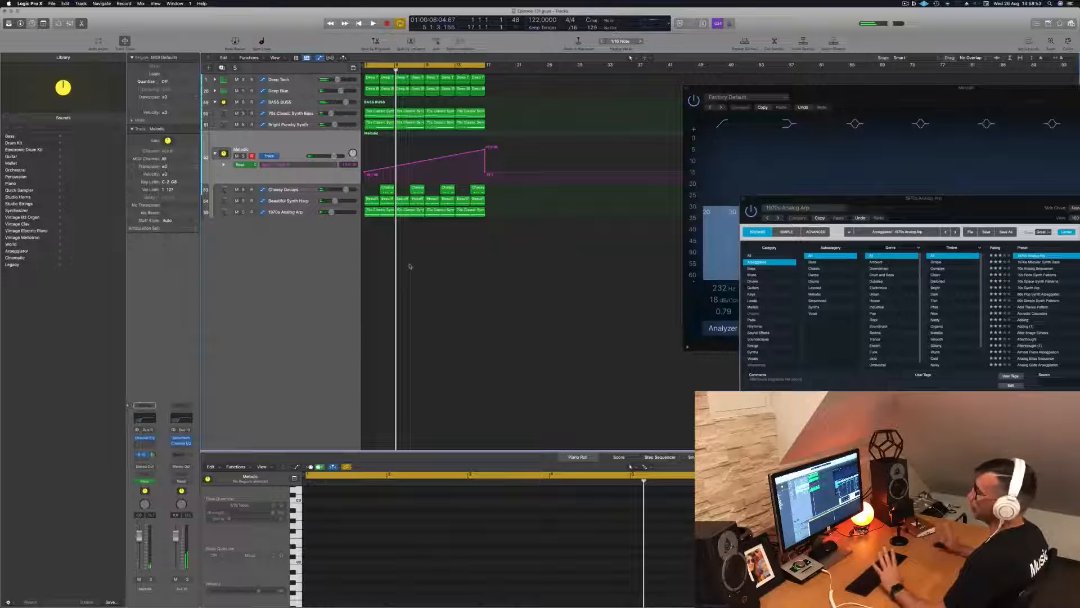
key(Return)
key(space)
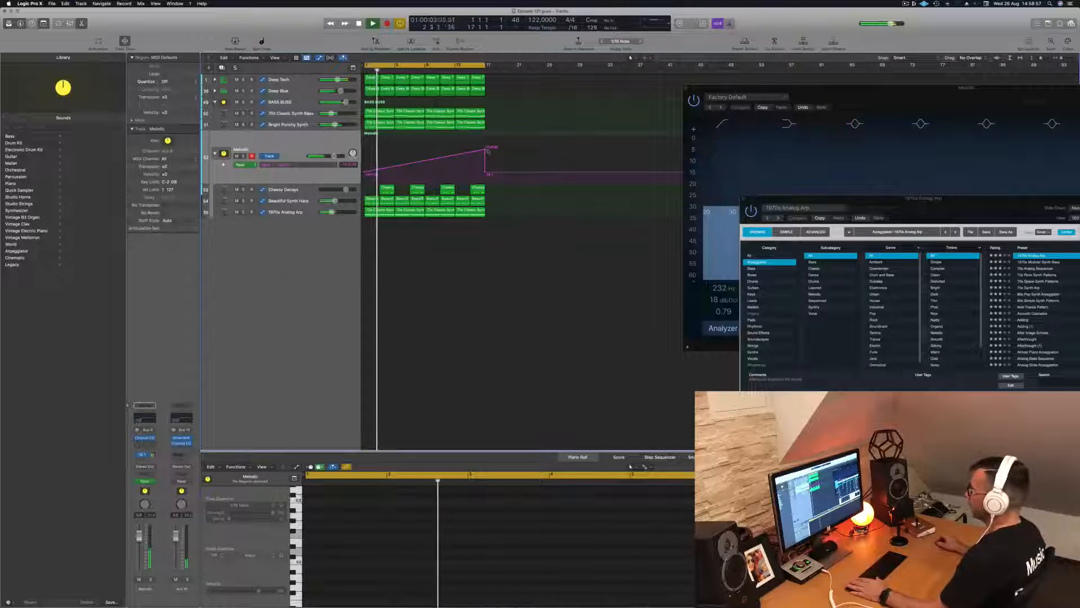
- Lower the peak of the Melodic send ramp at bar 17 and replay the loop from the start
drag(485, 151, 485, 157)
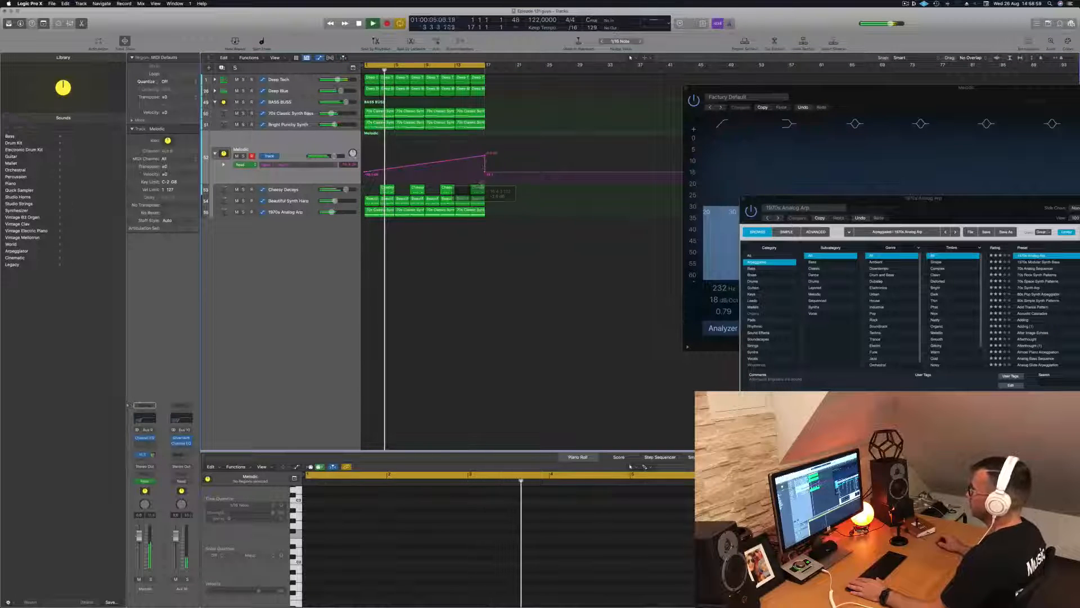
key(Return)
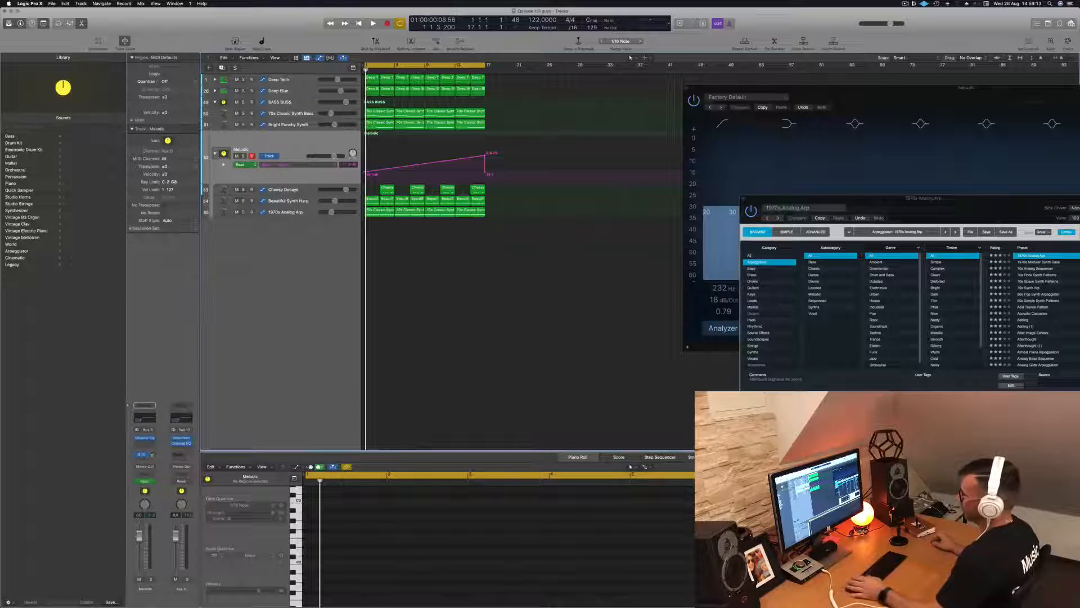
key(space)
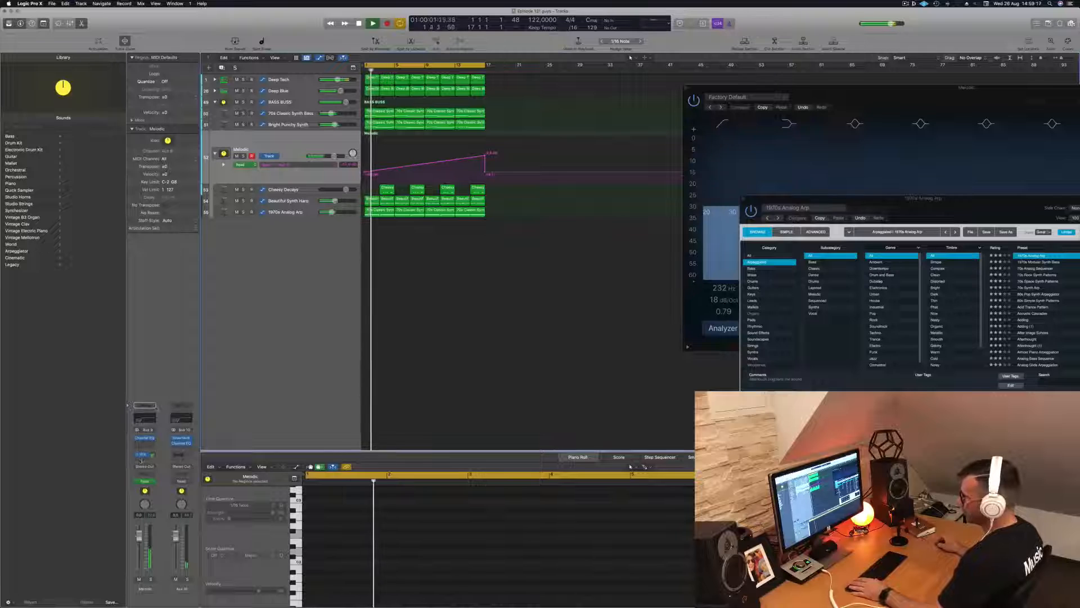
- Add a second send on the Melodic bus, routed to Bus 11, and replay the loop from the start
click(143, 456)
mouse_move(144, 468)
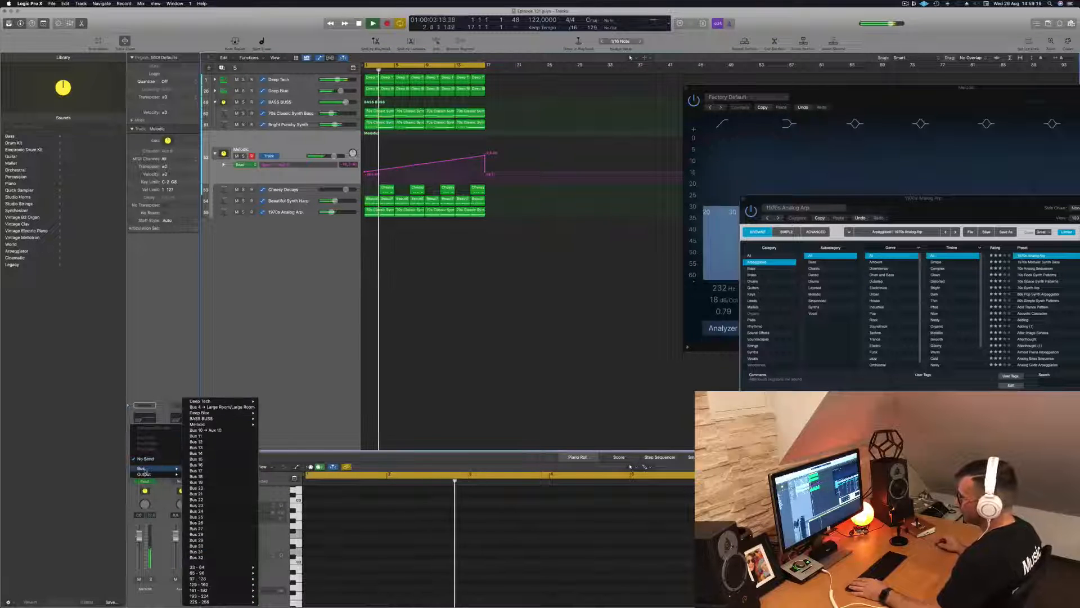
click(200, 436)
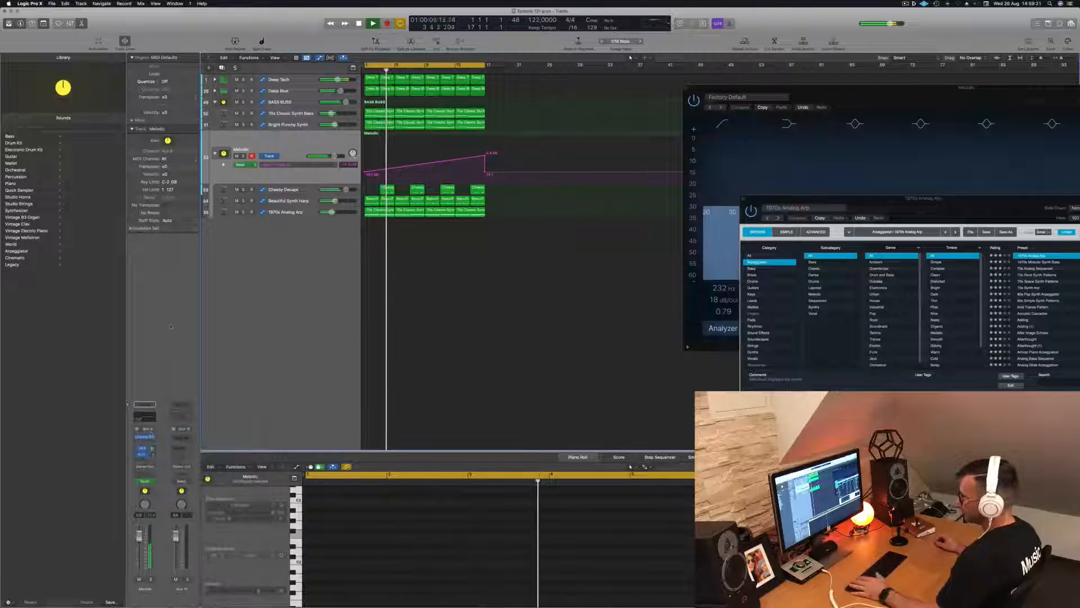
key(space)
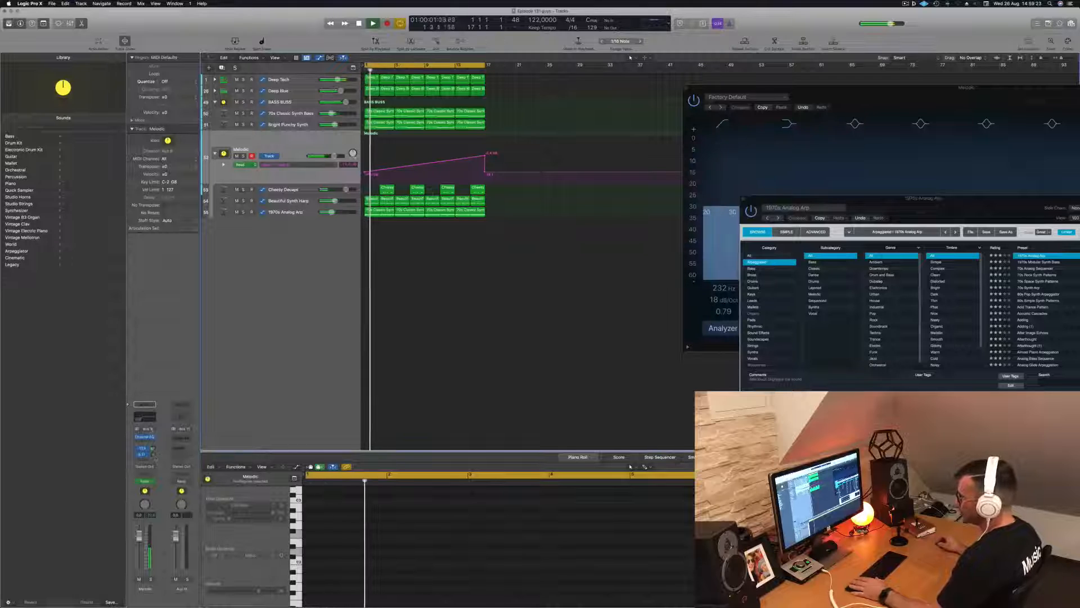
- Insert Delay Designer on Aux 11 clear of the arrangement and turn up the Melodic bus's send to Bus 11
click(186, 439)
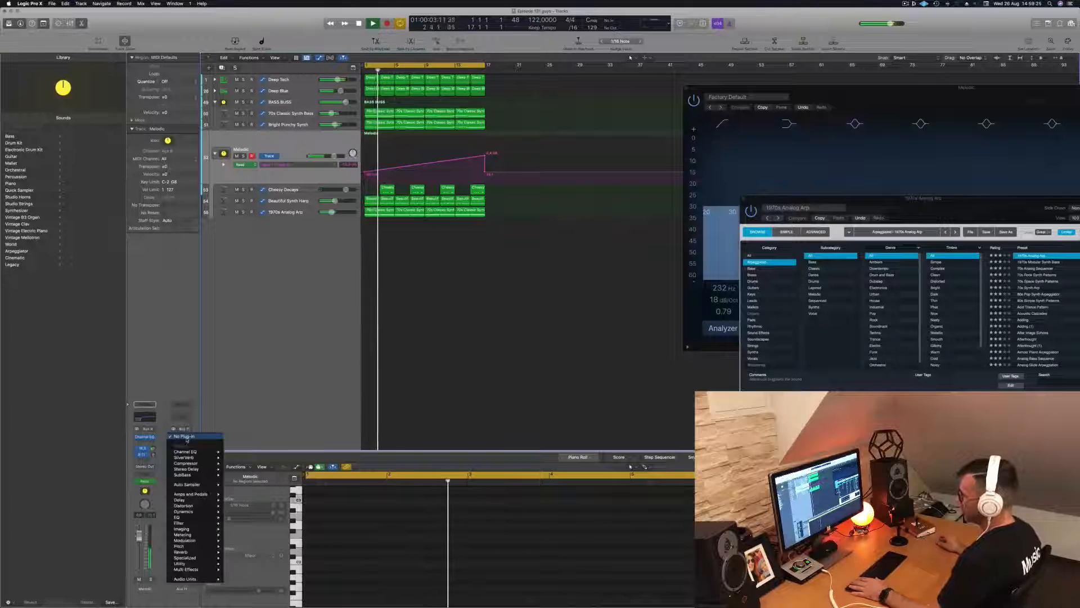
mouse_move(197, 469)
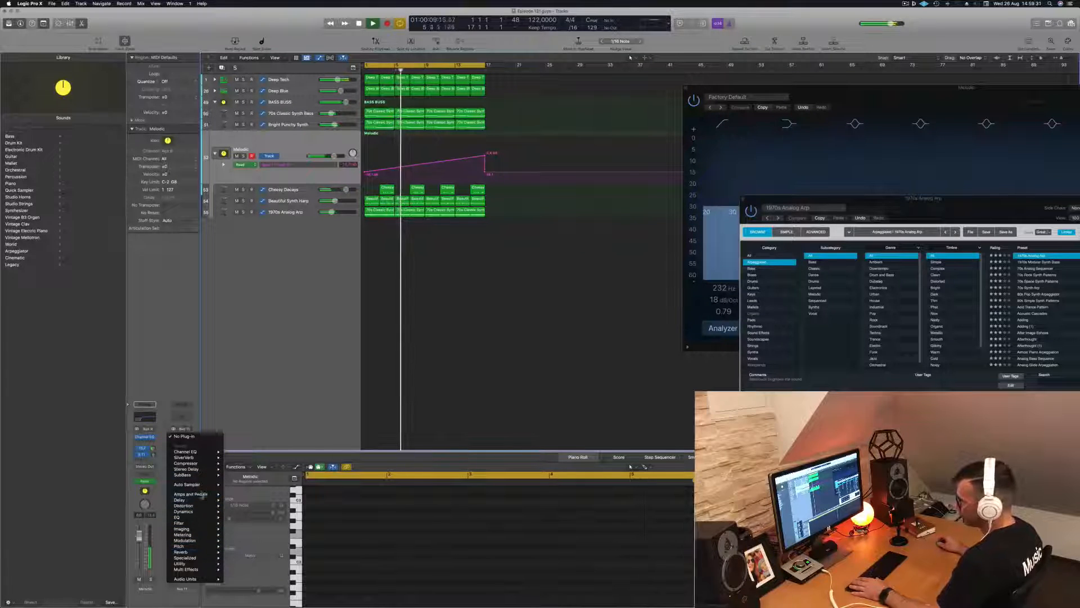
mouse_move(200, 501)
click(288, 499)
drag(491, 94, 824, 111)
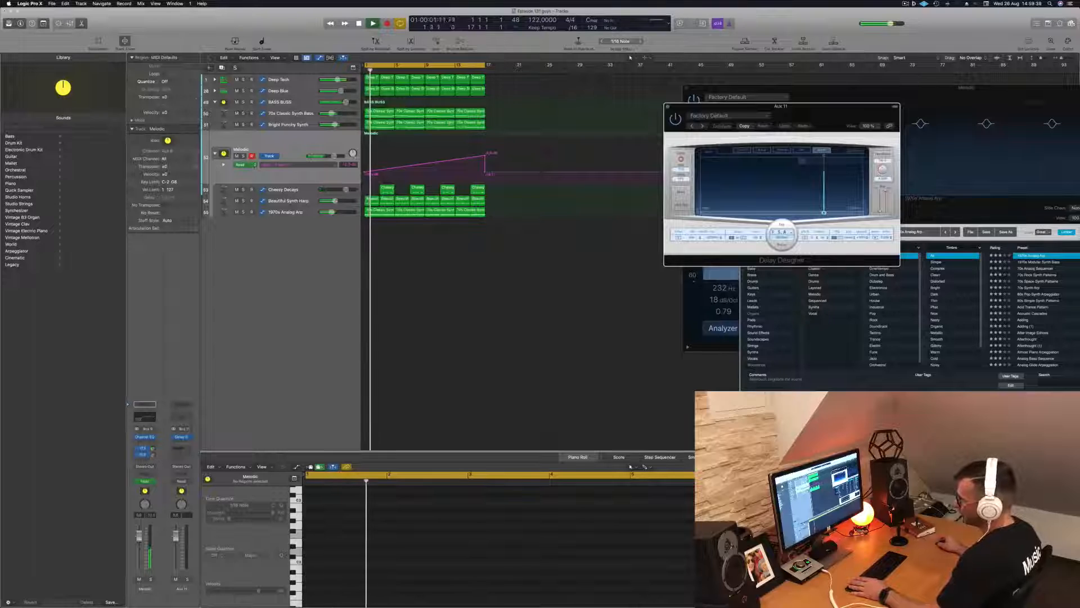
click(153, 454)
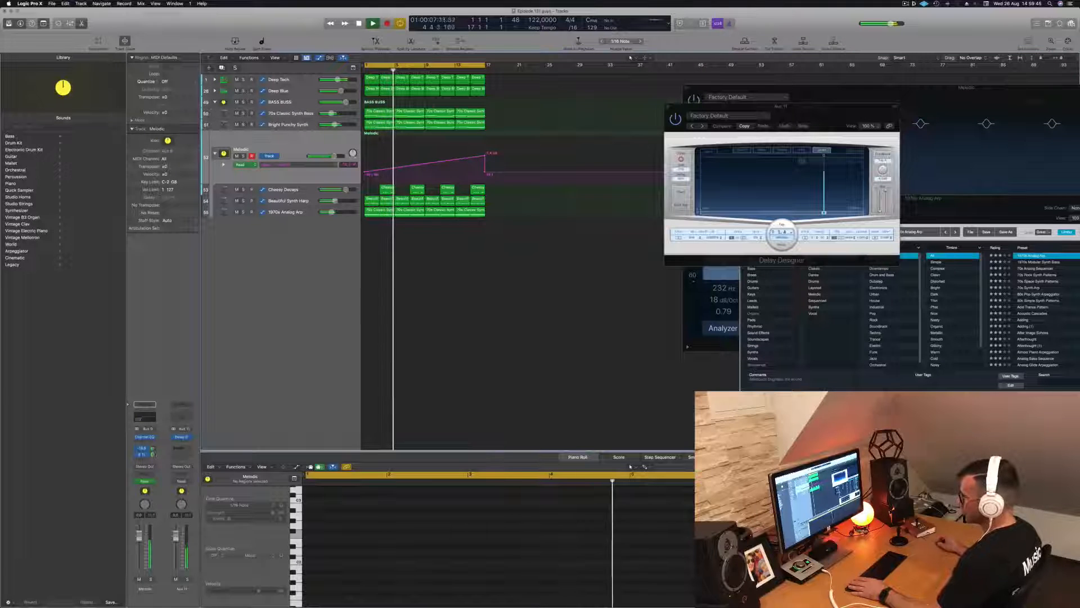
key(Return)
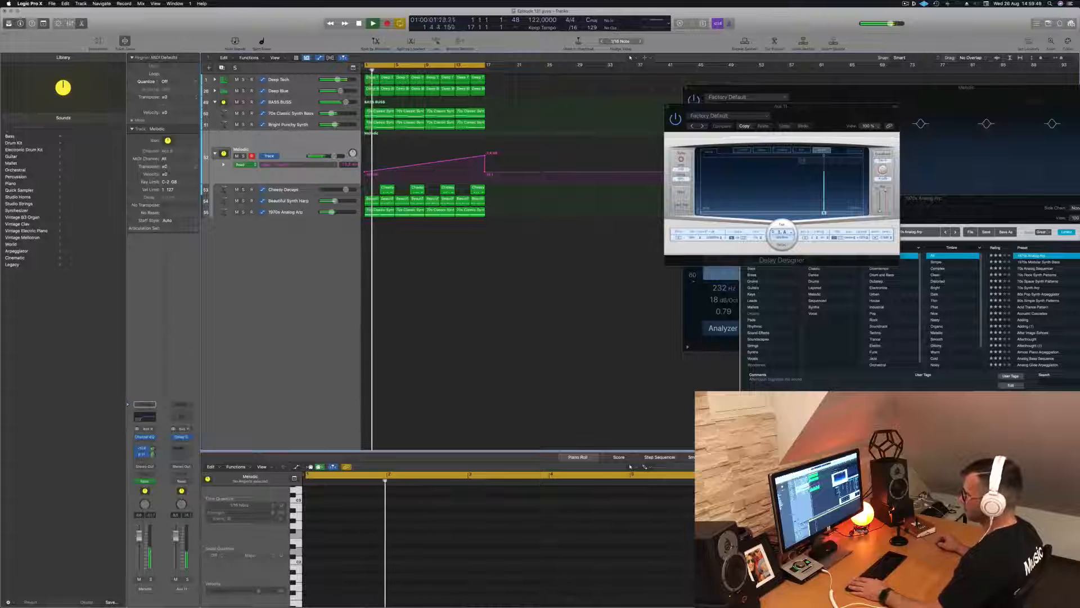
- Solo Aux 11 and audition the Delay Designer presets one after another, settling on an Alternating Pan preset
click(188, 579)
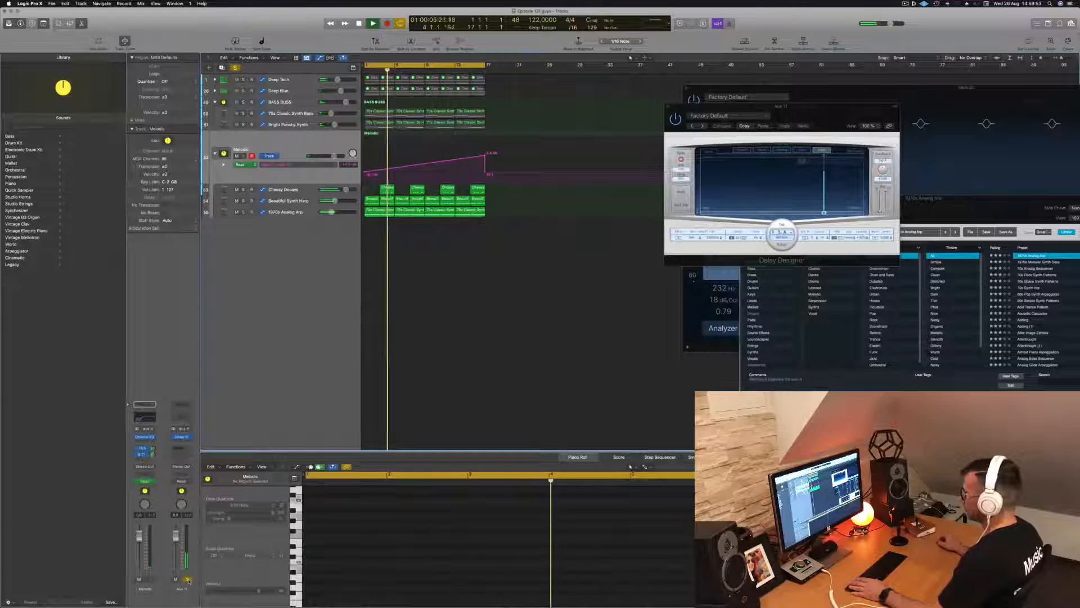
click(702, 125)
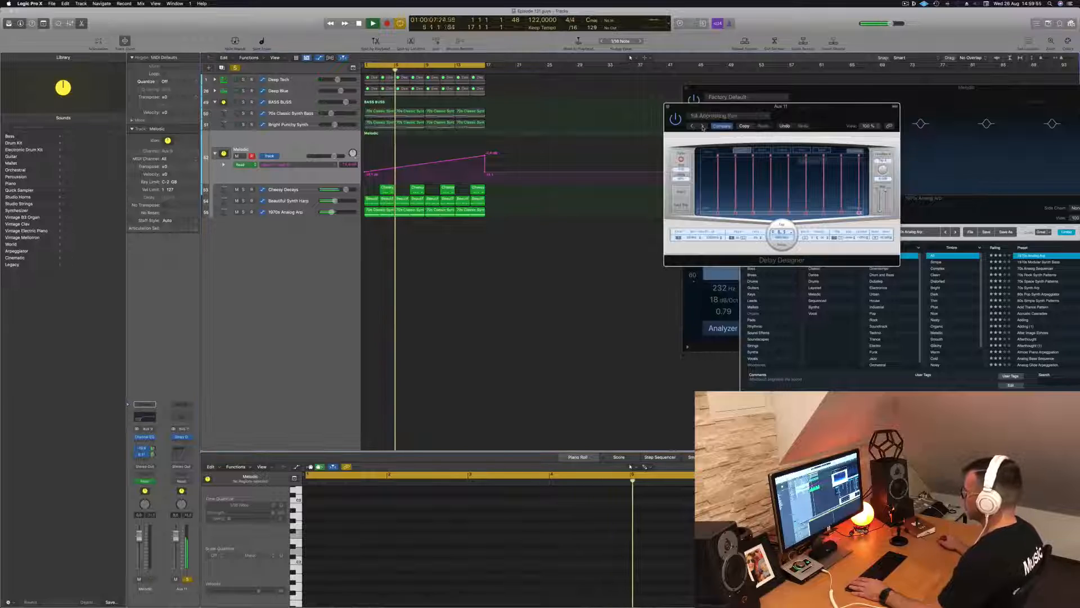
click(702, 126)
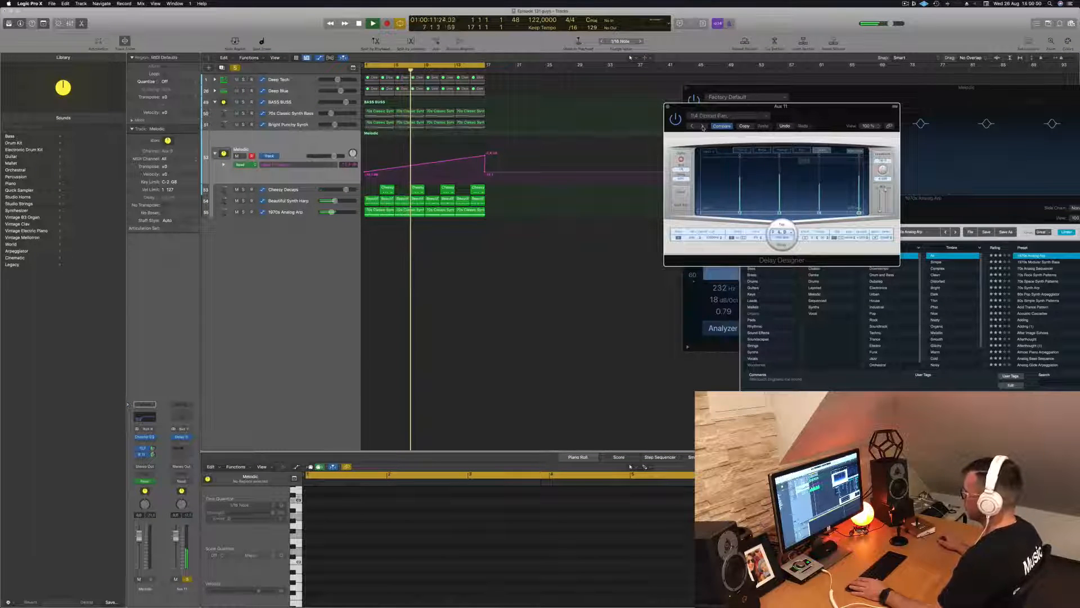
click(702, 126)
click(702, 126)
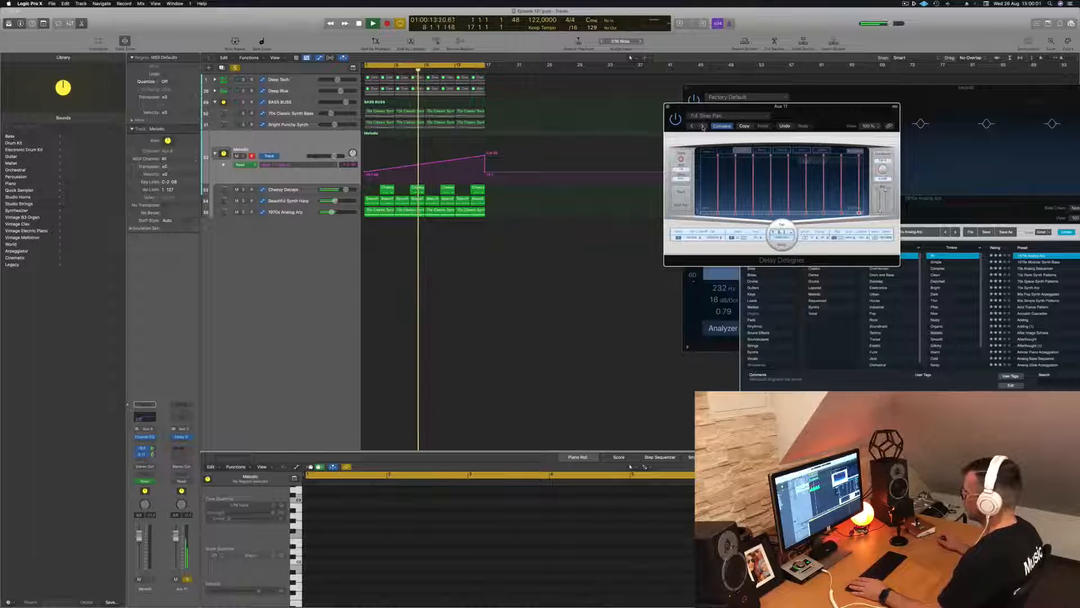
click(702, 126)
click(702, 126)
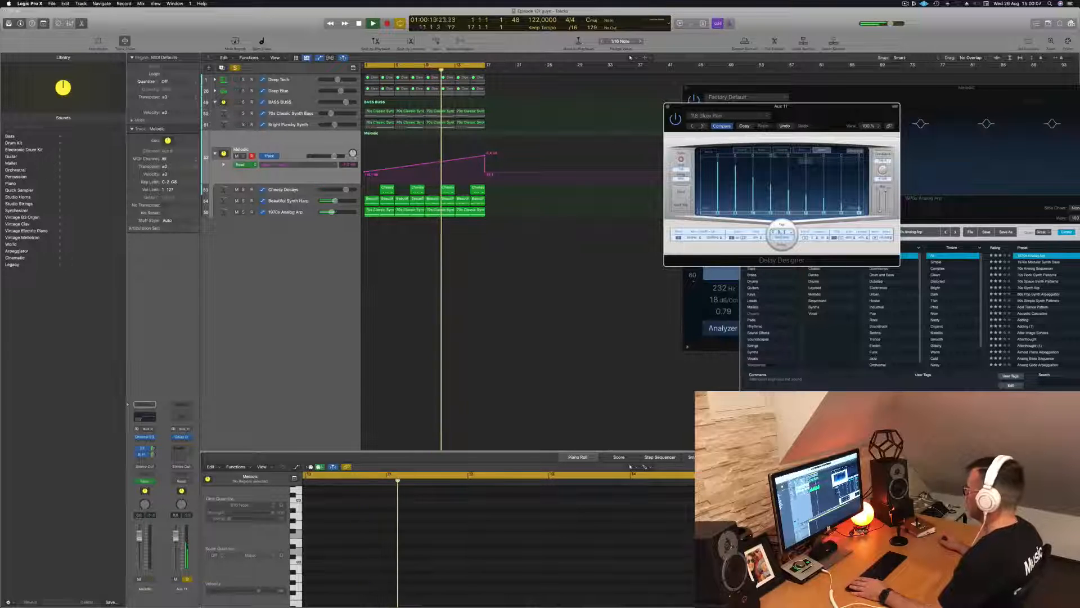
click(702, 126)
- Close the Delay Designer window and take Aux 11 out of solo
drag(705, 107, 671, 112)
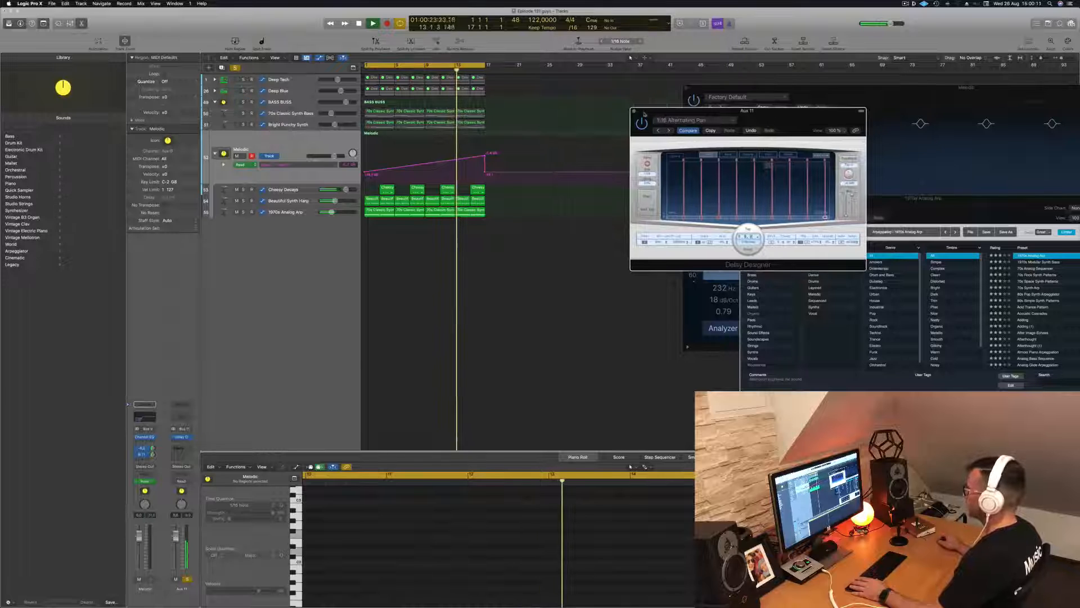
click(633, 112)
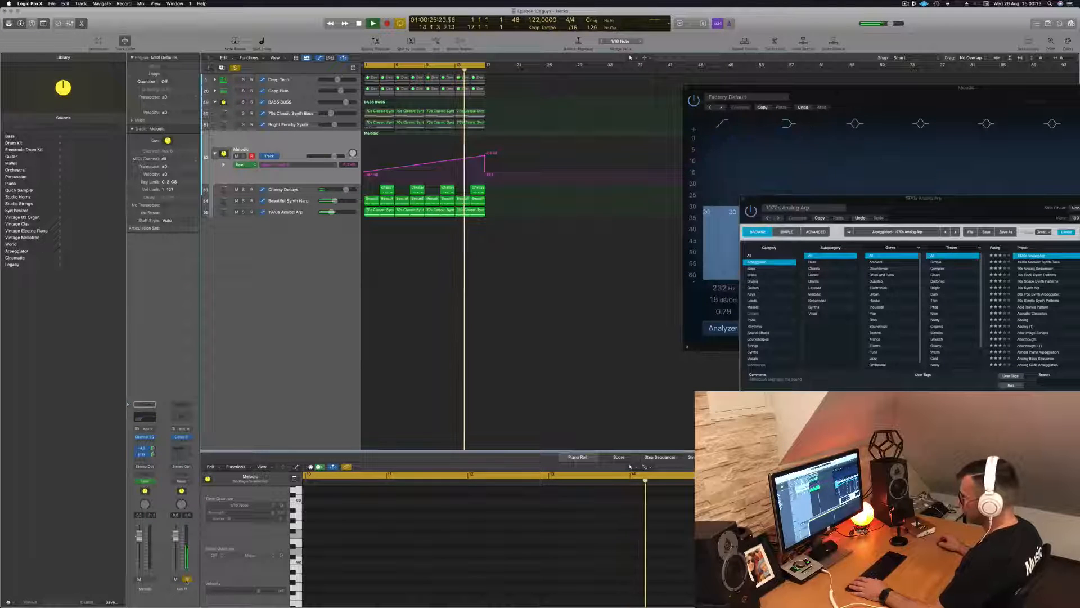
click(187, 578)
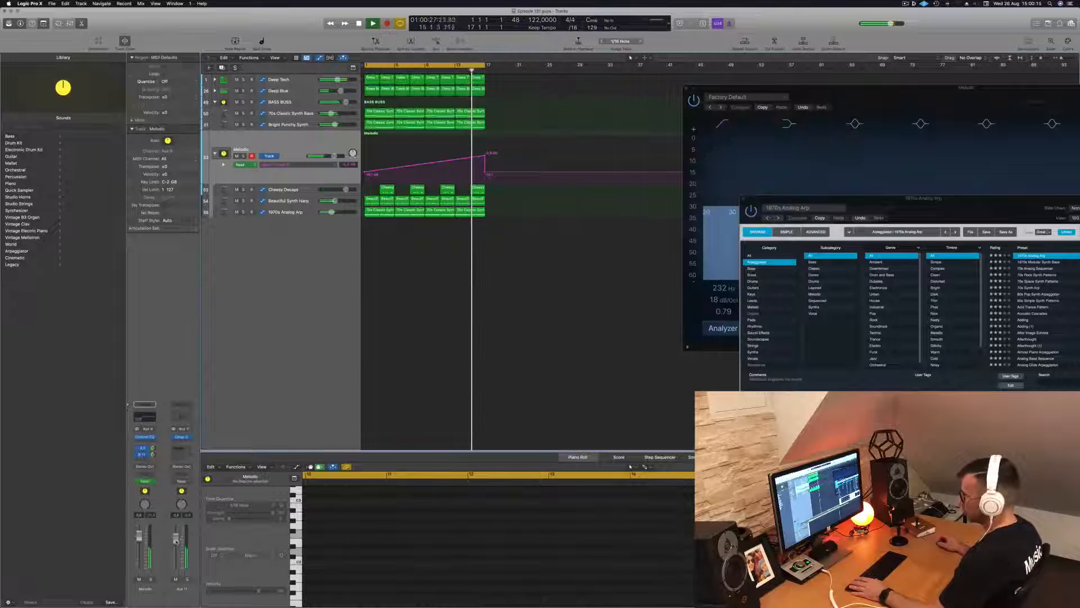
- Add a Channel EQ to Aux 11 with its low cut enabled at 240 Hz, close it and stop playback
click(186, 420)
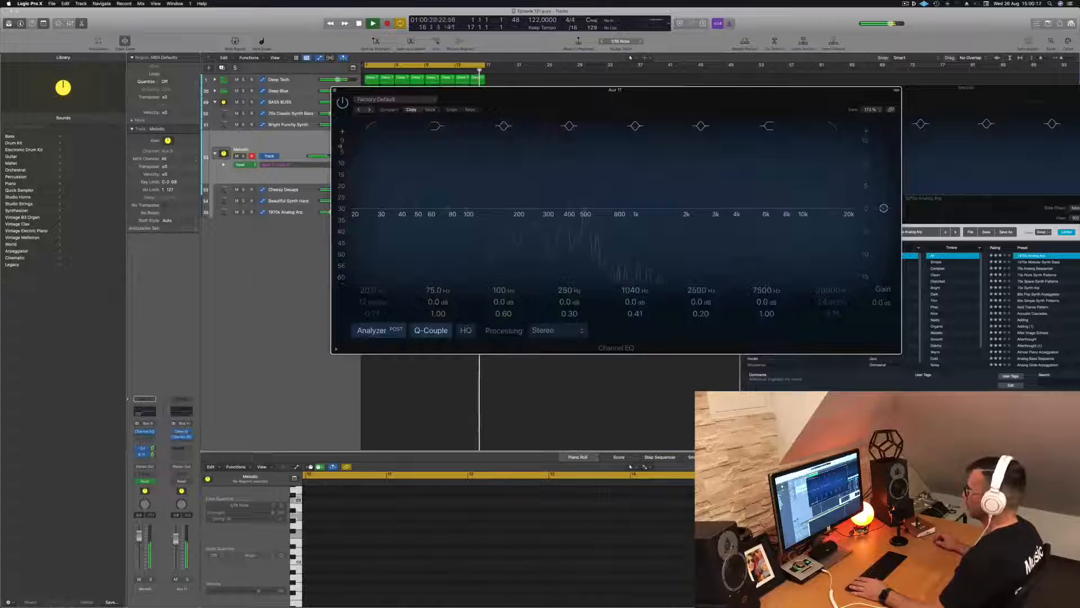
click(371, 126)
drag(368, 186, 532, 183)
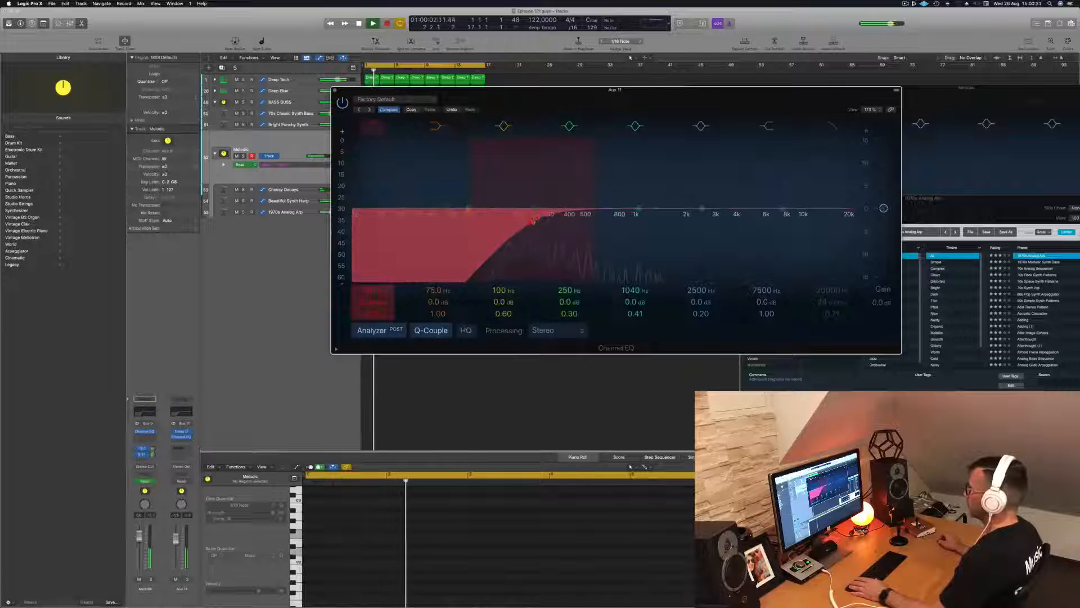
drag(524, 215, 532, 217)
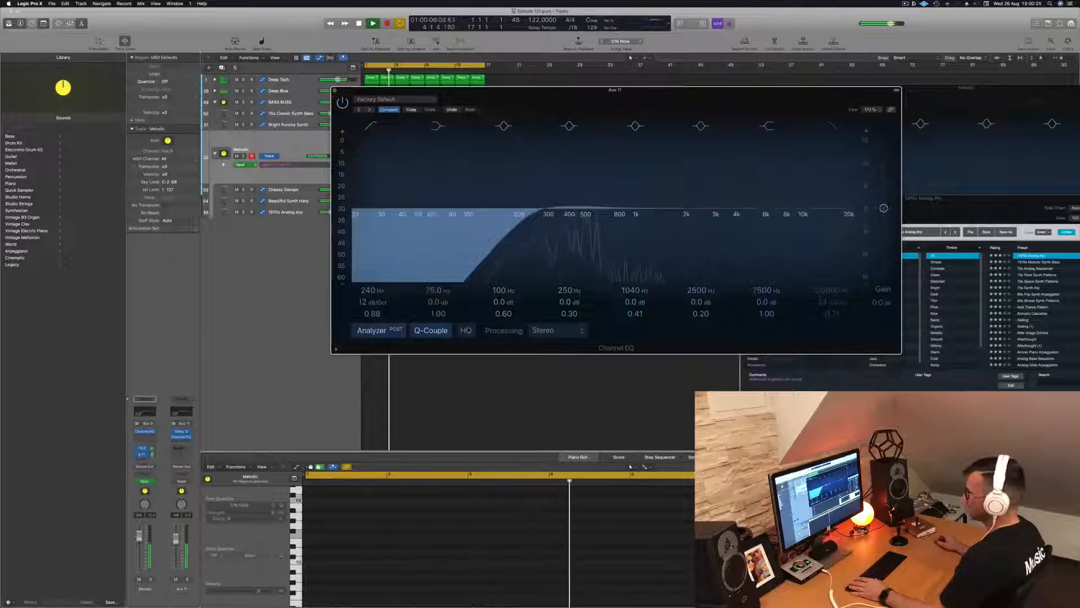
click(335, 90)
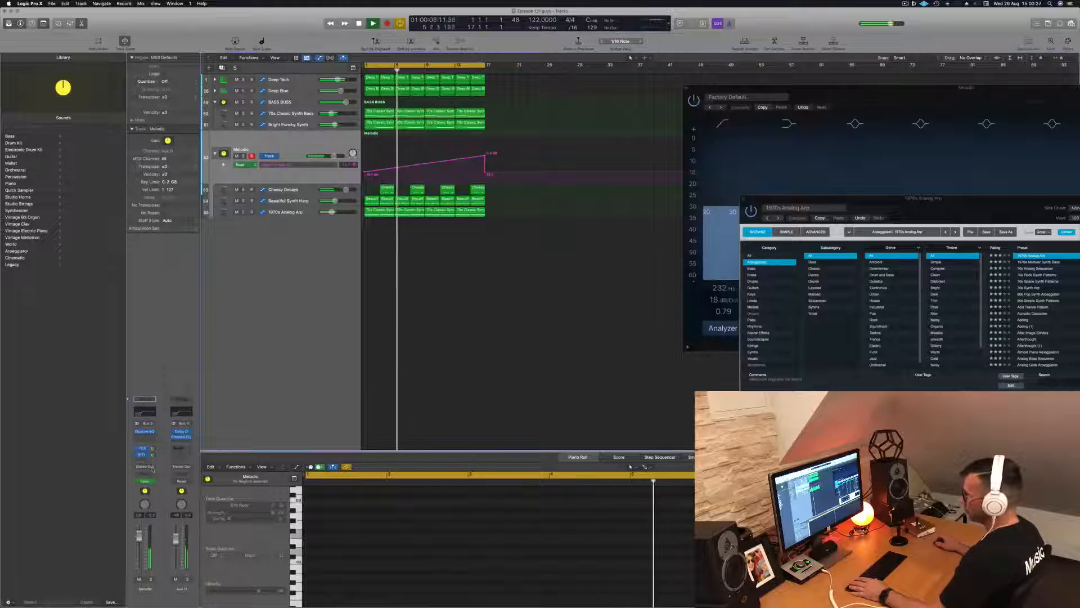
key(space)
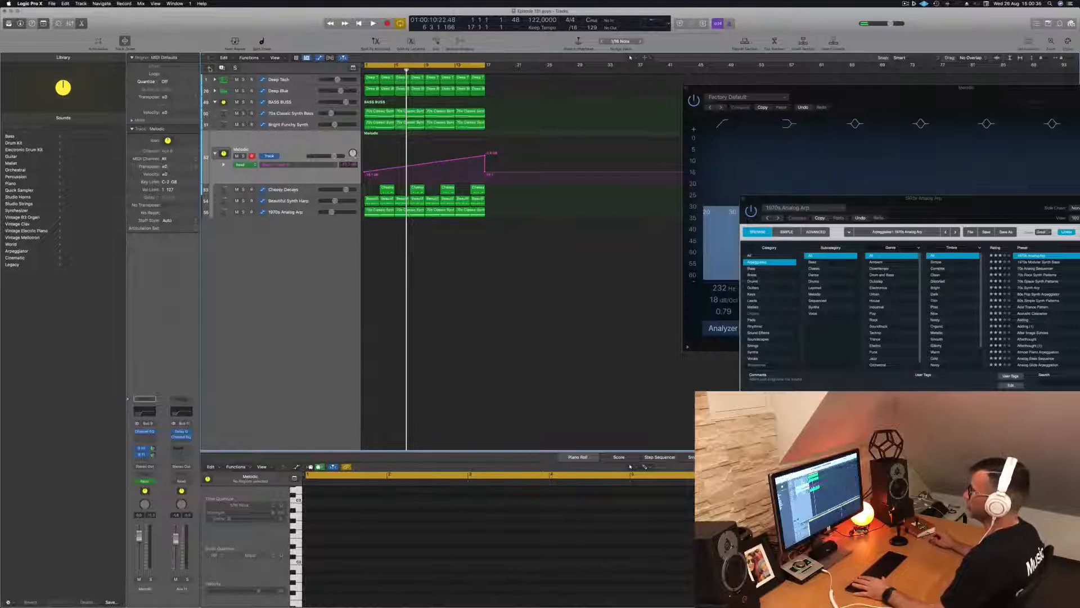
- Create a new Alchemy software instrument track and add two more instrument tracks below it
click(210, 68)
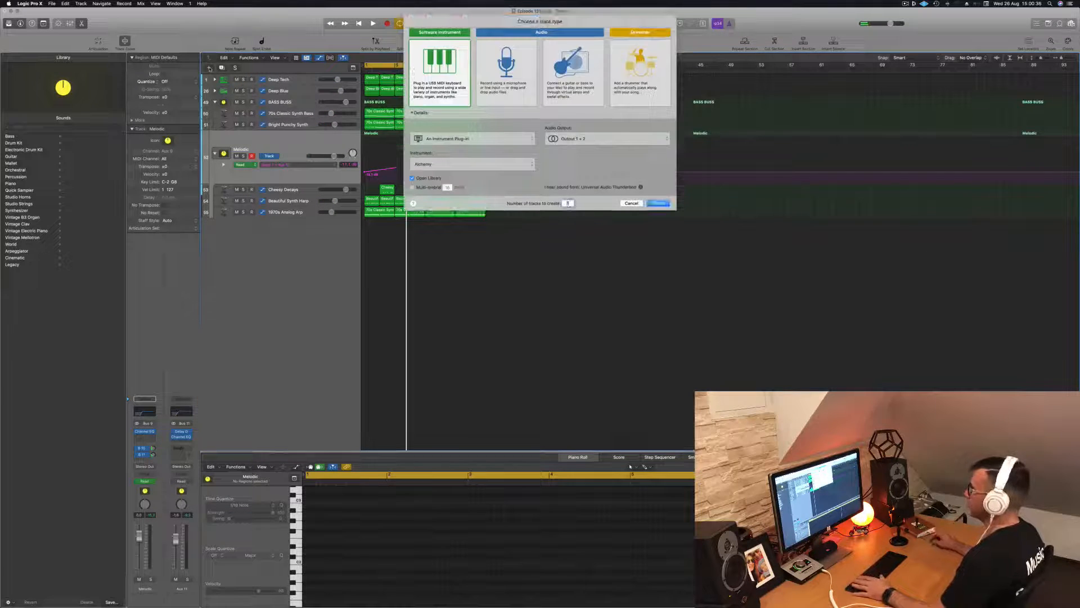
click(656, 203)
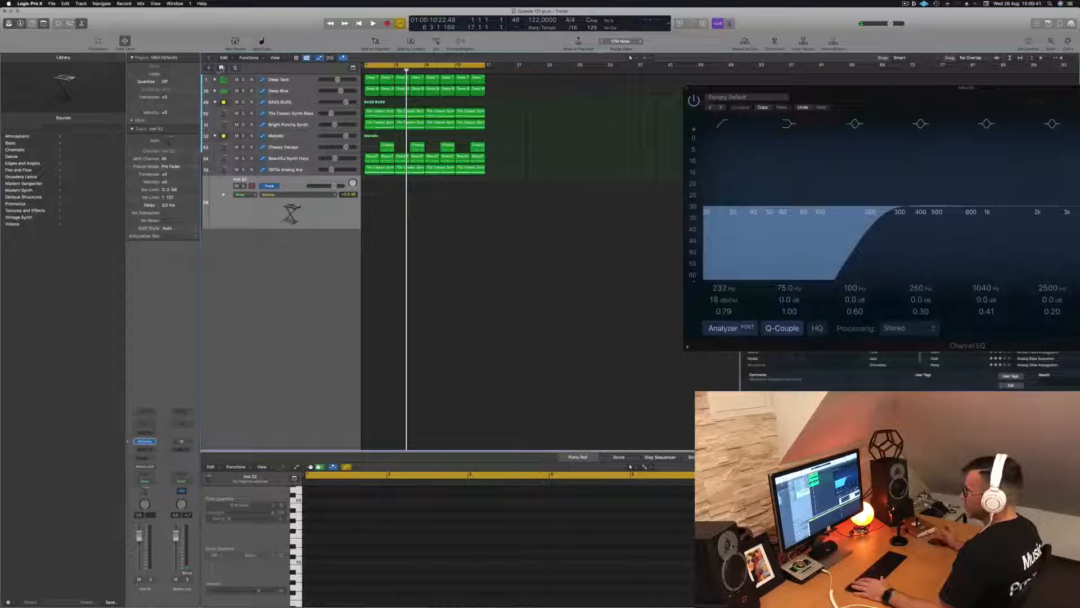
click(221, 68)
click(222, 68)
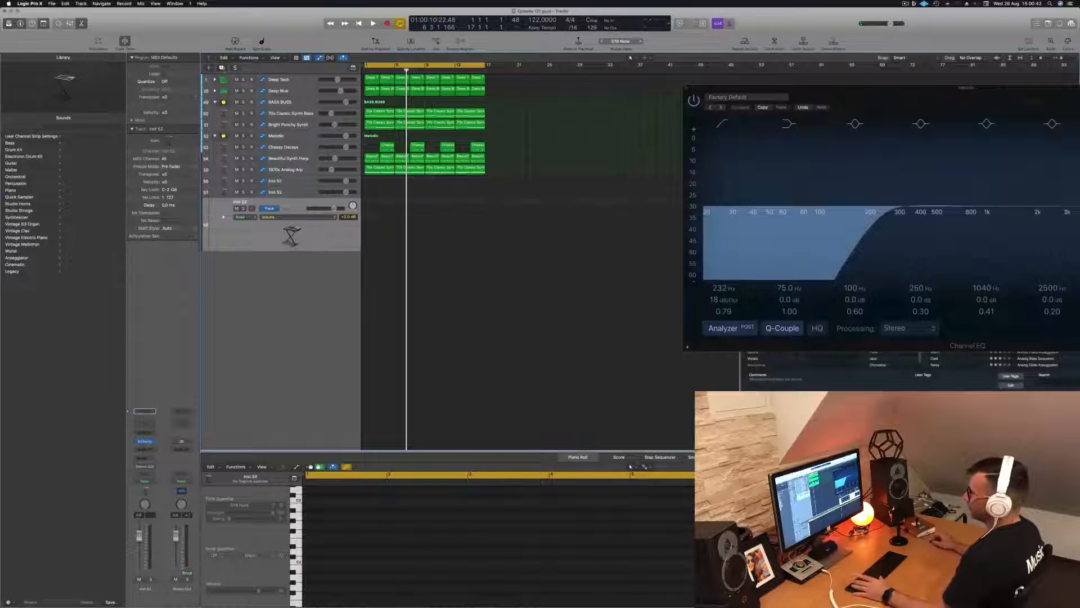
- Create a summing track stack from the first of the new instrument tracks, Inst 52
click(297, 184)
right_click(296, 183)
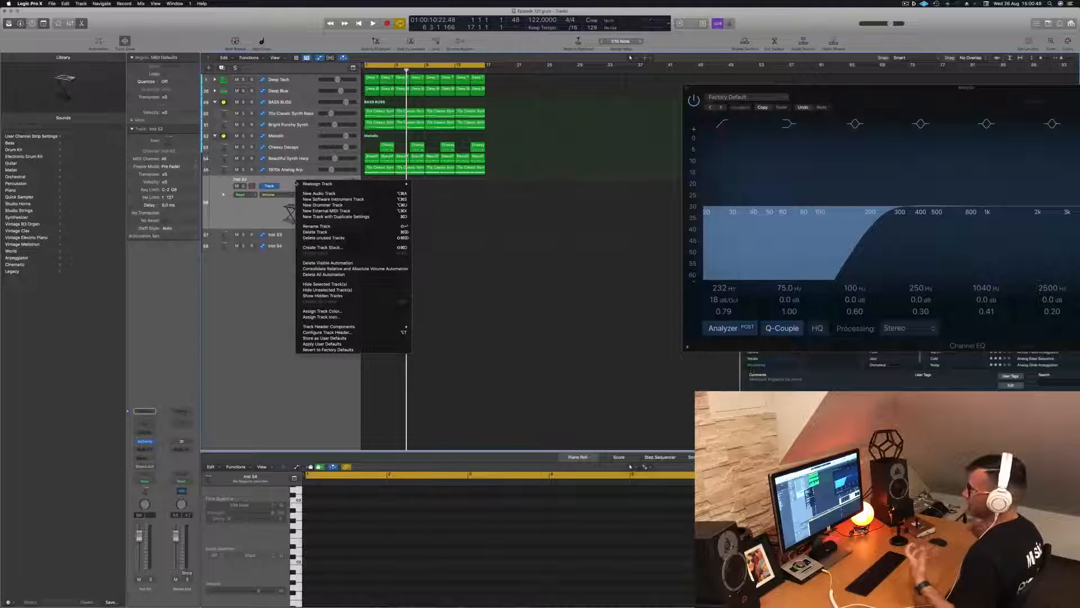
click(289, 183)
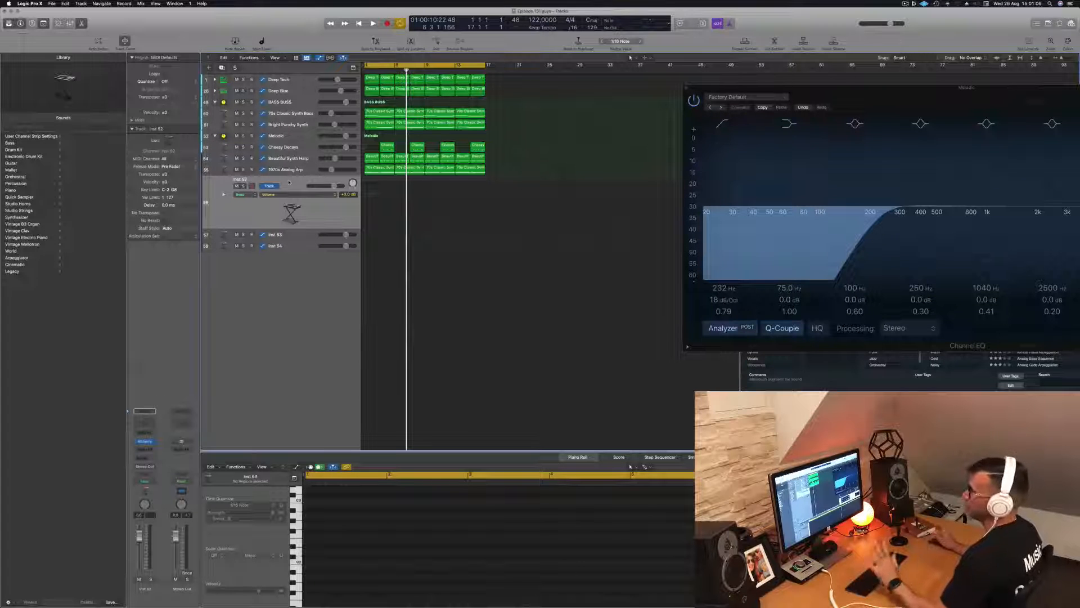
right_click(290, 183)
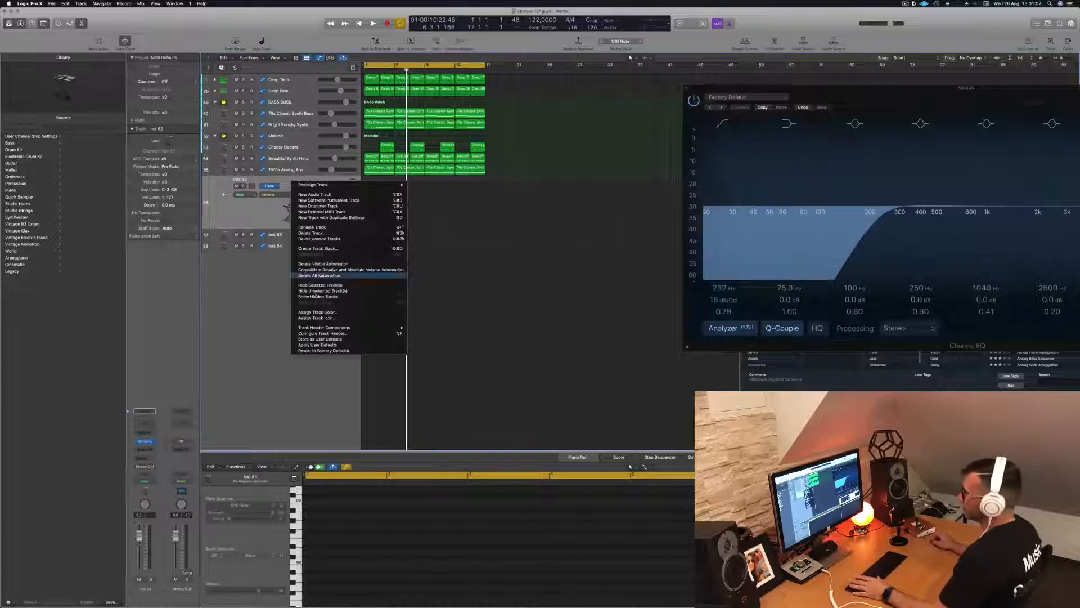
click(327, 248)
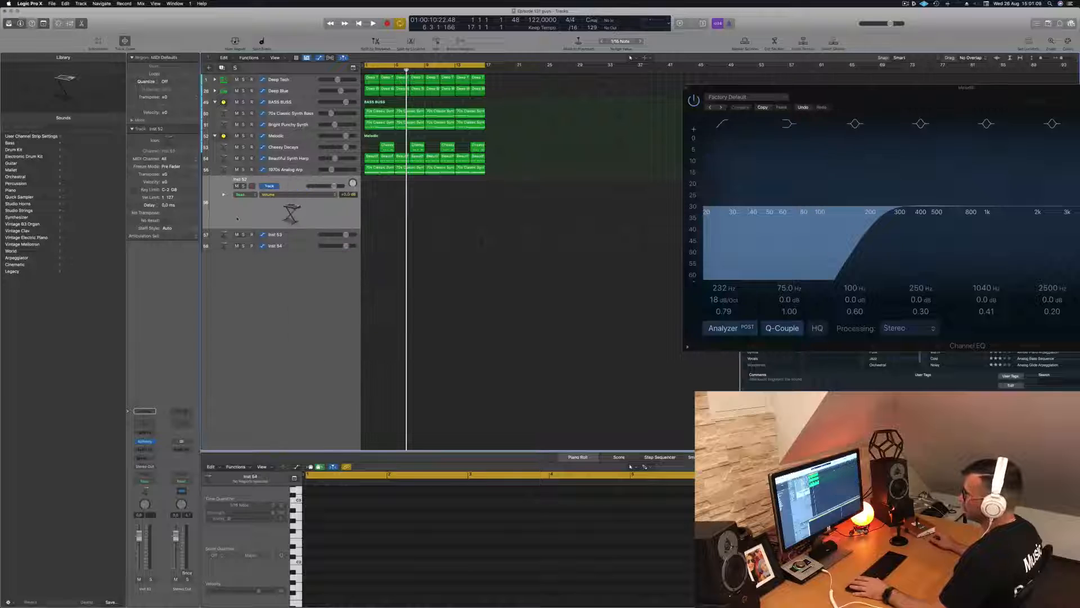
key(Return)
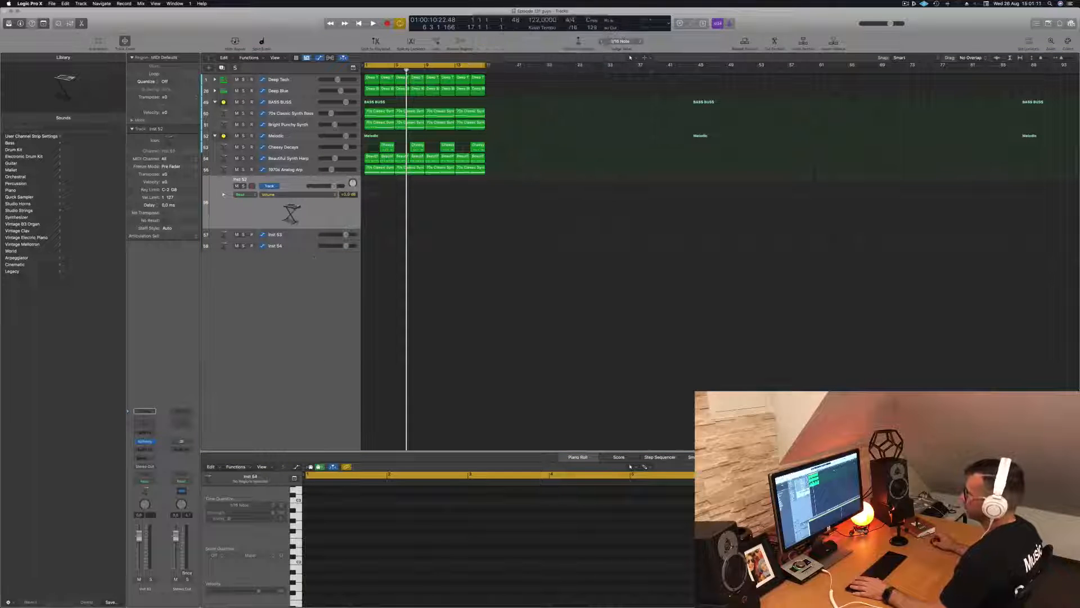
- Move the other two new instrument tracks into the summing stack and rename the stack LEADS
drag(297, 238, 300, 190)
drag(298, 247, 302, 195)
click(302, 182)
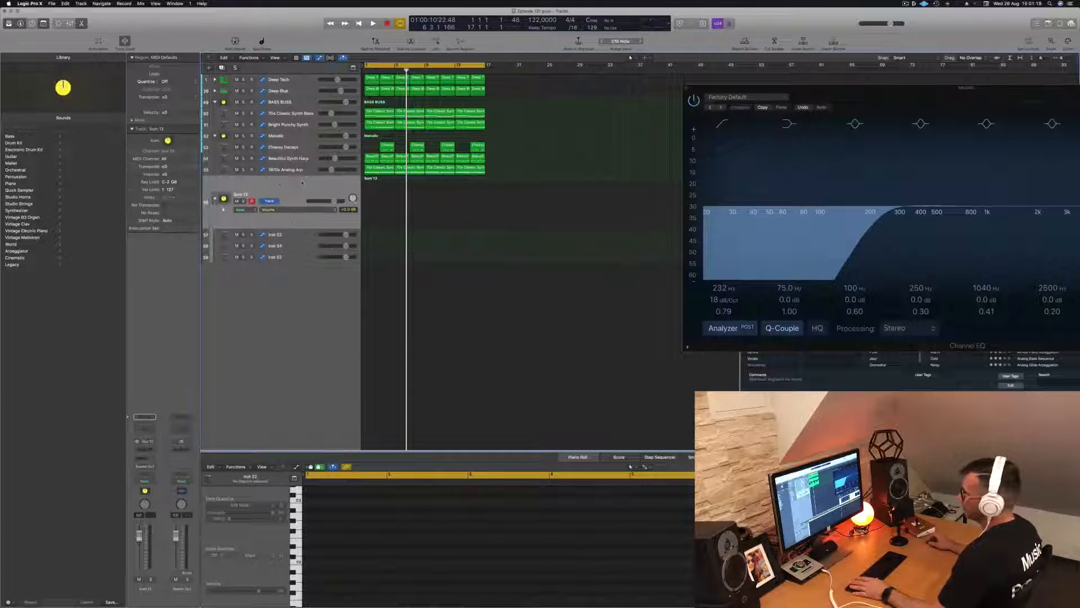
double_click(241, 194)
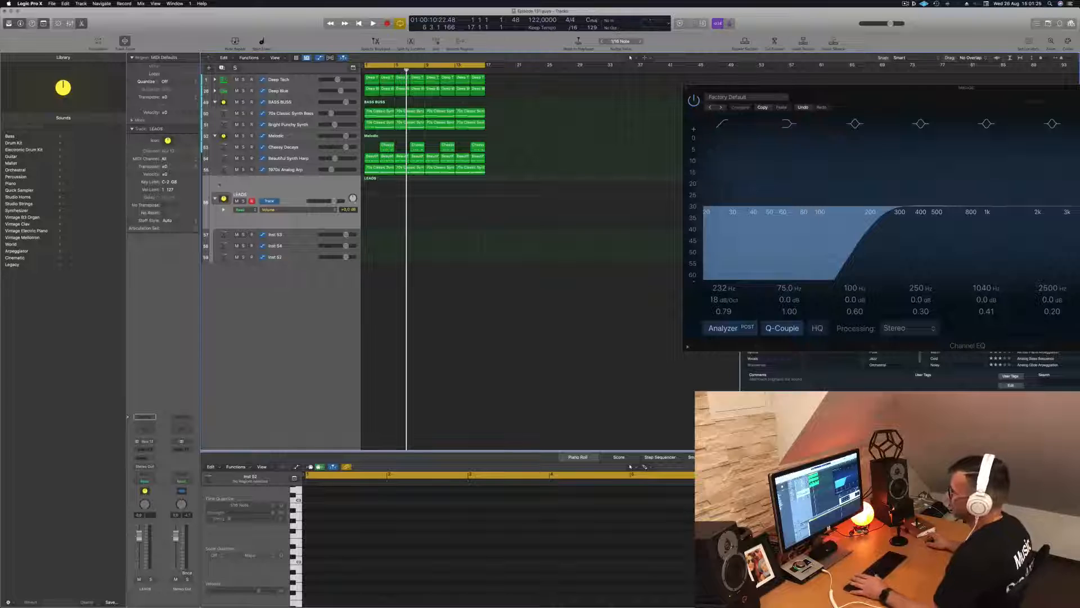
- Add a send to Bus 10 on the first instrument track inside the LEADS stack
click(303, 234)
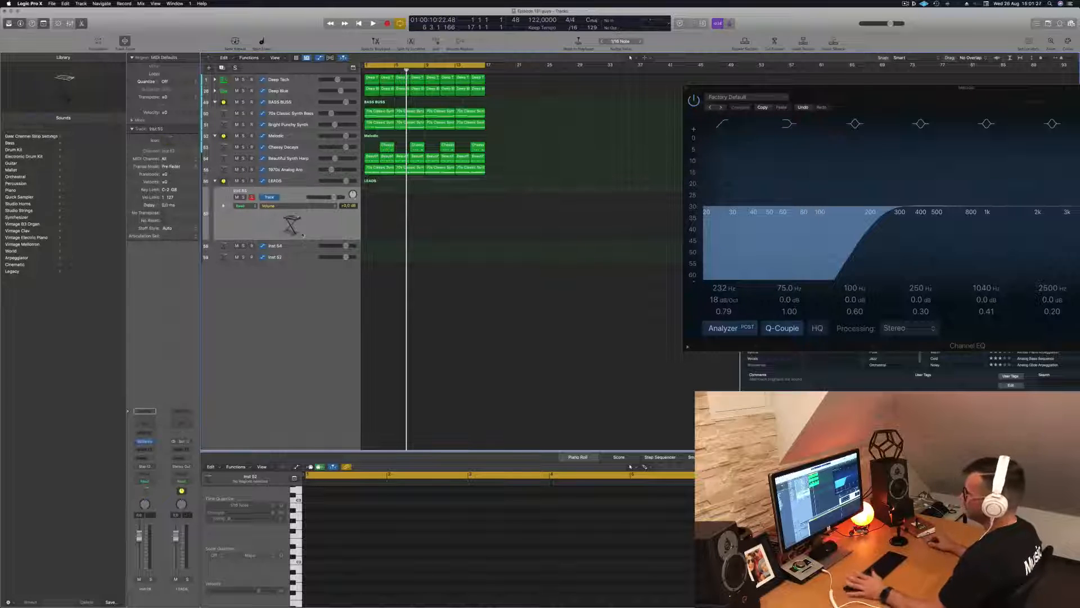
click(143, 457)
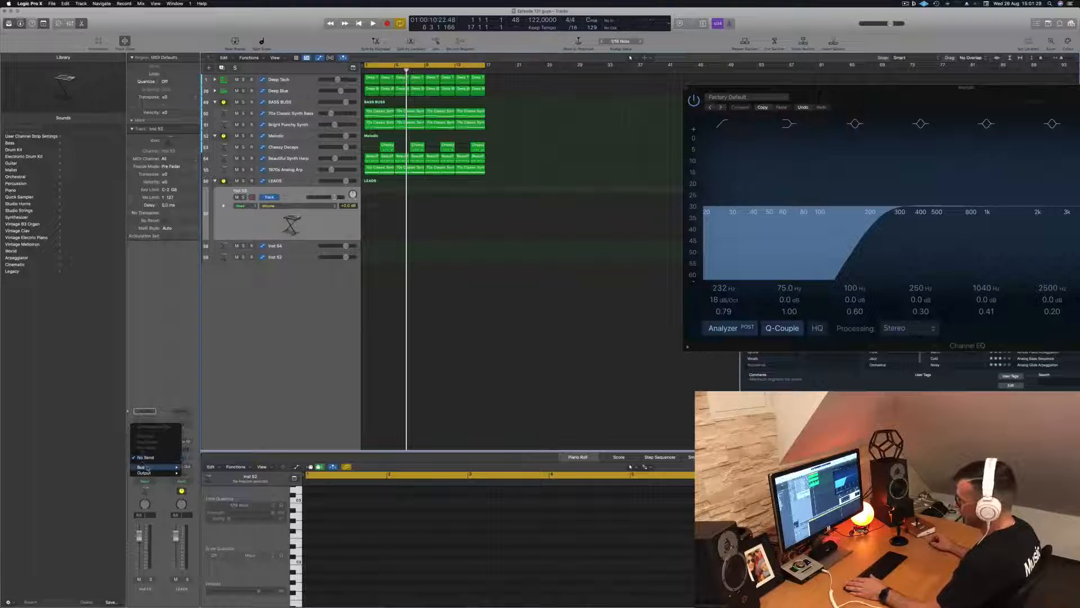
mouse_move(155, 468)
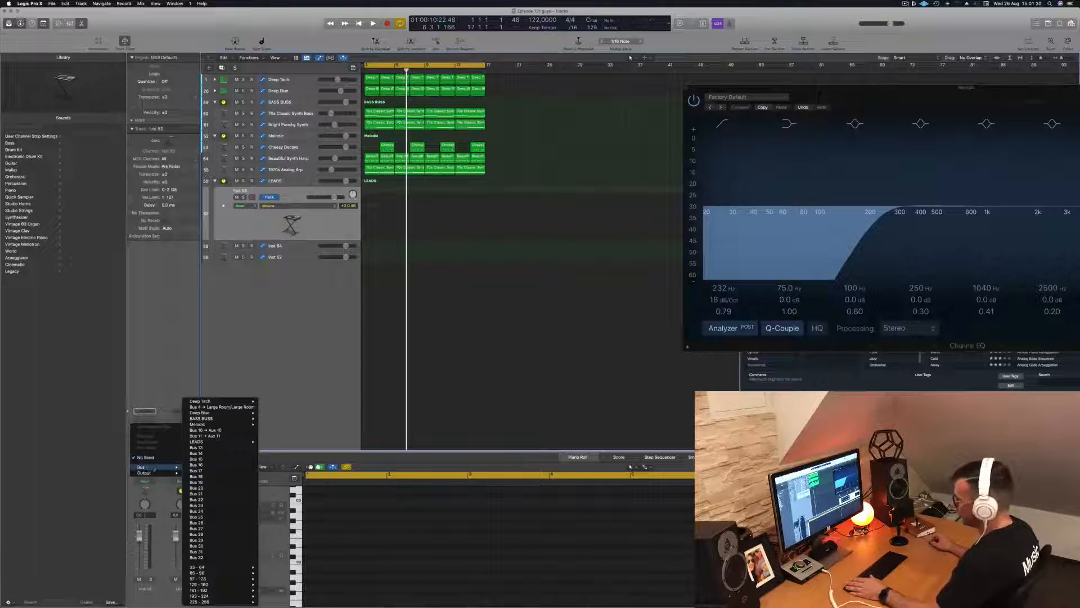
click(230, 431)
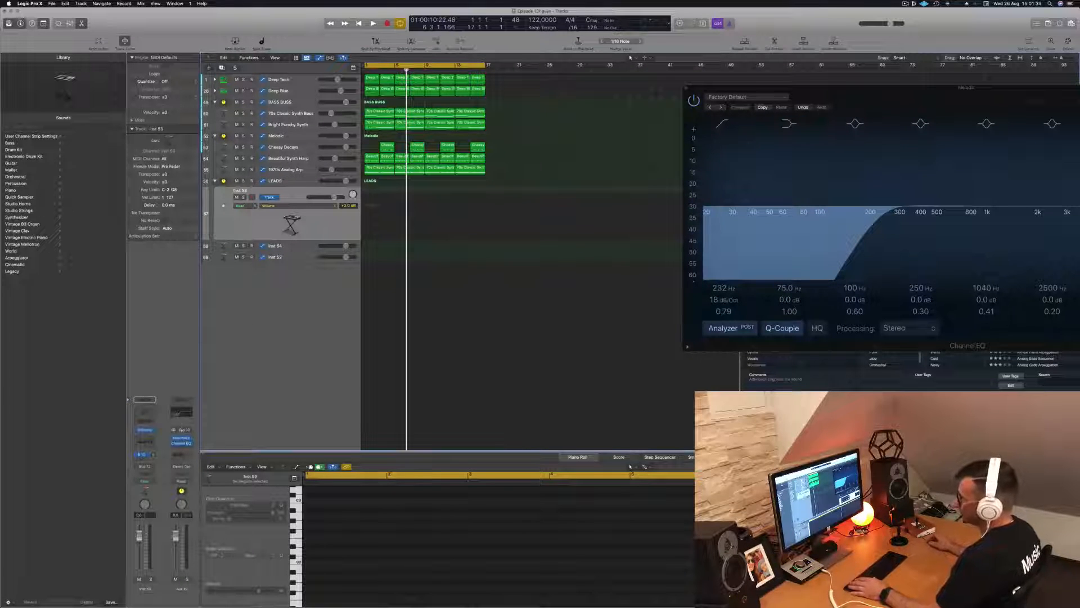
- Start playback, open the Alchemy instrument of the first track in the LEADS stack, and filter its presets to the Leads category
key(space)
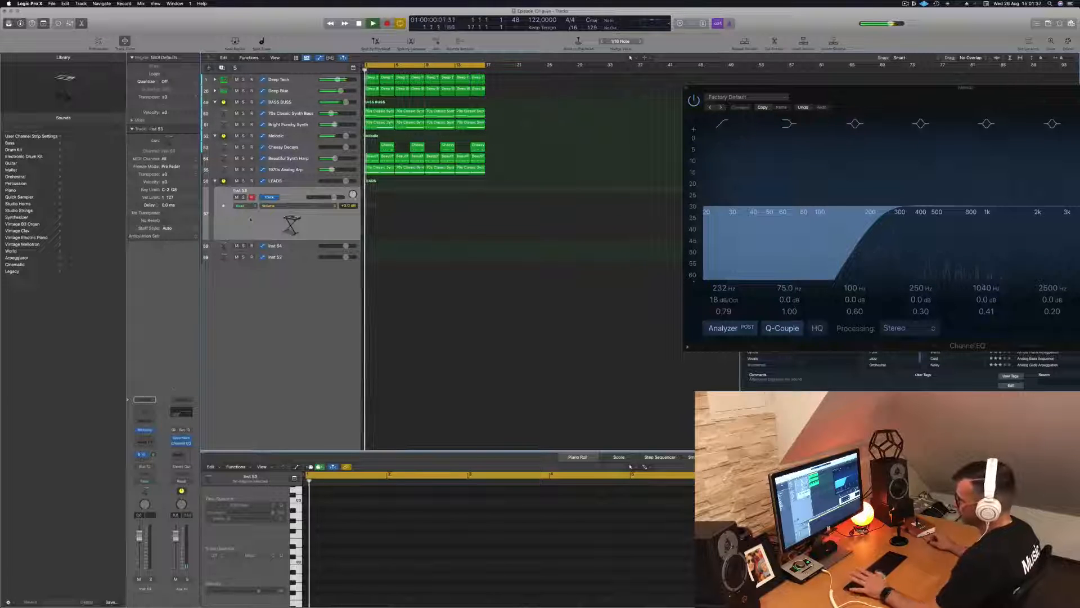
click(144, 429)
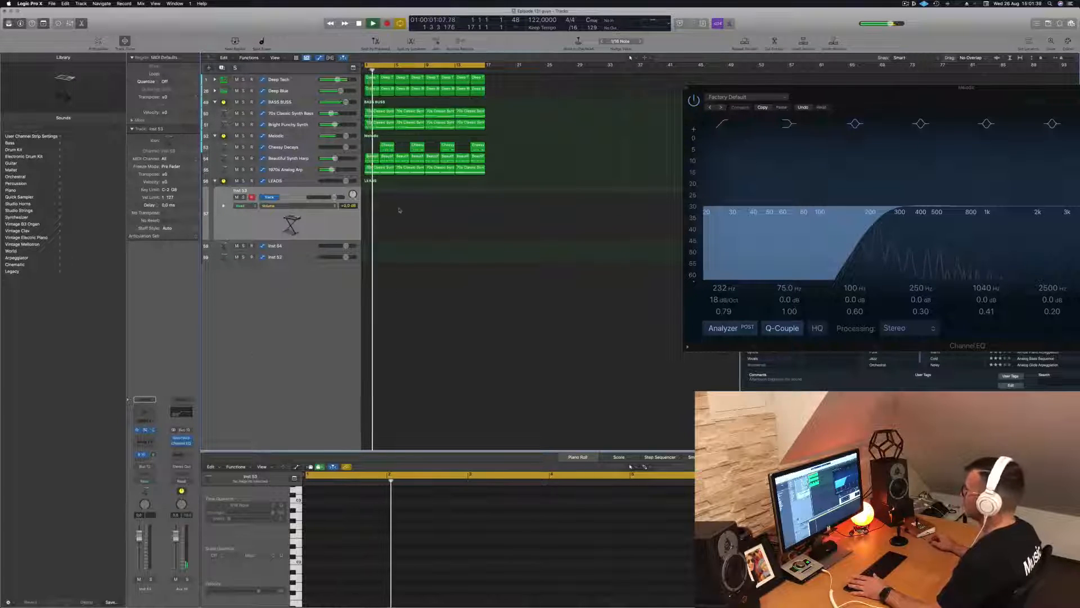
drag(585, 90, 663, 104)
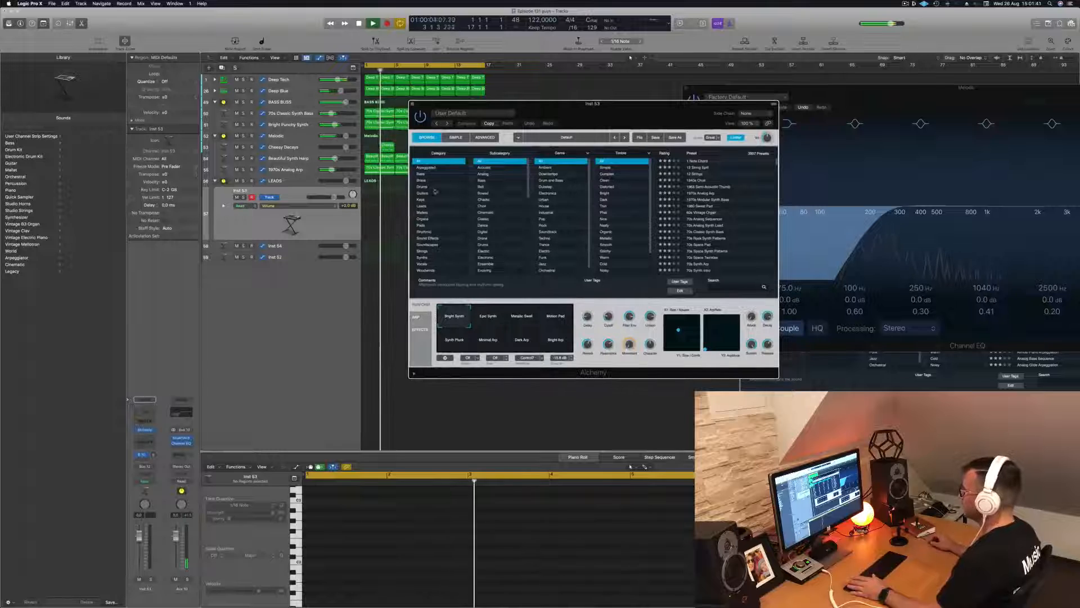
click(422, 206)
drag(610, 104, 682, 163)
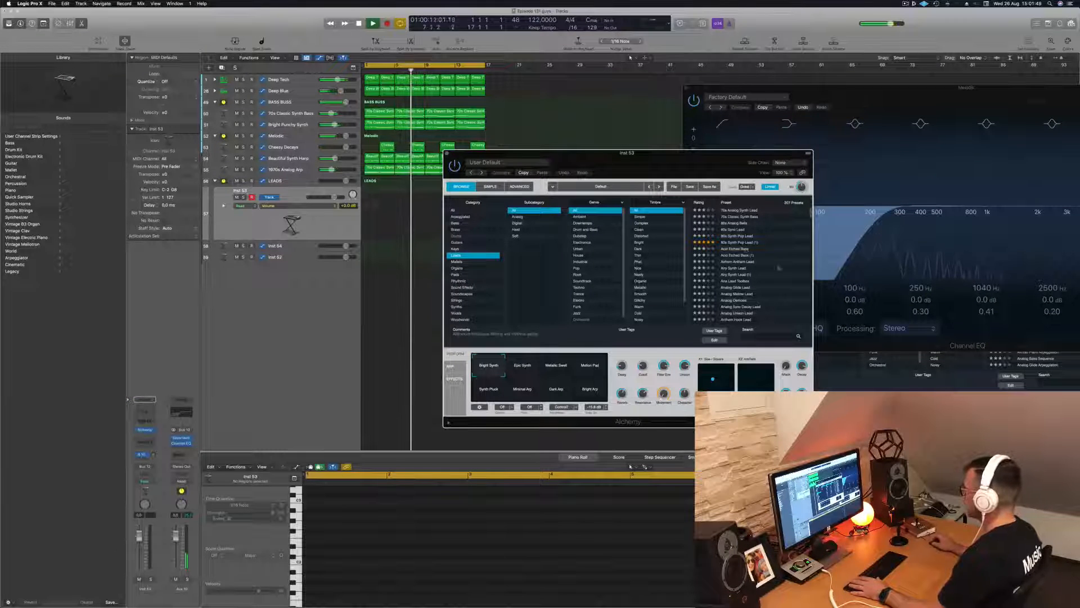
- Load the Ana Lead Toolbox preset and rearrange the Channel EQ, Musical Typing and Alchemy windows to uncover the preset list and keyboard
scroll(773, 253, down, 1)
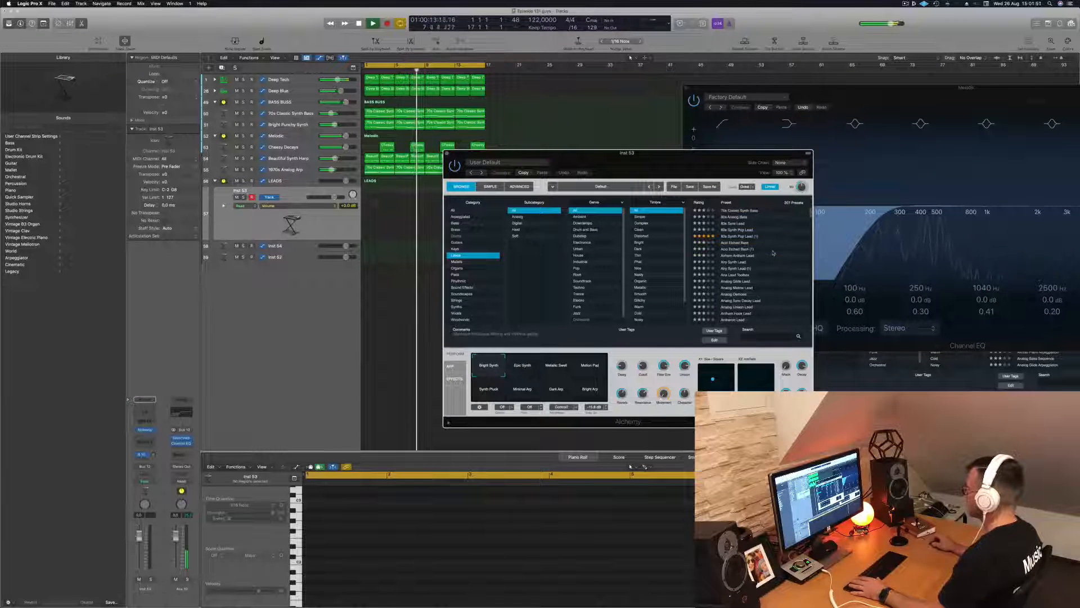
click(743, 274)
drag(925, 93, 785, 248)
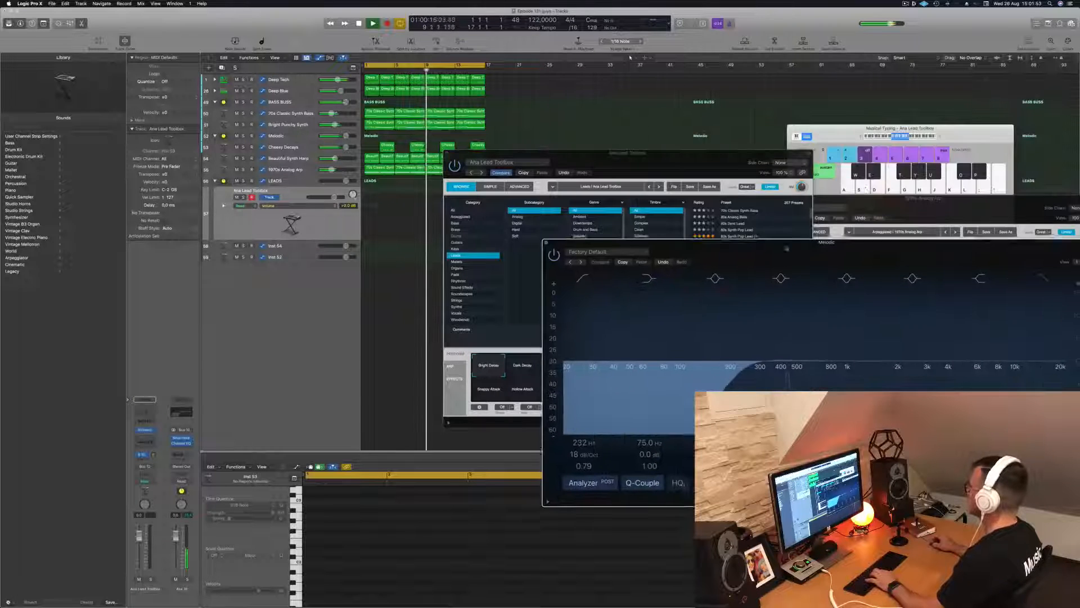
drag(940, 129, 891, 121)
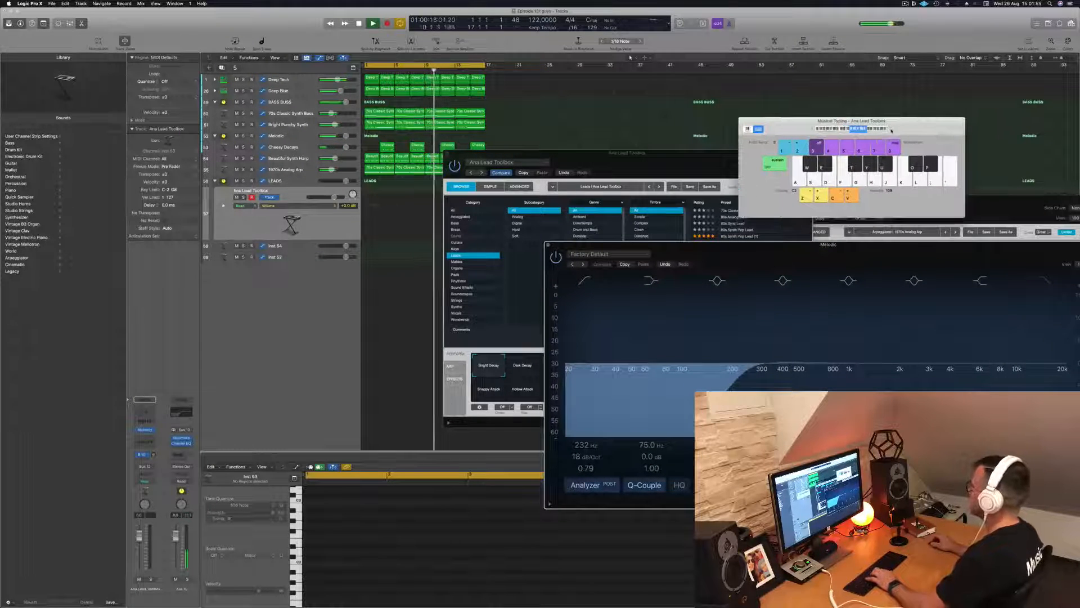
drag(654, 161, 574, 153)
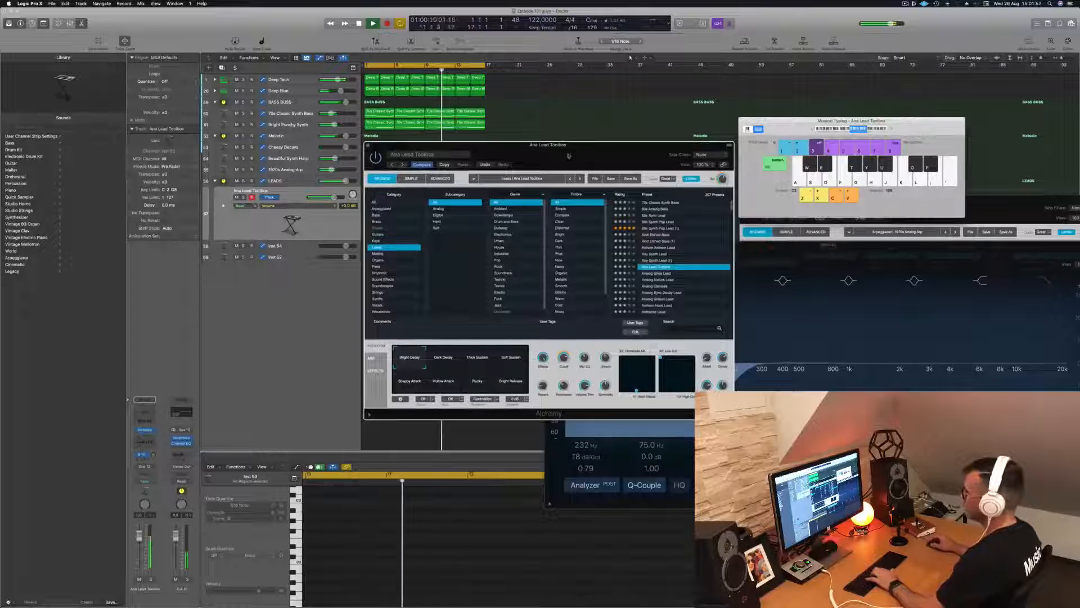
- Try out Ana Lead Toolbox with a few notes and audition the Analog Glide Lead and Analog Mellow Lead presets
key(k)
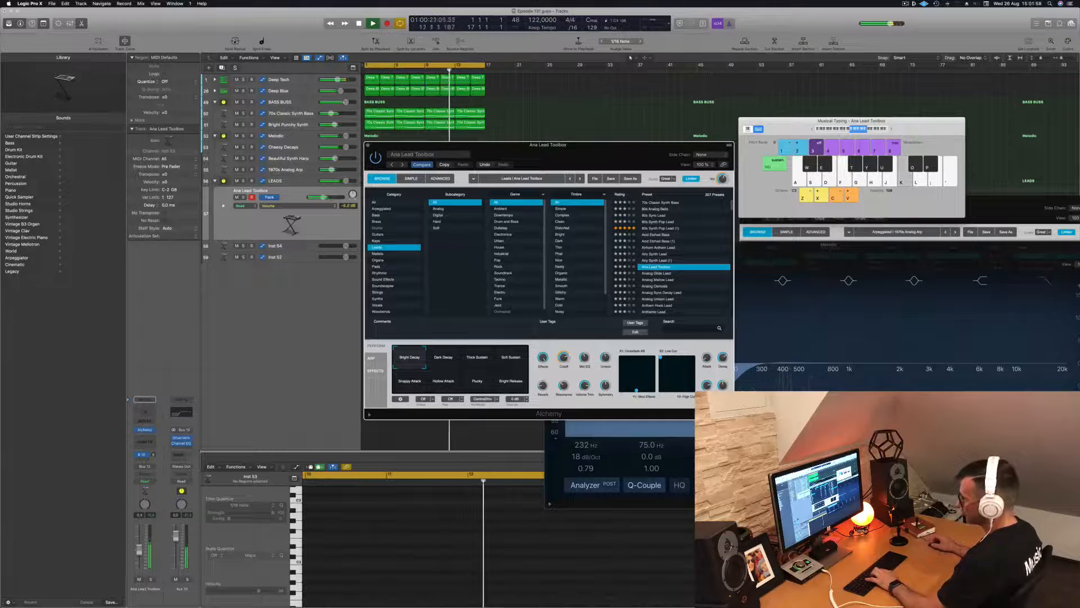
key(j)
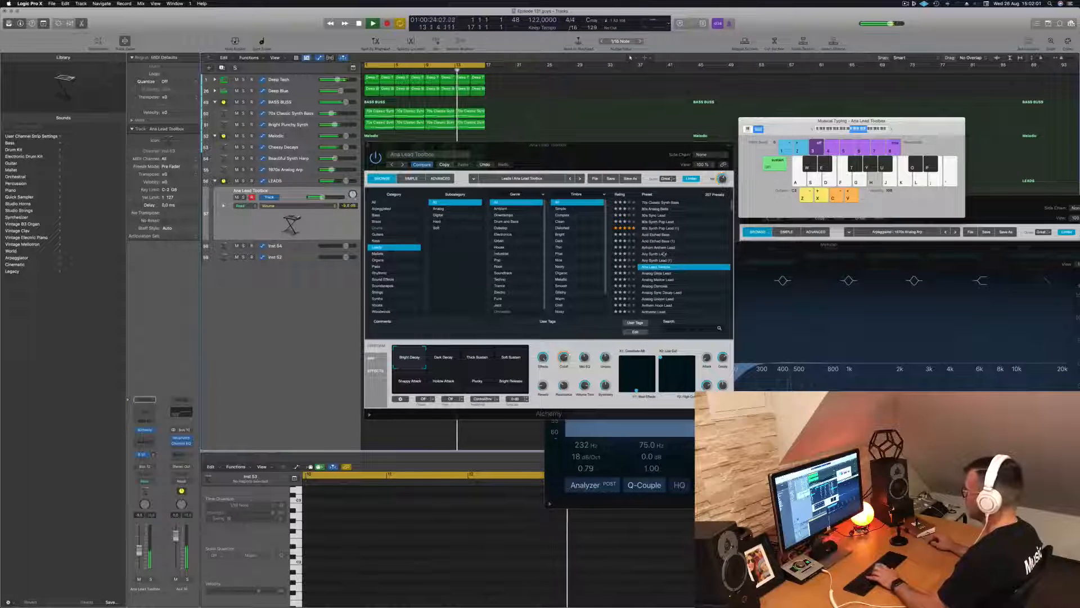
key(j)
key(k)
click(655, 275)
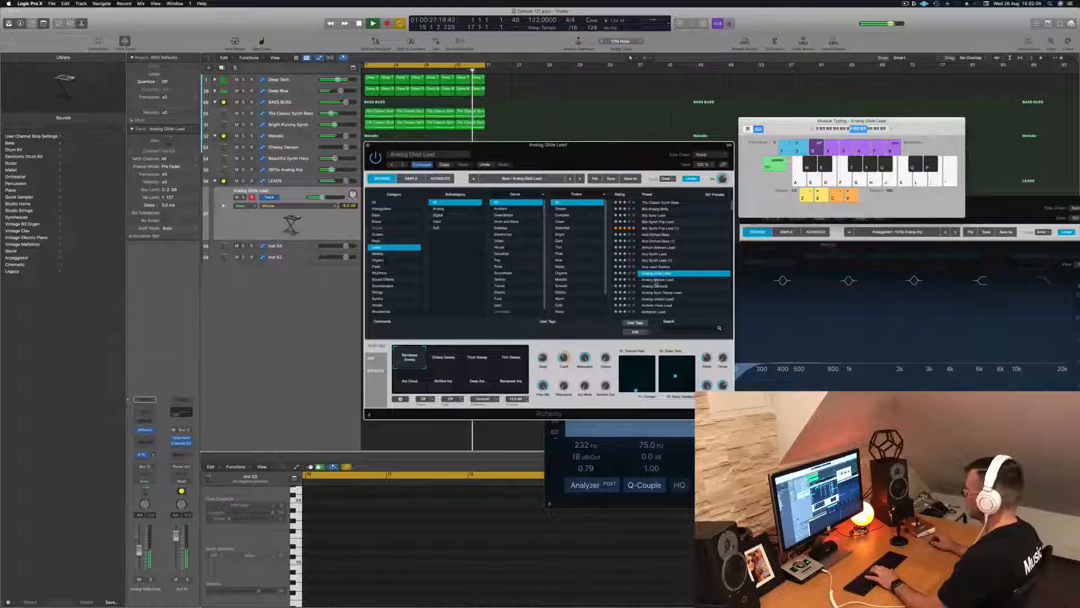
click(656, 279)
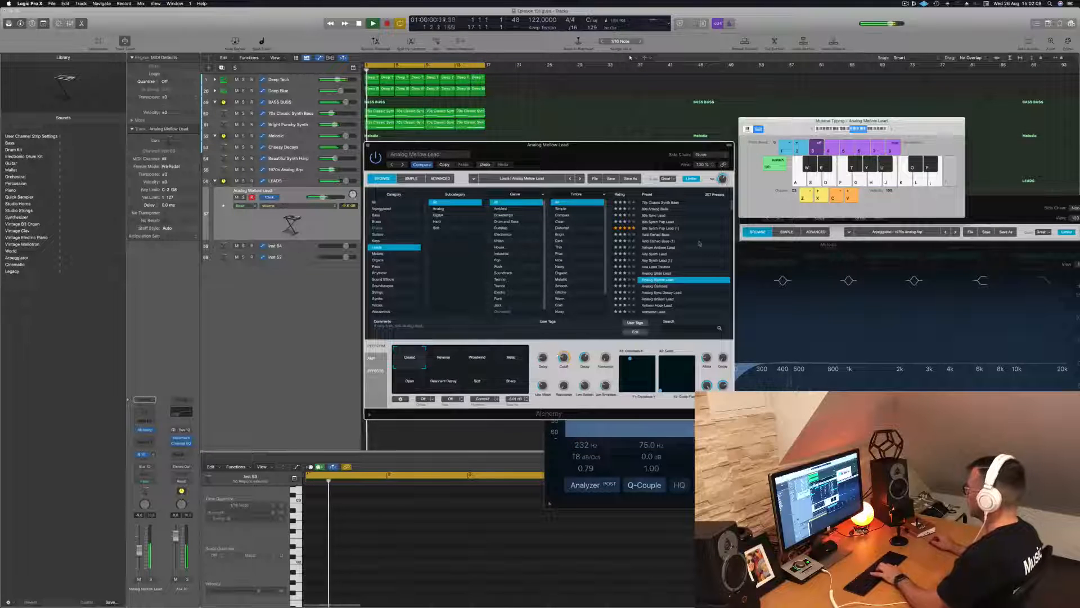
- Audition the Analog Osmosis, Analog Sync Decay Lead and Analog Unison Lead presets over the looping track
drag(663, 167, 714, 138)
key(Down)
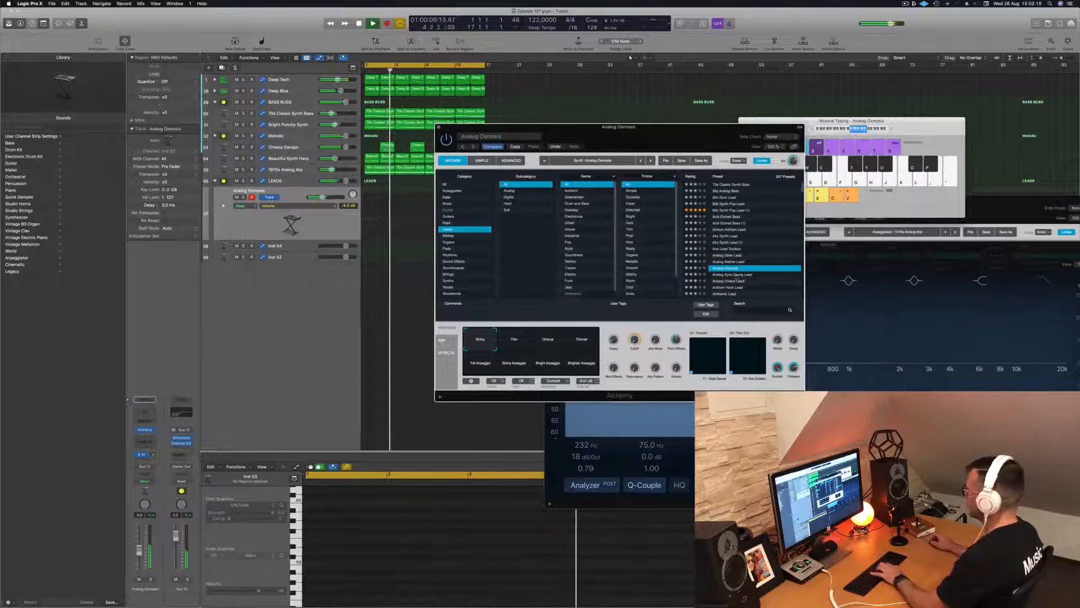
click(737, 274)
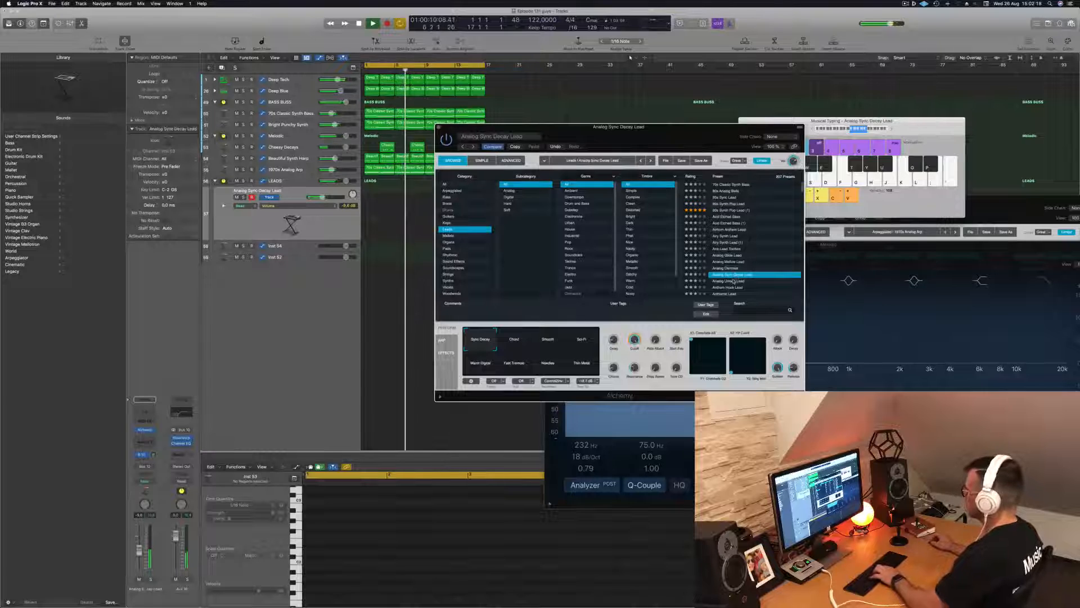
click(734, 281)
scroll(744, 253, down, 2)
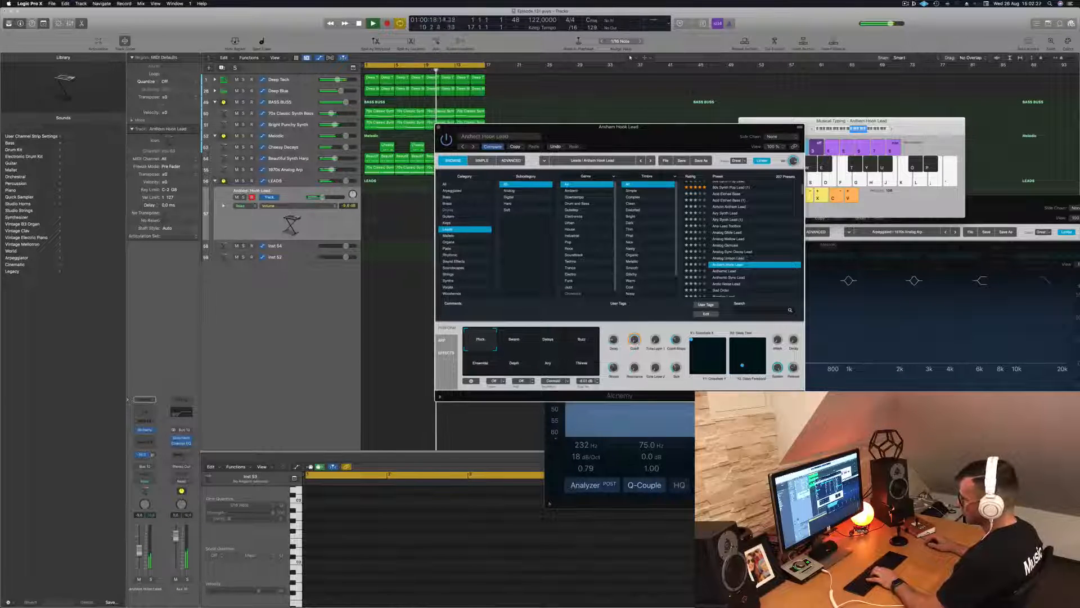
- Play a short test melody with the Anthem Hook Lead preset
key(j)
key(h)
key(j)
key(k)
key(h)
- Audition the Anthemic Lead, Anthemic Sync Lead and Arctic Noise Lead presets
scroll(721, 249, down, 2)
click(720, 248)
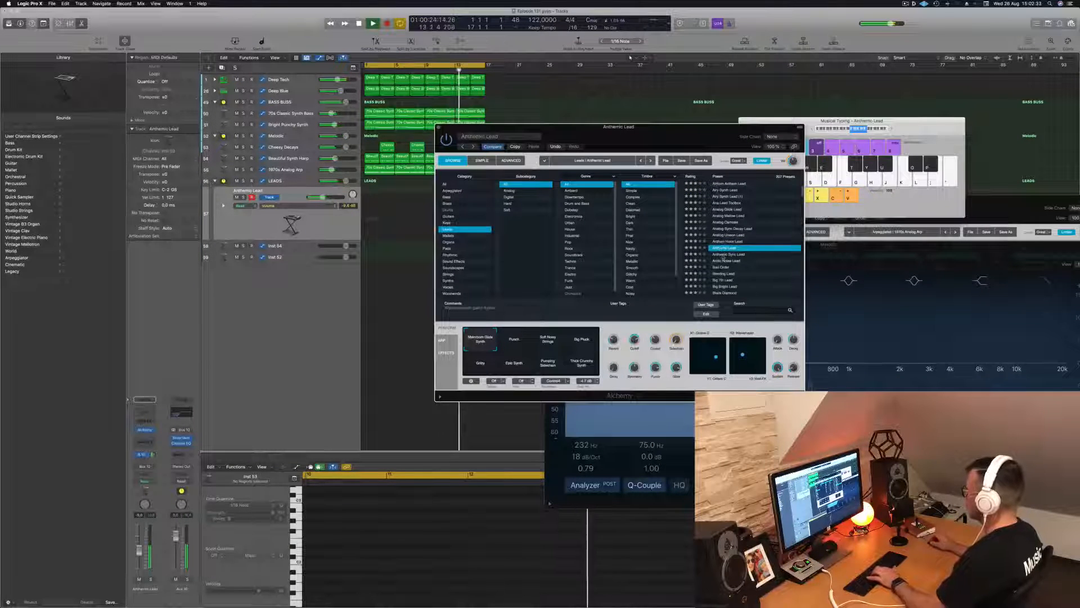
click(723, 256)
click(733, 261)
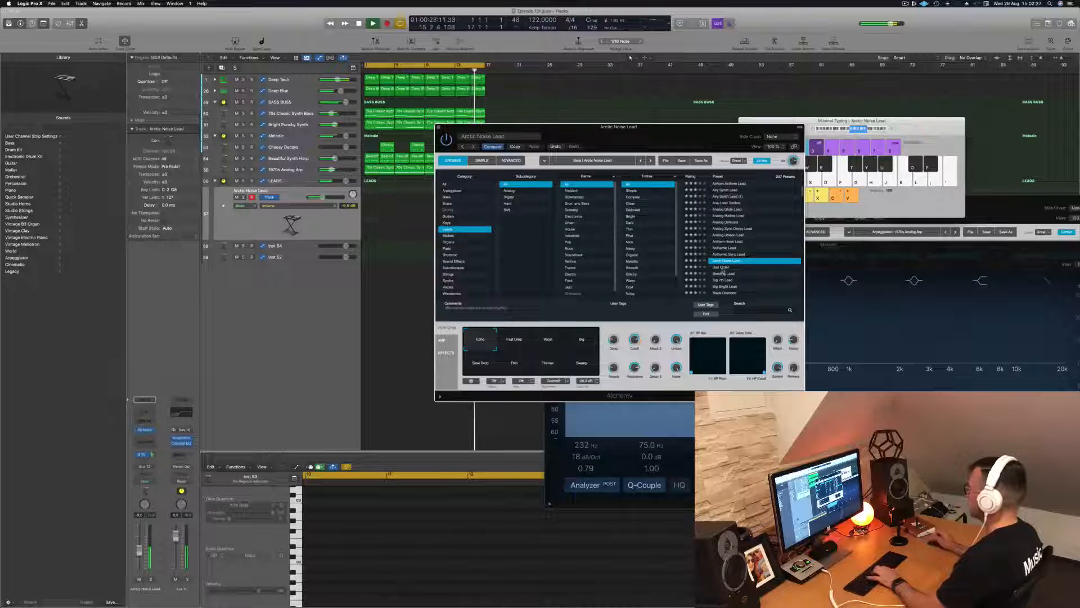
- Load the Bad Order preset and try its Dirty Pulse, Filthy and Dark Metal variations
click(723, 268)
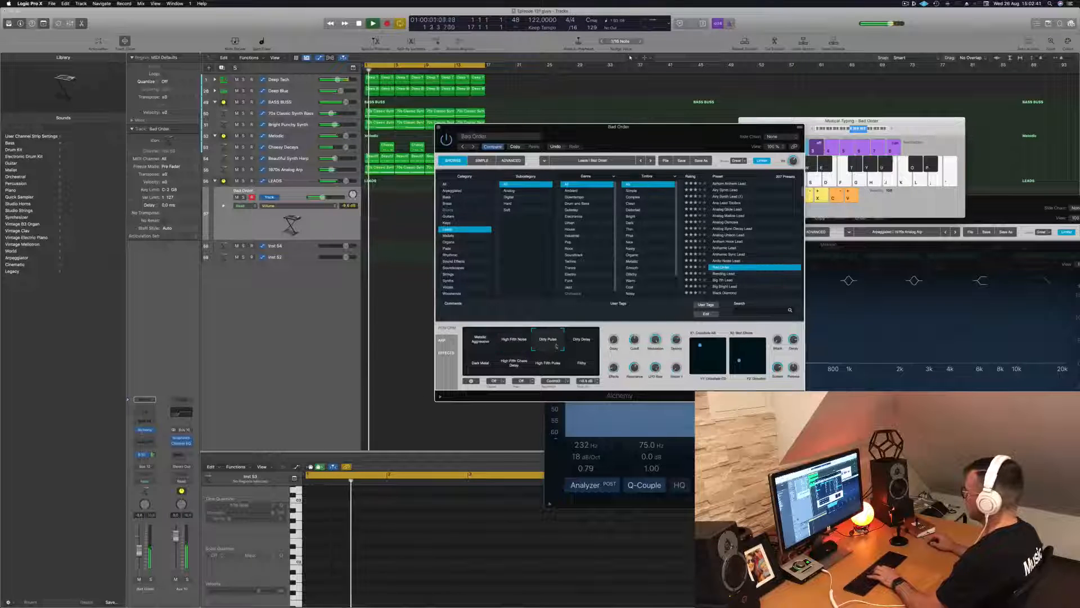
click(577, 344)
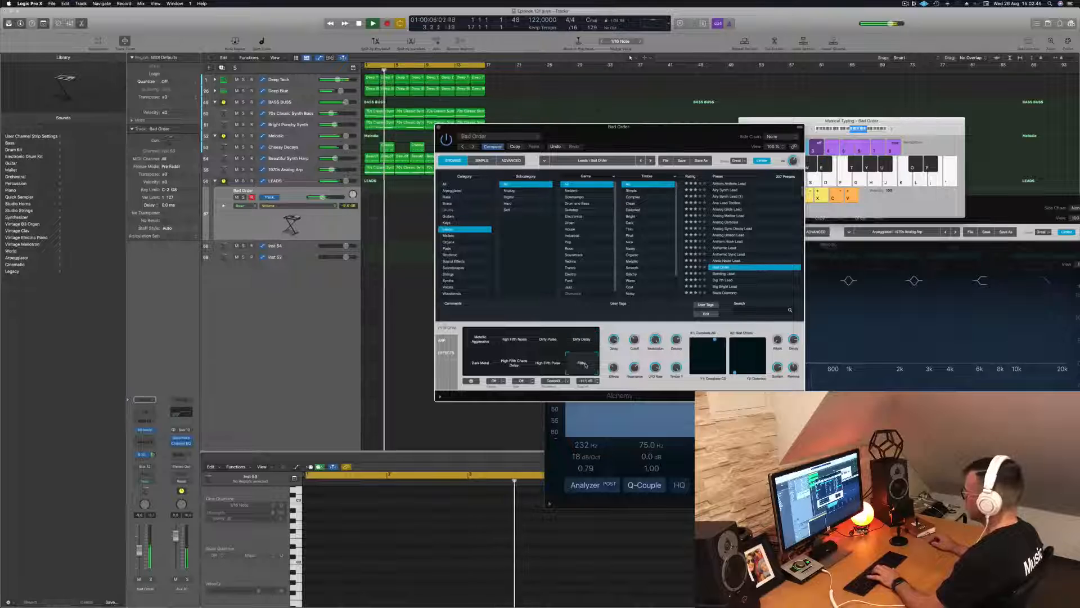
click(481, 365)
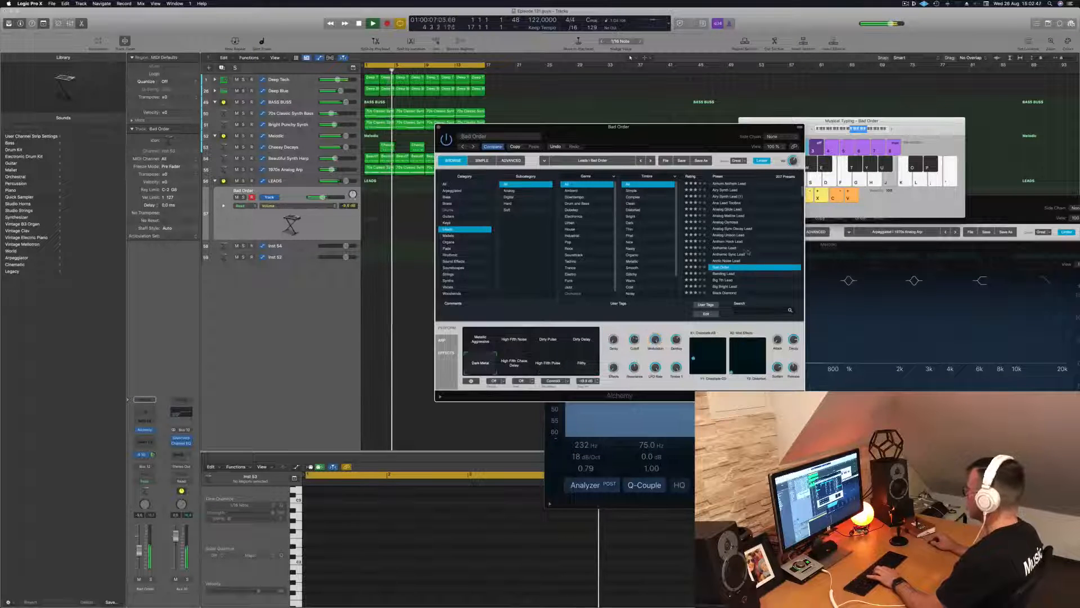
- Audition the Big 7th Lead, Big Bright Lead and Black Diamond presets
scroll(726, 264, down, 1)
click(721, 261)
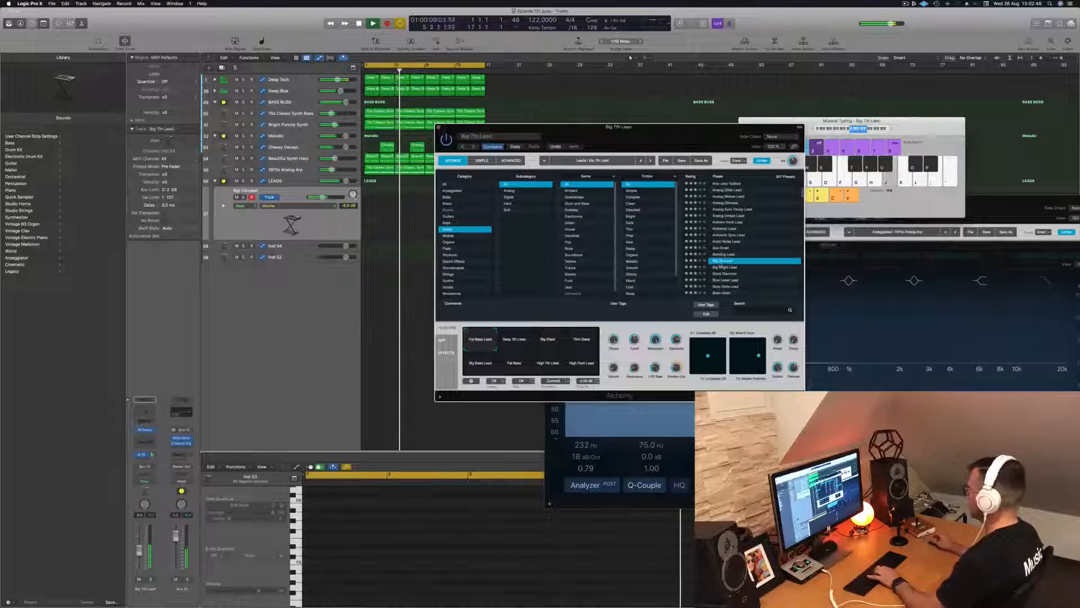
click(725, 267)
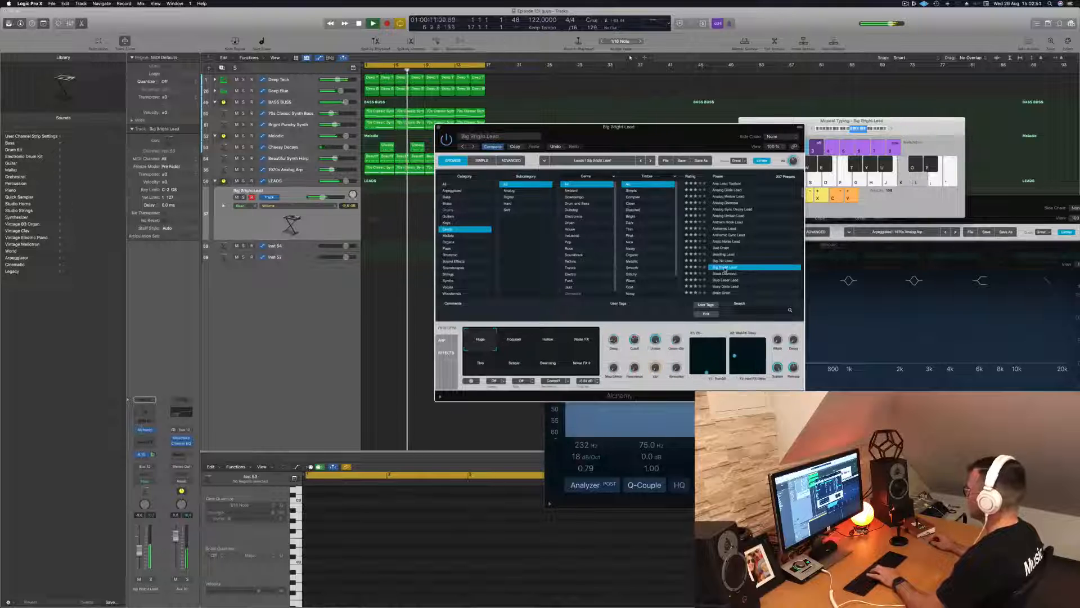
click(726, 274)
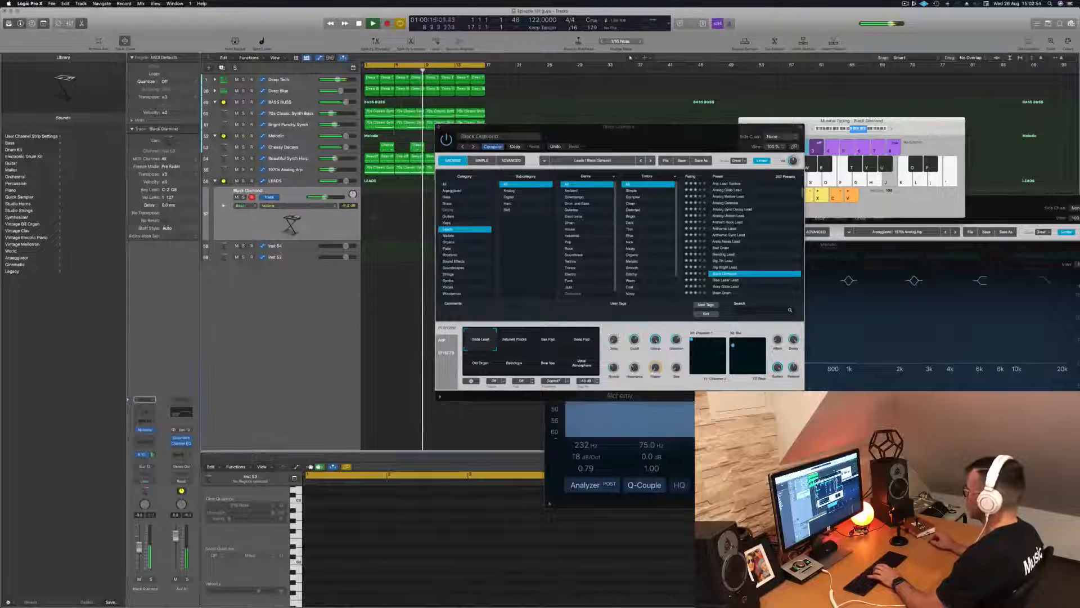
- Audition the presets from Blue Laser Lead to Brain Drain and lower the lead track's volume to about -14.2 dB
scroll(757, 228, down, 2)
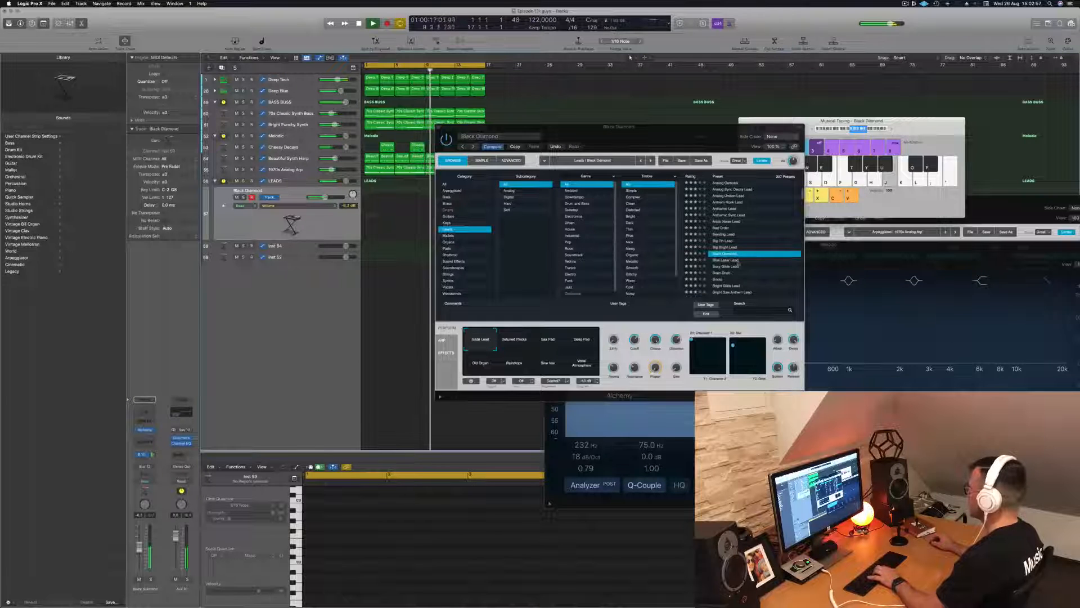
click(735, 260)
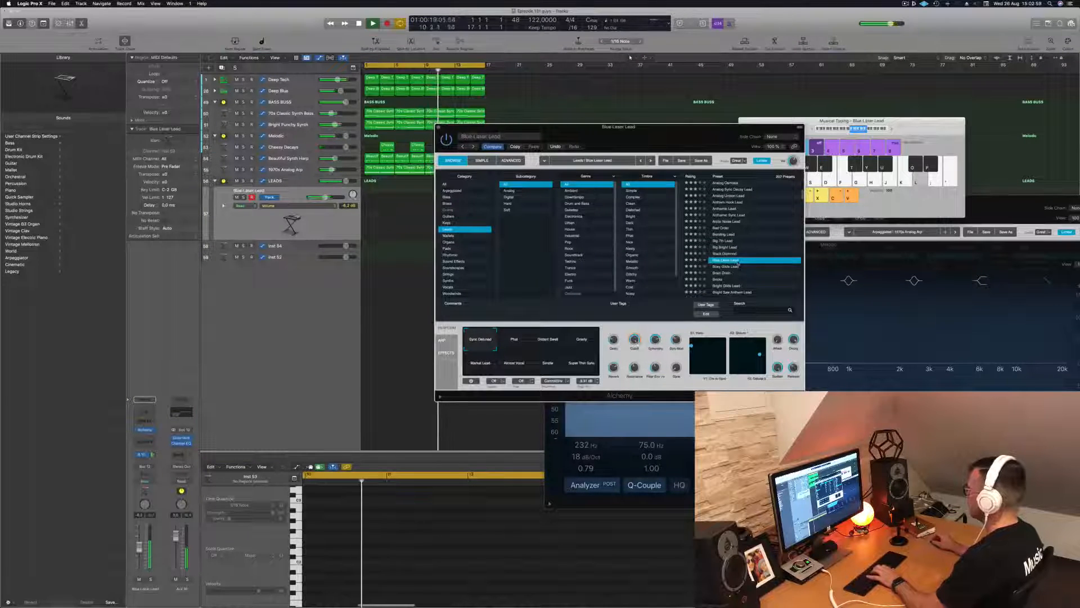
key(Down)
key(Down)
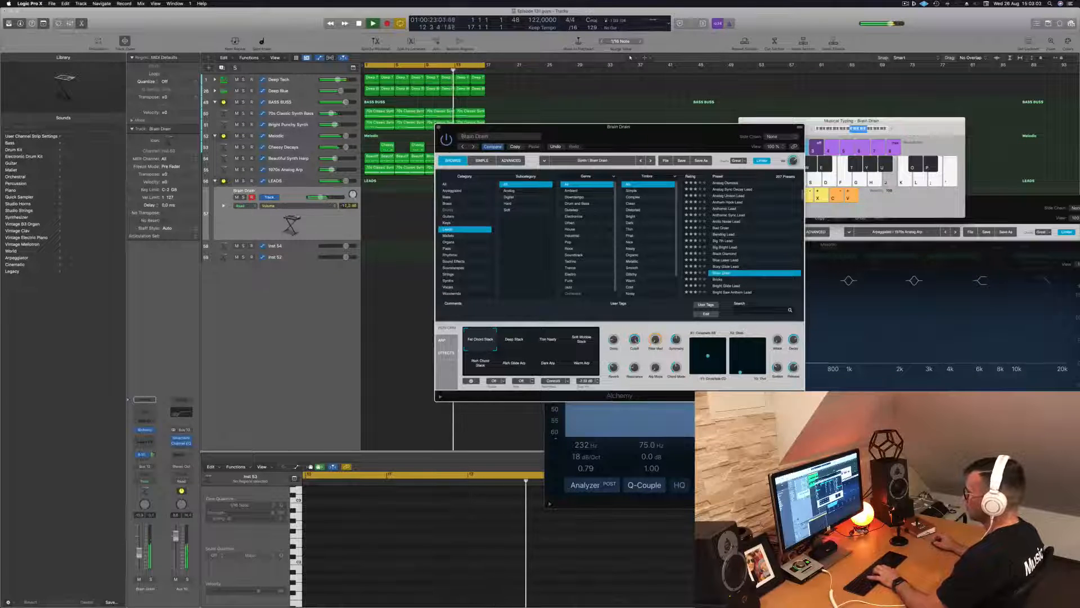
drag(139, 546, 139, 553)
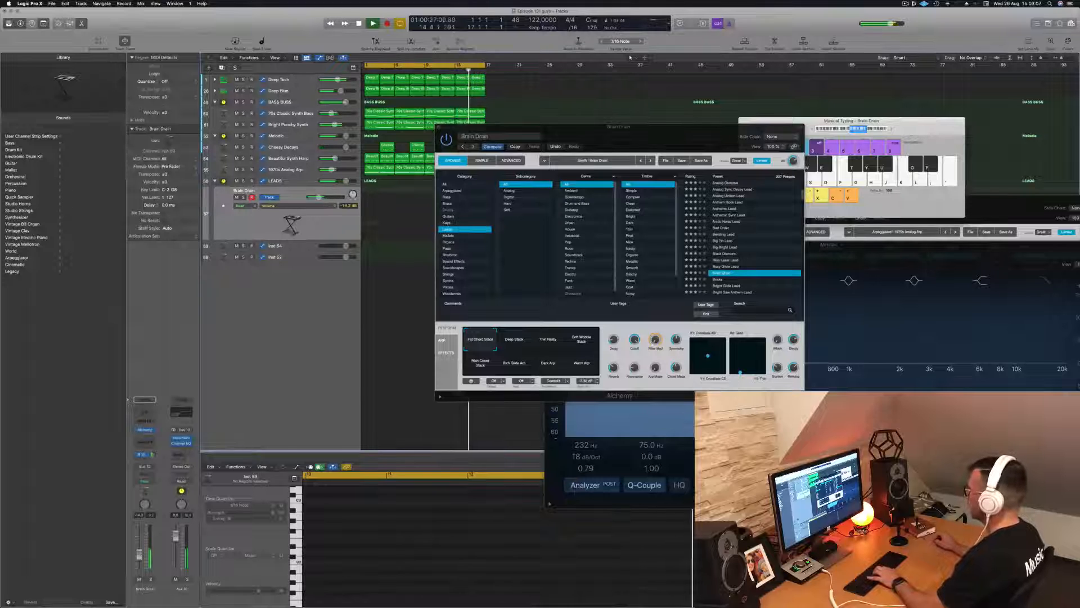
- Audition the consecutive lead presets from Bricks through Bright Glide Lead and Bright Saw Anthem Lead to Buzzing Metallic Lead
click(717, 279)
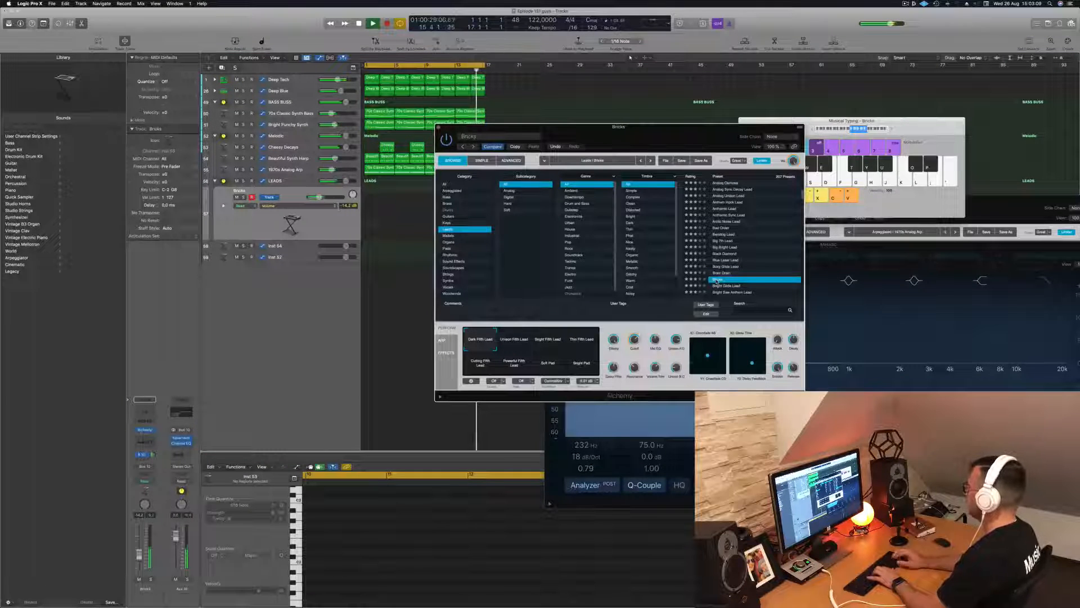
key(Down)
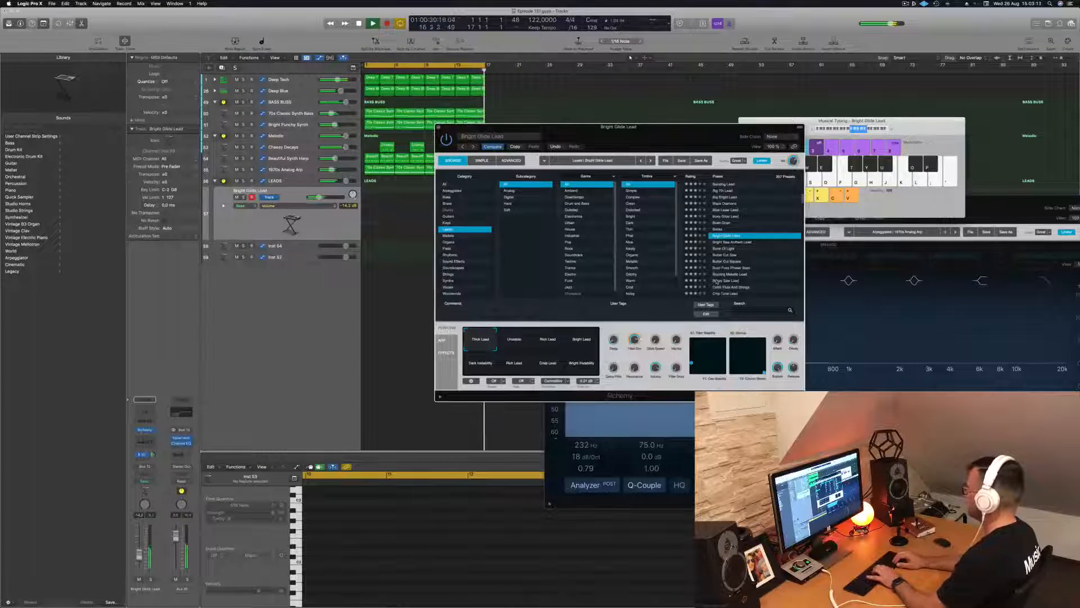
key(Down)
key(Down)
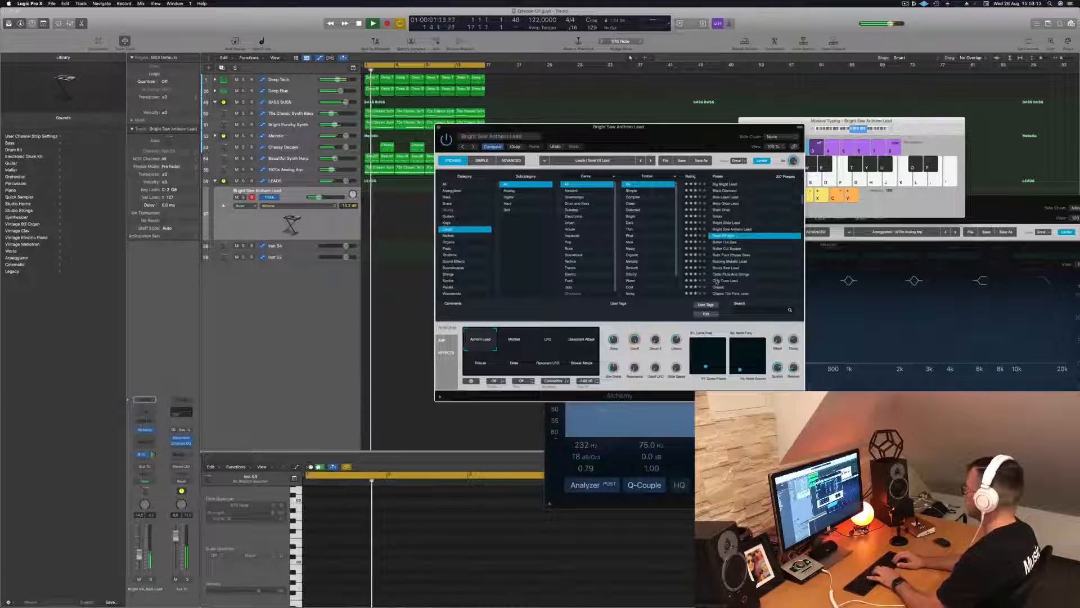
key(Down)
key(Down)
key(Down)
key(Down)
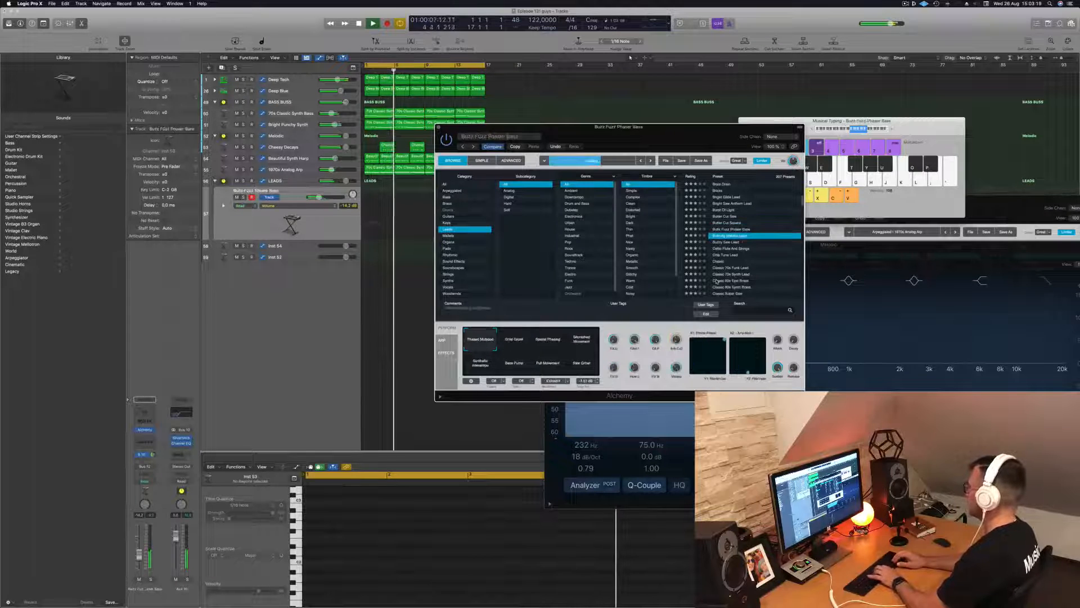
- Continue past Cello Flute And Strings and Chip Tune Lead in the preset list and load the Classic preset
key(Down)
key(Down)
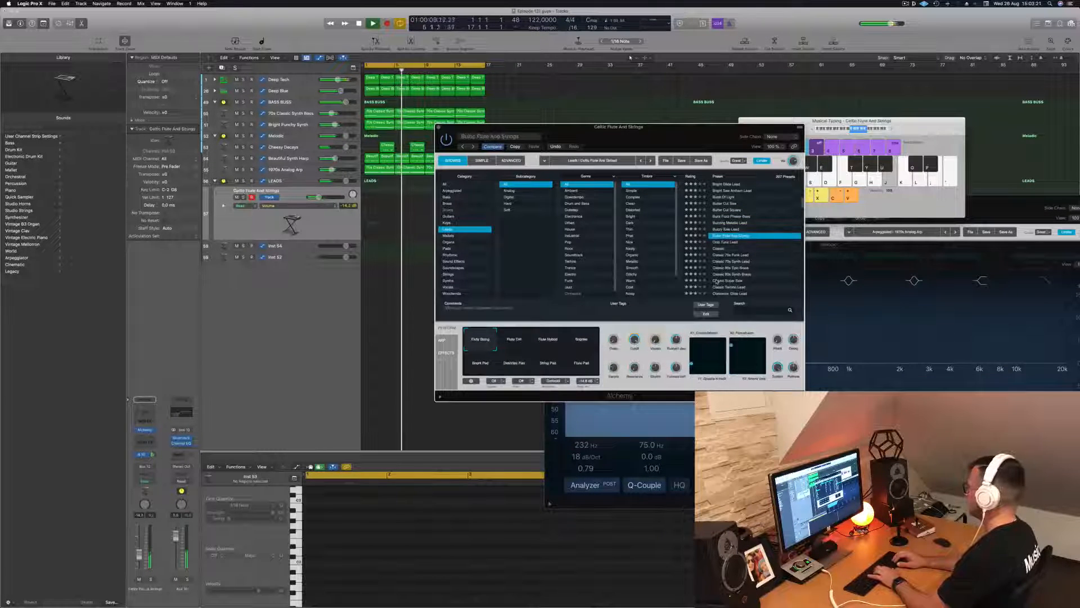
key(Down)
key(Down)
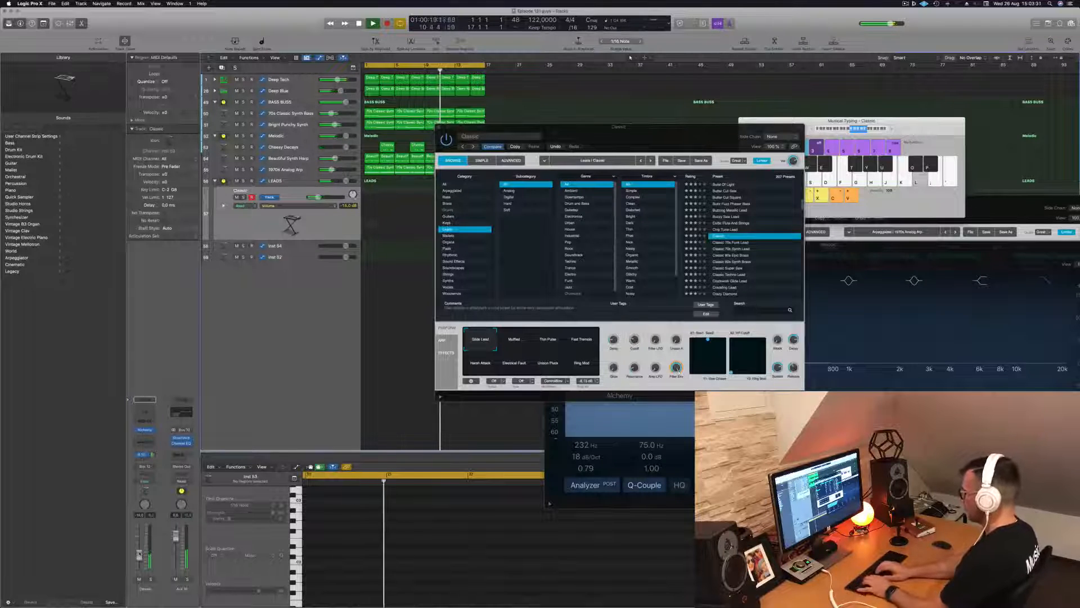
- Try out short melody ideas with the Classic preset while the loop plays
key(s)
key(d)
key(k)
key(j)
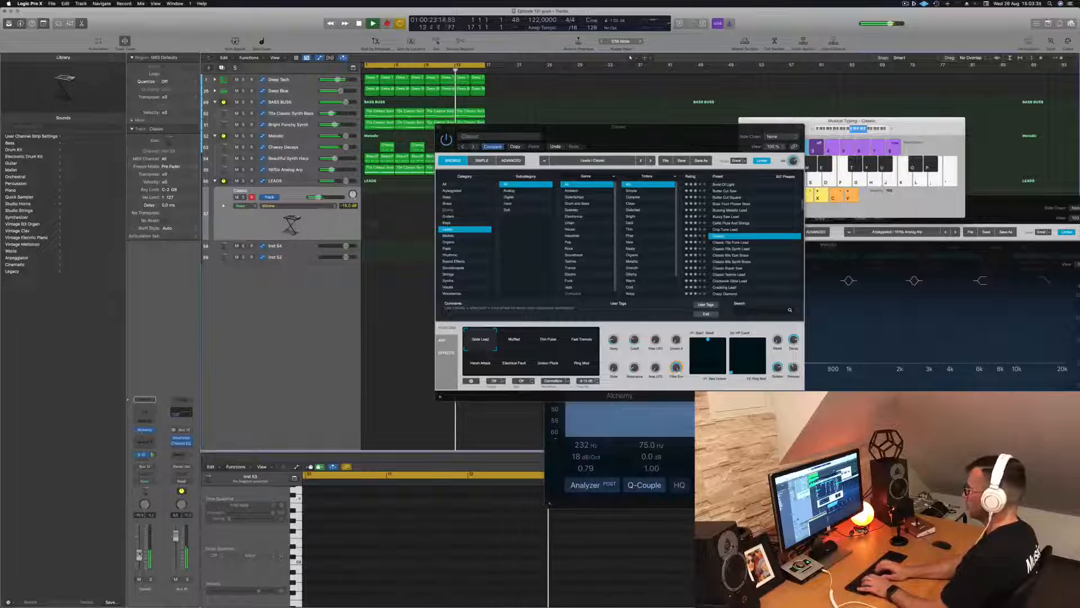
key(l)
key(j)
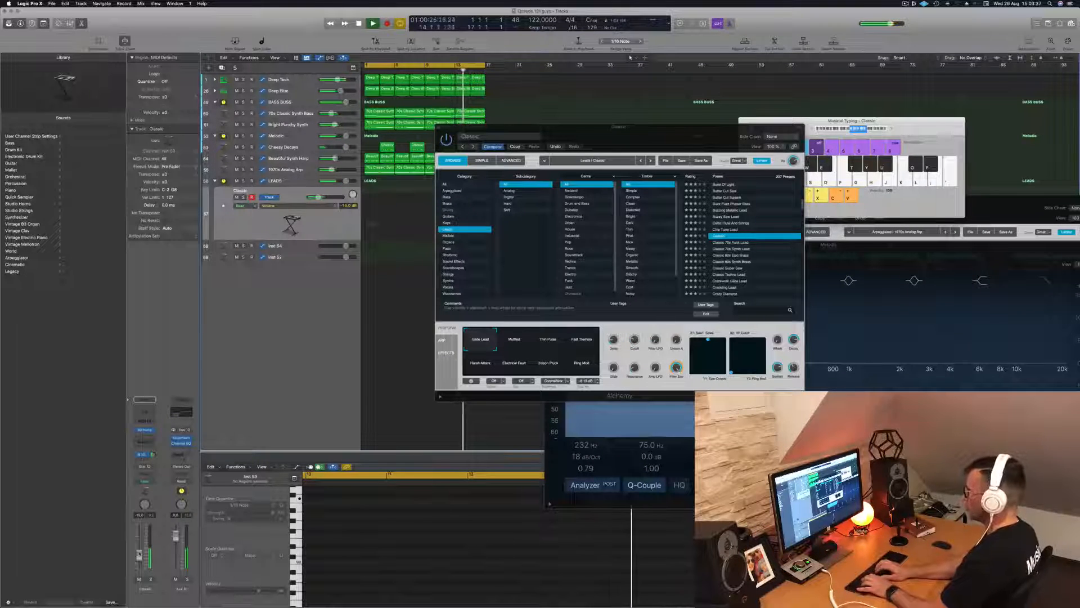
key(l)
key(k)
key(j)
key(d)
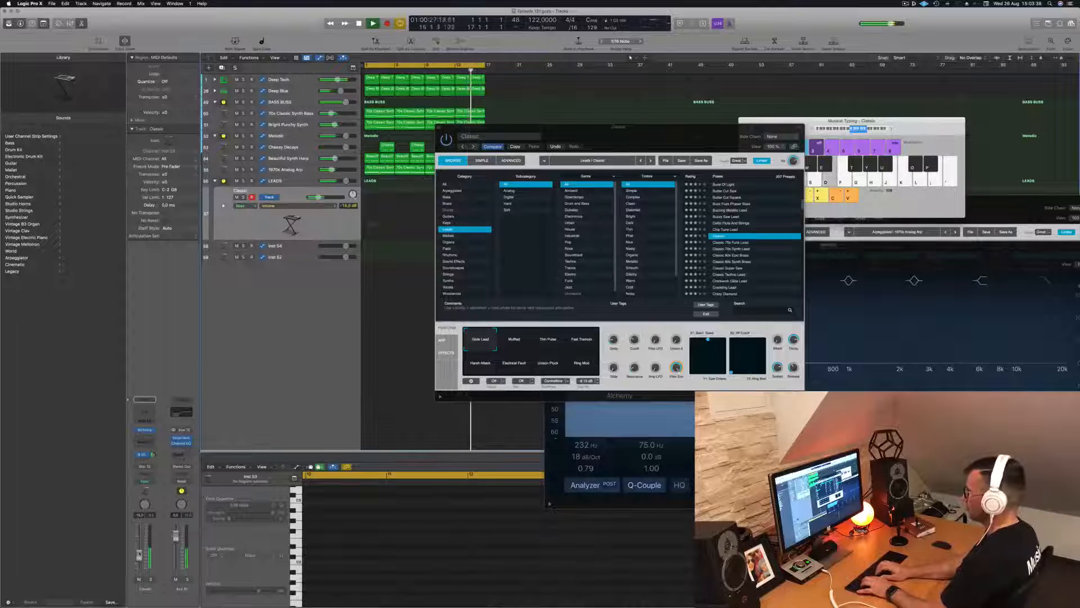
key(d)
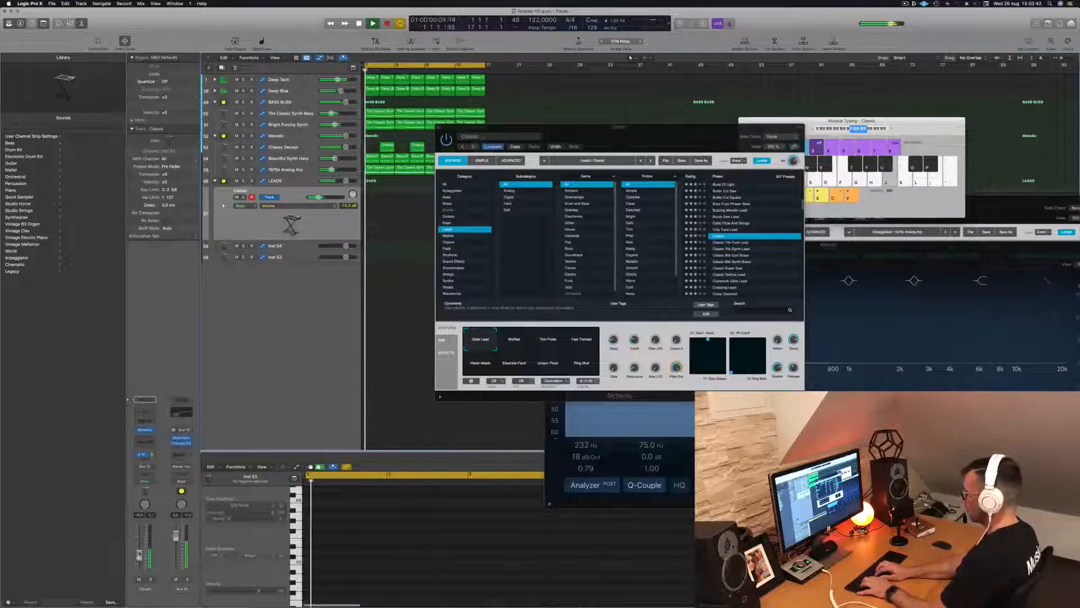
- Record a repeating descending three-note phrase (D, C, B) on the Classic track over the looping arrangement
key(l)
key(k)
key(j)
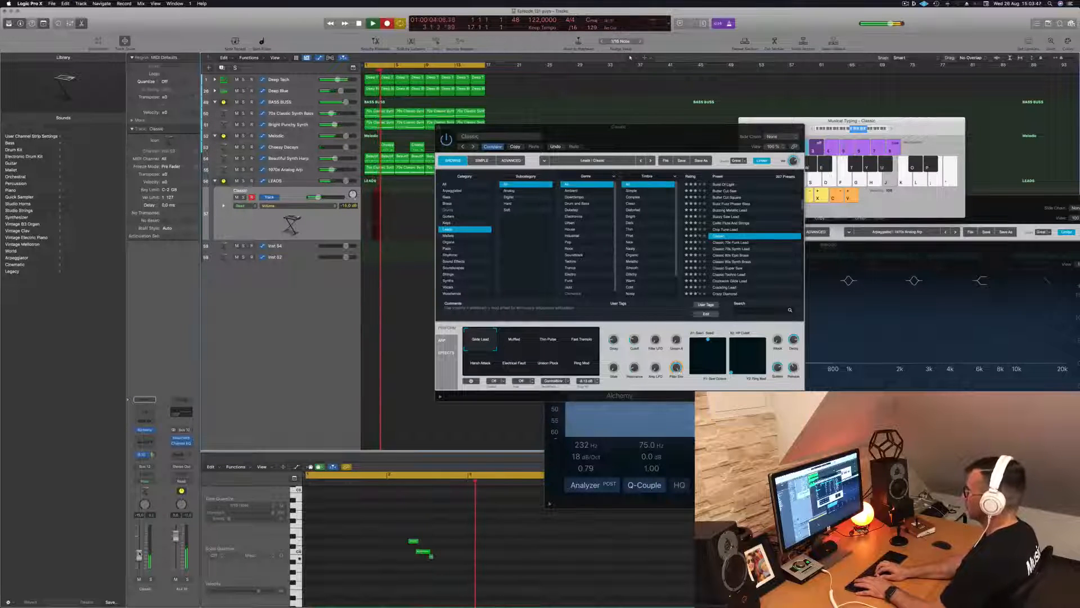
key(l)
key(k)
key(j)
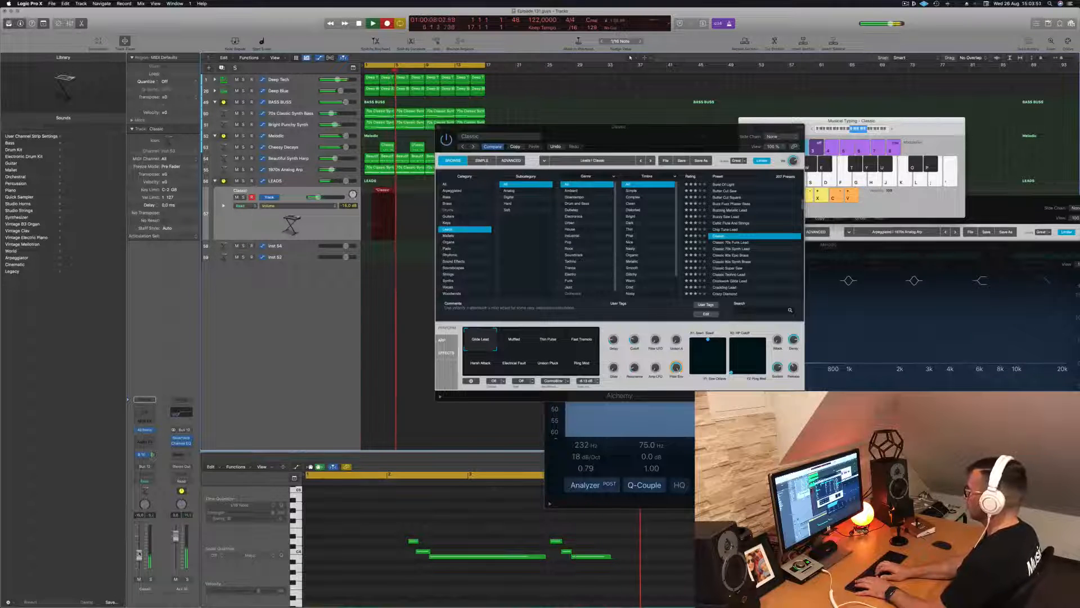
key(l)
key(k)
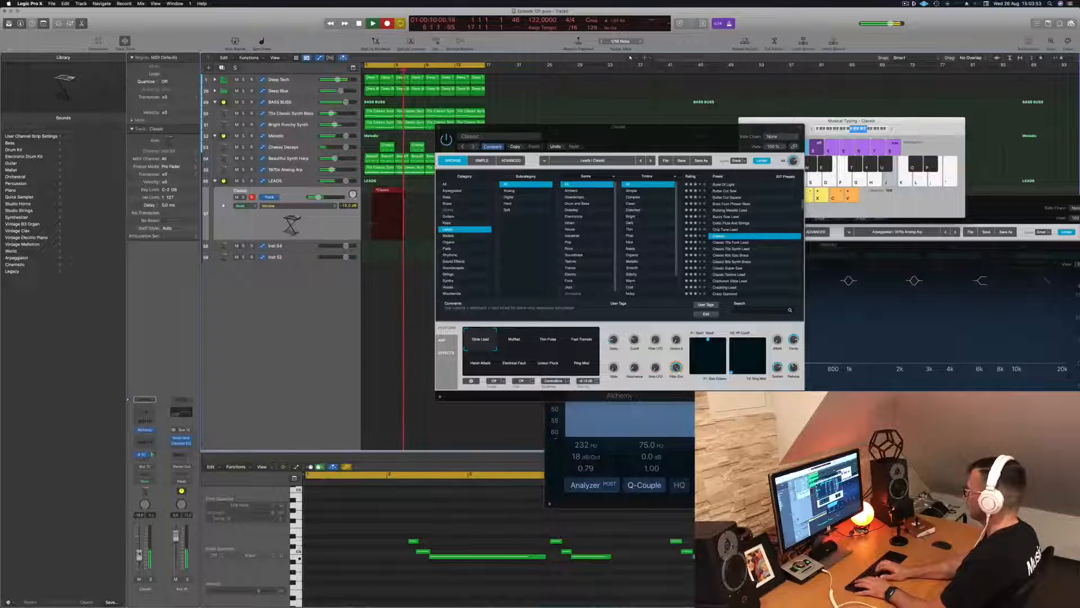
key(l)
key(k)
key(j)
key(l)
key(k)
key(k)
key(j)
key(l)
key(k)
key(l)
key(j)
key(space)
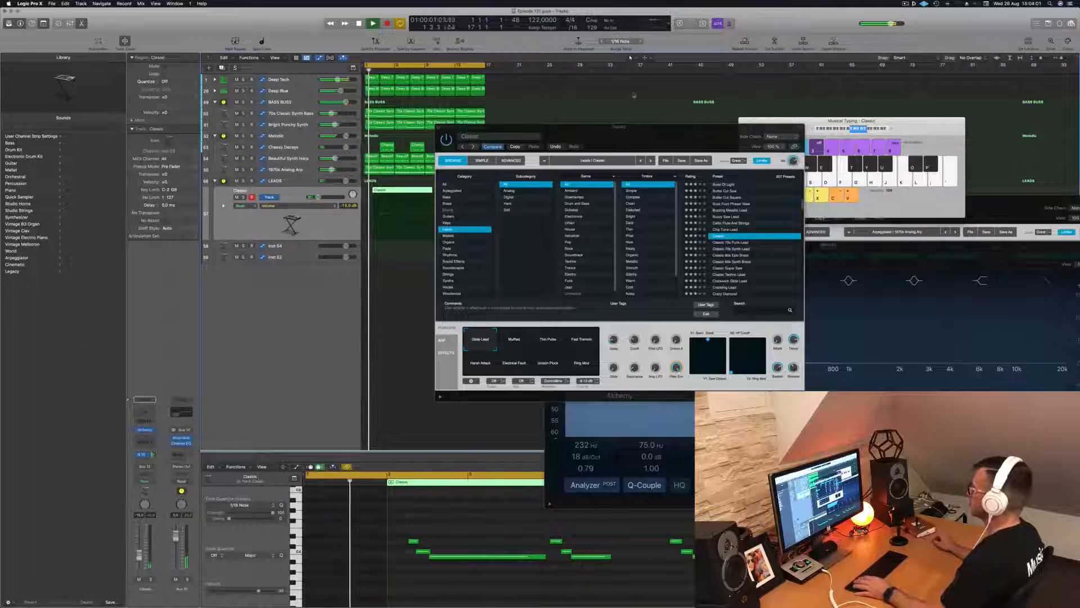
- Move the Classic synth window clear of the arrangement and shift the recorded Classic region to start at bar 1
drag(643, 130, 717, 70)
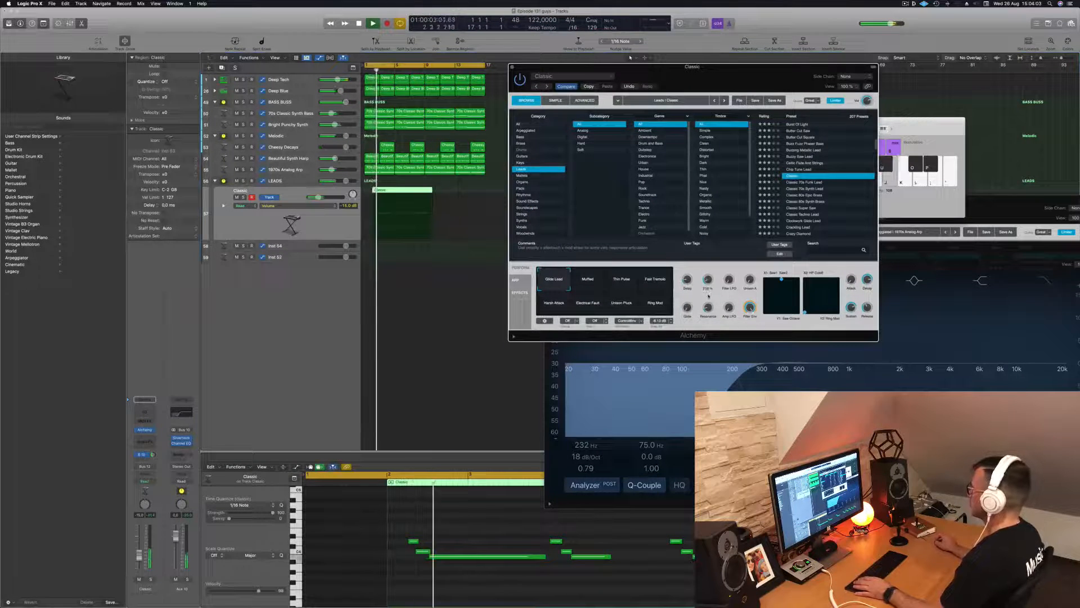
key(Return)
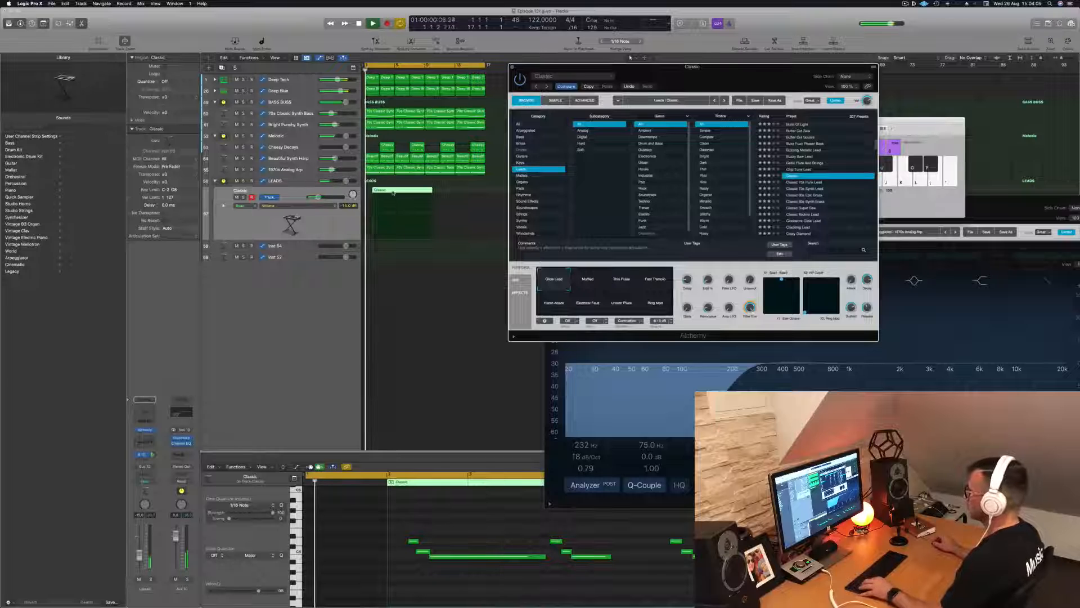
drag(407, 532, 455, 558)
key(Return)
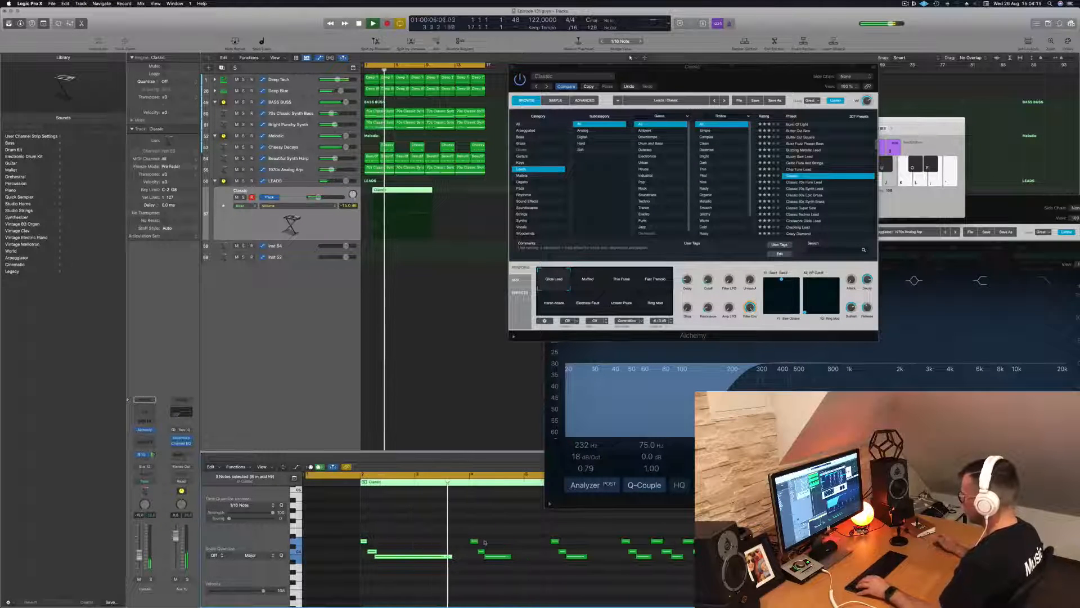
key(Return)
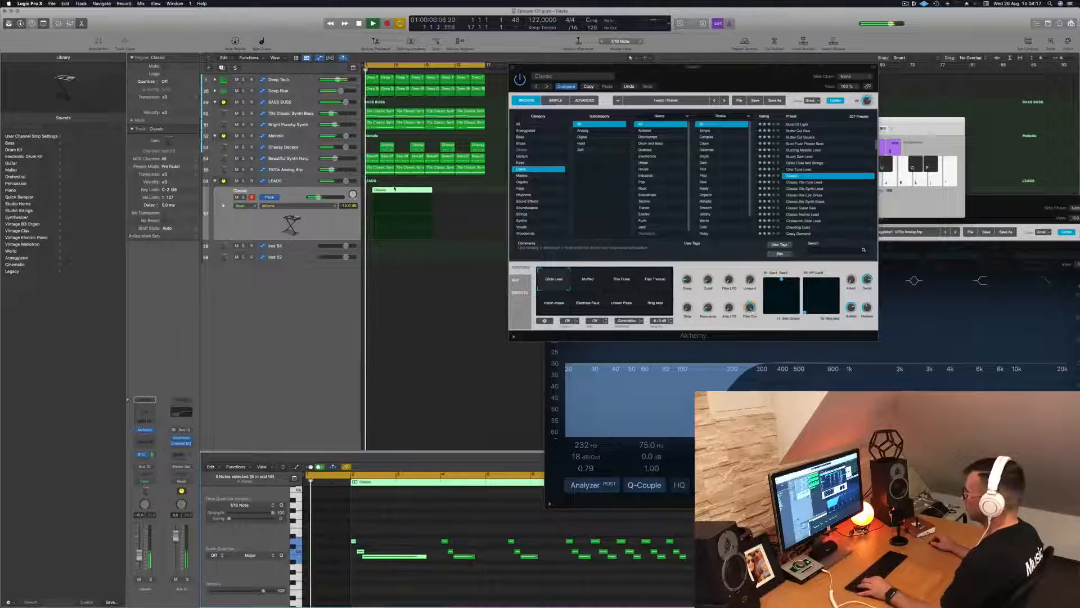
drag(386, 191, 377, 191)
key(Return)
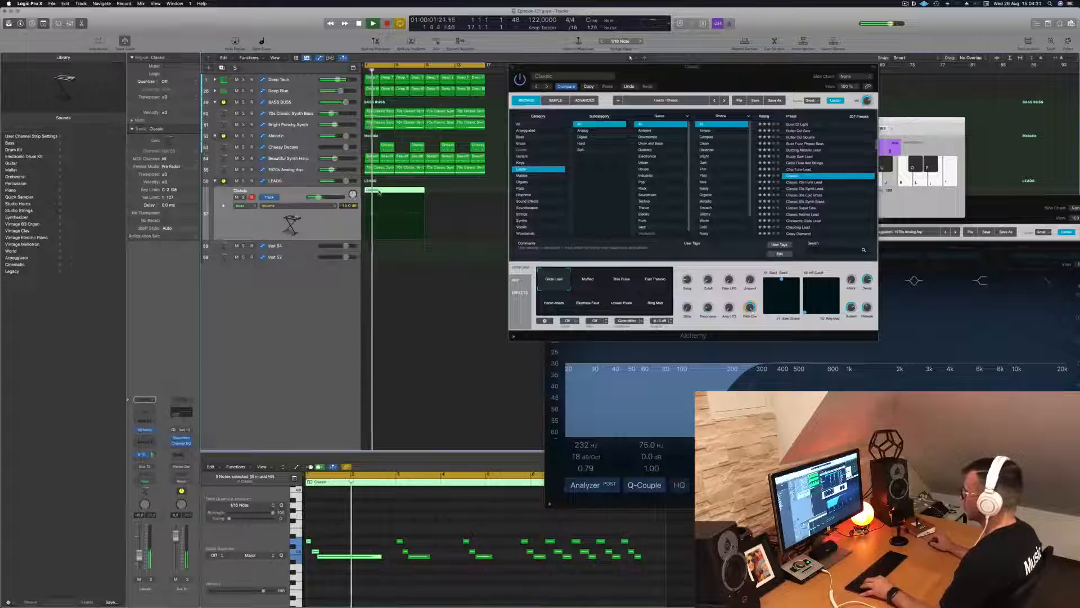
- Cut the recorded Classic region down to its first two bars and copy it to bar 5
super+double_click(380, 227)
click(401, 206)
key(Delete)
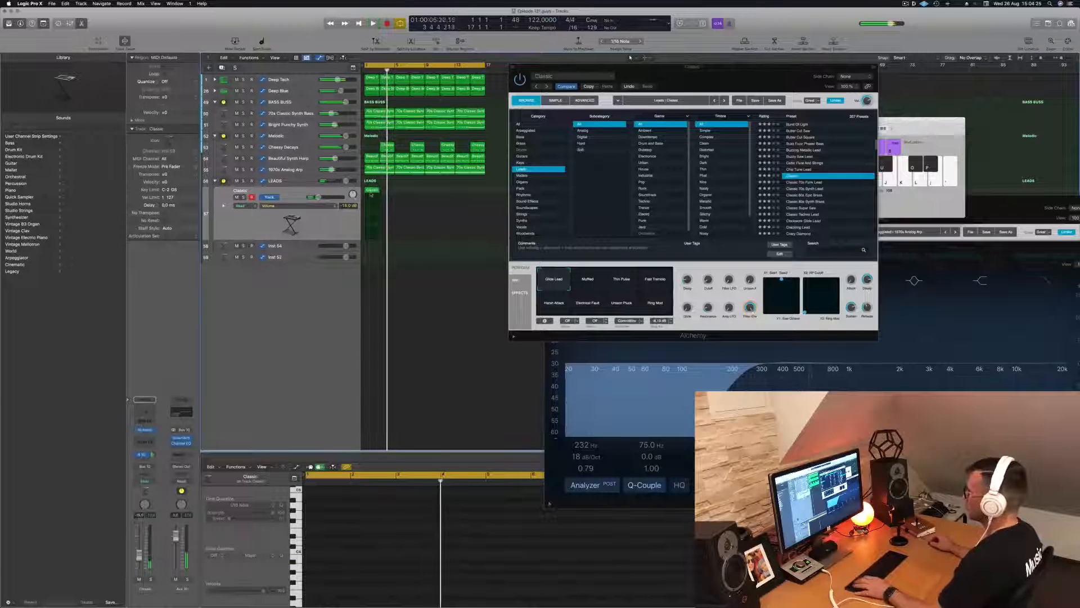
drag(371, 194, 401, 195)
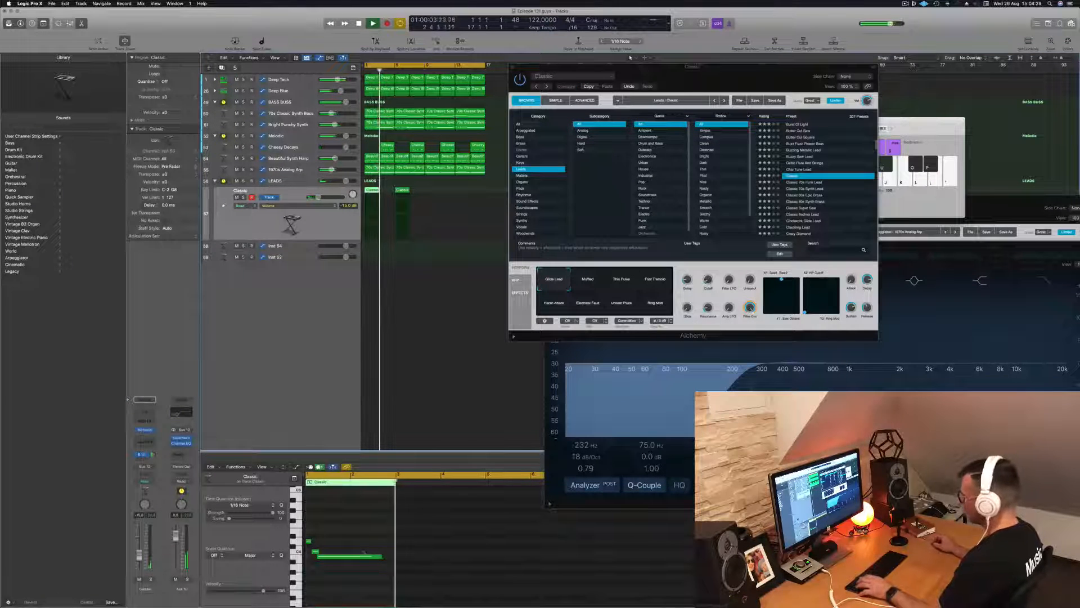
- Shorten the end of the long sustained note in the Classic region slightly
click(378, 555)
drag(377, 556, 377, 555)
key(Return)
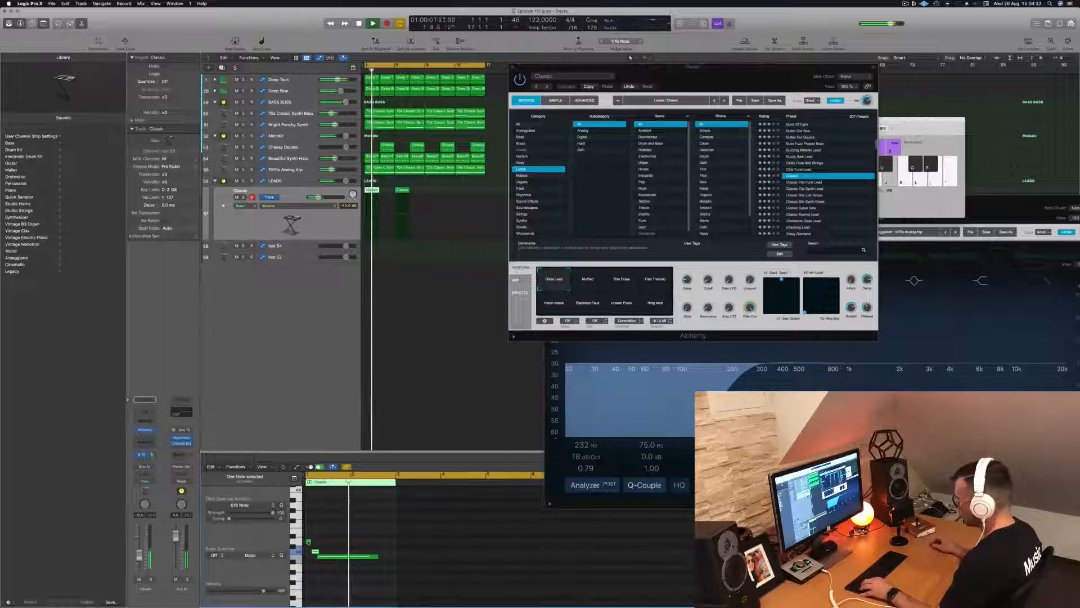
- Copy the phrase's two short opening notes to just after the long note in the Classic region
drag(310, 542, 388, 543)
click(315, 552)
drag(316, 552, 383, 554)
key(super+Right)
key(super+Right)
key(super+Right)
scroll(387, 558, left, 2)
key(super+Left)
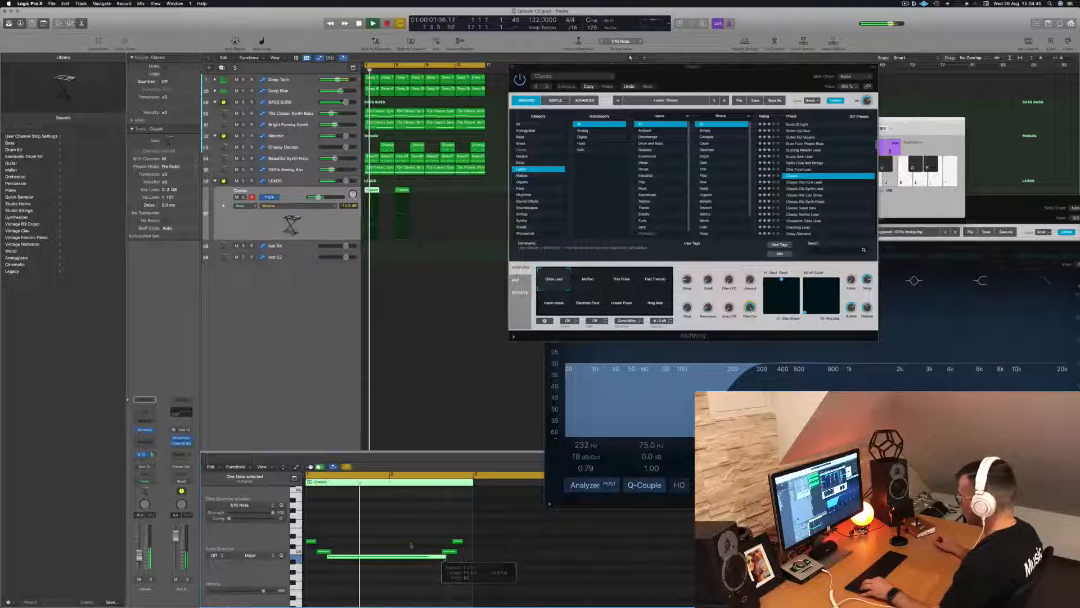
key(super+Left)
key(super+Left)
key(super+Left)
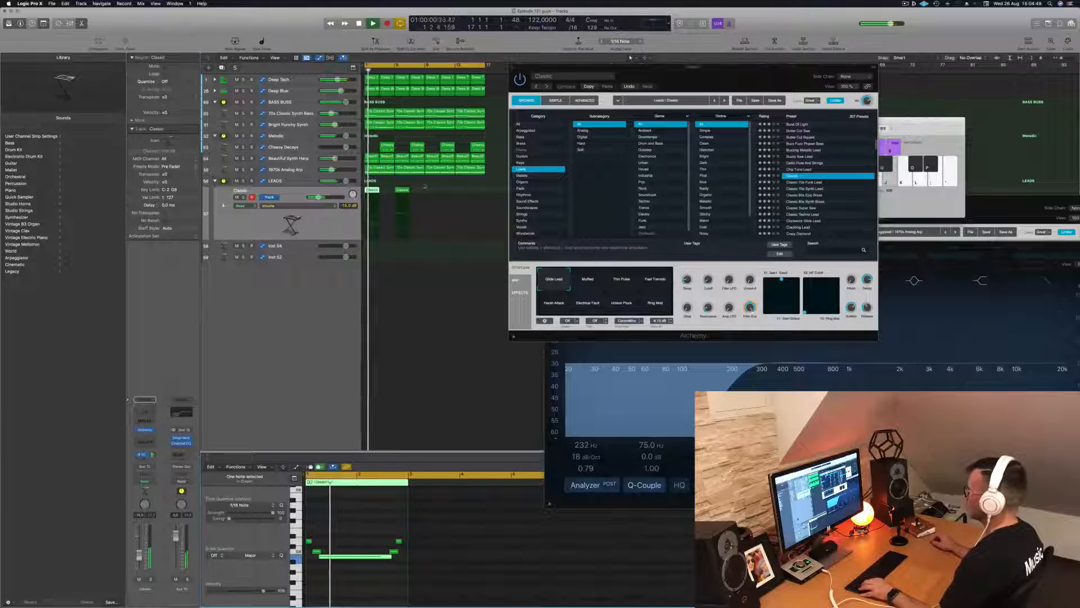
- Delete the Classic region copy at bar 5 and remove the last high note from the bar 1 region
click(405, 190)
key(Delete)
click(372, 190)
key(Return)
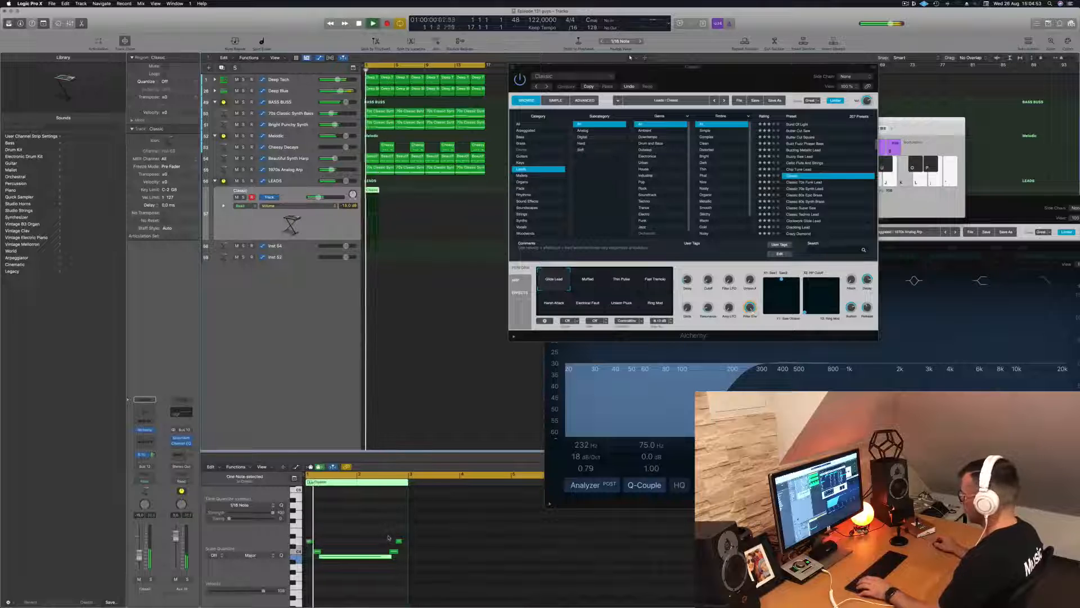
click(400, 541)
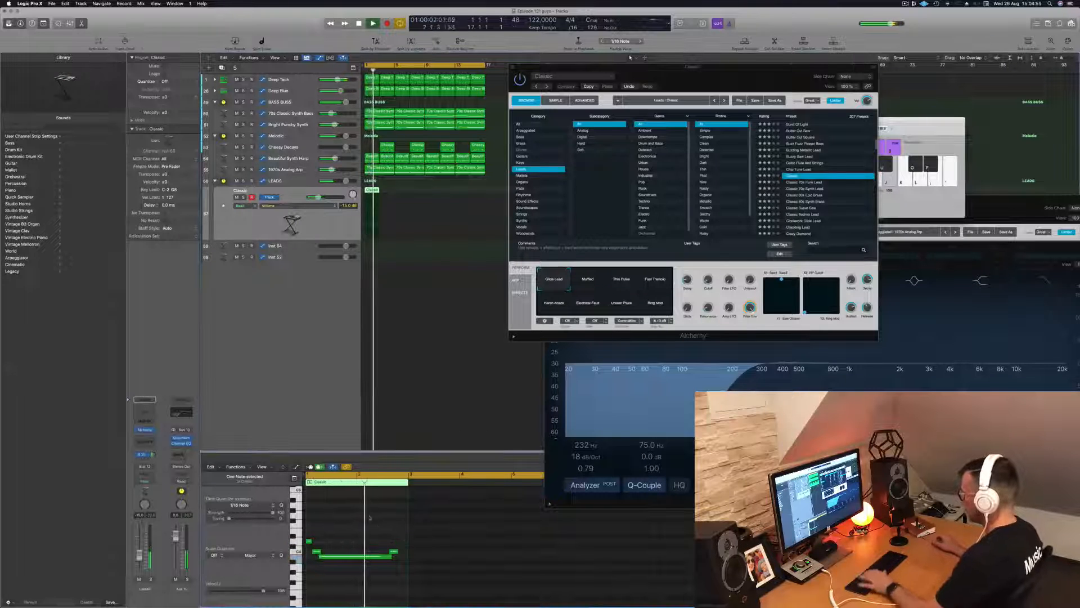
- Copy the edited Classic region to bars 5, 9 and 13
key(Return)
drag(372, 193, 408, 193)
drag(420, 209, 437, 192)
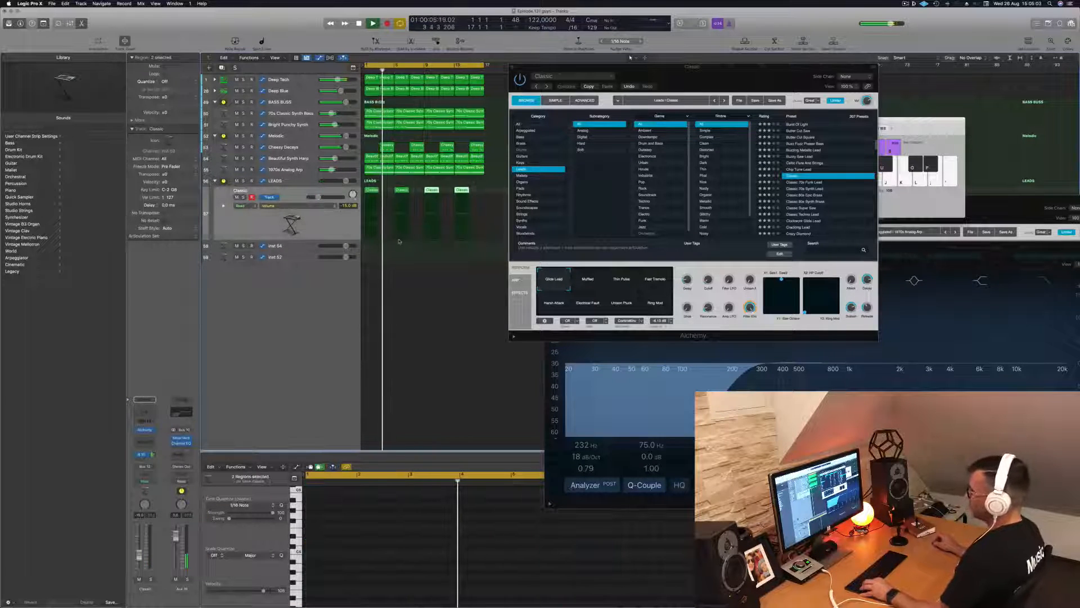
key(super+Left)
- Copy the four Classic regions onto the Inst 54 track and transpose all their notes down an octave
click(343, 231)
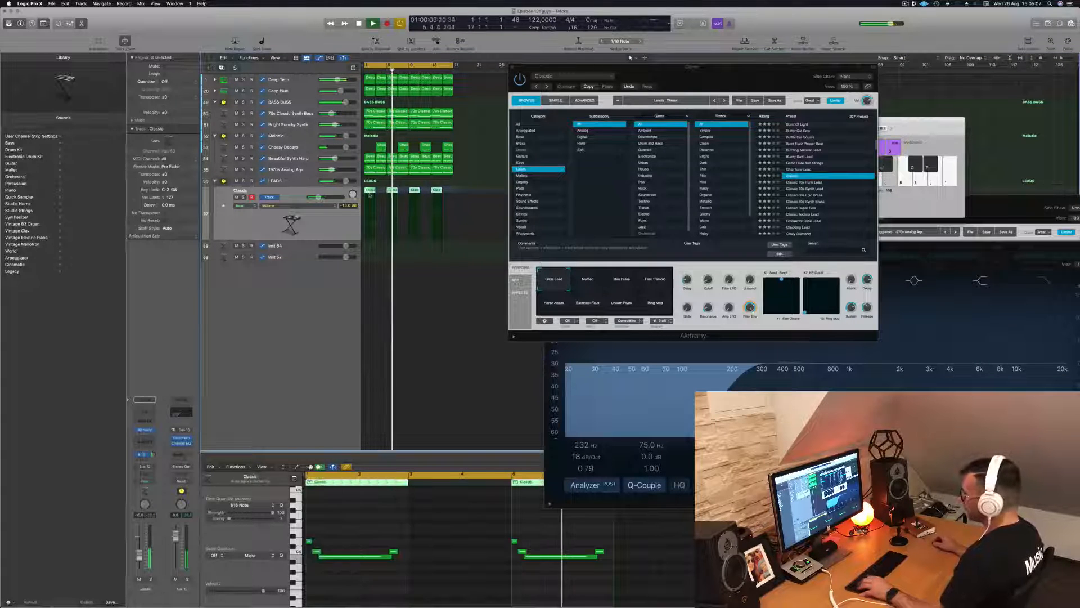
key(space)
drag(371, 191, 371, 250)
scroll(394, 521, down, 3)
click(360, 519)
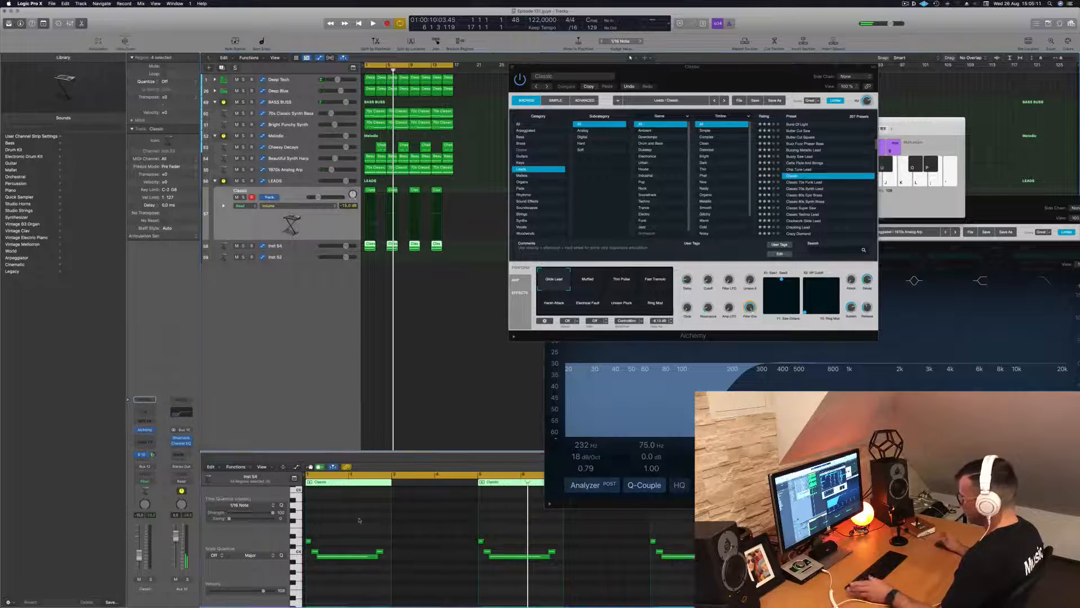
key(super+a)
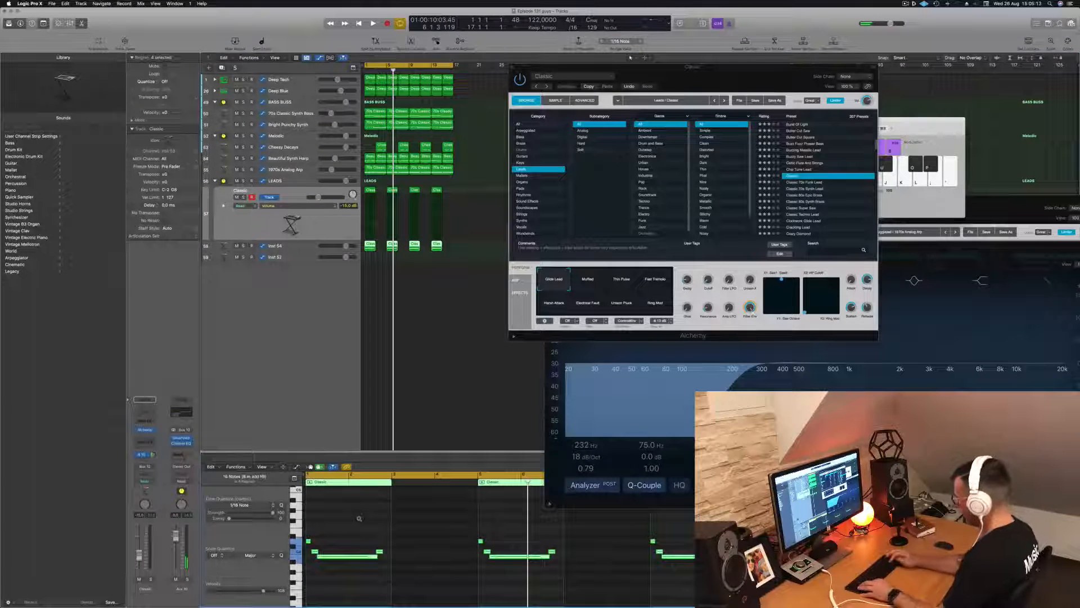
key(alt+shift+Down)
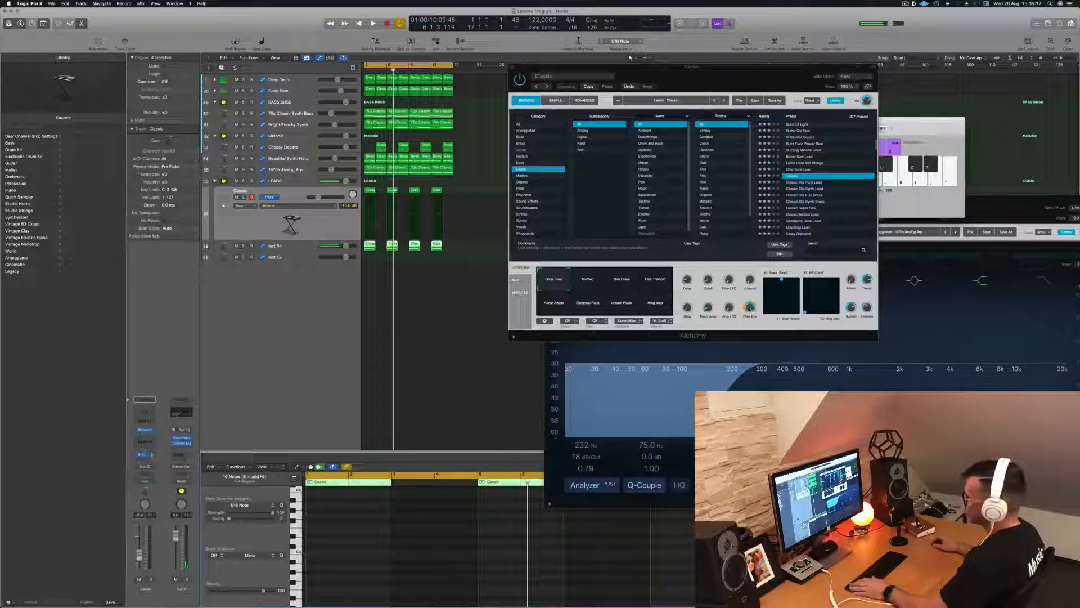
- Load the Chill Organ preset from Alchemy's Organs category on the Inst 54 track and raise its volume to about -2.3 dB
click(307, 246)
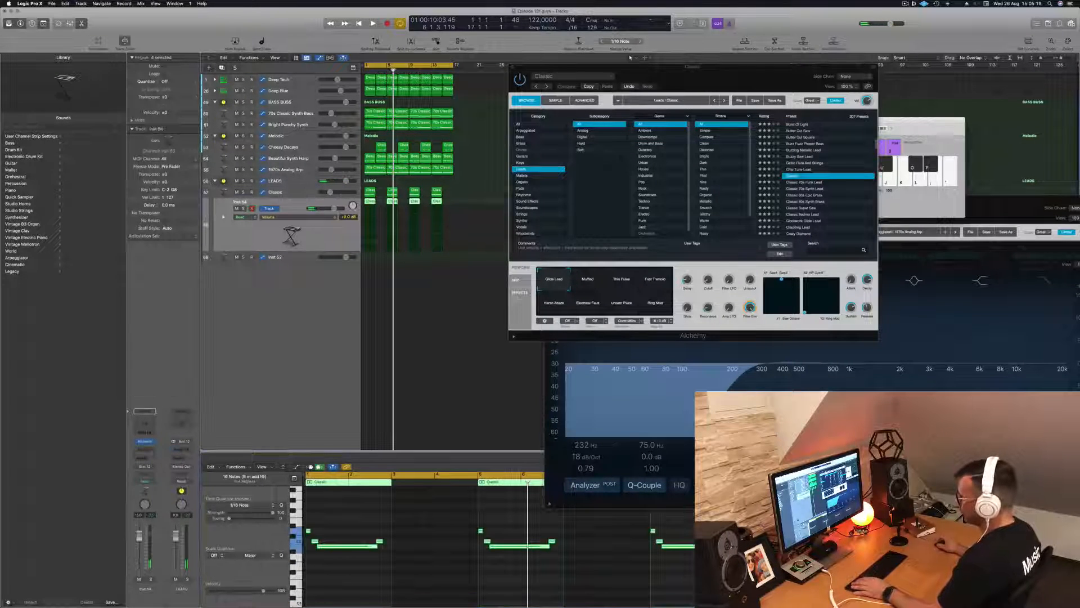
key(space)
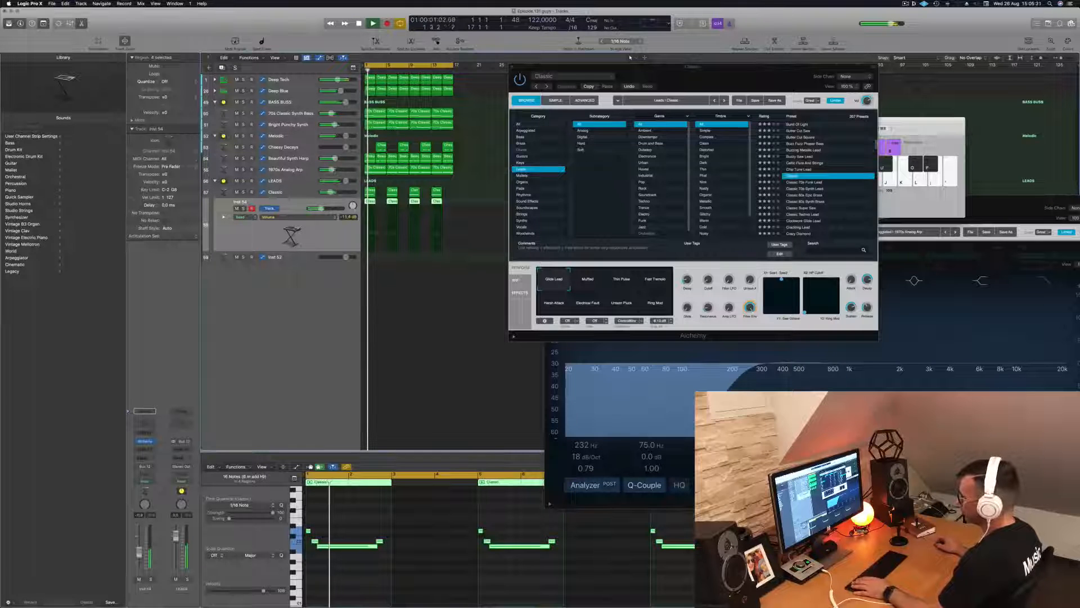
click(144, 442)
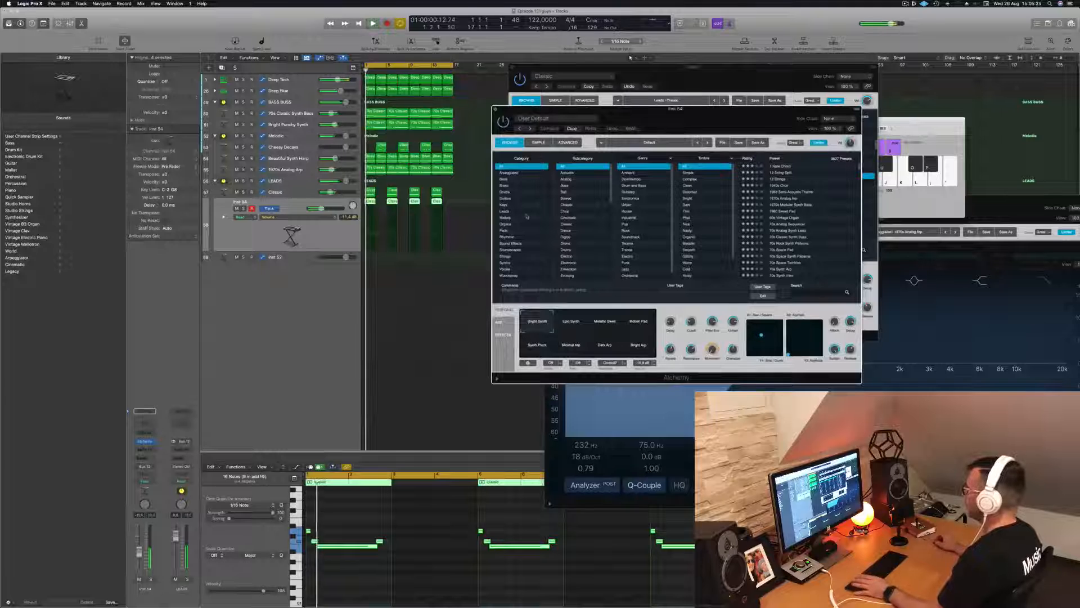
click(506, 224)
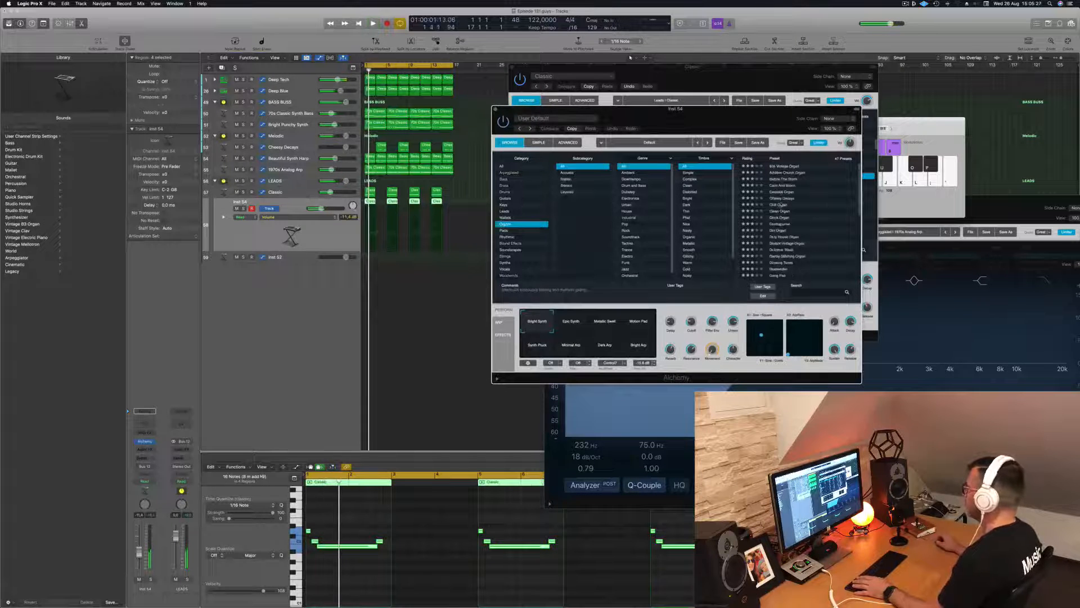
drag(744, 114, 844, 89)
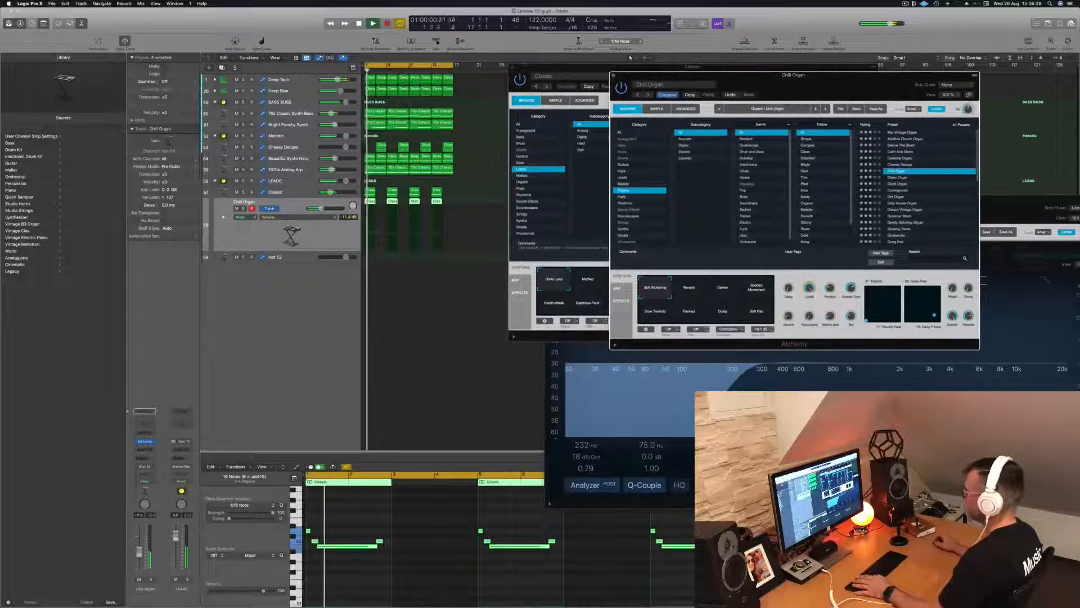
drag(139, 547, 139, 545)
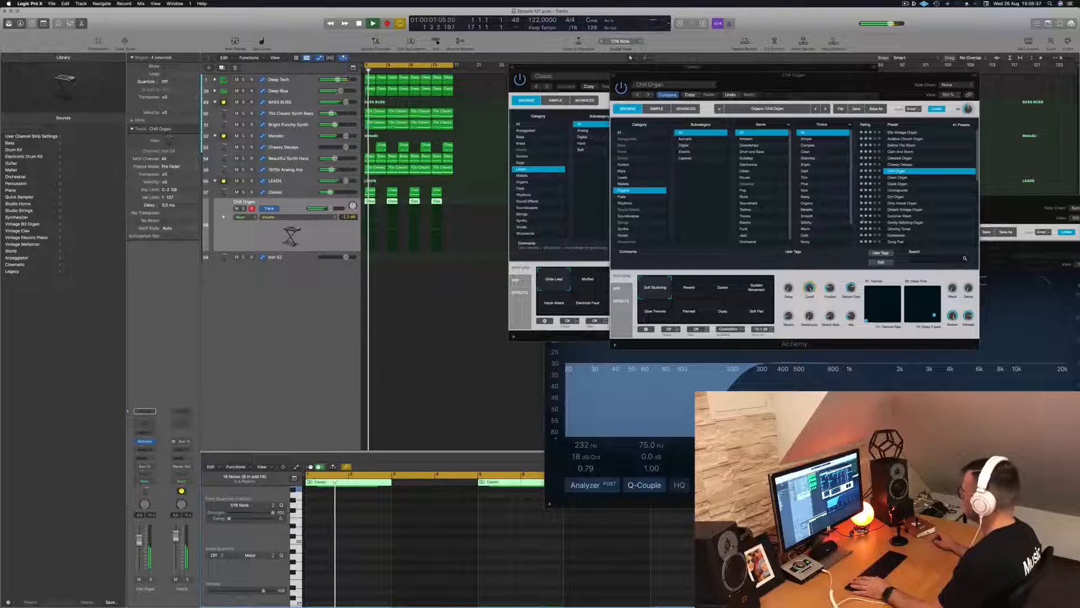
- Audition Dirty House Organ, load the Dusty Record Synth preset from the Keys category instead, and close that synth's window
click(905, 203)
click(906, 204)
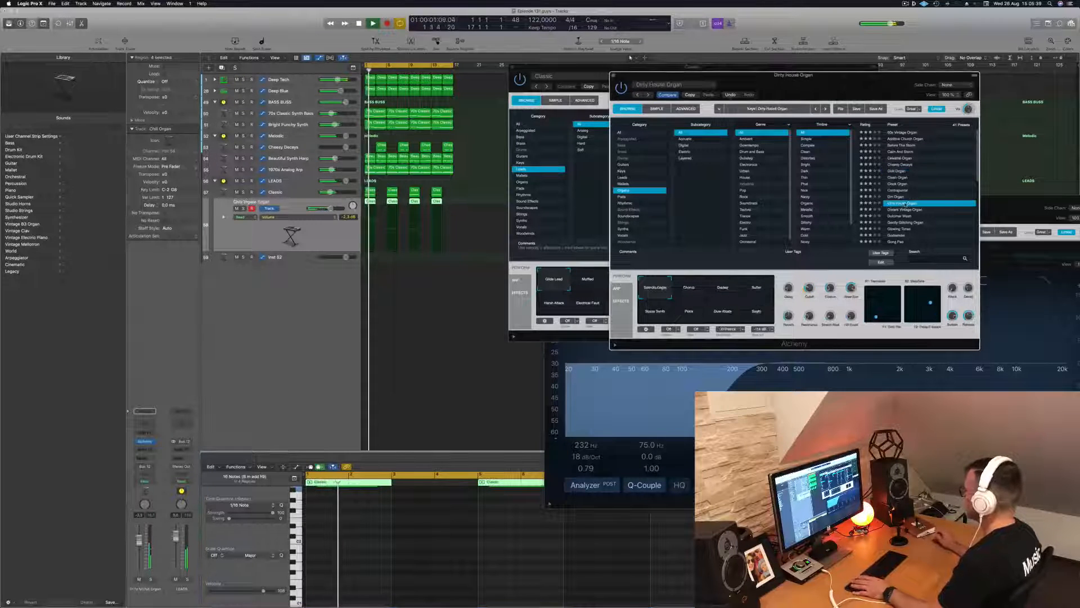
key(space)
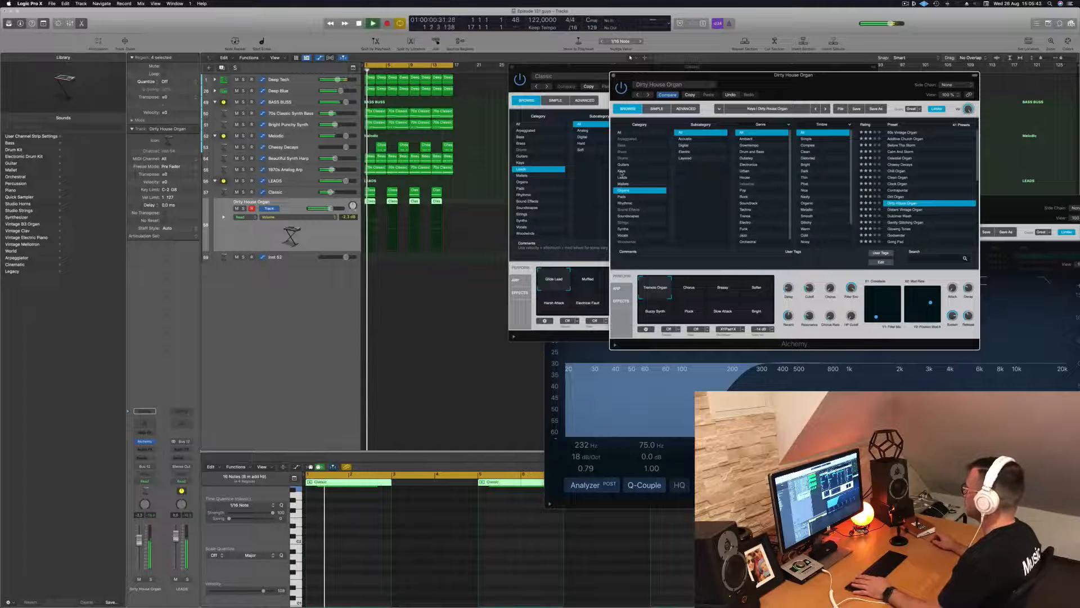
click(622, 171)
click(903, 152)
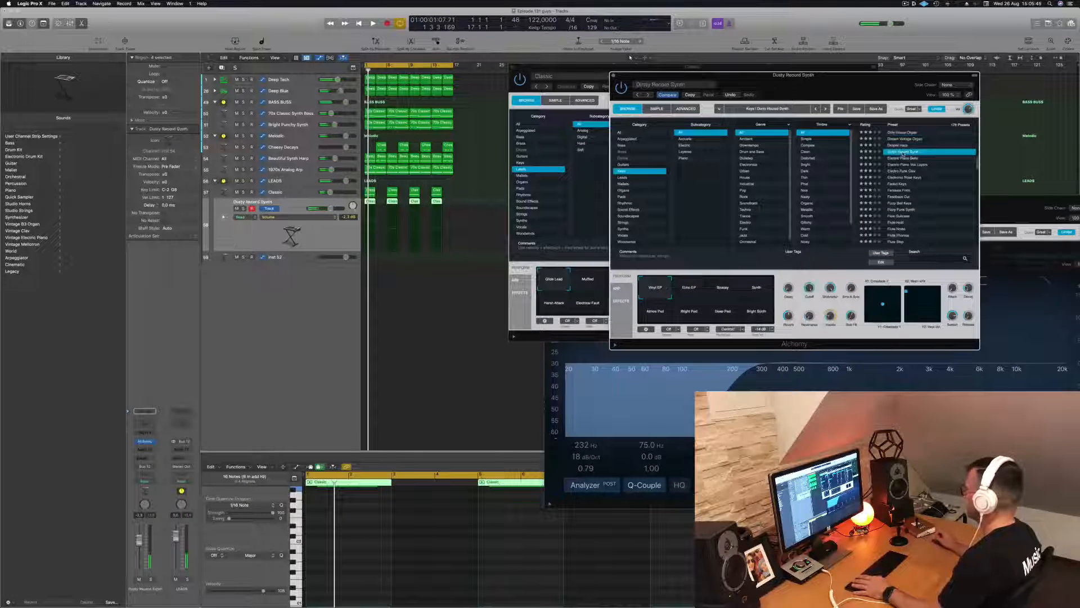
drag(809, 87, 829, 115)
click(634, 104)
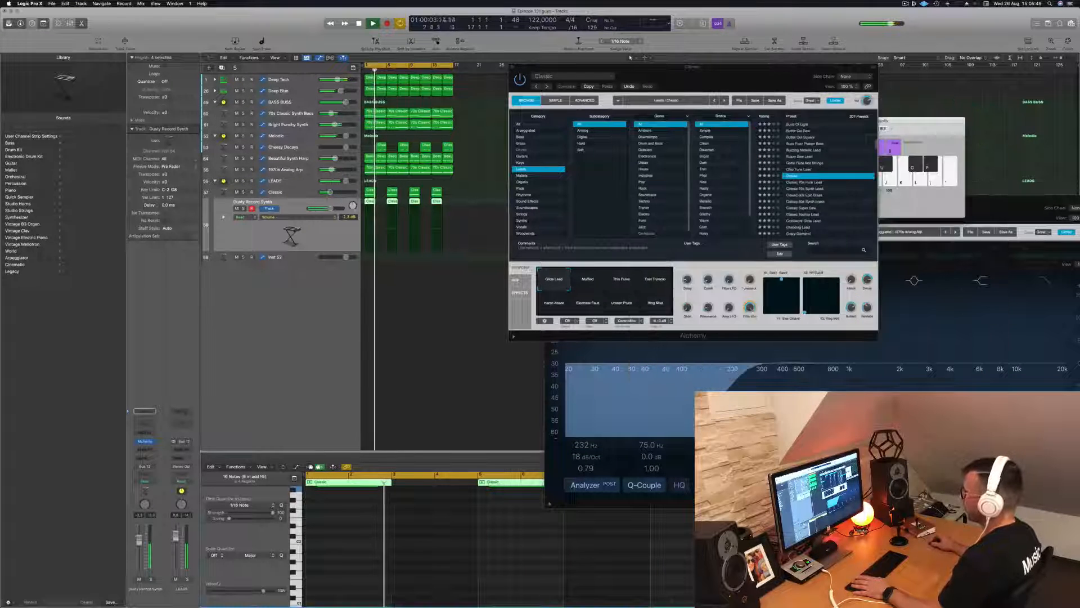
- Compare the Dusty Record Synth track soloed and in the mix, lowering its volume to about -8 dB
click(243, 208)
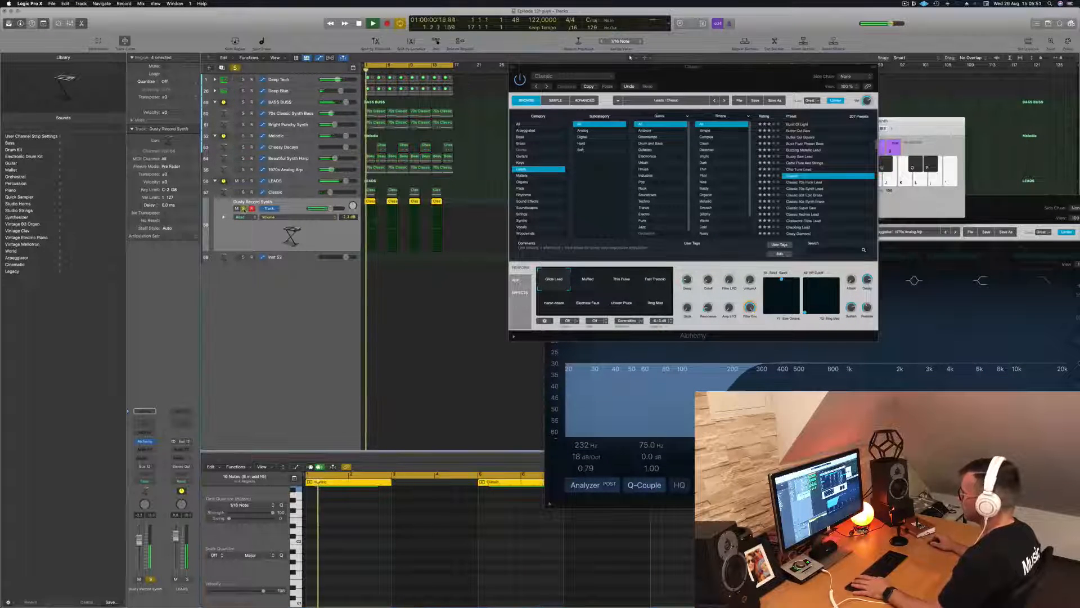
click(243, 208)
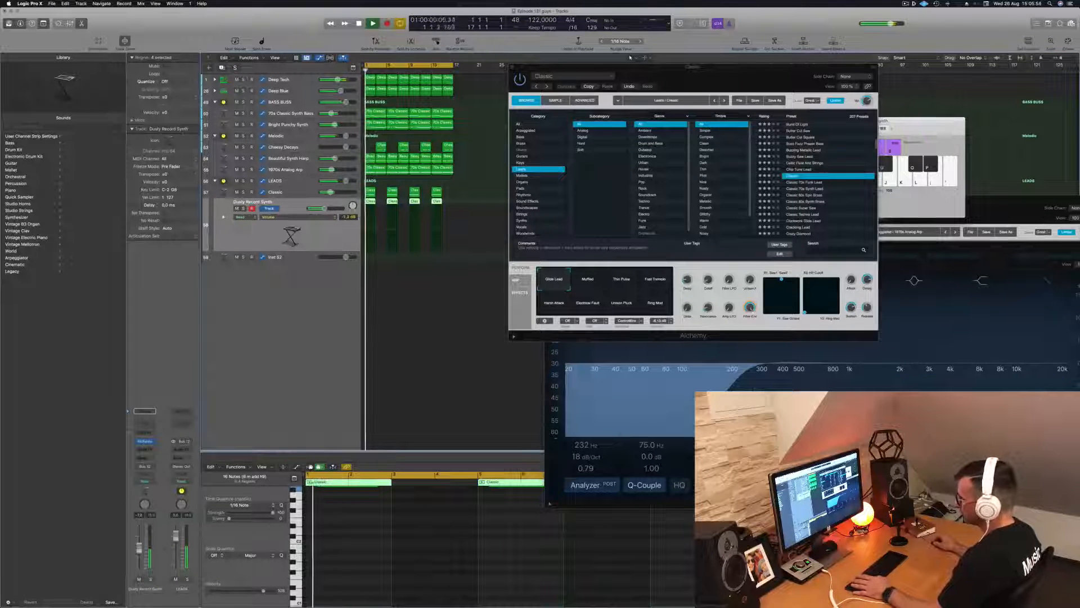
key(space)
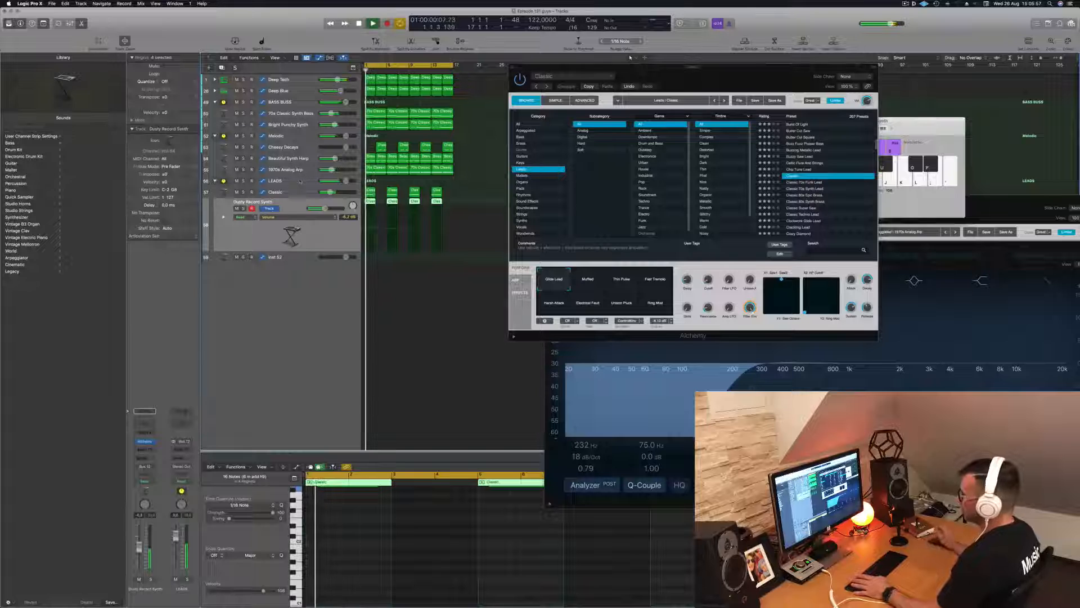
- Insert a stereo Compressor on the LEADS stack with its side chain fed by Kick 1 - Deep Tech (Inst 1)
click(307, 178)
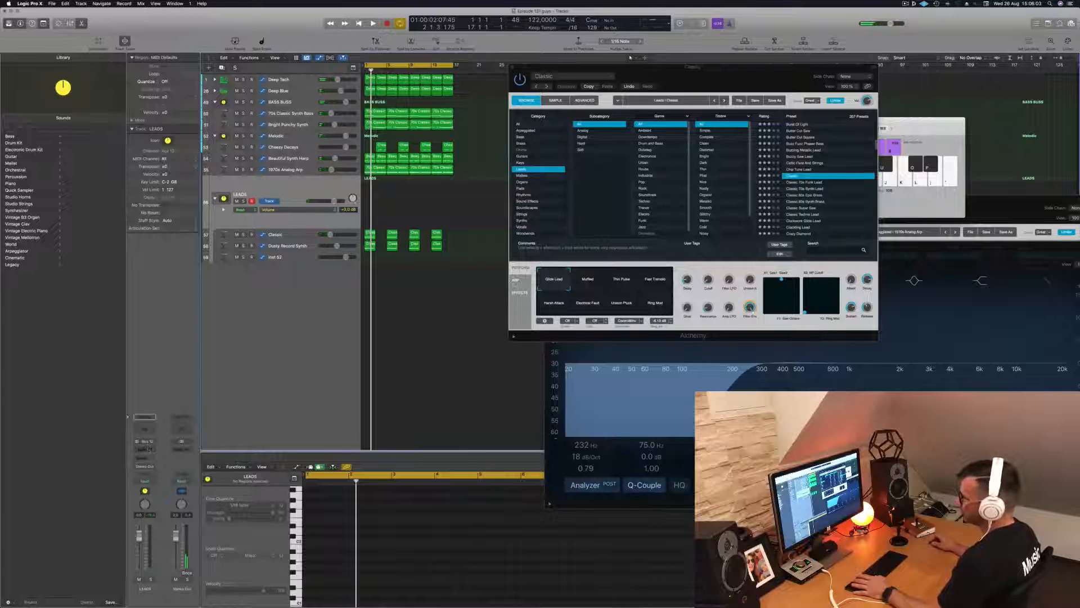
click(149, 450)
mouse_move(158, 482)
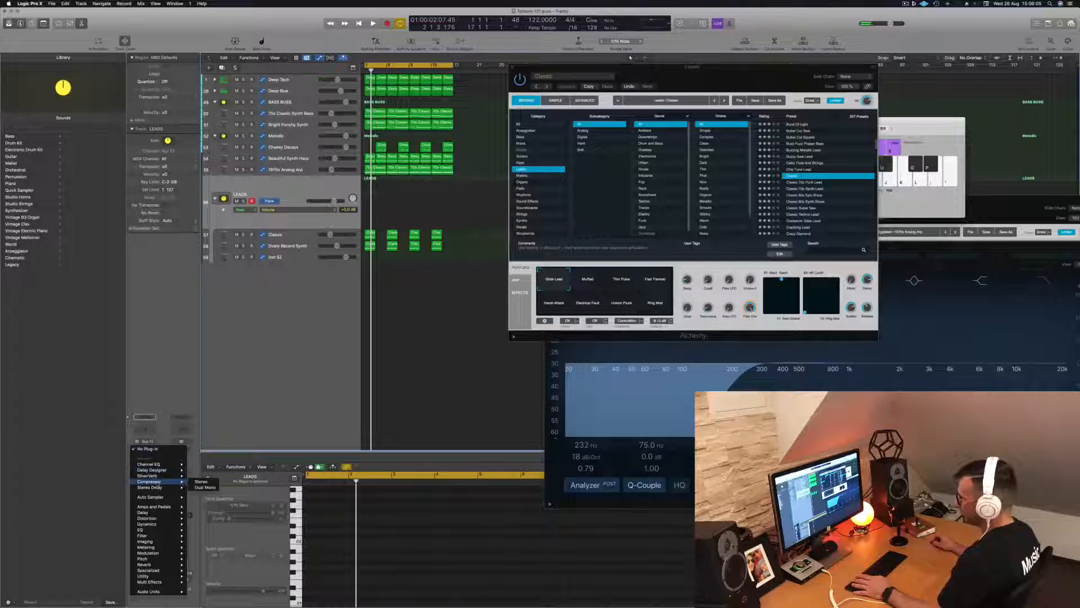
click(201, 482)
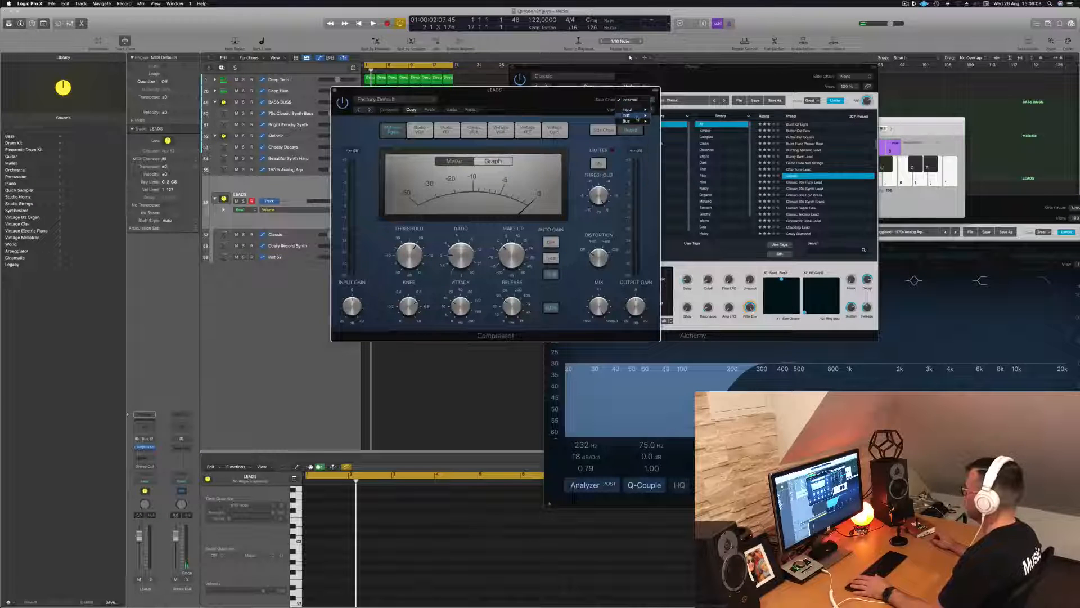
mouse_move(637, 121)
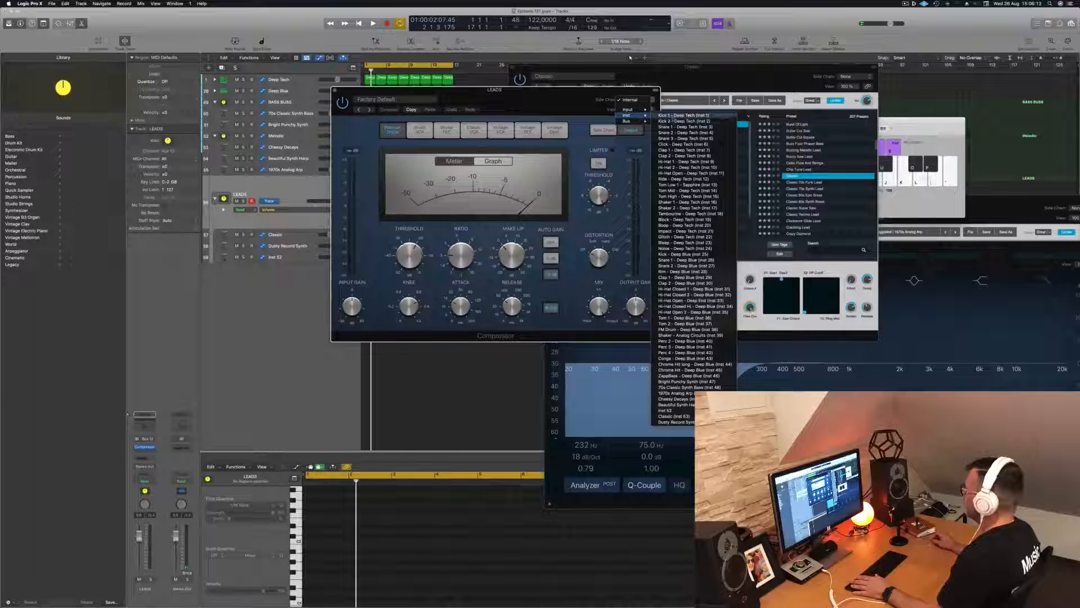
click(686, 115)
drag(510, 108, 723, 146)
- Play back the track to judge the leads with the side-chained compressor, undoing the last change
key(space)
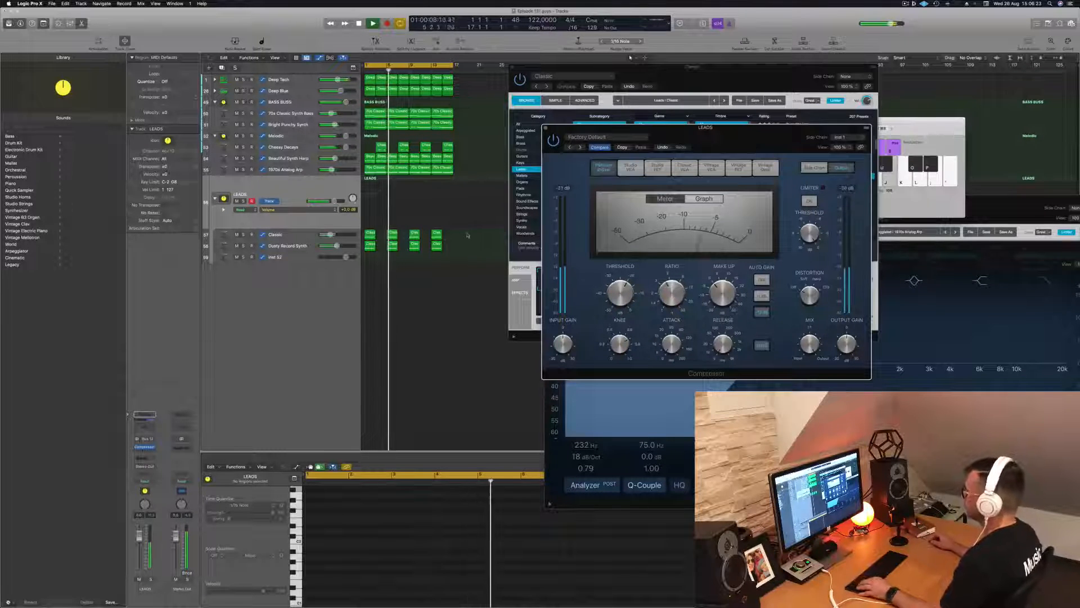
mouse_move(468, 236)
mouse_down()
mouse_move(370, 245)
mouse_move(474, 235)
mouse_up()
key(space)
key(space)
key(super+z)
key(space)
key(space)
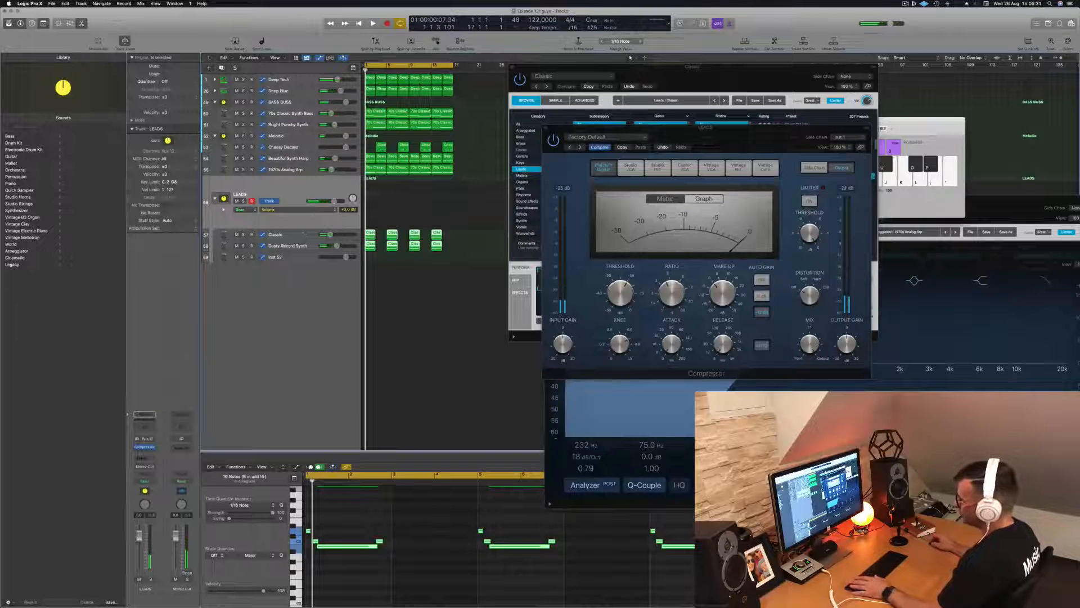
- Add a second stereo Compressor to the LEADS stack, switch it to the Vintage Opto model and lower its threshold during playback
click(148, 453)
mouse_move(150, 465)
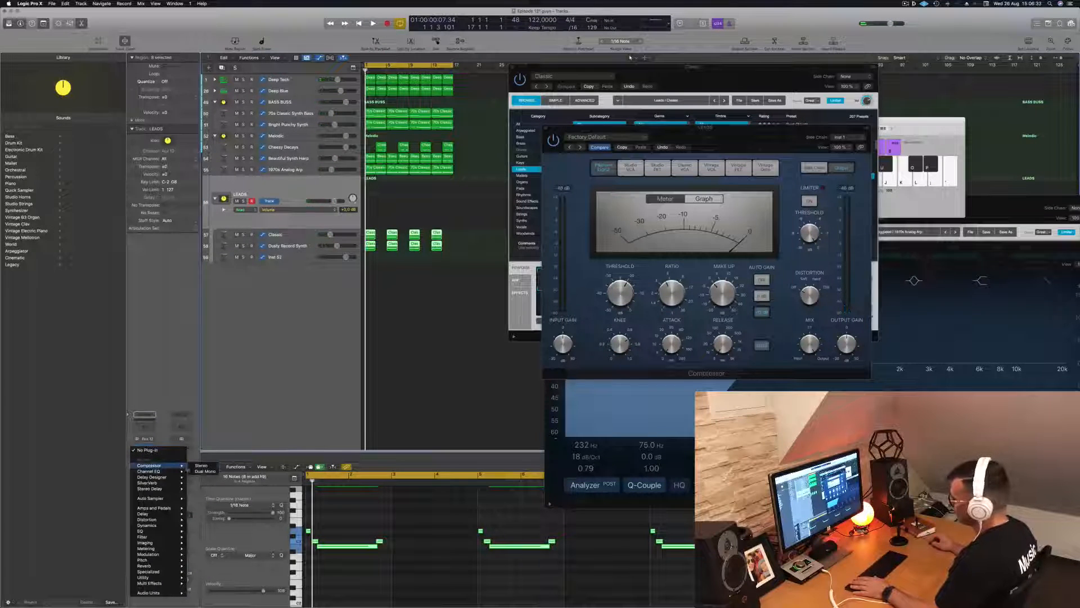
click(200, 466)
drag(535, 111, 607, 185)
key(space)
key(space)
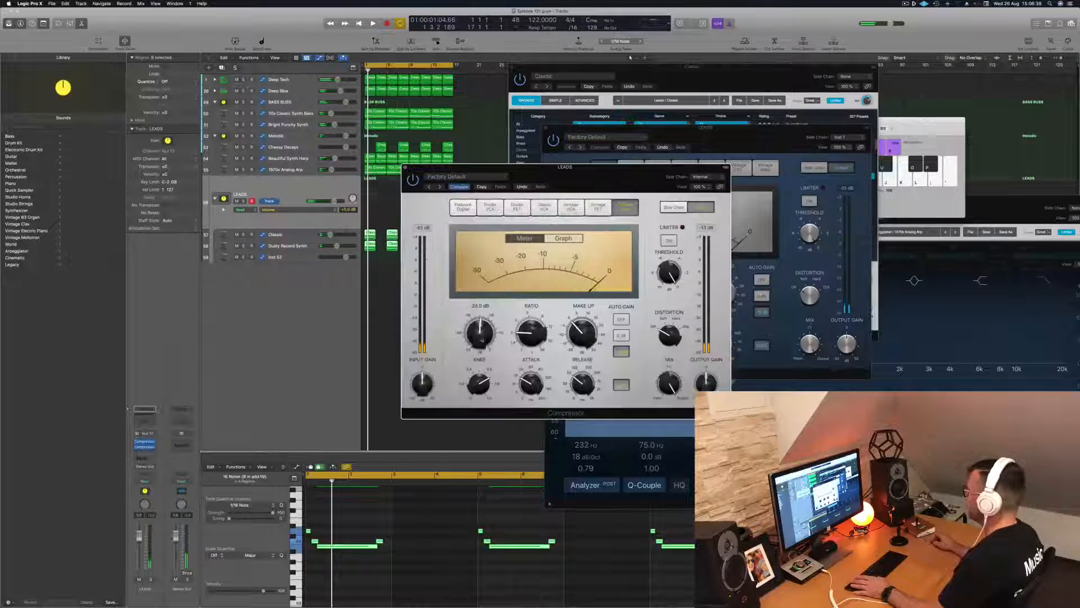
key(space)
drag(480, 337, 479, 344)
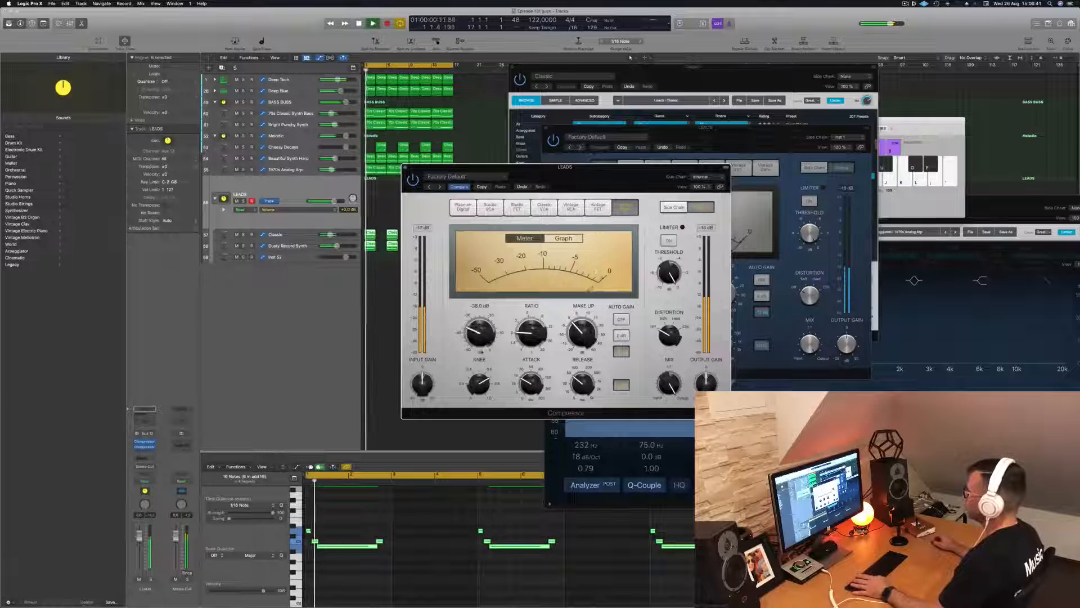
key(space)
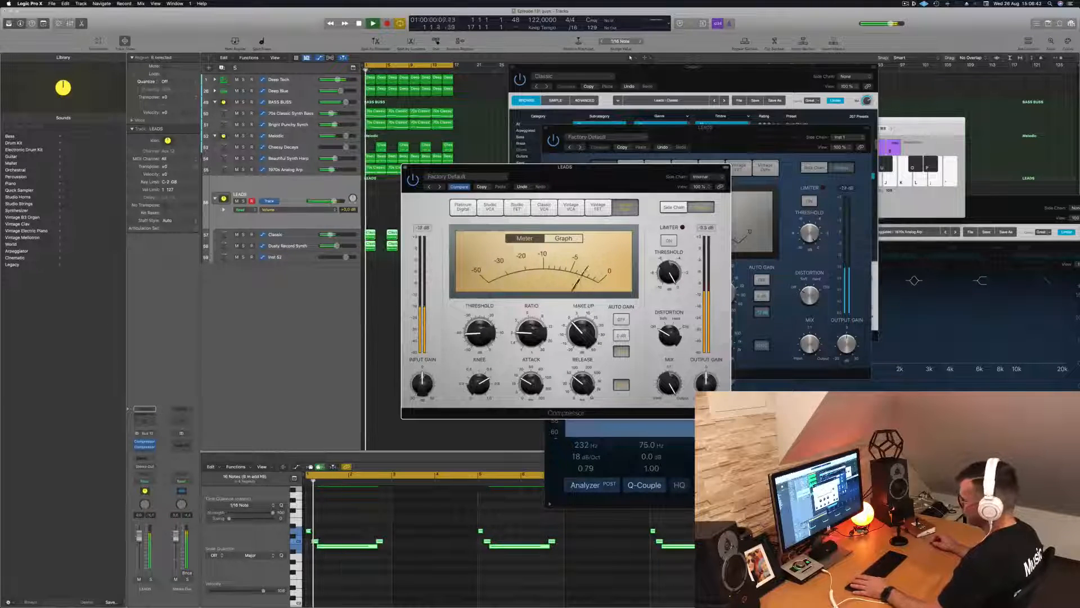
- Reduce the LEADS stack's volume and the second compressor's threshold while listening, and close that compressor's window
click(138, 560)
key(Return)
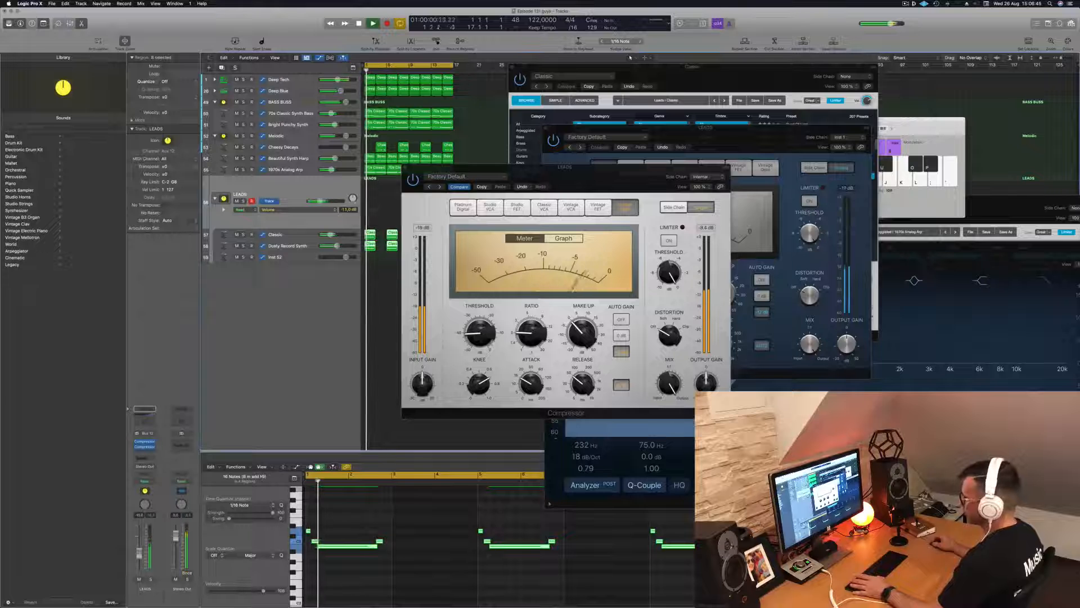
drag(480, 336, 482, 341)
key(space)
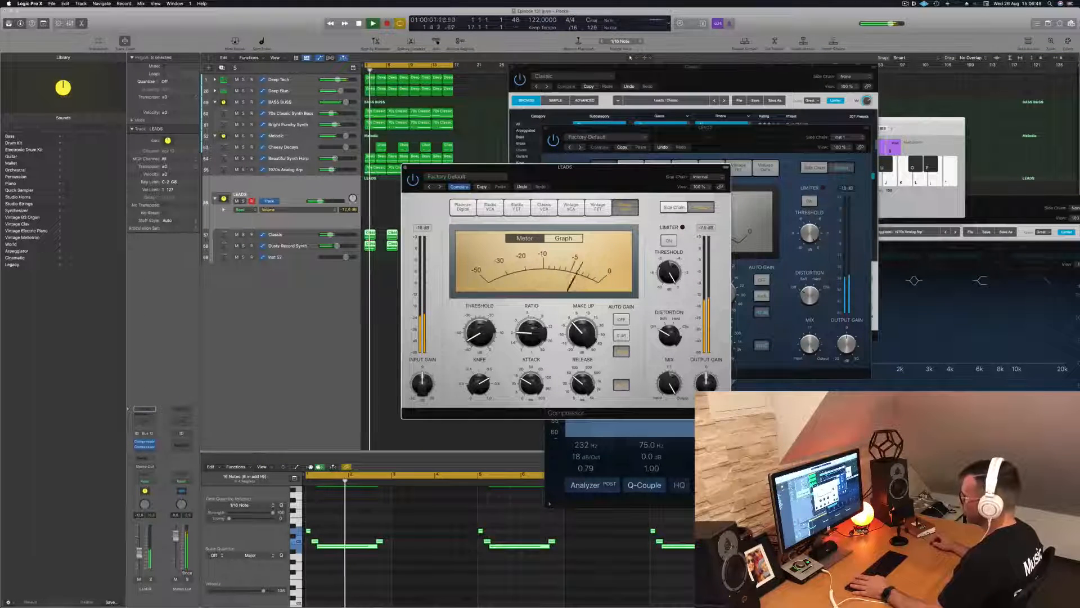
drag(140, 554, 139, 551)
key(Return)
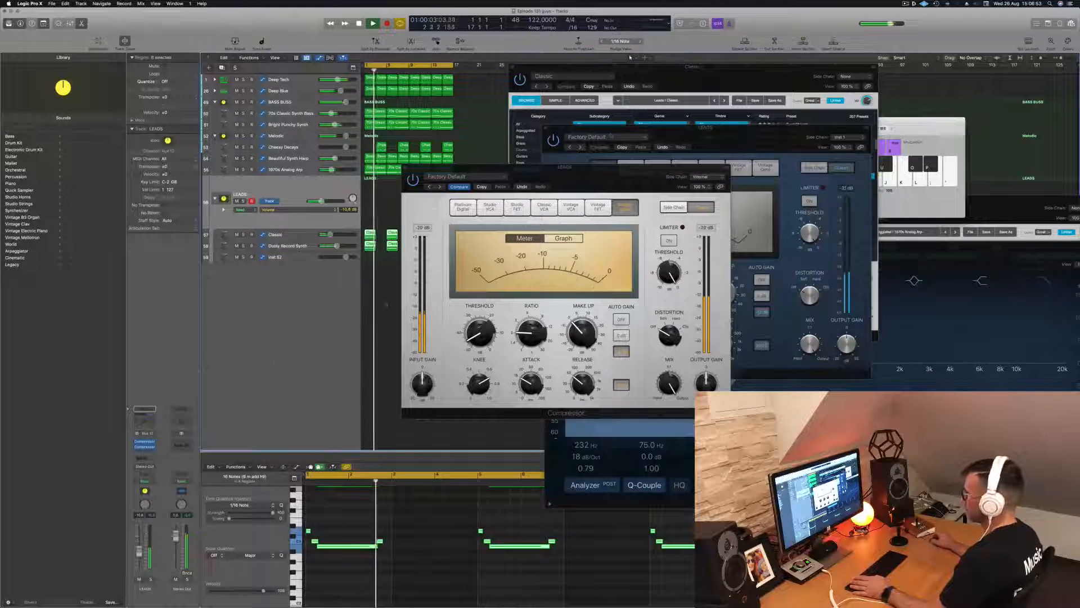
drag(438, 169, 502, 186)
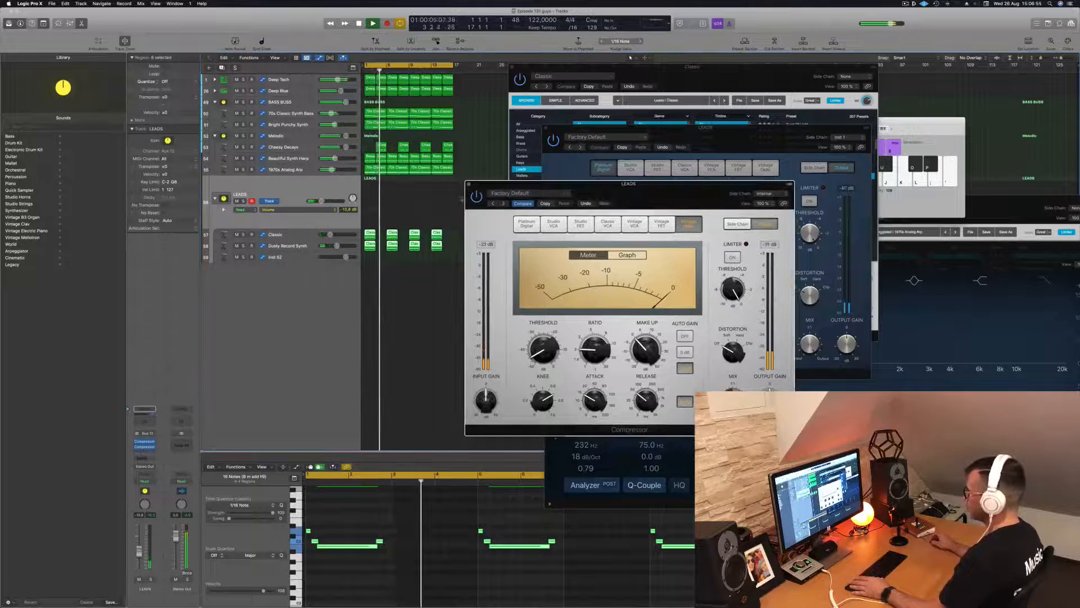
click(468, 185)
click(402, 323)
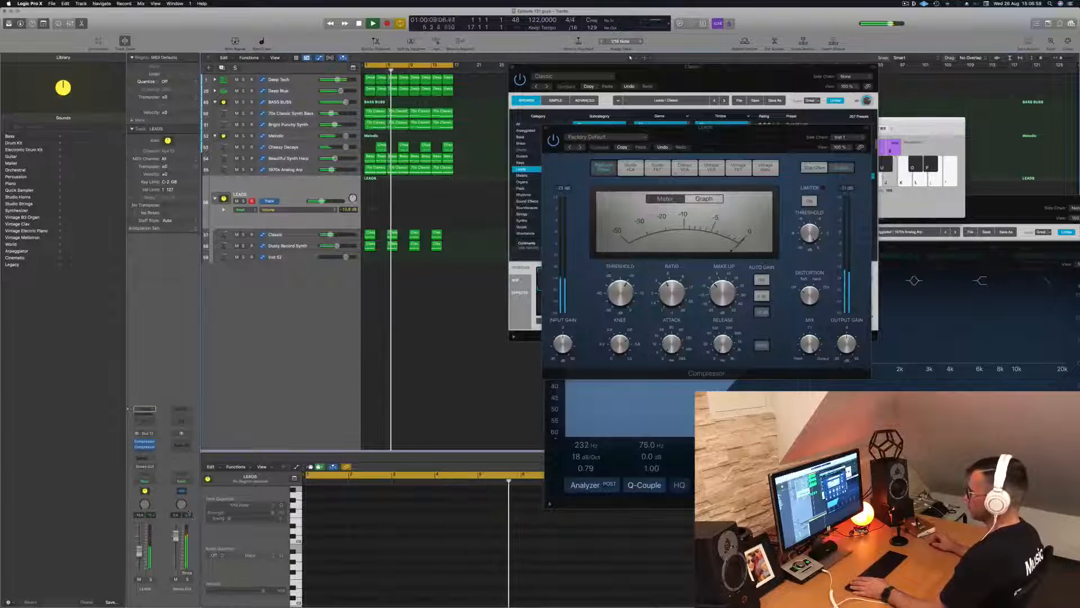
- Add a Channel EQ to the LEADS stack with a low cut at about 386 Hz and 24 dB/Oct
key(Return)
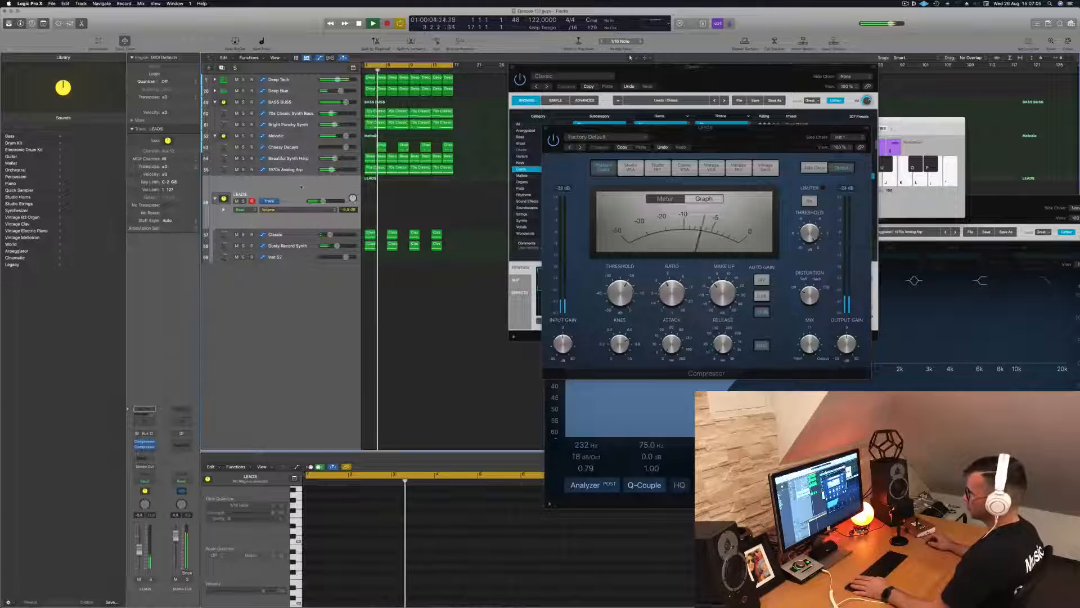
key(Return)
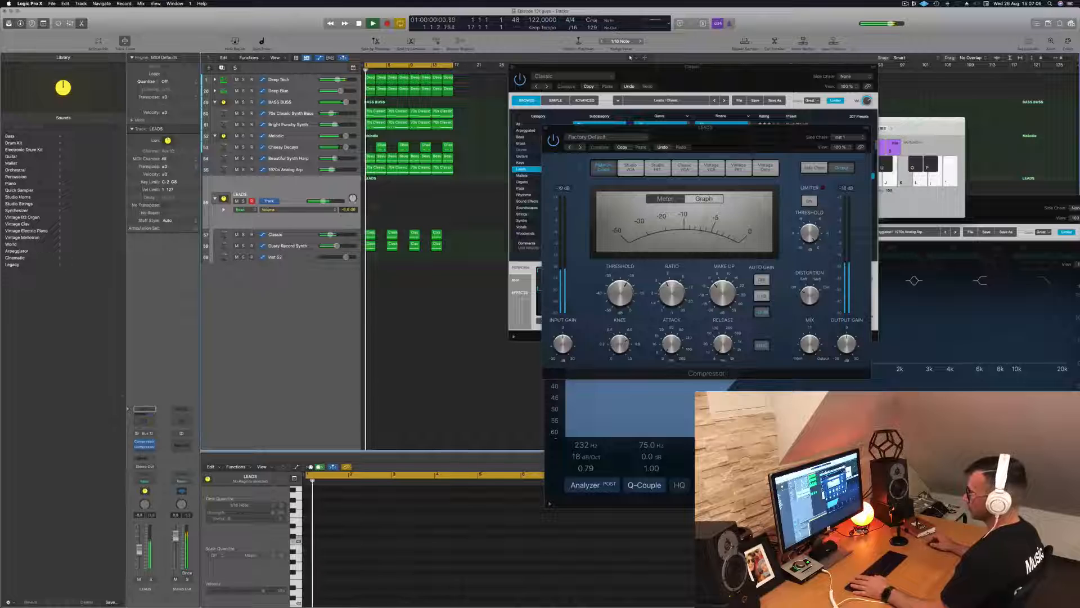
click(145, 416)
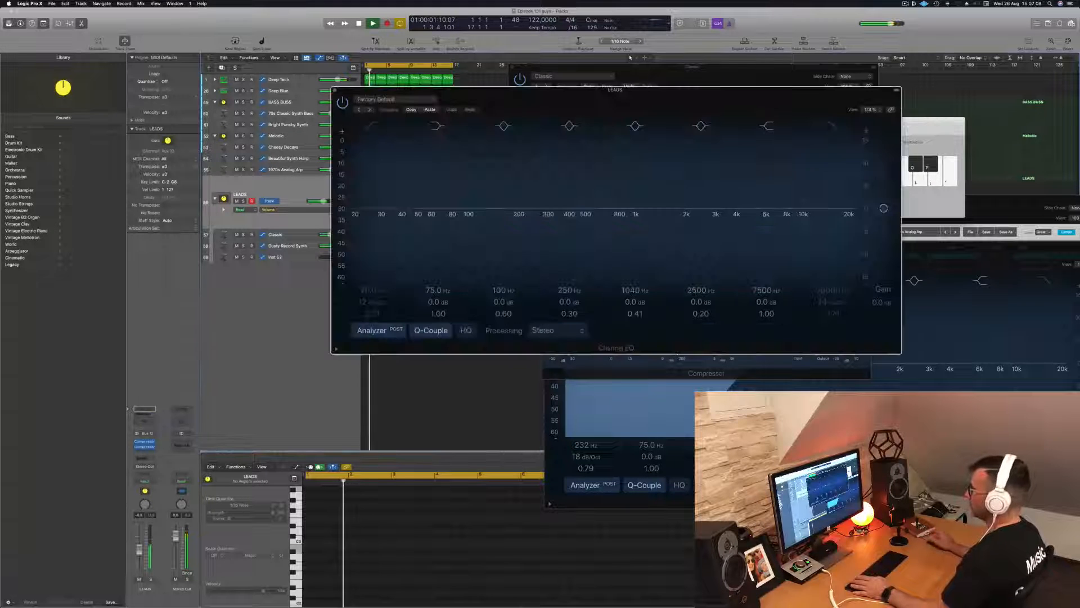
click(371, 127)
drag(352, 221, 573, 220)
key(space)
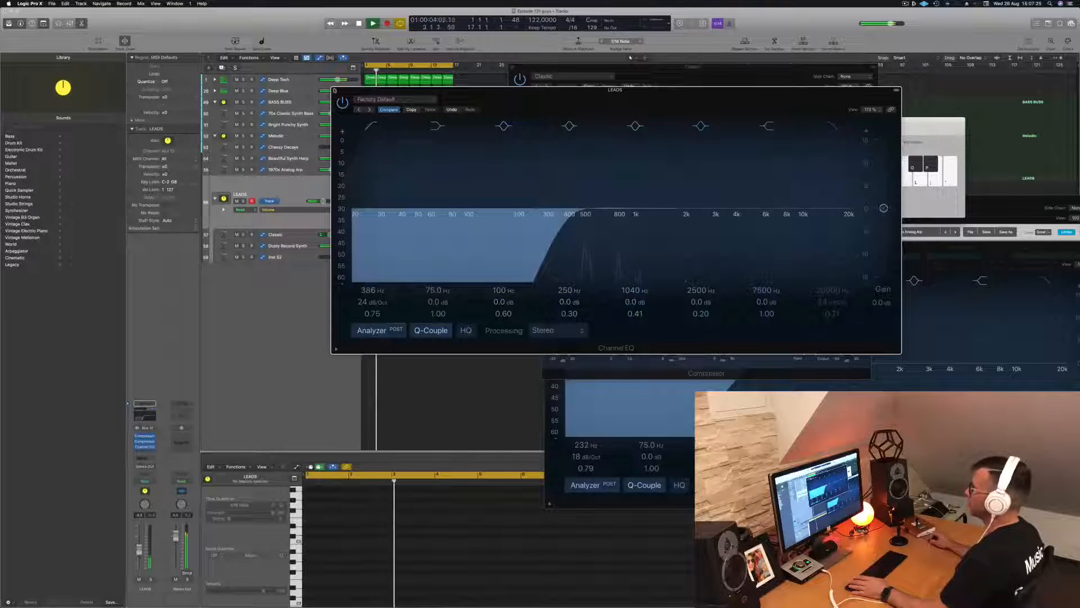
- Close the LEADS EQ and compressor windows, the Classic synth window and the Melodic EQ window
click(334, 90)
drag(726, 133, 839, 127)
click(660, 123)
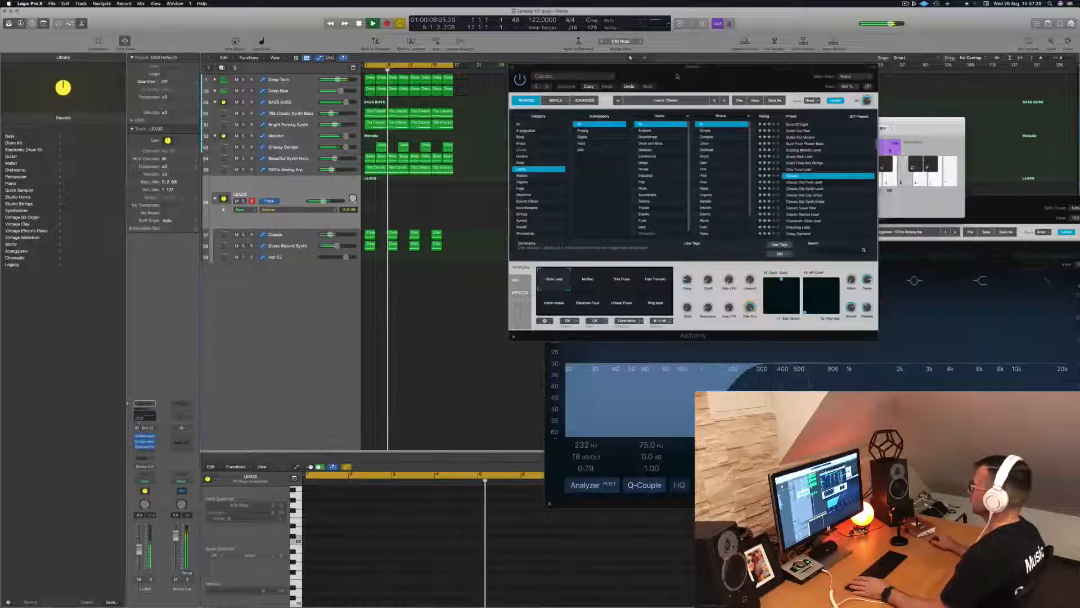
drag(677, 77, 769, 141)
click(604, 131)
drag(832, 120, 879, 112)
drag(552, 247, 516, 240)
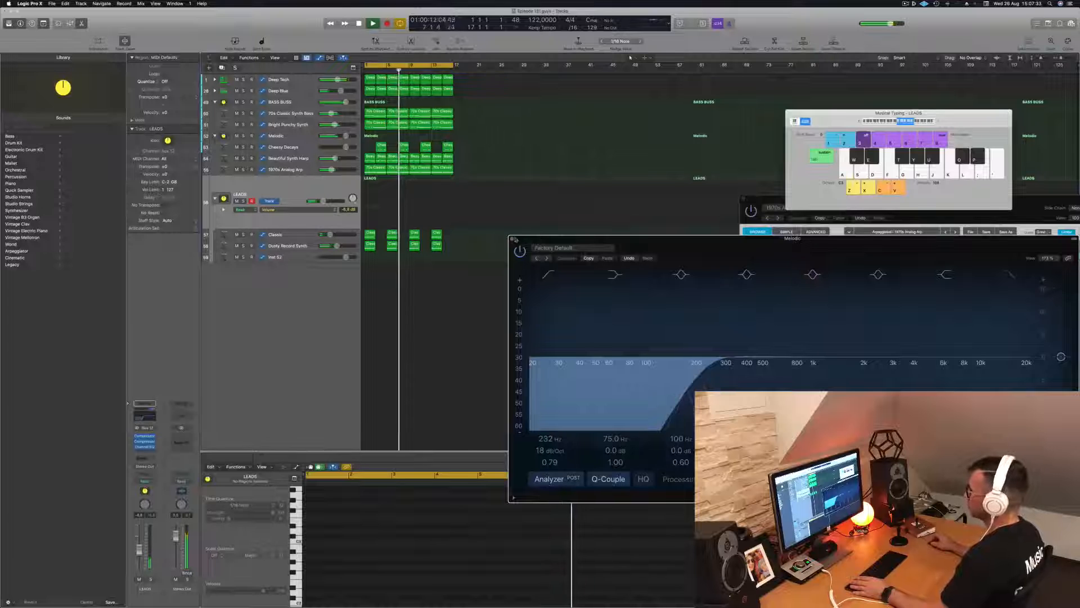
click(512, 239)
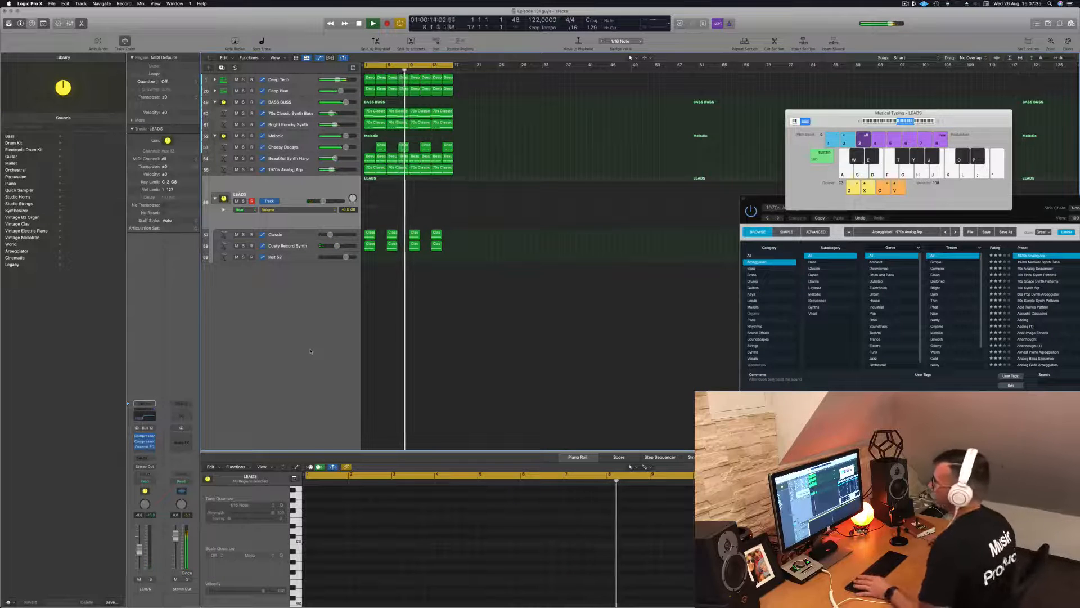
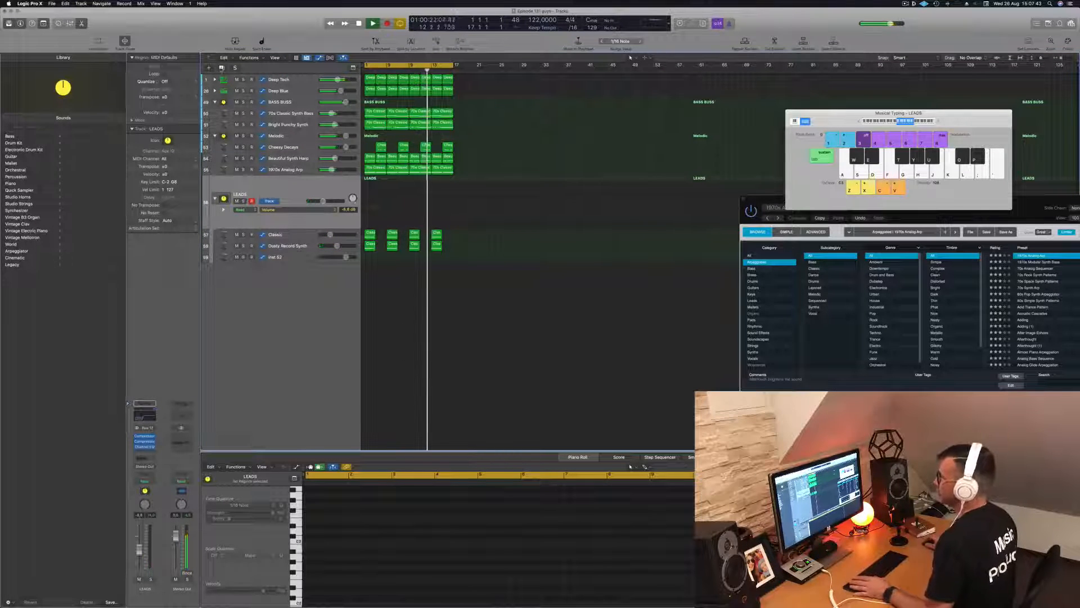
- Duplicate the LEADS stack with its tracks and open Alchemy on the copied Classic track
click(222, 68)
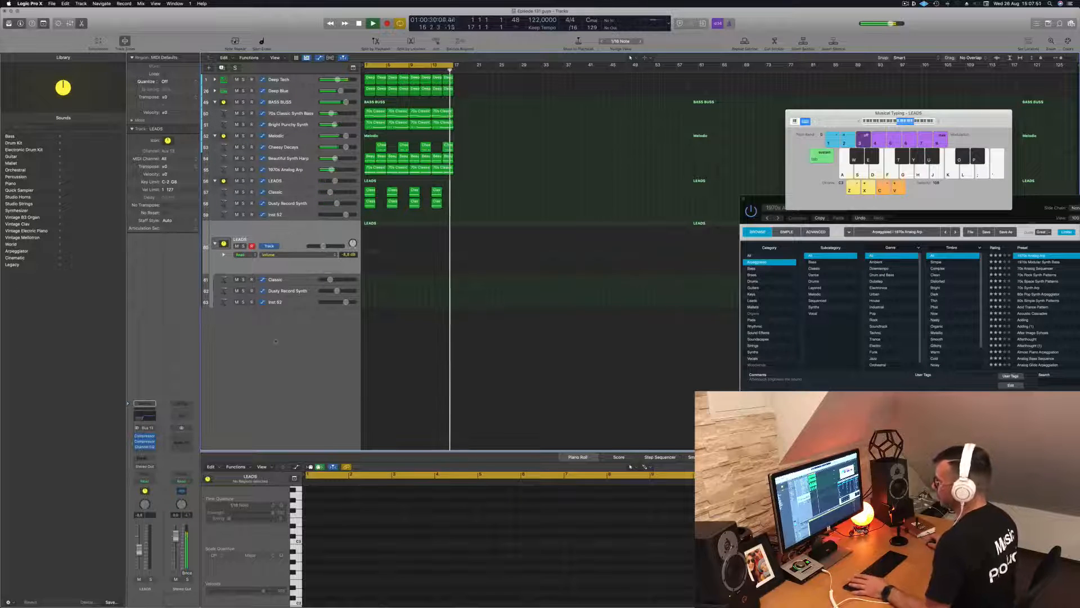
click(293, 281)
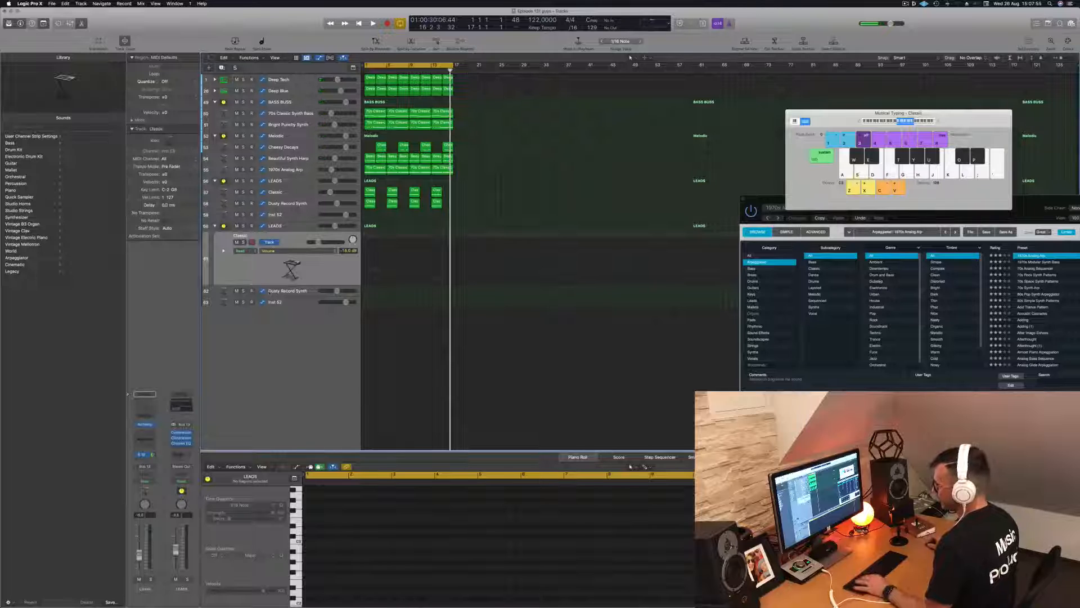
click(145, 425)
drag(549, 94, 614, 86)
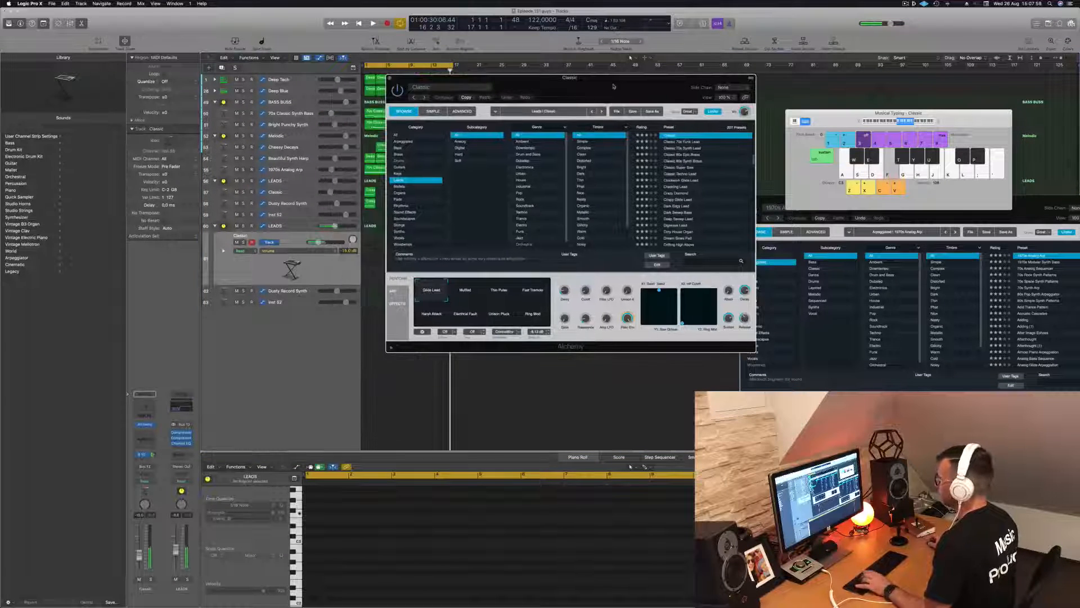
- Load the Air Vent Impact preset from Alchemy's Sound Effects category and audition its Metal Tube and Large Impact variations
click(391, 135)
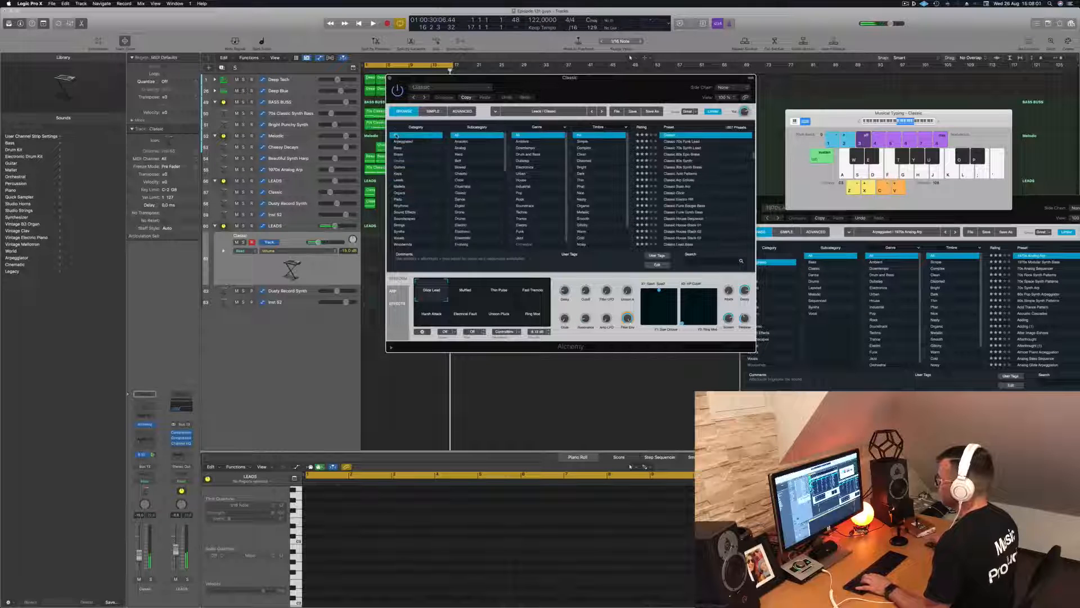
scroll(477, 199, down, 10)
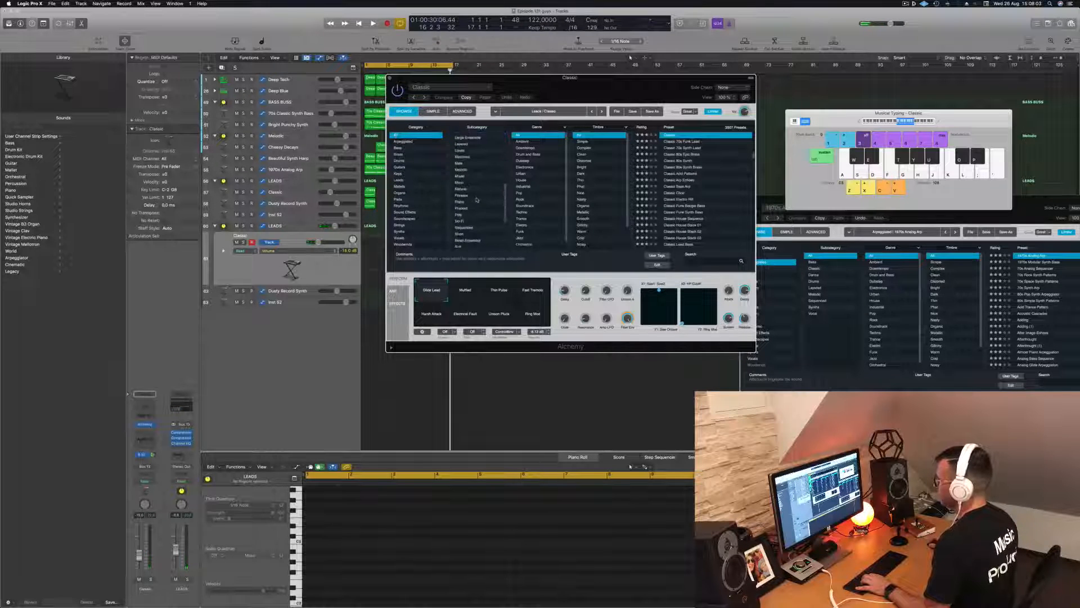
click(406, 213)
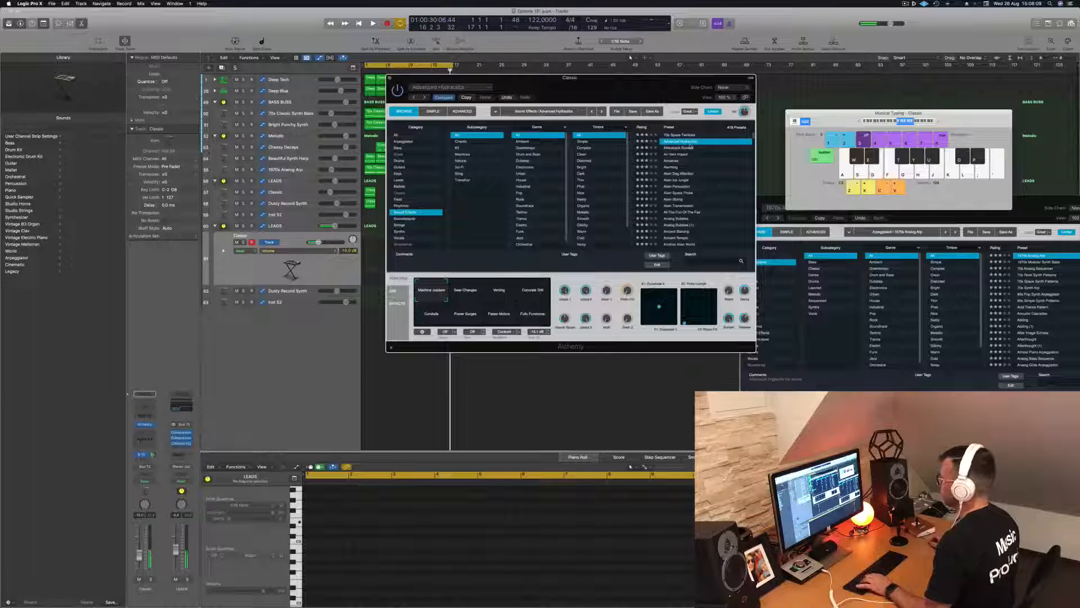
click(678, 154)
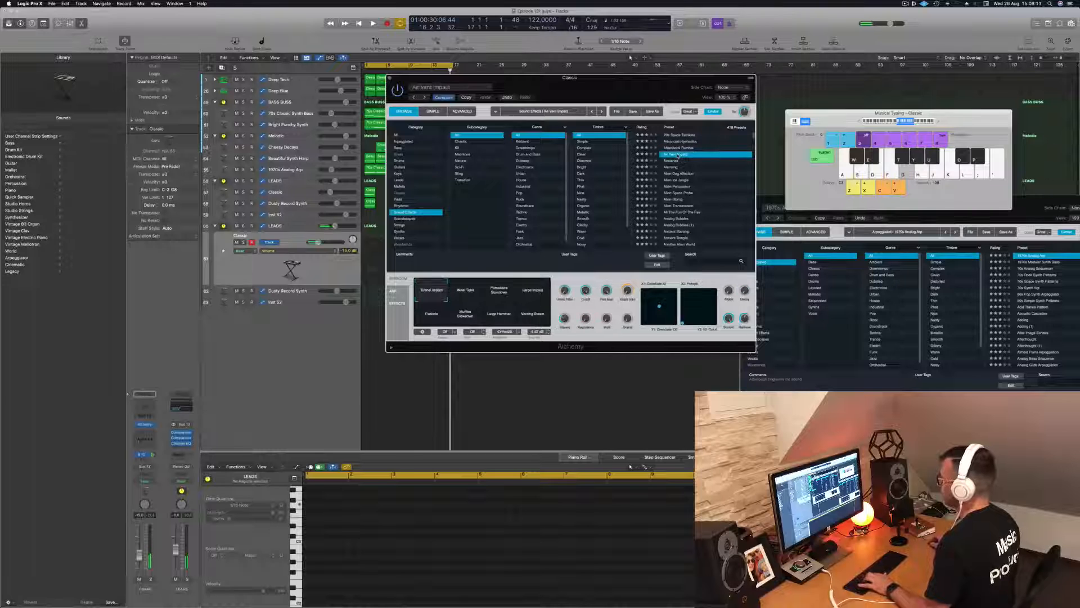
click(470, 292)
key(semicolon)
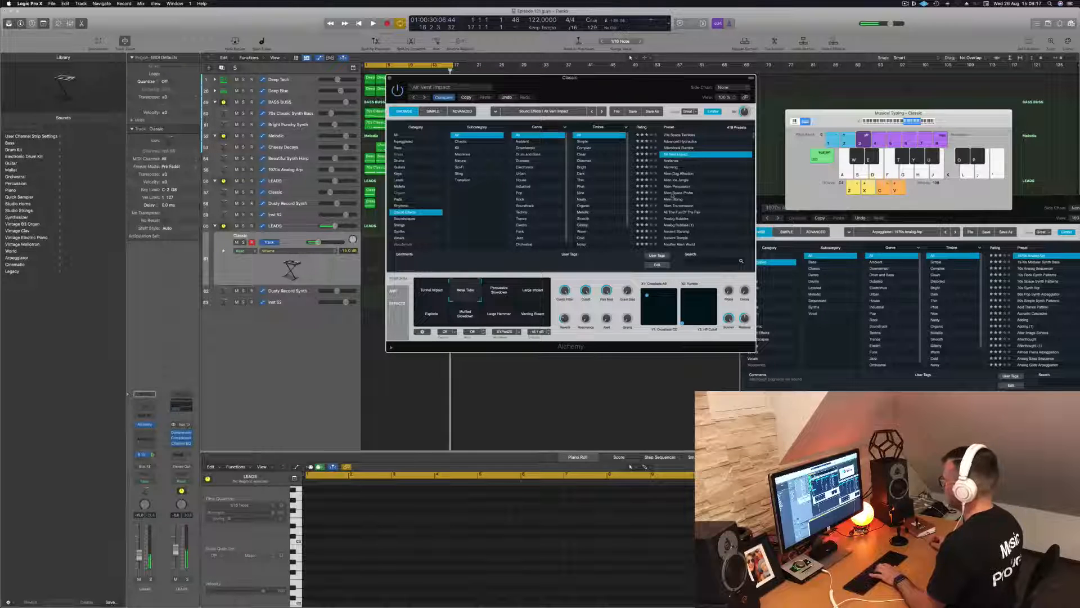
click(534, 291)
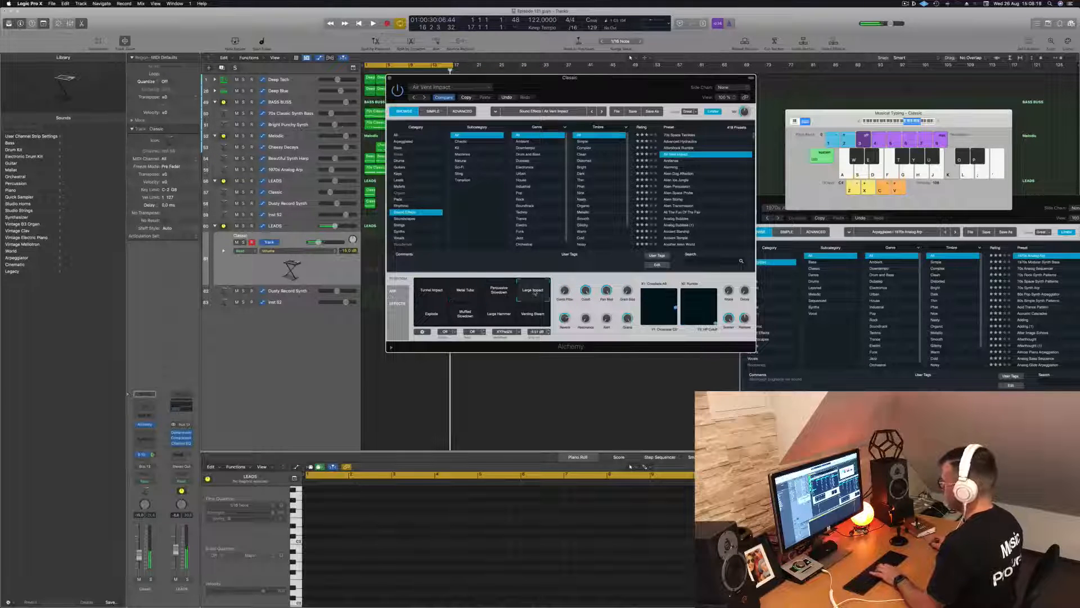
- Audition Air Vent Impact's Explode, Muffled Slowdown and Large Hammer variations and return to Large Impact
click(434, 317)
click(466, 314)
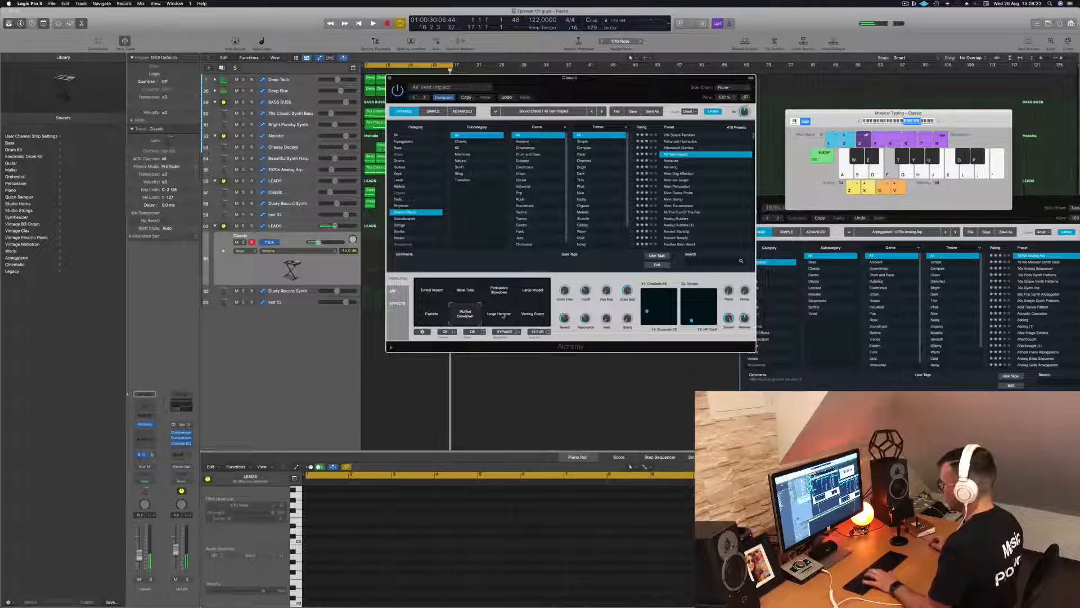
click(499, 314)
key(j)
key(k)
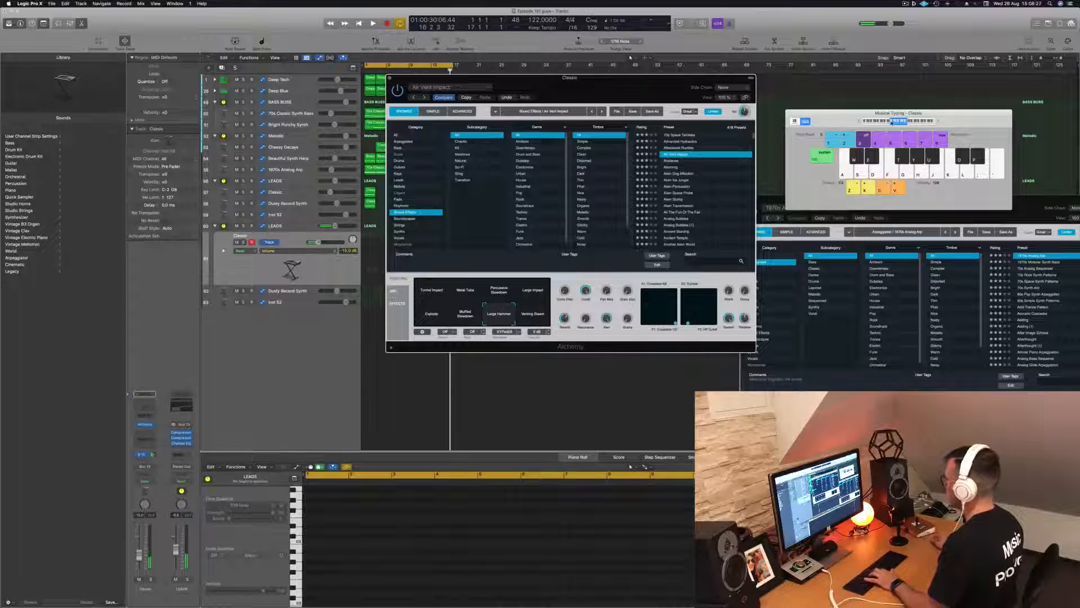
click(525, 291)
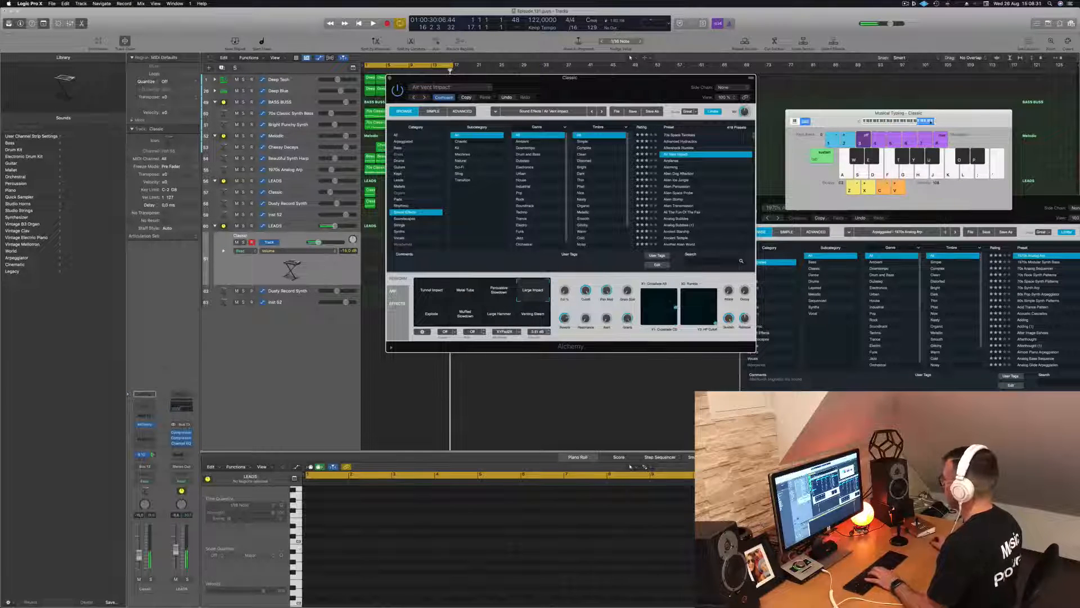
- Move the Alchemy window clear of the regions and record a short take on the copied Classic track from the project start
drag(639, 86, 889, 81)
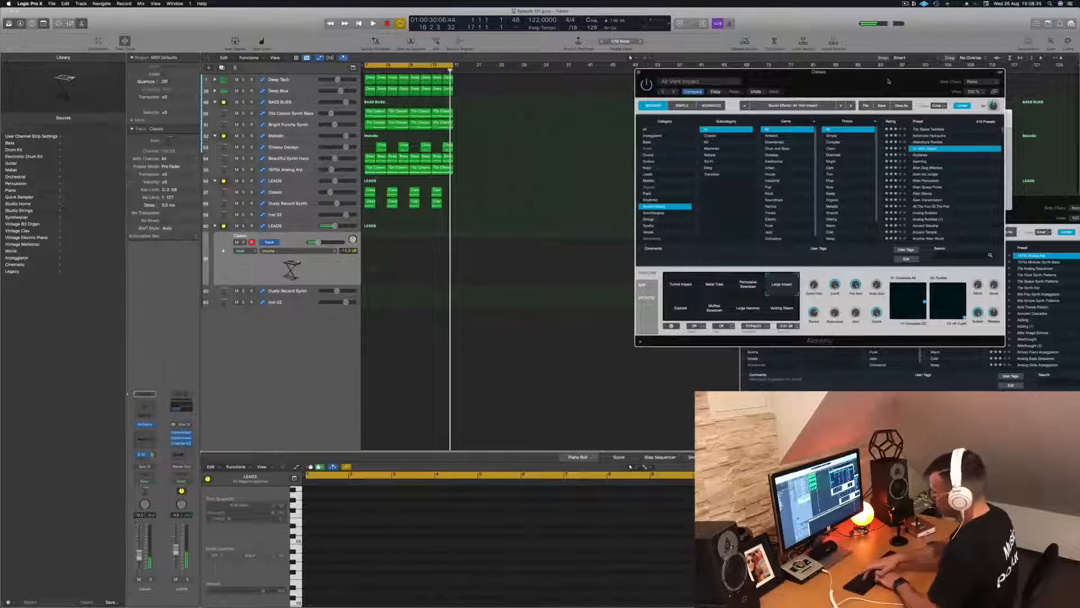
key(Return)
key(space)
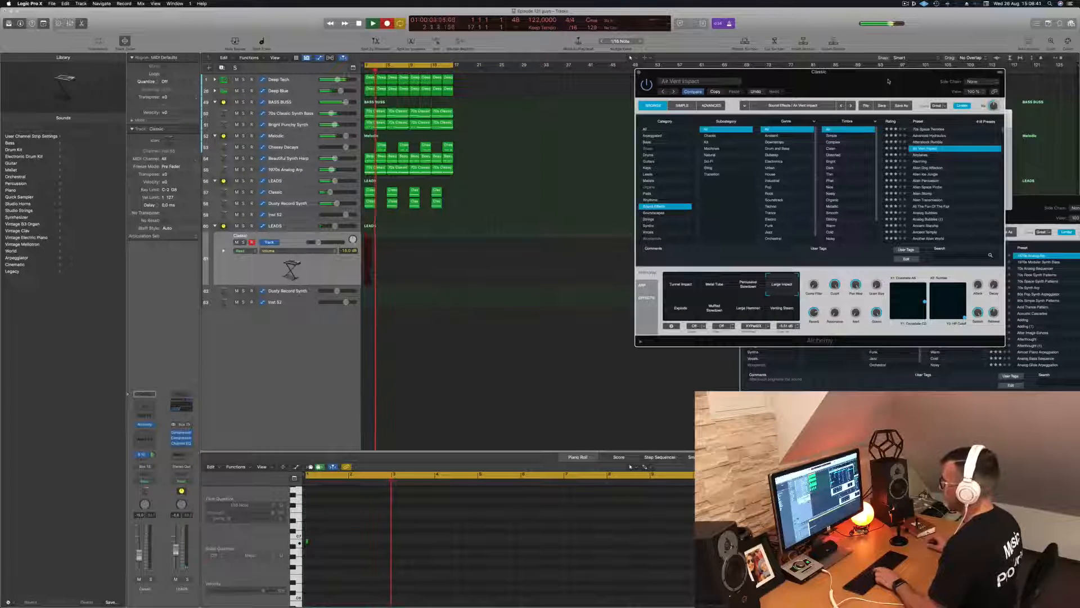
key(space)
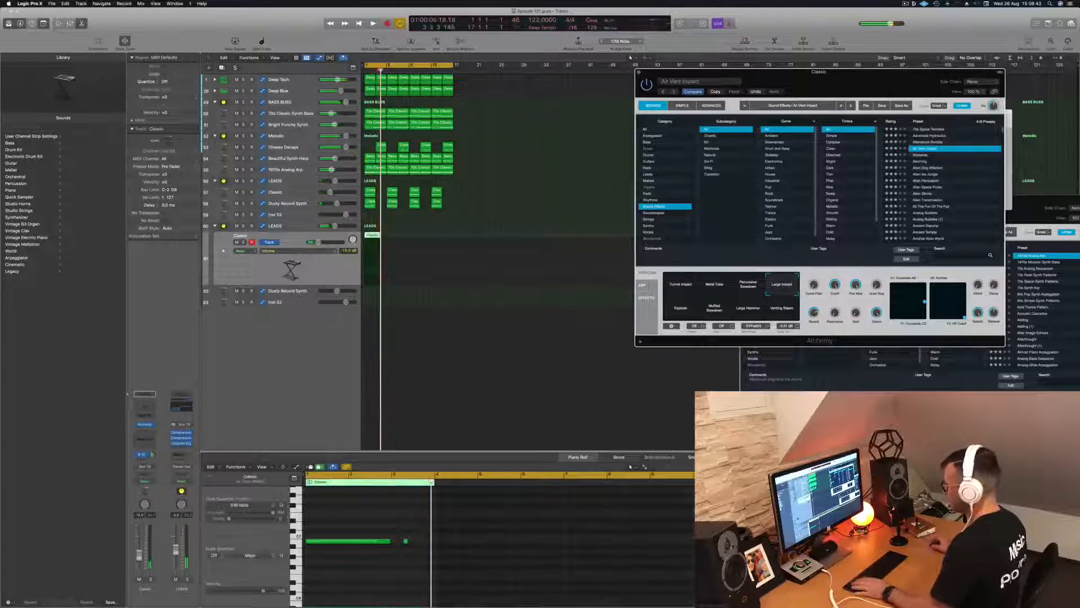
- Delete the short stray note from the recorded Classic region, move the long note to bar 3 and play it back
click(405, 540)
drag(361, 543, 446, 544)
key(space)
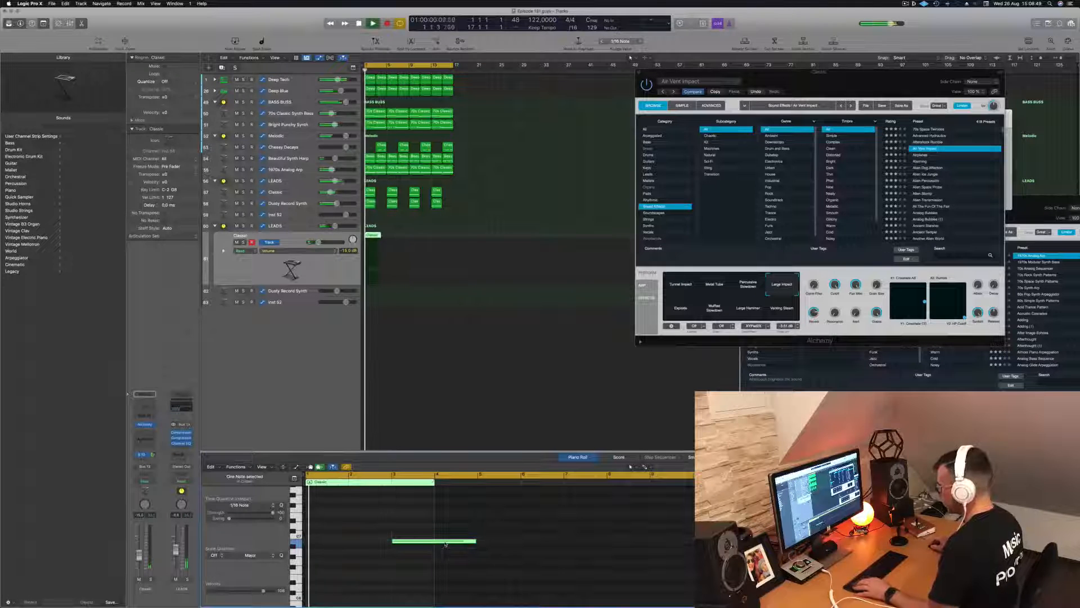
scroll(423, 528, left, 5)
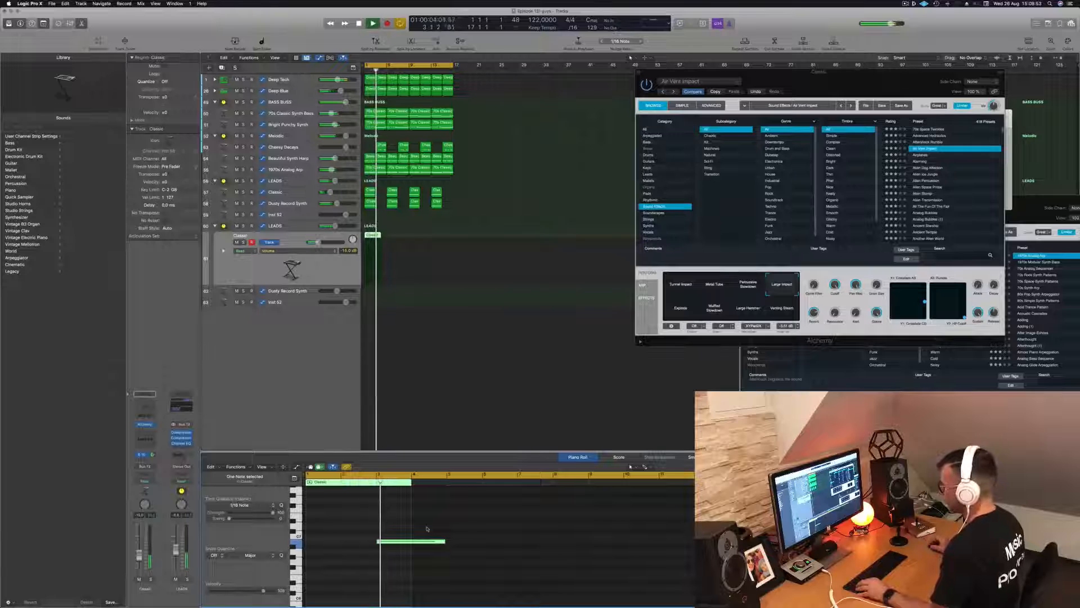
scroll(441, 524, left, 2)
key(space)
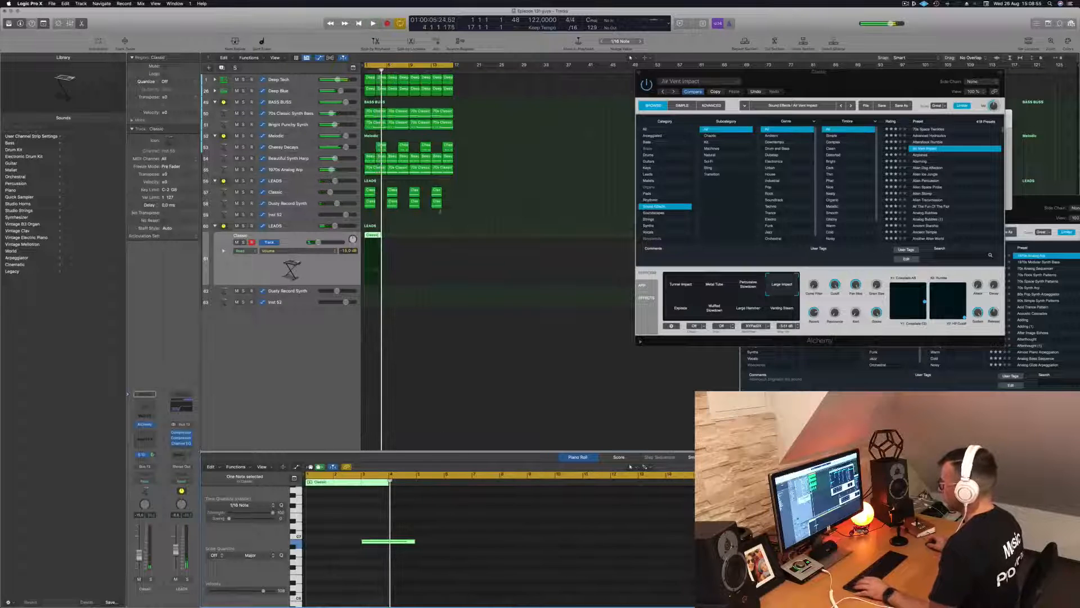
- Extend the recorded Classic region to bar 9 and copy its note to bar 7 during playback
drag(380, 235, 409, 235)
key(space)
click(401, 541)
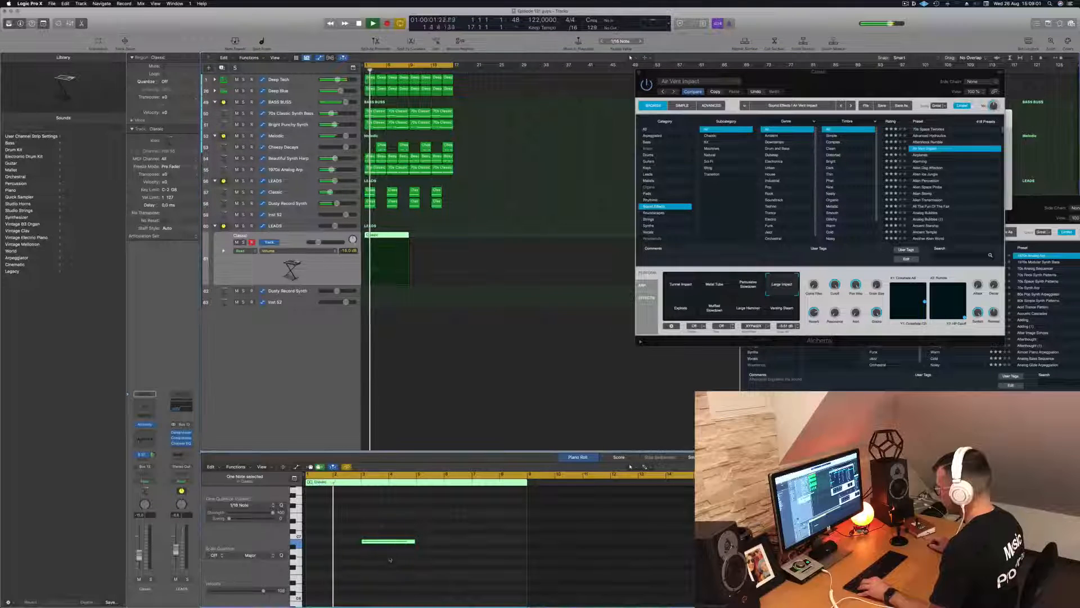
drag(394, 541, 505, 542)
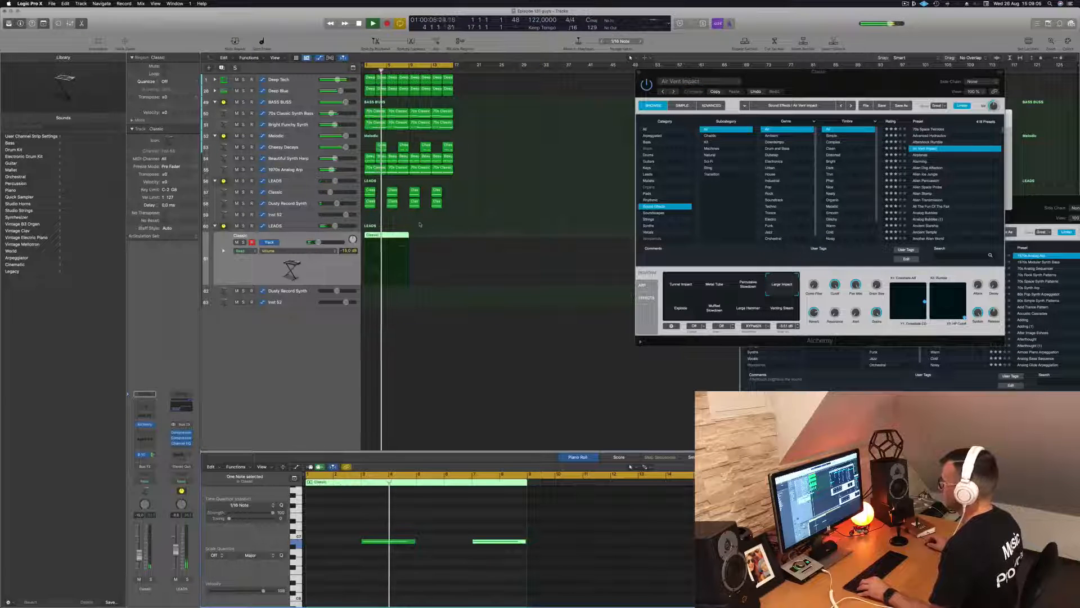
- Copy the Classic region to bar 9, save the project, select both of the track's regions and stop playback
drag(398, 237, 454, 238)
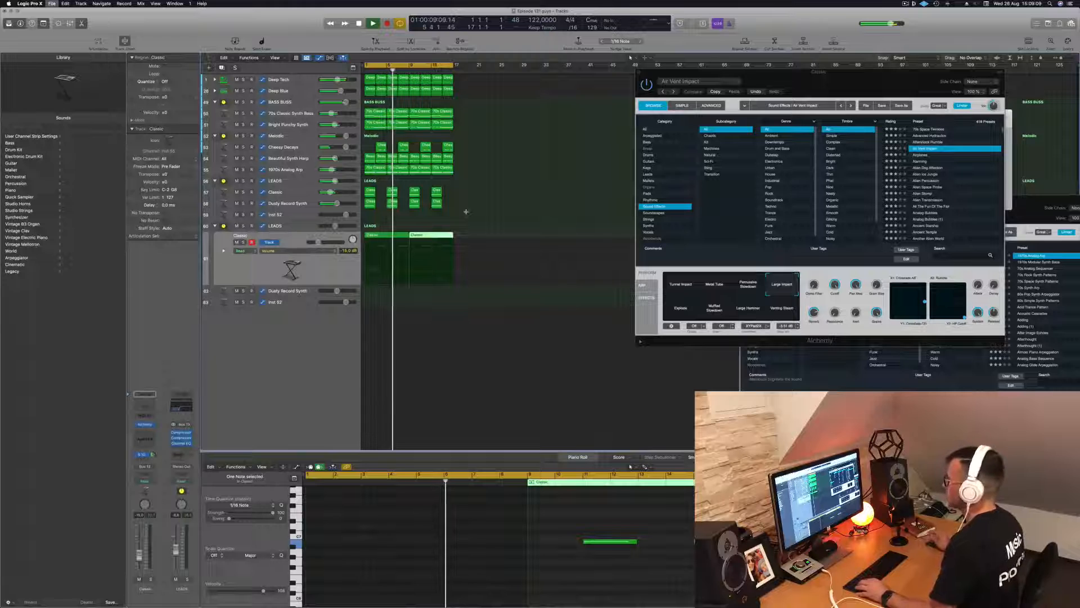
key(super+s)
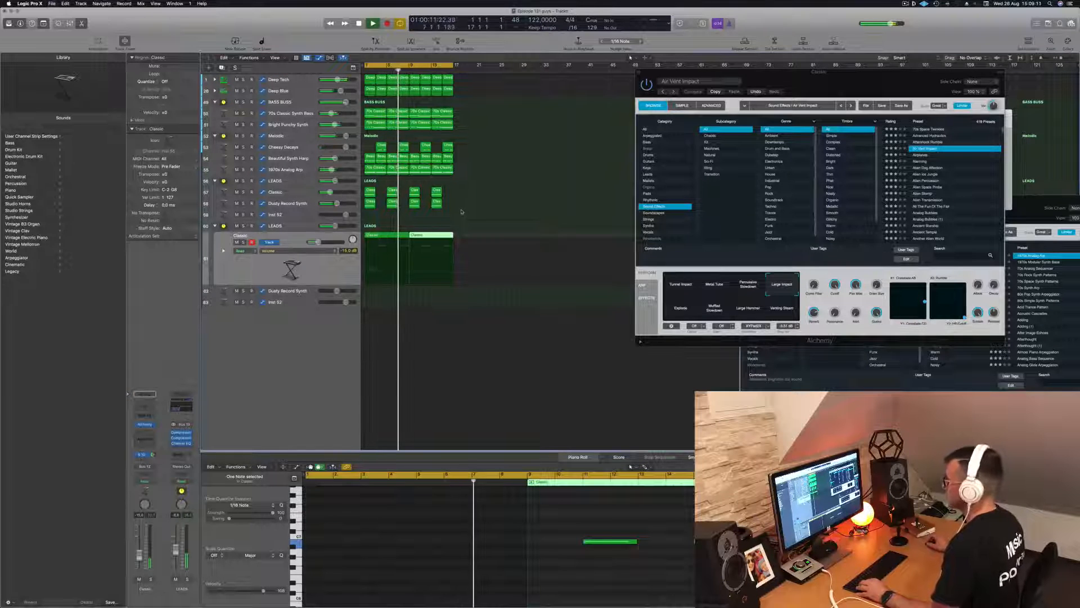
click(319, 277)
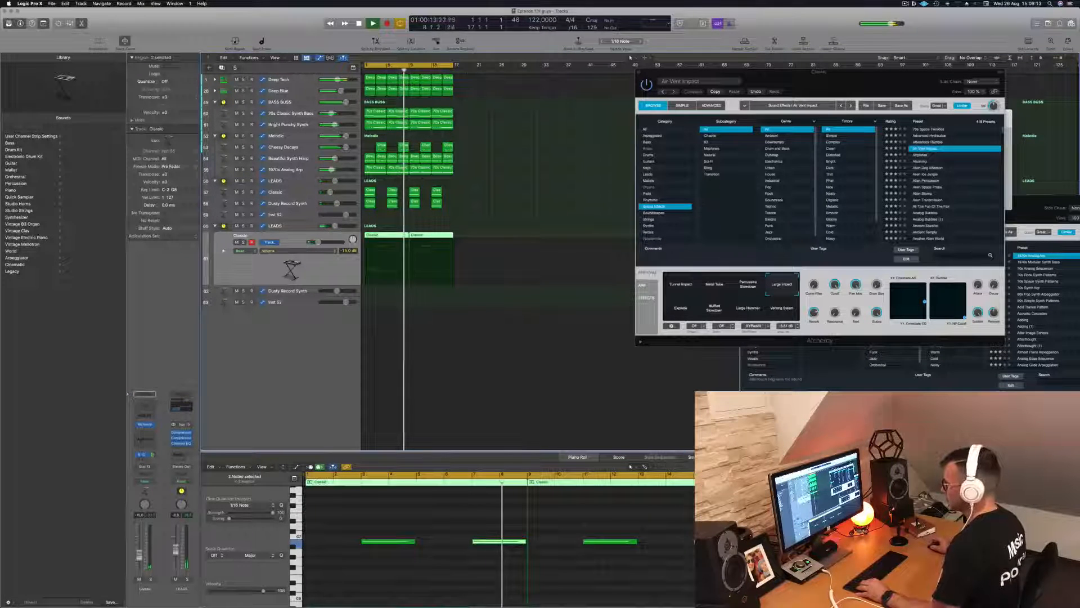
key(space)
- Show Musical Typing and browse Alchemy's Sound Effects presets, trying several such as Ring-O-Stars and loading Rise Above
key(super+k)
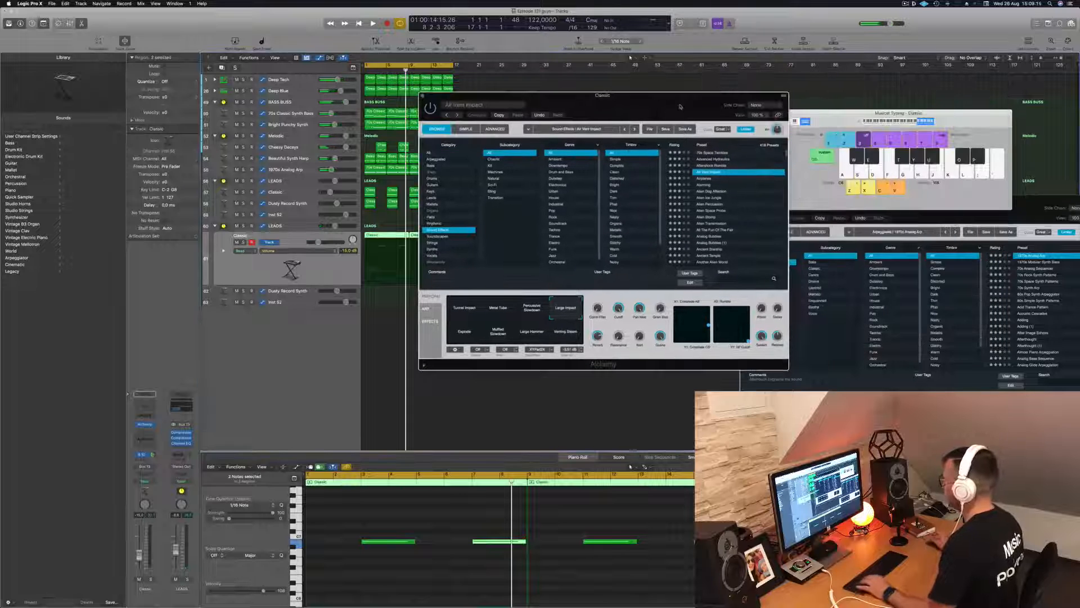
scroll(713, 209, down, 20)
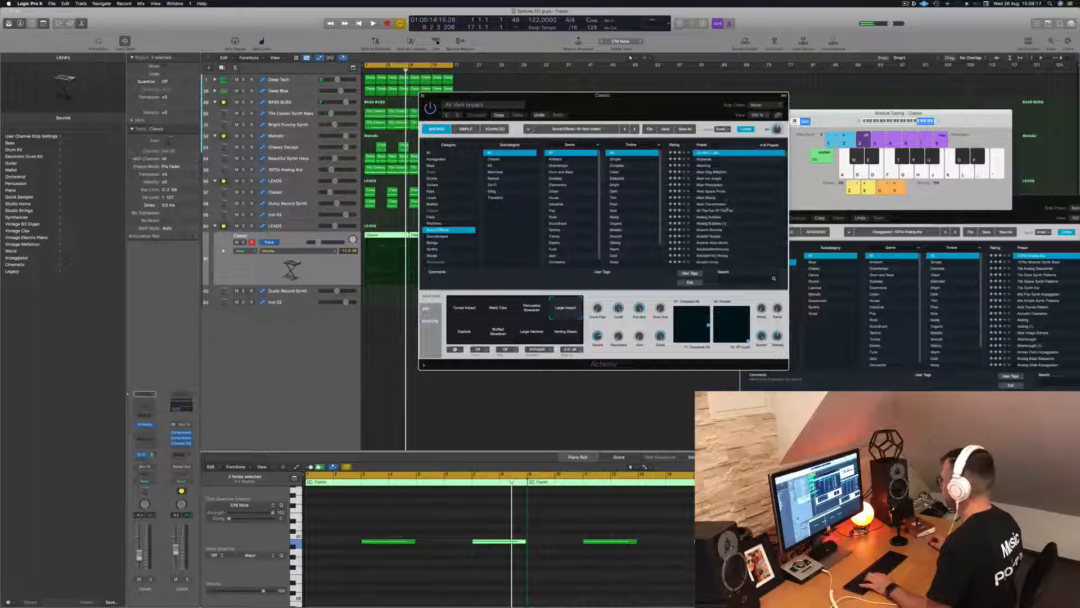
drag(785, 174, 779, 267)
scroll(750, 231, up, 10)
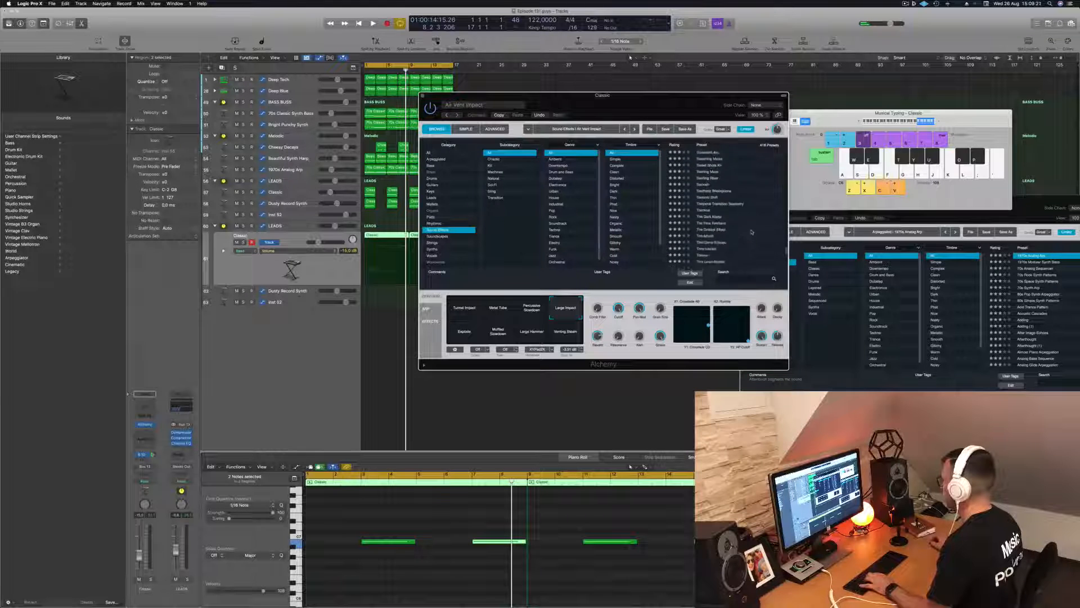
scroll(751, 231, up, 8)
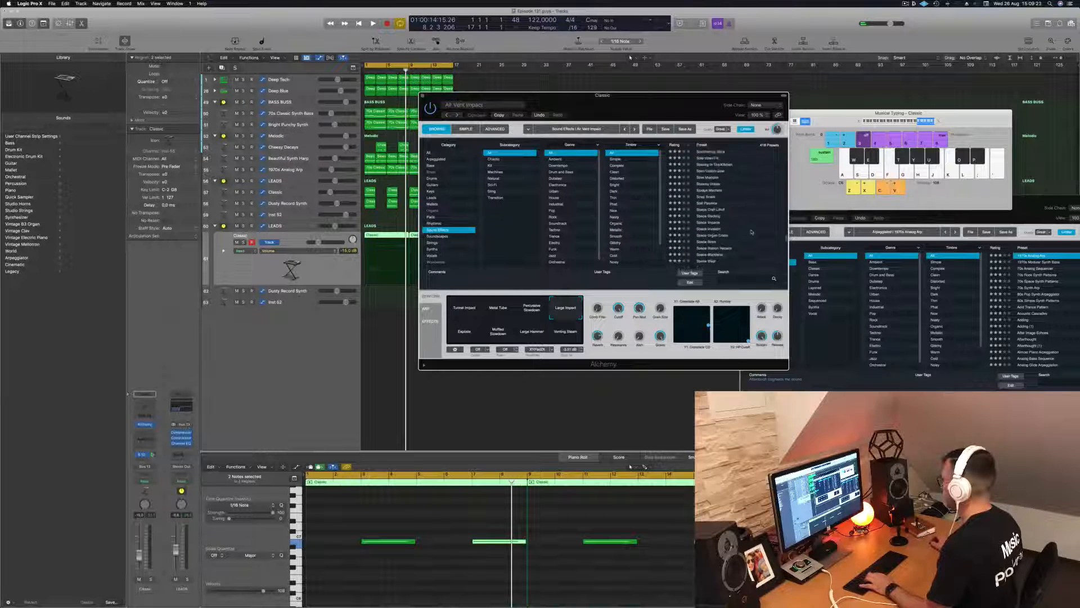
scroll(751, 232, down, 1)
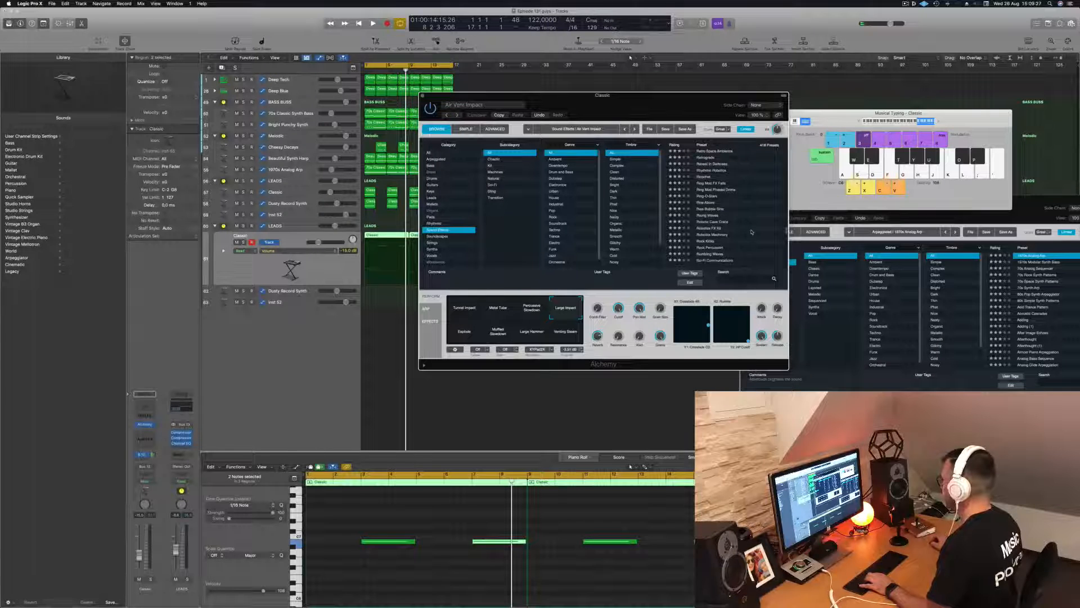
click(708, 170)
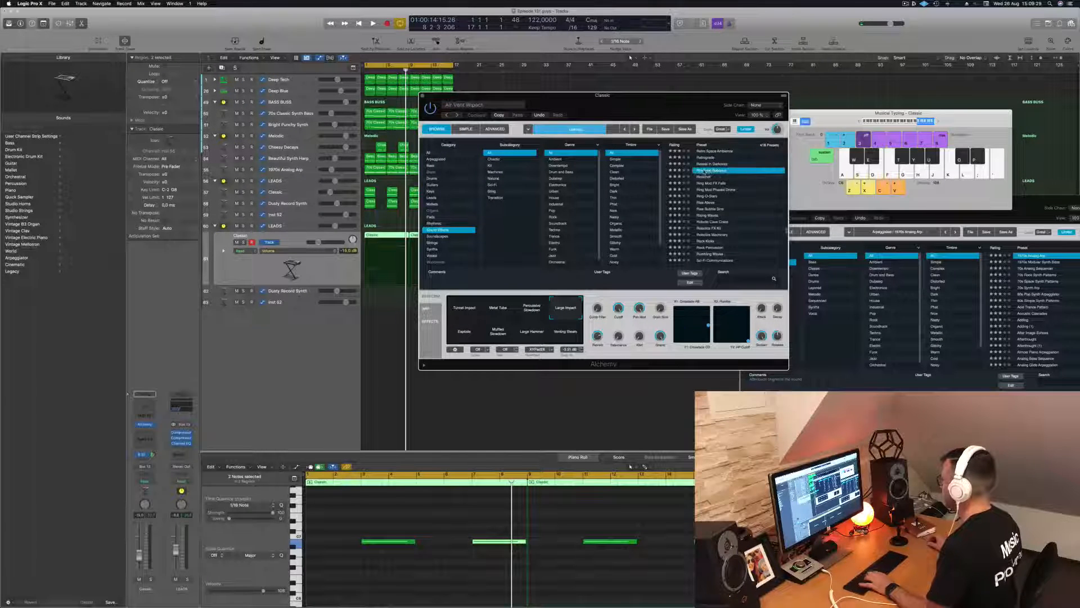
click(703, 176)
click(706, 183)
click(706, 196)
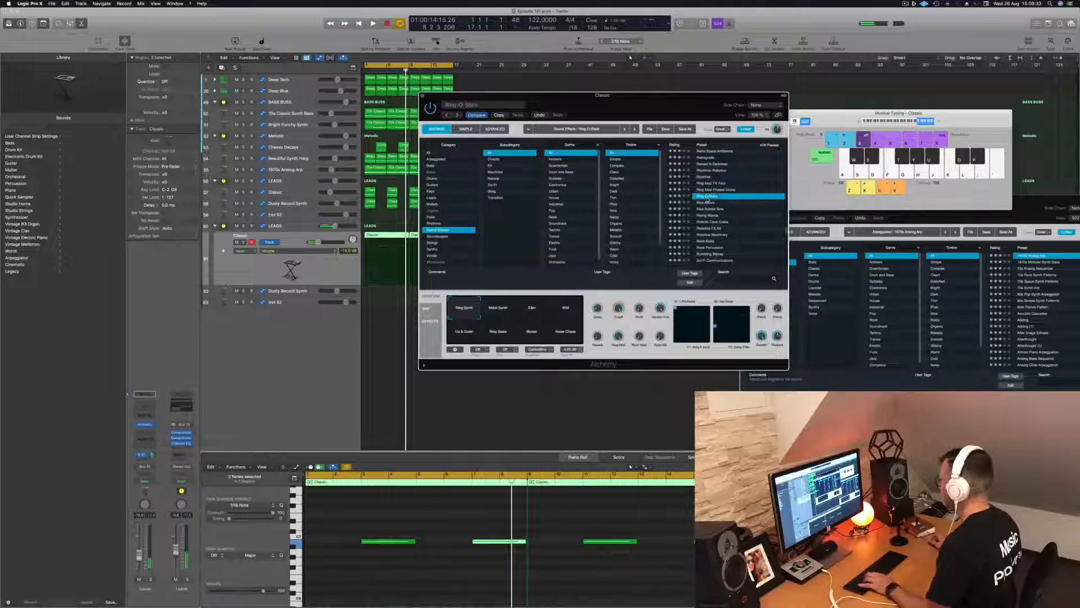
click(707, 203)
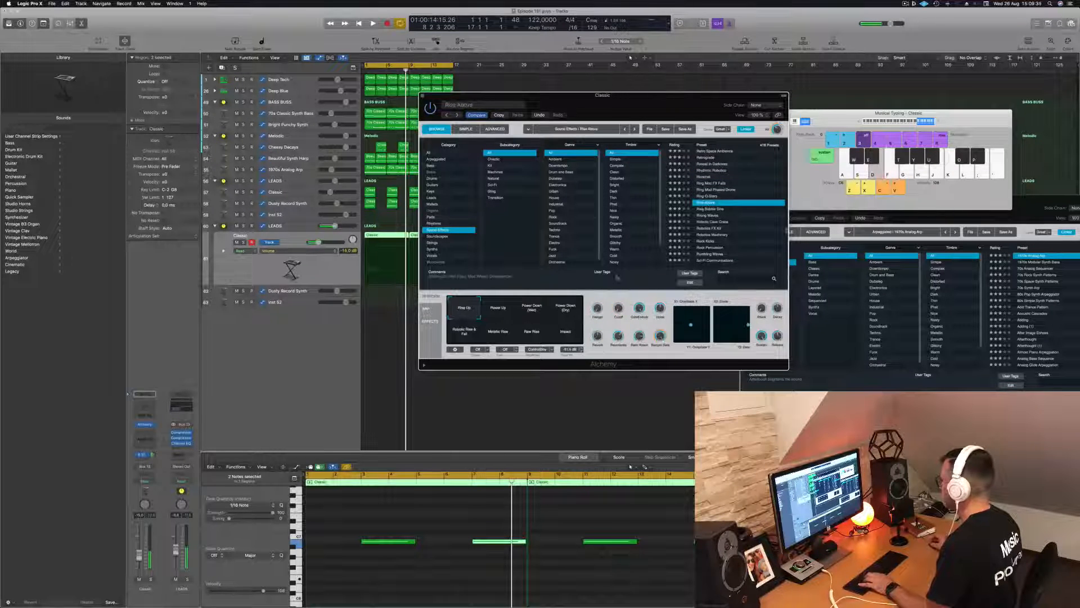
- Audition Rise Above's Power Up, Power Down (Dry), Impact, Raw Rise and Robotic Rise & Fall variations and select Metallic Rise
click(509, 308)
click(565, 309)
click(565, 333)
click(532, 333)
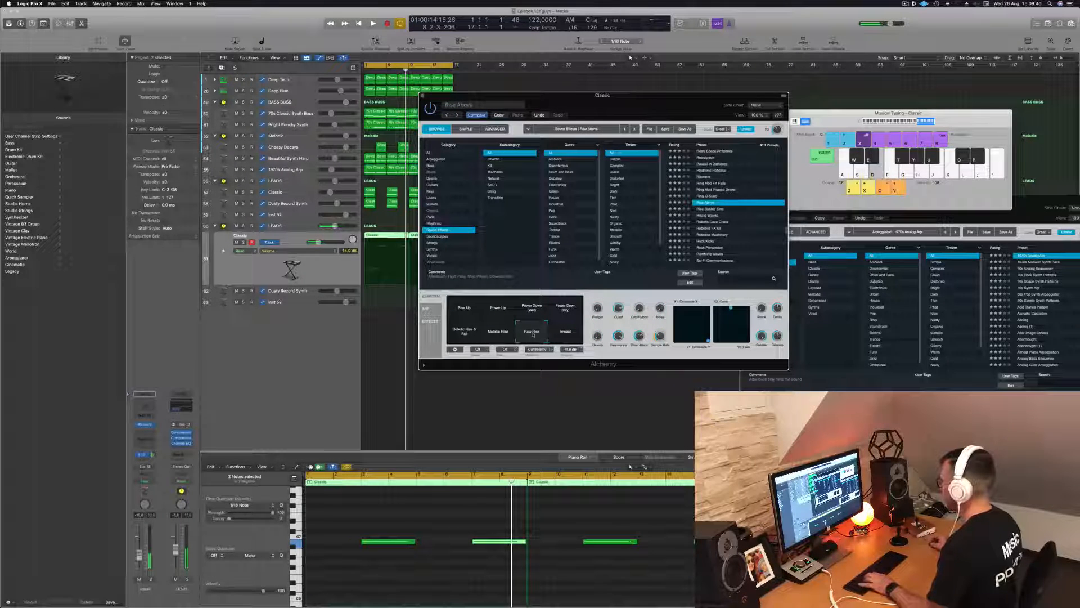
click(493, 335)
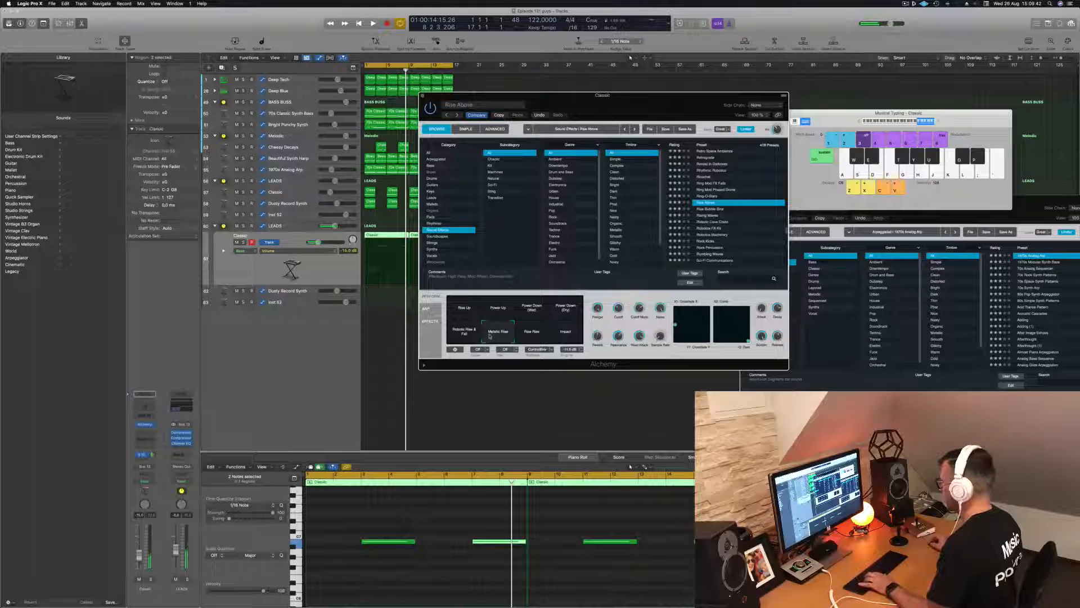
click(456, 335)
click(497, 336)
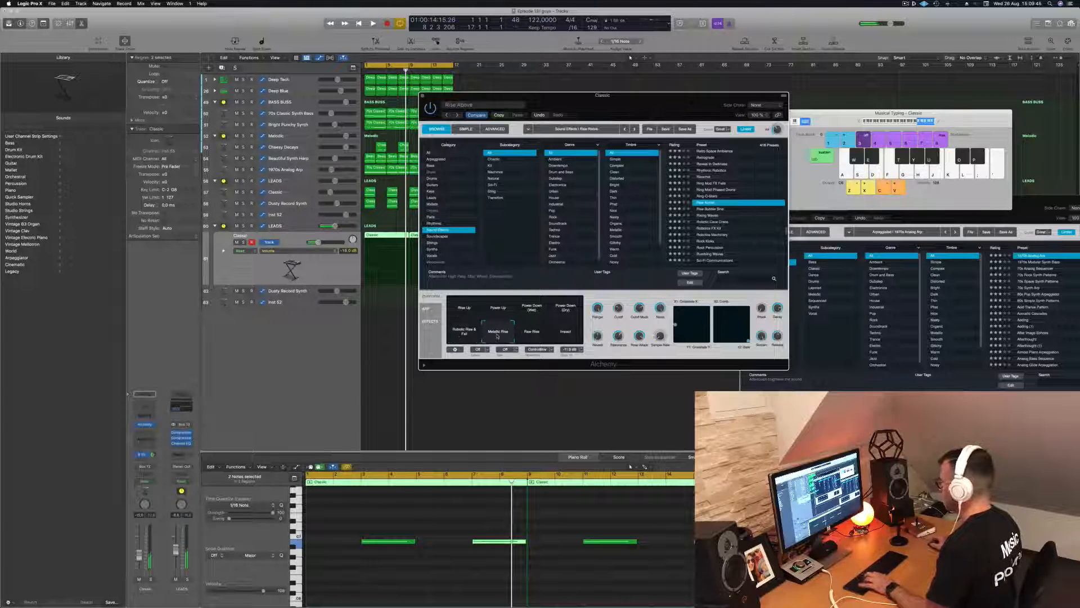
- Copy the first Classic region onto the Dusty Record Synth track in the duplicated stack at bar 1 and play it
click(392, 292)
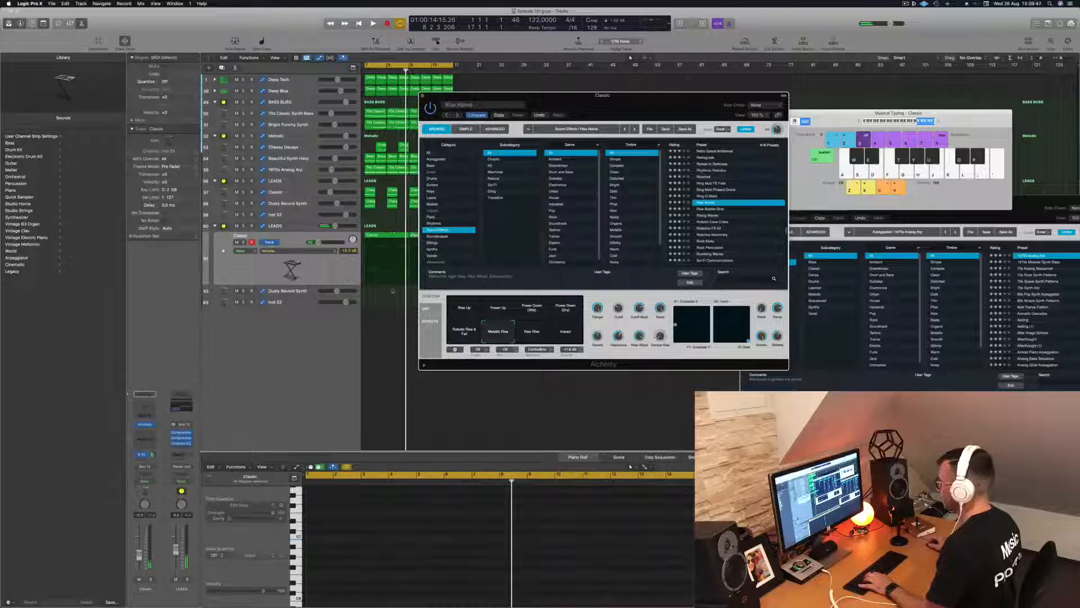
click(388, 237)
drag(388, 237, 383, 294)
key(space)
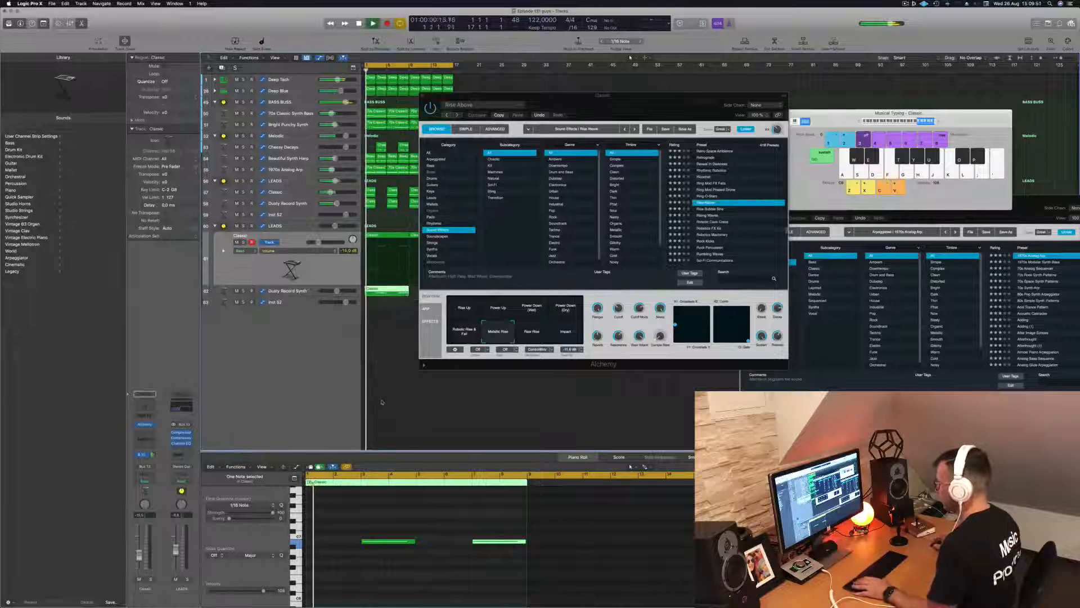
- Shift both notes of the copied region earlier so the first starts at bar 1 and the second at bar 5, and play them
drag(371, 524, 535, 585)
key(alt+Left)
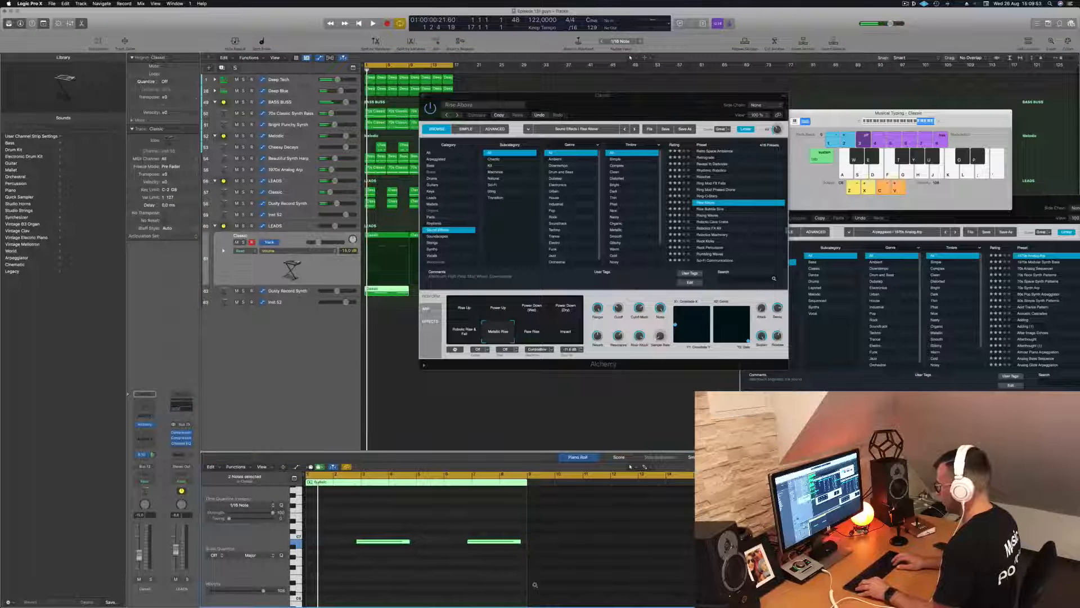
key(alt+Left)
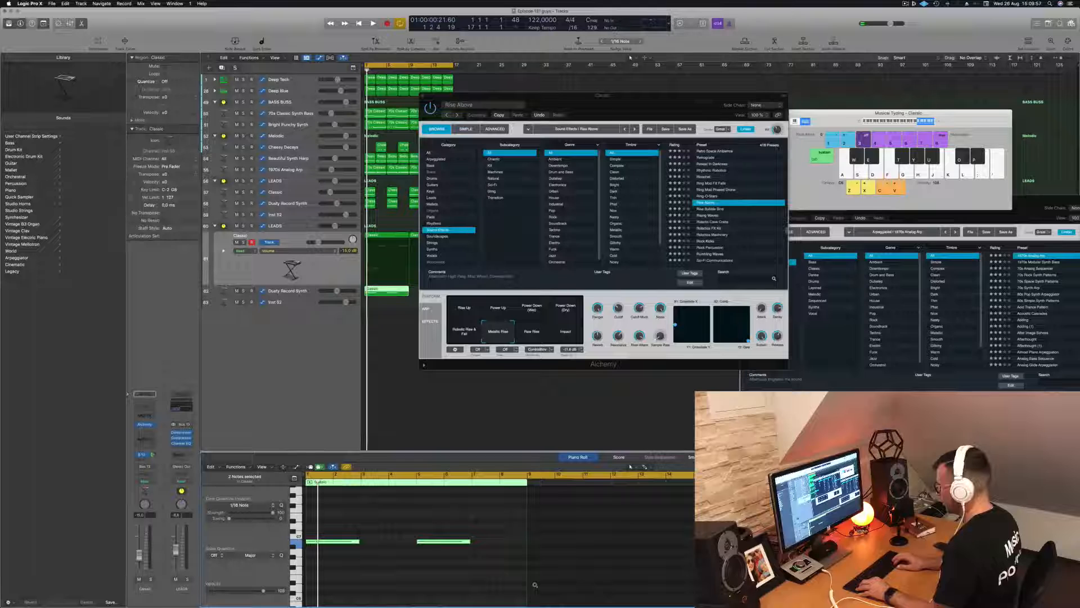
key(space)
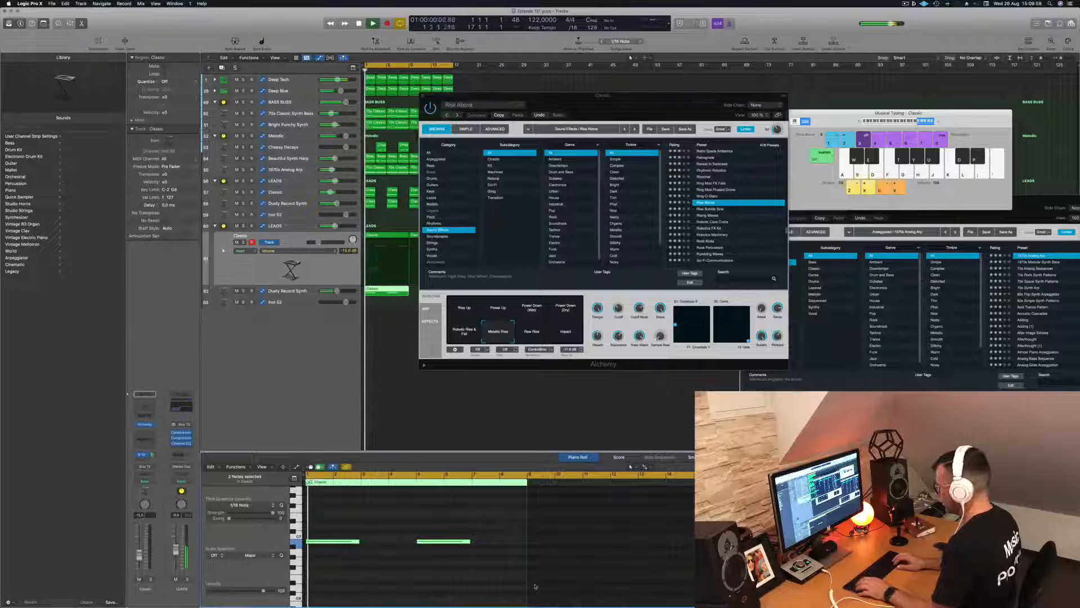
key(space)
- Transpose both notes of the copied region down two octaves and play it back with its Dusty Record Synth track selected
key(super+a)
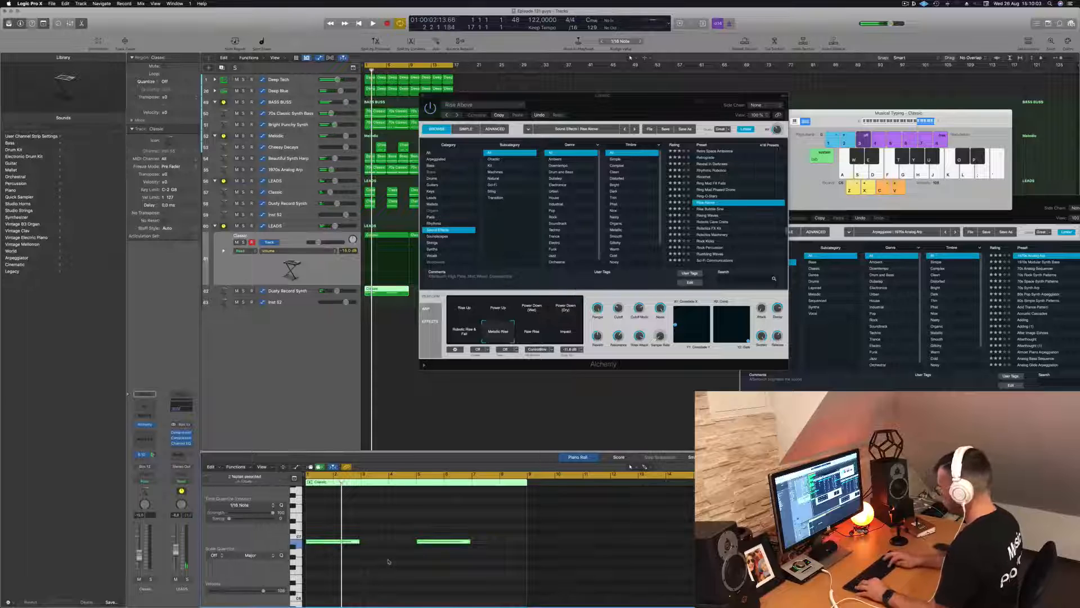
key(alt+shift+Down)
key(alt+shift+Down)
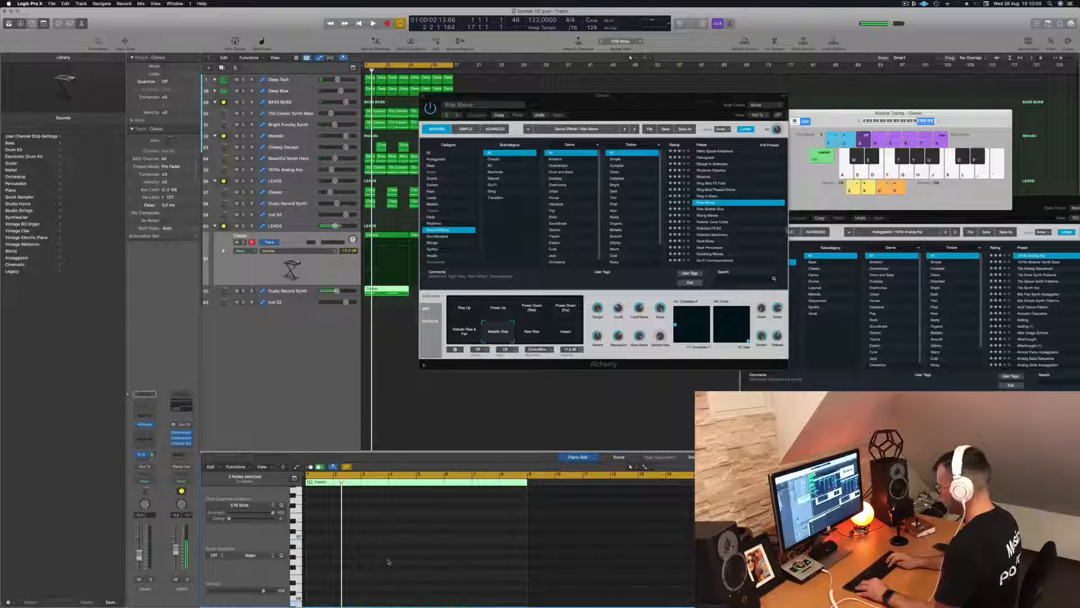
key(Return)
key(space)
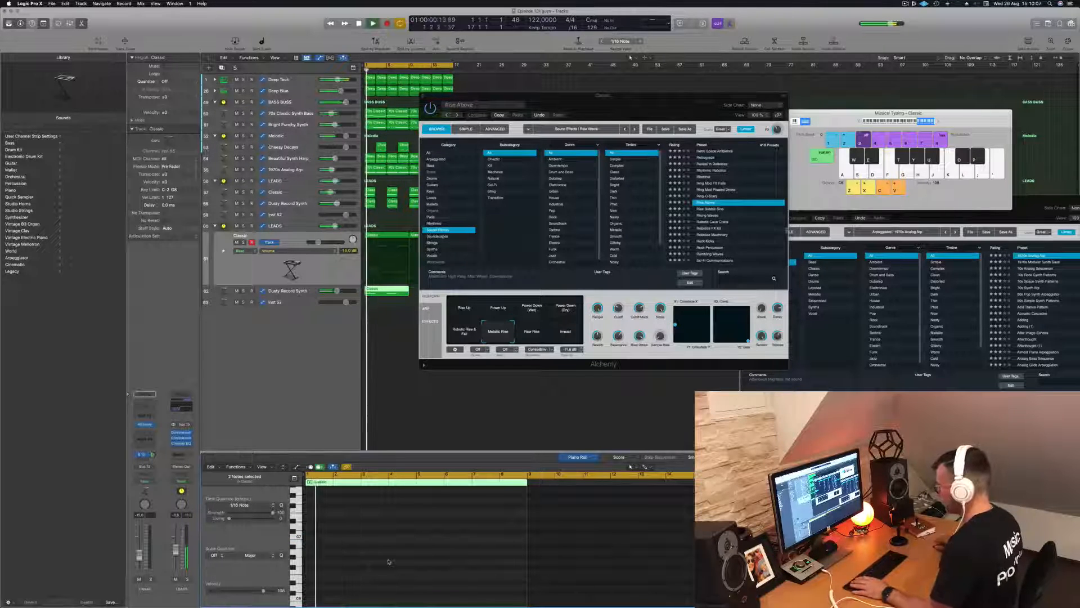
click(386, 290)
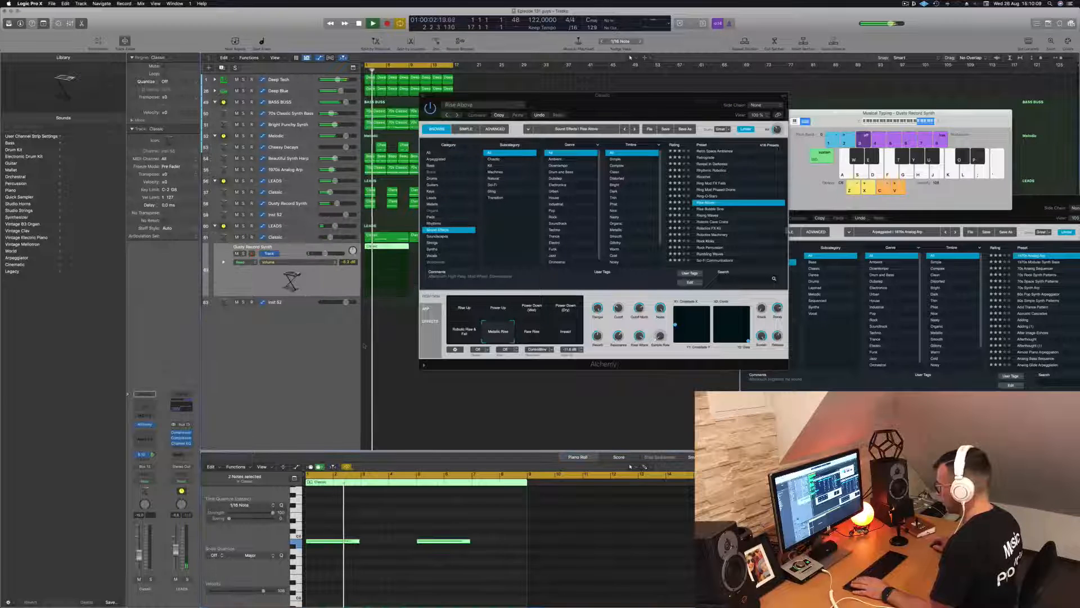
click(386, 537)
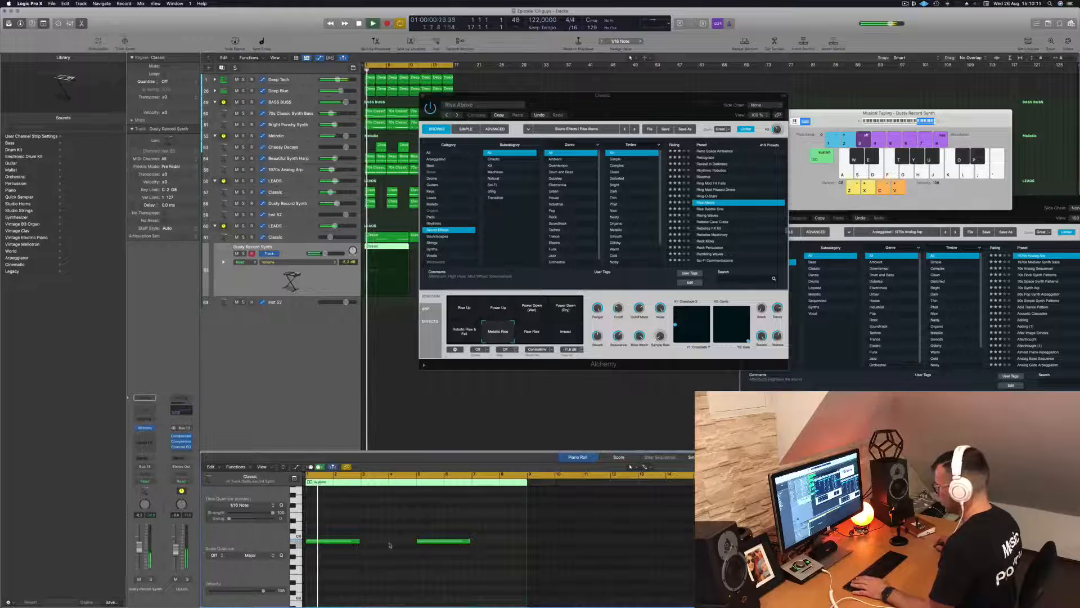
- Solo the Dusty Record Synth track in the duplicated stack and audition Rise Above's Robotic Rise & Fall and Metallic Rise variations
key(space)
key(space)
click(150, 579)
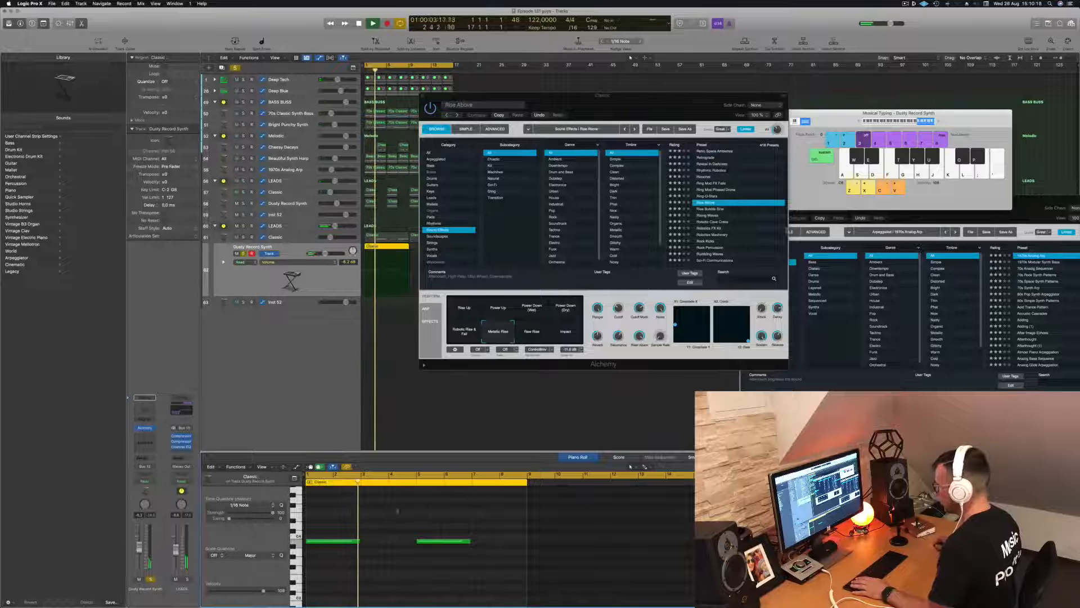
key(space)
click(466, 333)
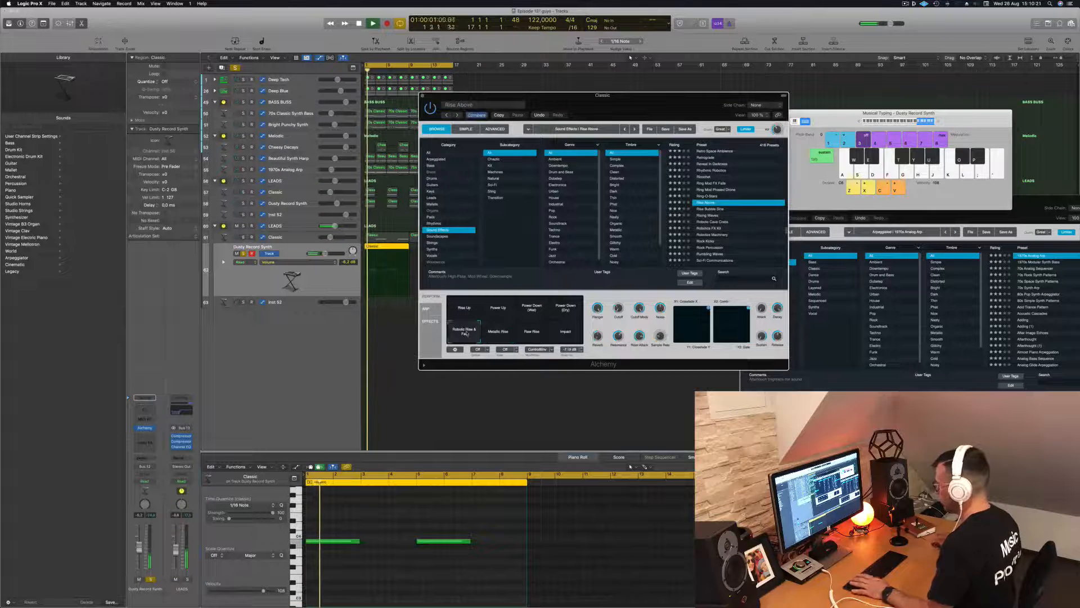
click(490, 335)
click(334, 277)
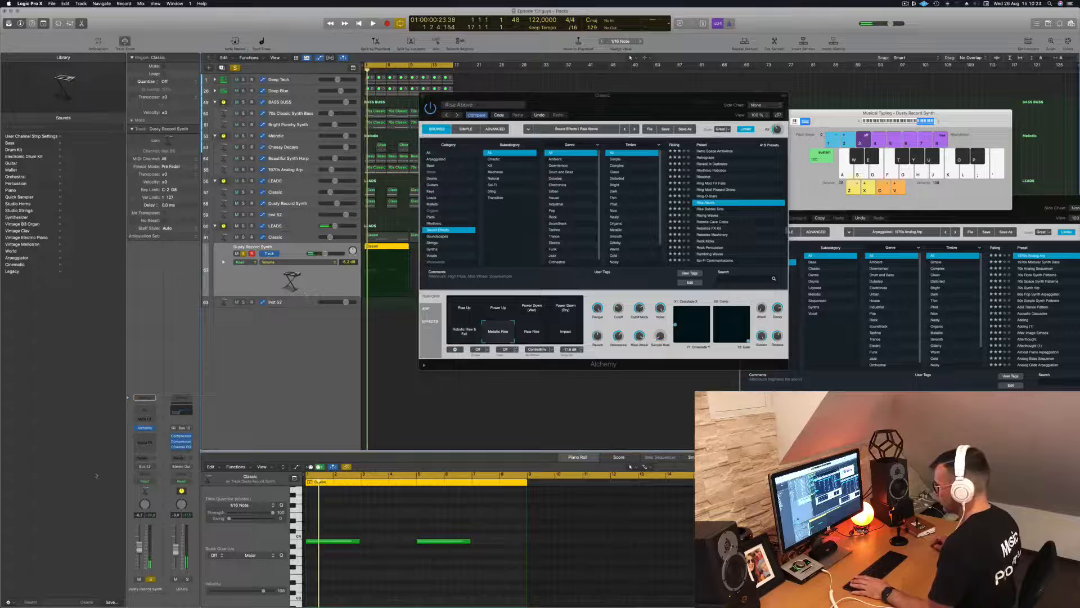
- Open the Dusty Record Synth track's Alchemy instrument and move its Classic region down to the empty instrument track
click(146, 428)
drag(536, 91, 895, 109)
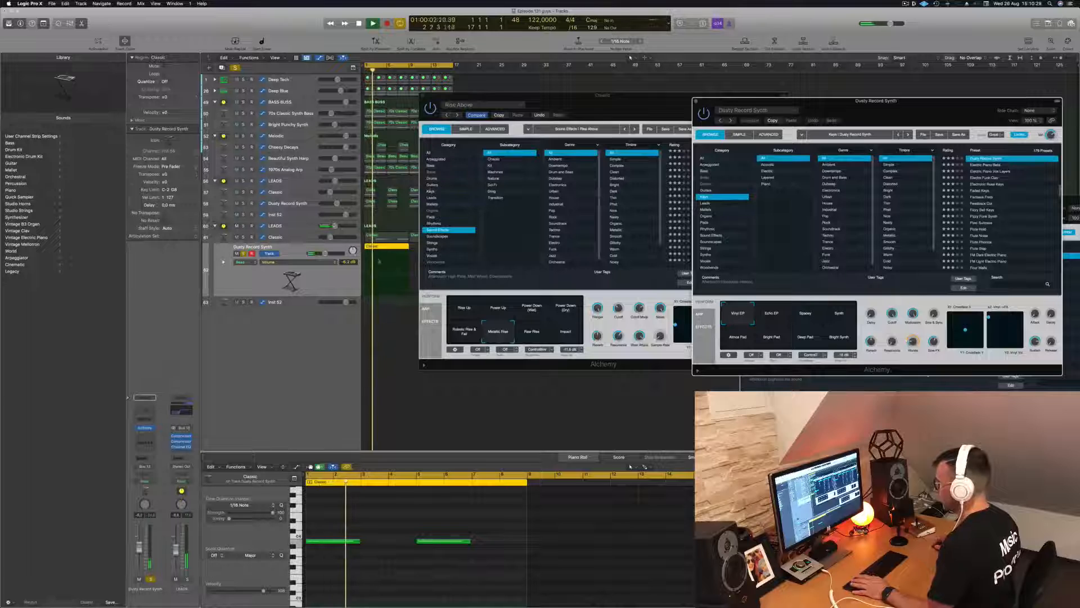
drag(385, 265, 382, 288)
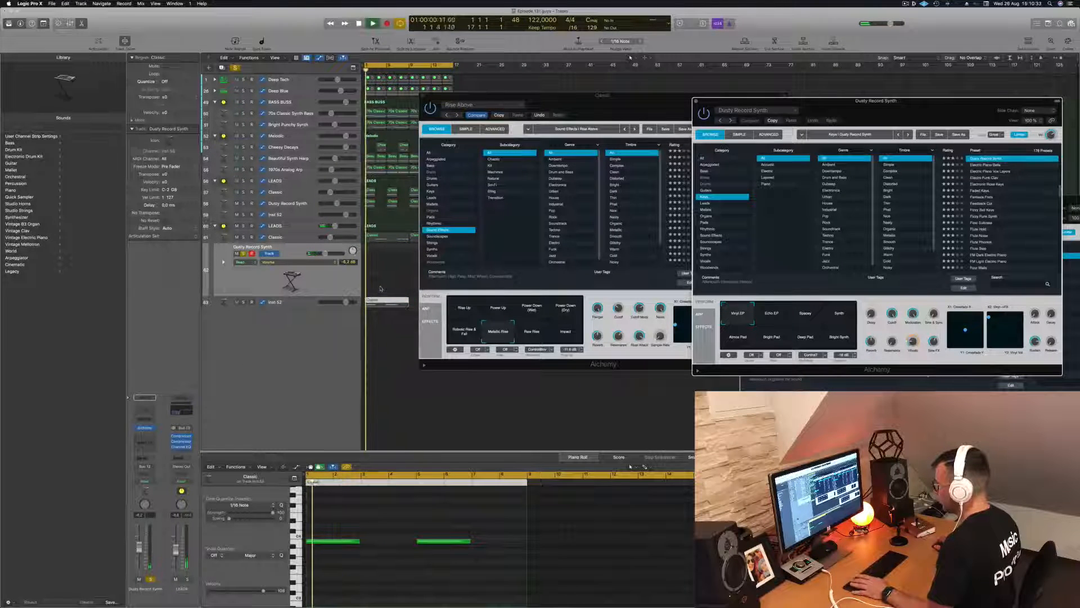
key(space)
- Compare playback with the Dusty Record Synth track unsoloed, soloed and muted, and unmute it
click(243, 253)
key(space)
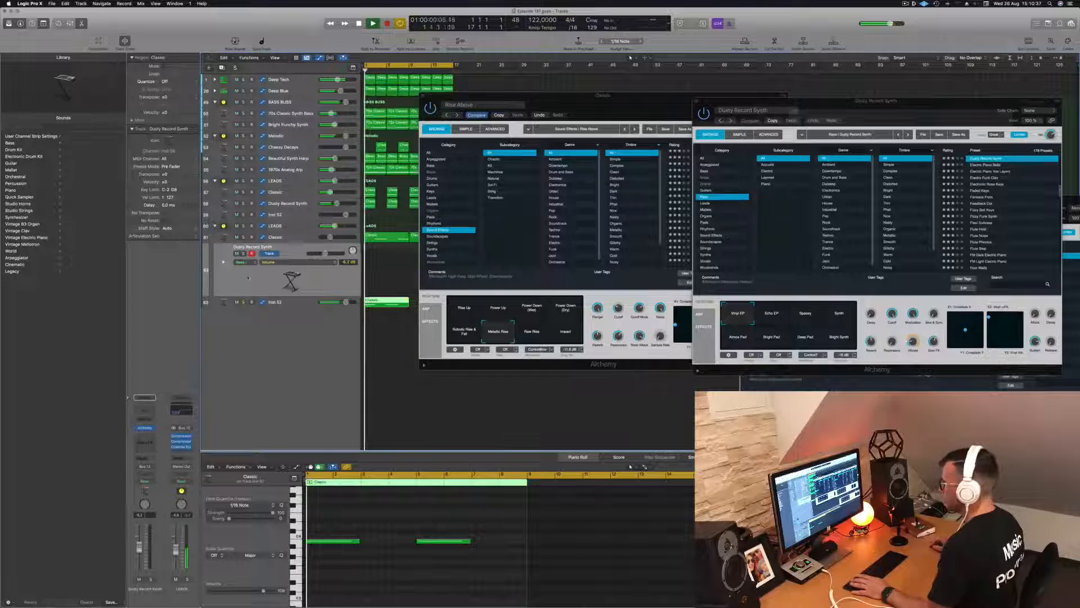
click(243, 253)
key(space)
key(space)
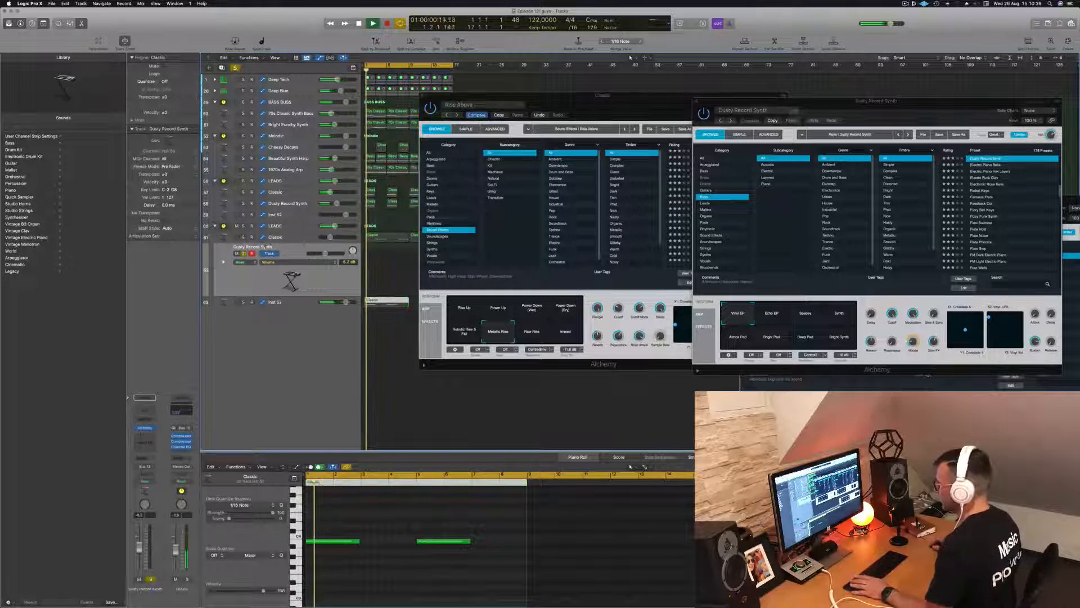
click(237, 254)
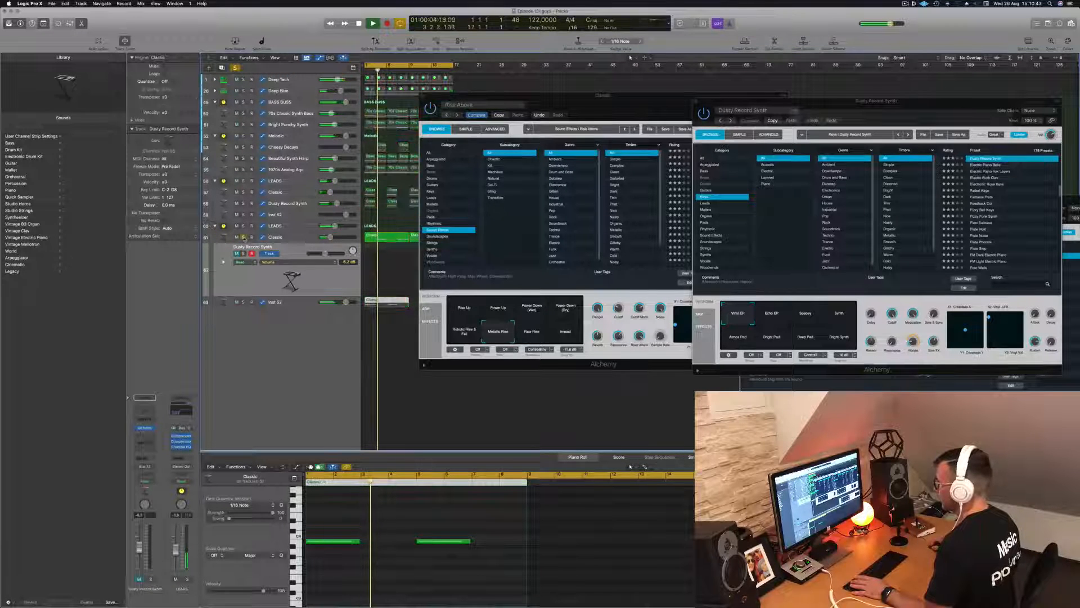
drag(630, 103, 716, 123)
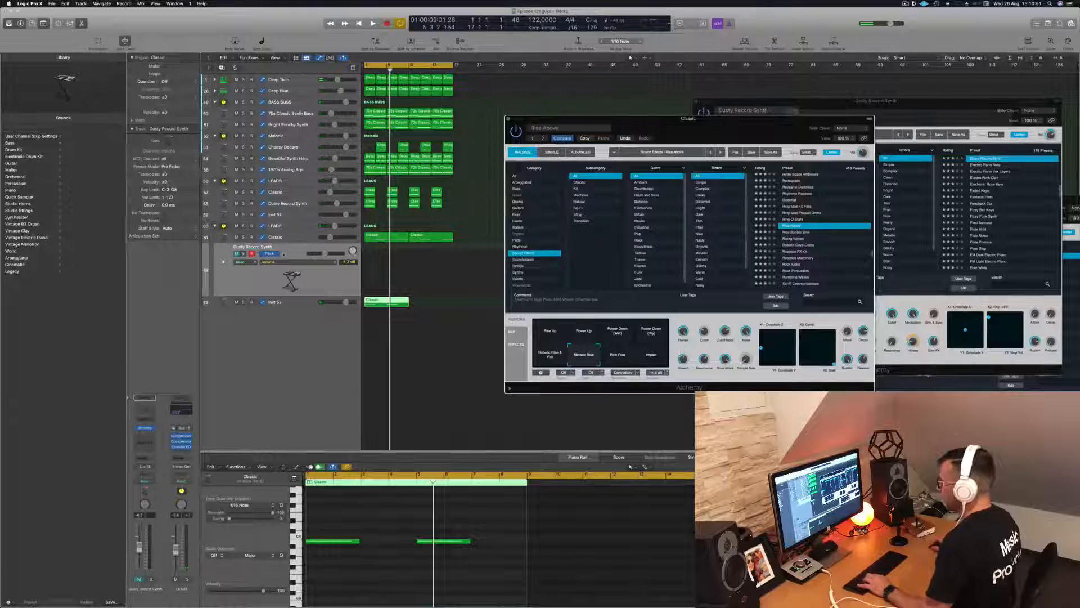
click(236, 254)
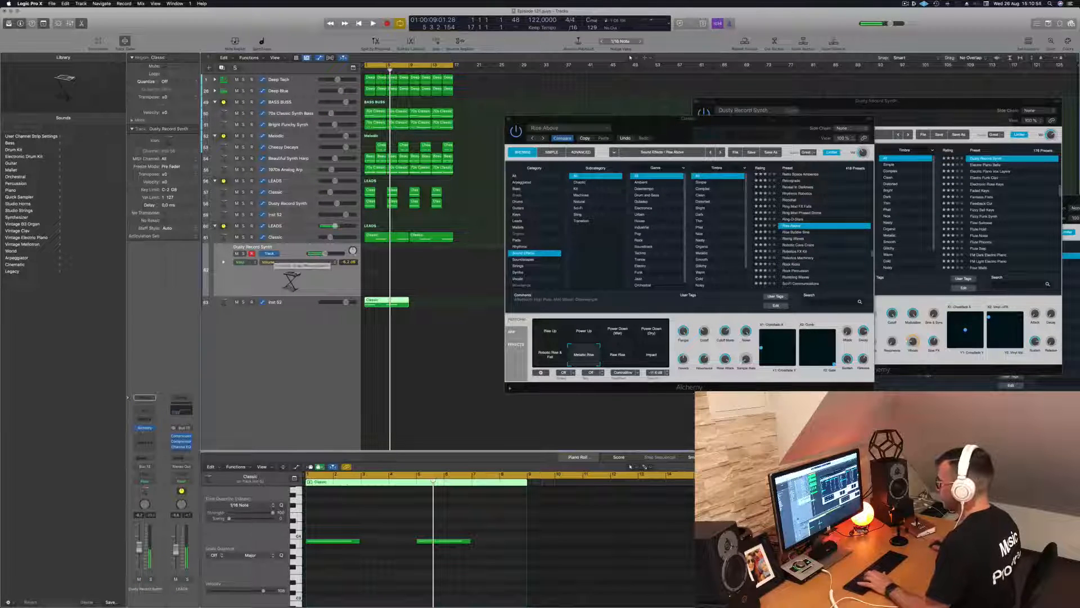
- Move the Classic region back up to the Dusty Record Synth track and play it from the start
drag(382, 301, 382, 245)
key(Return)
key(space)
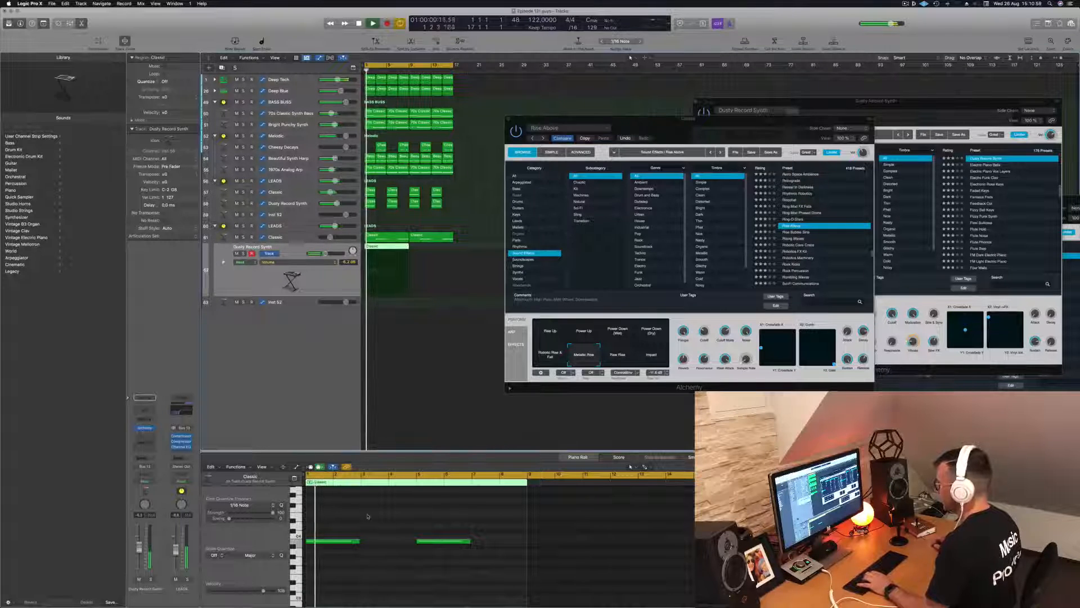
- Transpose both notes of the Dusty Record Synth track's Classic region up an octave and play them
click(389, 556)
drag(388, 557, 449, 566)
key(space)
key(space)
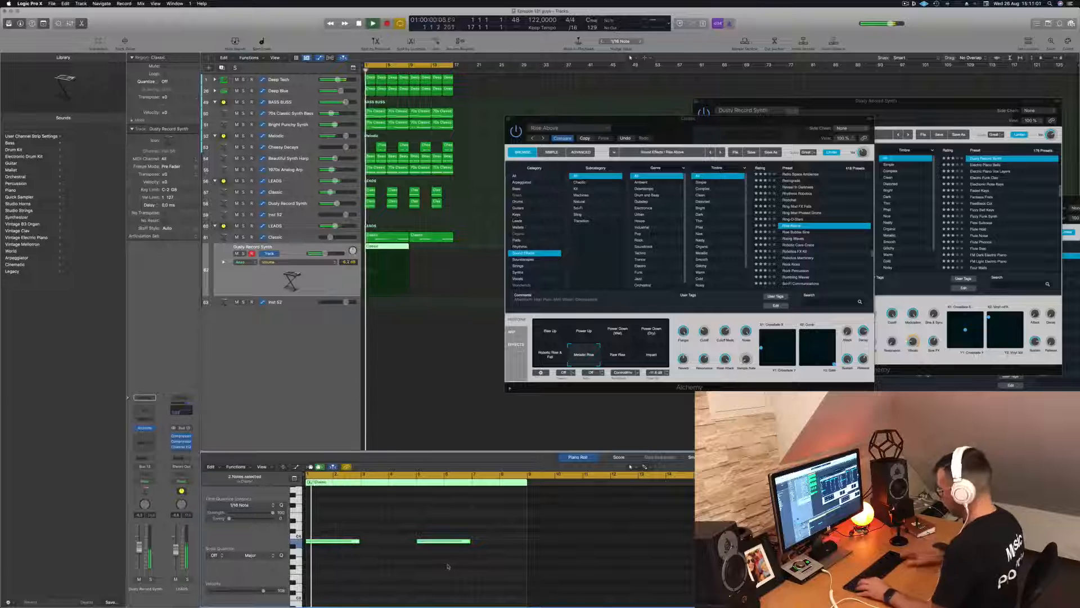
key(alt+shift+Up)
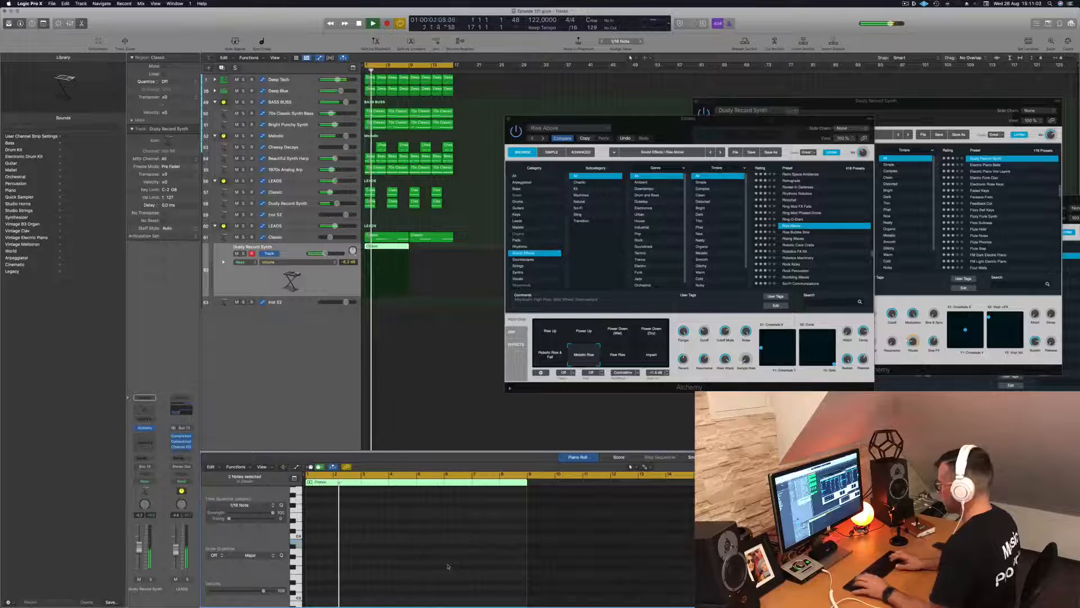
key(space)
key(space)
key(space)
key(space)
- Show the Musical Typing keyboard and open the Dusty Record Synth track's Alchemy instrument in place of the Rise Above window
click(253, 278)
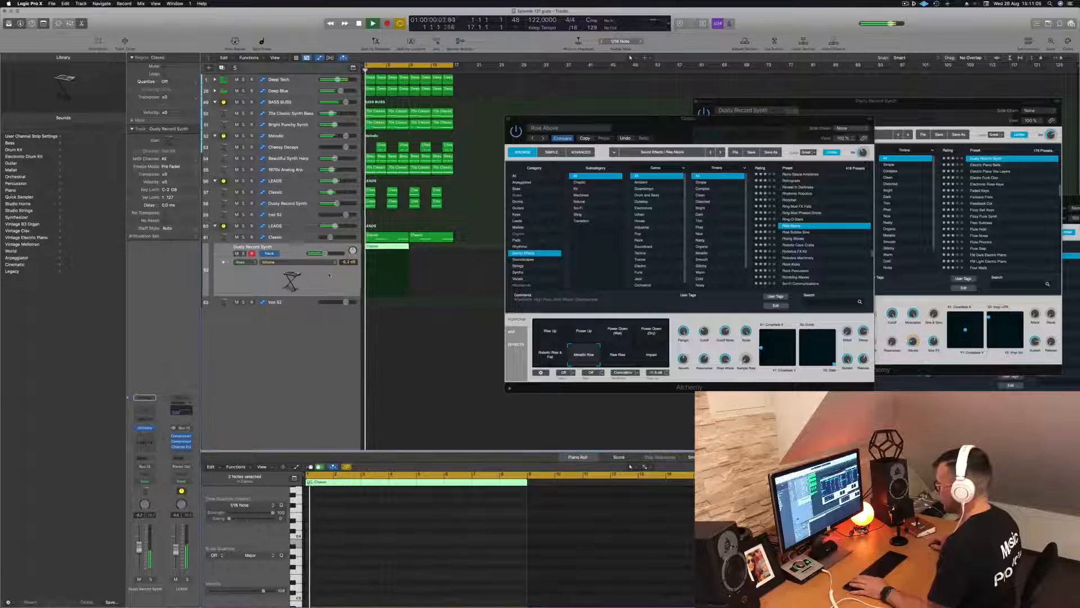
key(space)
key(space)
key(super+k)
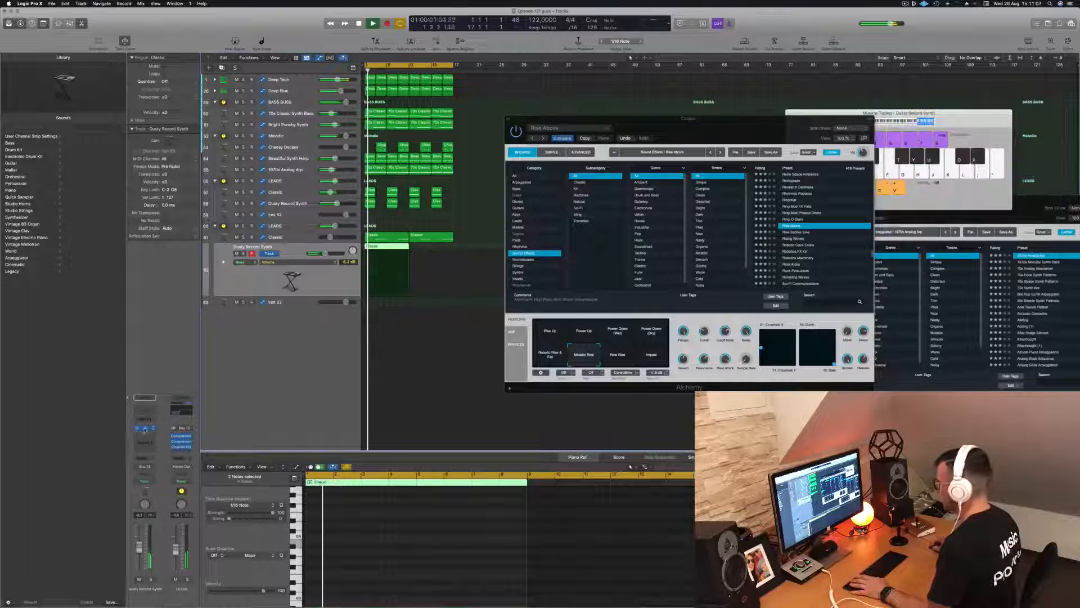
click(145, 429)
key(space)
key(space)
drag(880, 109, 683, 146)
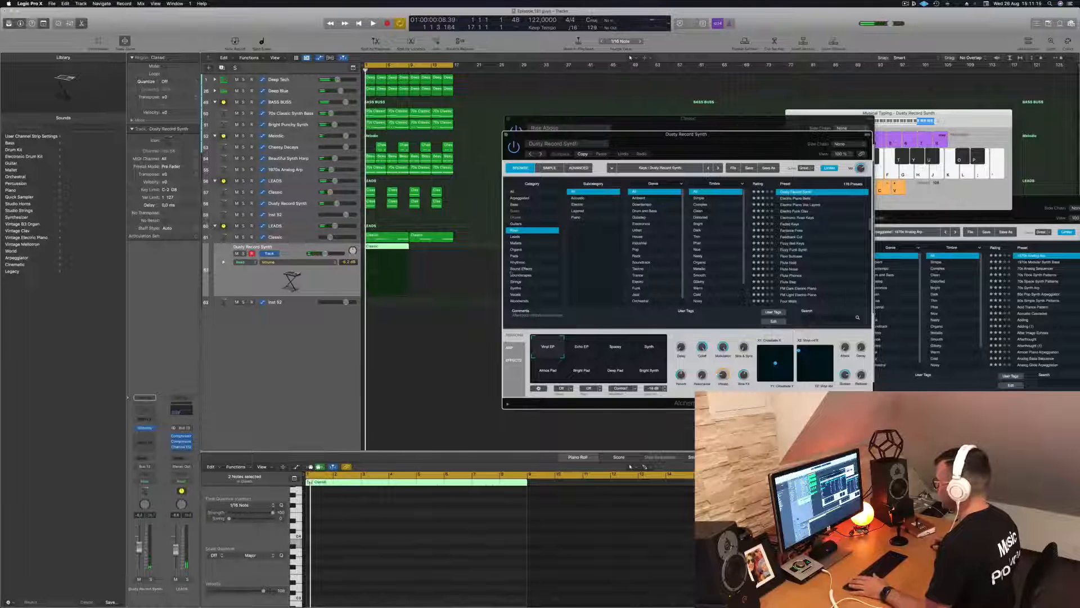
- Browse Alchemy's Sound Effects category and audition the Fluttering Night Wings preset on the Dusty Record Synth track
click(529, 268)
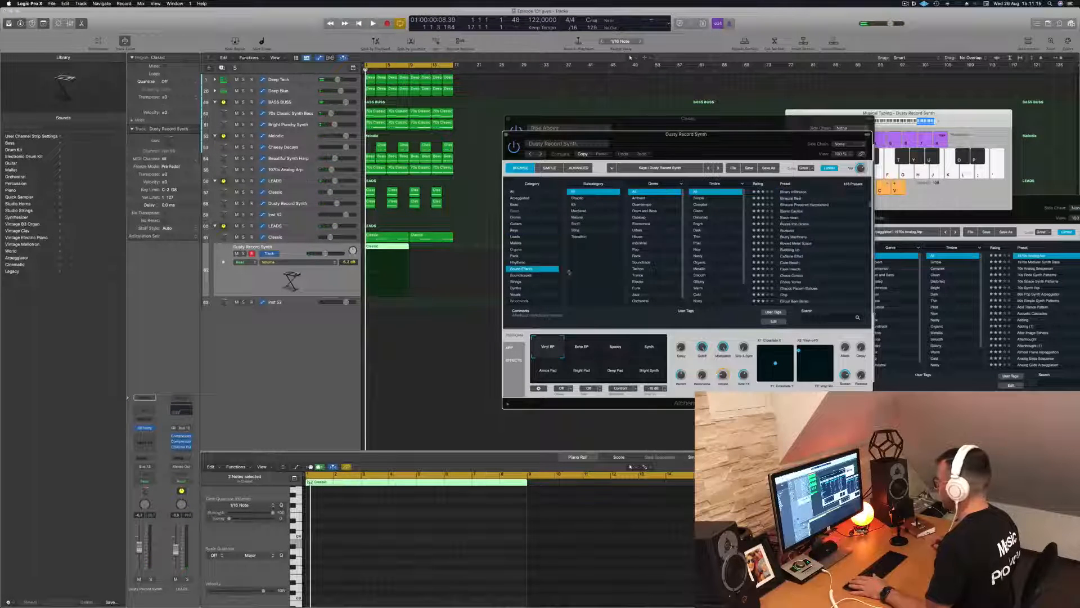
scroll(788, 255, down, 10)
click(796, 249)
key(space)
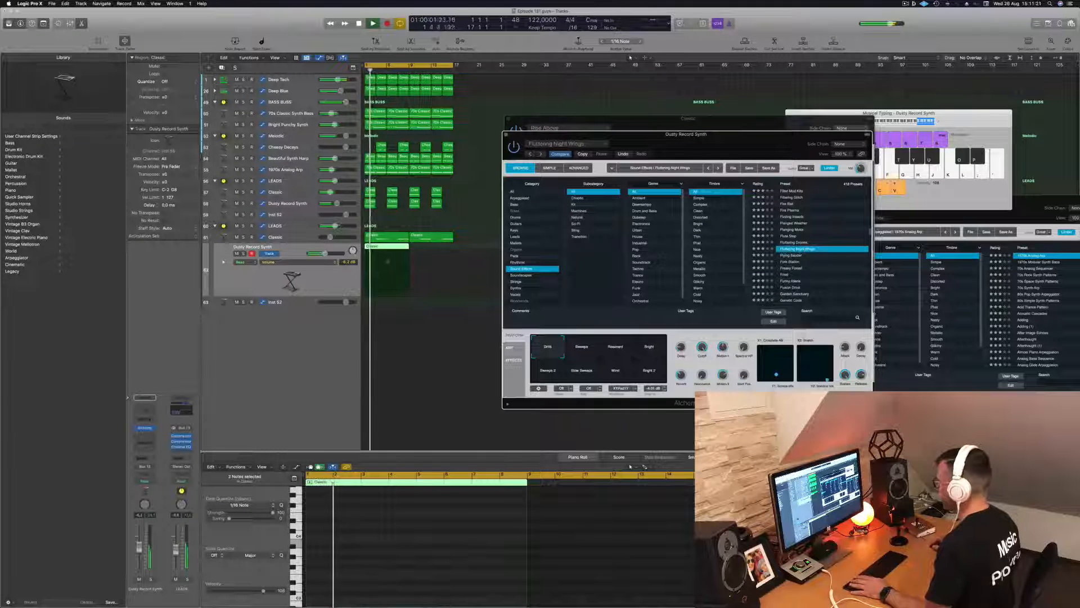
scroll(832, 265, down, 3)
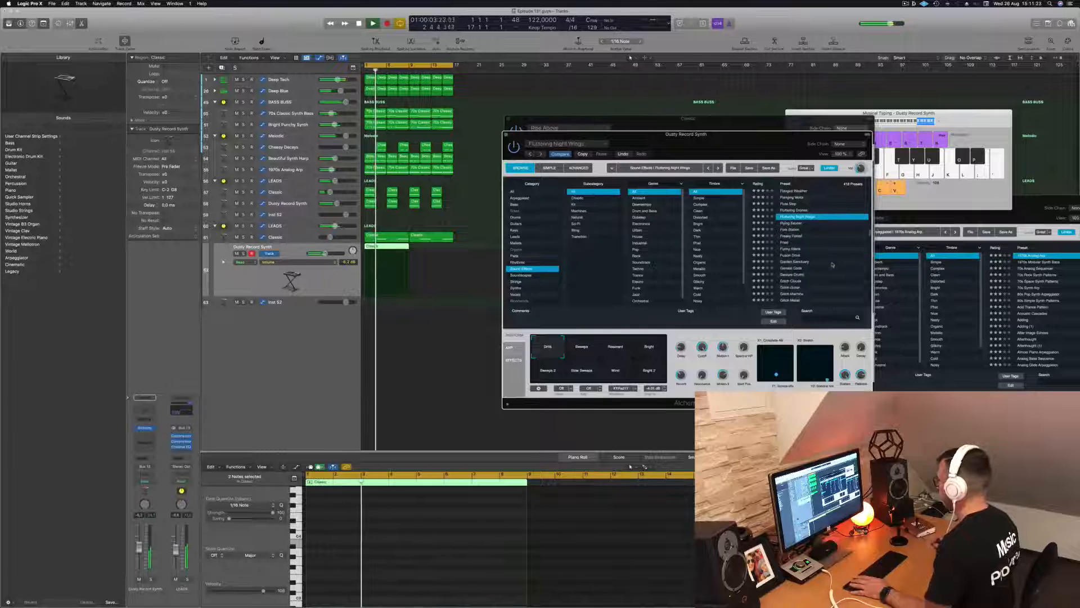
key(Return)
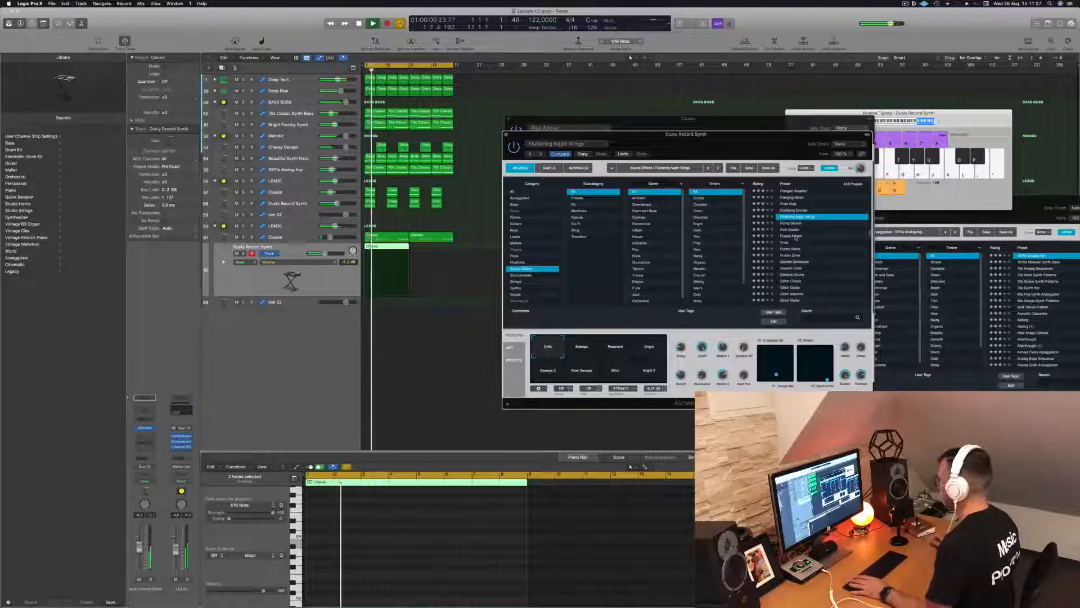
- Audition the Freaky Forest and Fried sound-effect presets with the region playing from the start
click(794, 236)
key(Return)
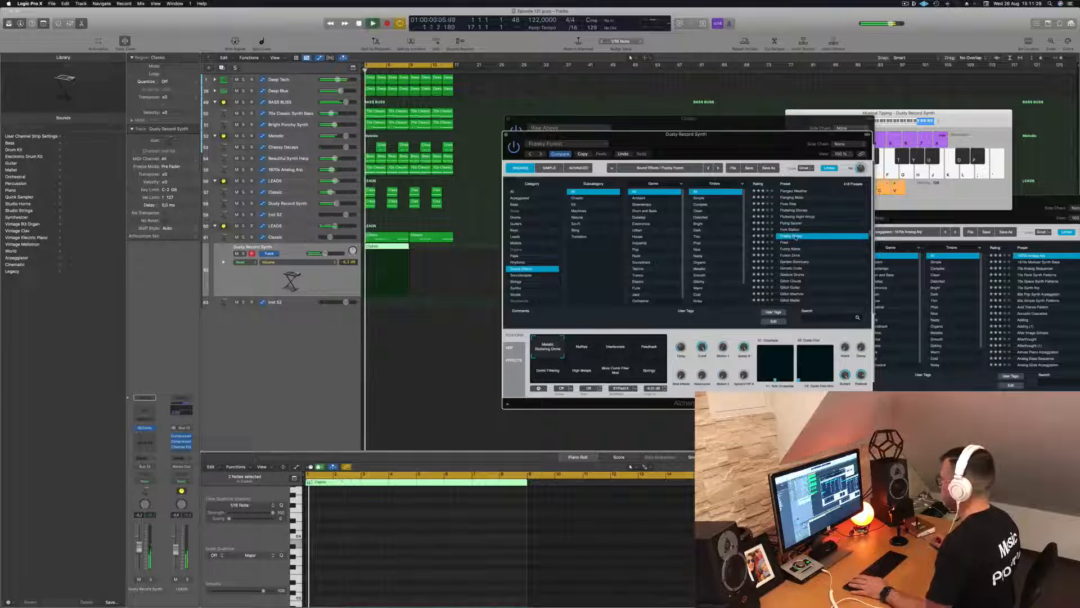
click(800, 243)
key(Return)
scroll(816, 264, down, 1)
key(space)
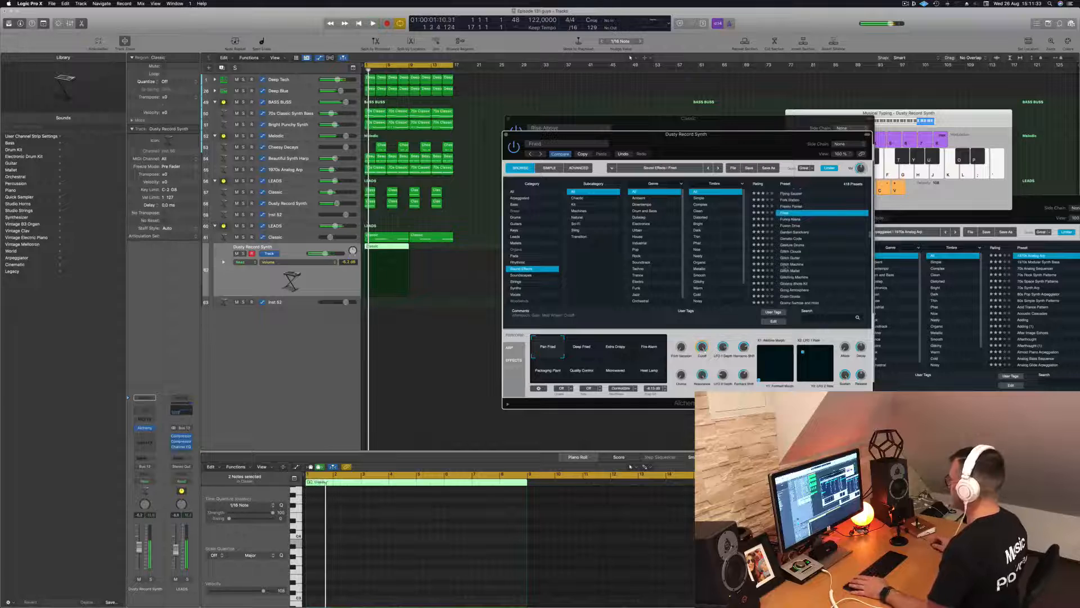
- Audition the Glitch Machine and Haunted Child presets and lower the Dusty Record Synth track's volume to -13.8 dB
click(793, 263)
key(space)
scroll(820, 261, down, 5)
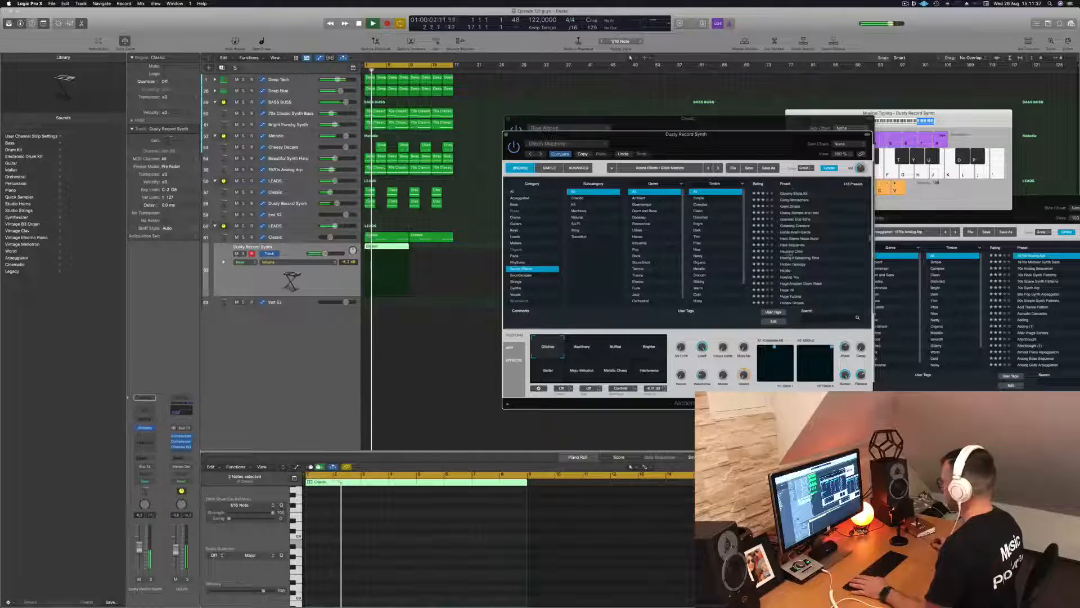
click(791, 252)
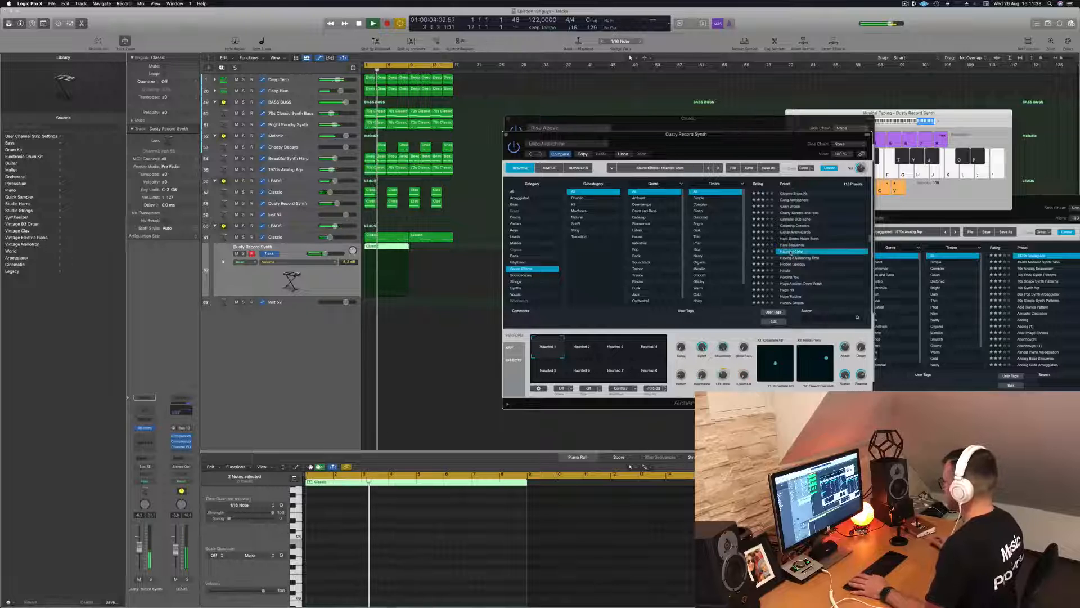
scroll(822, 260, down, 3)
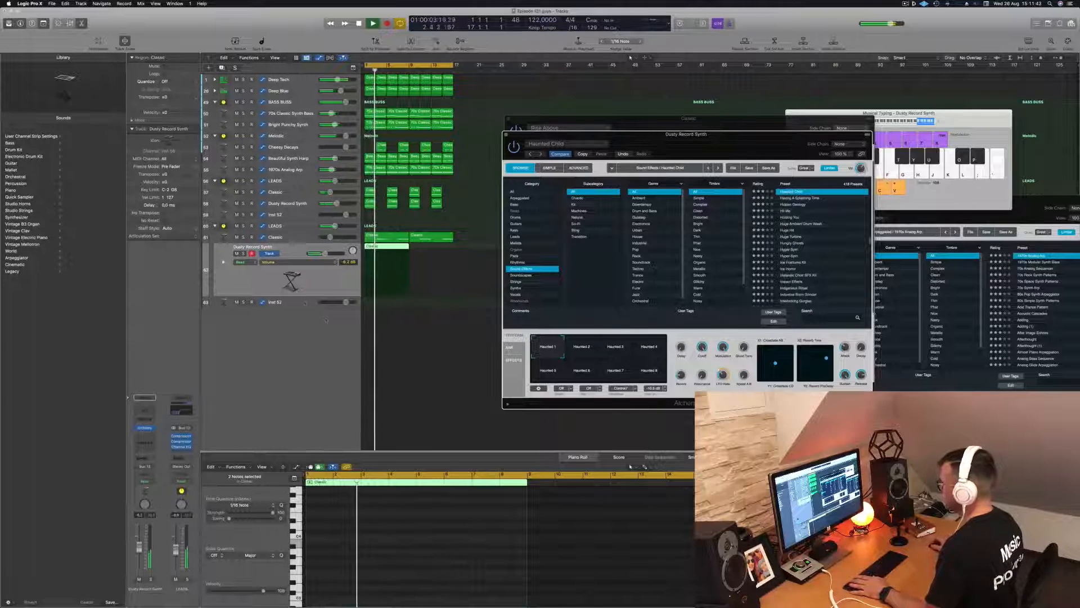
click(327, 281)
key(space)
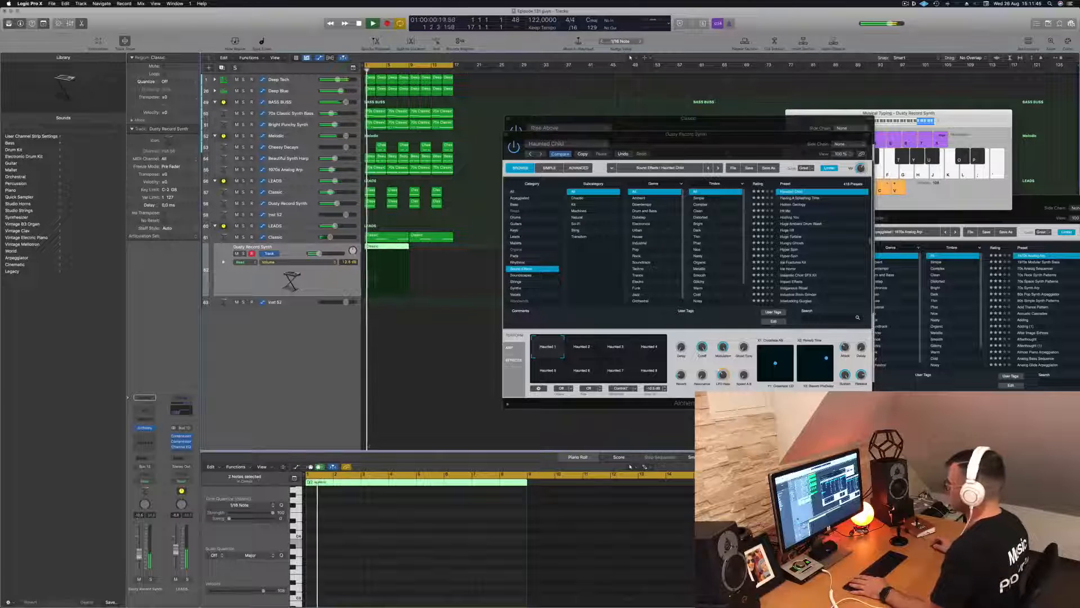
- Audition Iron Kingdom and the preset right after it, and load the Liquid Ambience preset
scroll(796, 259, down, 3)
click(792, 259)
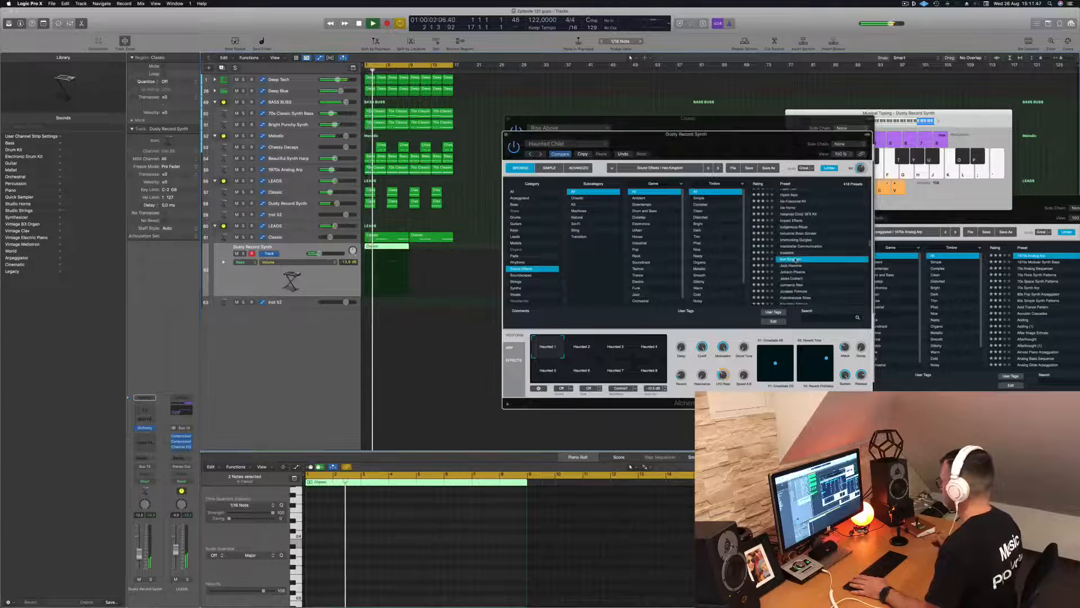
key(space)
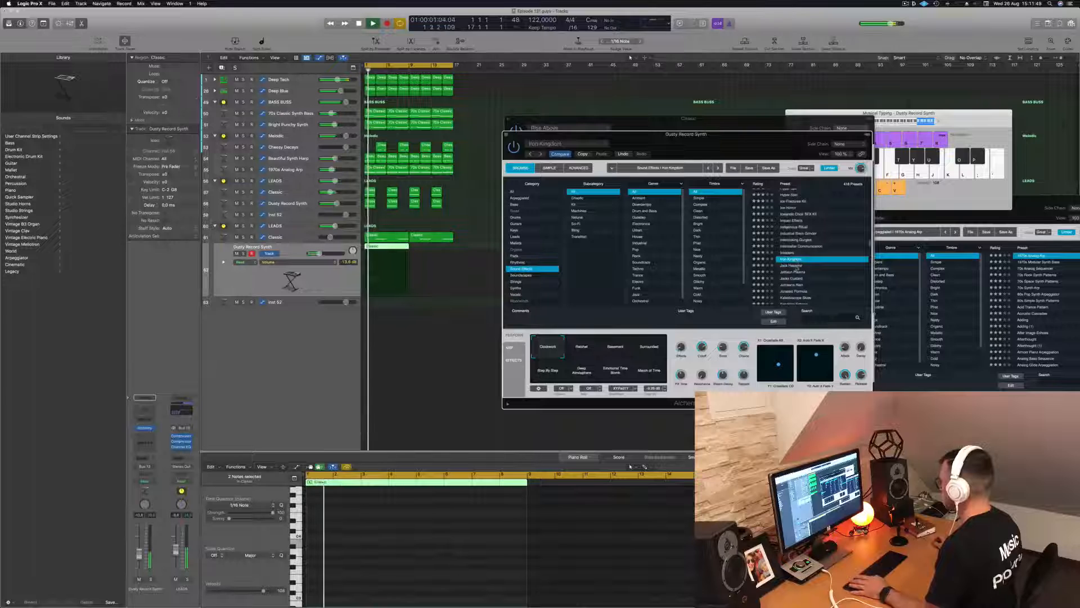
click(795, 266)
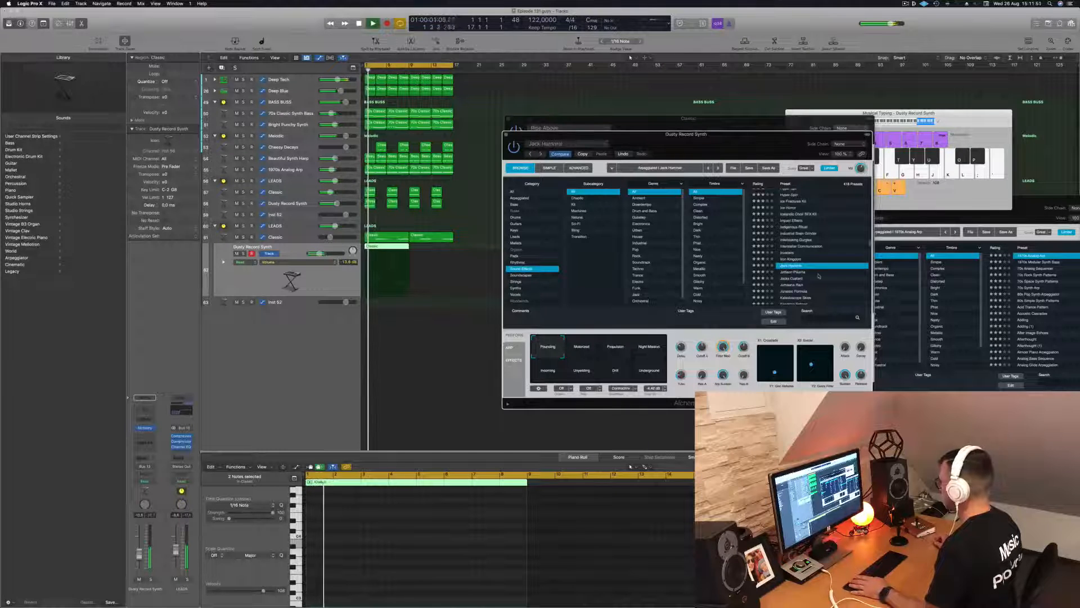
scroll(804, 265, down, 4)
click(800, 260)
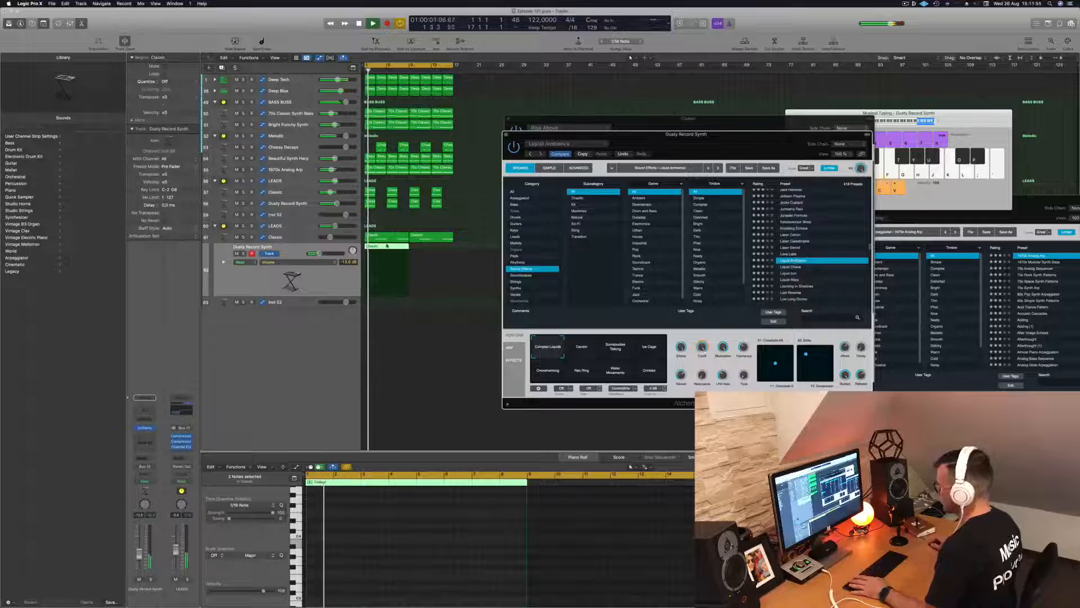
- Copy the Dusty Record Synth track's Classic region to bar 9 and close its Alchemy window and the Rise Above one
click(357, 533)
scroll(358, 533, up, 6)
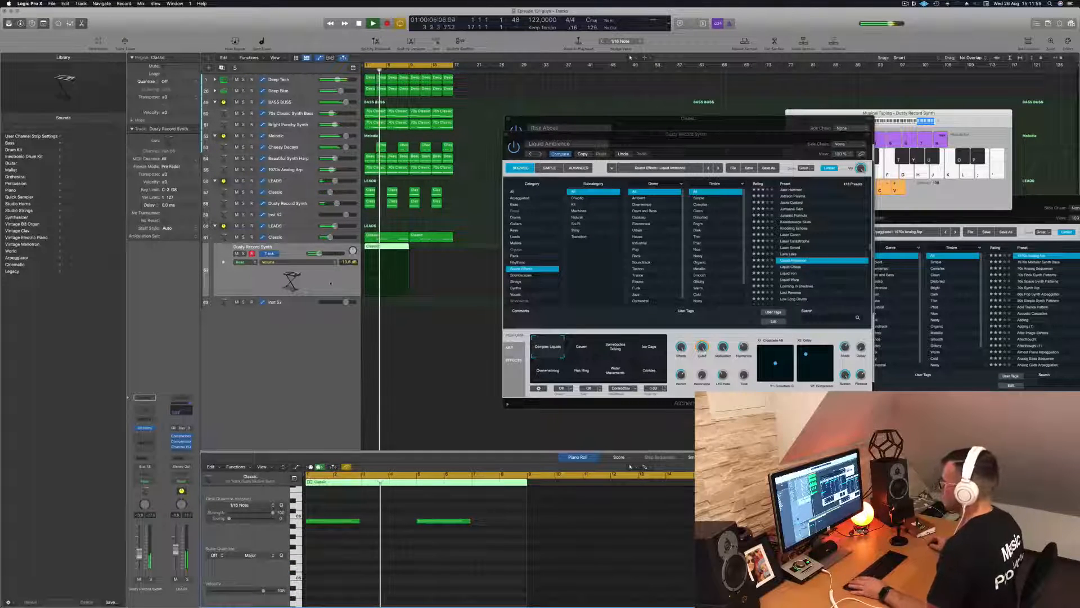
key(space)
drag(394, 254, 437, 254)
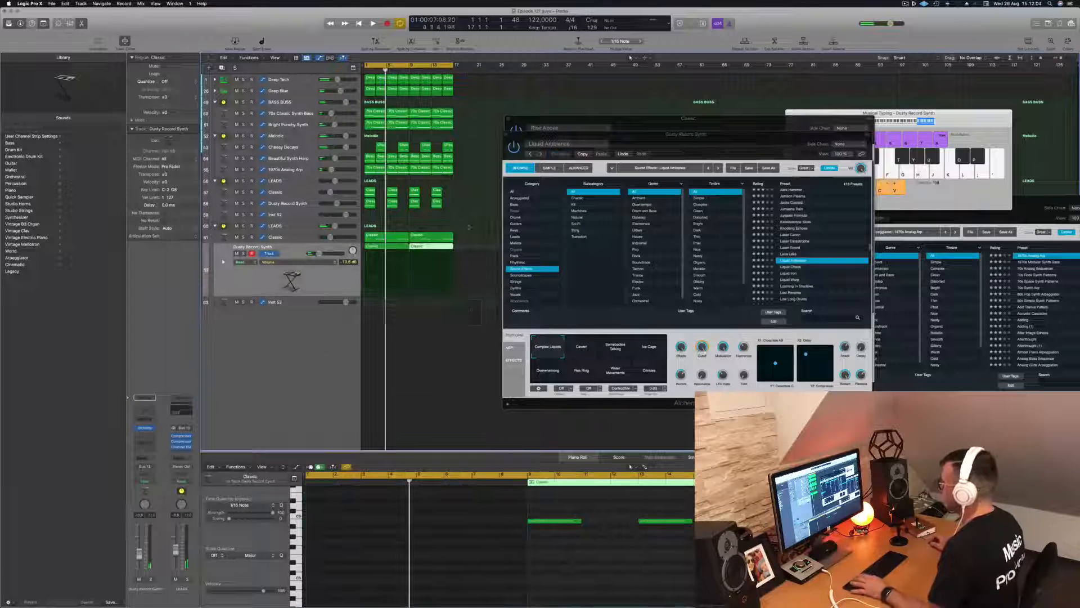
click(511, 138)
click(508, 118)
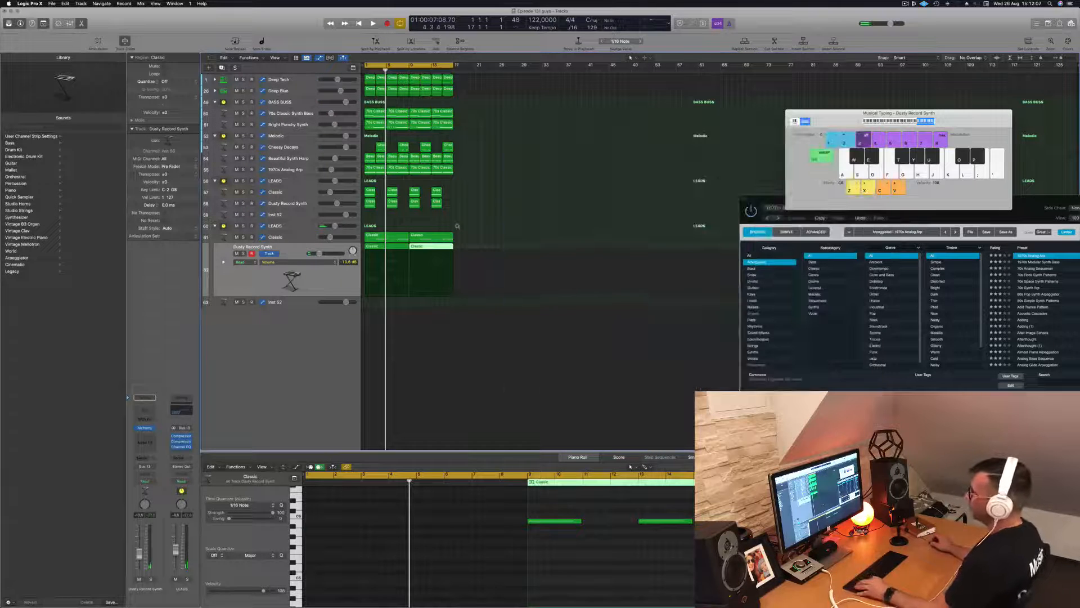
- Create one new audio track with stereo Input 1 + 2 below the duplicated LEADS stack
key(super+Up)
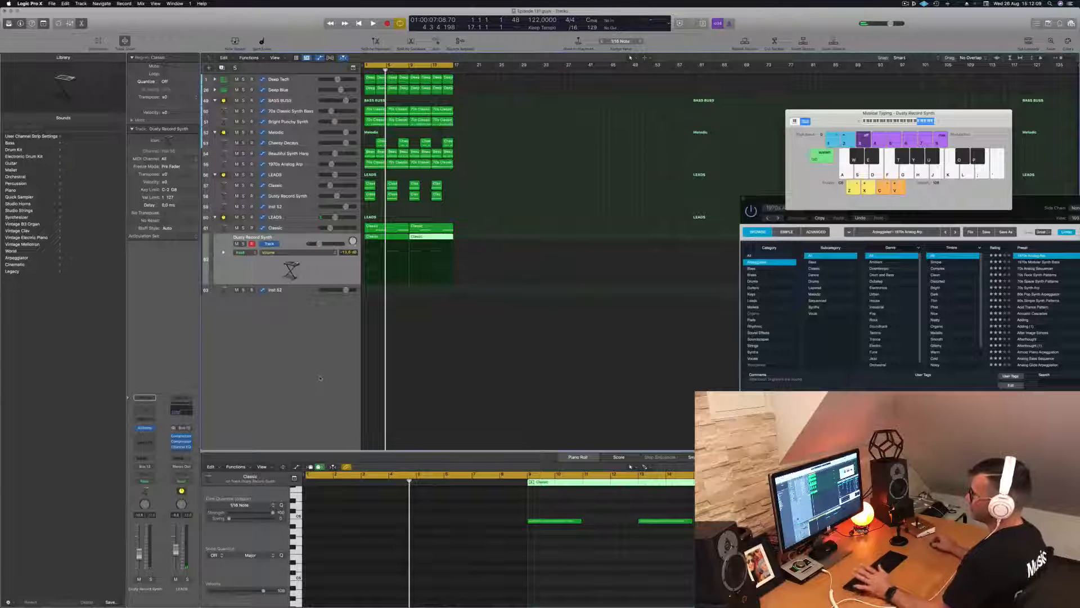
click(296, 219)
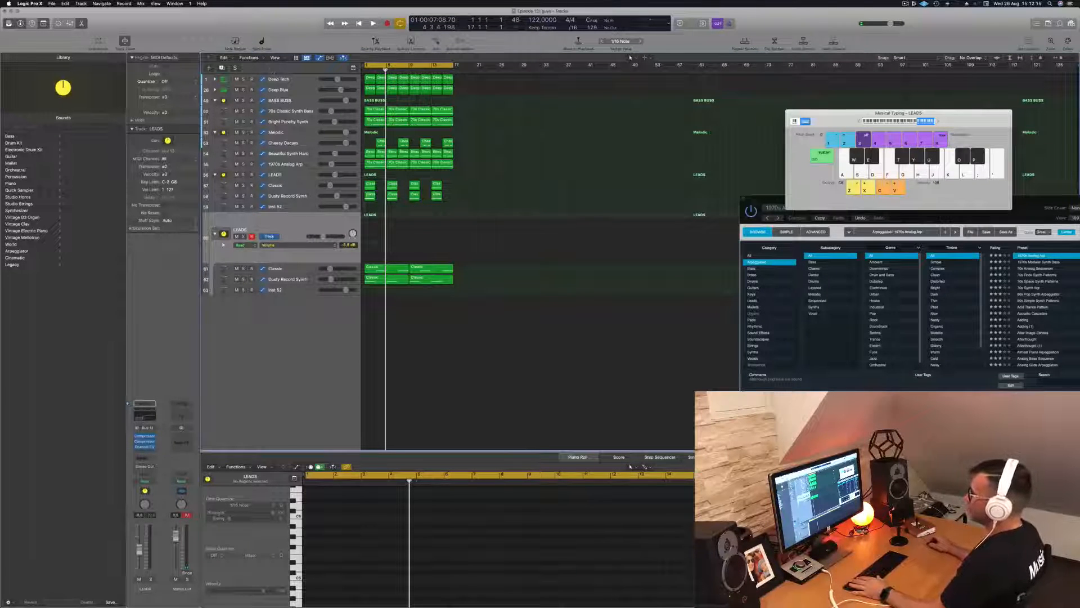
key(alt+super+n)
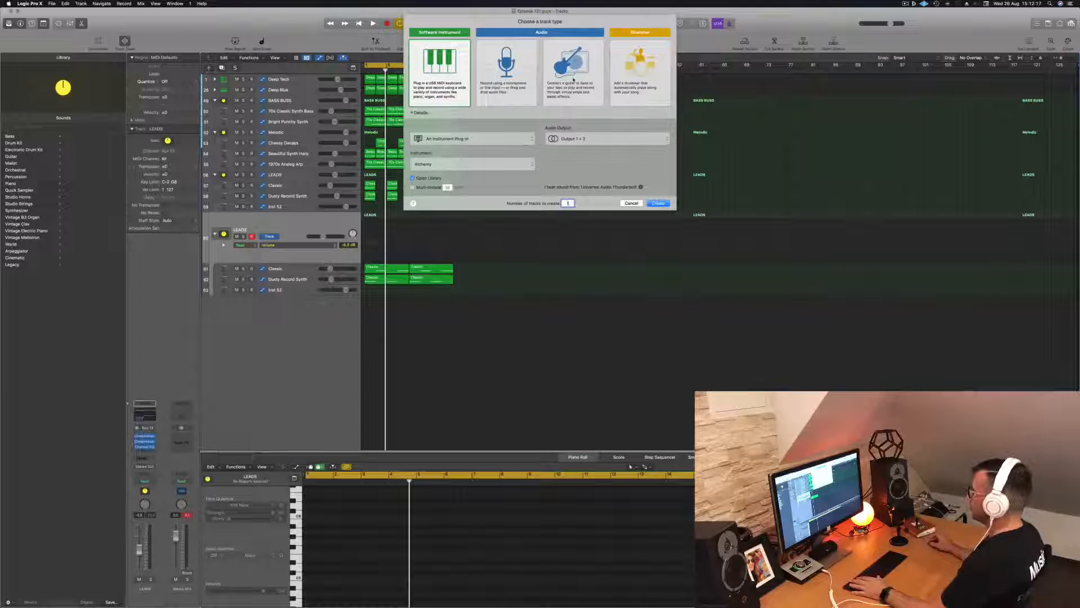
click(511, 82)
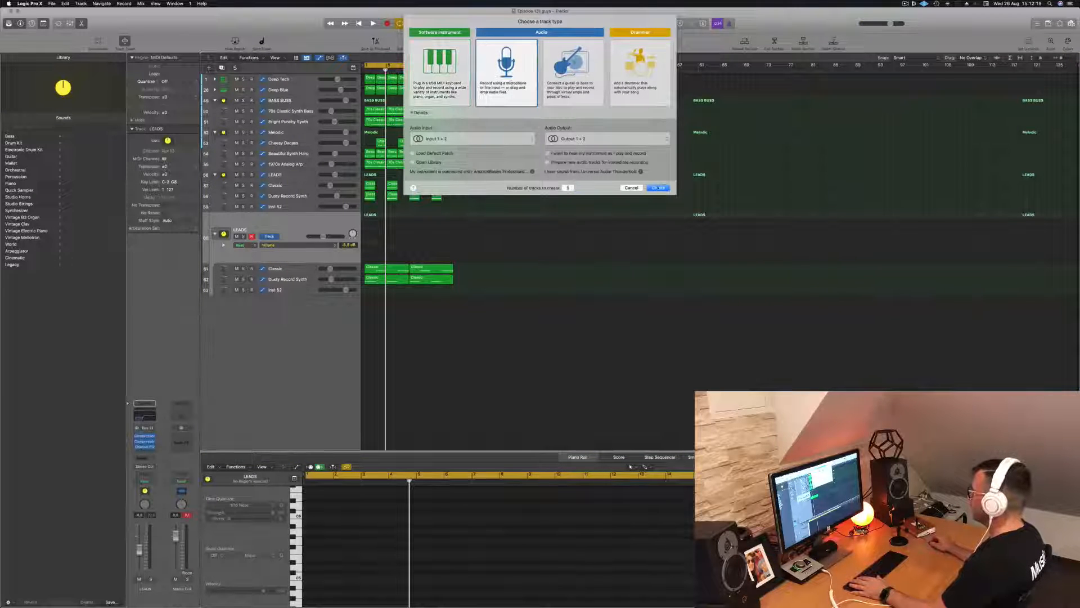
click(658, 188)
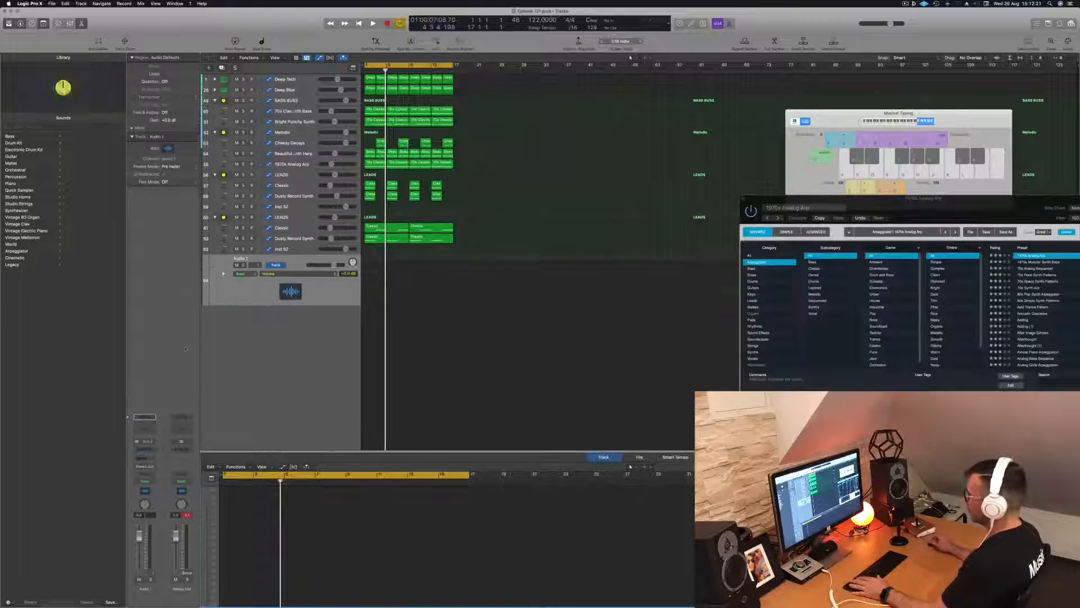
key(super+z)
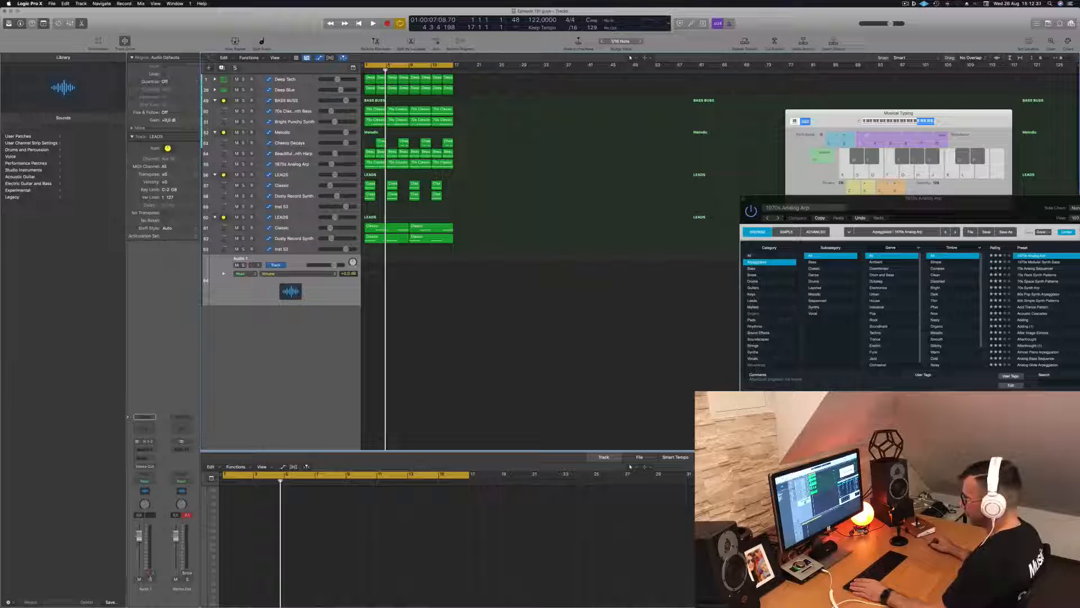
- Record-enable the new audio track, record a short test take from the start of the song and play it back
click(149, 573)
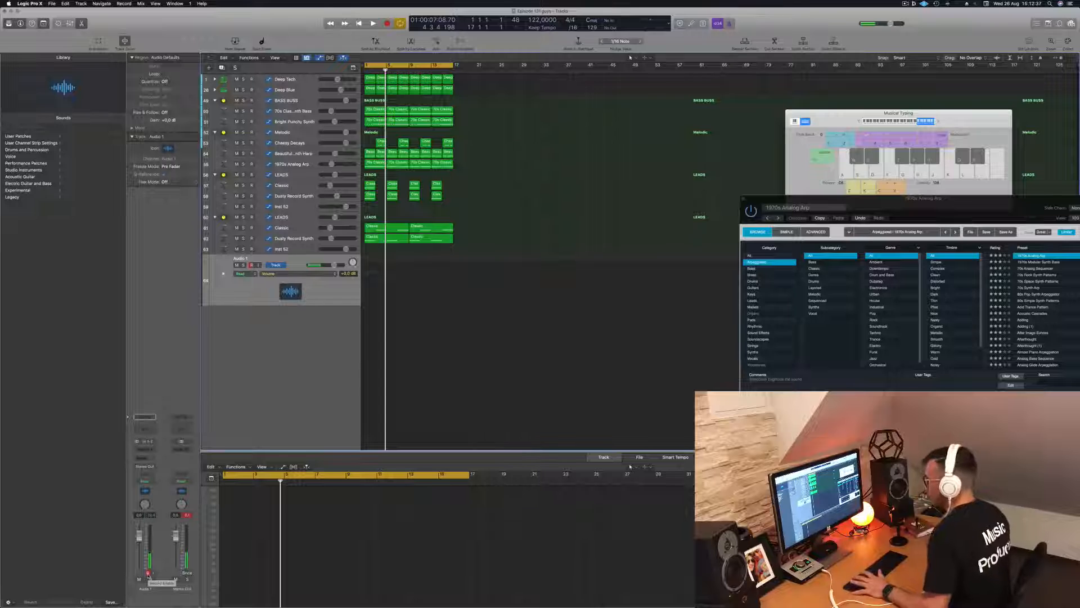
key(r)
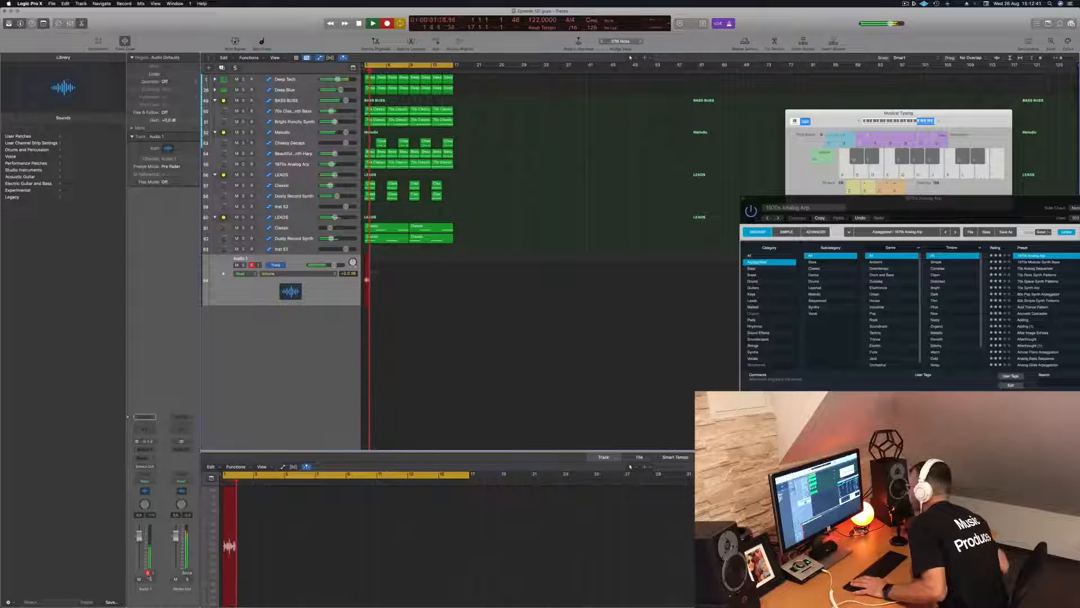
key(space)
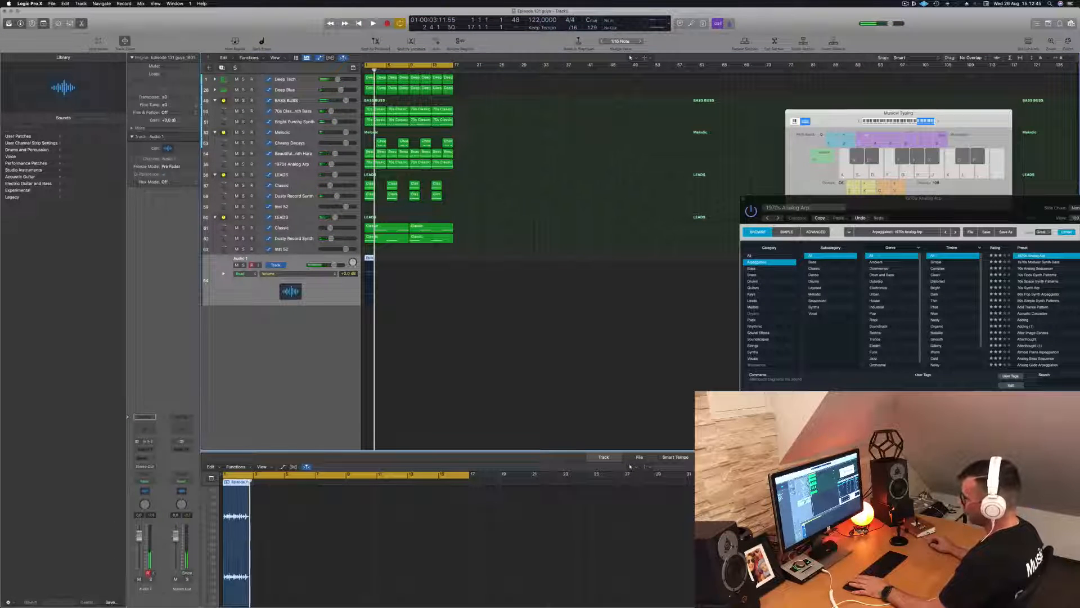
key(space)
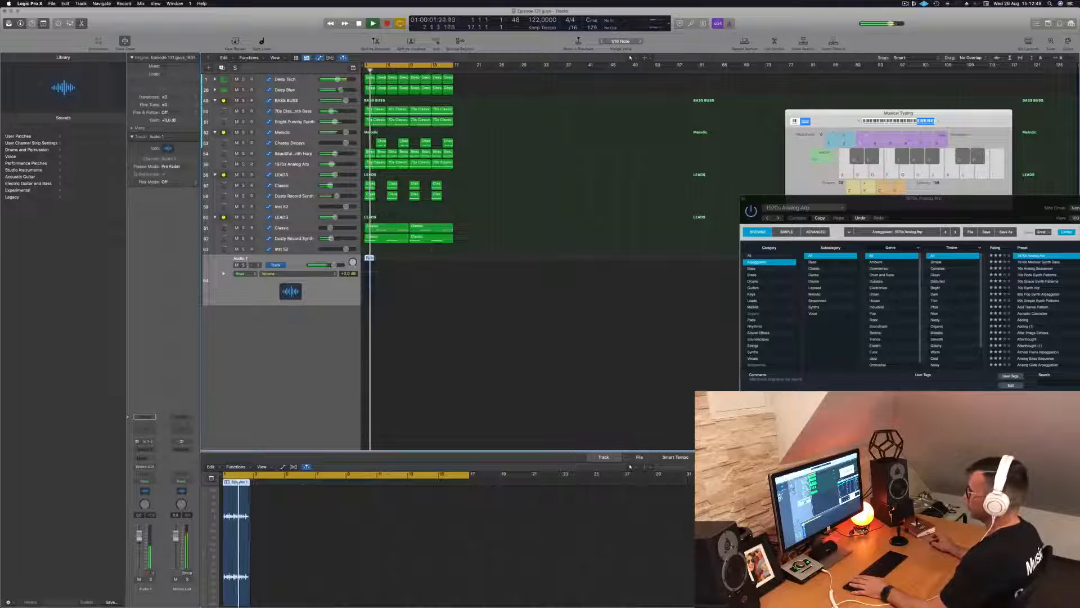
key(space)
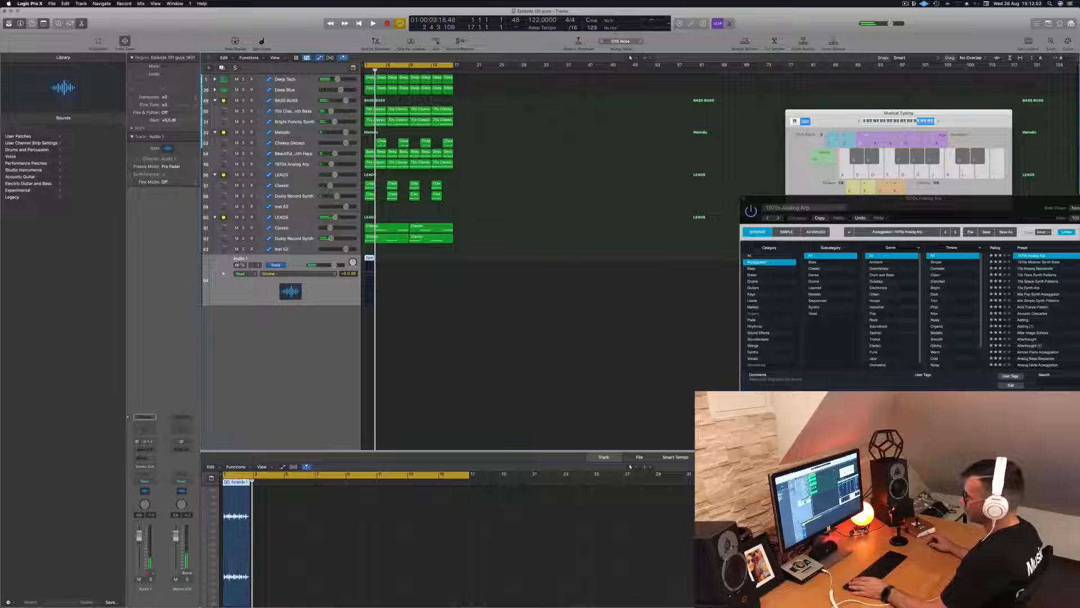
- Rename the audio track SINGER, set its input to Input 1 and play the section briefly
double_click(239, 259)
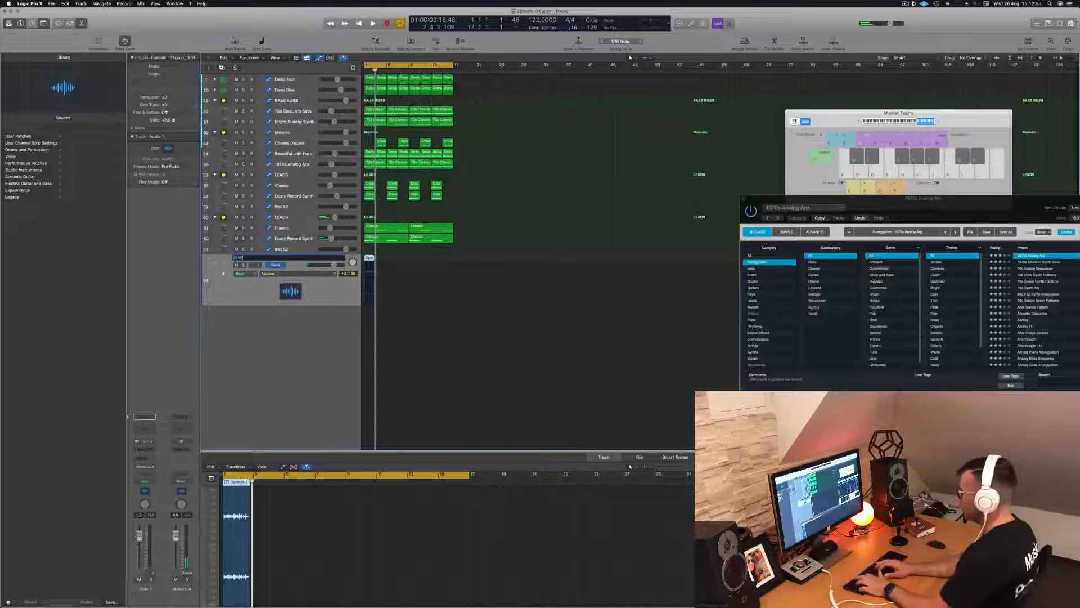
key(Return)
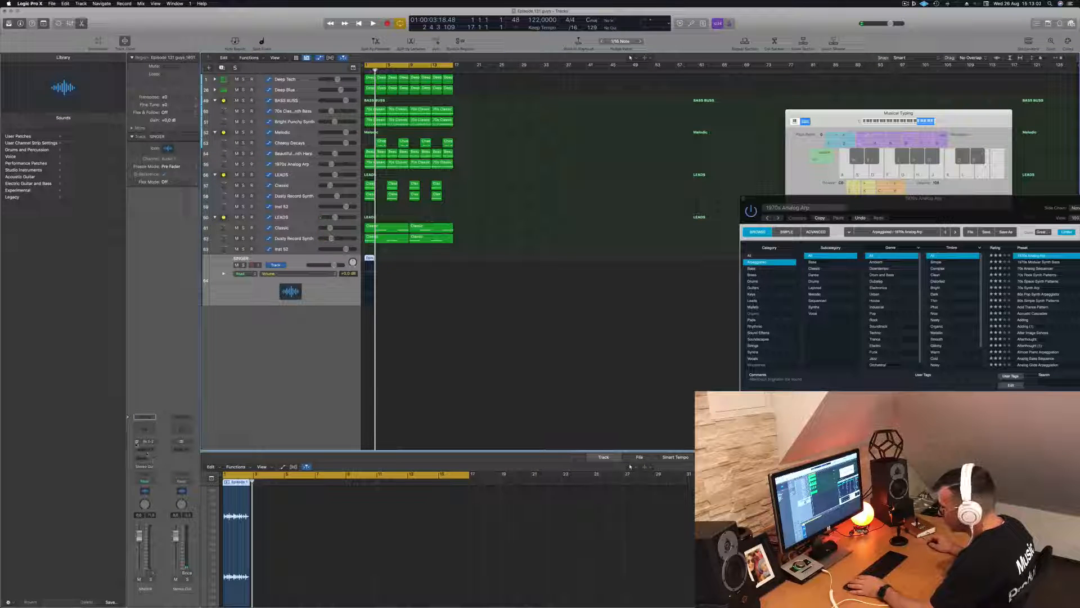
key(space)
key(space)
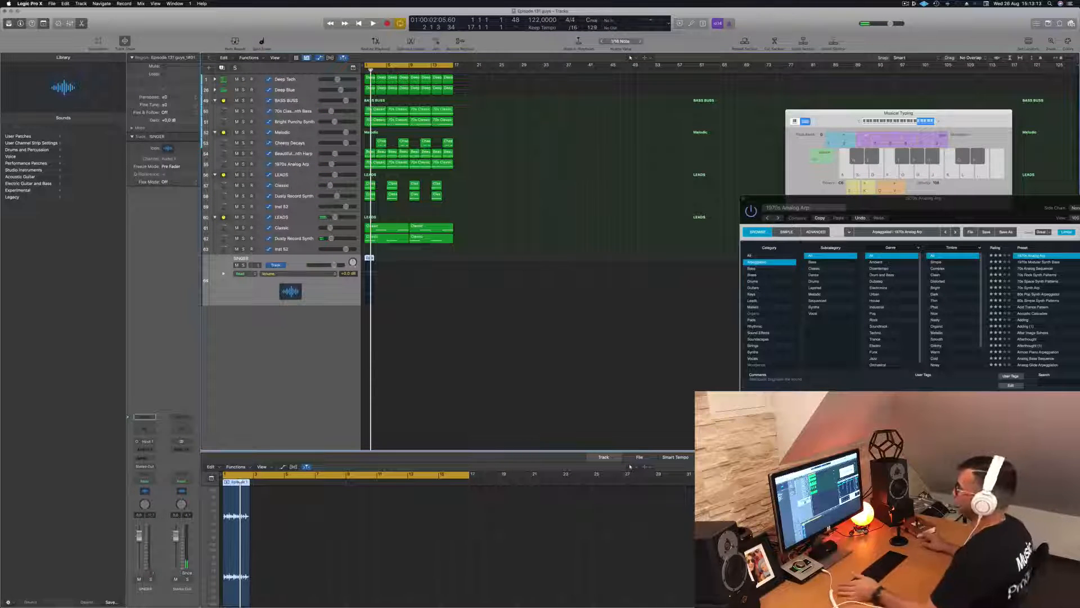
- Deselect the recorded region, play the song briefly, mute the SINGER track and return to the start
click(409, 358)
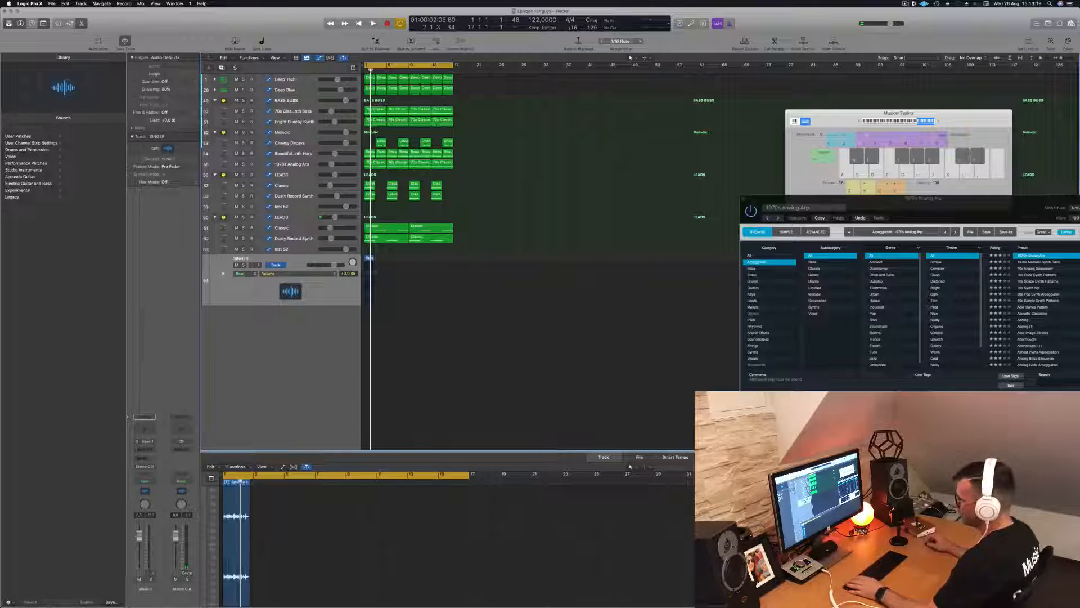
key(space)
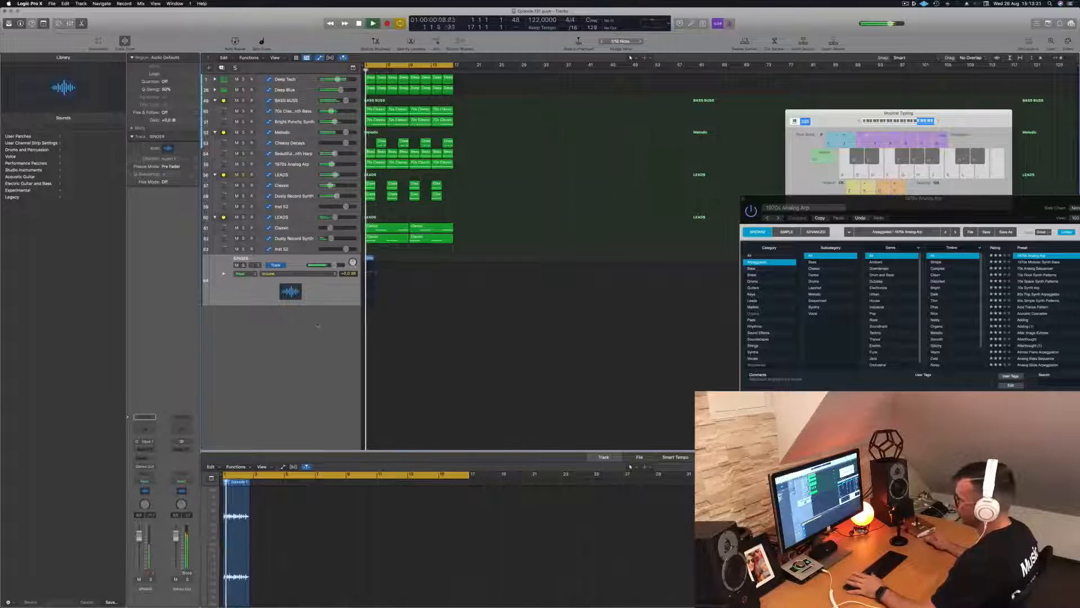
click(237, 265)
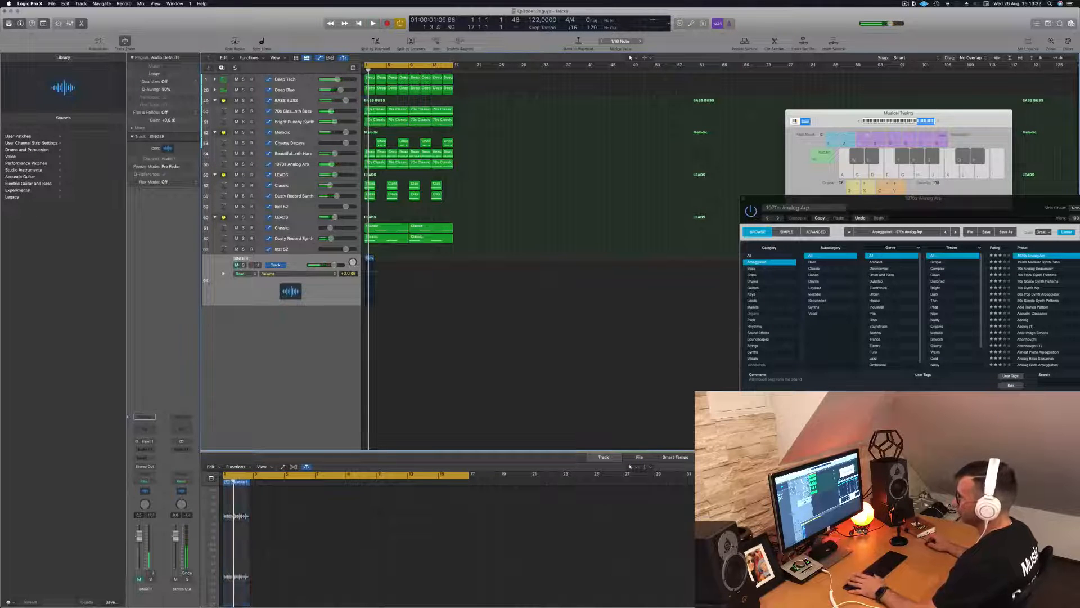
key(Return)
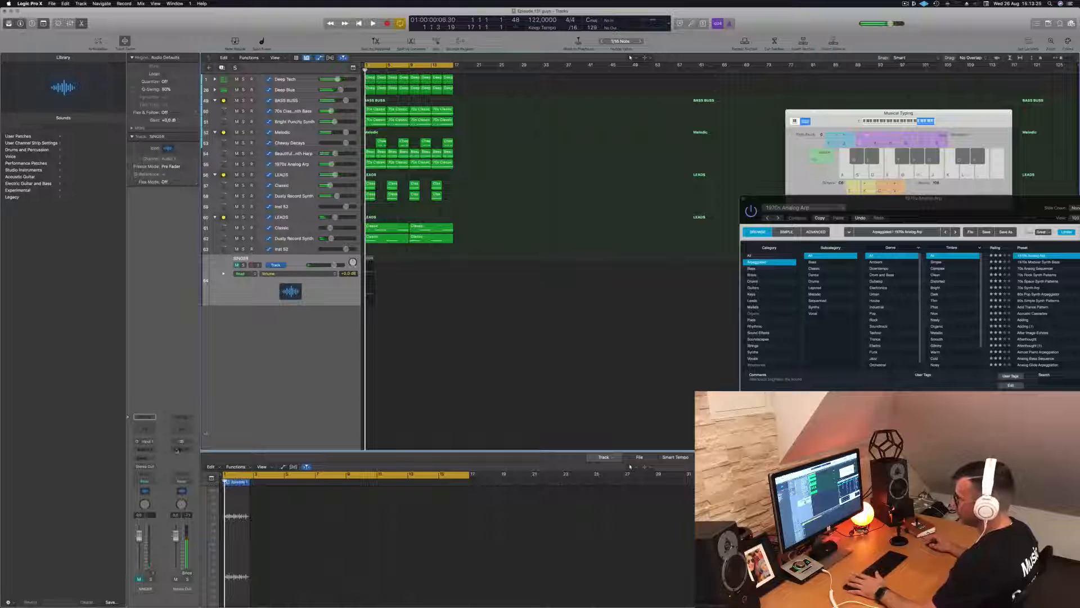
- Insert a stereo Compressor on the Stereo Out, choose the Vintage Opto model and adjust its threshold during playback
click(178, 449)
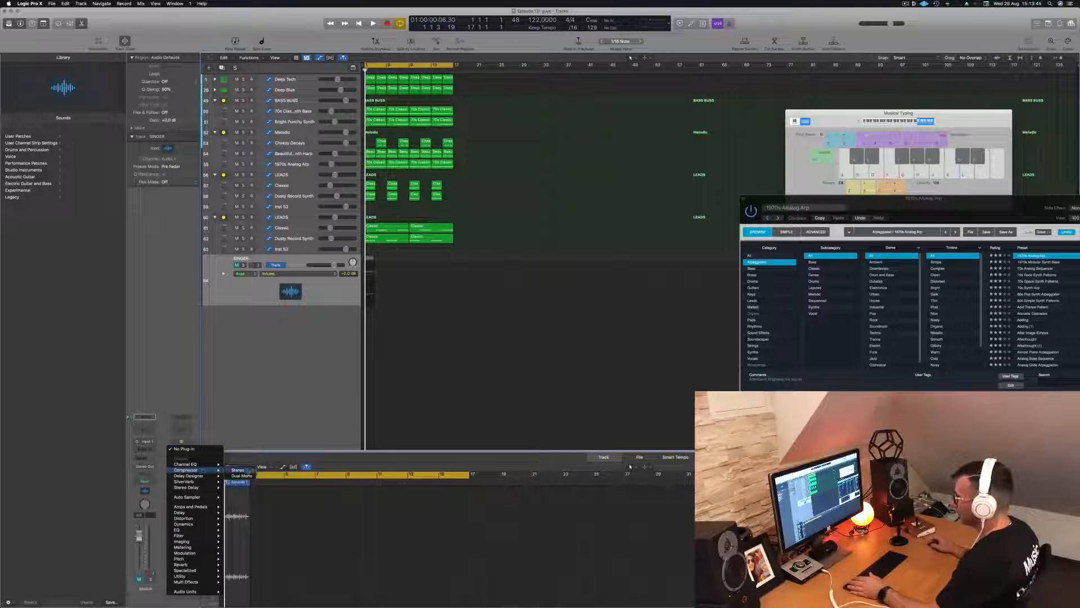
click(237, 470)
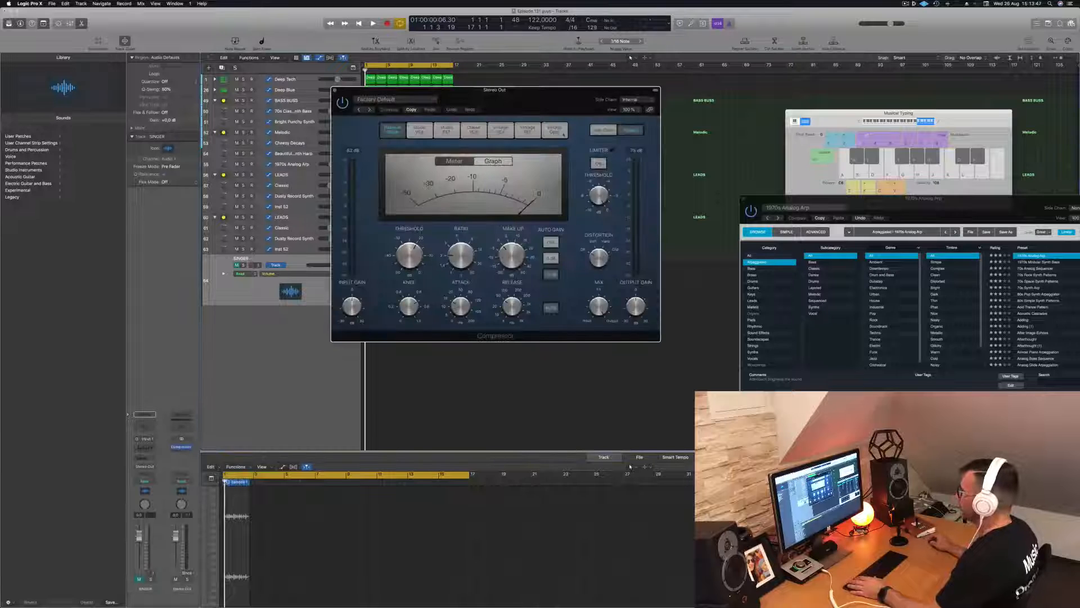
click(564, 133)
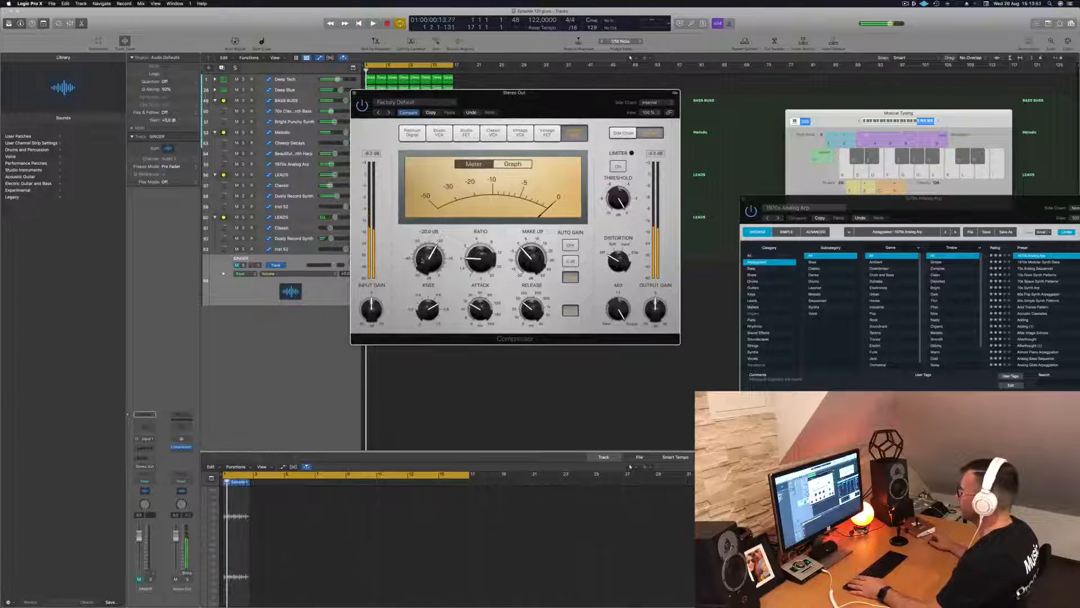
key(space)
drag(424, 266, 428, 267)
drag(454, 93, 635, 108)
key(space)
- Lower the volume of the Dusty Record Synth track in the second LEADS stack while listening through the Stereo Out compressor
click(288, 238)
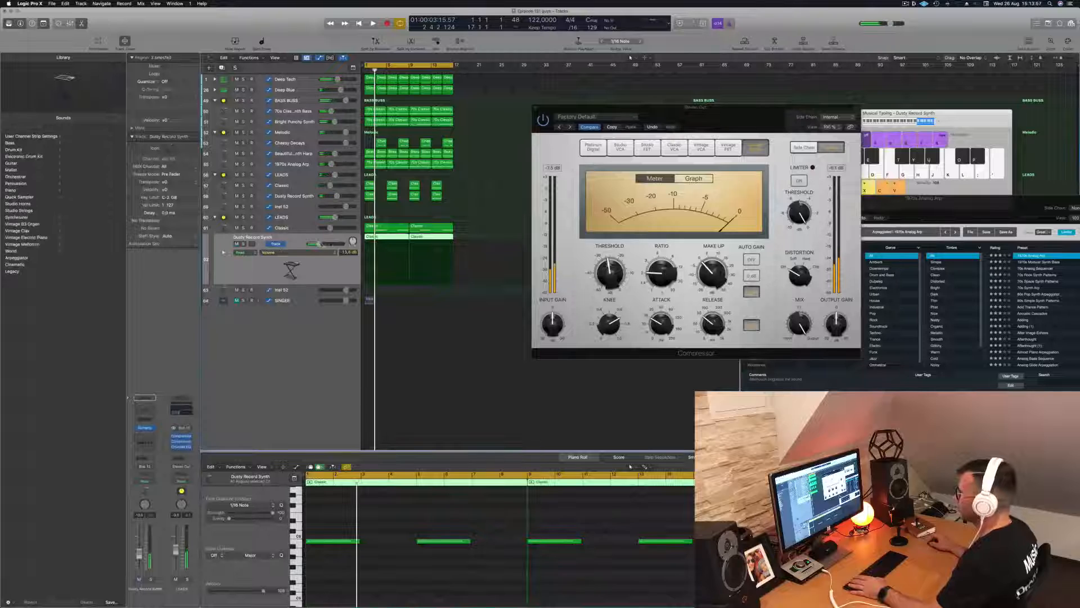
key(space)
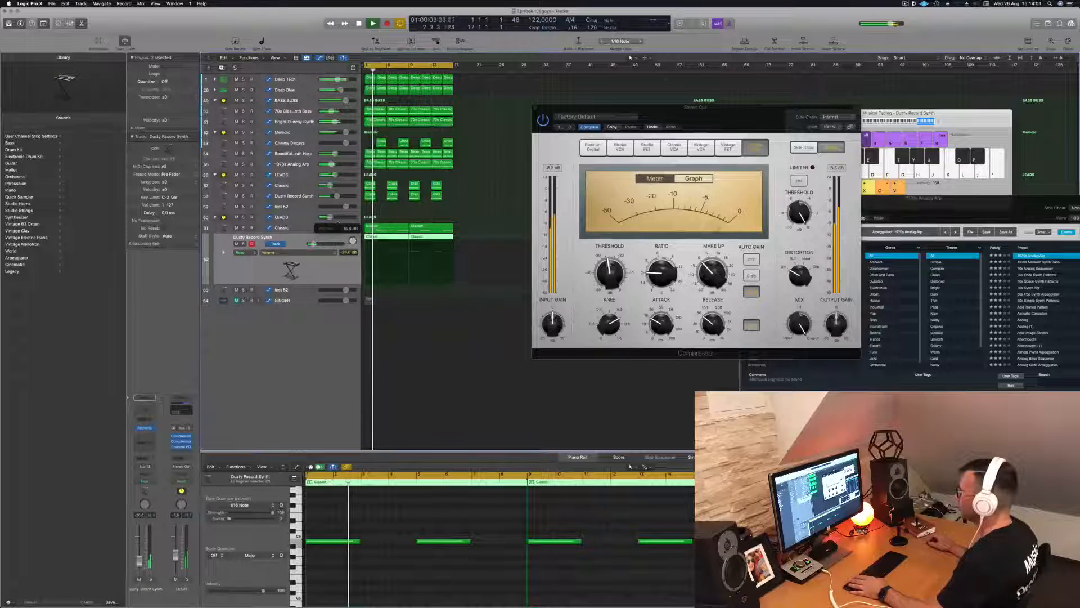
drag(752, 103, 674, 108)
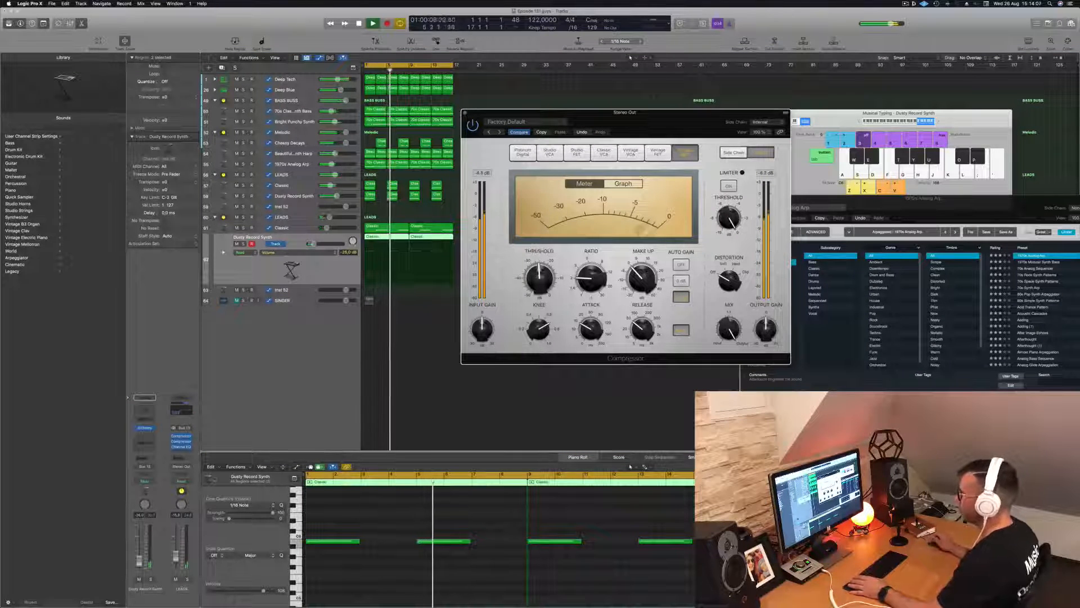
click(290, 358)
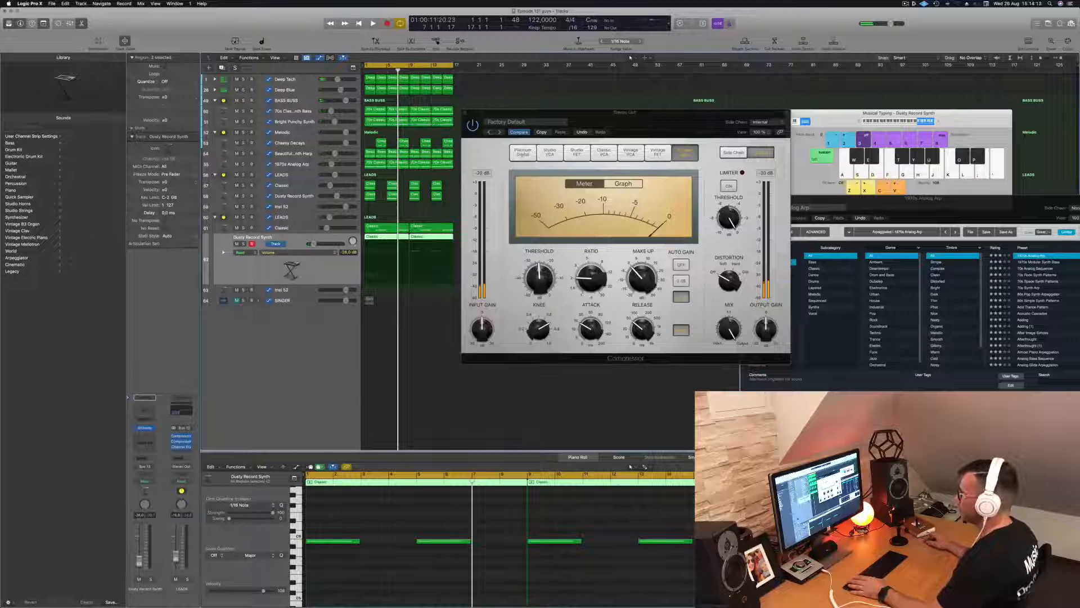
- Show the Stereo Out as an output track in the arrangement and select that track
click(275, 78)
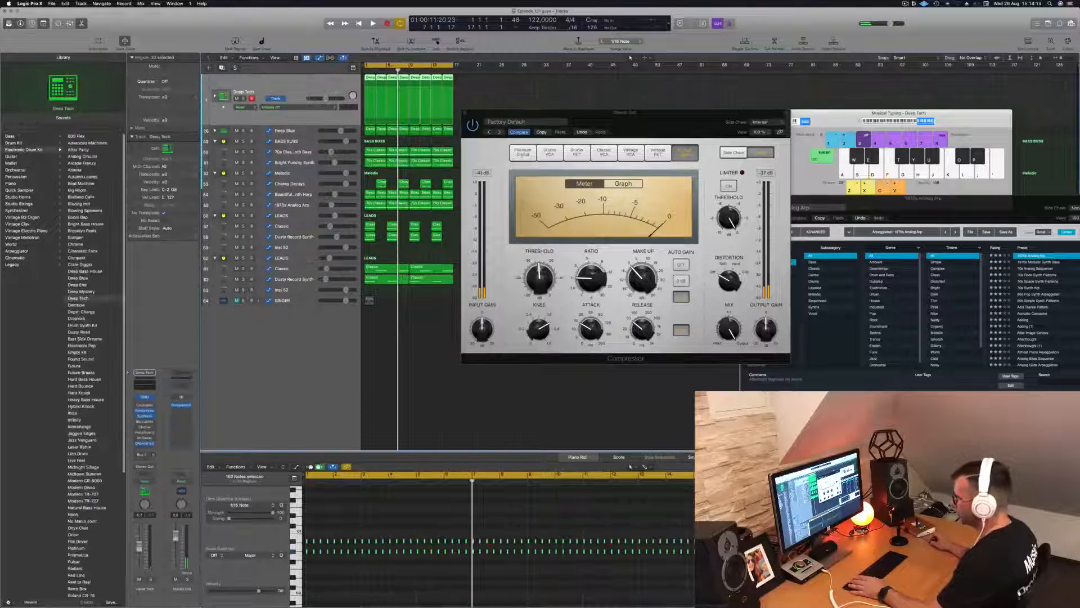
right_click(181, 462)
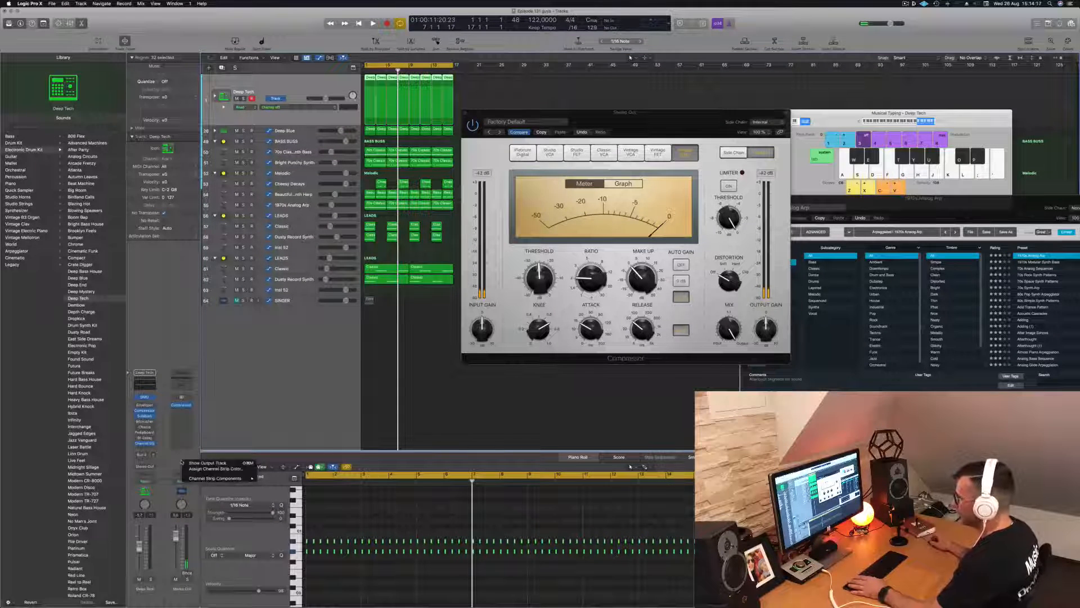
click(183, 462)
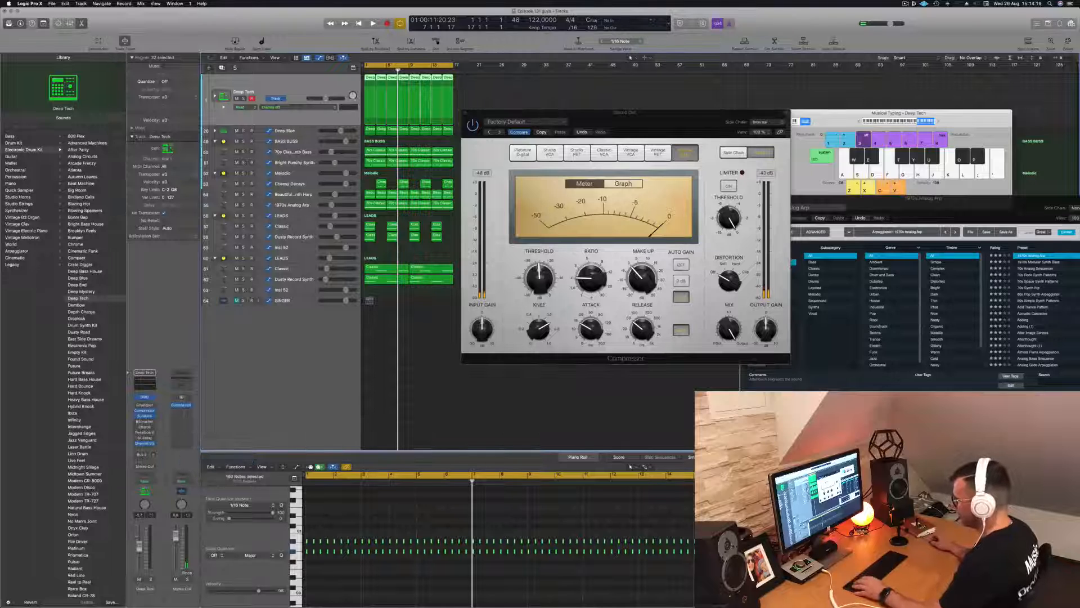
right_click(180, 587)
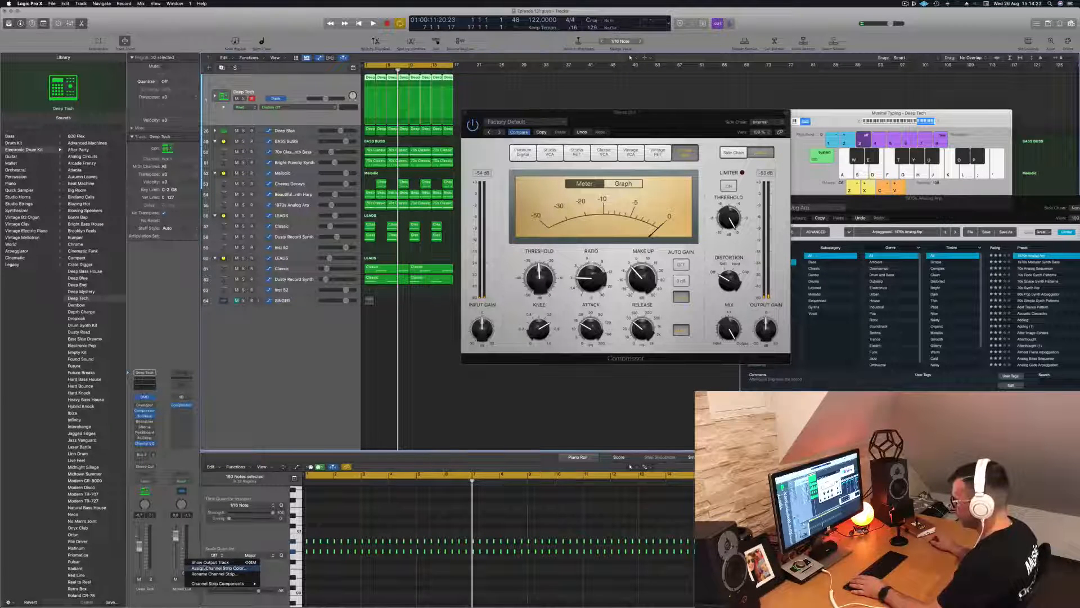
click(207, 562)
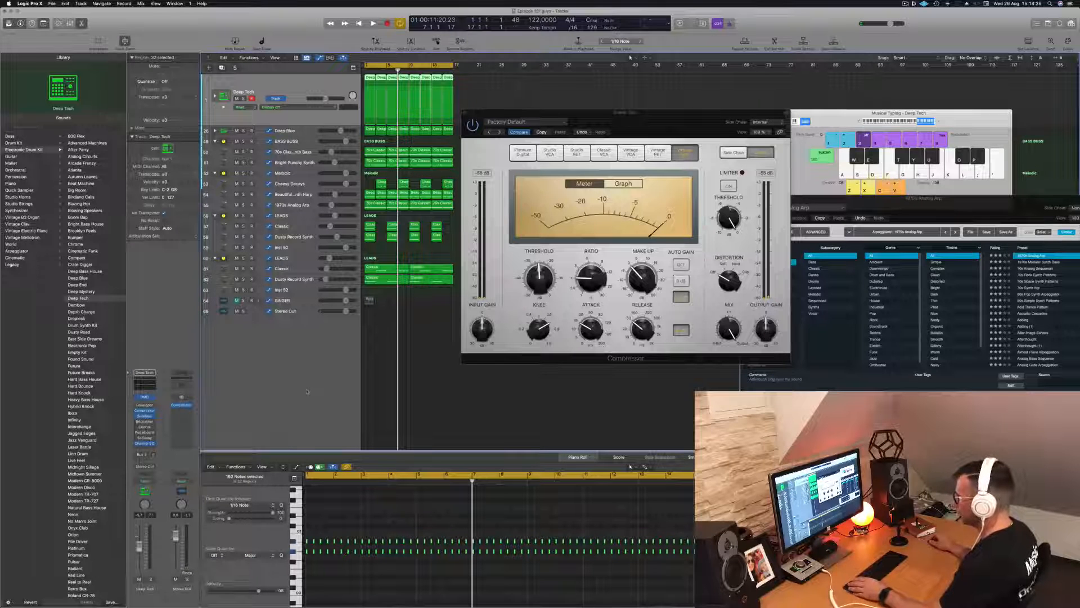
click(286, 311)
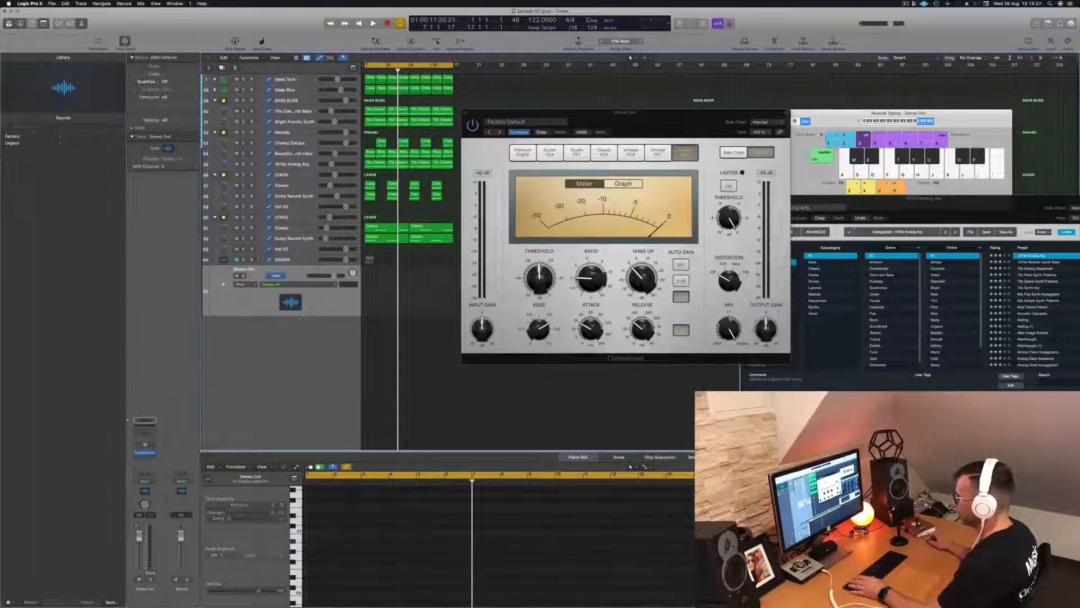
- Insert a stereo Limiter on the Stereo Out after the compressor and place its window beside the compressor window
key(space)
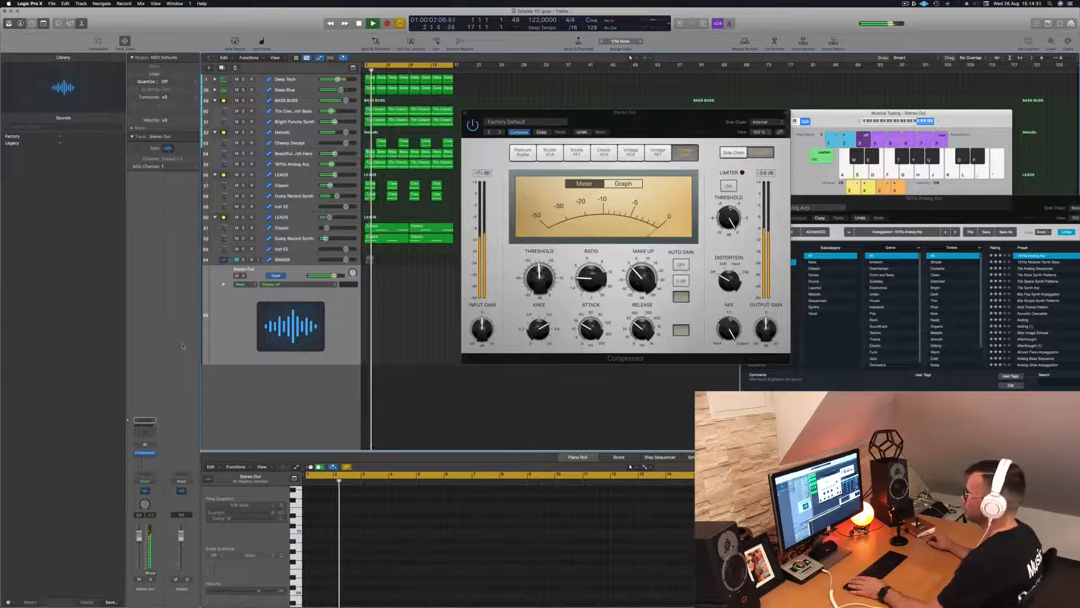
click(145, 457)
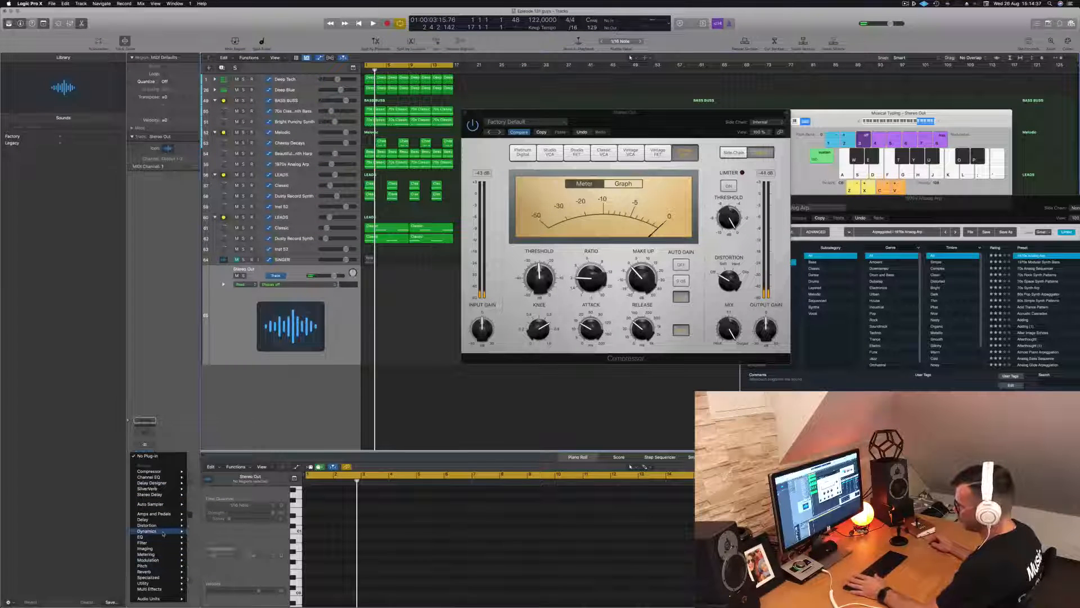
mouse_move(163, 534)
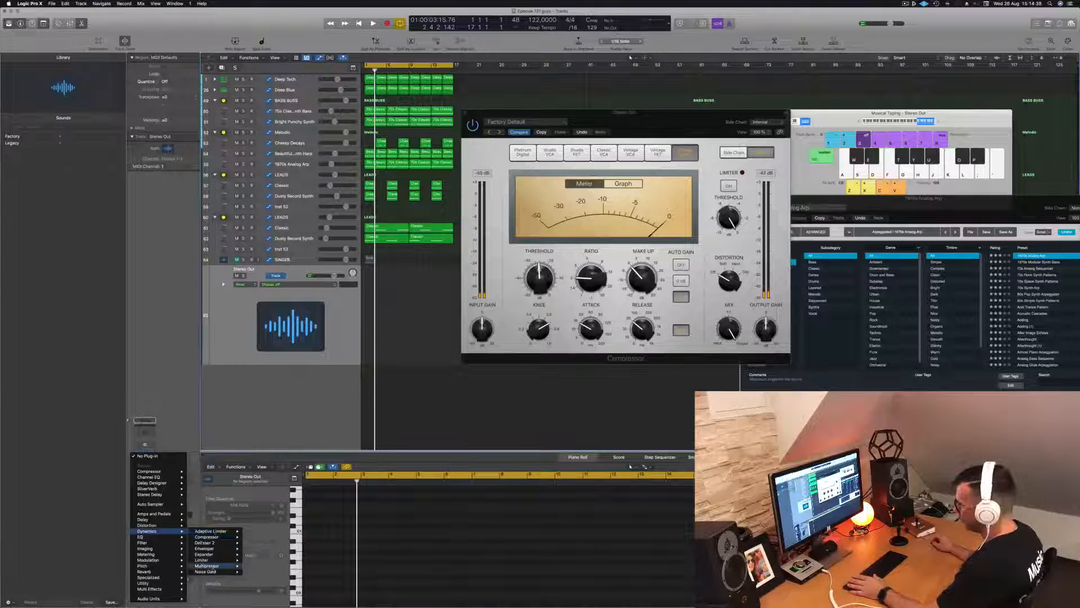
mouse_move(213, 561)
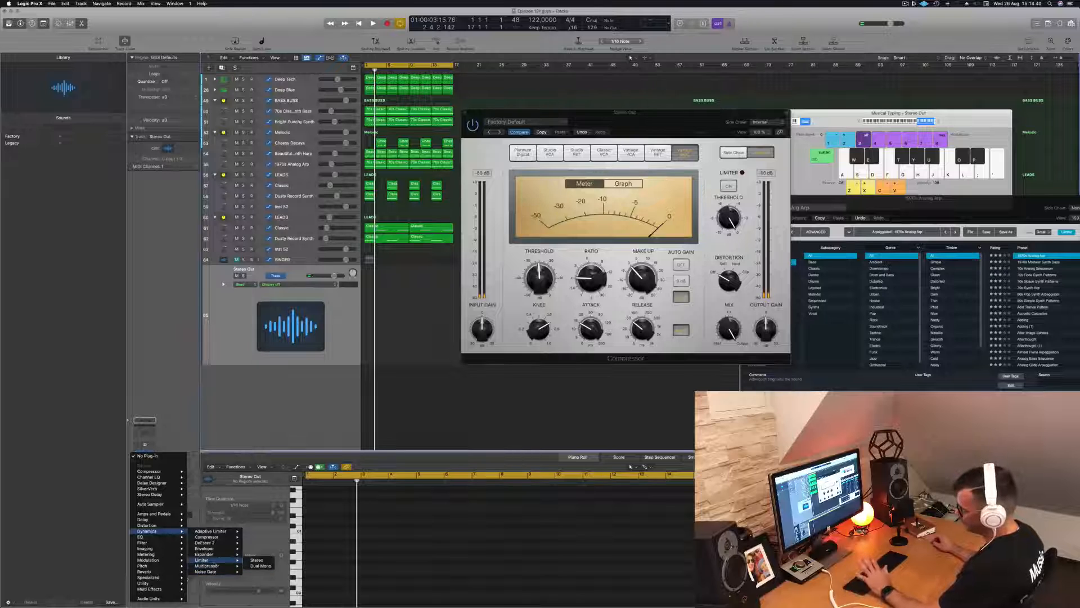
click(256, 560)
key(space)
drag(533, 94, 497, 164)
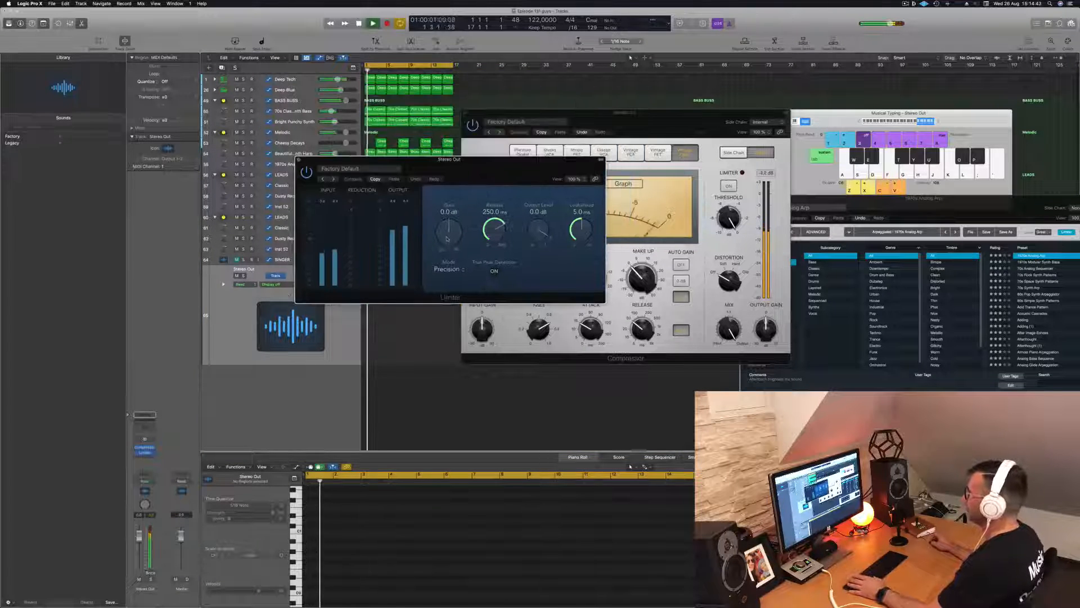
- Raise the Limiter's gain to +5.5 dB during playback and check its reduction and output meters
key(space)
scroll(451, 232, up, 3)
scroll(450, 232, up, 2)
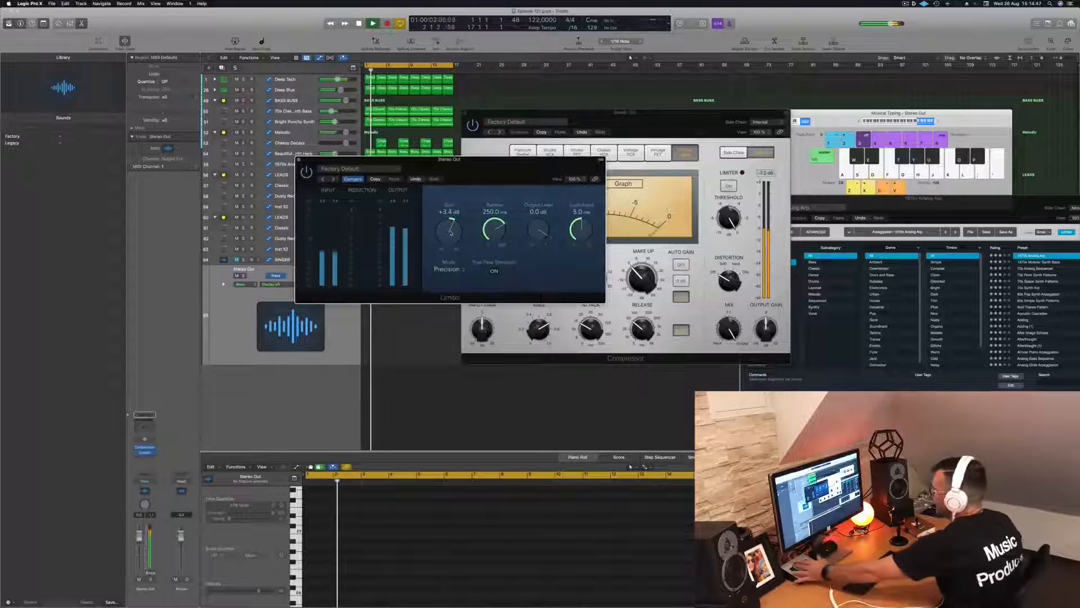
scroll(450, 232, down, 1)
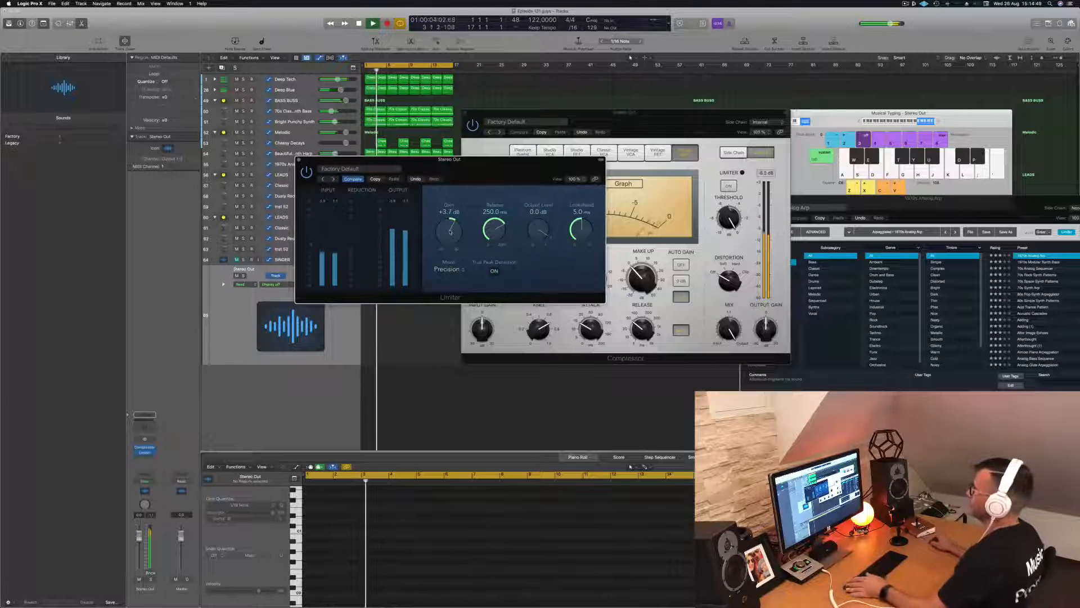
drag(450, 232, 454, 225)
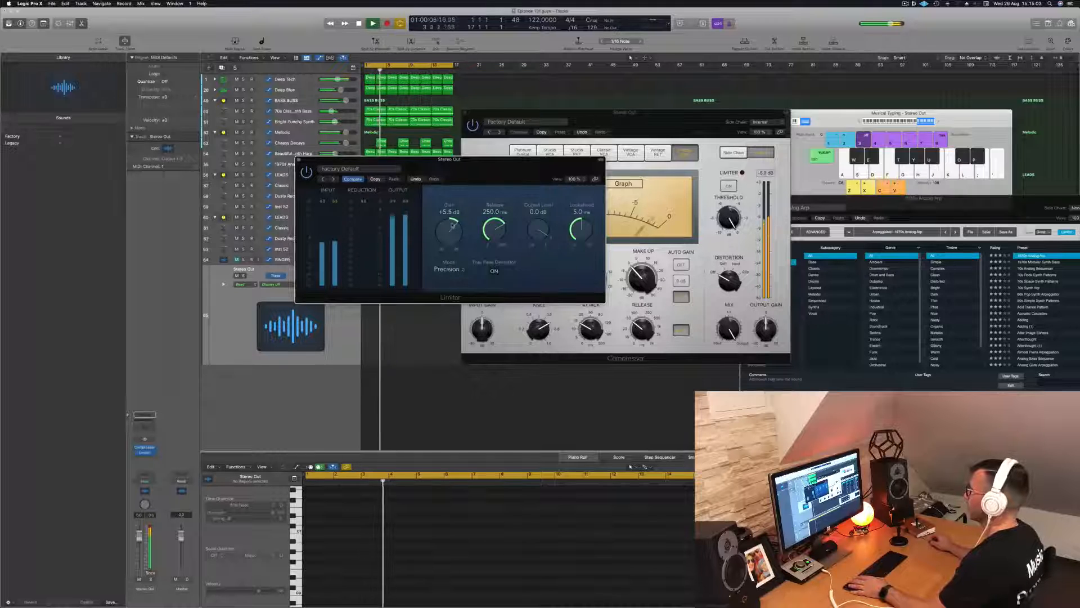
drag(473, 177, 695, 195)
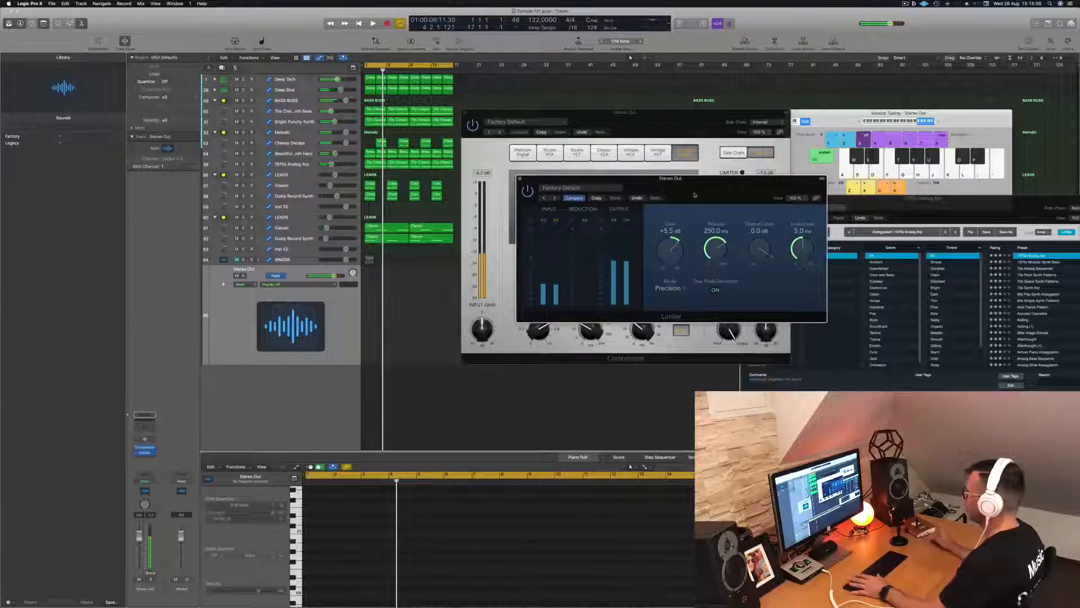
key(space)
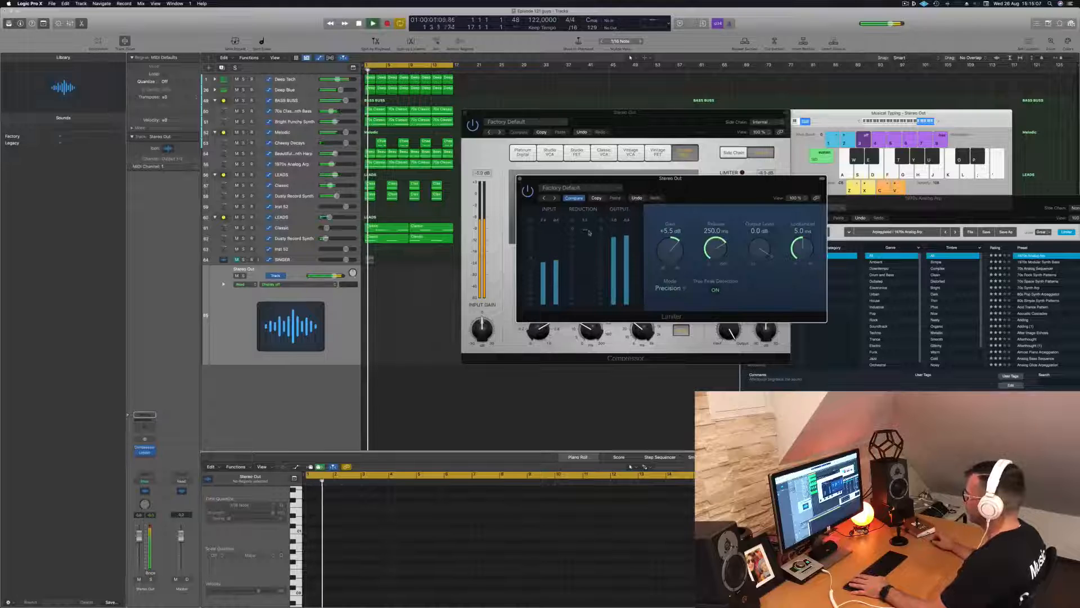
key(space)
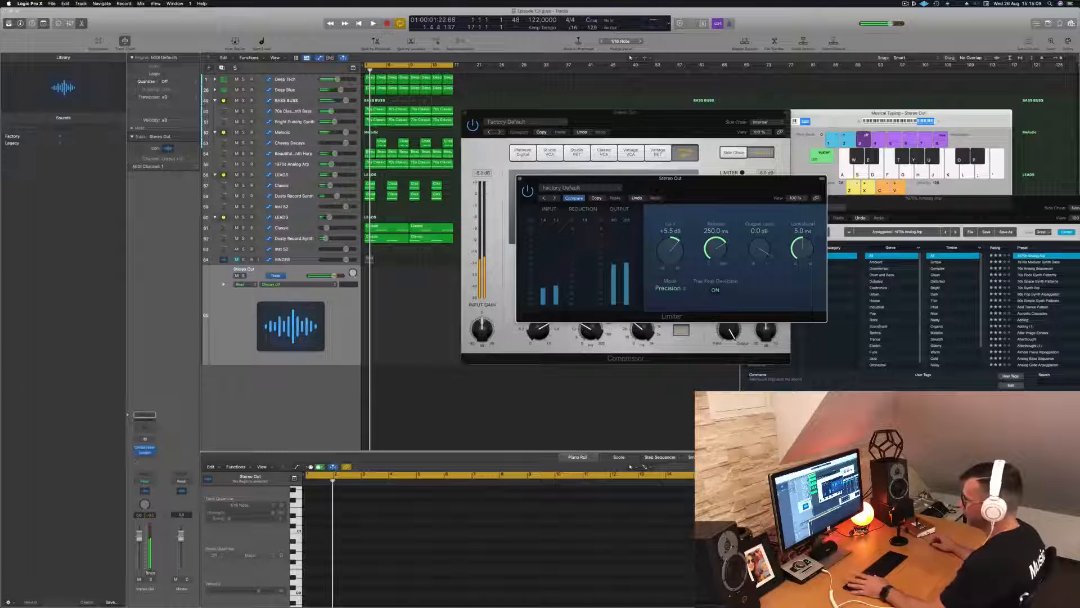
- Insert a Multipressor on the Stereo Out after the Limiter
click(143, 458)
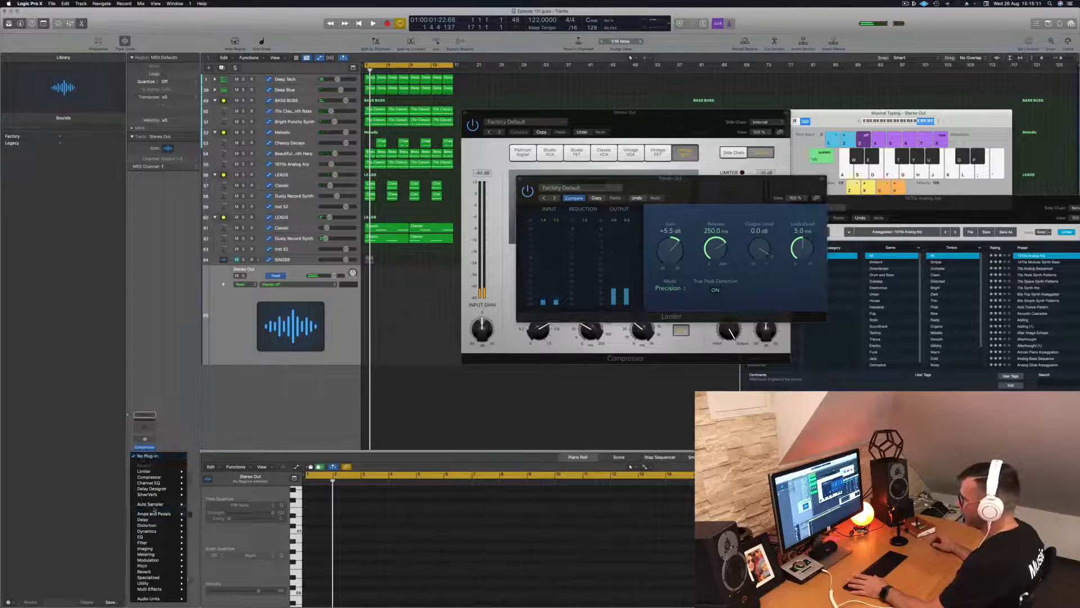
mouse_move(155, 498)
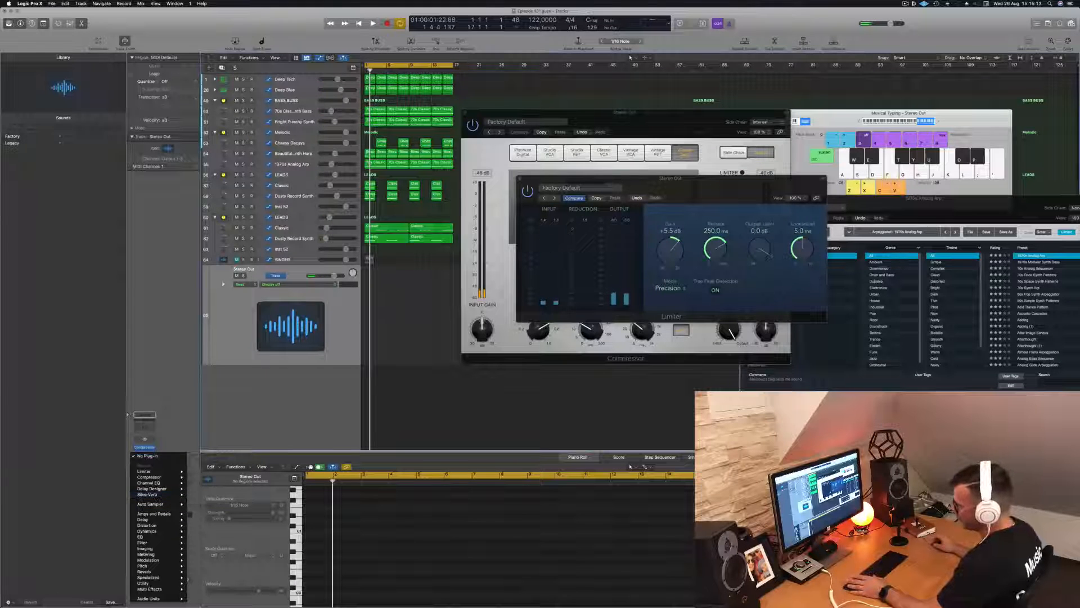
mouse_move(162, 532)
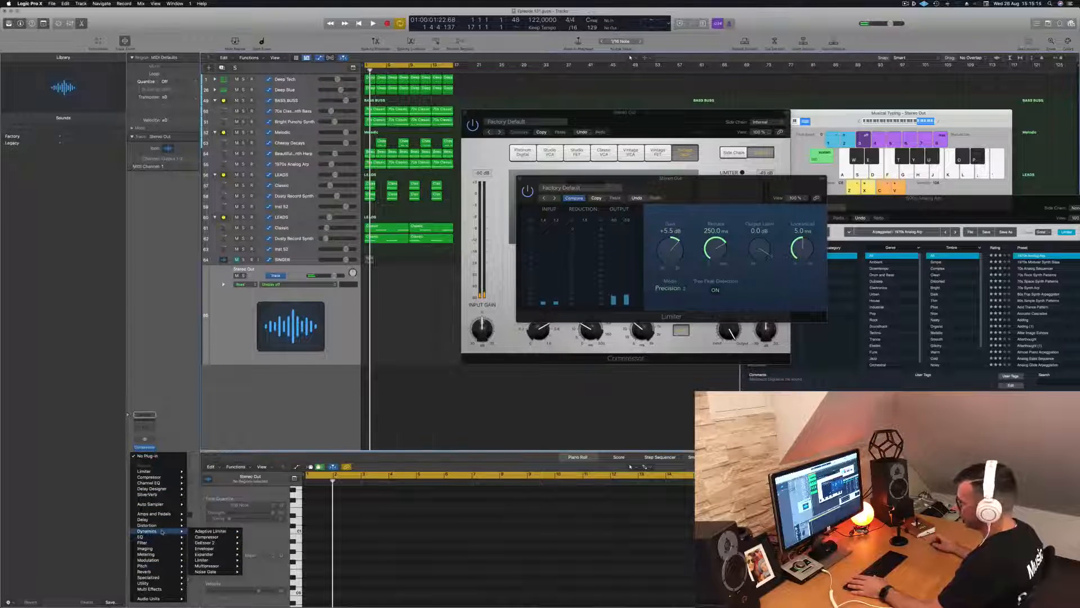
mouse_move(222, 568)
click(262, 571)
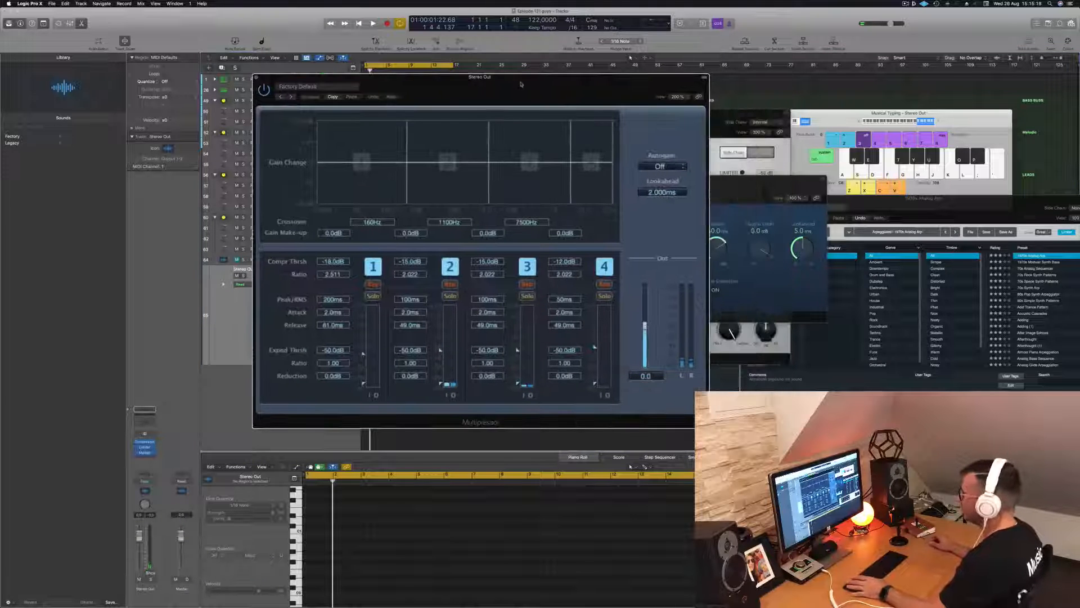
- Set the Multipressor's compression thresholds for bands 1–4 to -13, -17.5, -26.5 and -33.5 dB during playback, and close its window
key(space)
drag(363, 353, 363, 350)
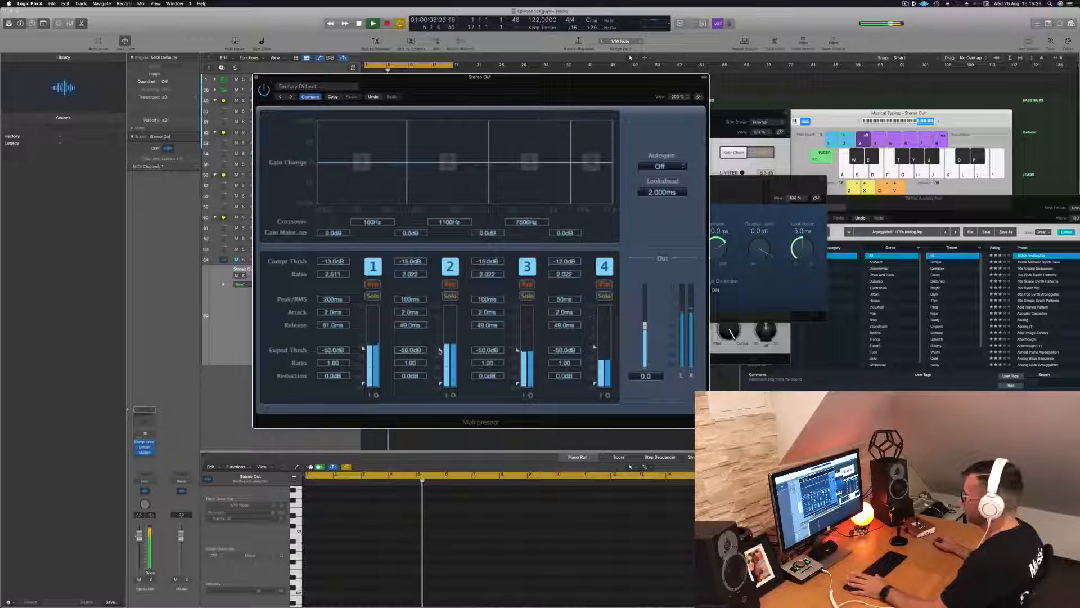
drag(440, 350, 440, 354)
drag(517, 350, 518, 364)
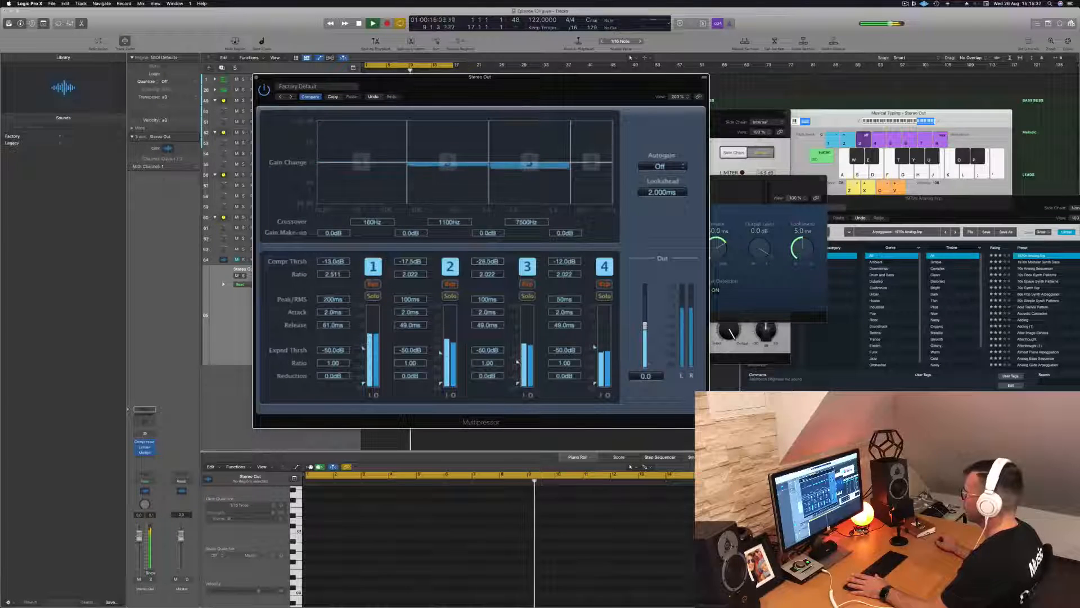
drag(594, 347, 594, 368)
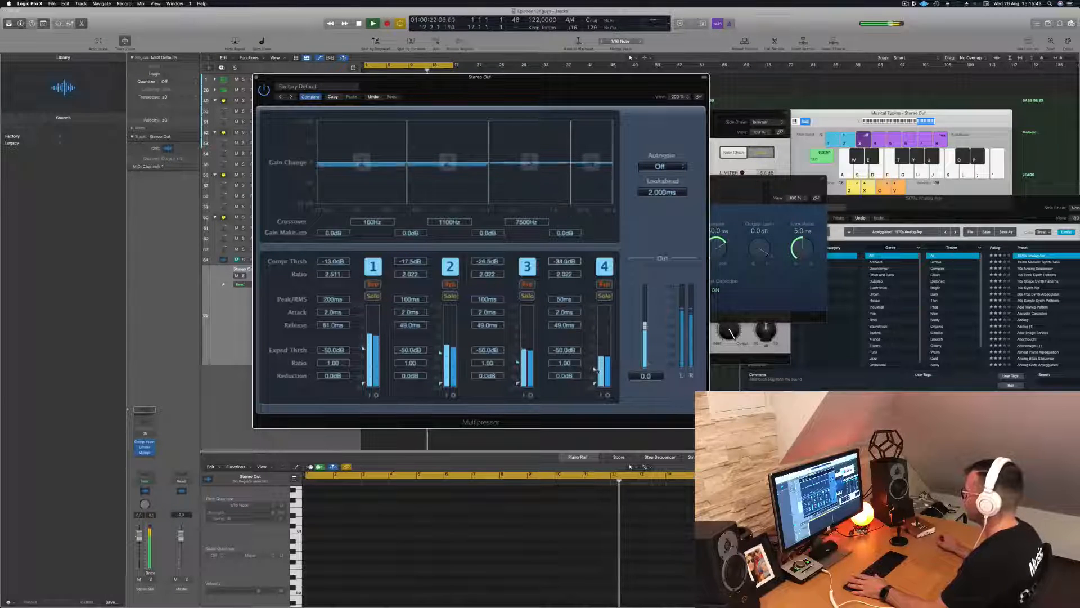
drag(395, 80, 378, 83)
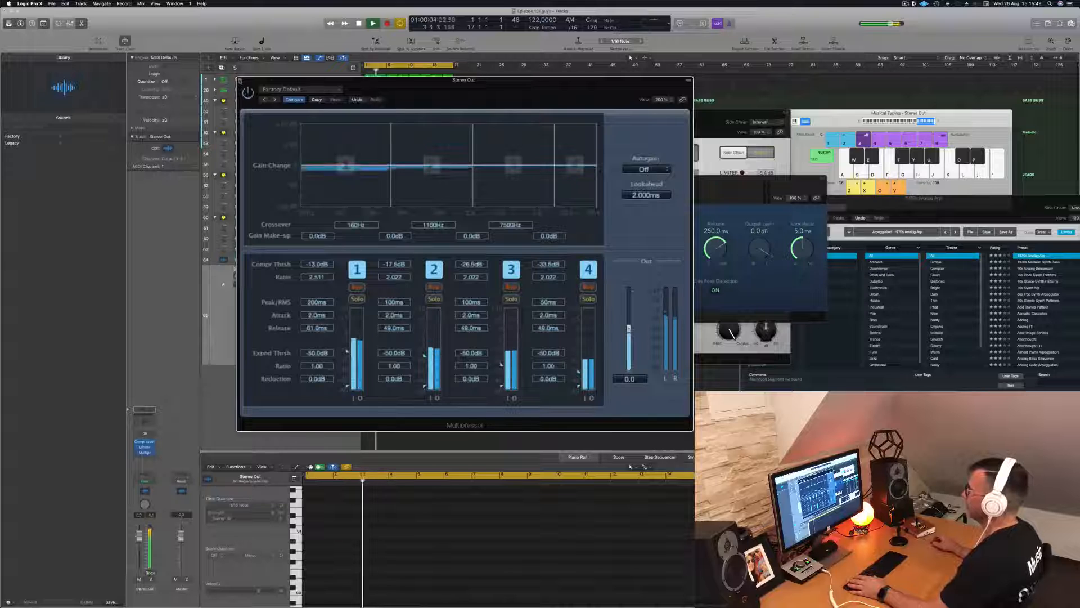
click(240, 81)
key(space)
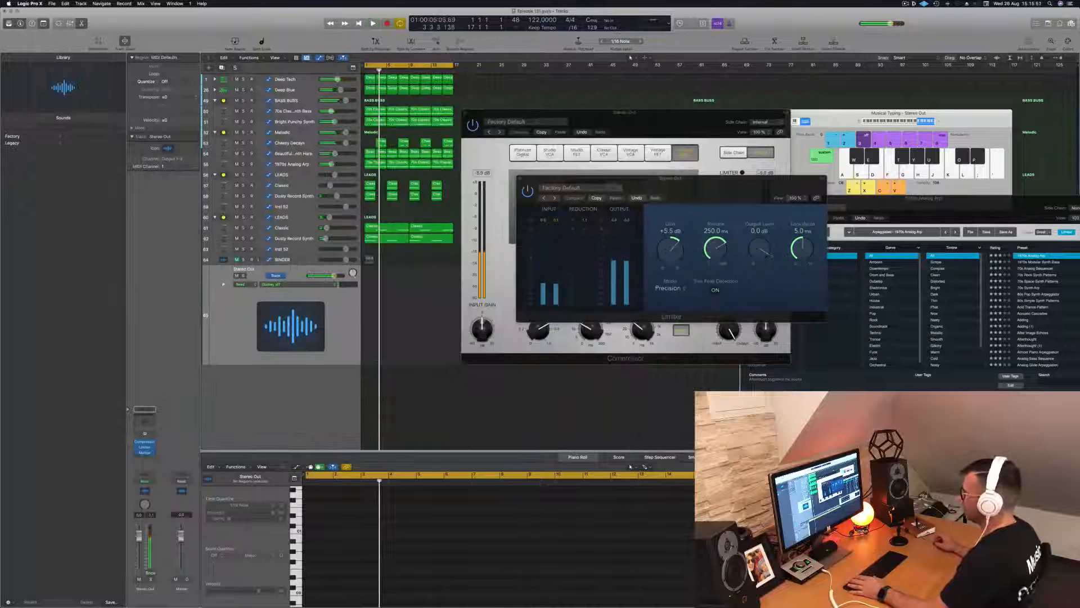
- Insert a stereo Vintage Tube EQ on the Stereo Out and load its Enhanced Mix preset from the Mix Bus category
click(149, 459)
mouse_move(154, 538)
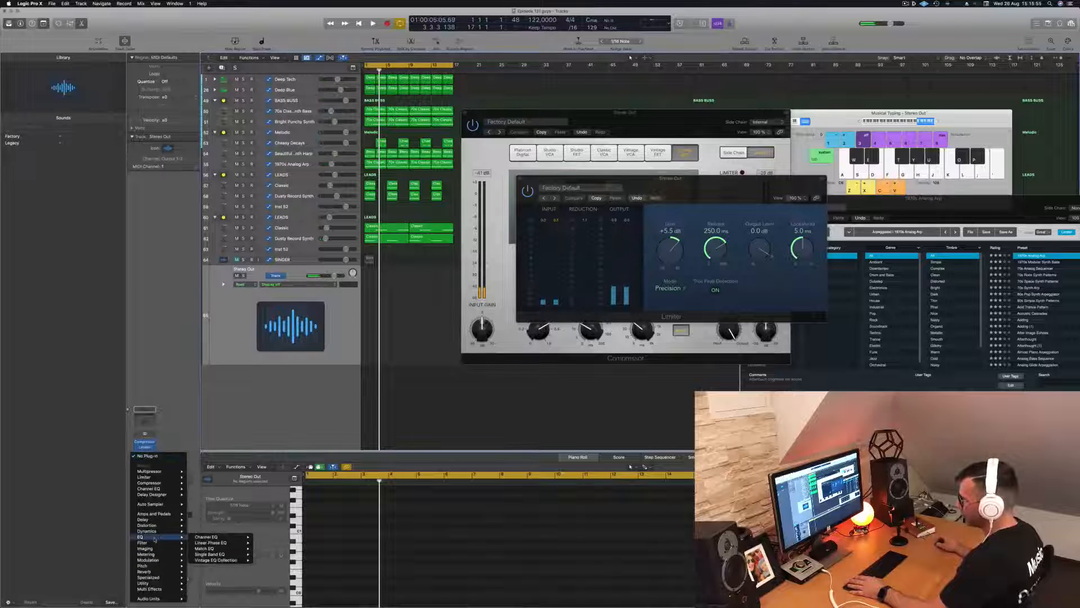
mouse_move(220, 560)
mouse_move(281, 571)
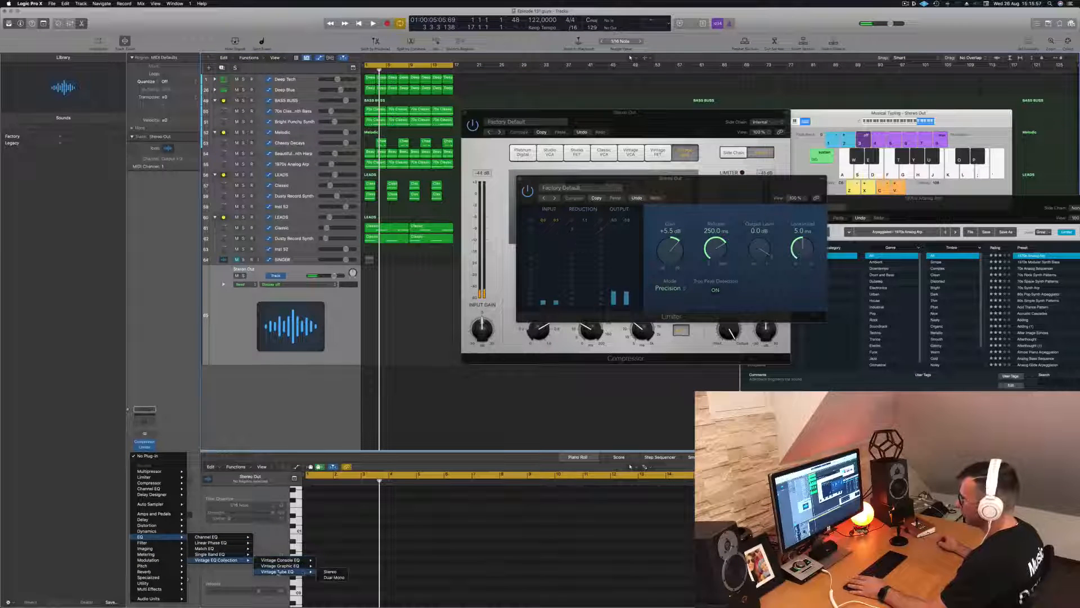
click(329, 571)
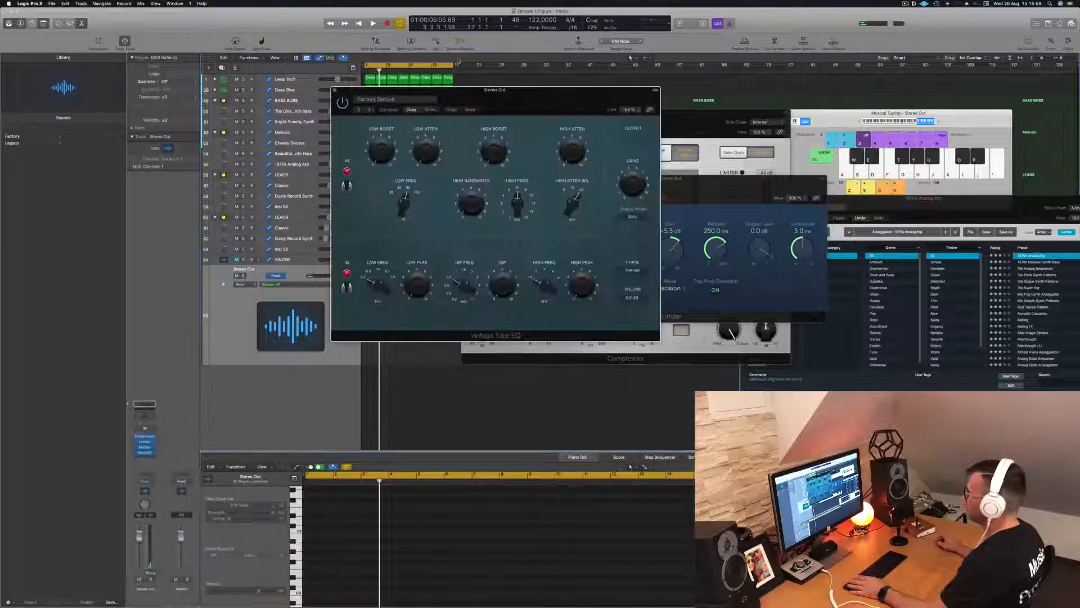
drag(455, 105, 548, 122)
click(518, 114)
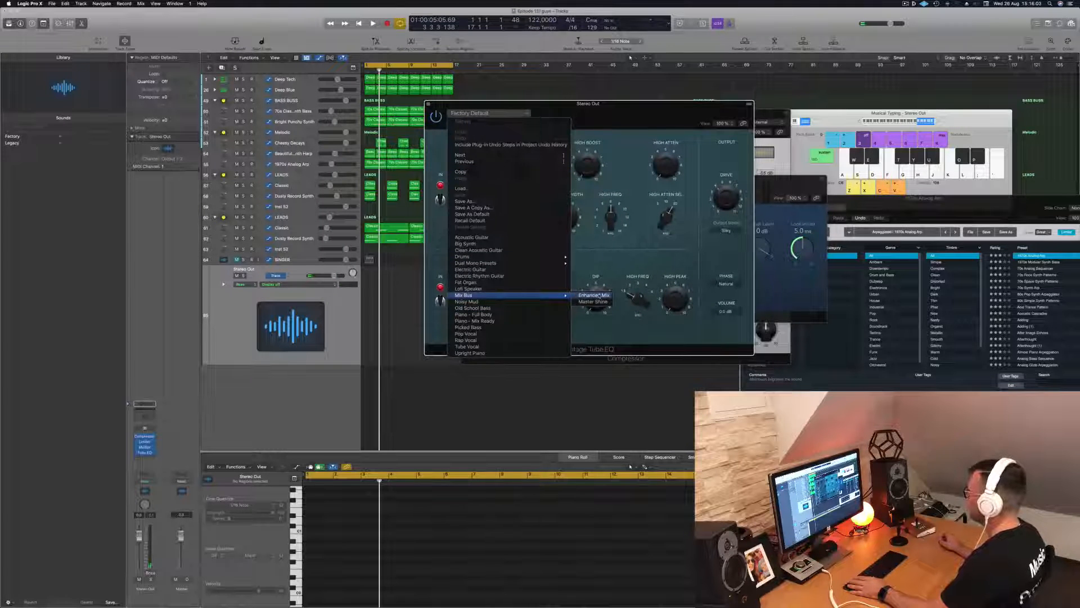
click(599, 295)
drag(654, 115, 665, 115)
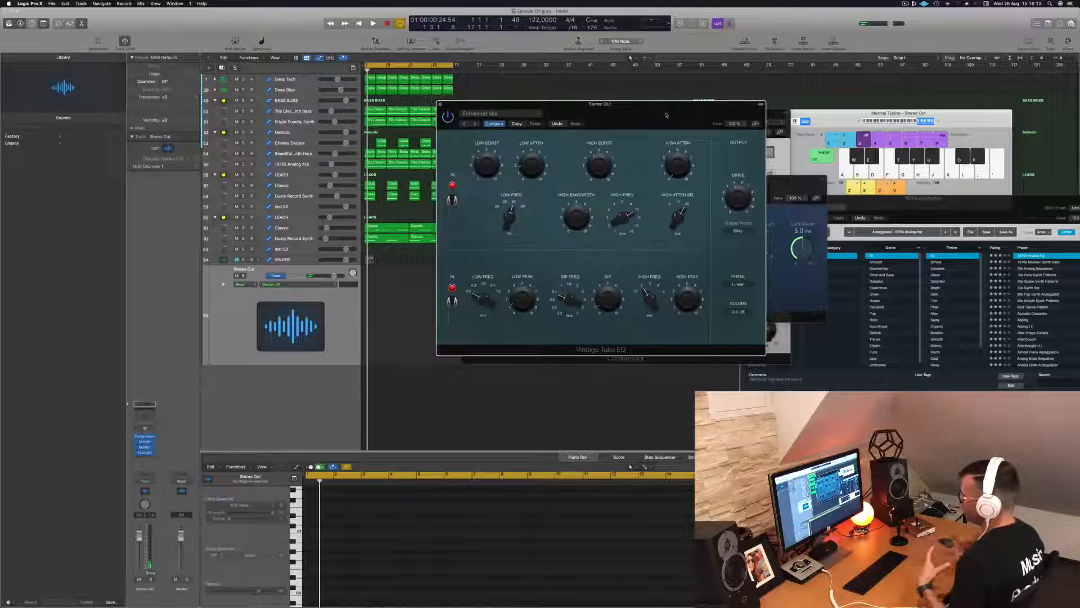
- Play the song and compare the master sound with the Vintage Tube EQ switched on and bypassed
key(space)
click(240, 321)
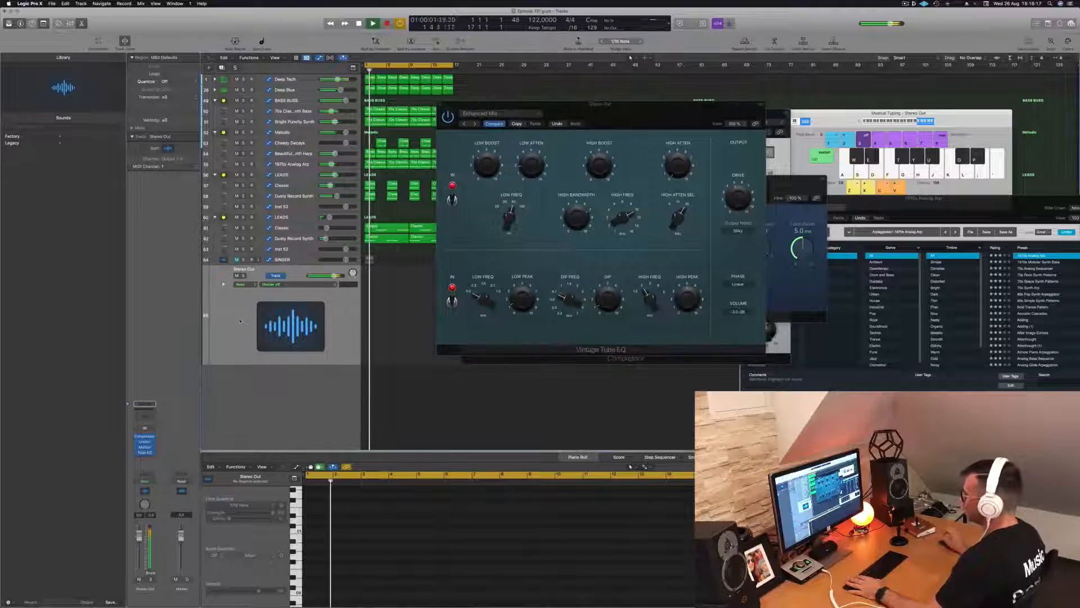
click(448, 119)
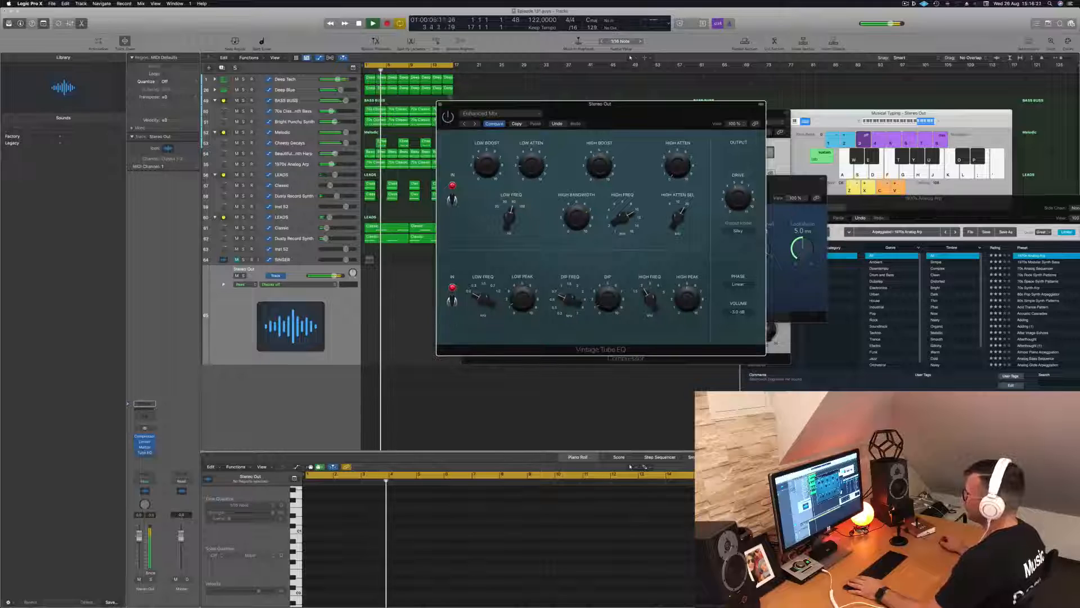
click(240, 317)
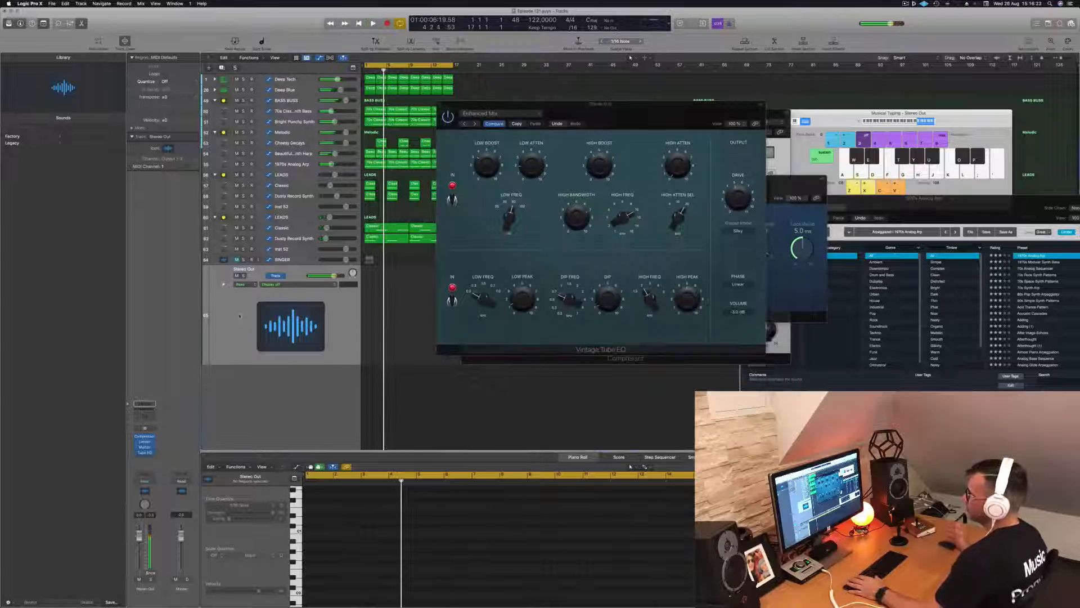
- Insert a second stereo Compressor after the Vintage Tube EQ on the Stereo Out and load the Smooth Compression preset
click(148, 455)
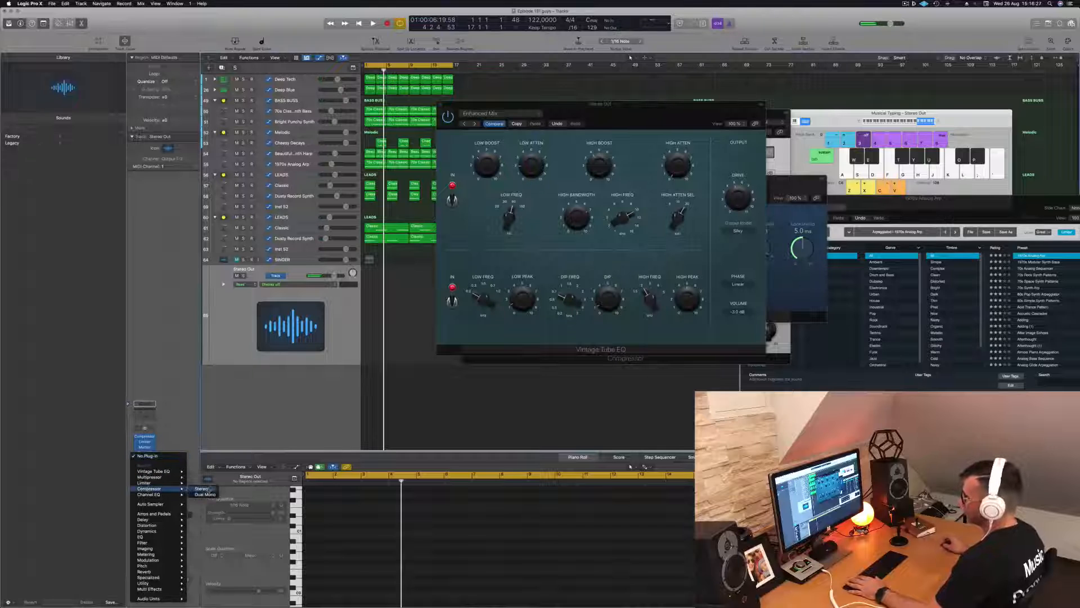
click(201, 488)
drag(407, 108, 466, 115)
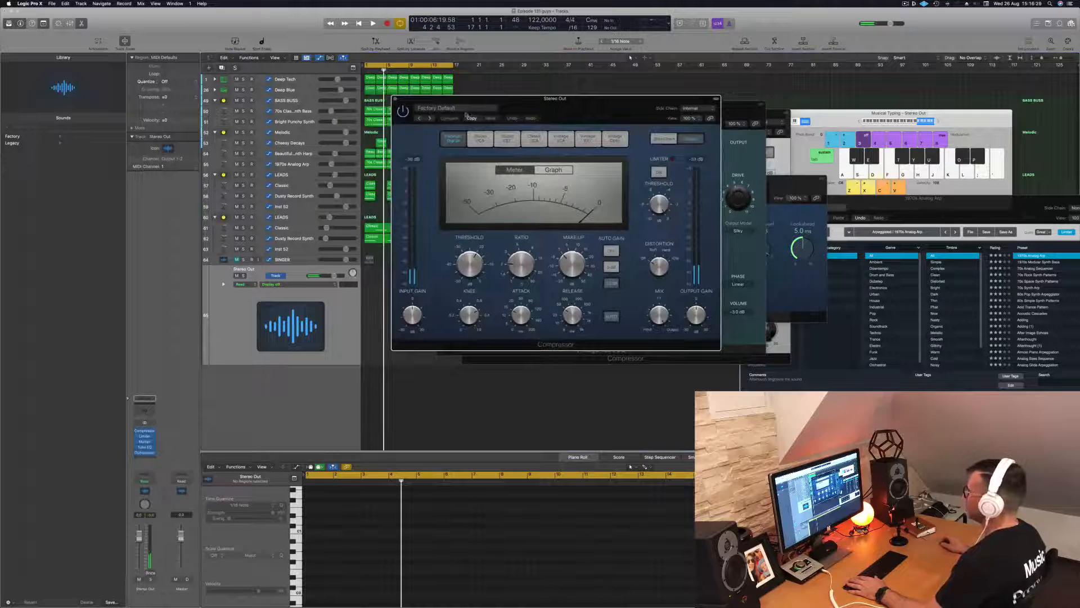
click(460, 108)
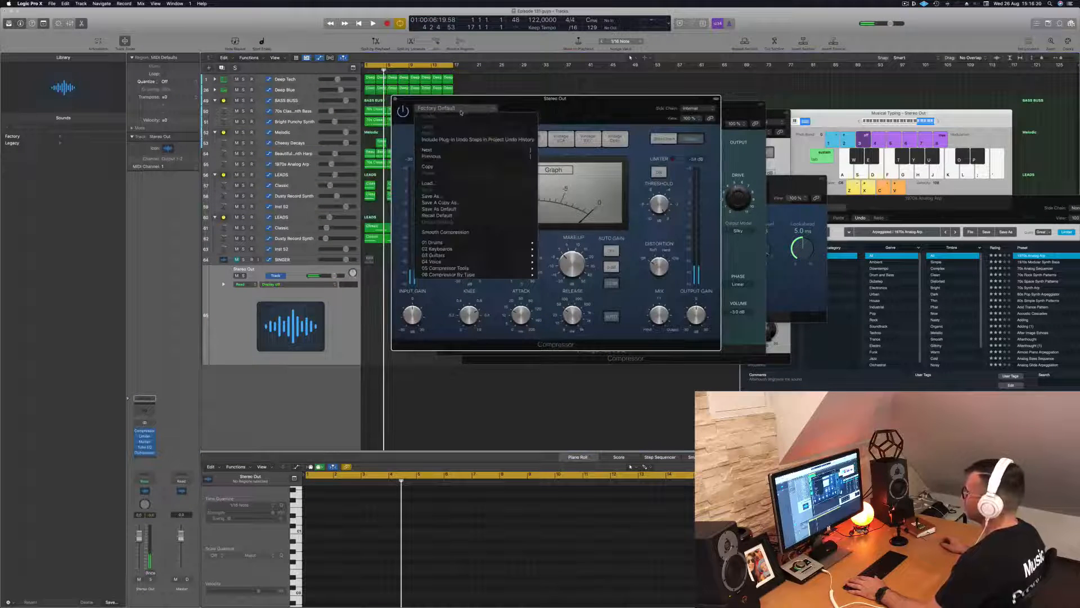
click(470, 232)
drag(614, 102, 536, 100)
- Play the song repeatedly through the Smooth Compression compressor, move its window clear of the Vintage Tube EQ, and reset the Stereo Out peak level
key(space)
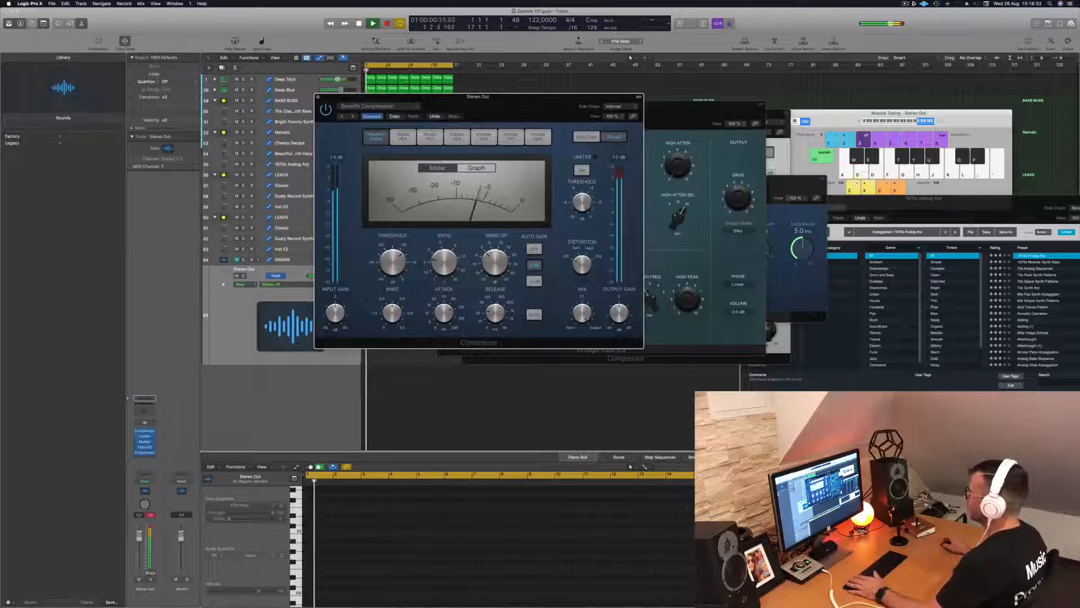
key(space)
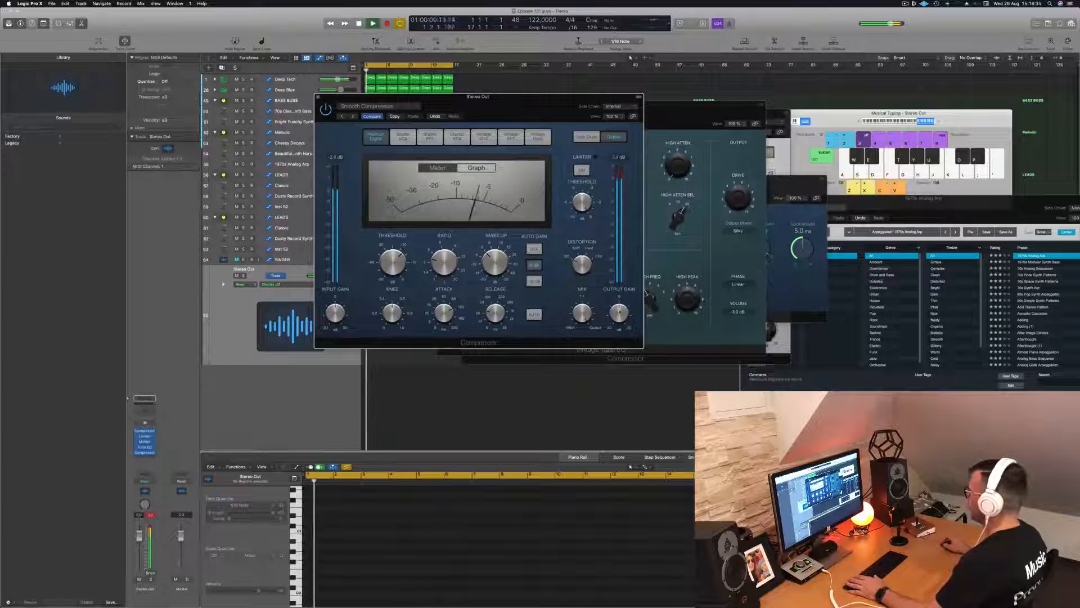
key(space)
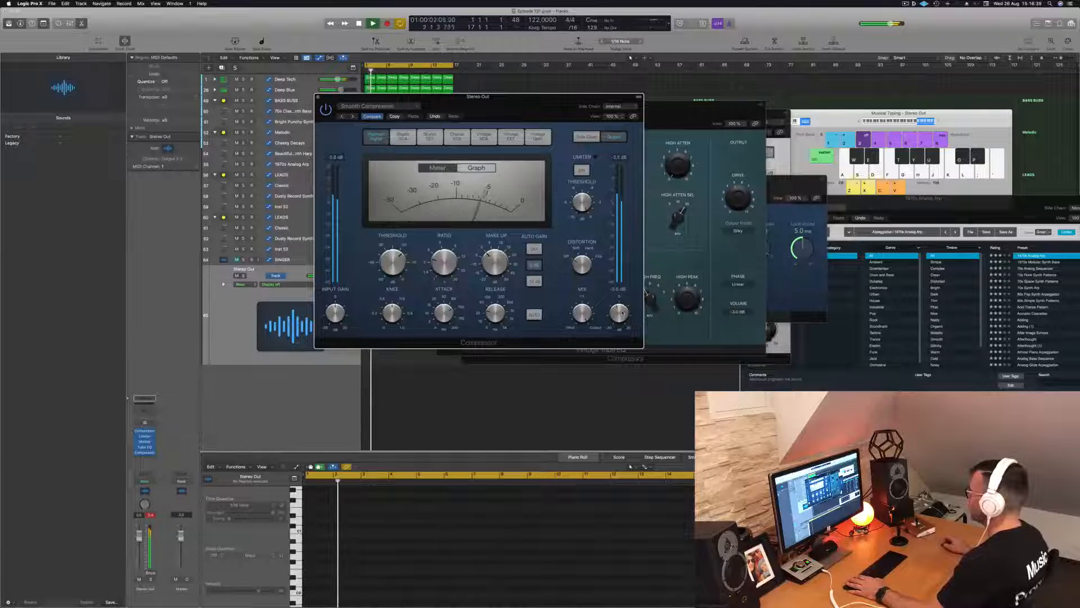
drag(602, 97, 735, 112)
key(space)
key(space)
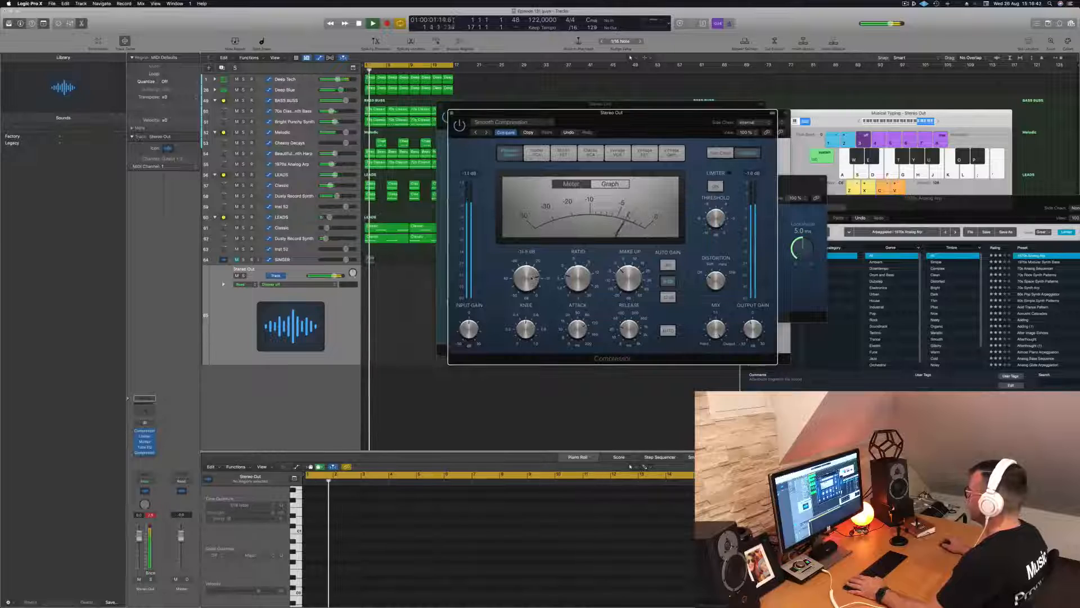
key(space)
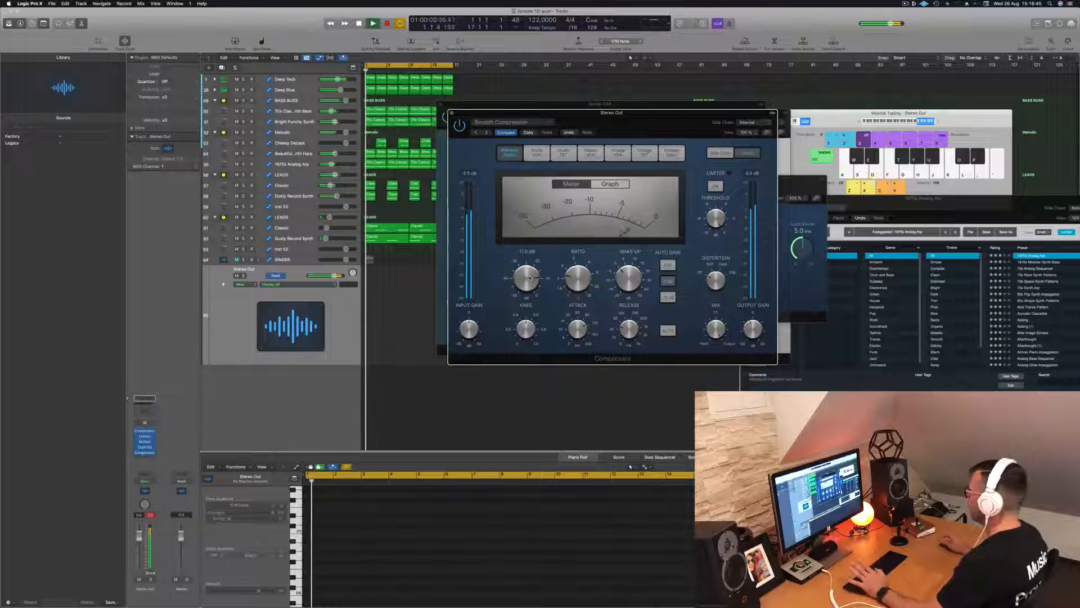
drag(600, 120, 680, 122)
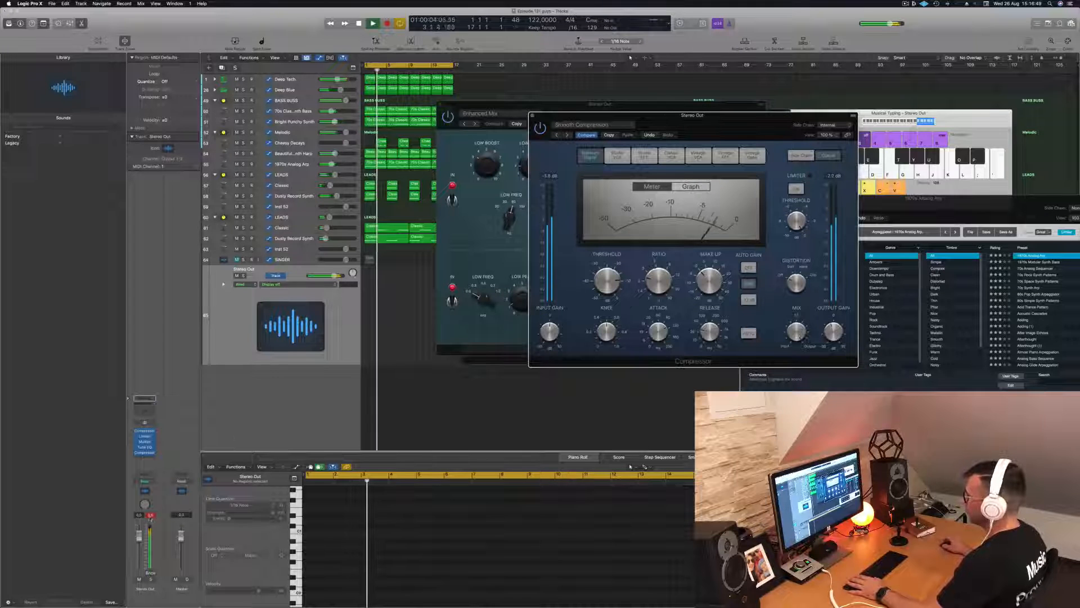
click(150, 515)
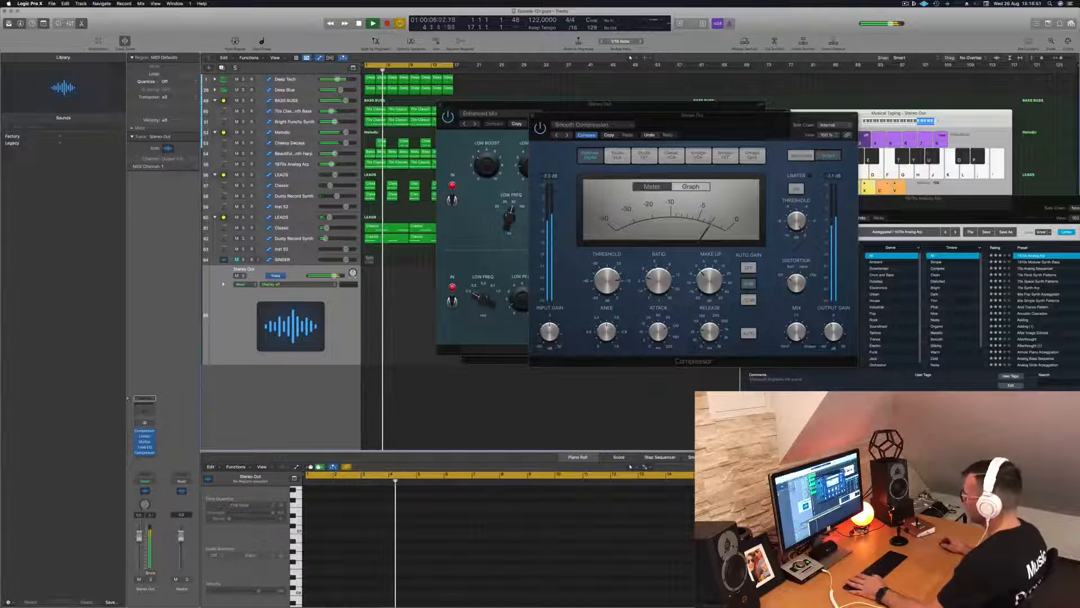
- Insert a stereo Adaptive Limiter after the second Compressor on the Stereo Out
click(146, 457)
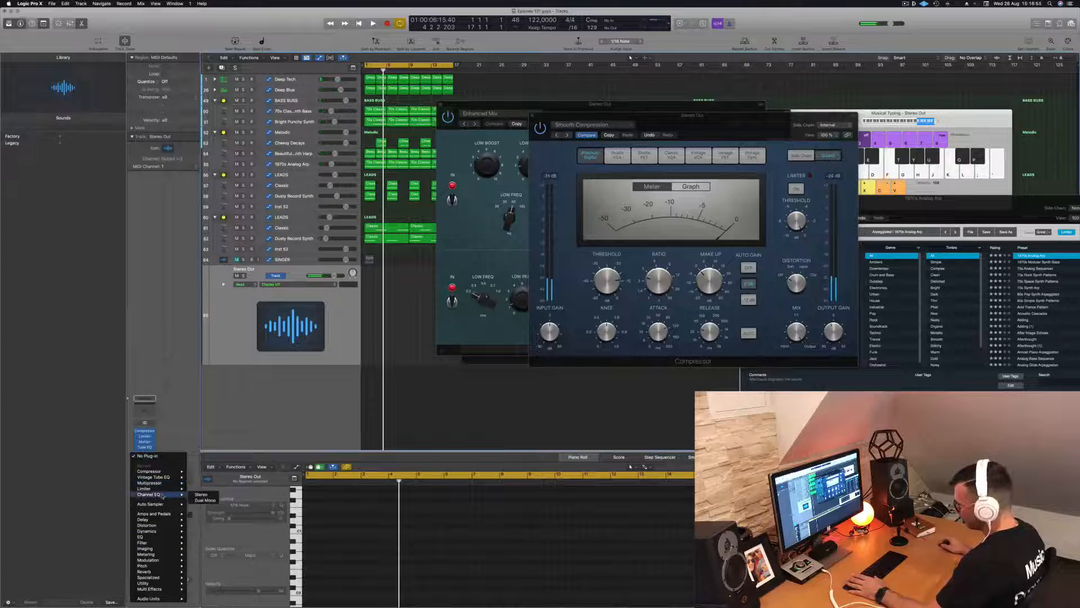
mouse_move(151, 531)
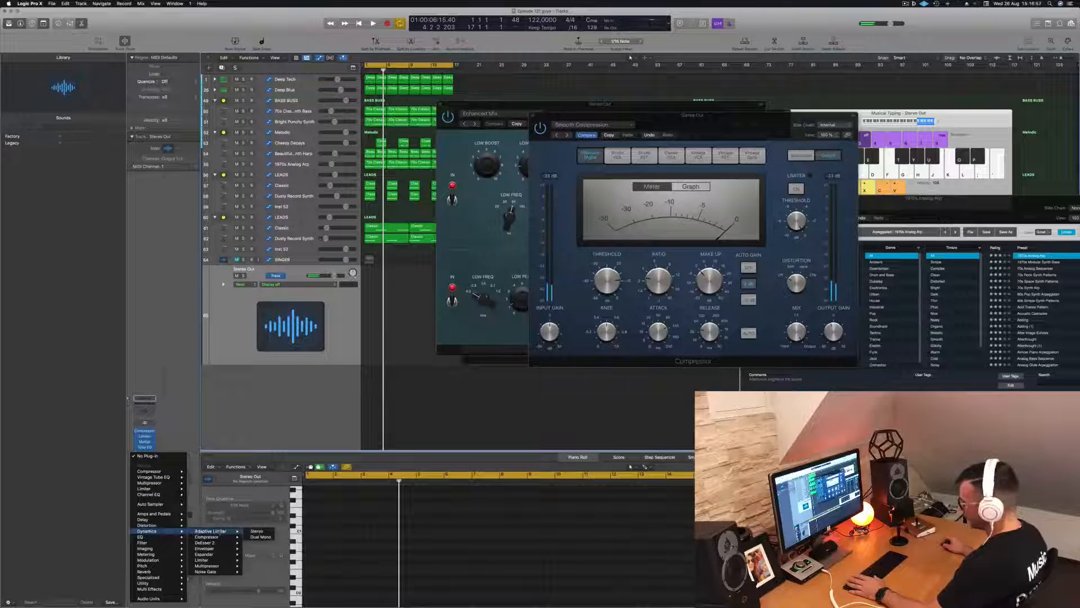
click(254, 531)
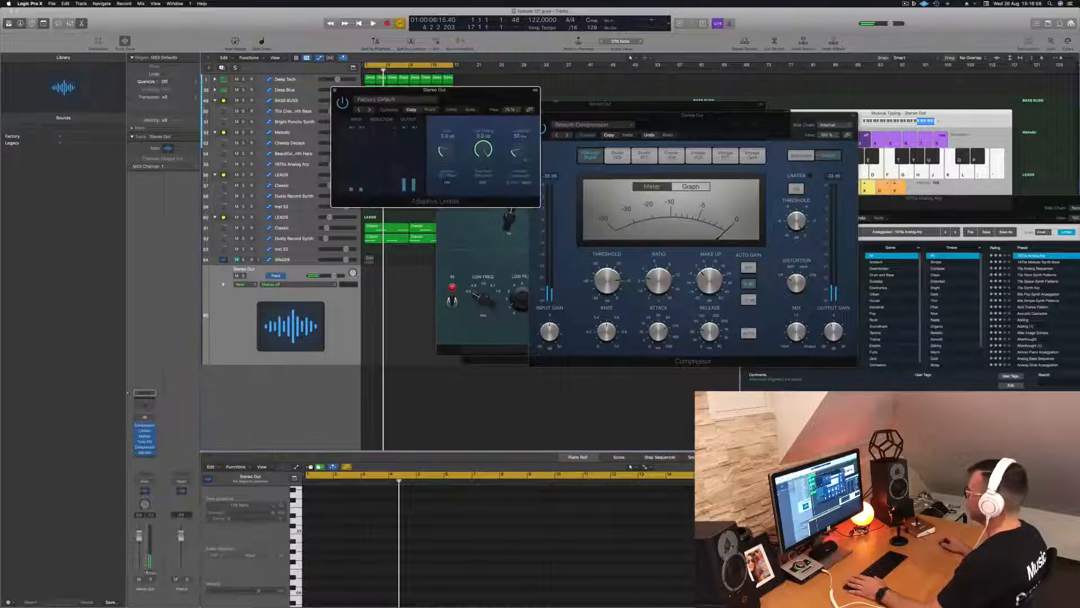
drag(498, 96, 625, 108)
- Play the song through the Adaptive Limiter and move its window clear of the compressor window
key(space)
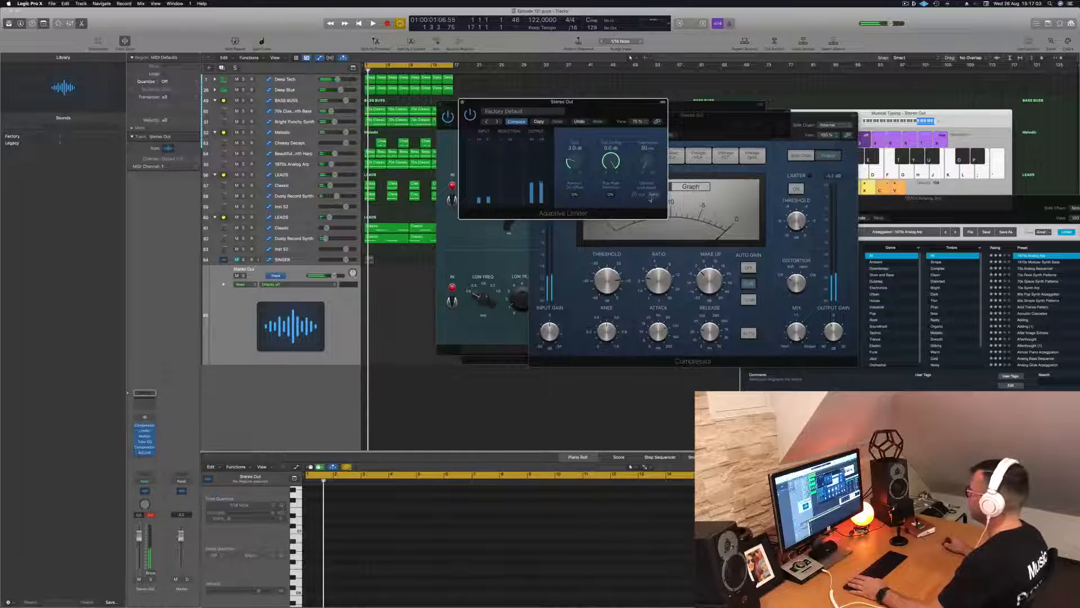
key(space)
drag(545, 102, 562, 104)
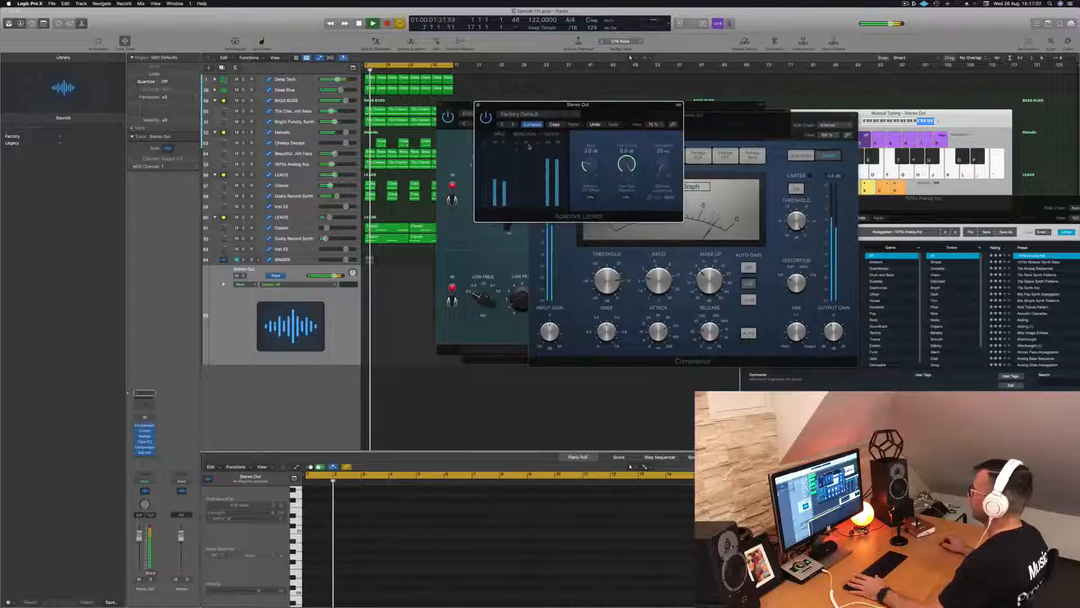
drag(529, 146, 797, 160)
- Close the windows of both Compressors, the Vintage Tube EQ and the Limiter during playback
drag(585, 116, 495, 150)
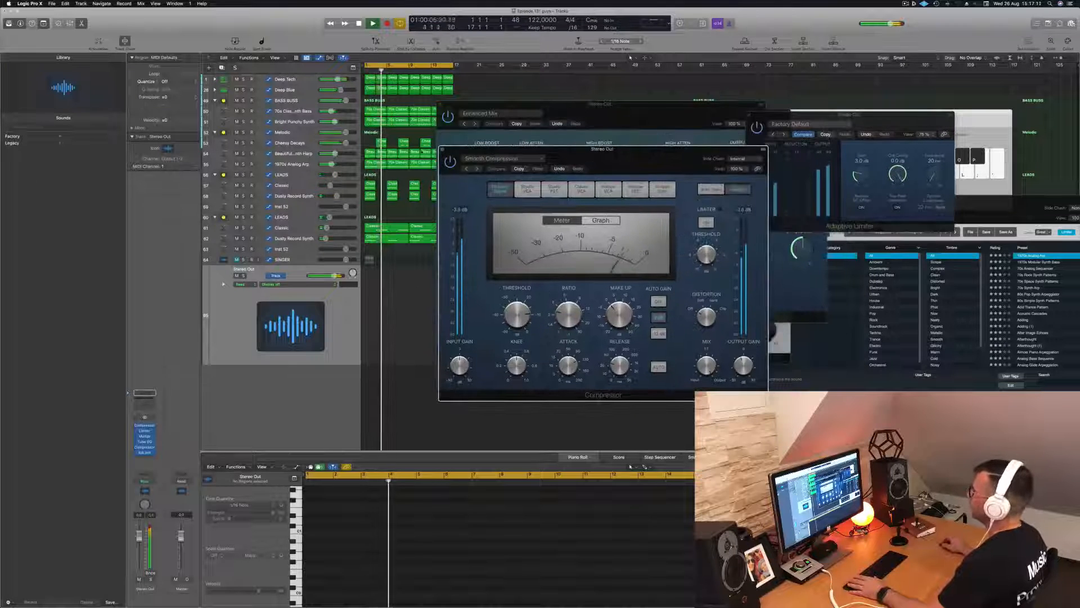
click(443, 149)
click(440, 104)
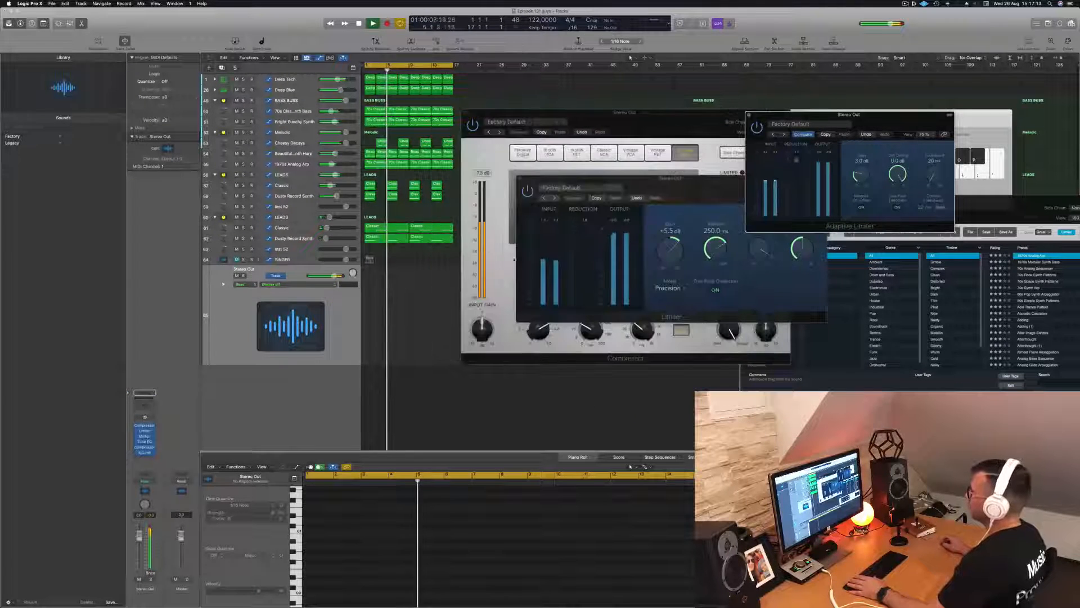
click(465, 113)
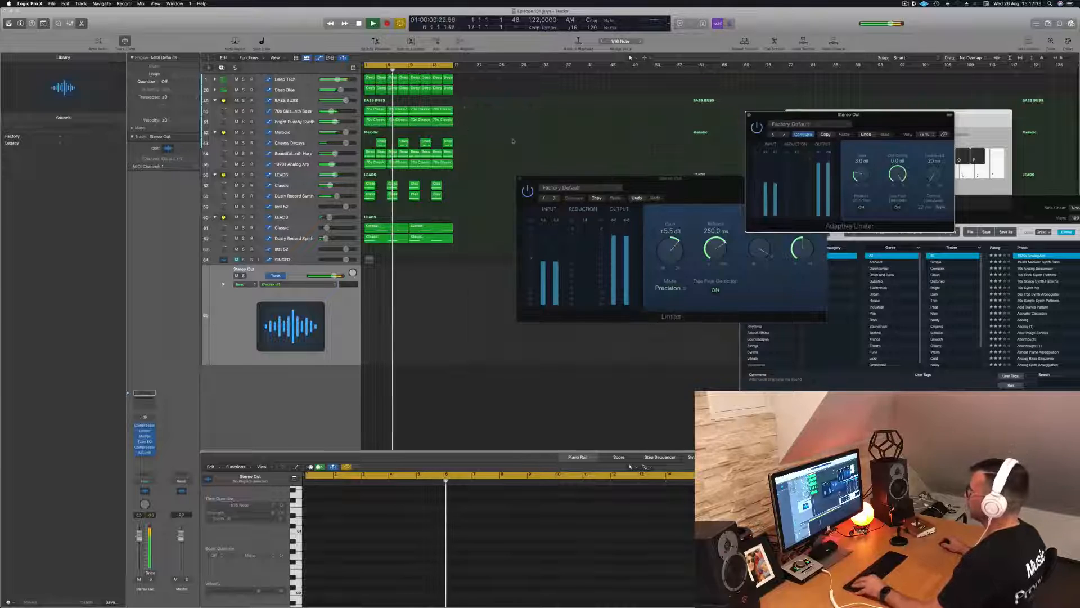
scroll(513, 142, down, 1)
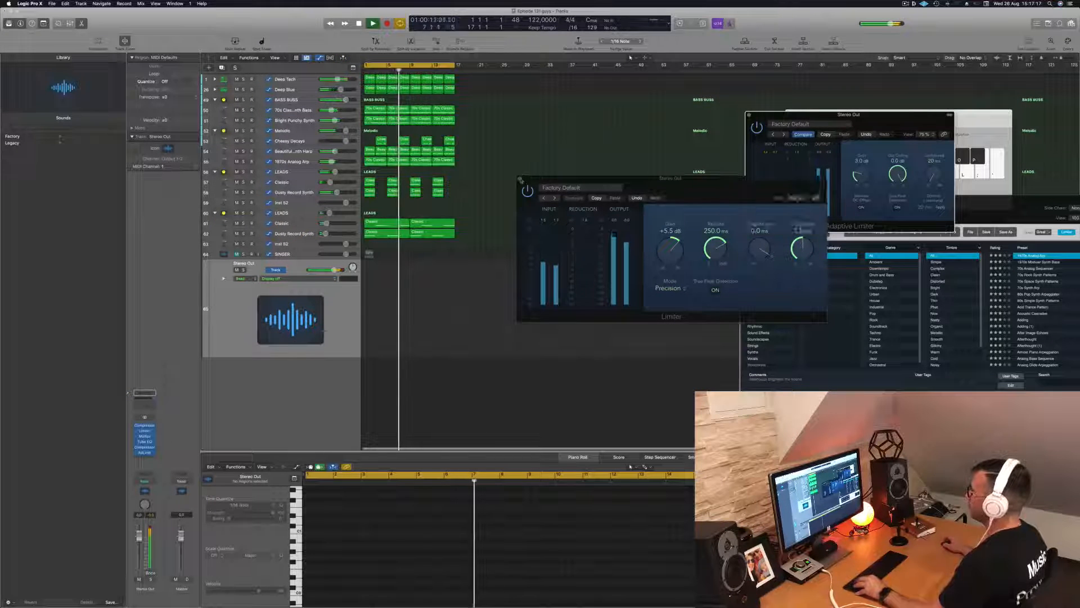
click(520, 180)
scroll(636, 191, down, 1)
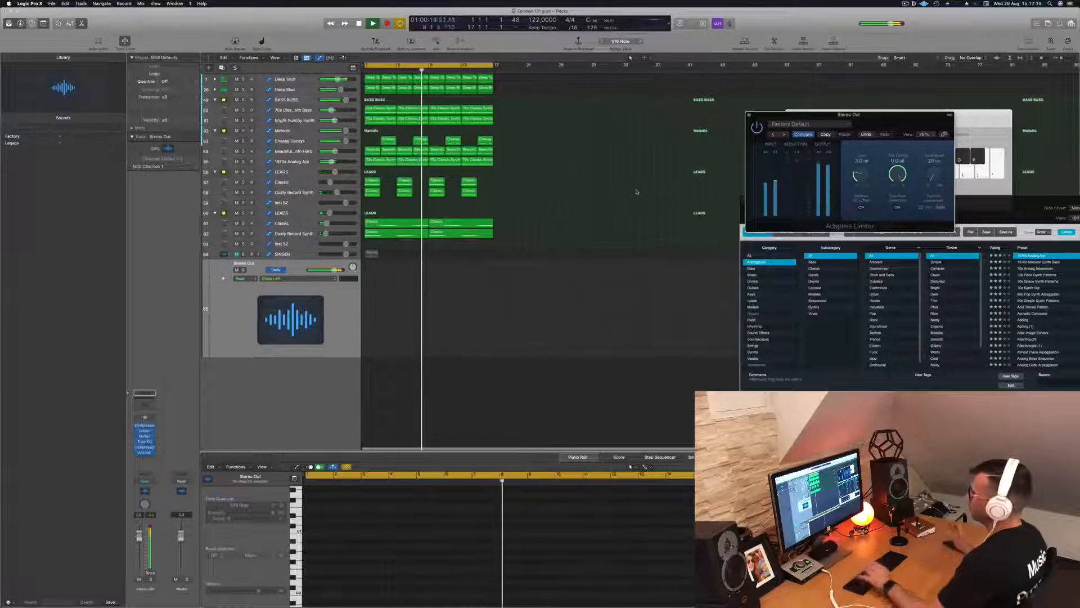